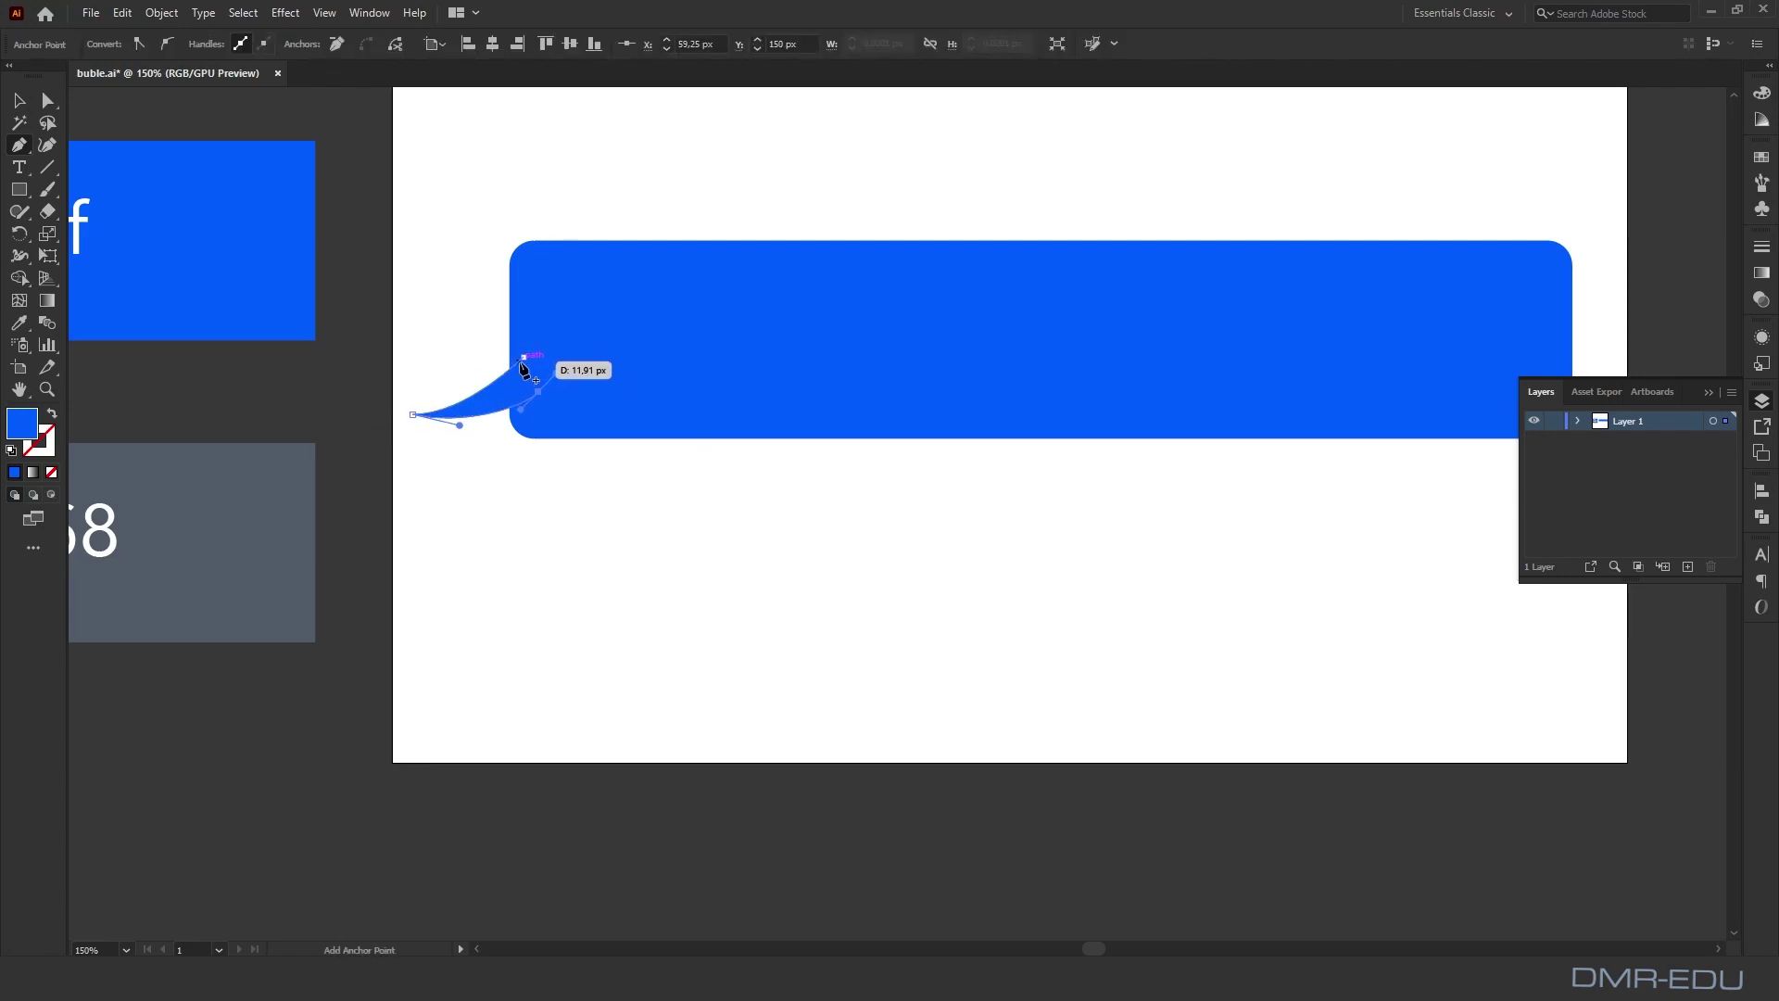
# Step: Close the curved tail path at the lower-left edge of the blue rounded rectangle and deselect it
pyautogui.click(523, 357)
pyautogui.press('v')
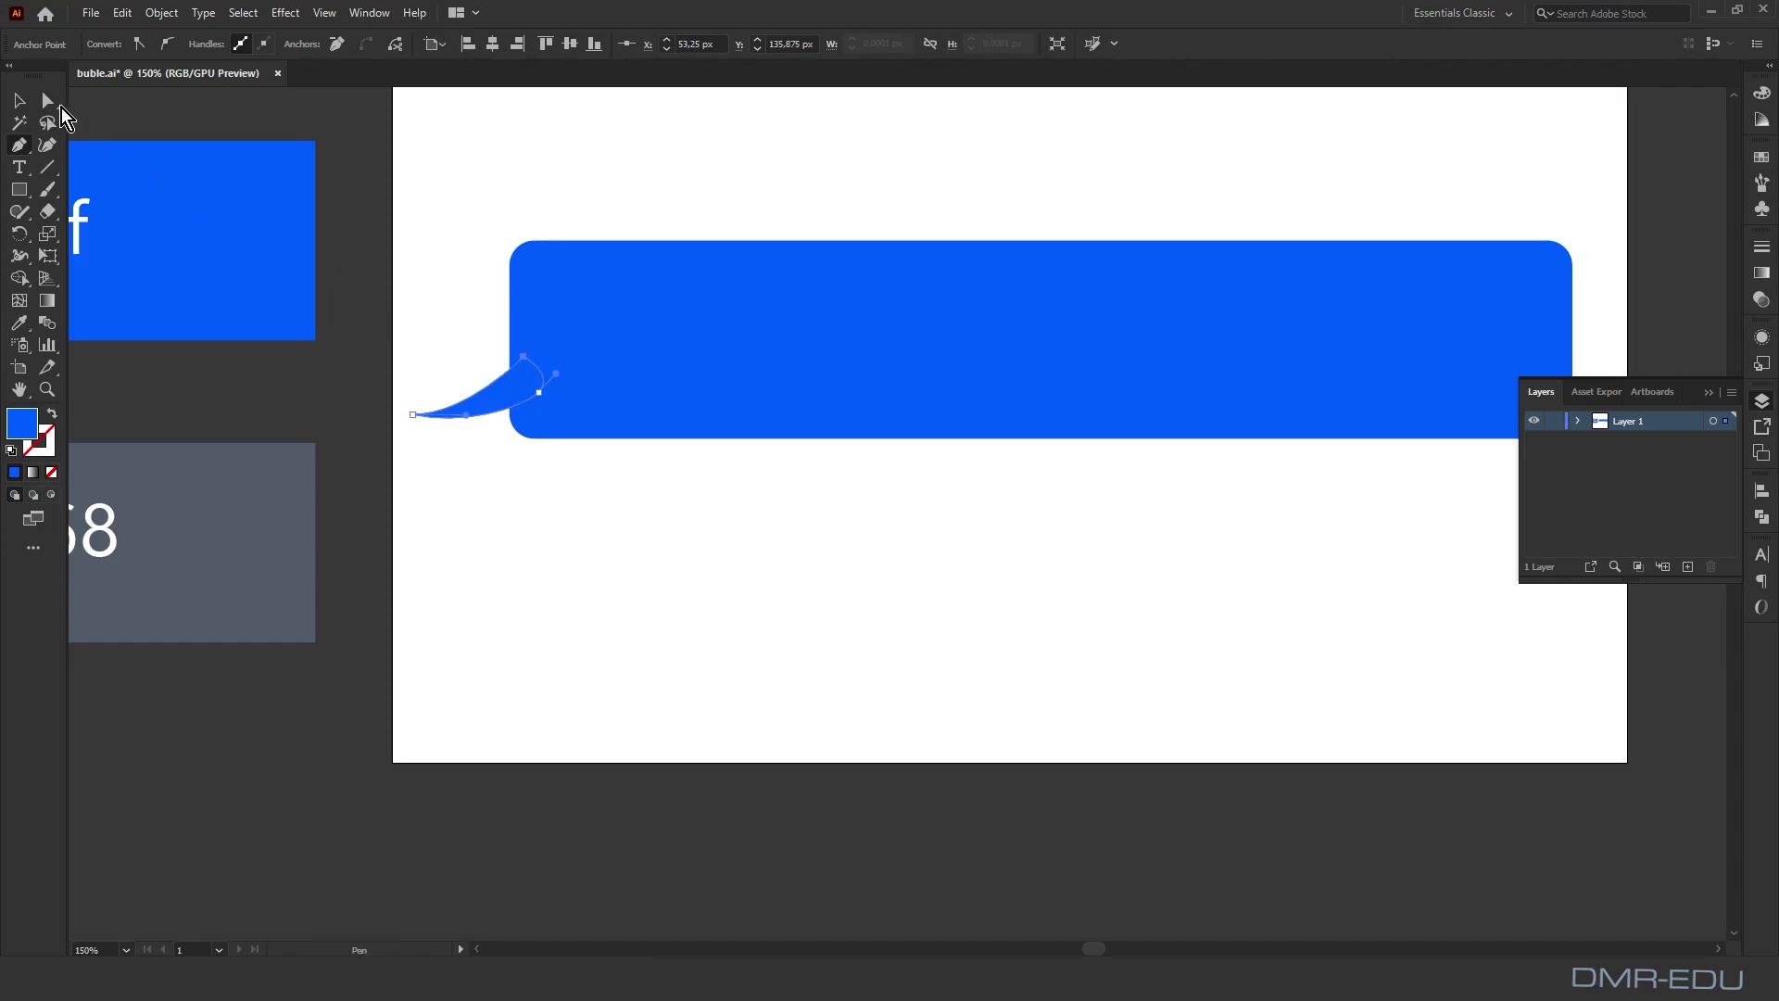
pyautogui.click(420, 186)
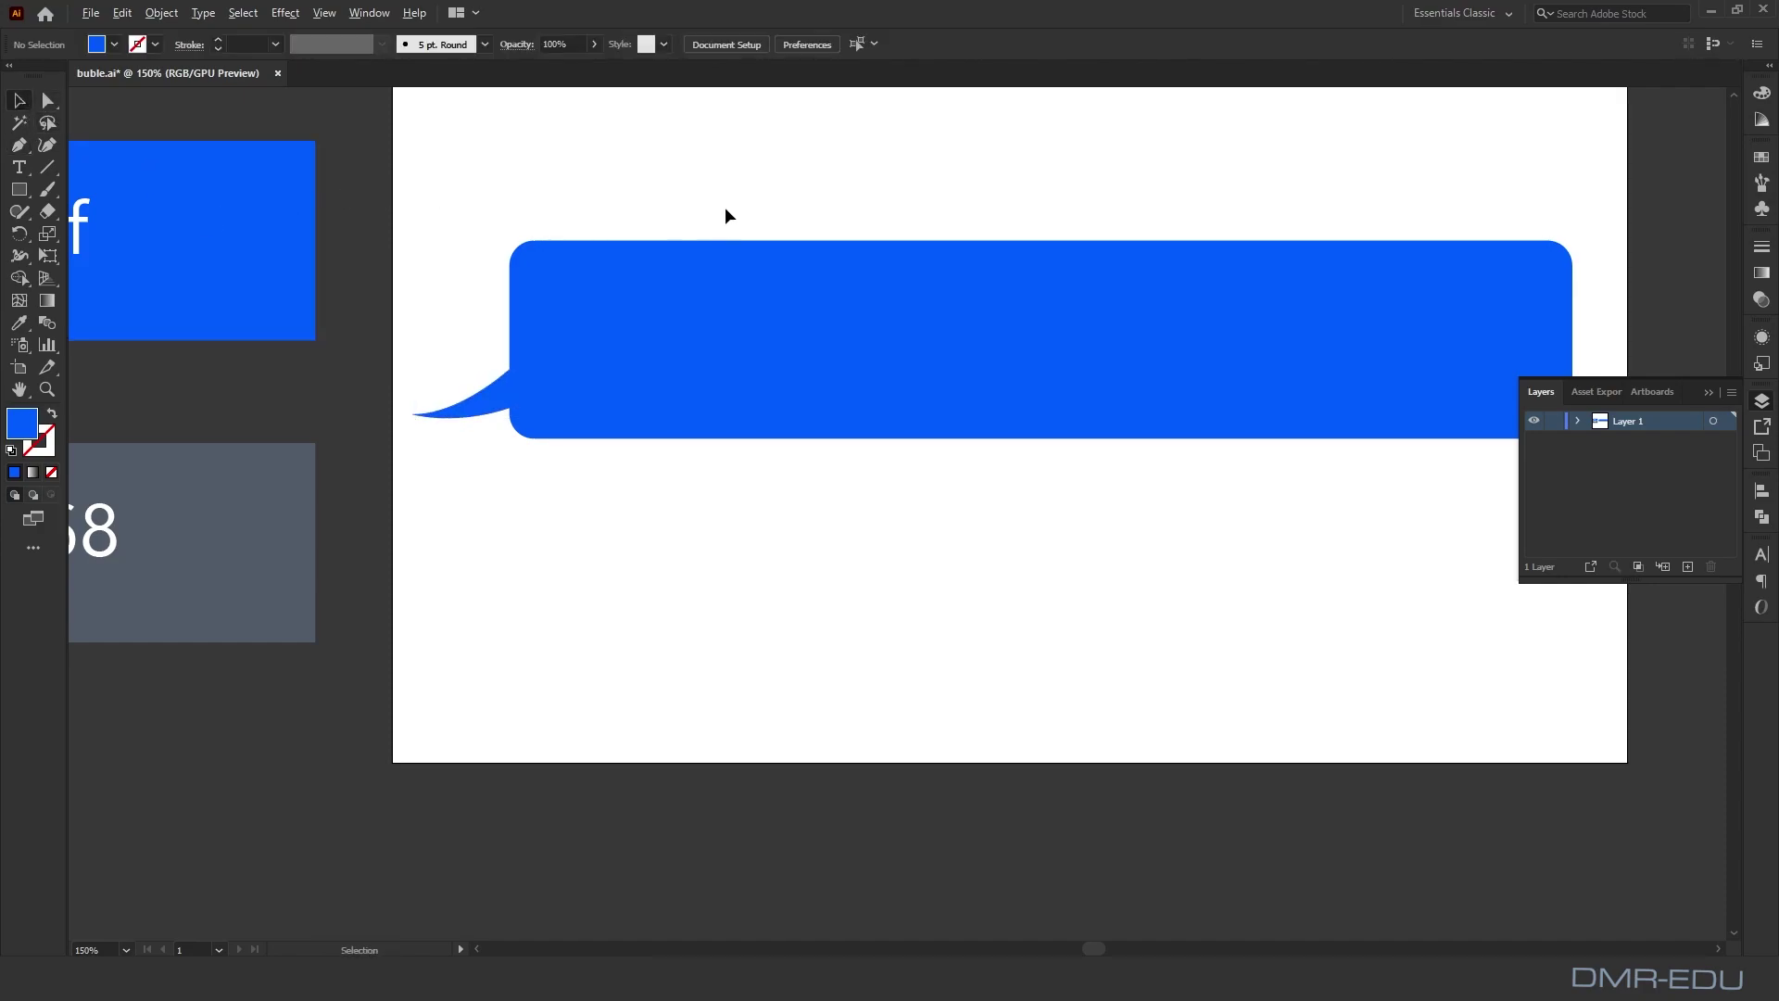
# Step: Unite the tail and the blue rounded rectangle into a single speech bubble shape
pyautogui.scroll(-2, 723, 211)
pyautogui.moveTo(890, 366); pyautogui.dragTo(932, 405)
pyautogui.moveTo(1169, 206); pyautogui.dragTo(629, 413)
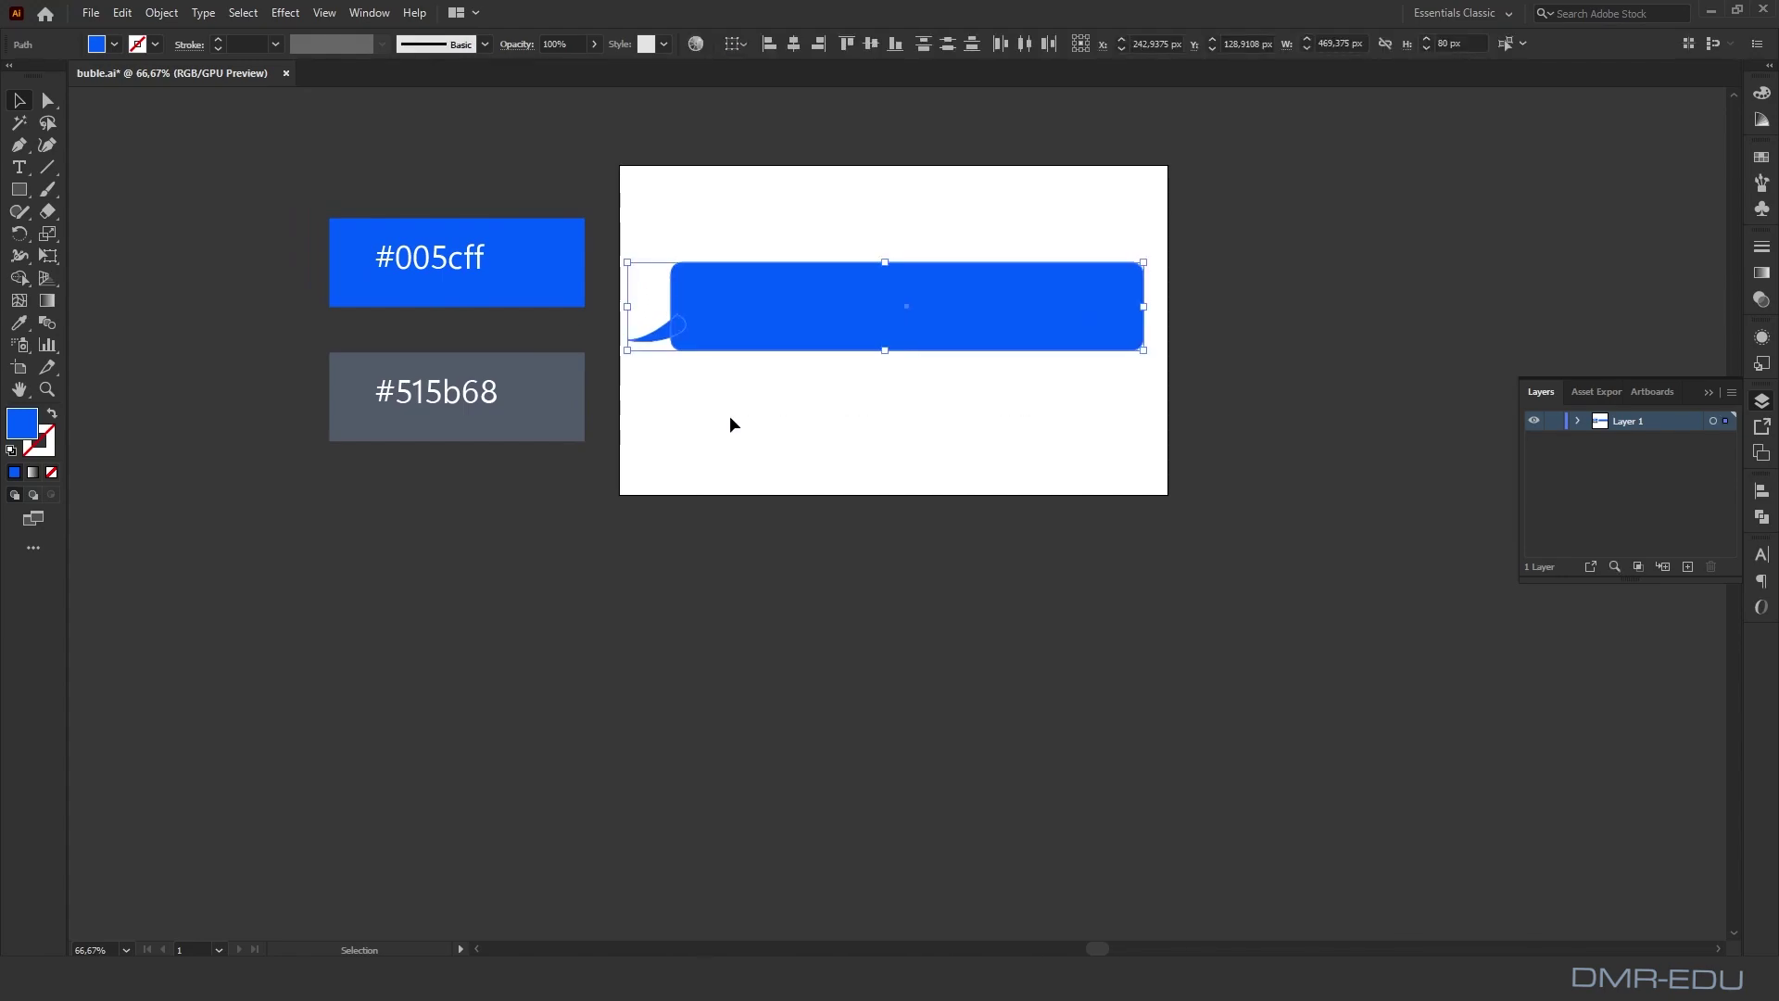
pyautogui.click(1761, 517)
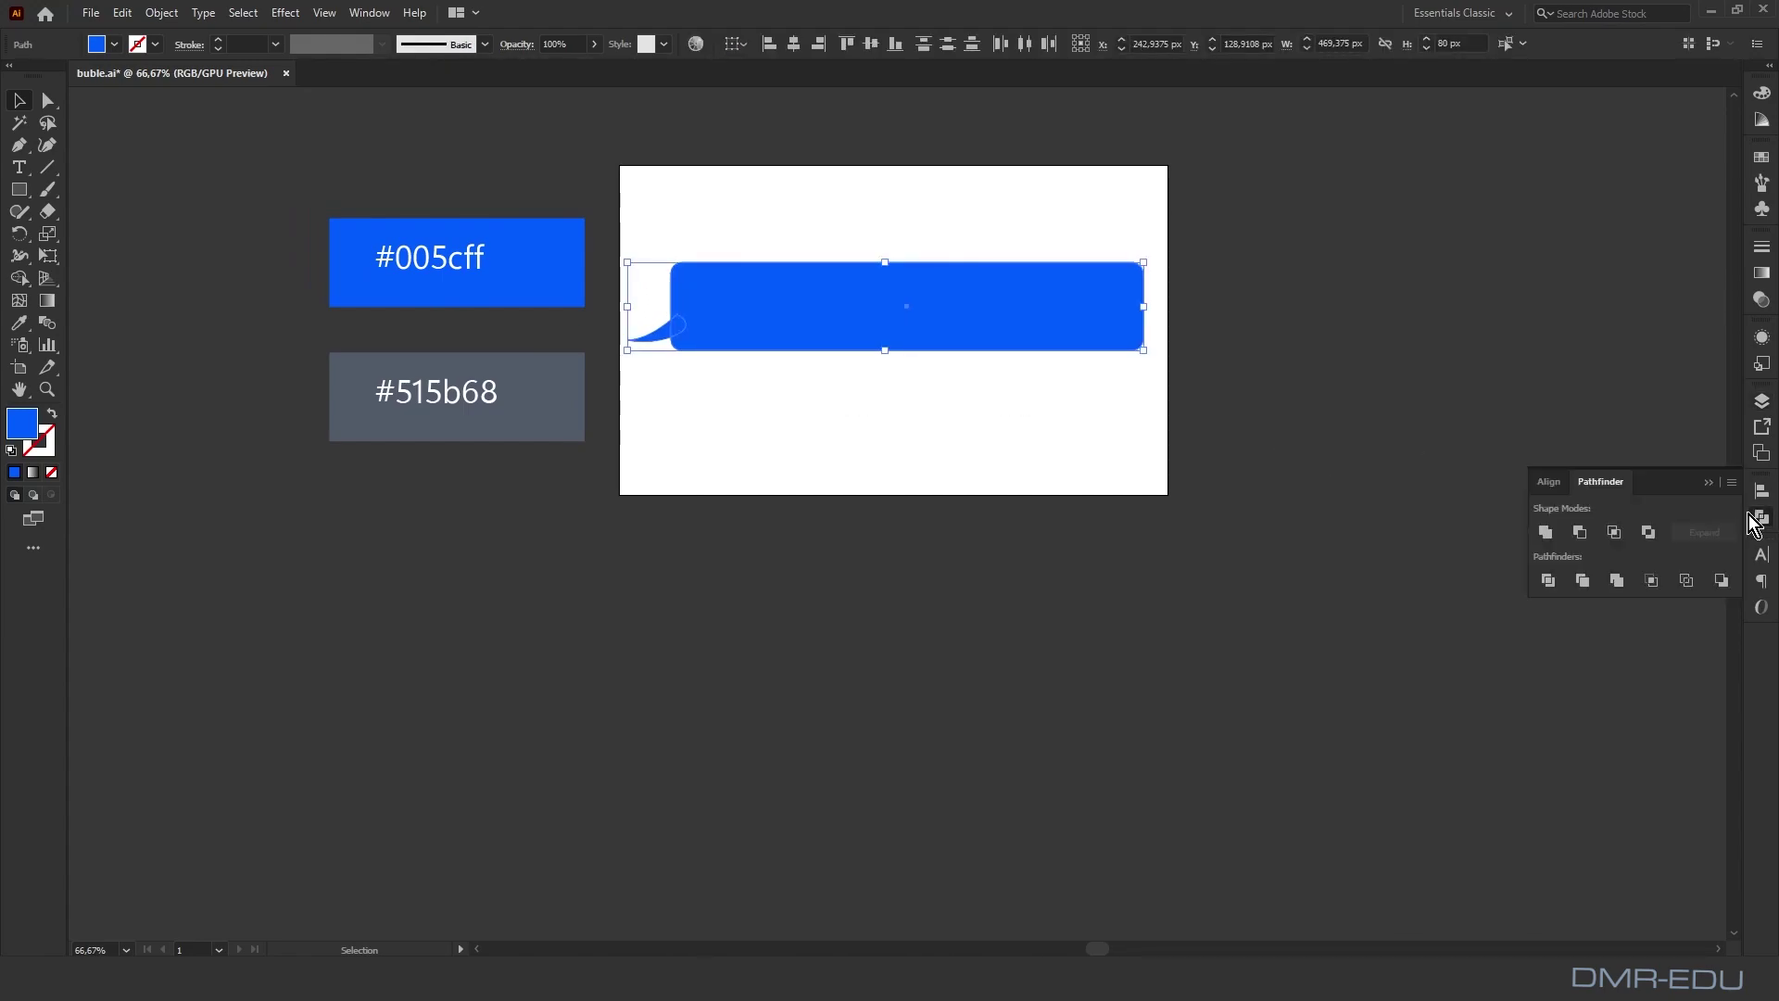
pyautogui.click(1544, 532)
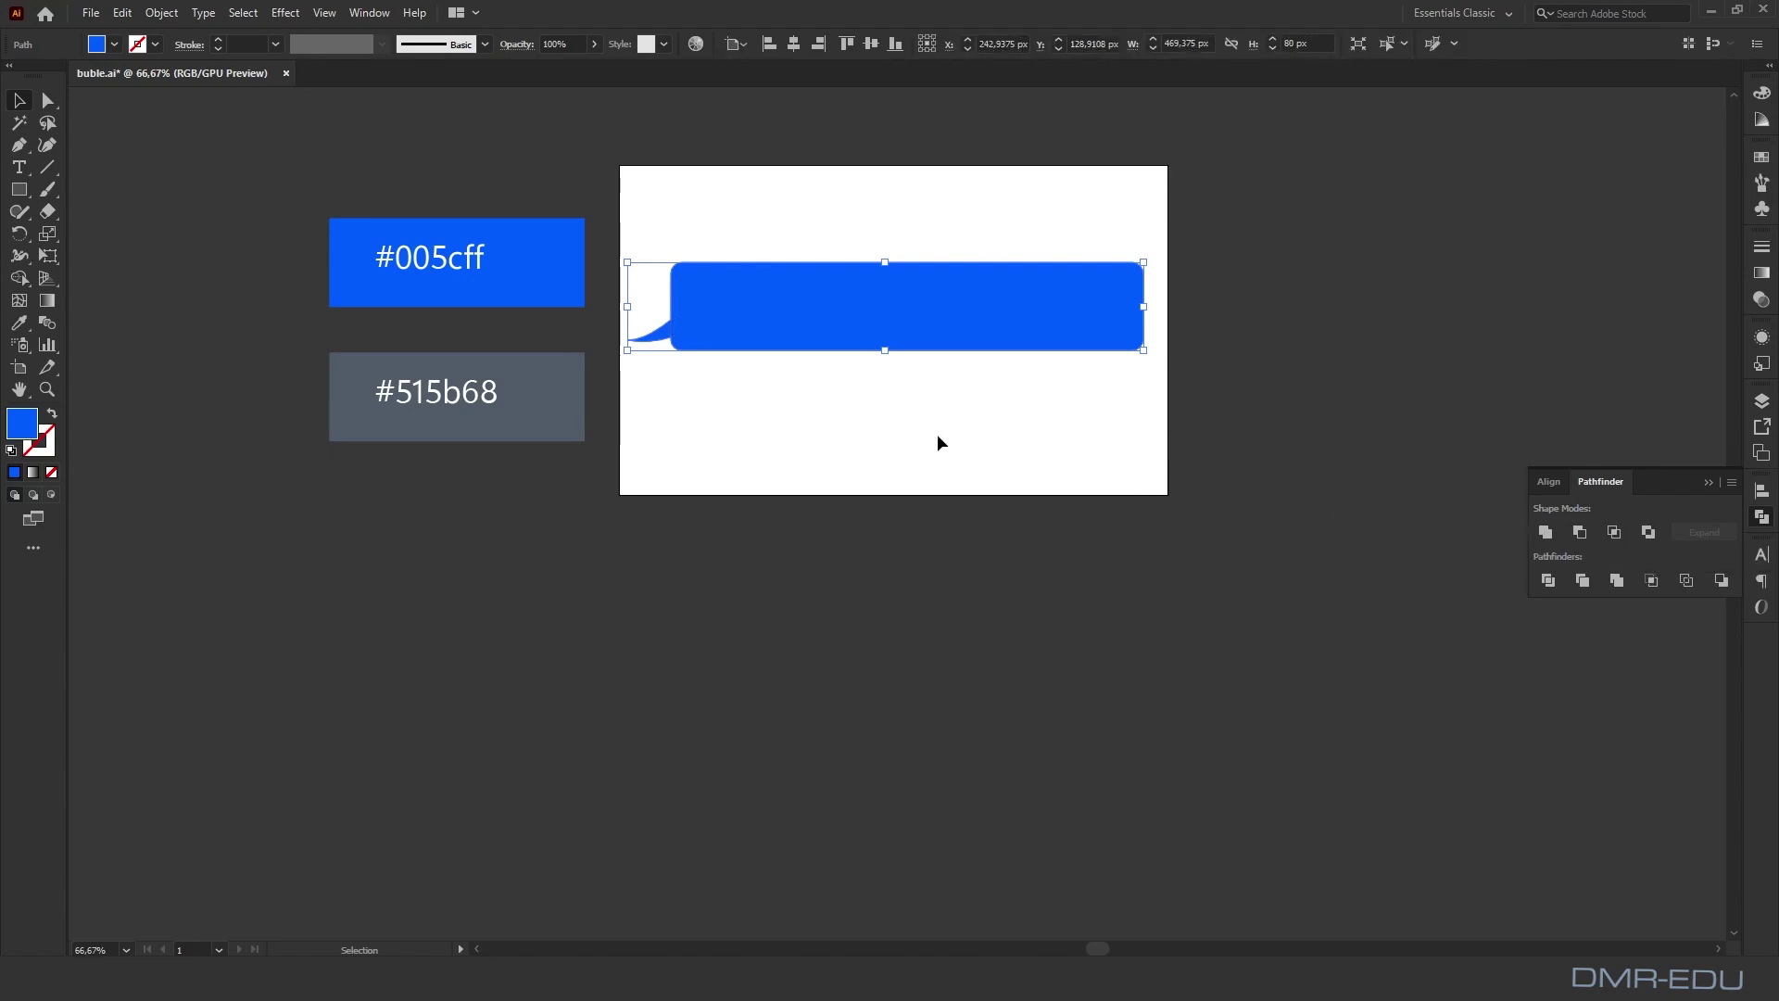
# Step: Make a mirrored copy of the speech bubble by reflecting it across the vertical axis
pyautogui.rightClick(917, 311)
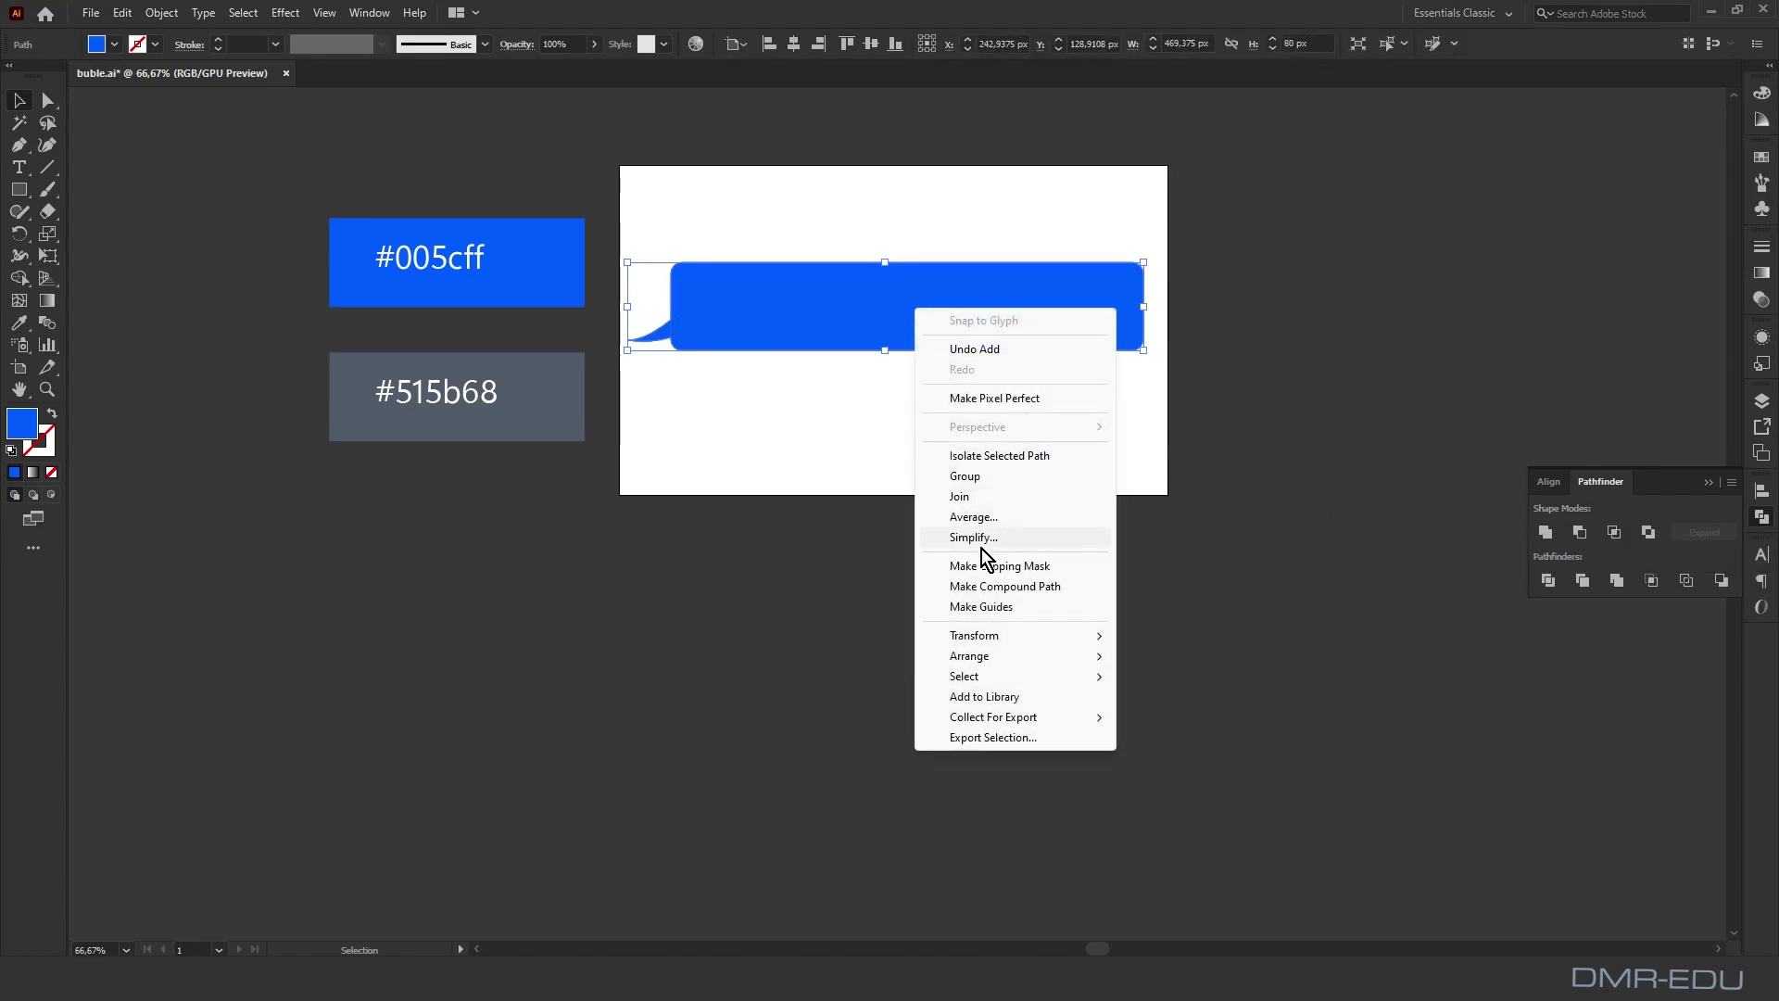
pyautogui.moveTo(978, 635)
pyautogui.click(1169, 705)
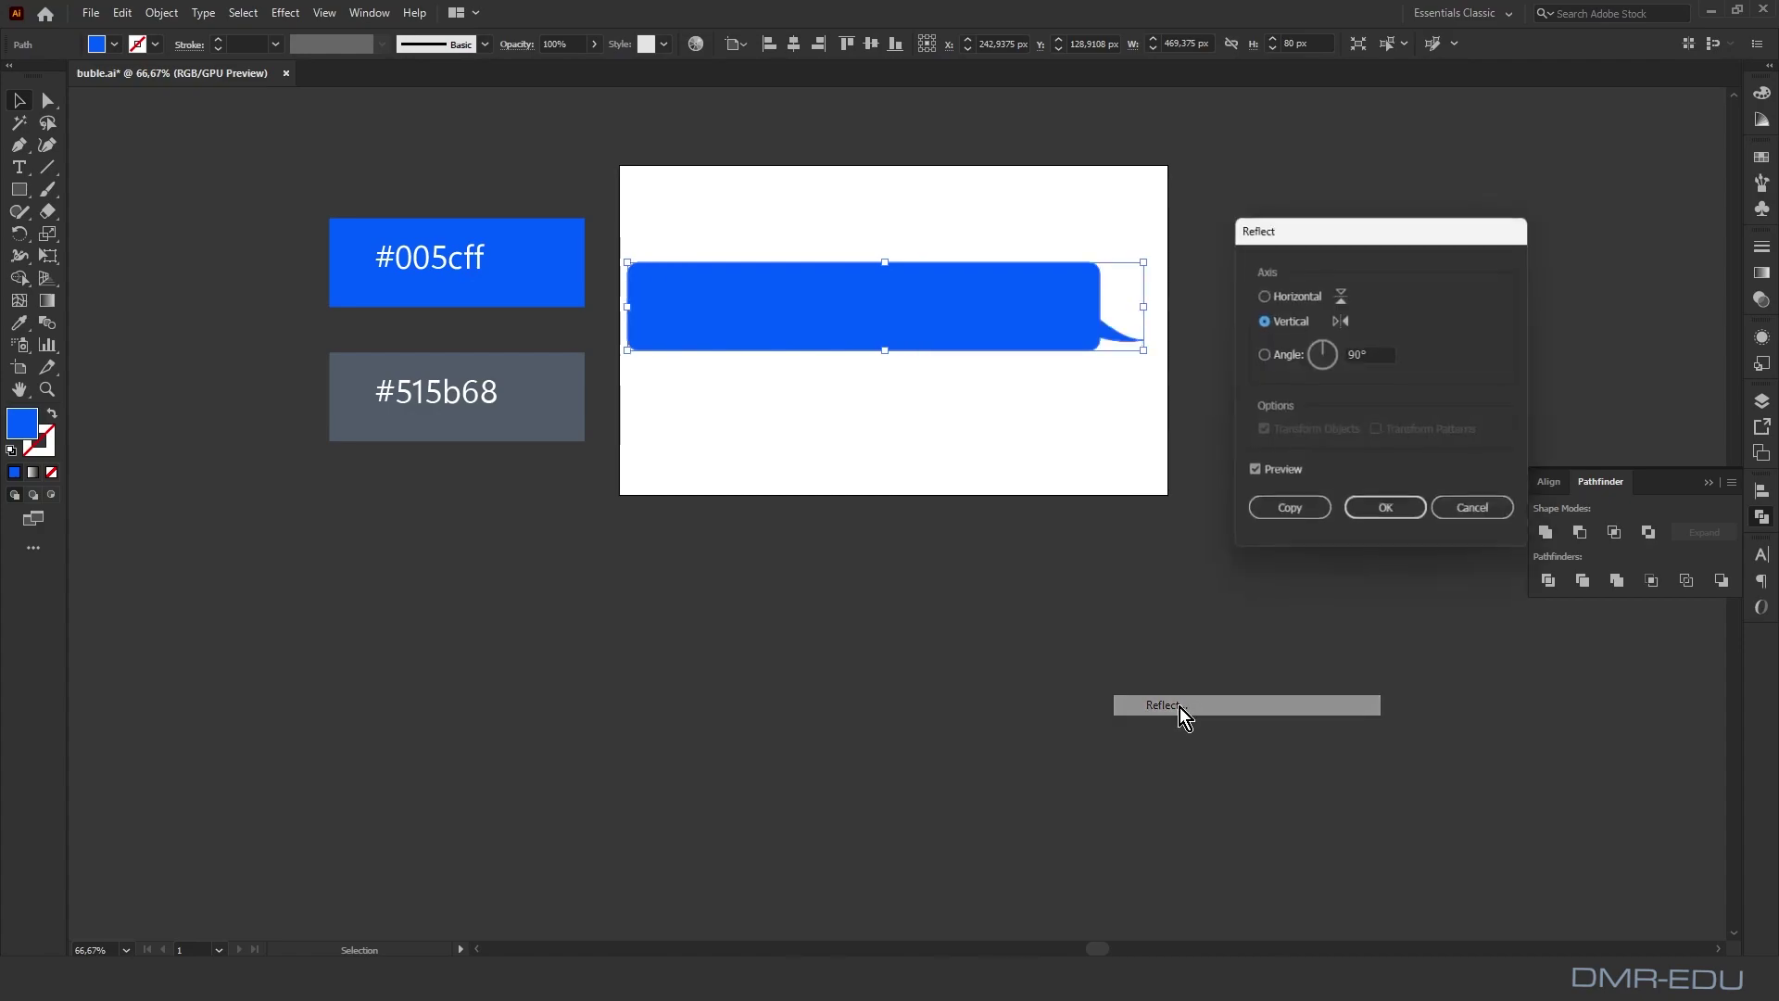
pyautogui.click(1295, 508)
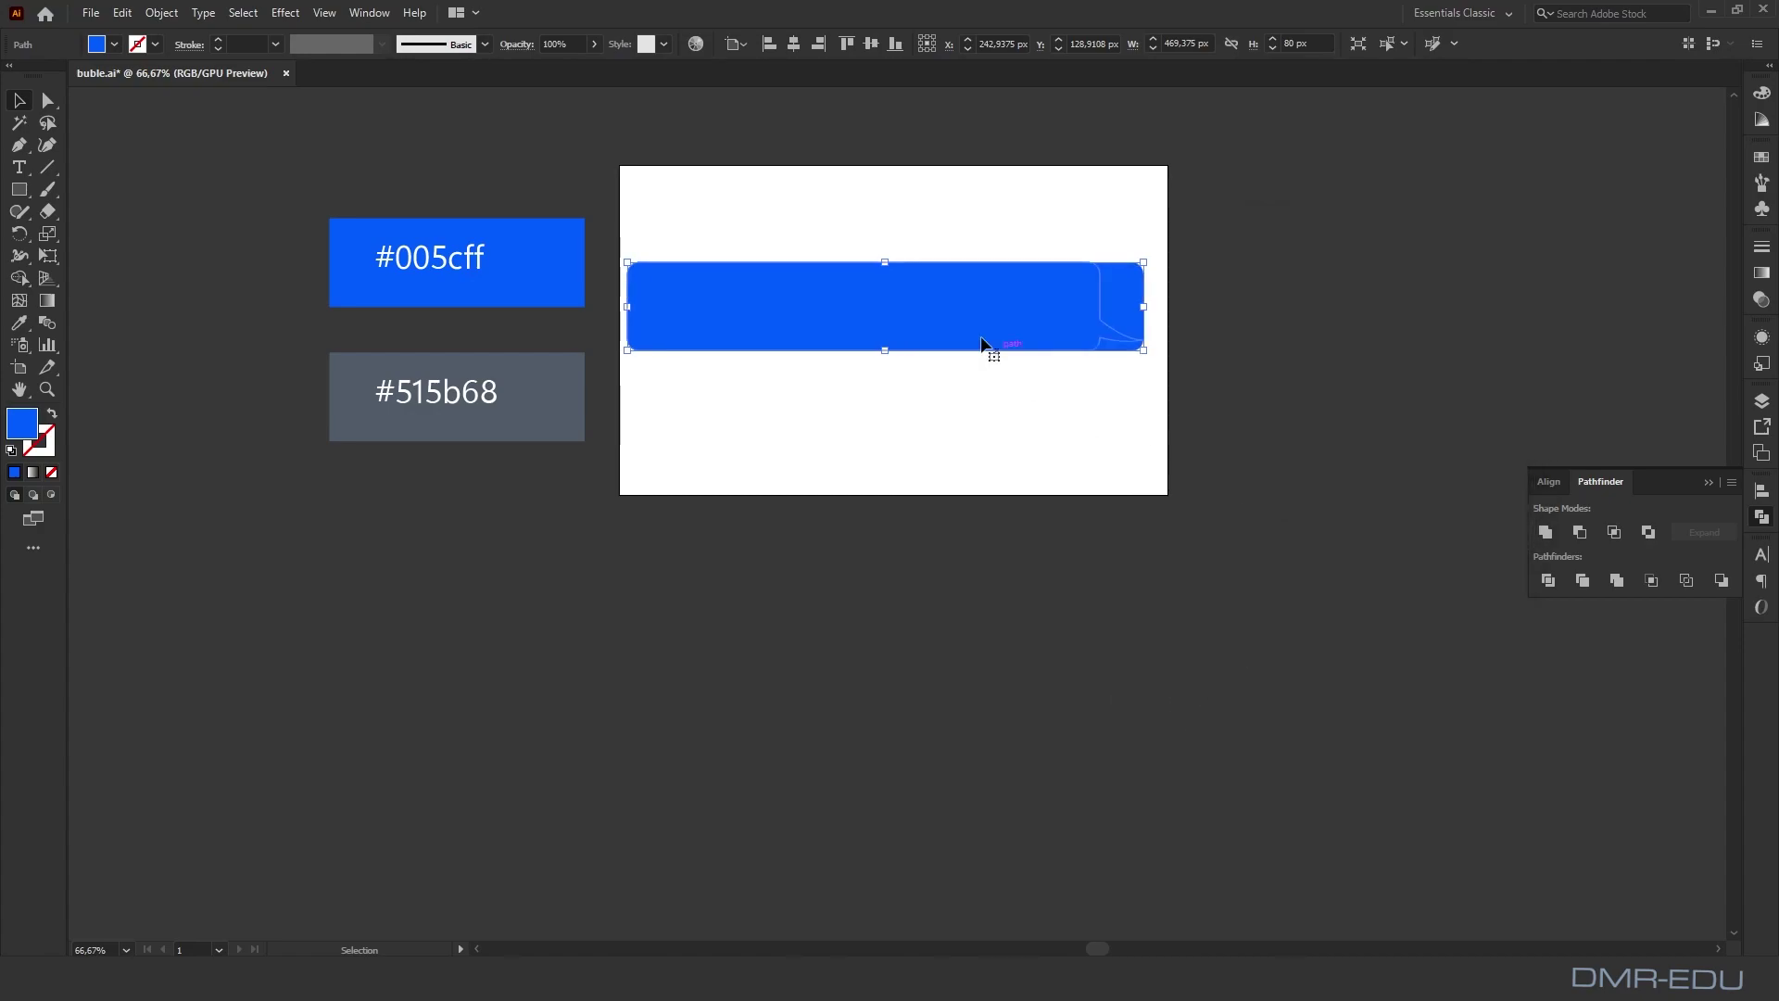
# Step: Arrange the mirrored bubble below the original on the artboard, leaving a small gap between them
pyautogui.moveTo(935, 296); pyautogui.dragTo(941, 392)
pyautogui.moveTo(969, 305); pyautogui.dragTo(971, 268)
pyautogui.moveTo(972, 401)
pyautogui.mouseDown()
pyautogui.moveTo(969, 377)
pyautogui.moveTo(997, 378)
pyautogui.moveTo(975, 371)
pyautogui.mouseUp()
pyautogui.moveTo(984, 290); pyautogui.dragTo(1002, 289)
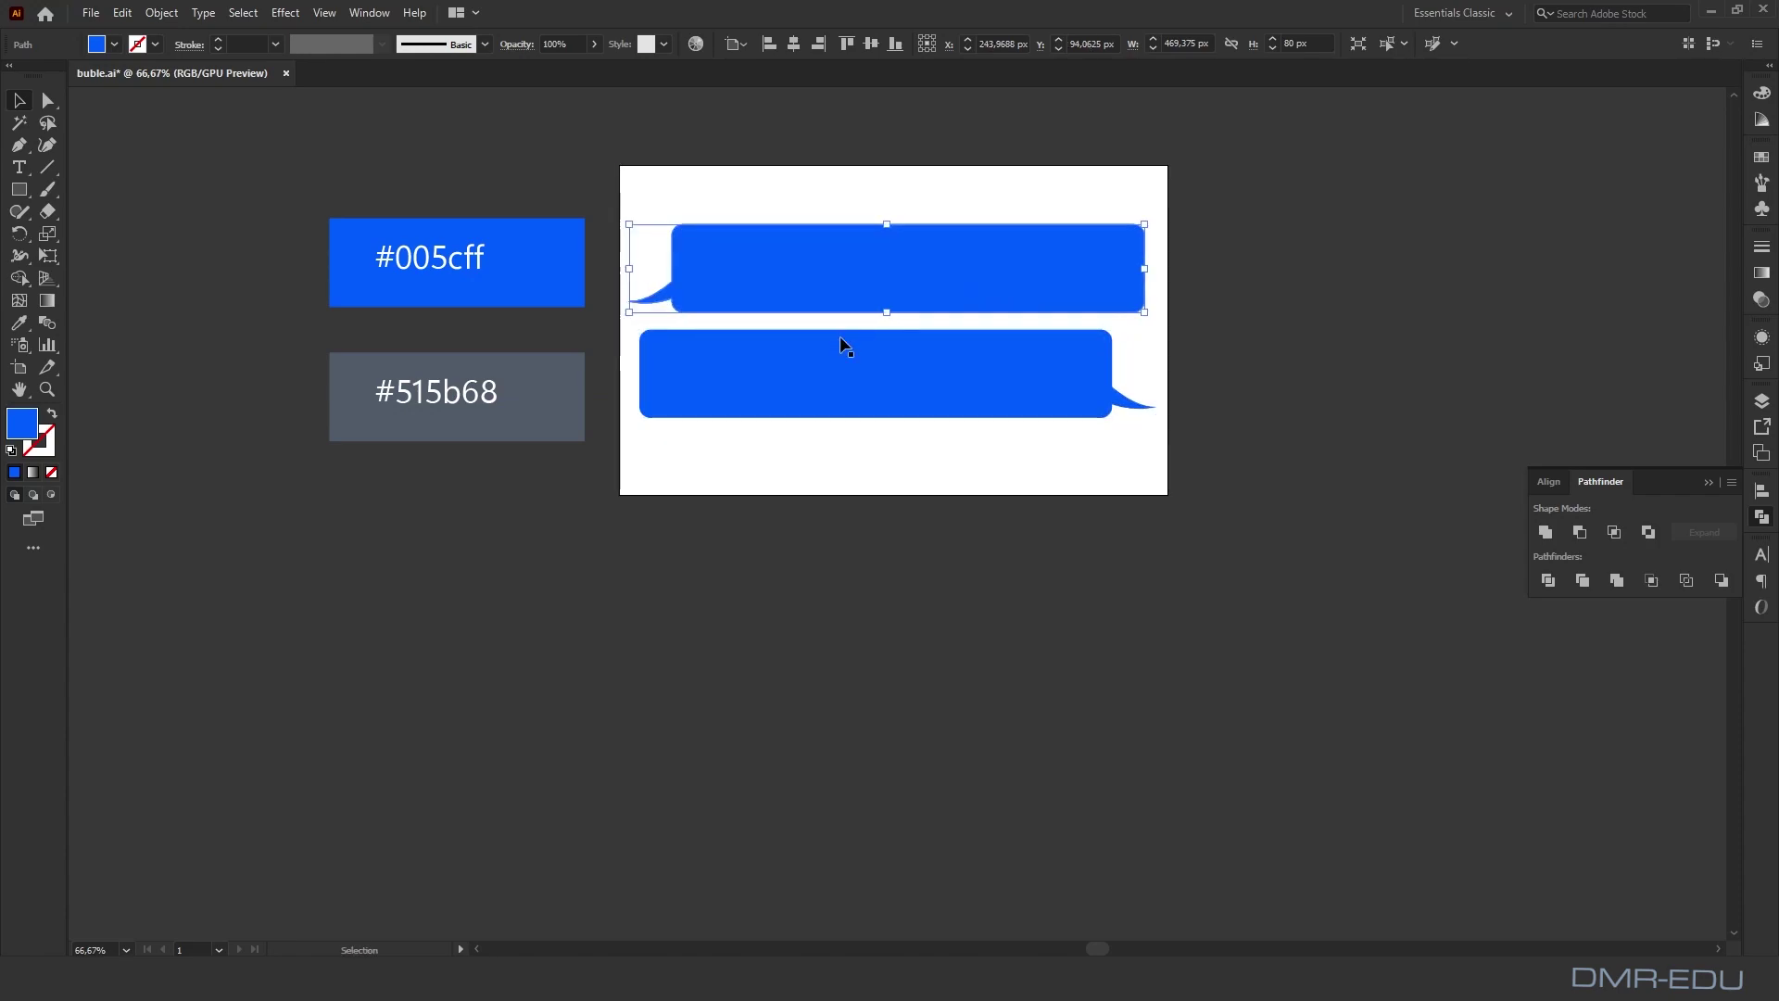
# Step: Recolor the lower bubble with the grey sampled from the #515b68 swatch
pyautogui.click(833, 376)
pyautogui.click(18, 322)
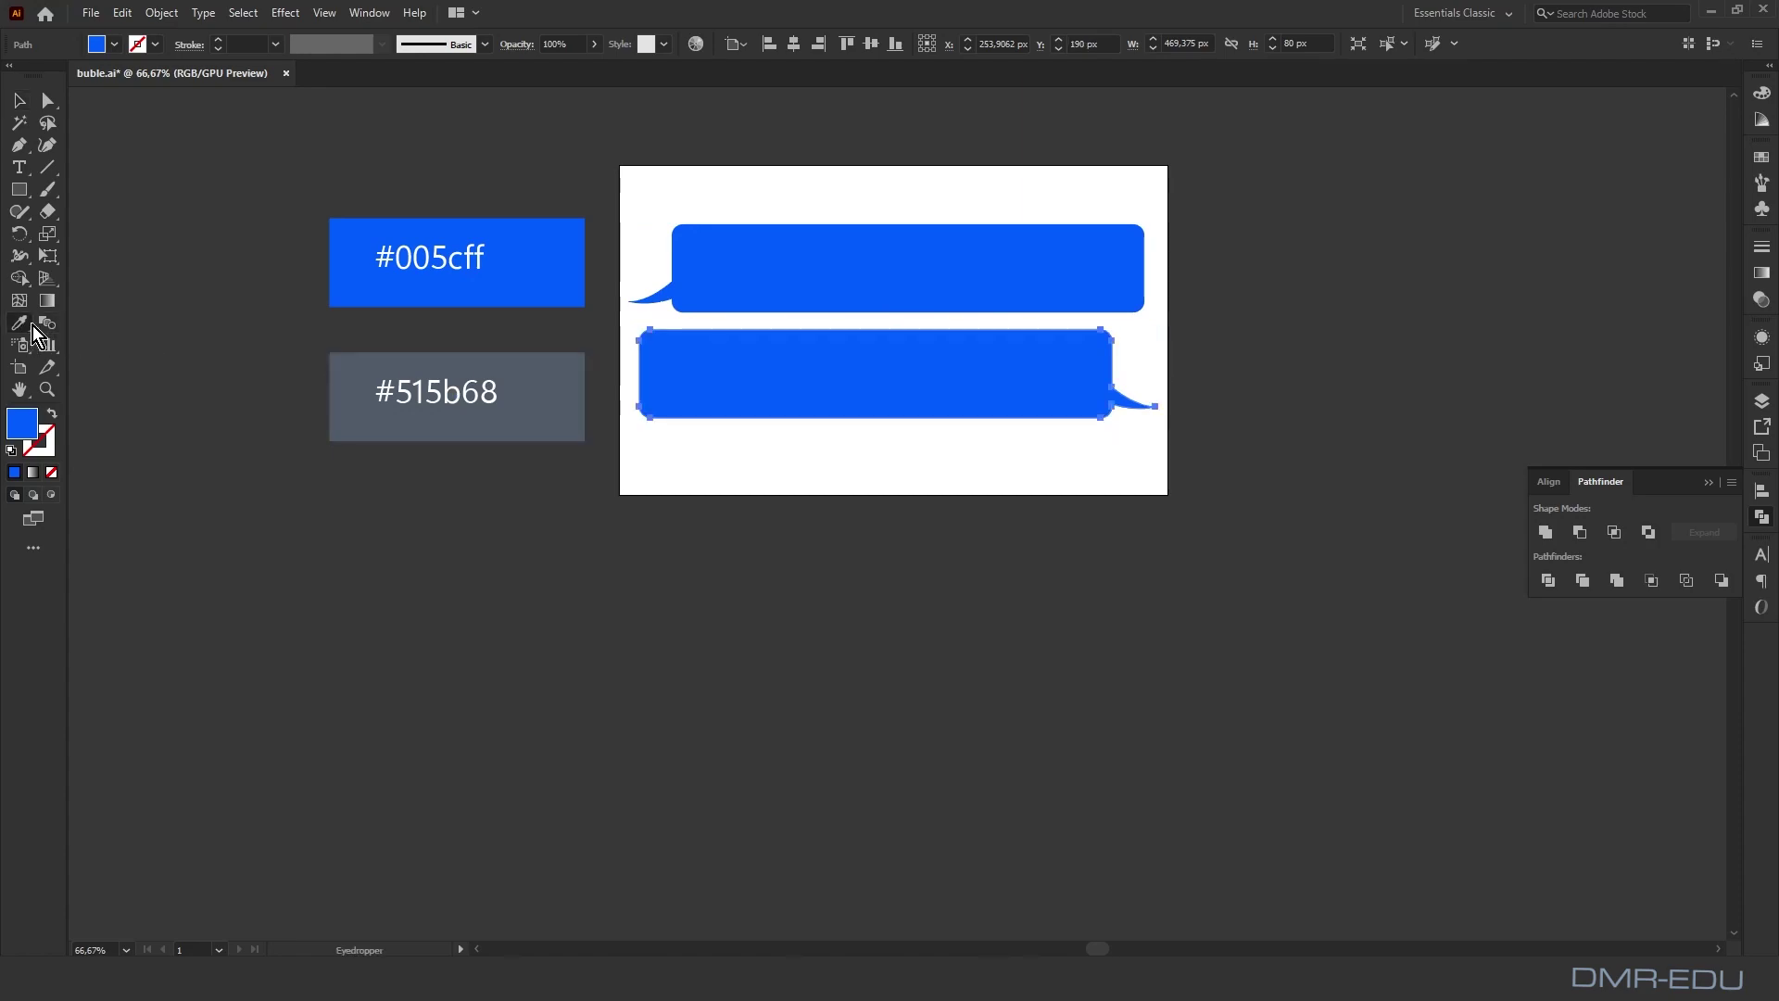
pyautogui.press('v')
# Step: Delete both color swatches and their hex labels beside the artboard
pyautogui.click(188, 117)
pyautogui.moveTo(188, 118); pyautogui.dragTo(602, 583)
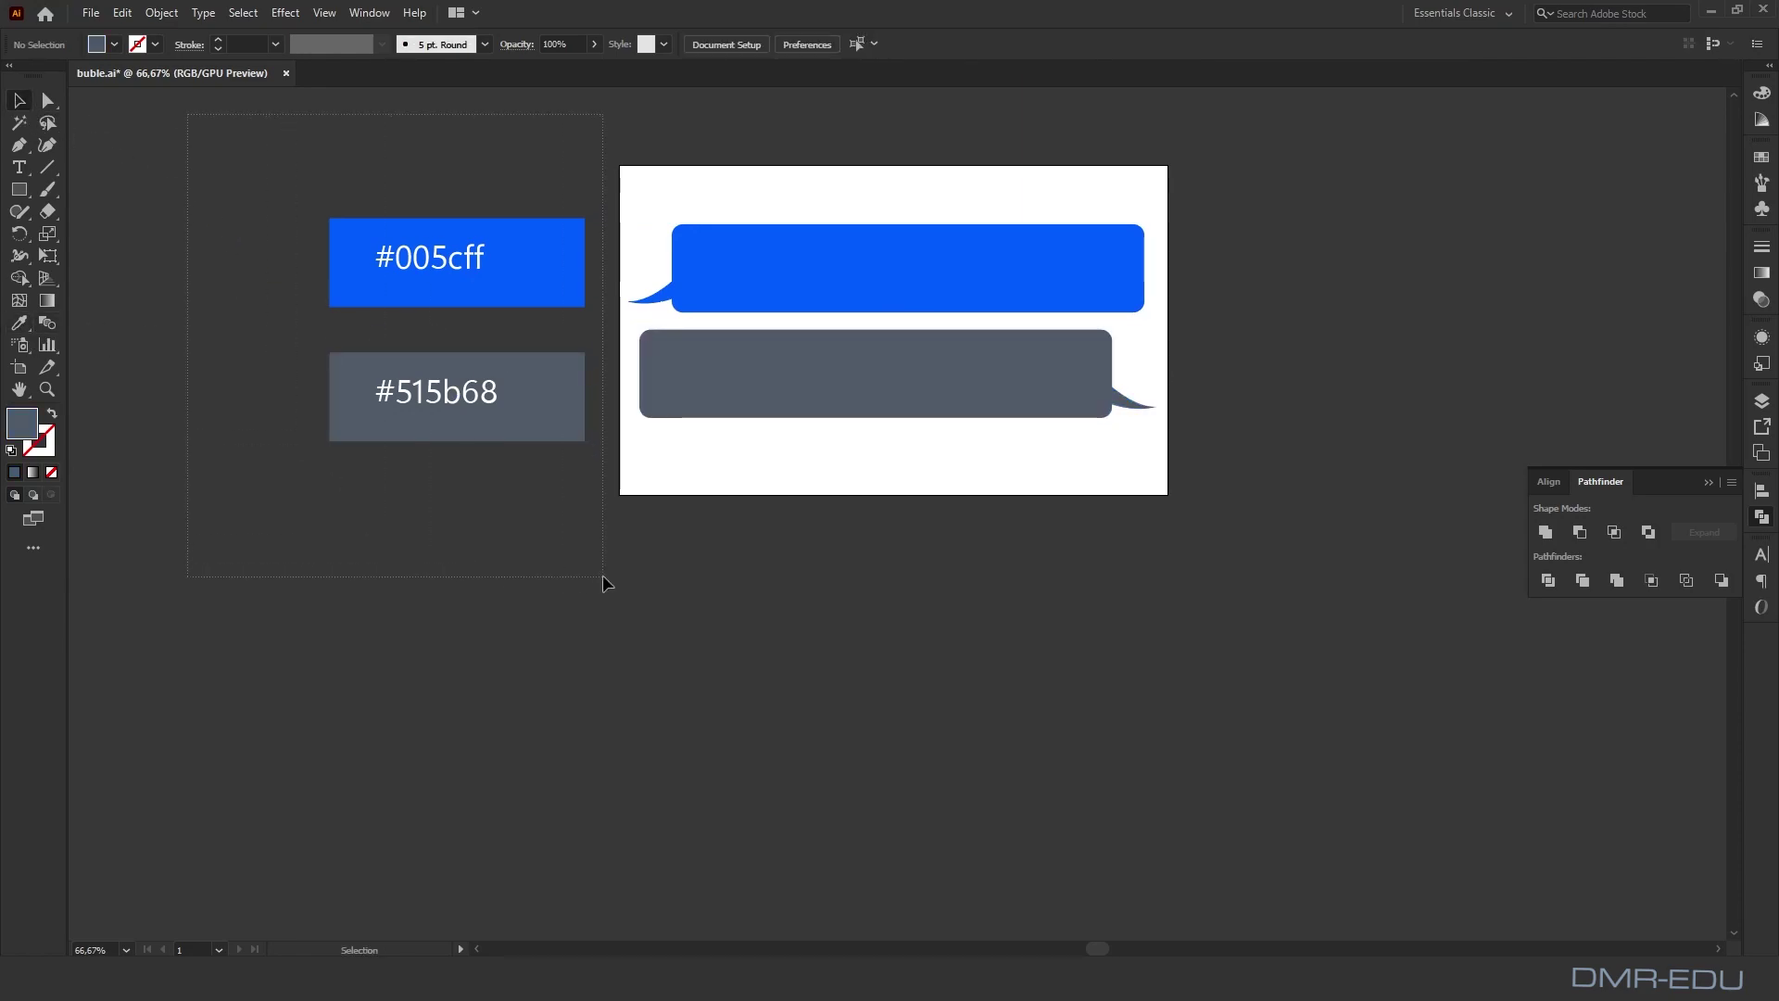
pyautogui.press('Delete')
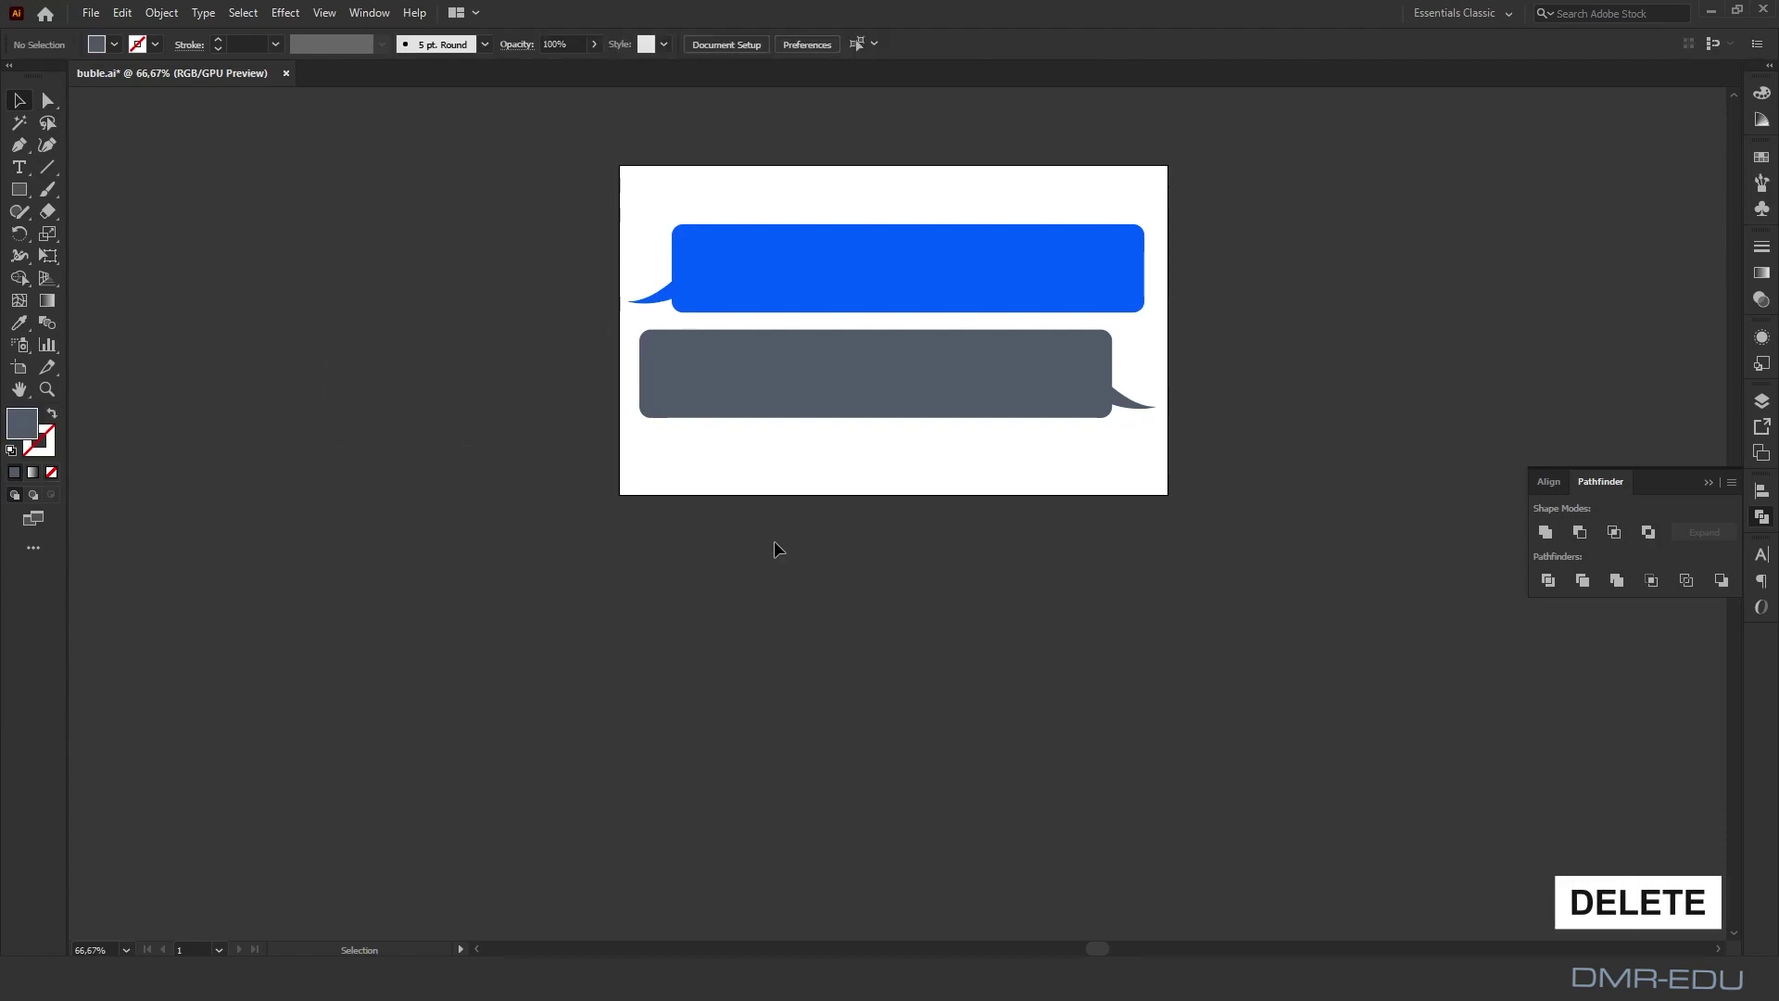
# Step: Create a layer named mavi and move the blue bubble's path into it from Layer 1
pyautogui.click(1761, 401)
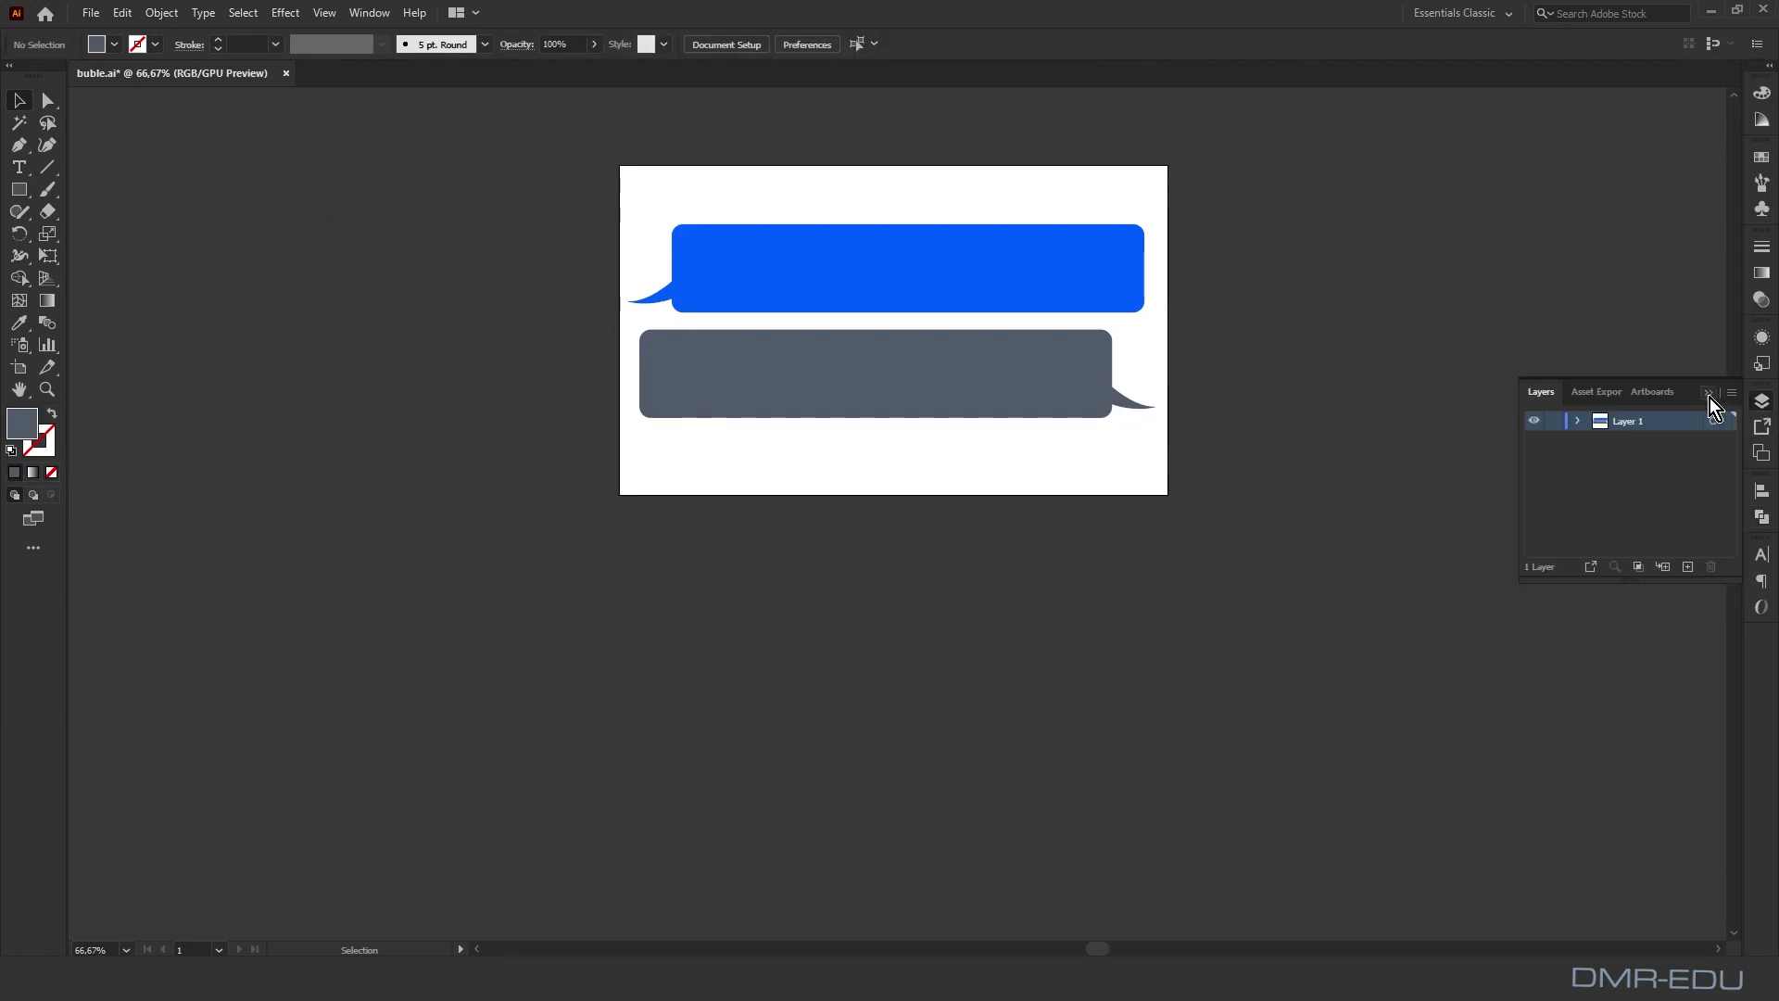
pyautogui.click(1688, 567)
pyautogui.doubleClick(1647, 422)
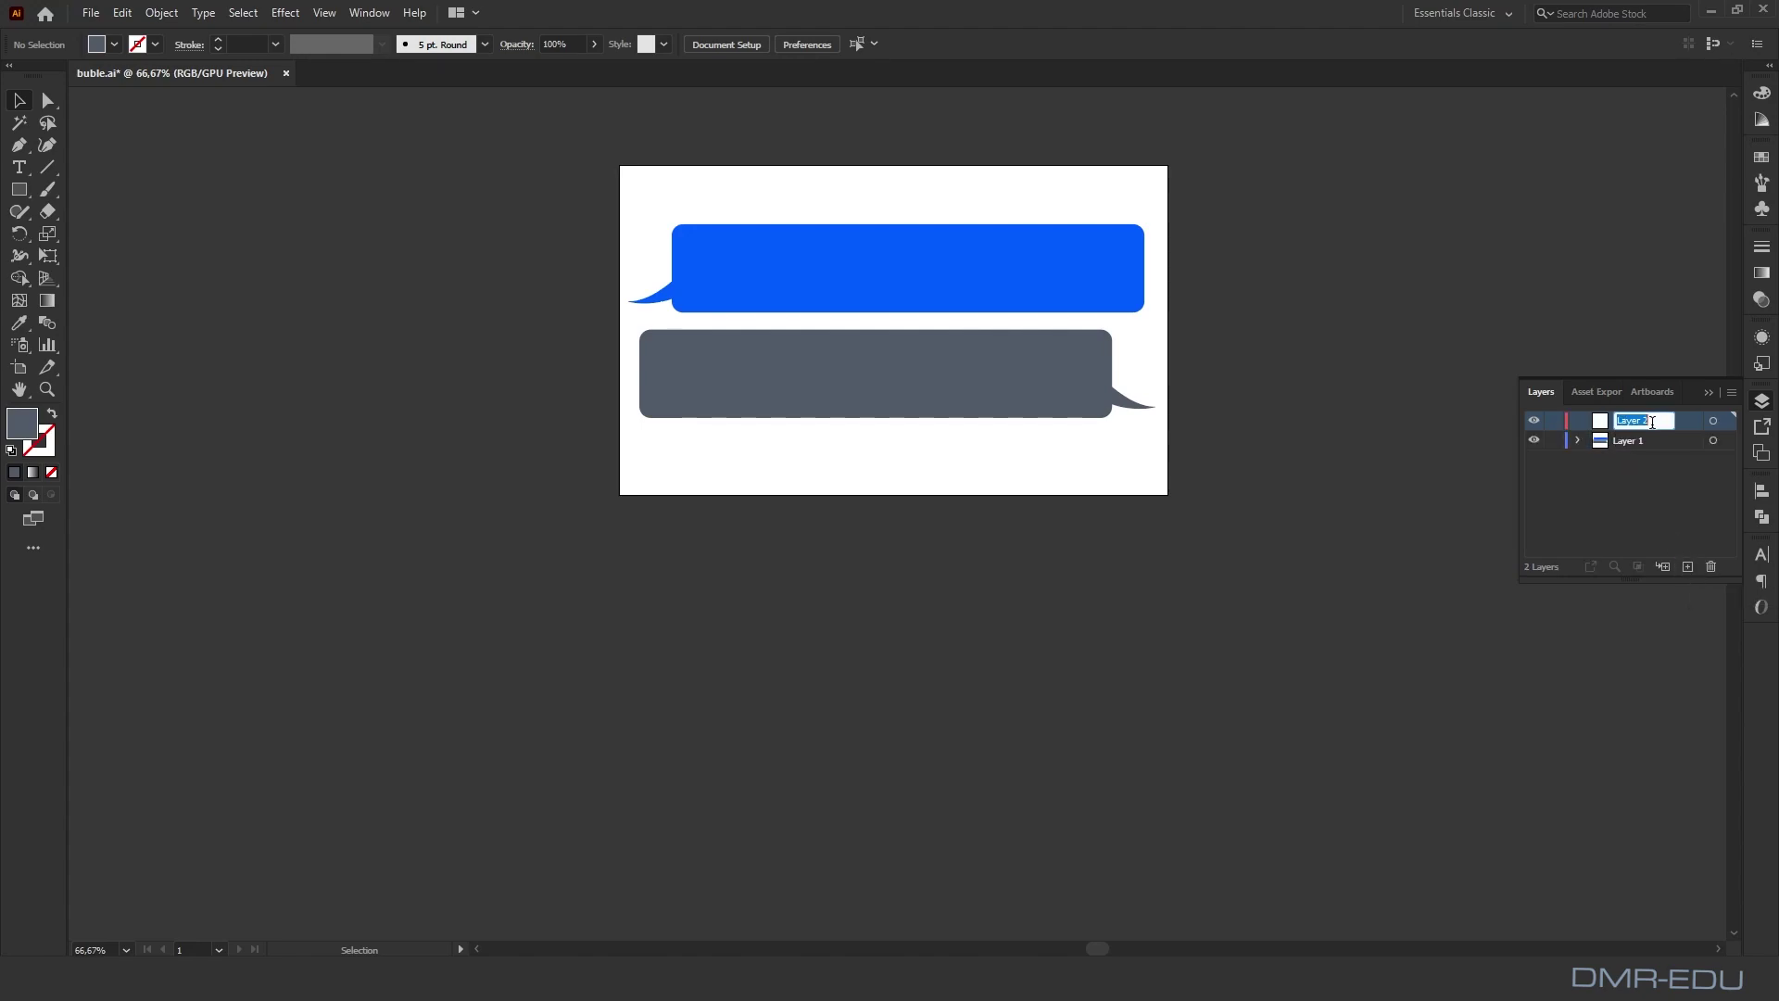
pyautogui.write('mavi')
pyautogui.click(1620, 471)
pyautogui.click(1577, 440)
pyautogui.moveTo(1656, 481); pyautogui.dragTo(1621, 422)
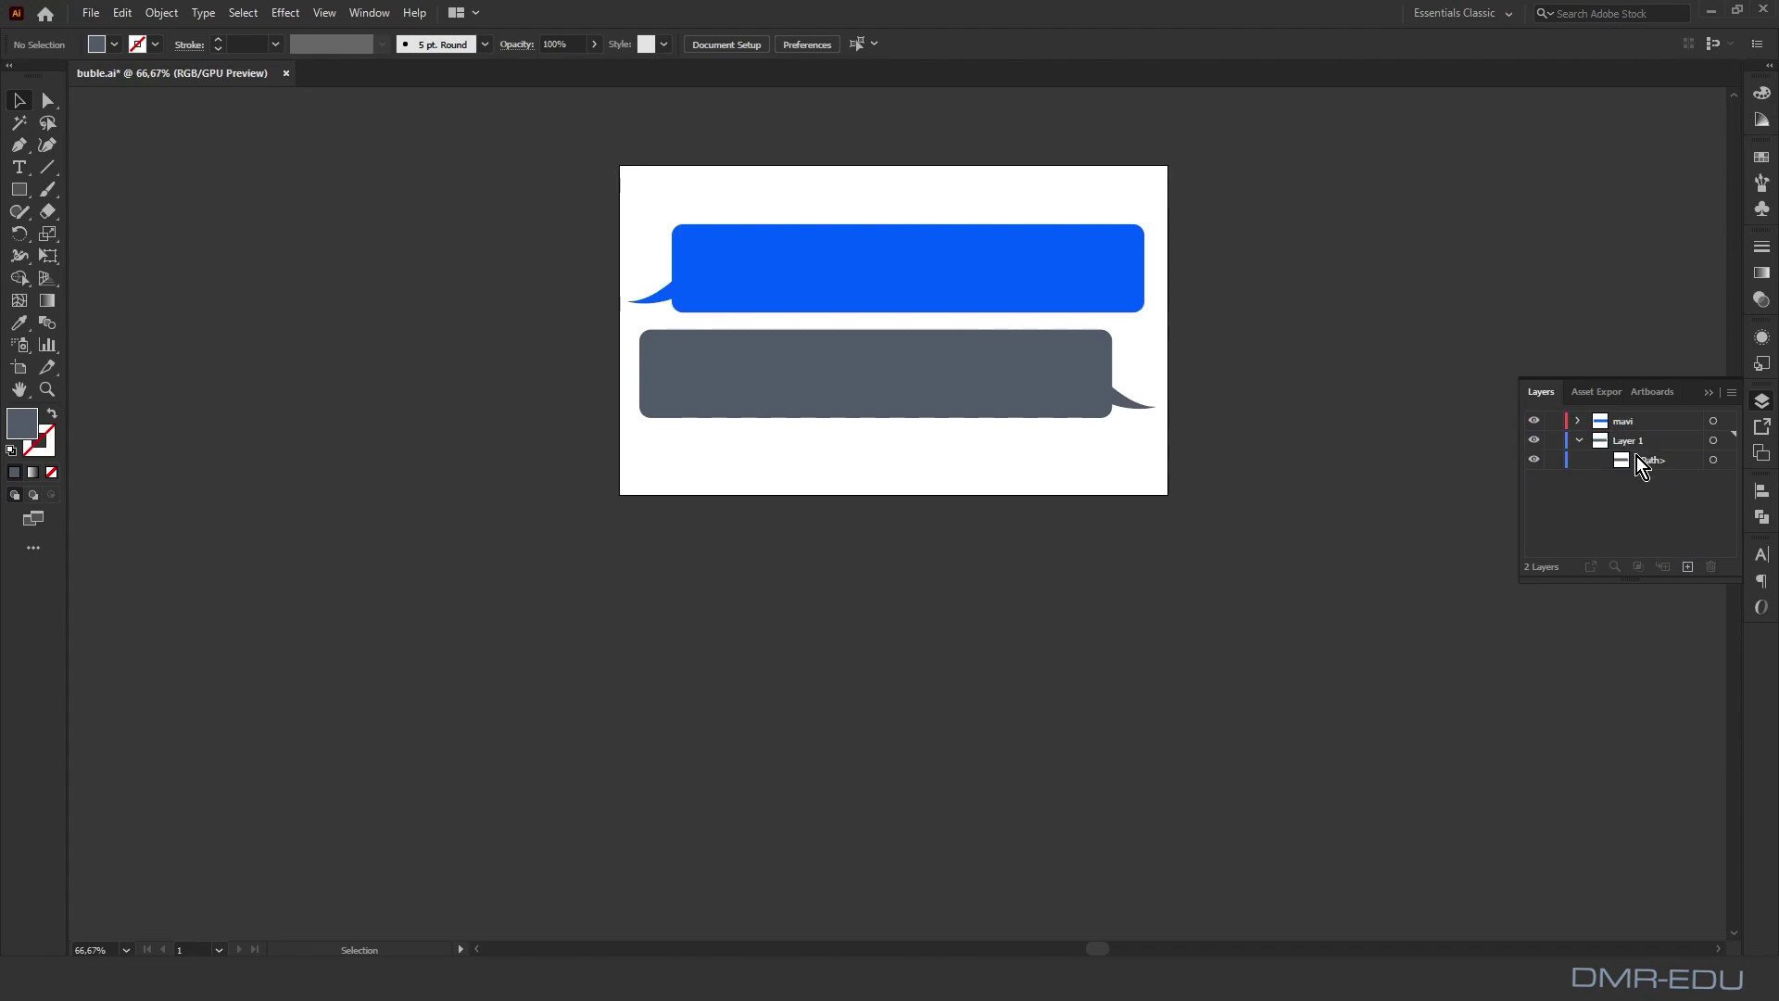
# Step: Rename Layer 1, which holds the grey bubble, as gri and save the document
pyautogui.click(1577, 441)
pyautogui.doubleClick(1657, 439)
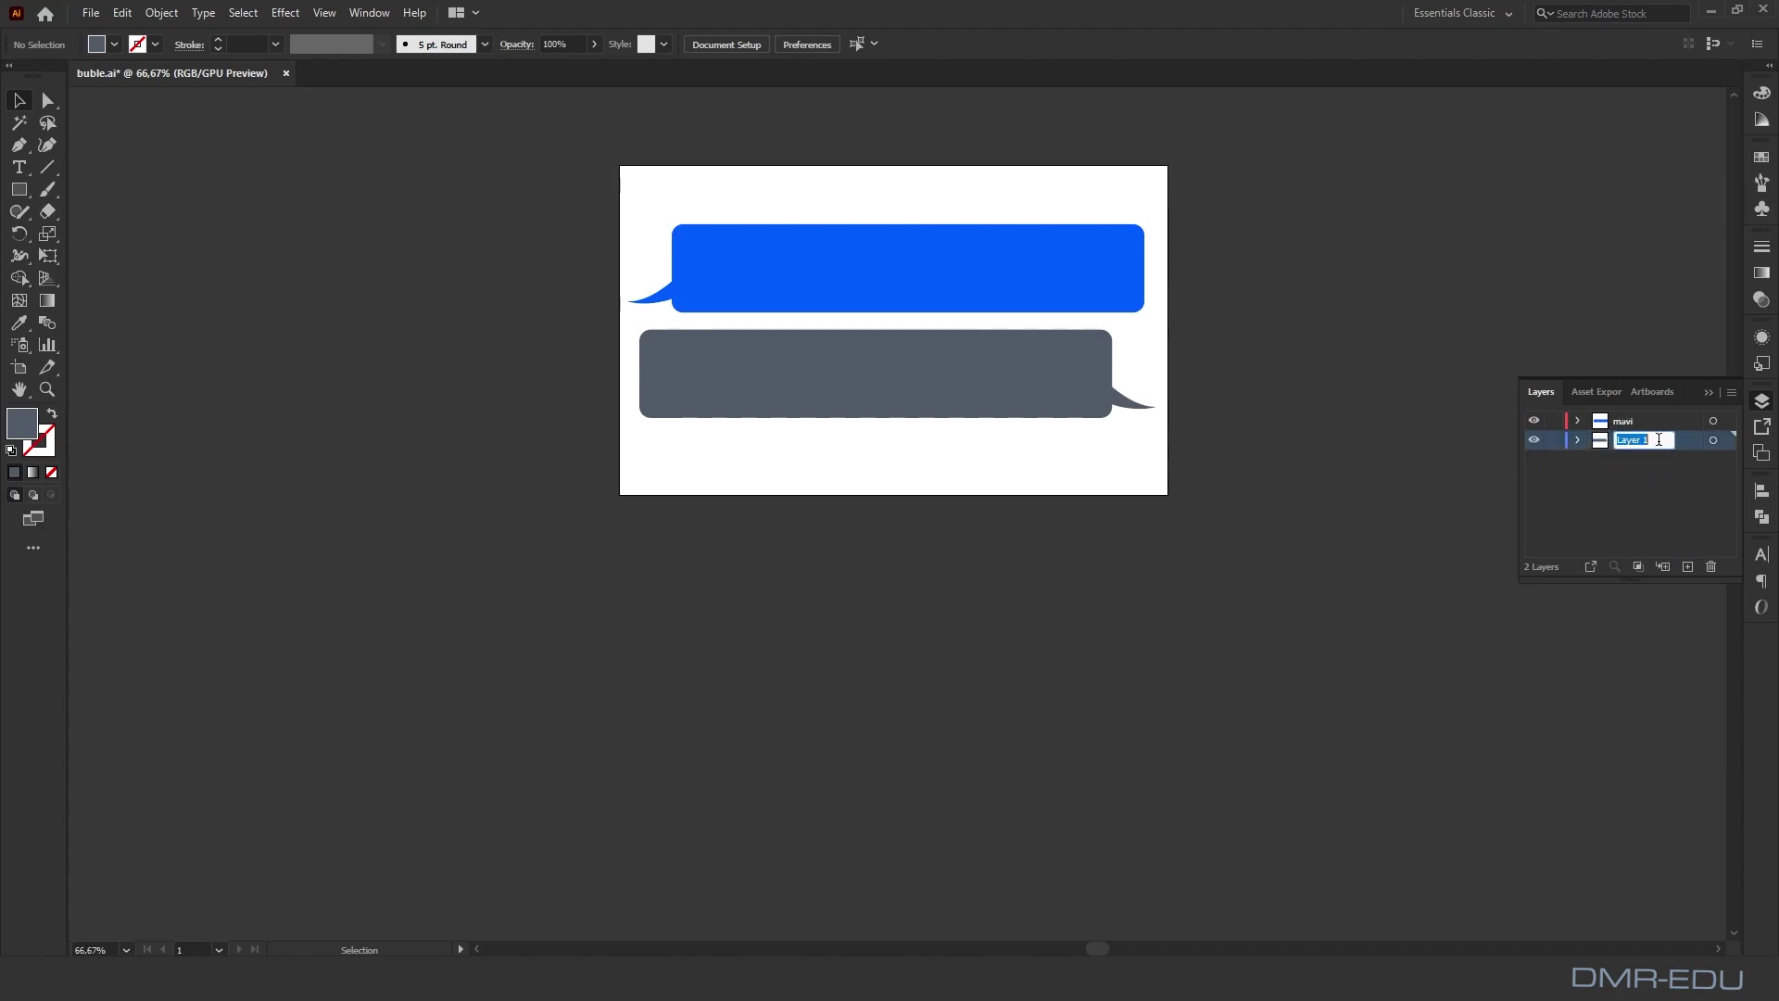
pyautogui.write('gri')
pyautogui.press('Return')
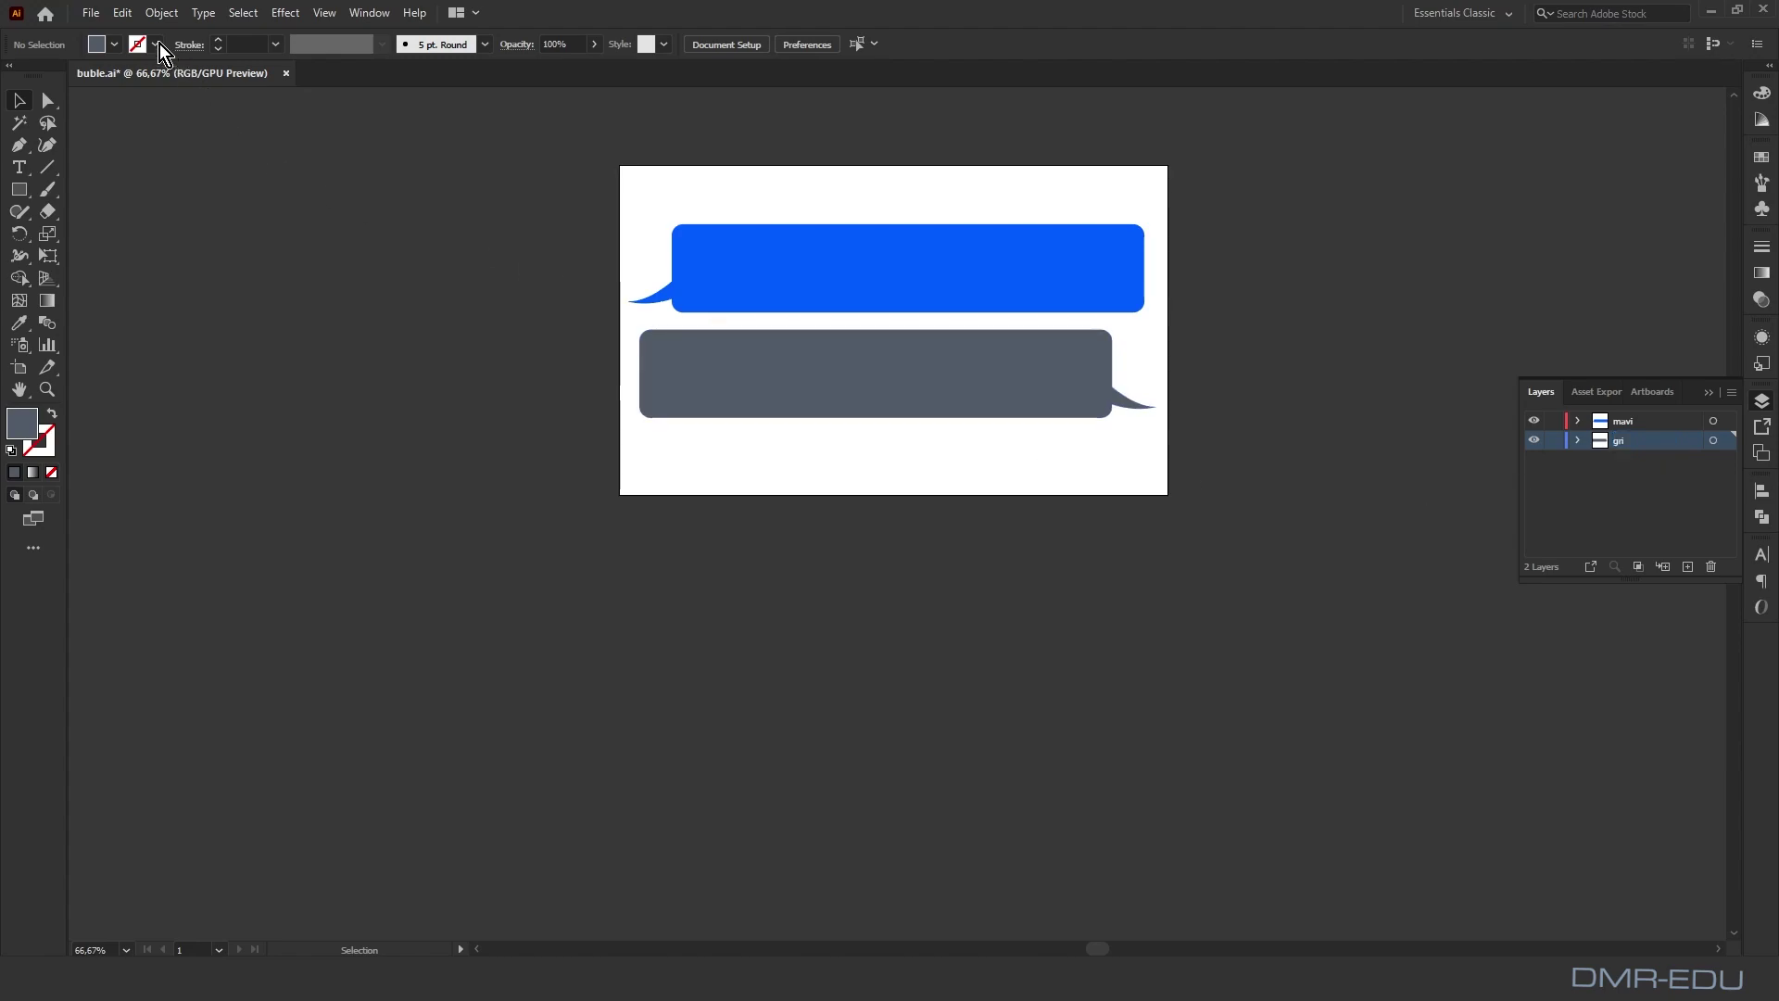
pyautogui.click(92, 14)
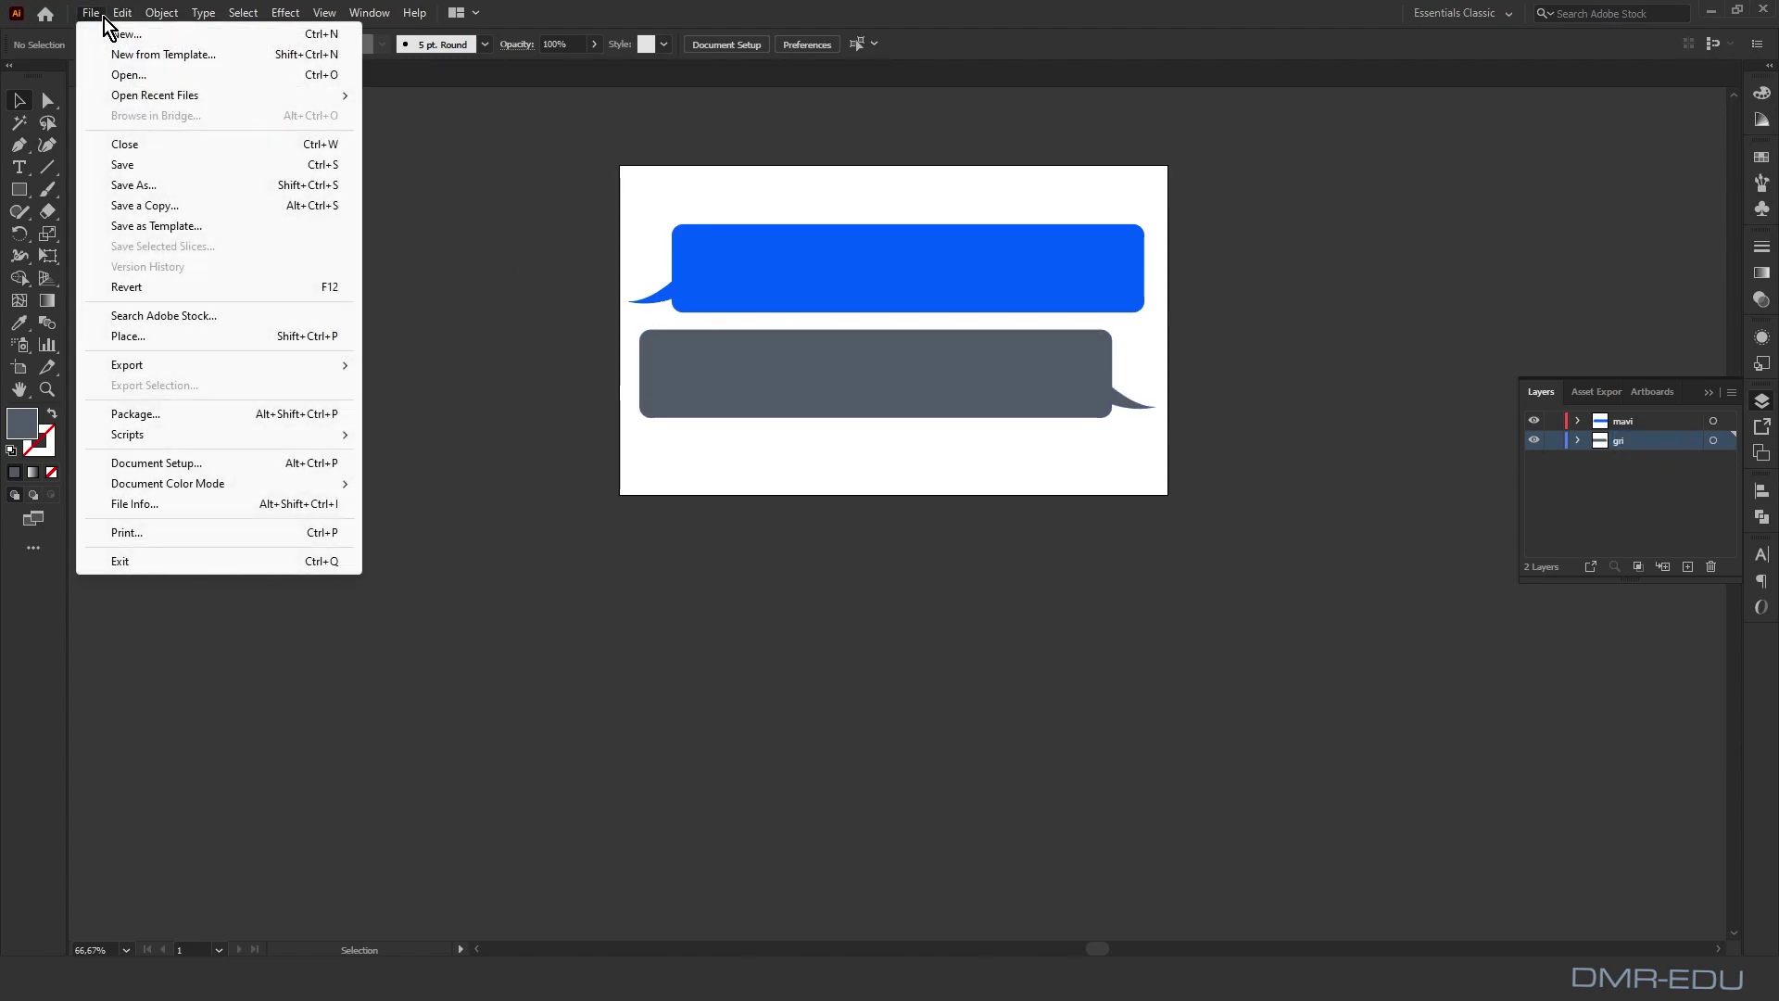
pyautogui.click(124, 167)
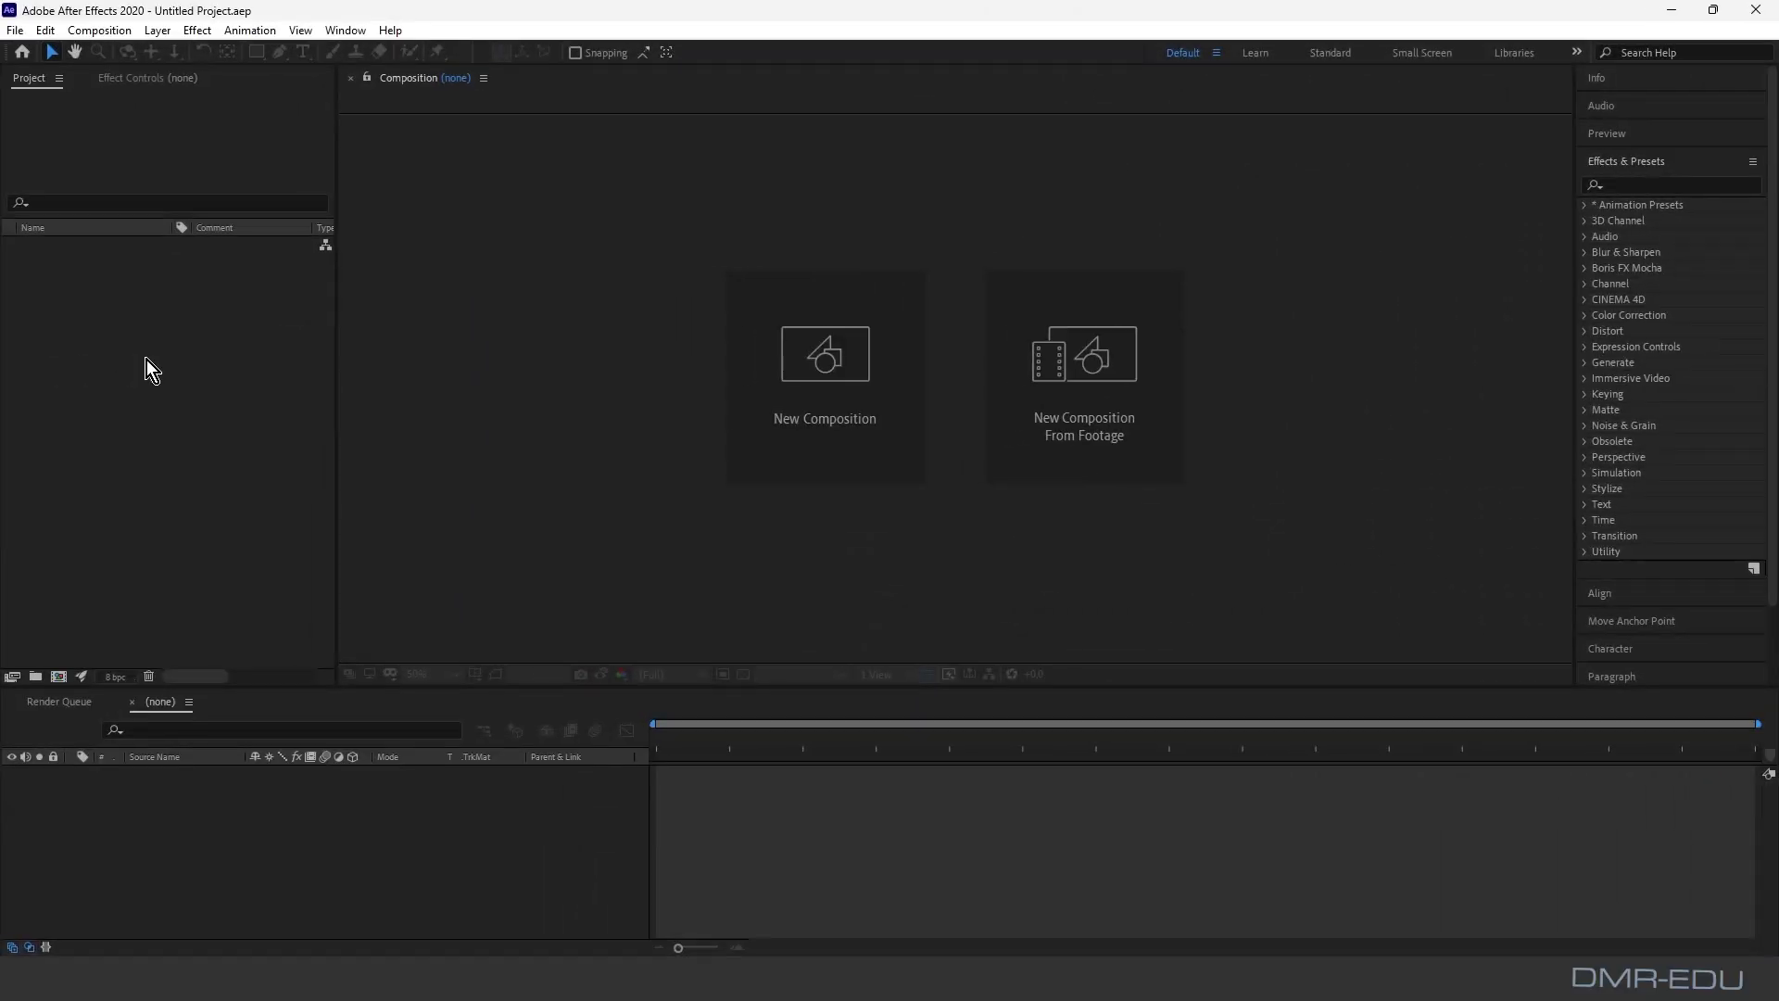
# Step: Switch to After Effects and import buble.ai as a composition with footage dimensions set to Layer Size
pyautogui.rightClick(147, 359)
pyautogui.moveTo(263, 454)
pyautogui.click(454, 457)
pyautogui.click(405, 231)
pyautogui.click(749, 637)
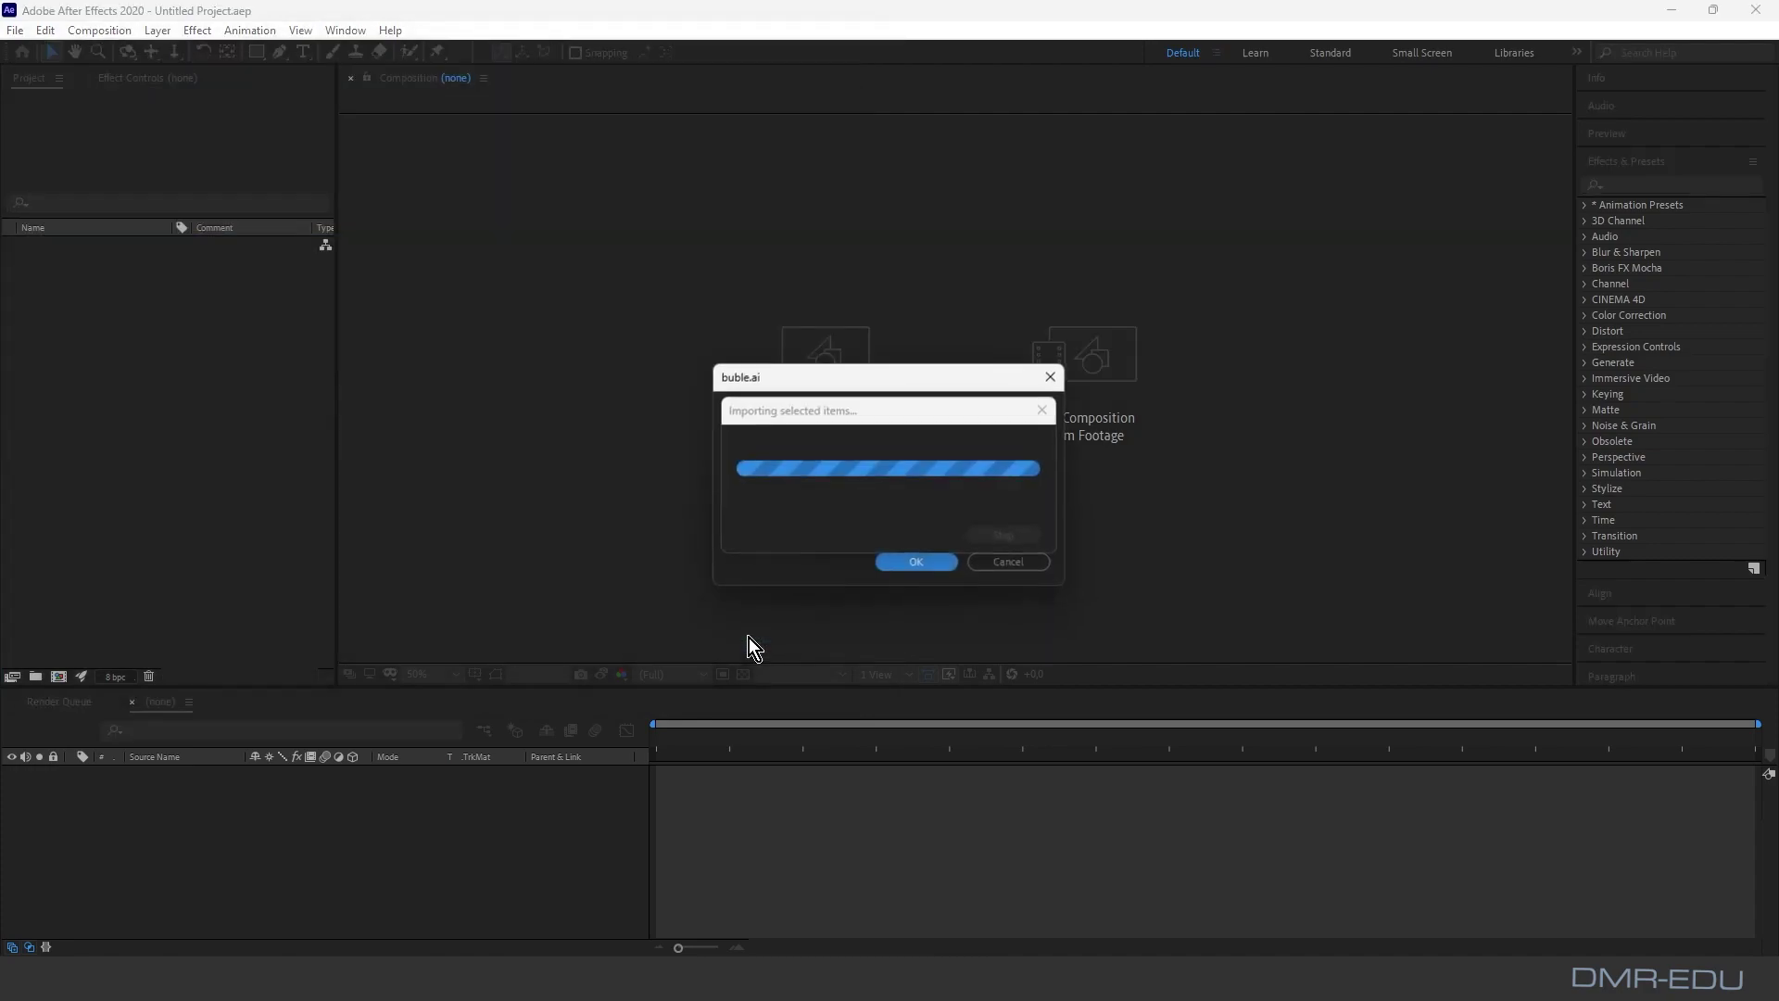
pyautogui.moveTo(892, 384); pyautogui.dragTo(899, 239)
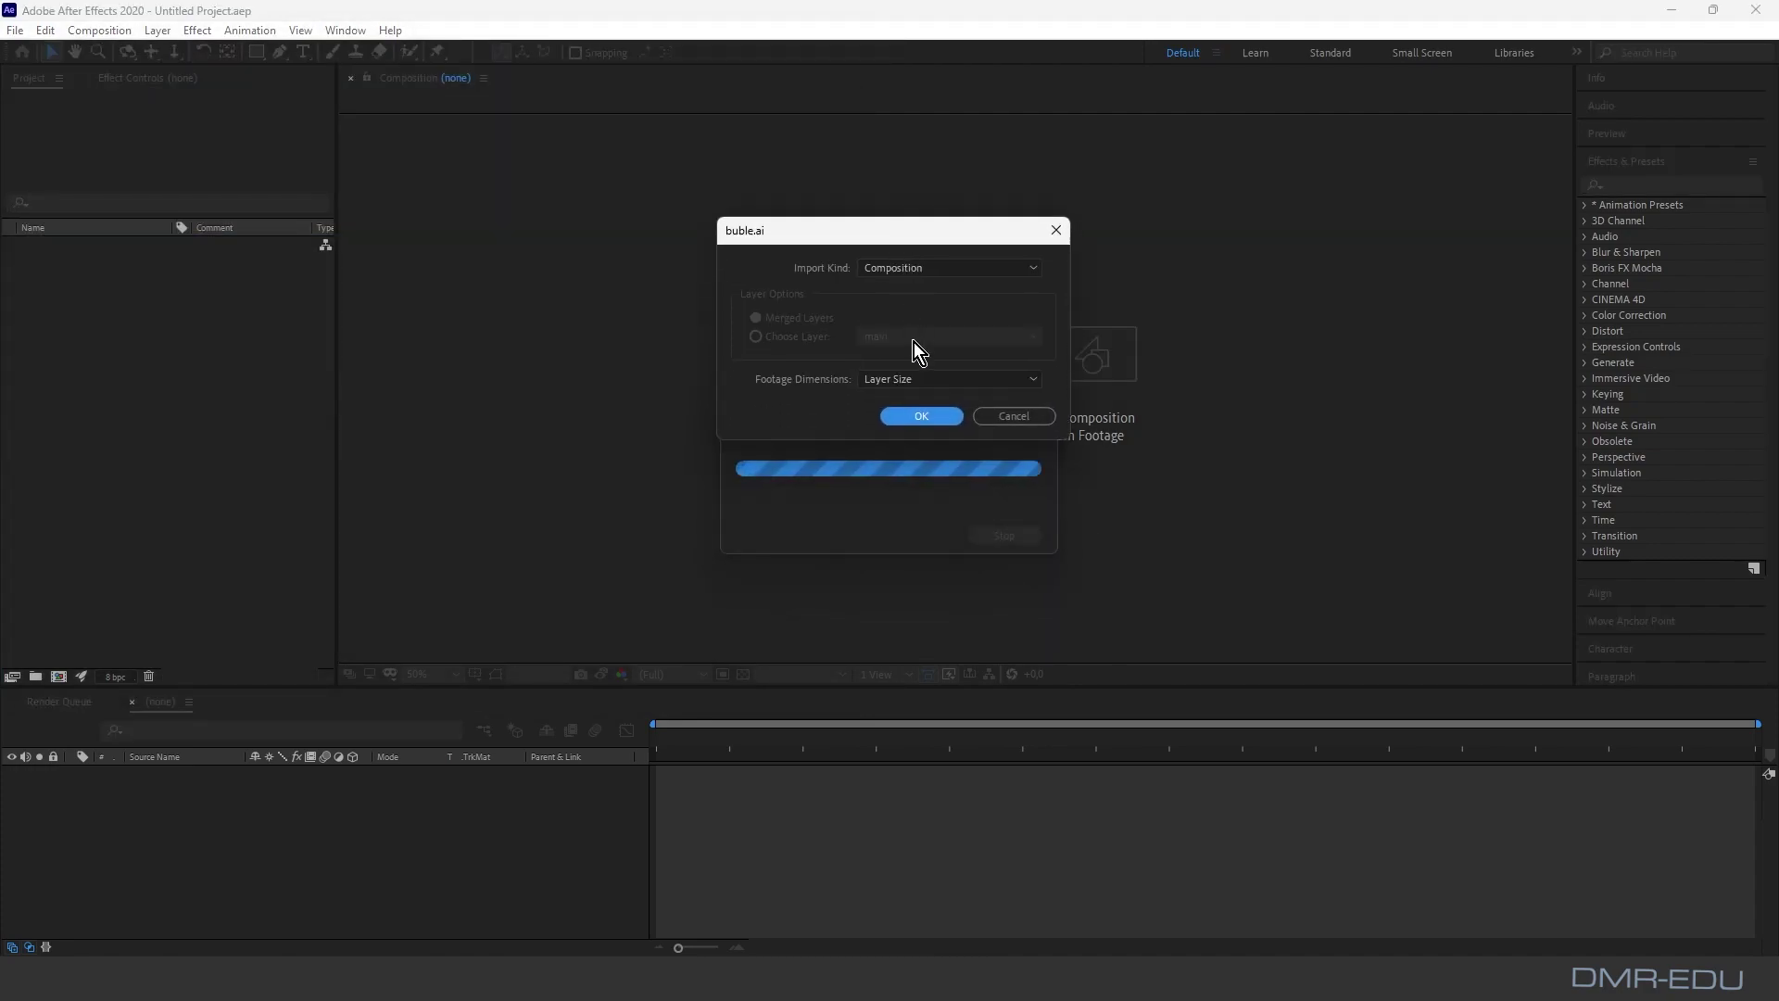
pyautogui.click(924, 414)
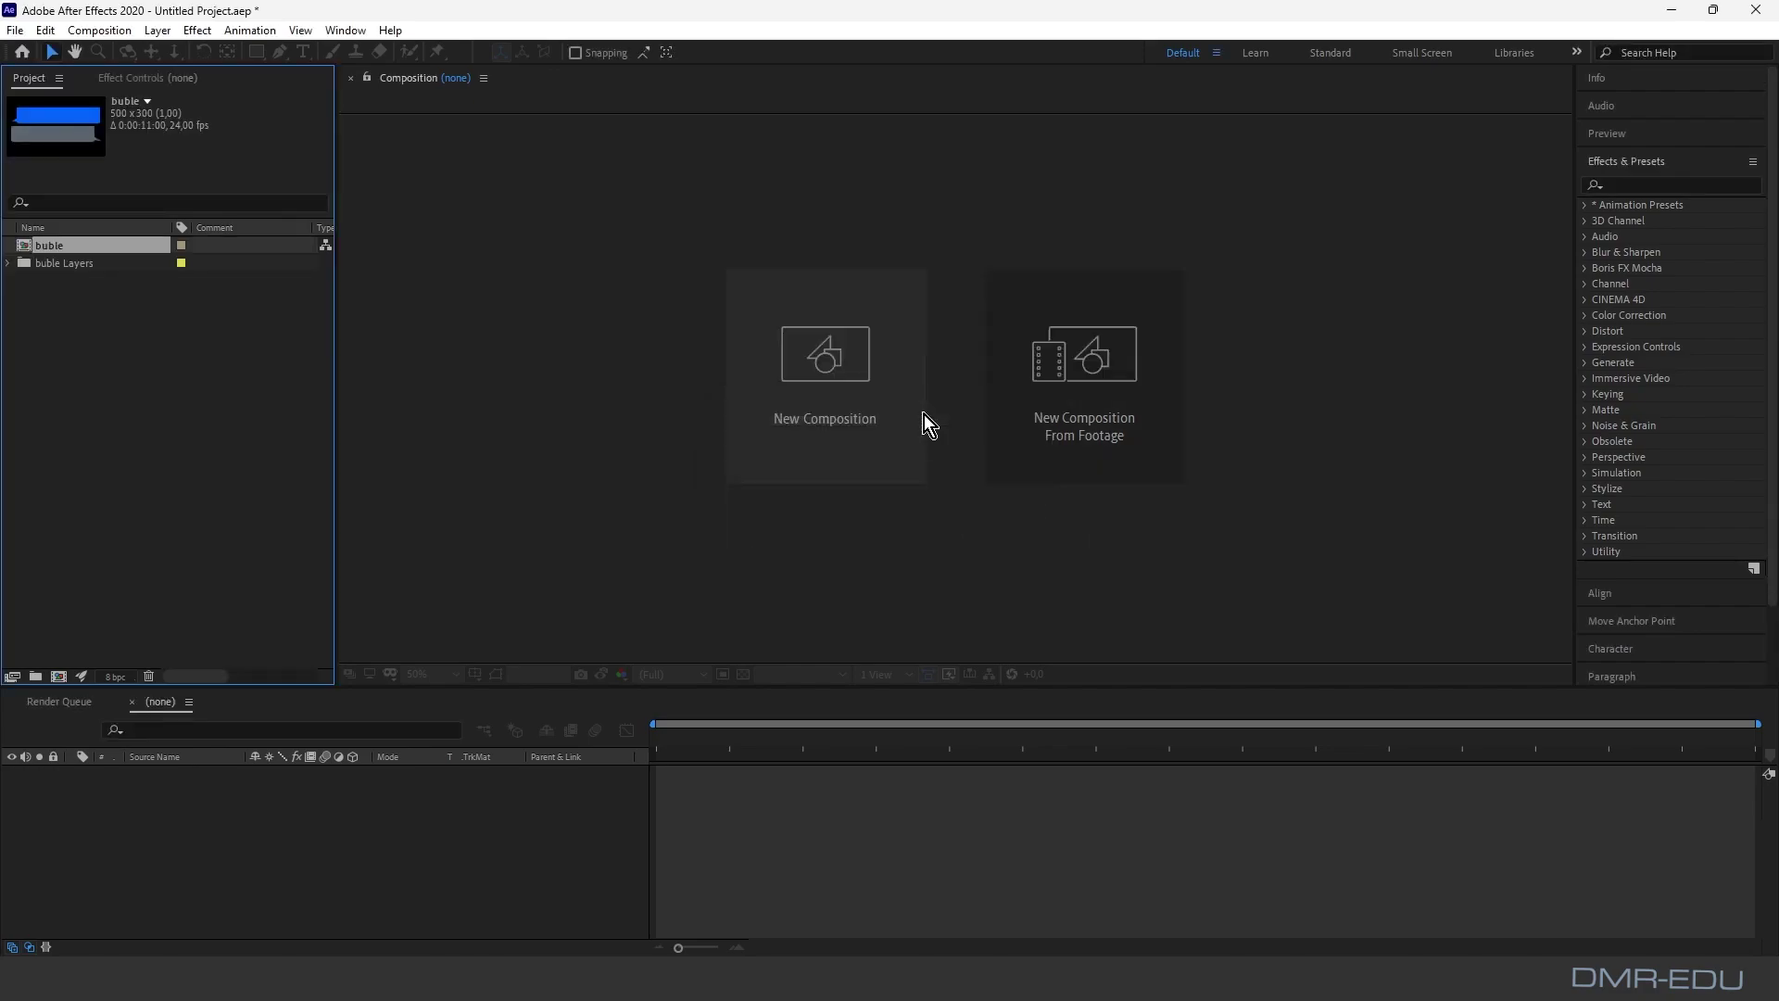
pyautogui.click(8, 264)
pyautogui.click(8, 264)
# Step: Import the telephone.mov video file into the project
pyautogui.click(93, 322)
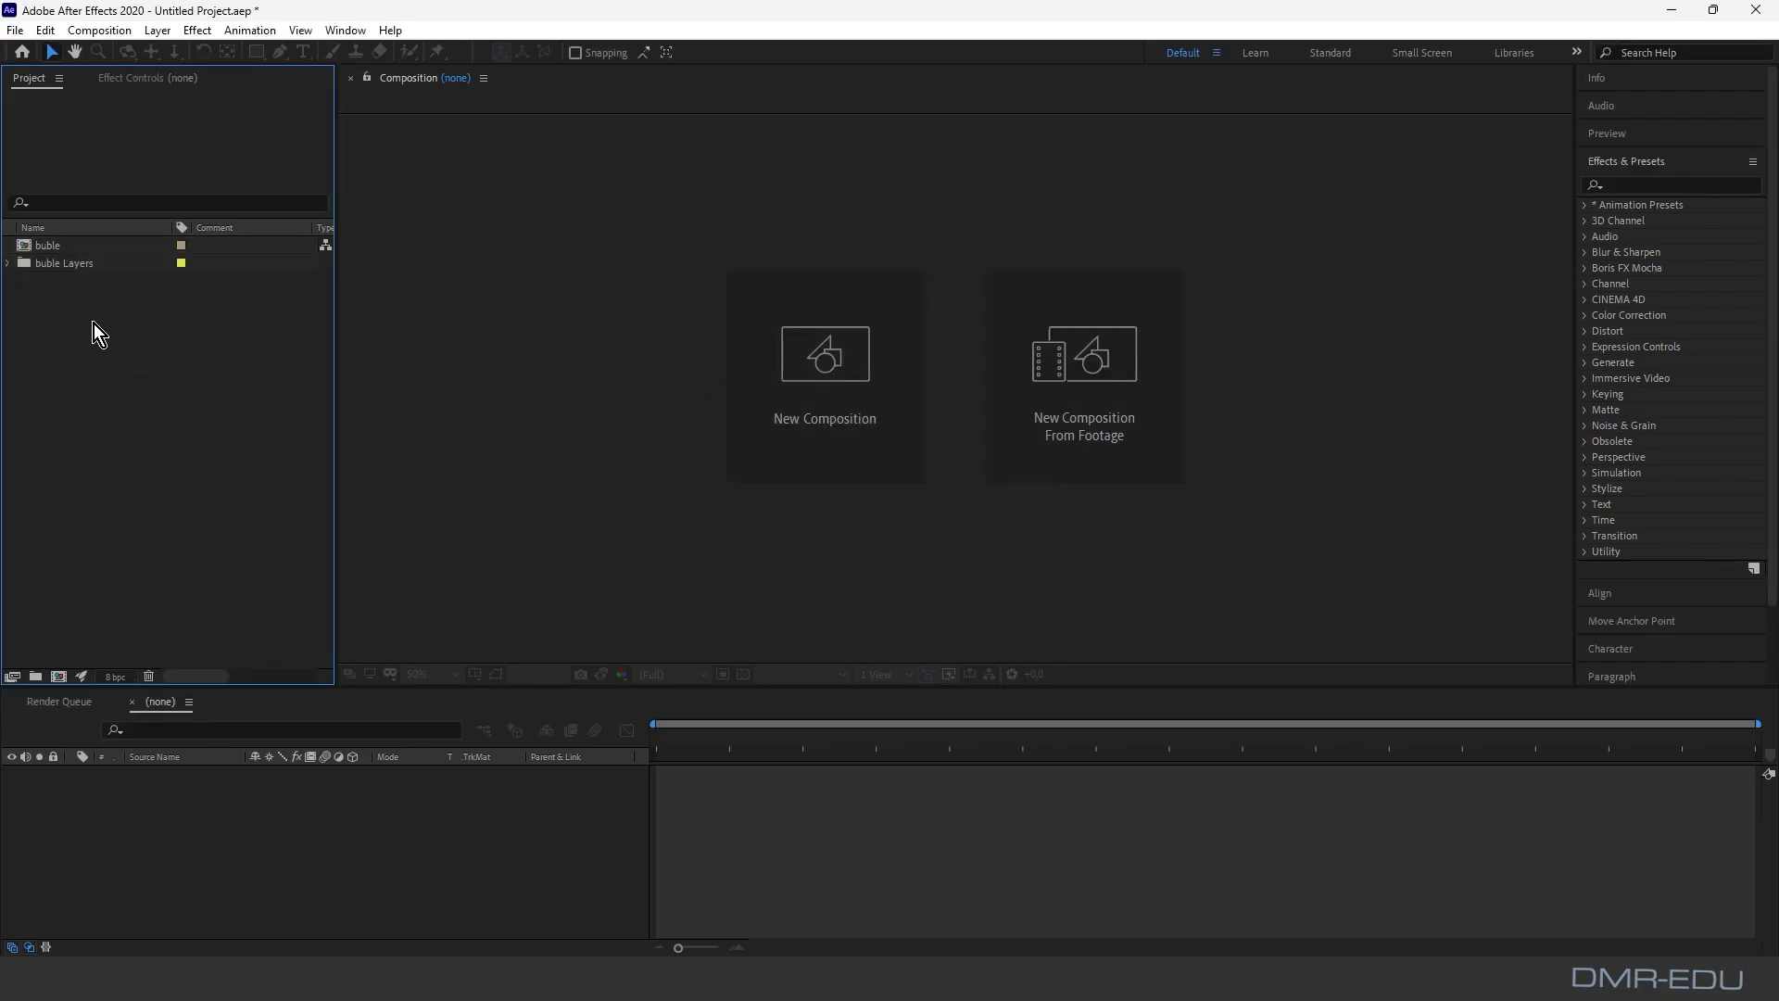
pyautogui.rightClick(98, 324)
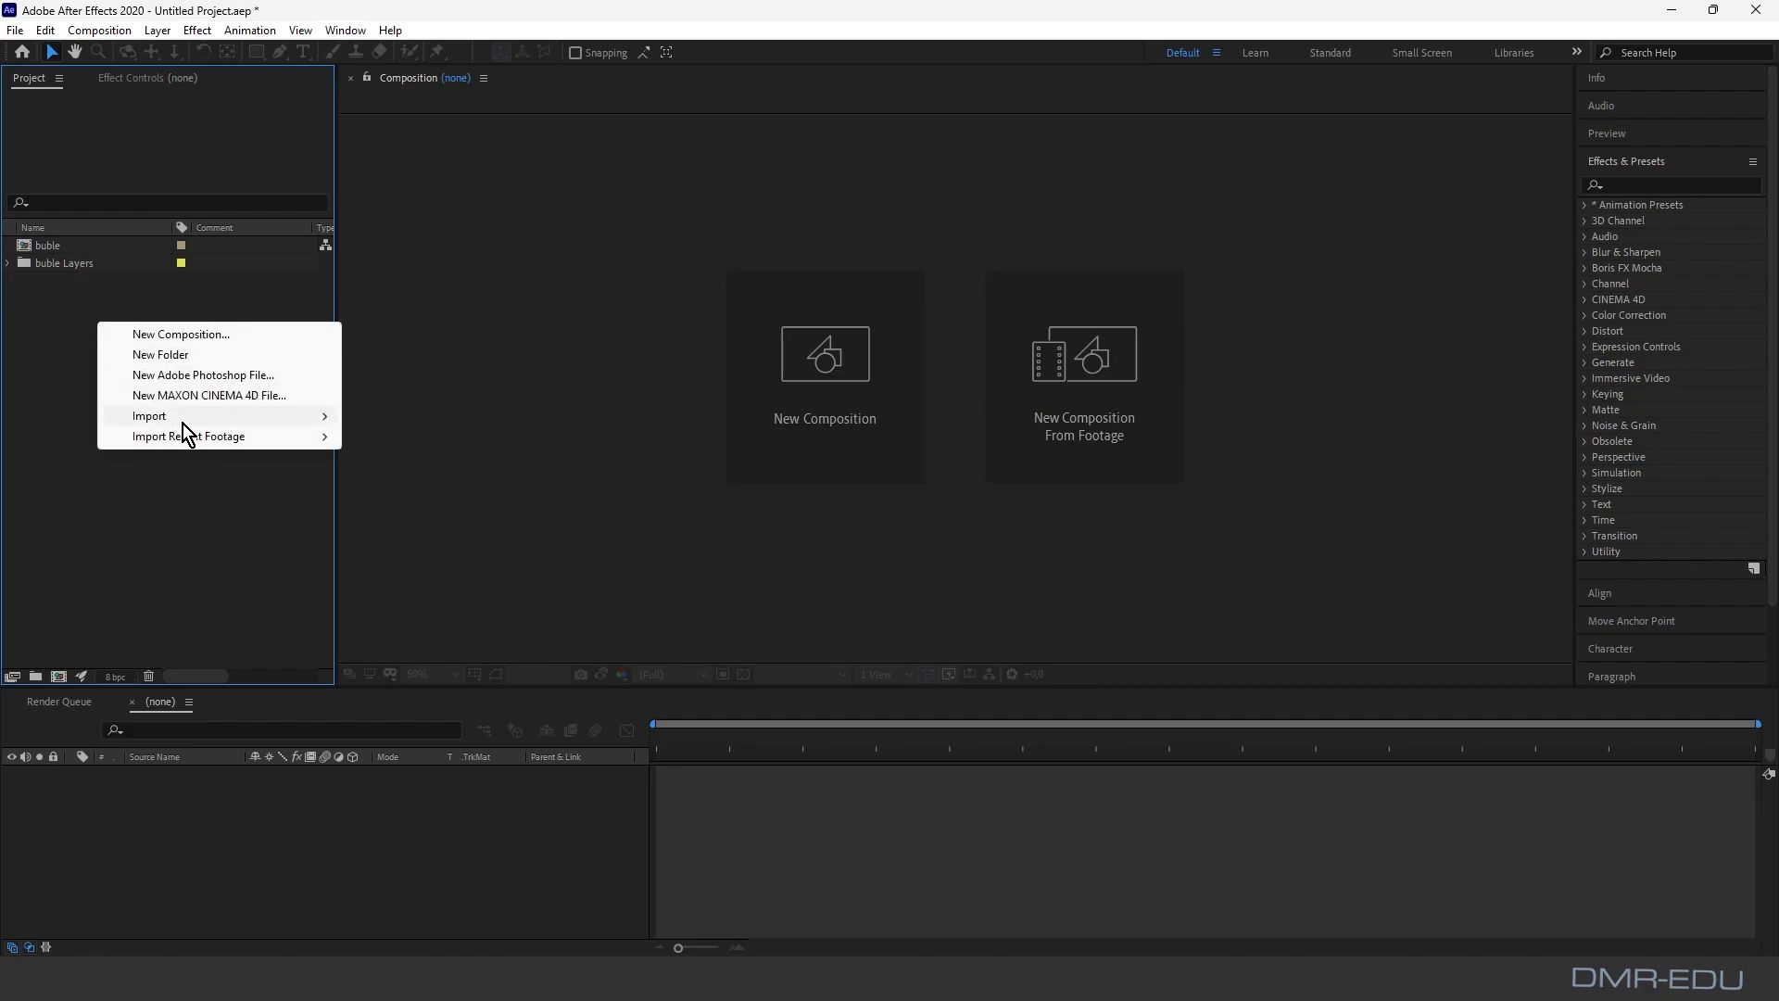
pyautogui.moveTo(258, 419)
pyautogui.click(396, 417)
pyautogui.click(524, 208)
pyautogui.click(732, 637)
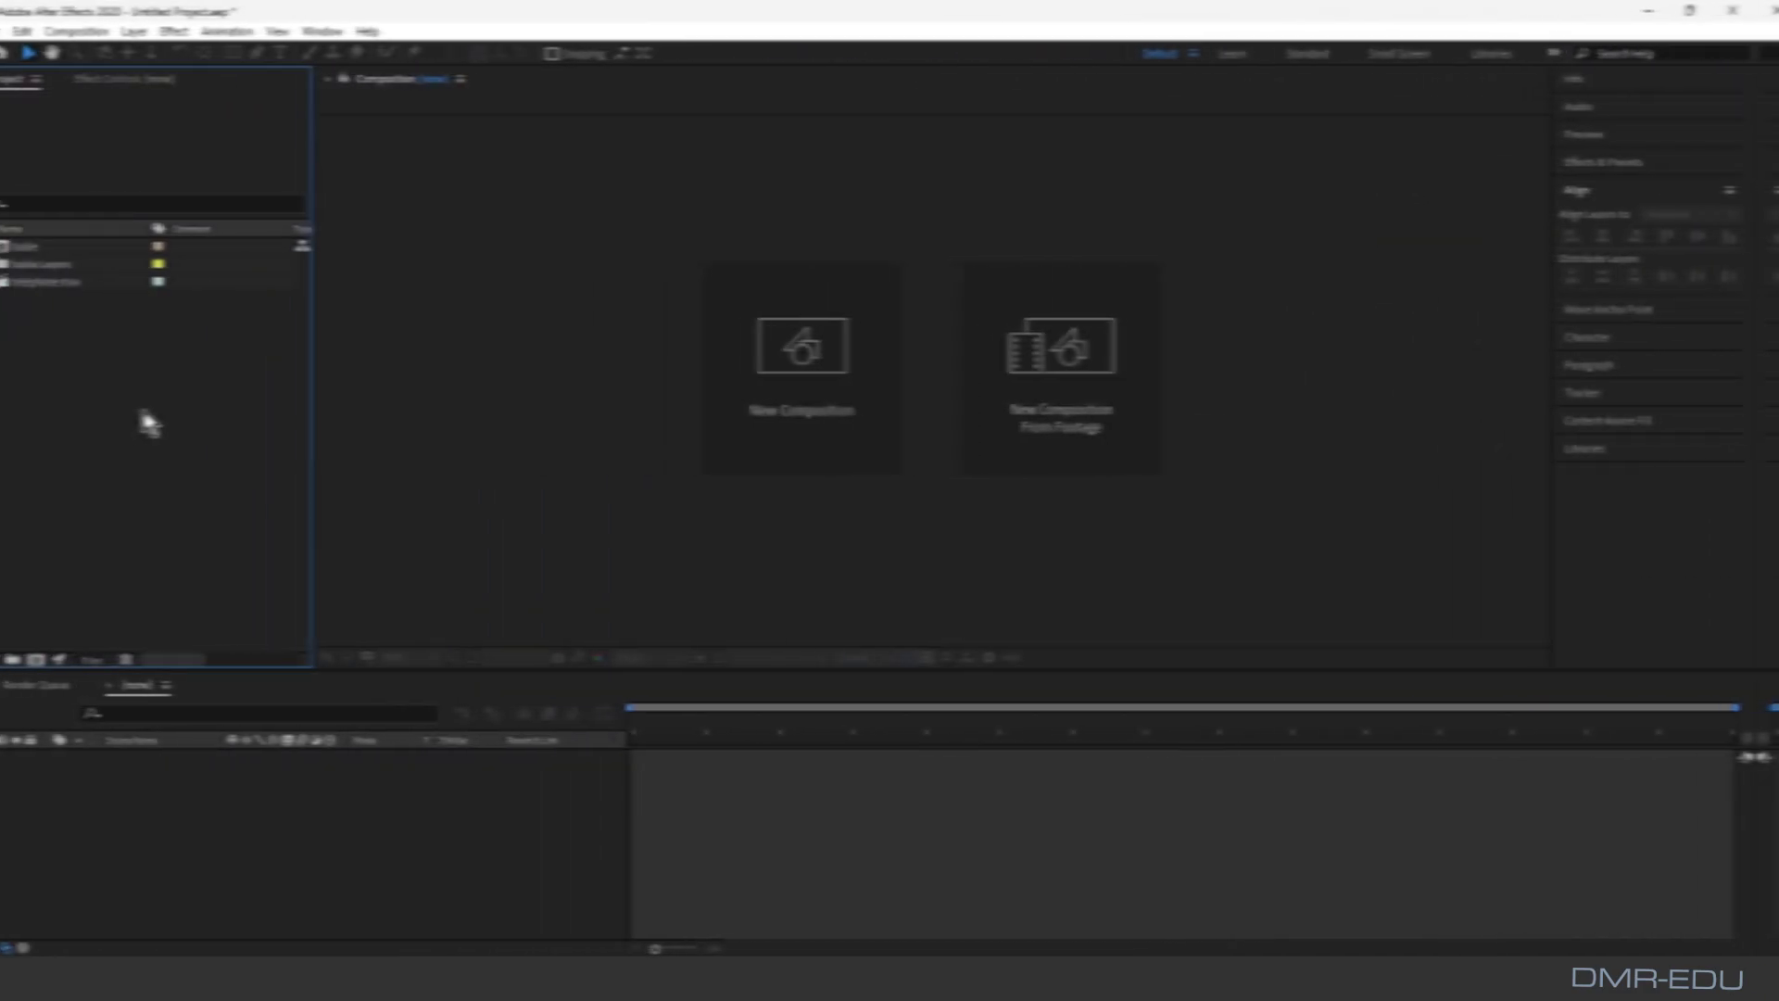
# Step: Create a new composition named main with the HDTV 1080 24 preset and an 11-second duration
pyautogui.rightClick(146, 391)
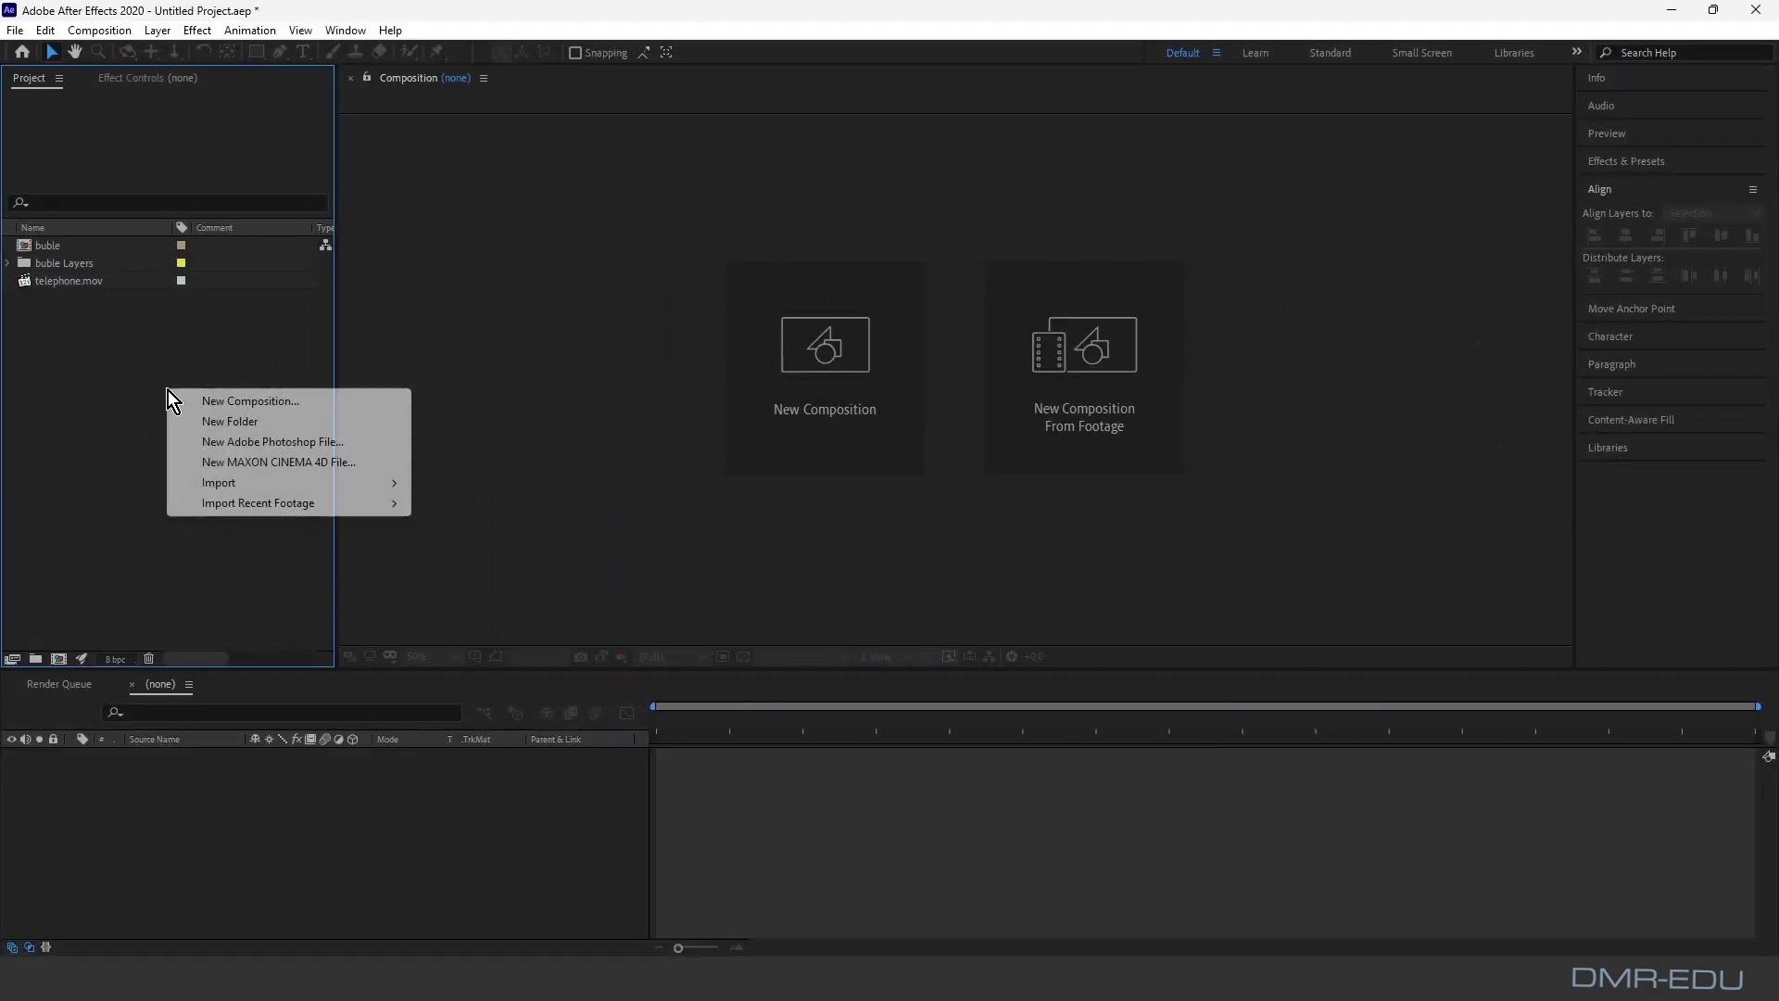
pyautogui.click(233, 401)
pyautogui.write('main')
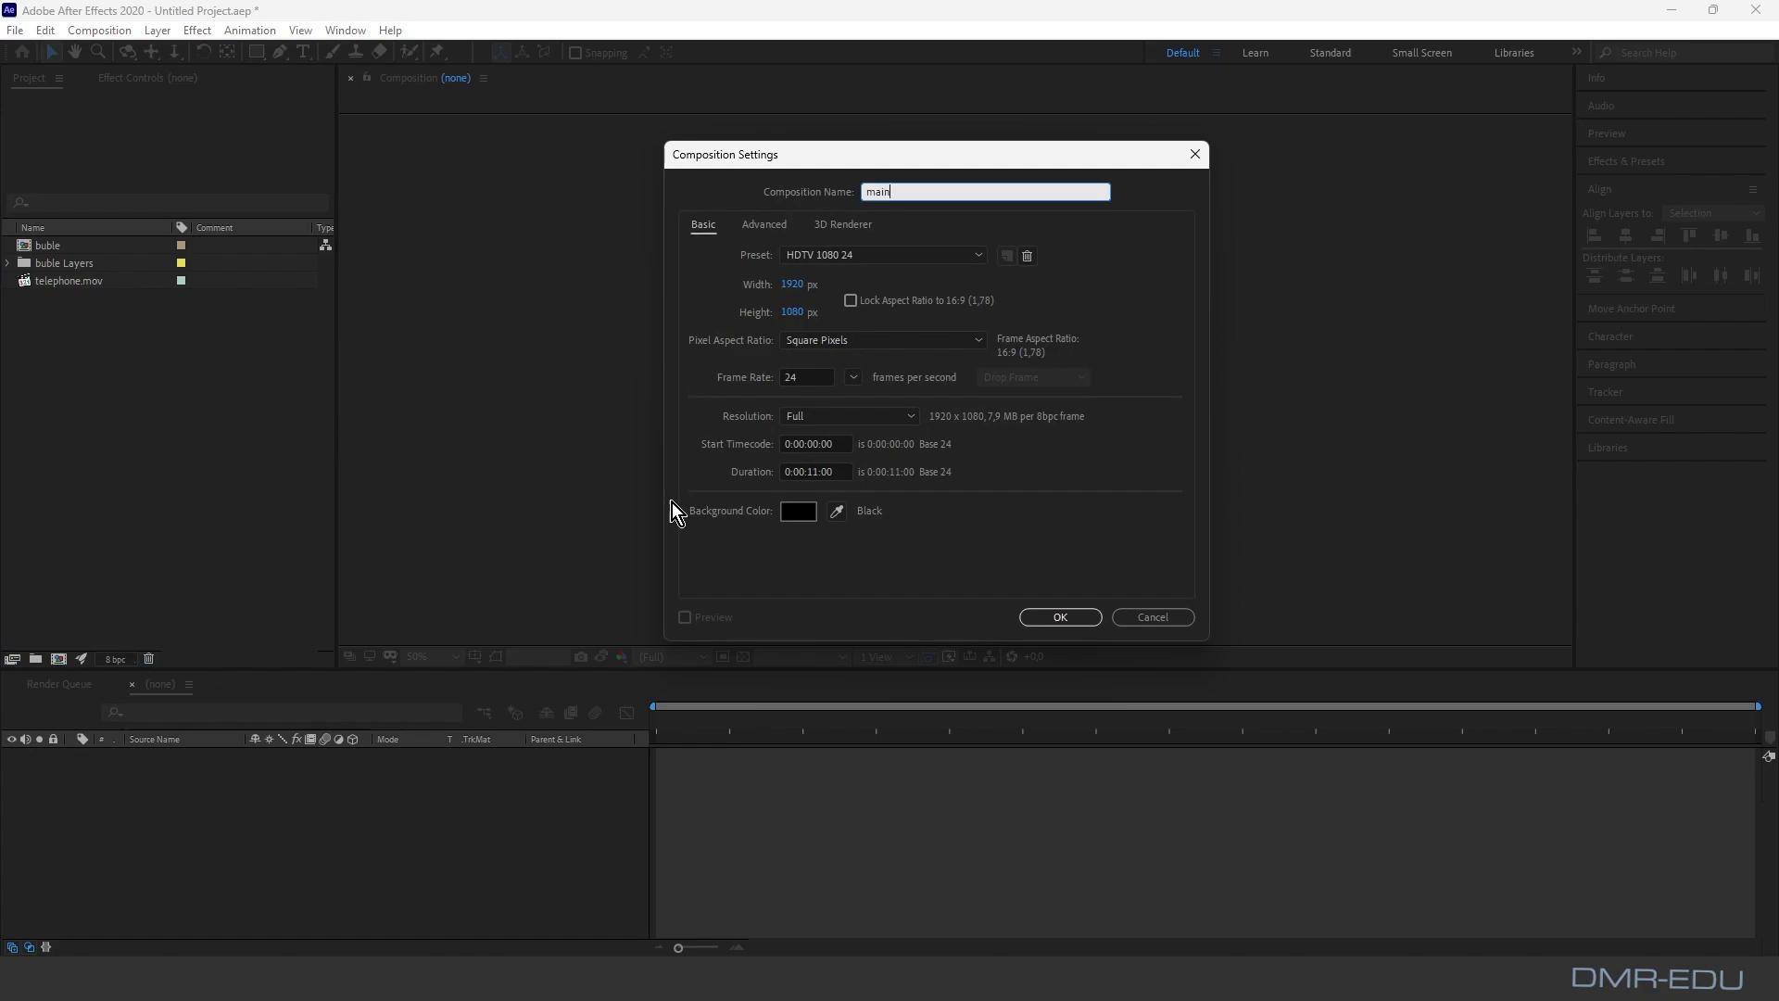
pyautogui.click(1058, 617)
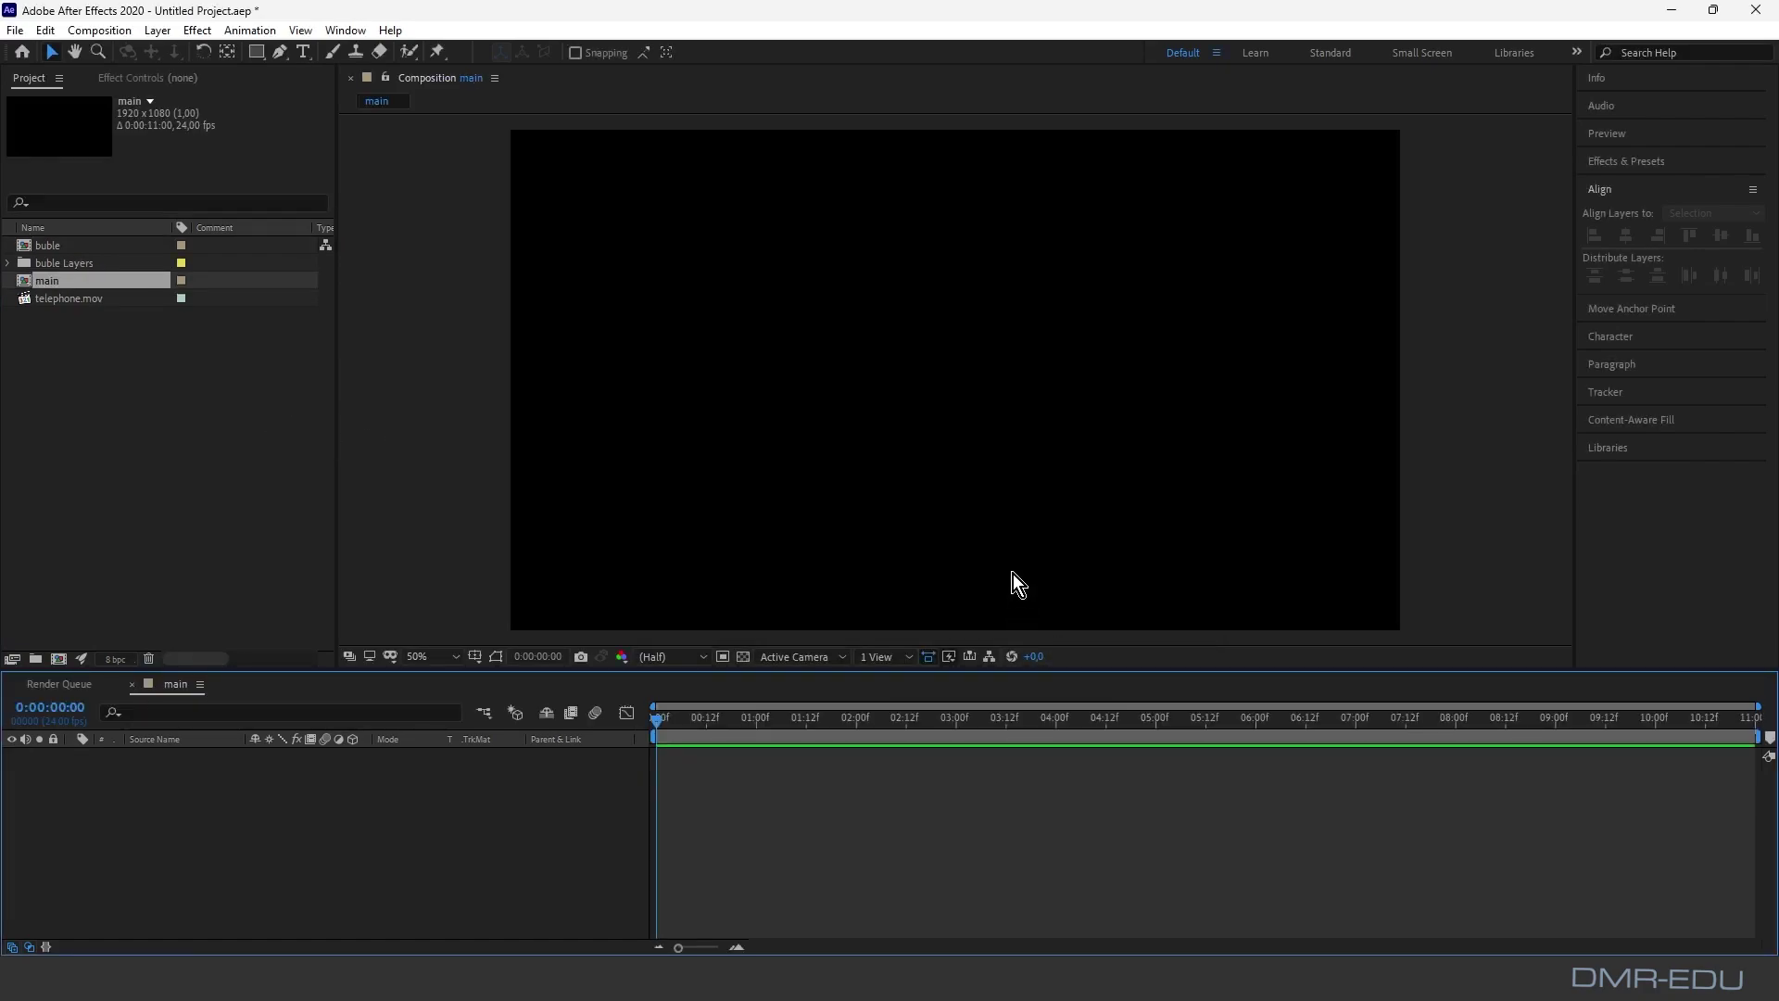
# Step: Add telephone.mov to the main composition and scale the layer to 50% so it fits the frame
pyautogui.moveTo(76, 304); pyautogui.dragTo(162, 769)
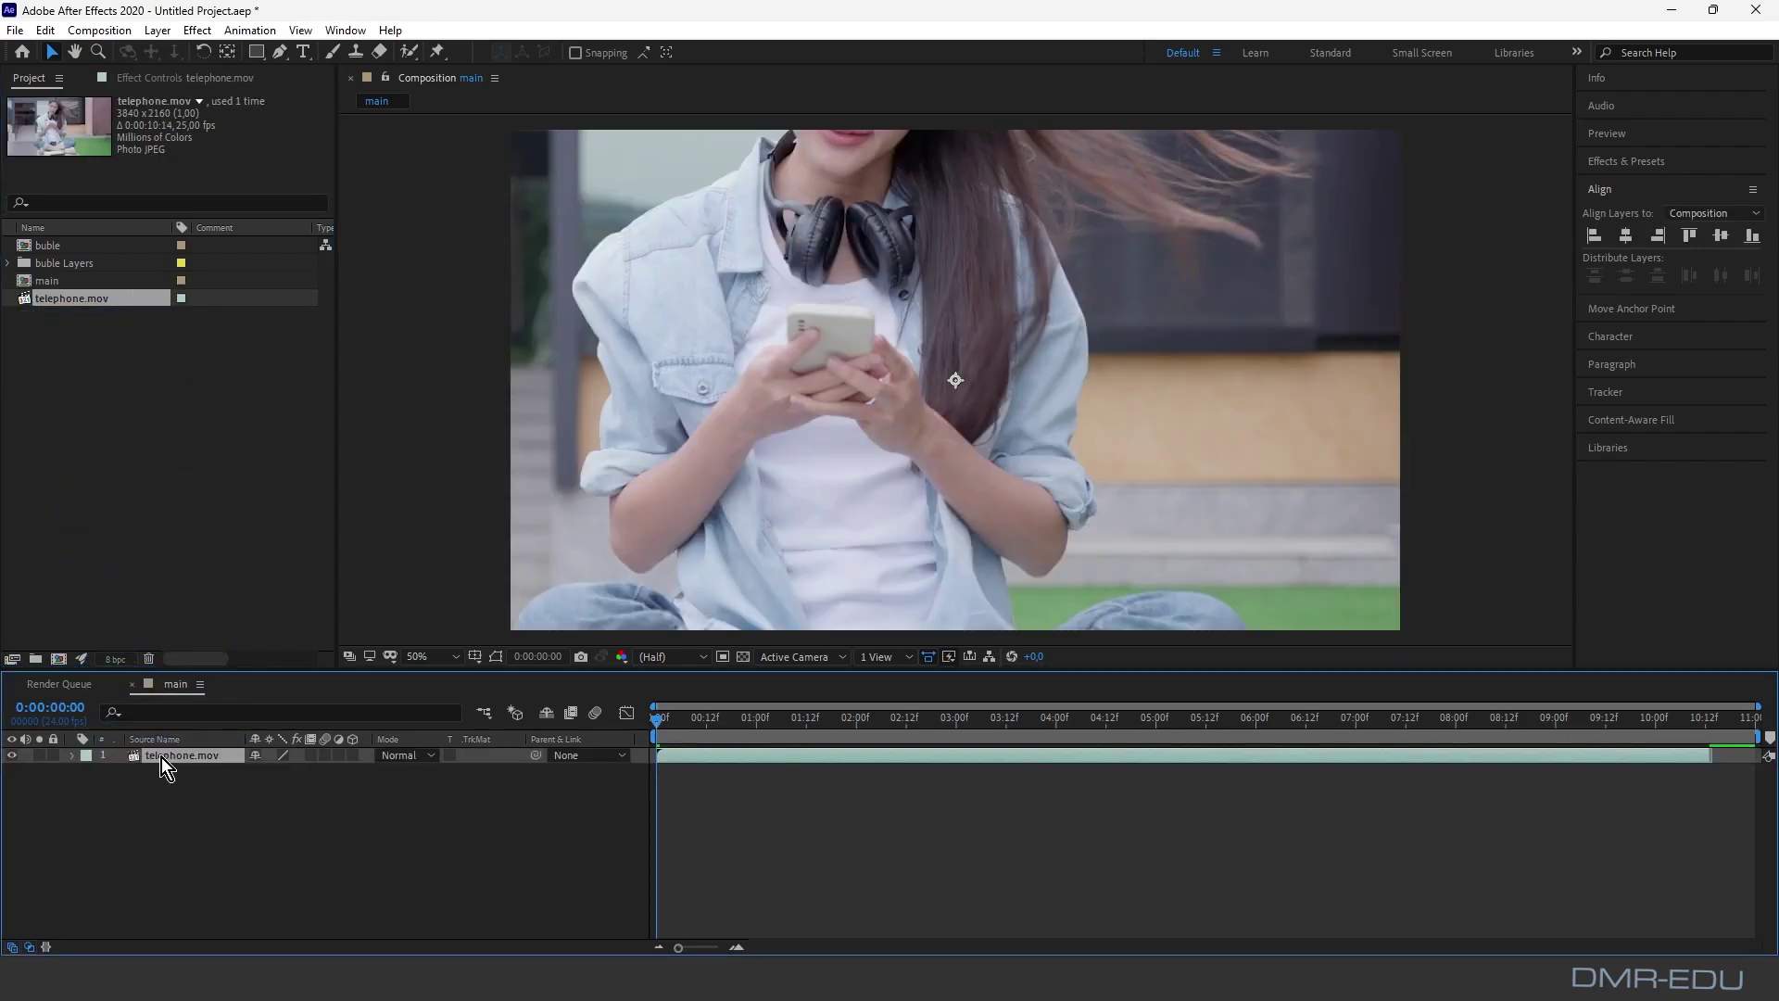
pyautogui.press('s')
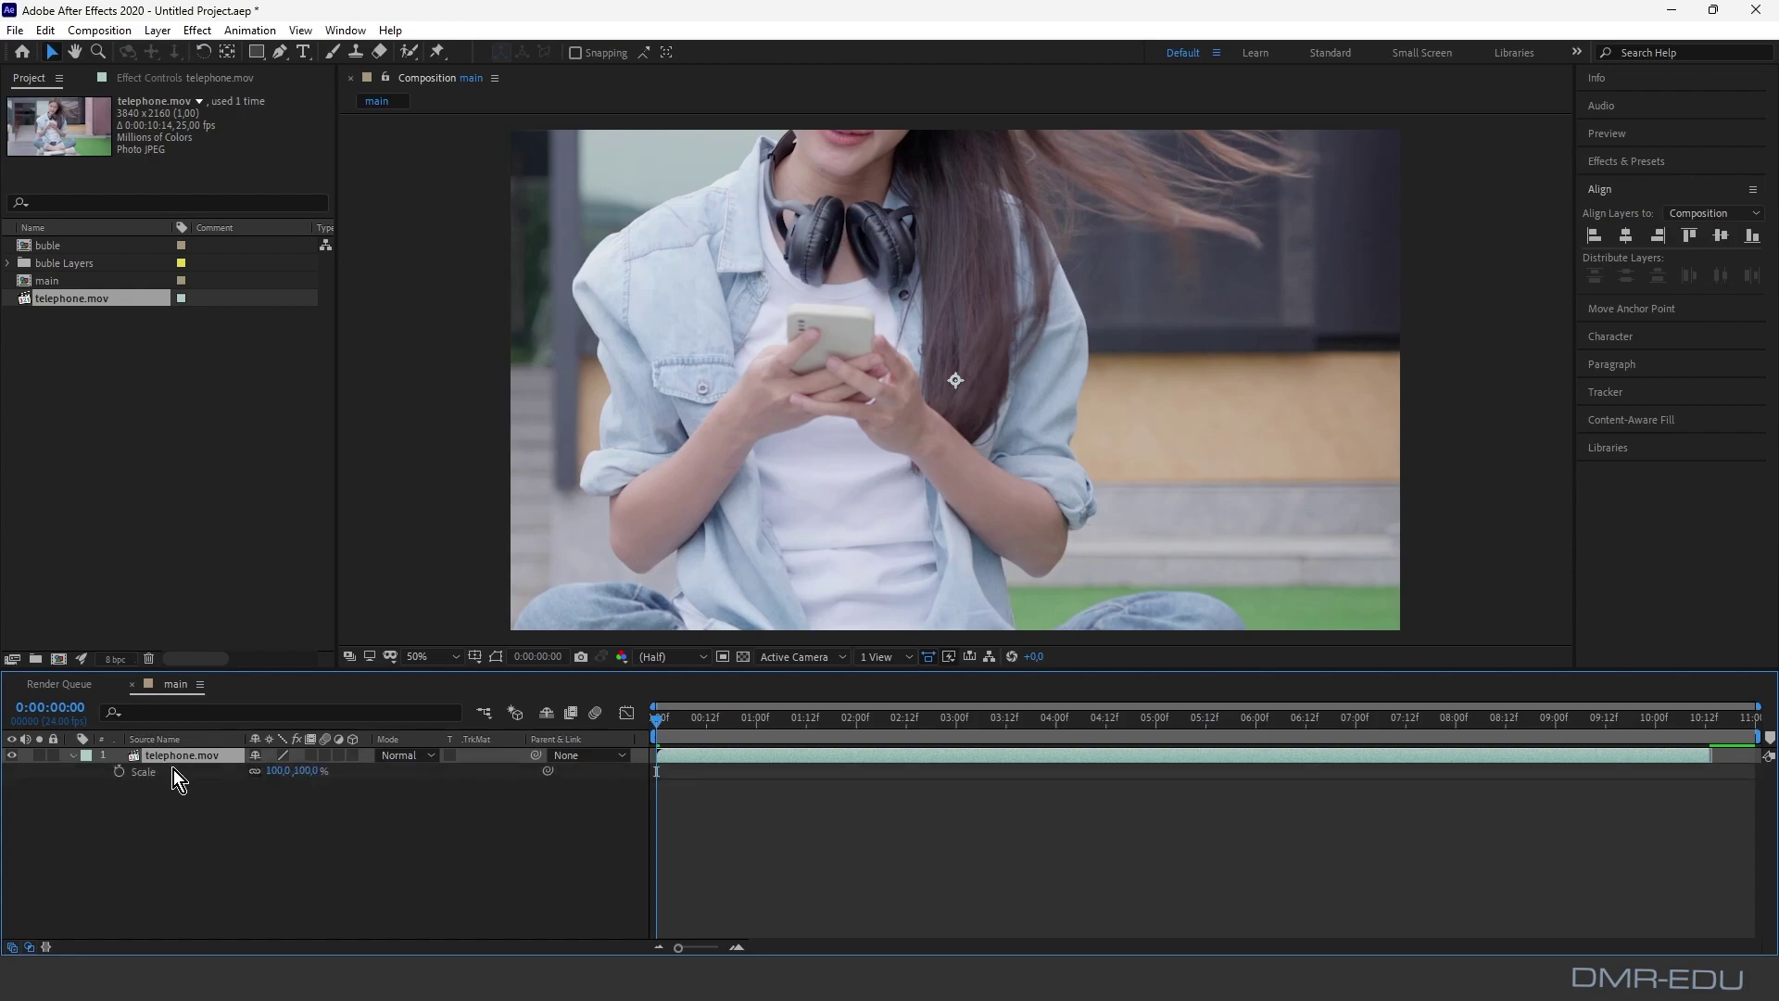
pyautogui.click(279, 771)
pyautogui.write('50')
pyautogui.press('Return')
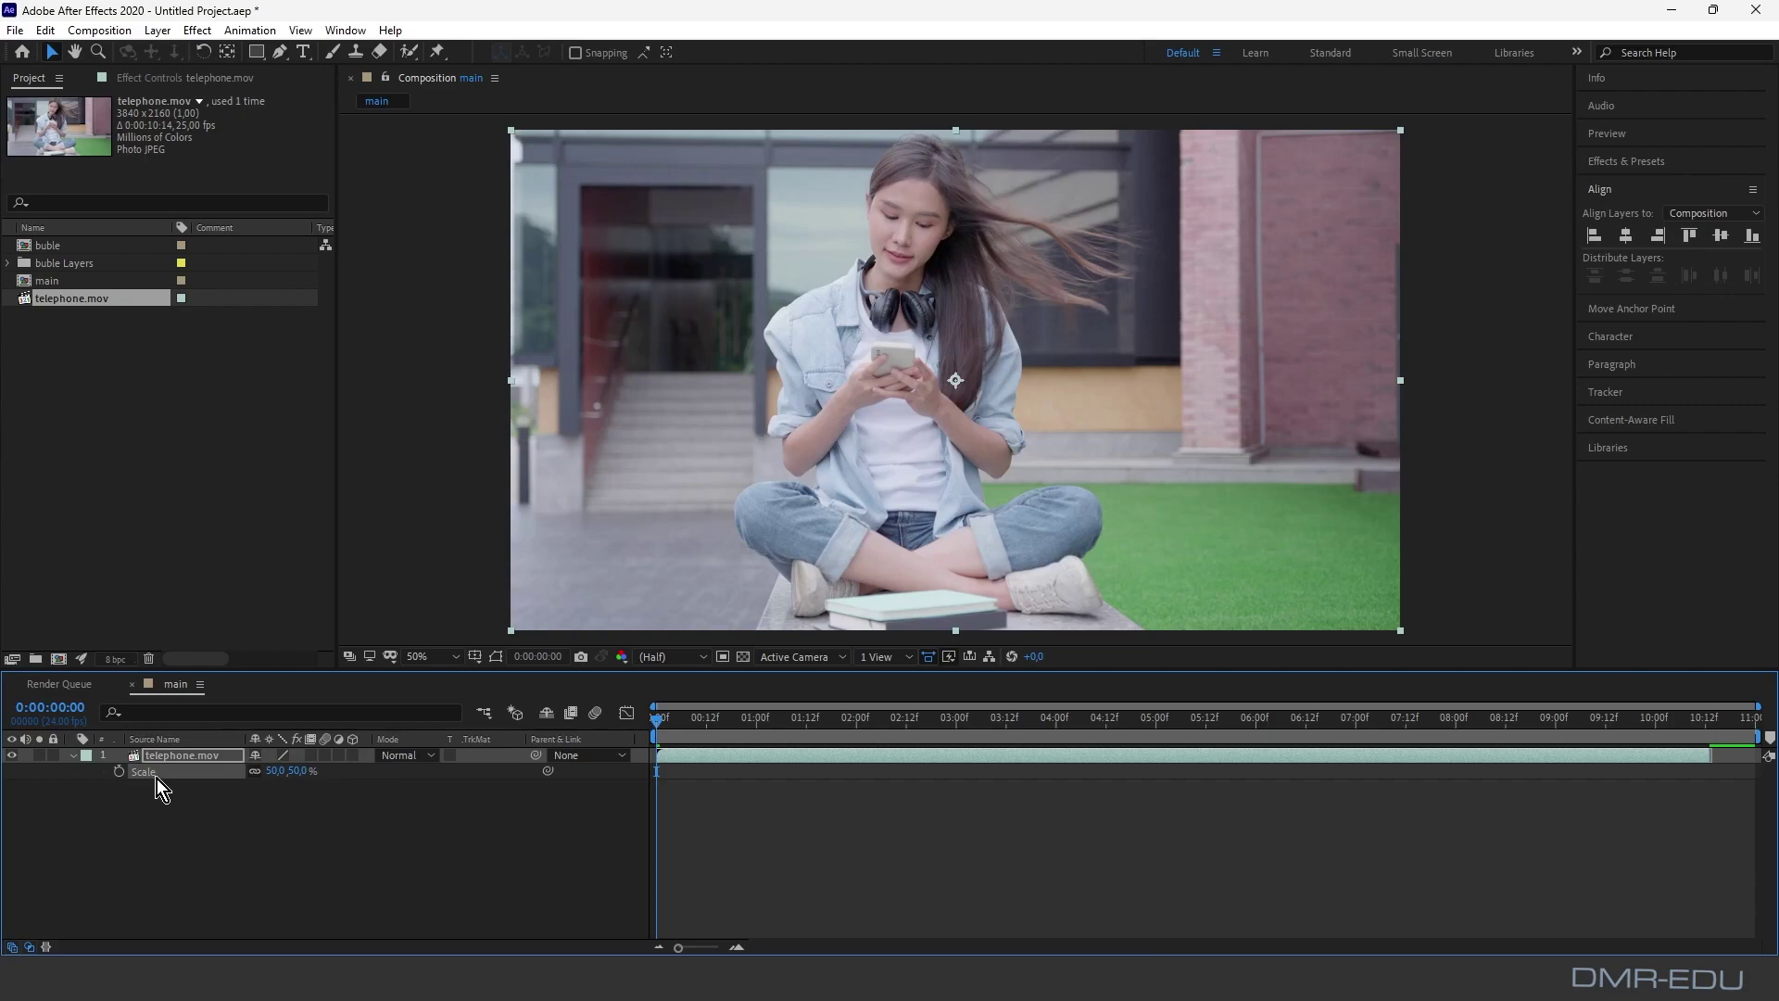
pyautogui.click(77, 757)
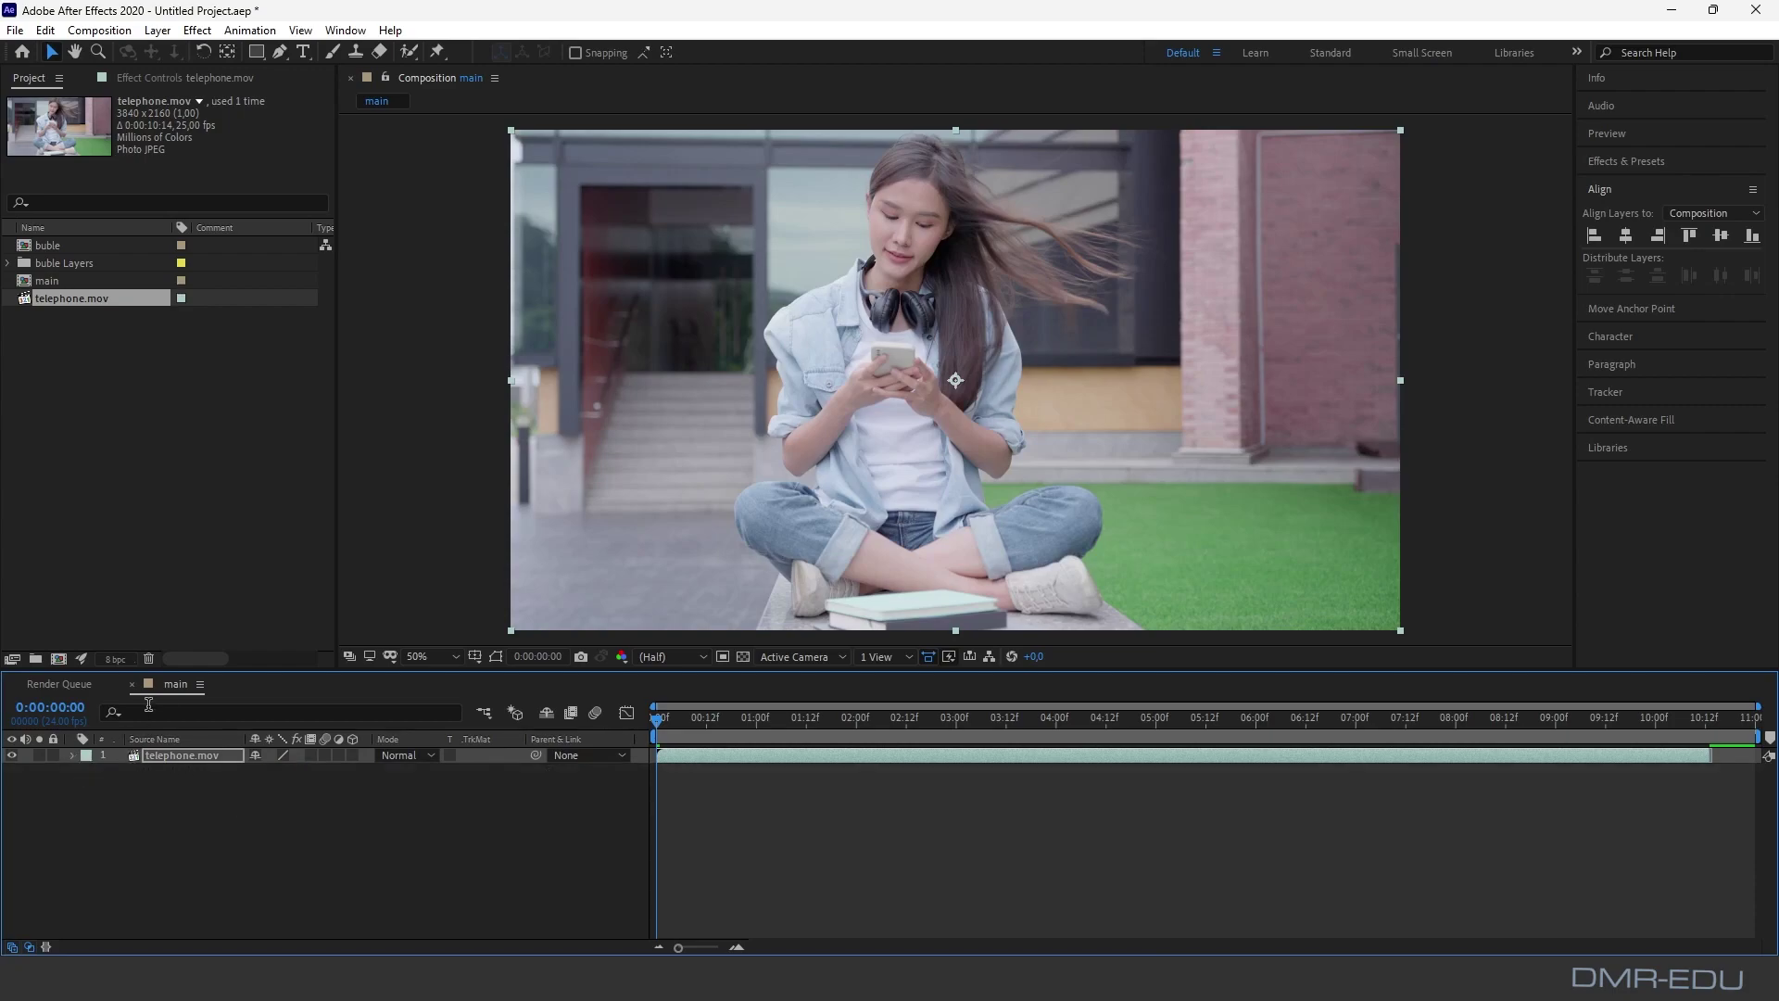
# Step: Place mavi/buble.ai from the buble Layers folder into the main composition, just right of the woman's head
pyautogui.click(237, 593)
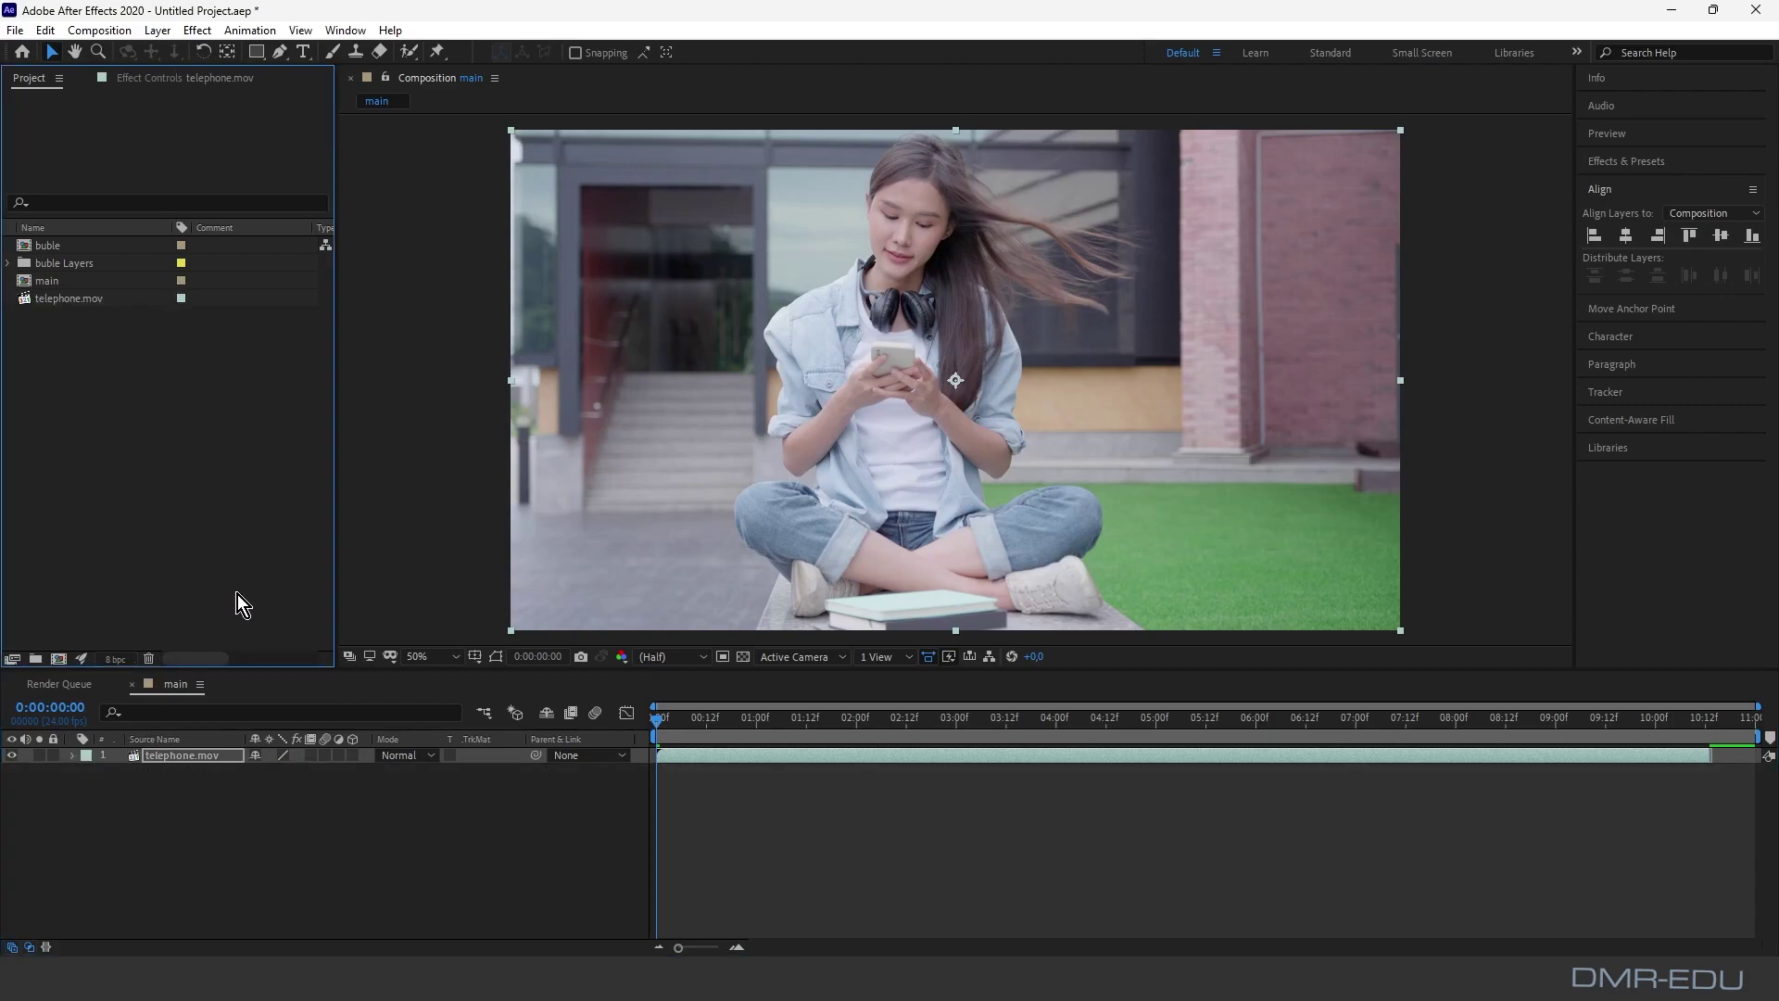
pyautogui.click(8, 263)
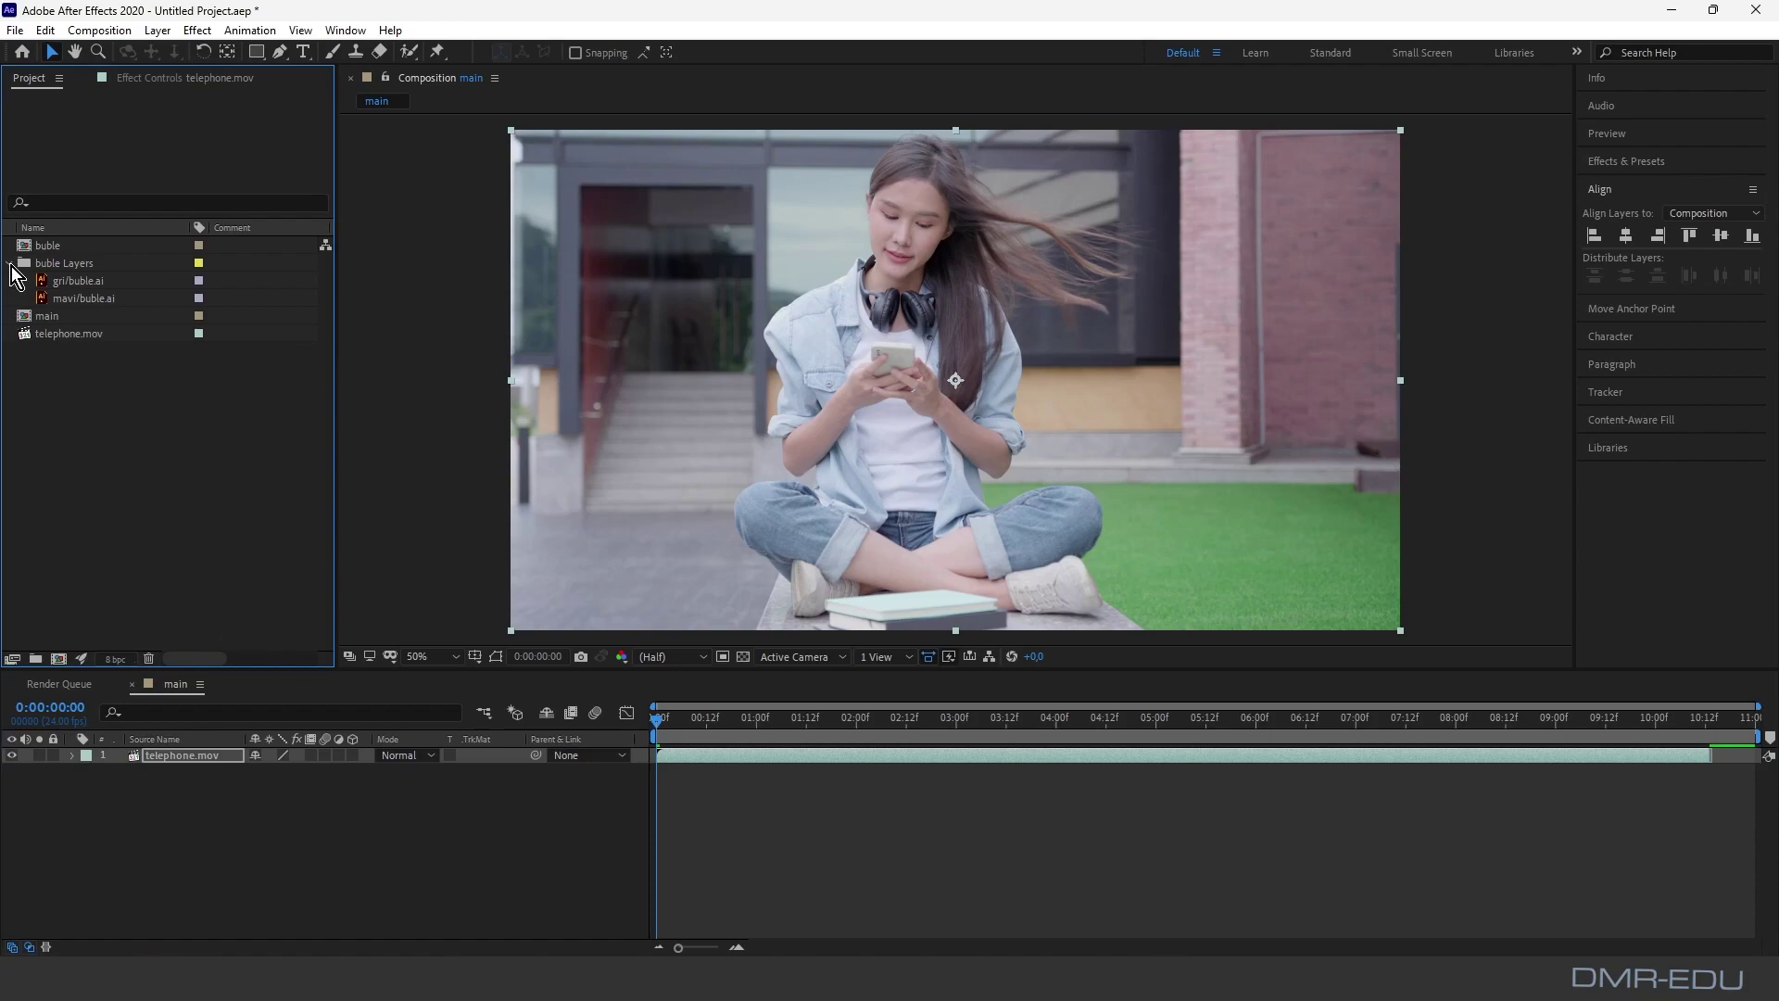
pyautogui.click(90, 298)
pyautogui.moveTo(91, 298); pyautogui.dragTo(1108, 262)
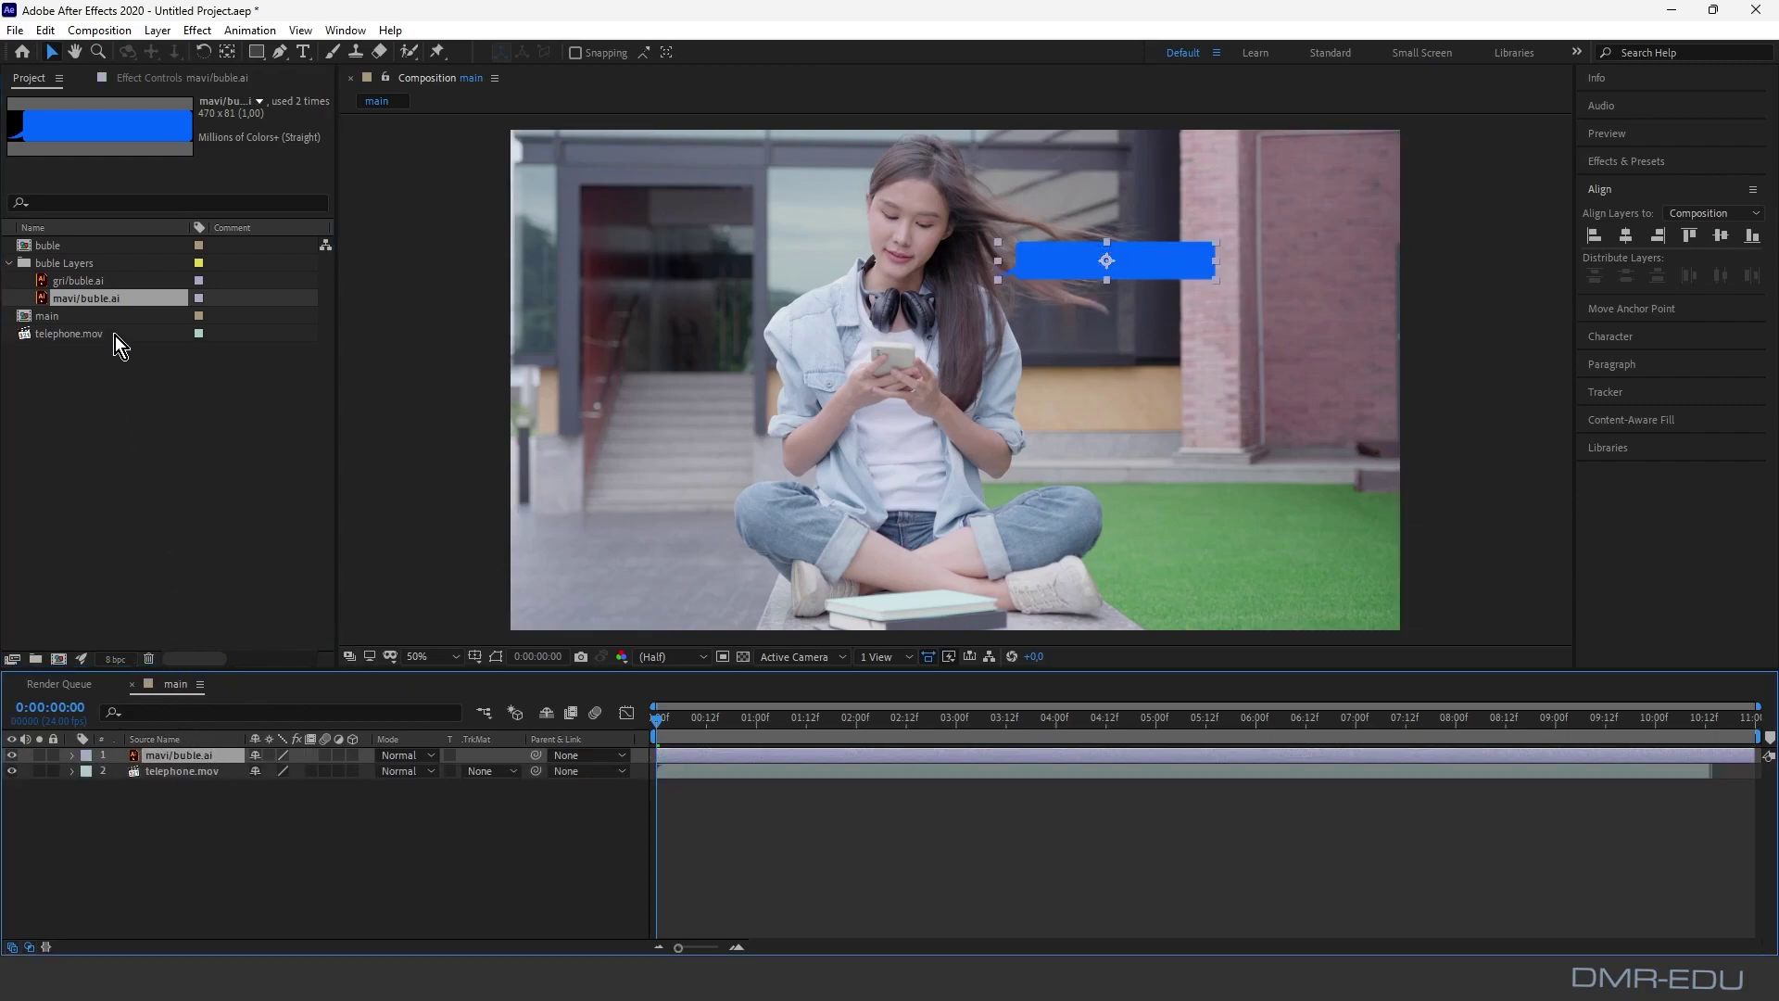
# Step: Place gri/buble.ai in the main composition, below and right of the blue bubble, and shift both bubbles slightly up and right
pyautogui.moveTo(93, 281); pyautogui.dragTo(1257, 316)
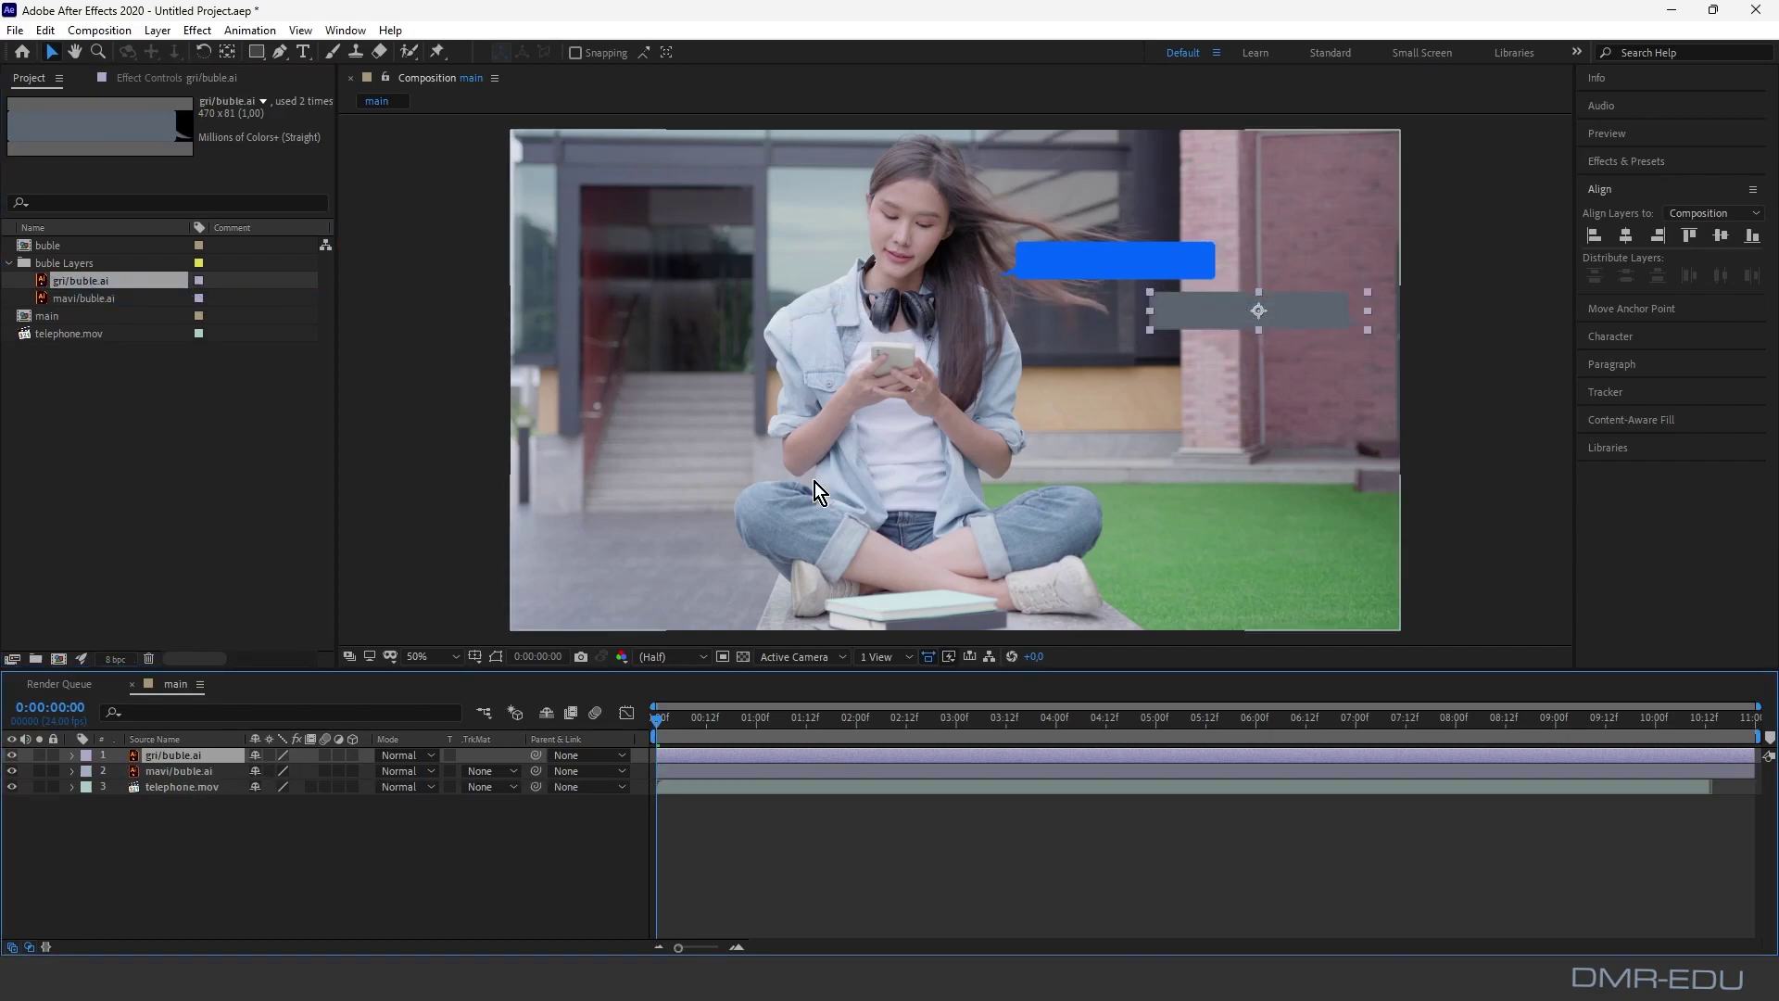
pyautogui.keyDown('ctrl'); pyautogui.click(204, 771); pyautogui.keyUp('ctrl')
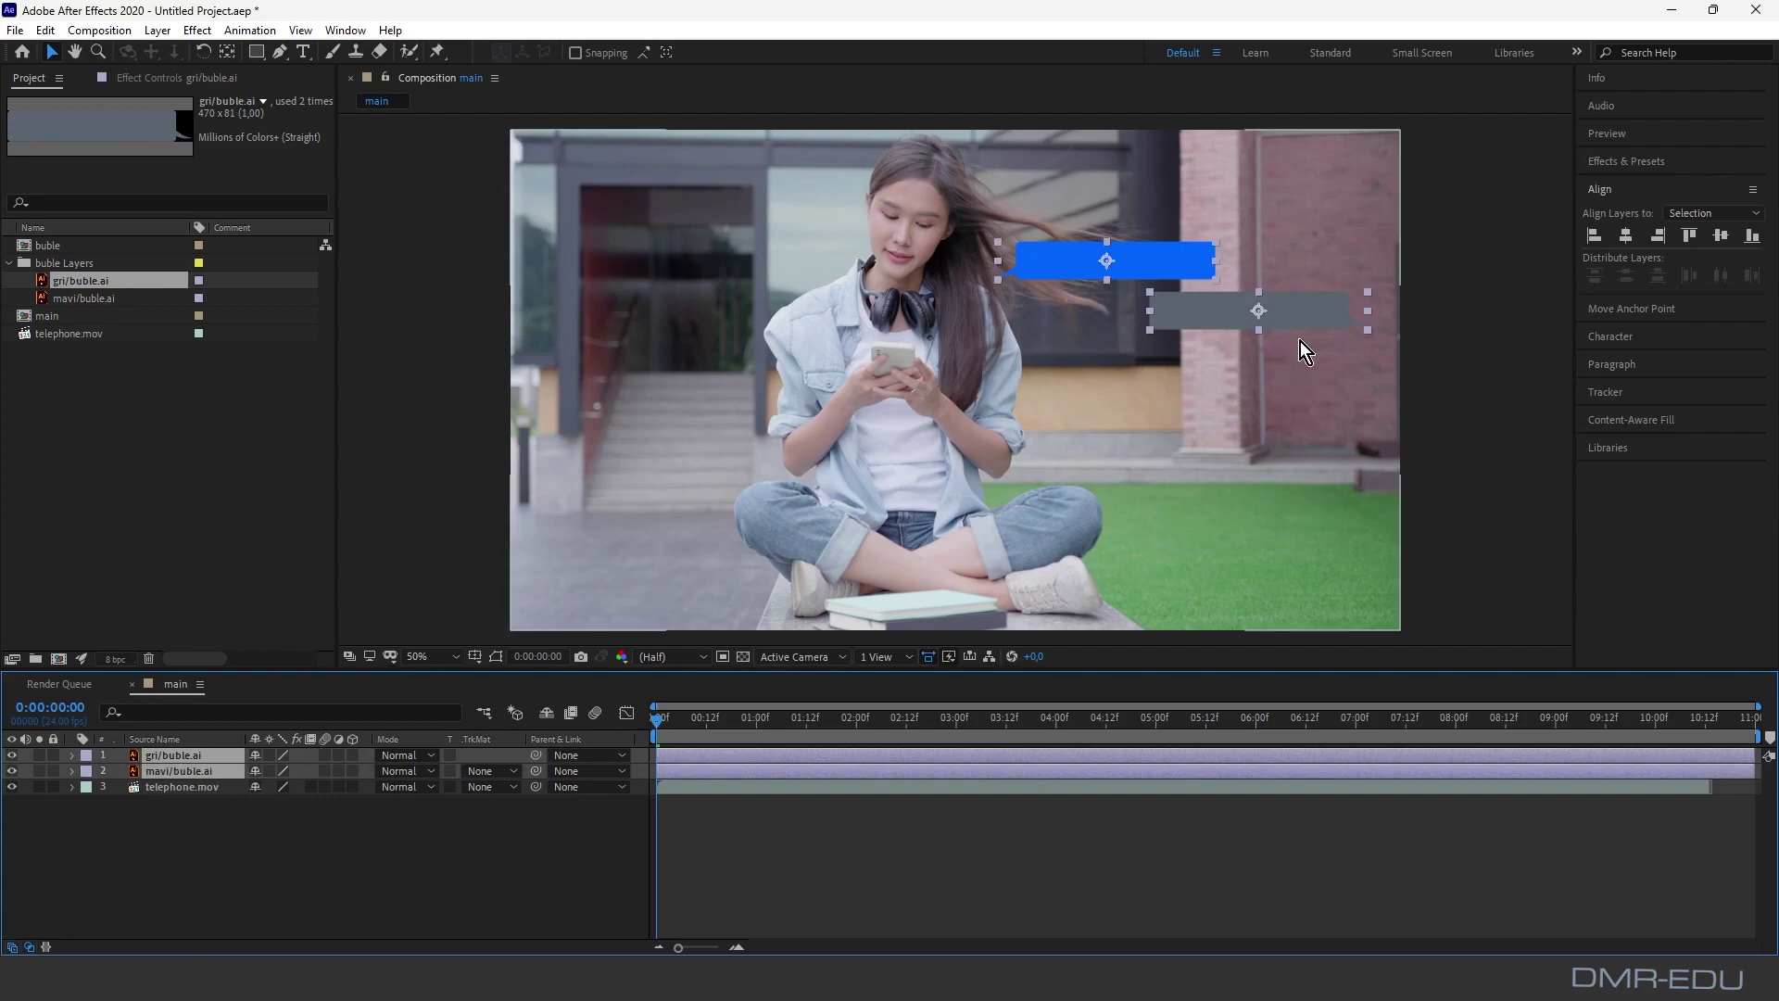
pyautogui.moveTo(1223, 313); pyautogui.dragTo(1175, 261)
pyautogui.click(1444, 372)
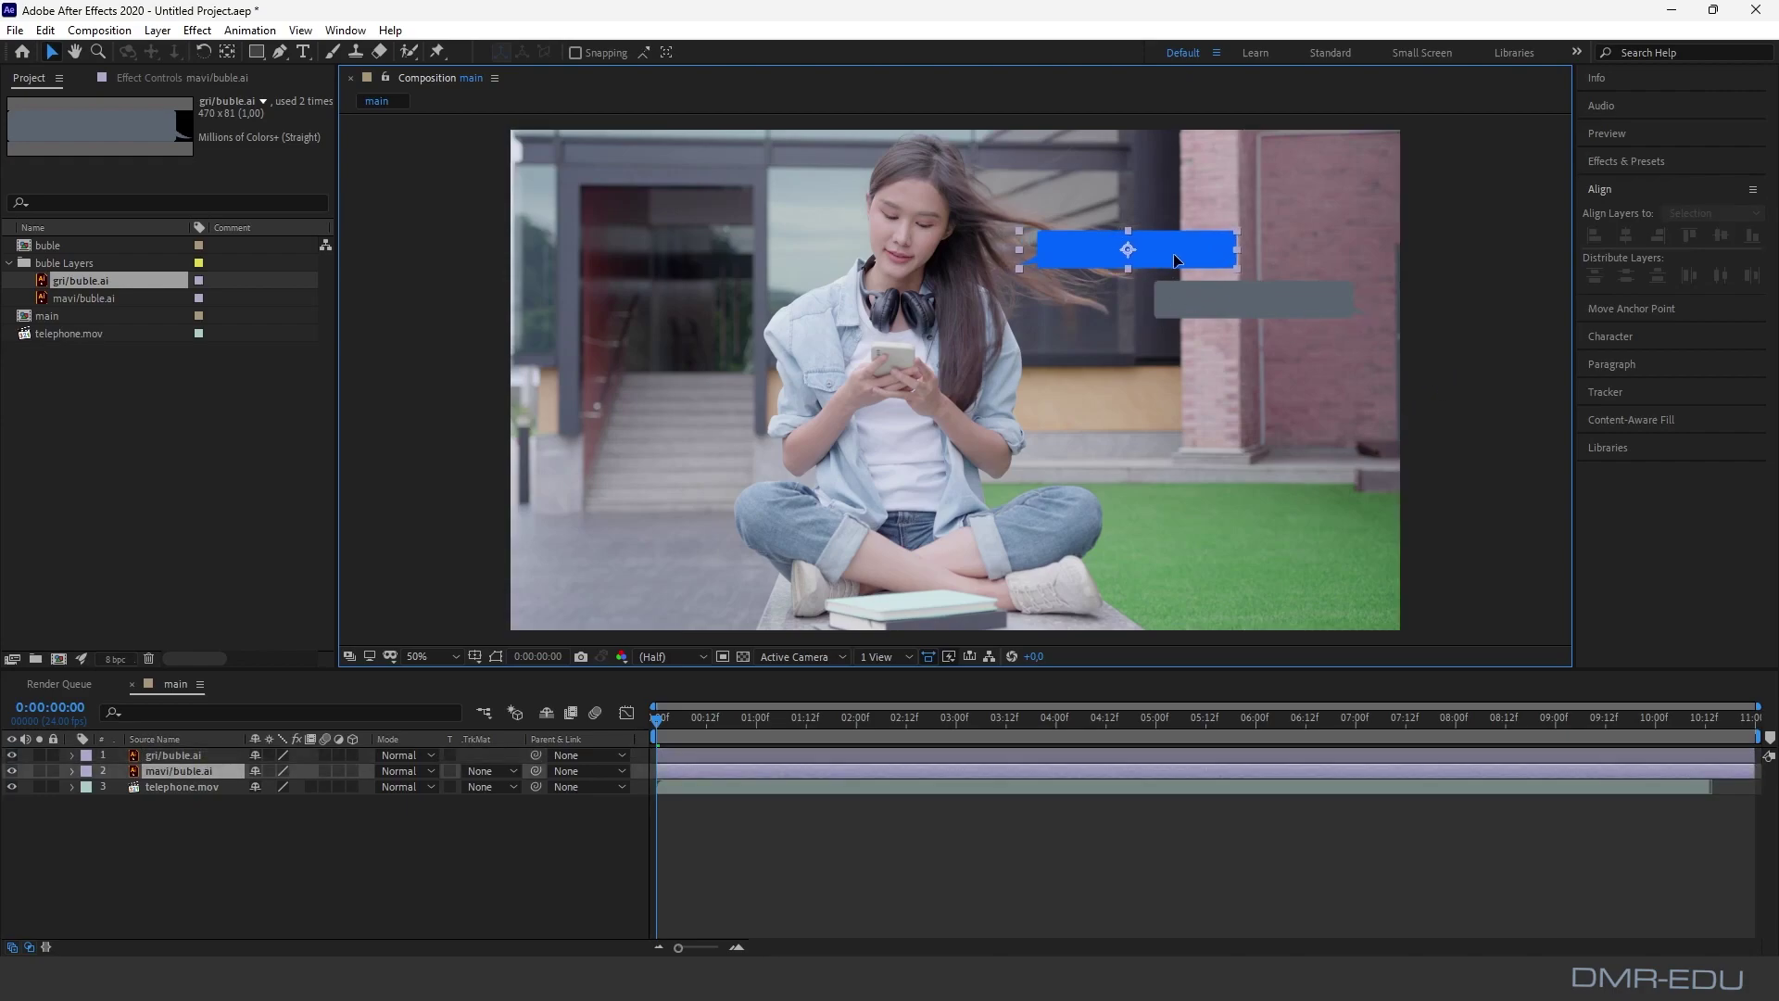
pyautogui.click(1458, 347)
# Step: Set the opacity of both the blue and grey bubble layers to 80%
pyautogui.click(1148, 246)
pyautogui.keyDown('shift'); pyautogui.click(1230, 304); pyautogui.keyUp('shift')
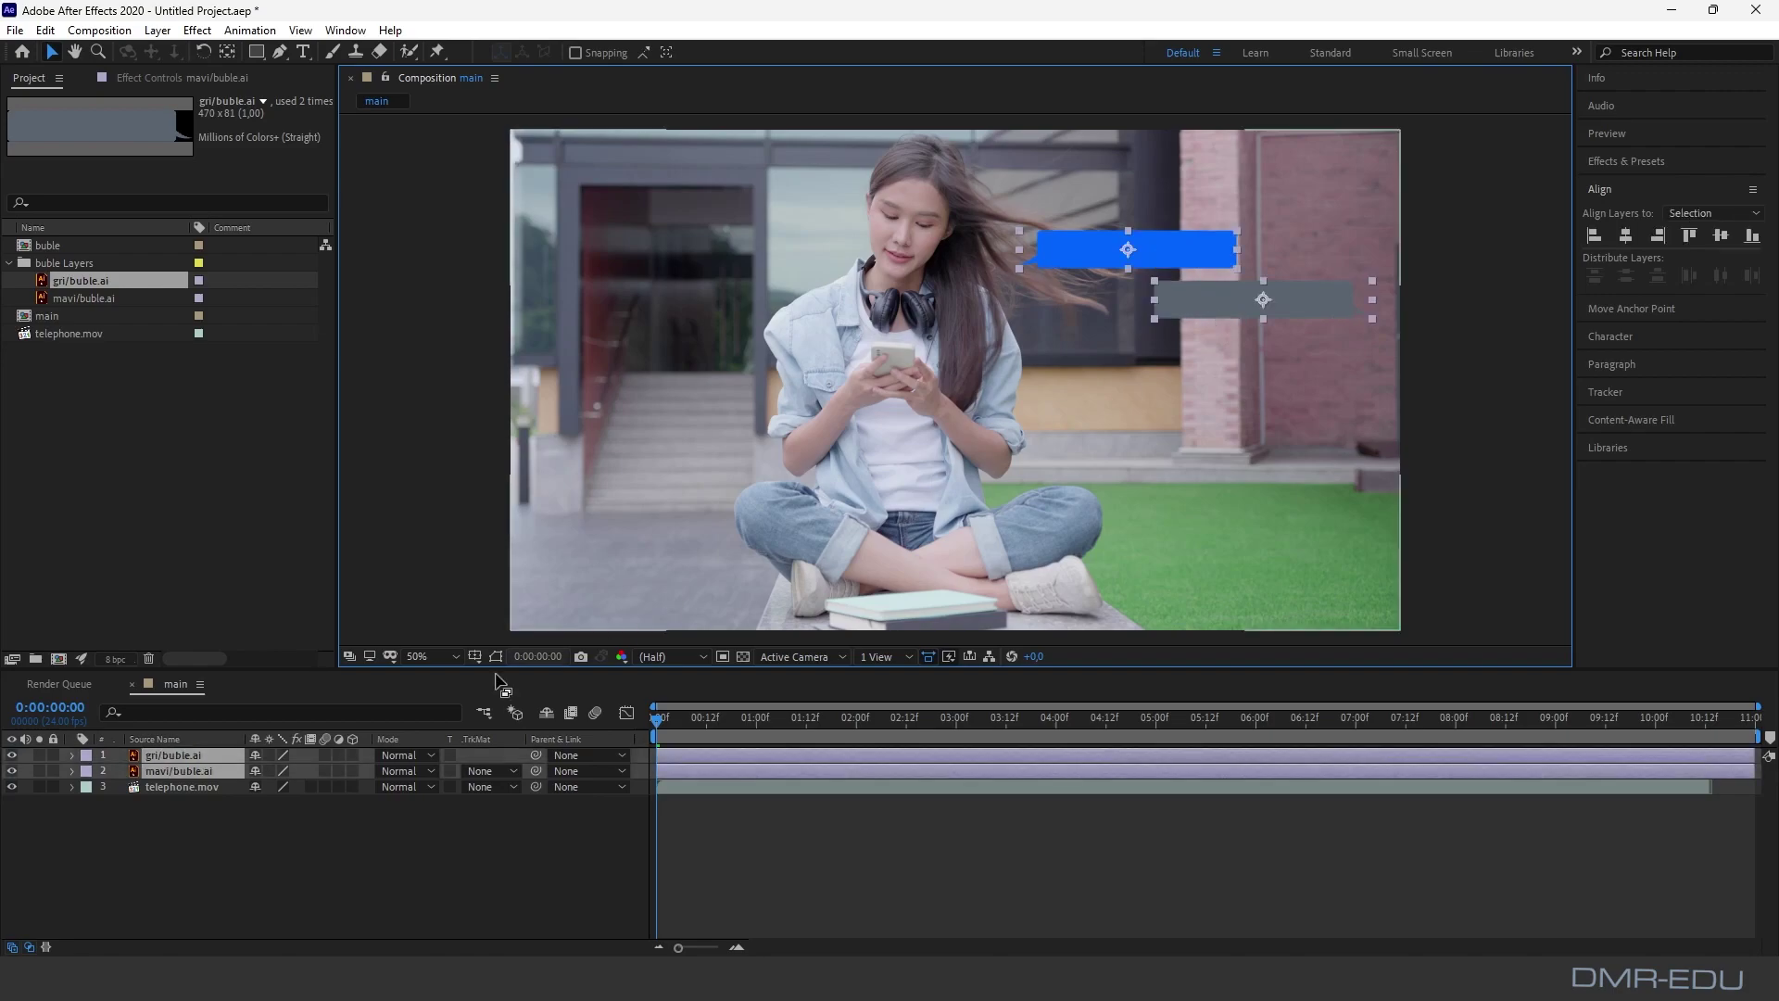
pyautogui.press('t')
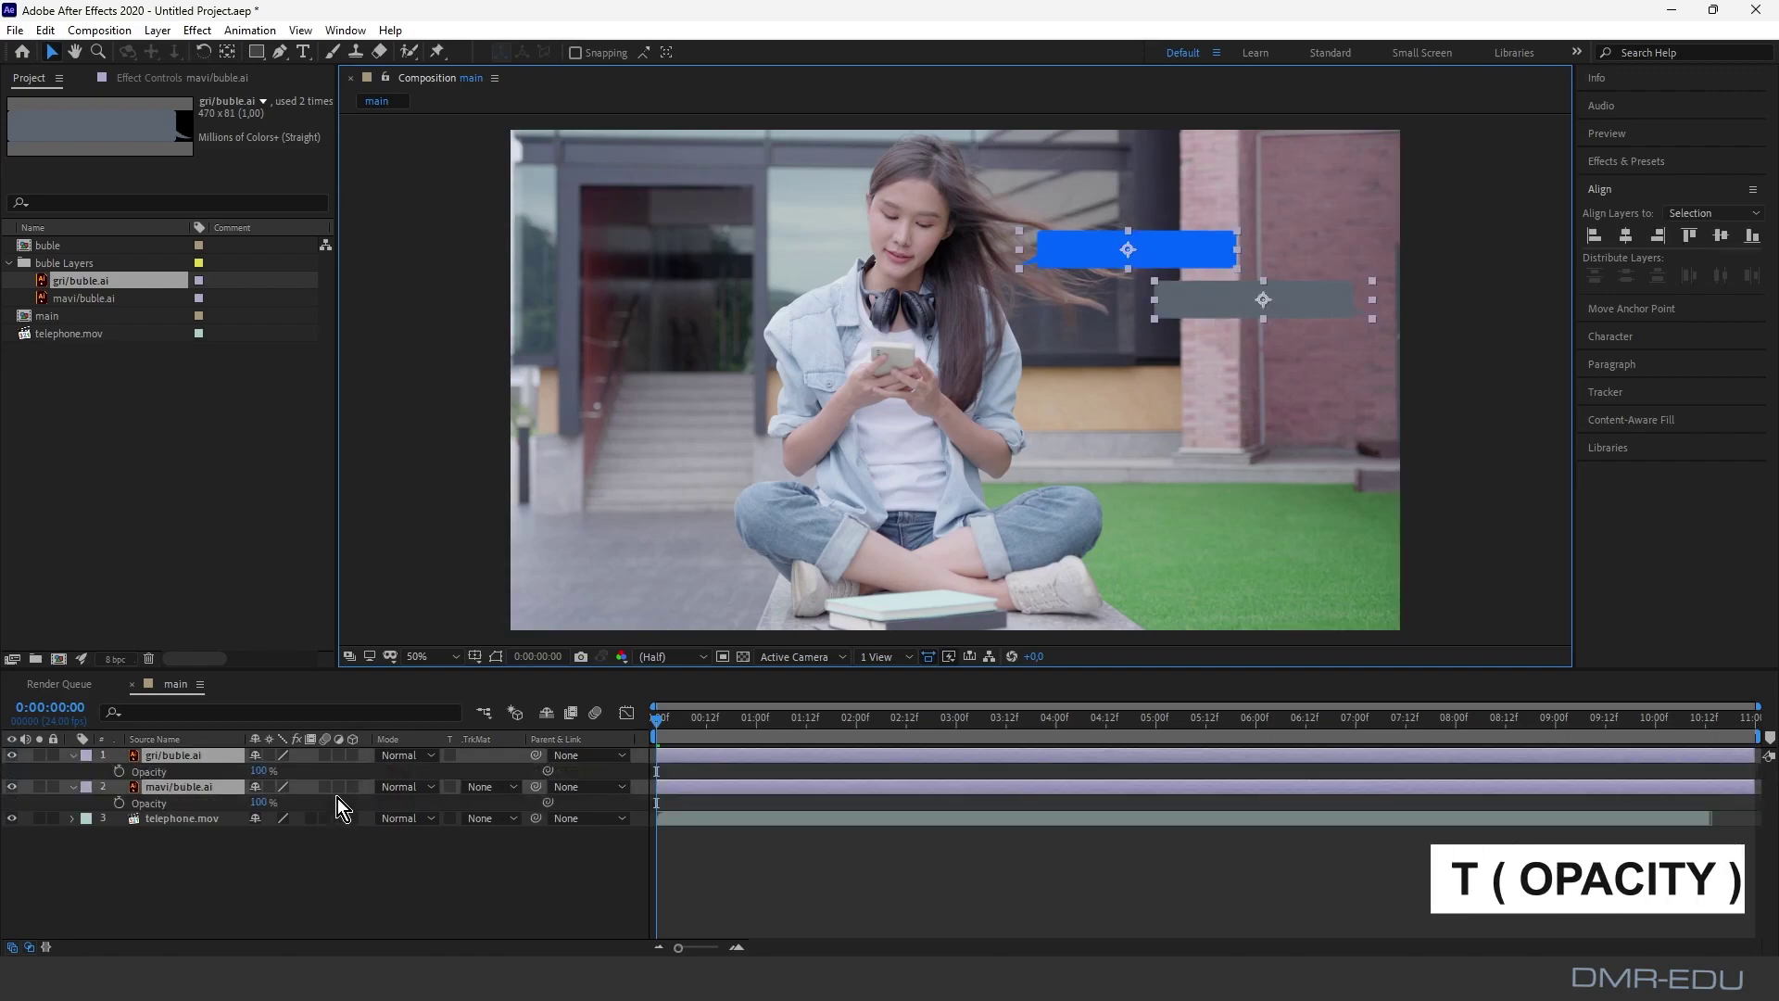
pyautogui.click(263, 802)
pyautogui.write('80')
pyautogui.press('Return')
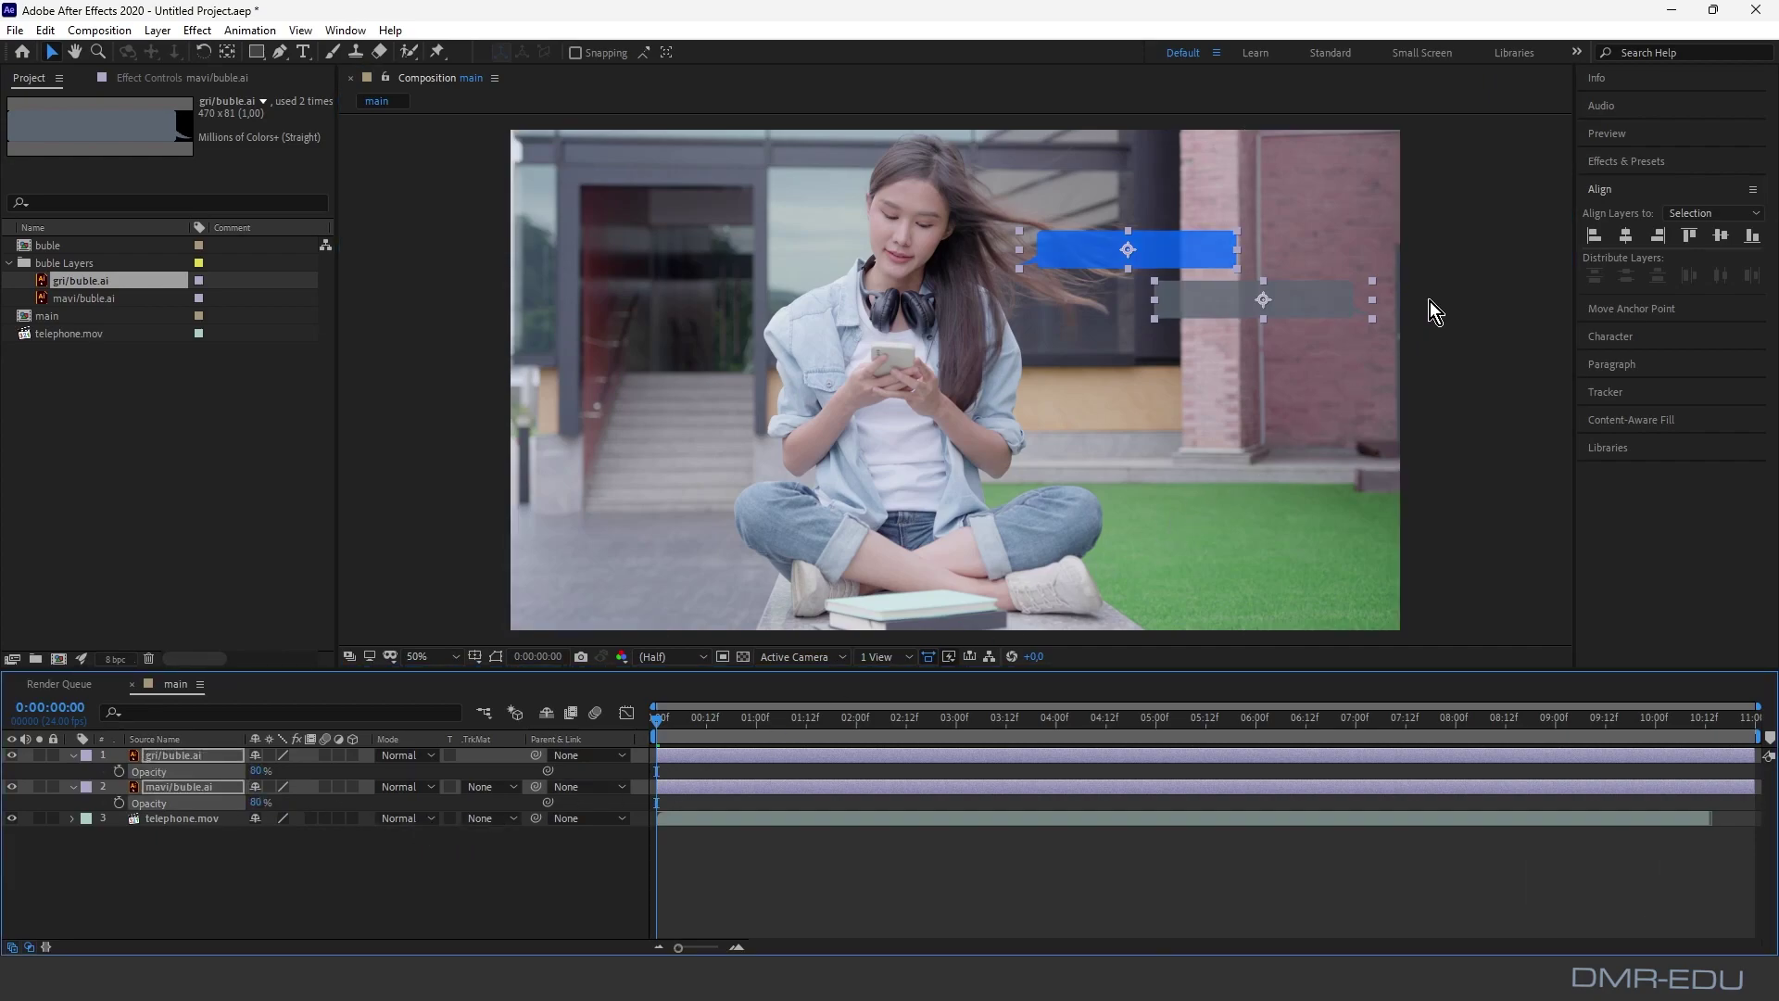
# Step: Apply the Drop Shadow effect to the blue bubble with a distance of 8 and a softness of 4
pyautogui.click(1609, 163)
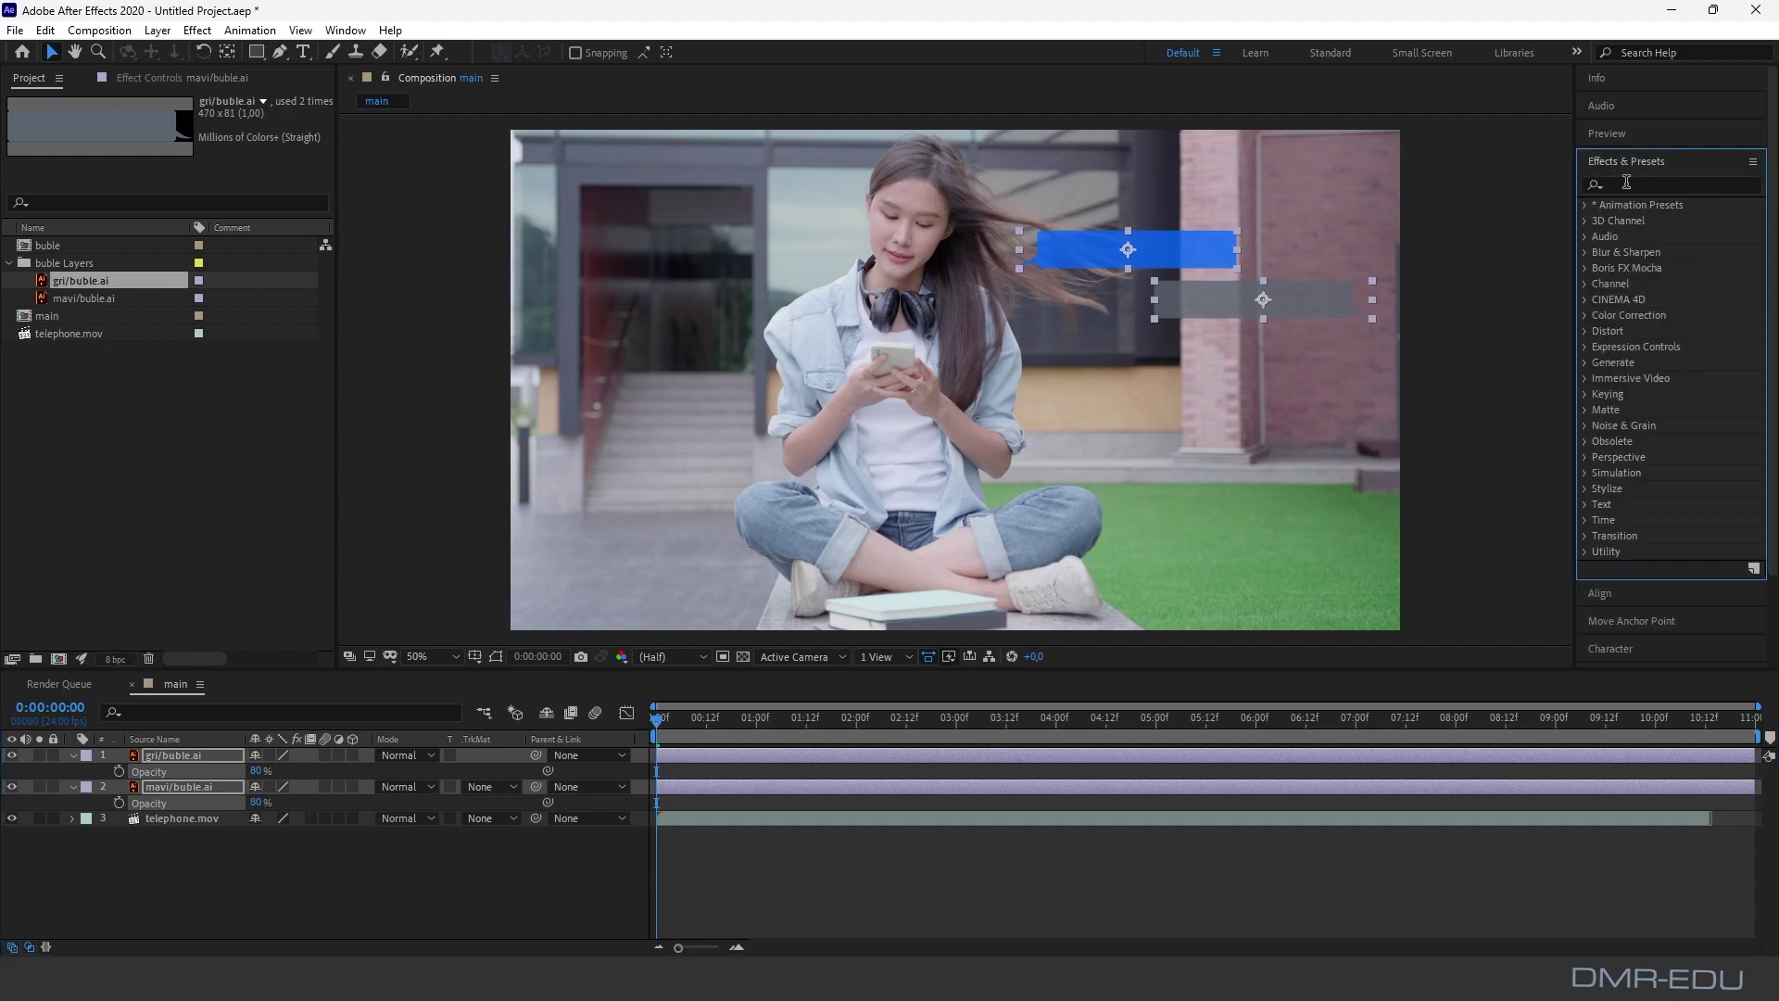
pyautogui.click(1622, 184)
pyautogui.write('d')
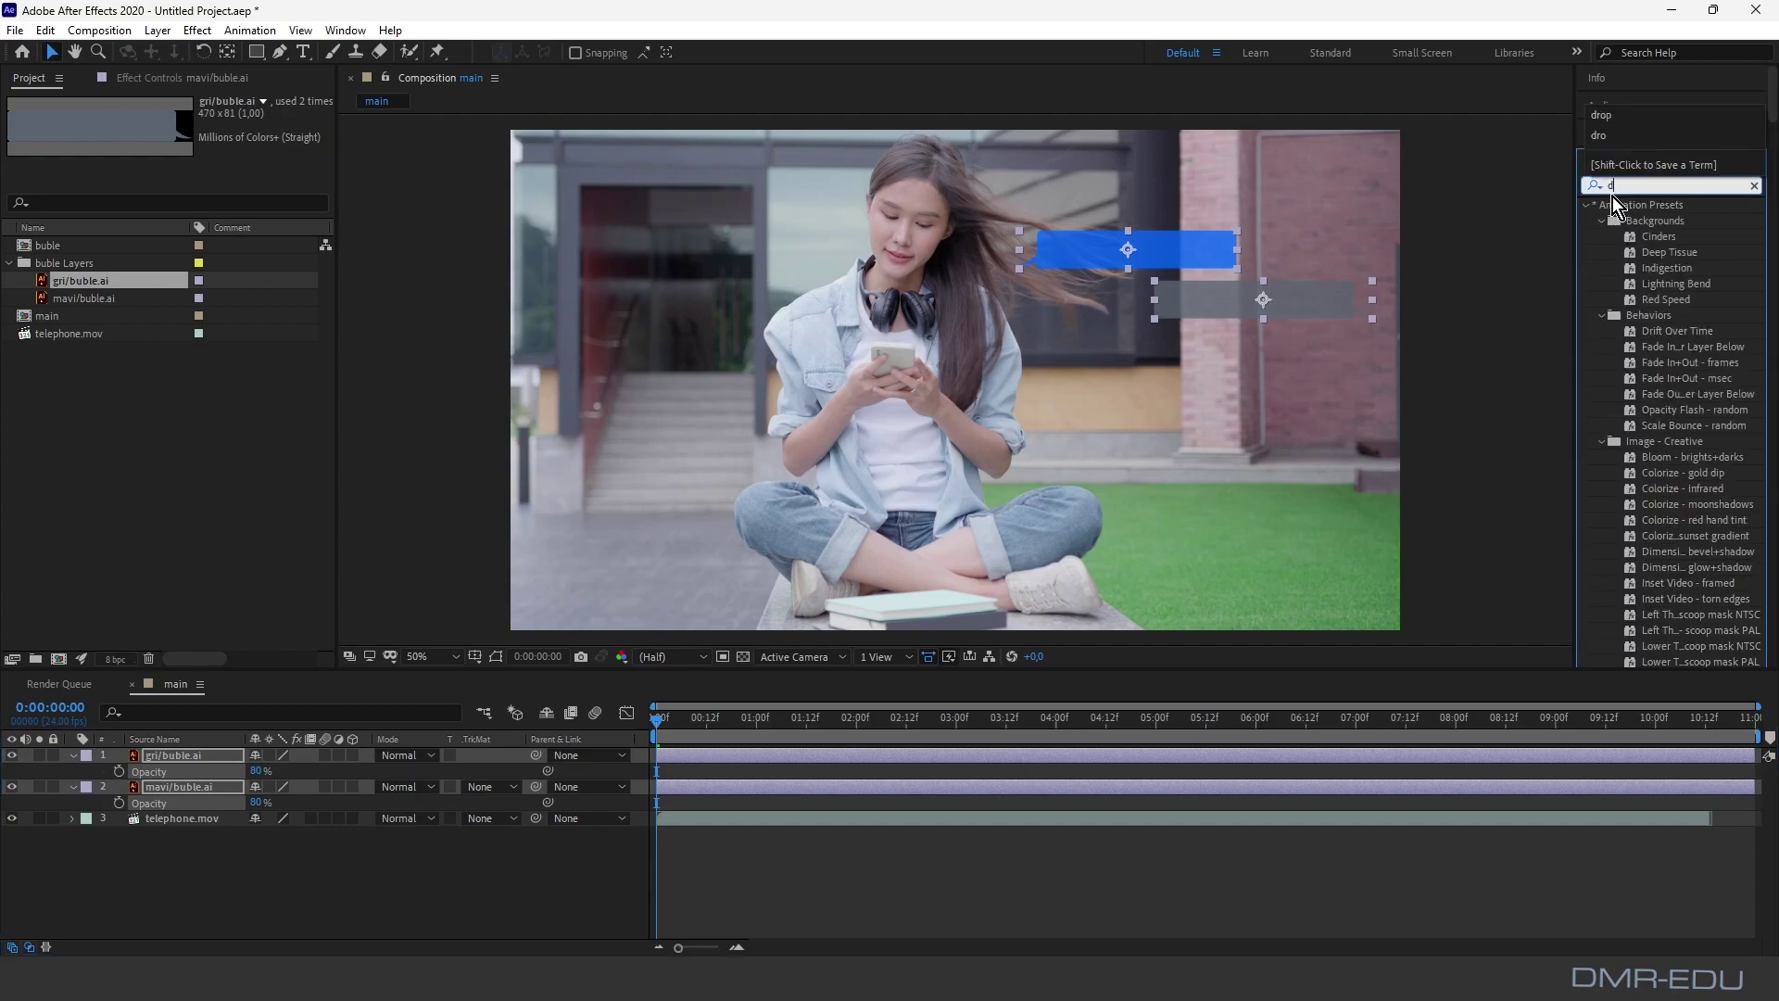
pyautogui.write('rop')
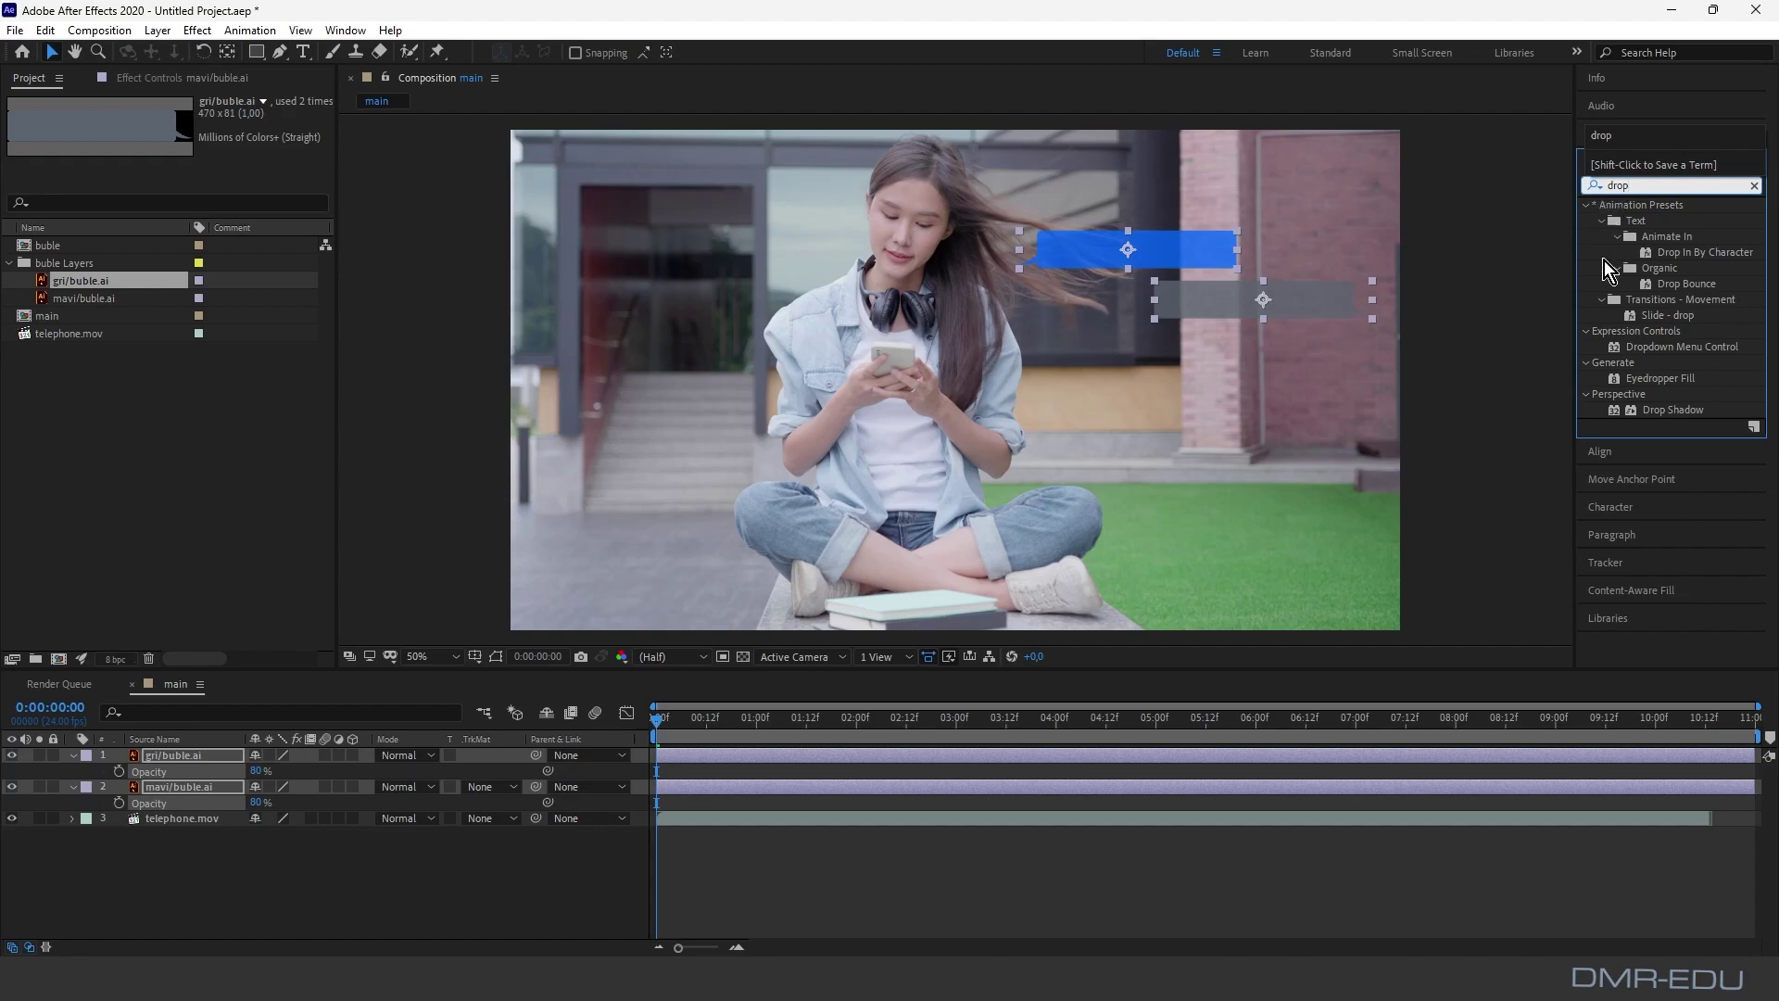
pyautogui.moveTo(1671, 415); pyautogui.dragTo(1175, 256)
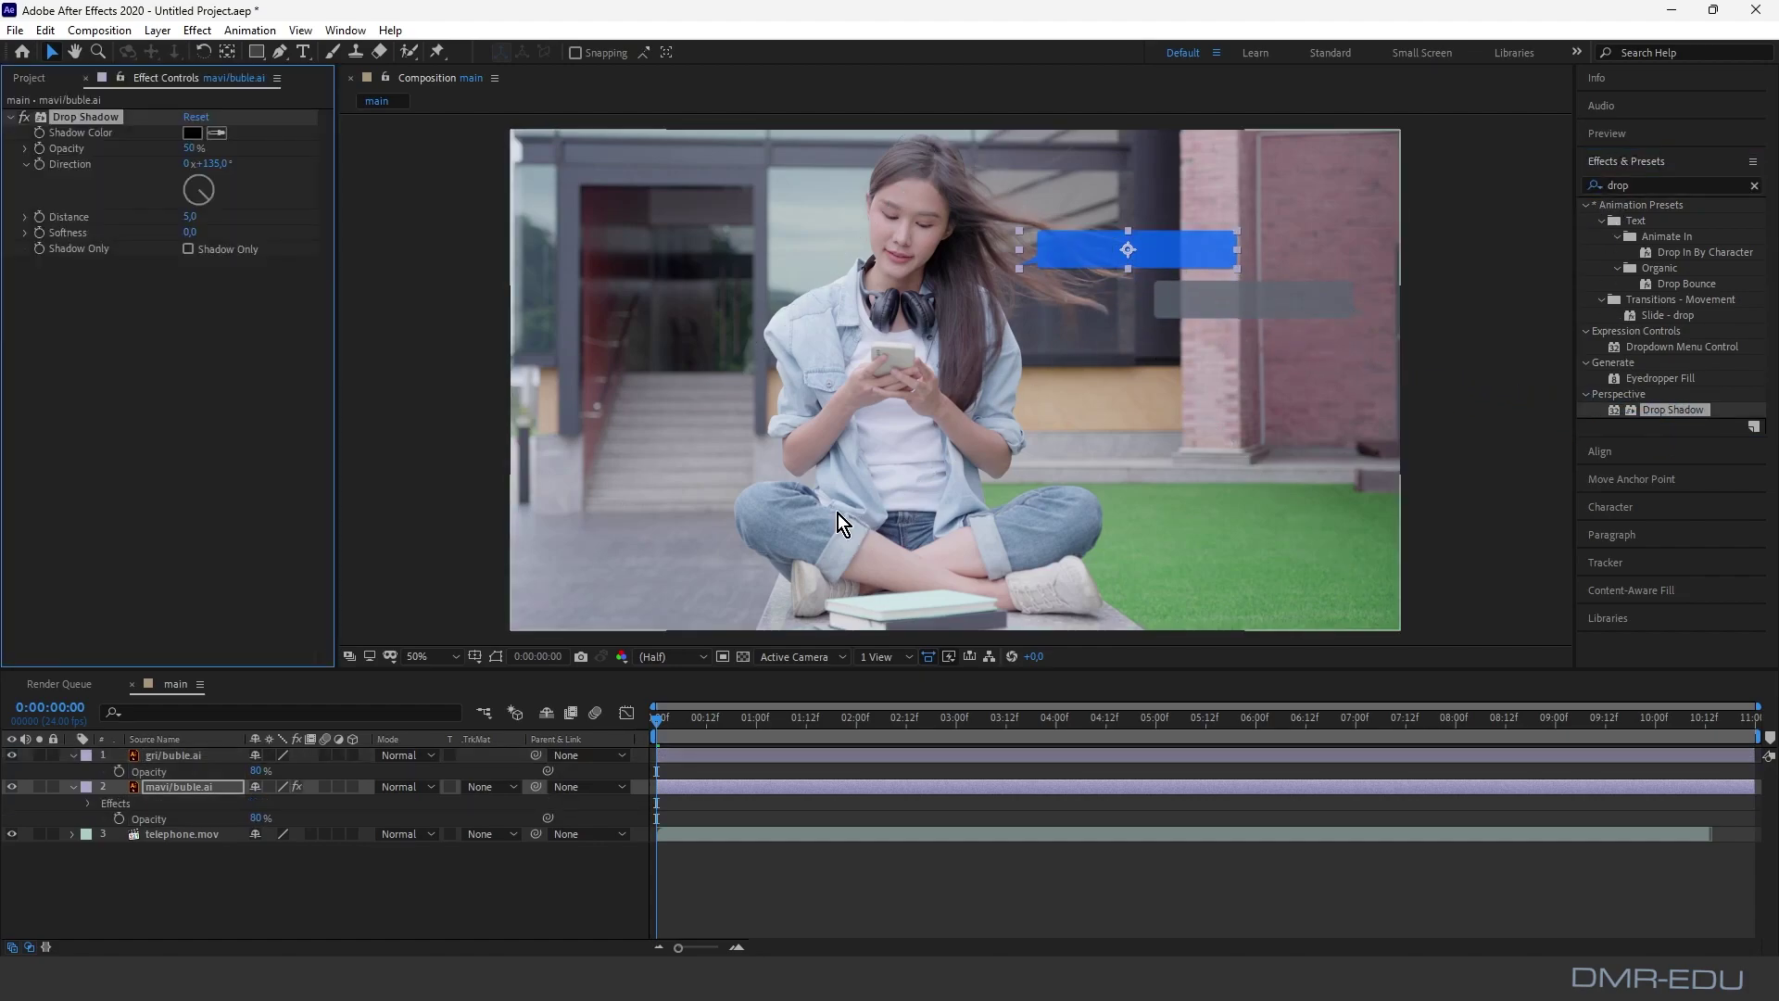
pyautogui.click(189, 217)
pyautogui.write('8')
pyautogui.press('Tab')
pyautogui.write('4')
pyautogui.press('Return')
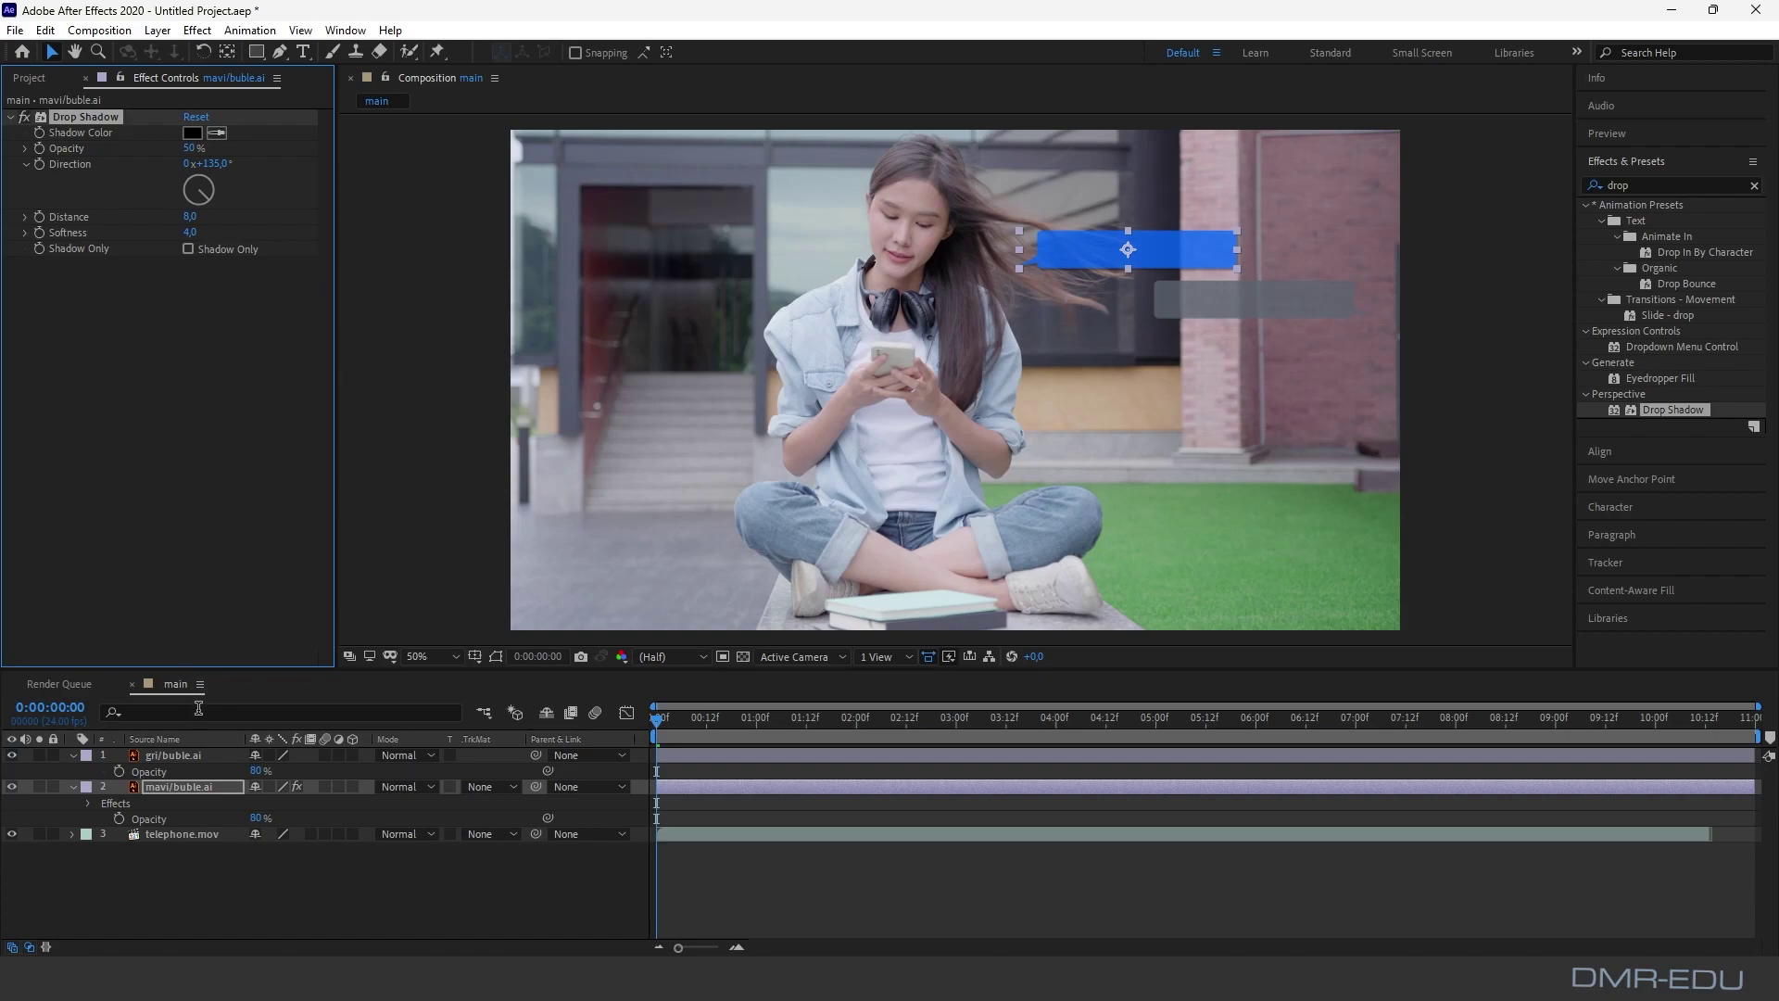
# Step: Apply Drop Shadow to the grey bubble with a distance of 8 and a softness of 4
pyautogui.click(202, 754)
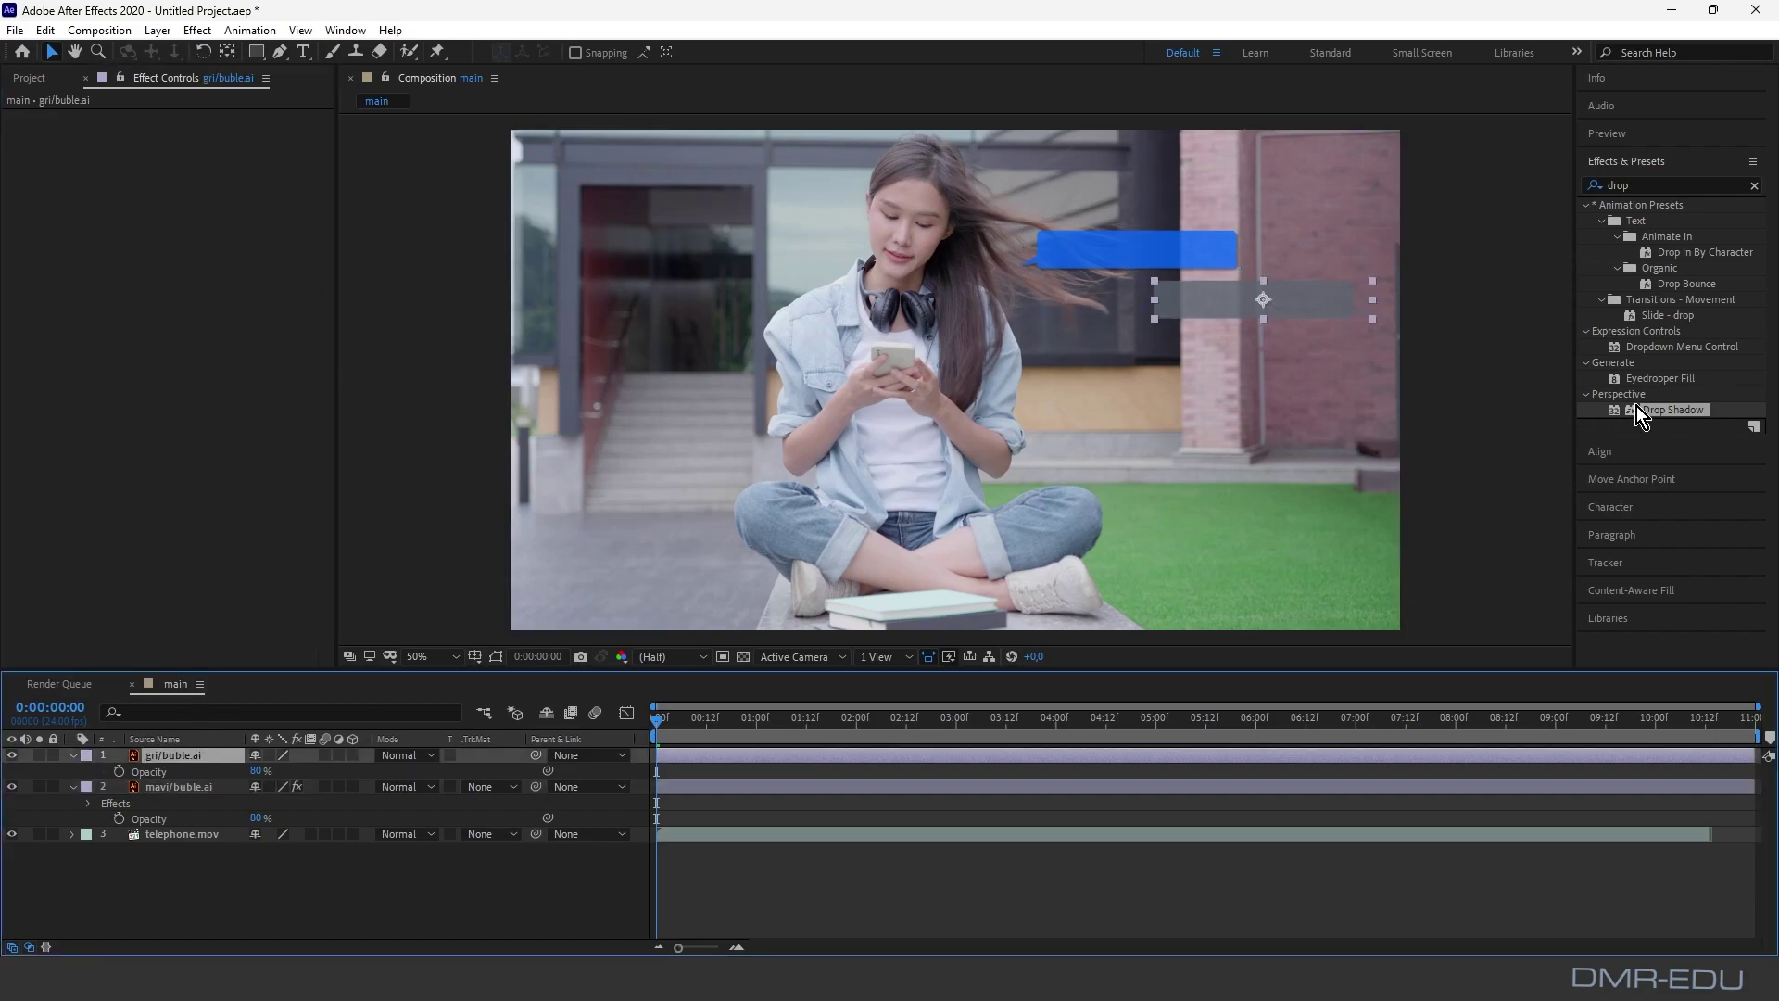
pyautogui.moveTo(1671, 408); pyautogui.dragTo(1229, 309)
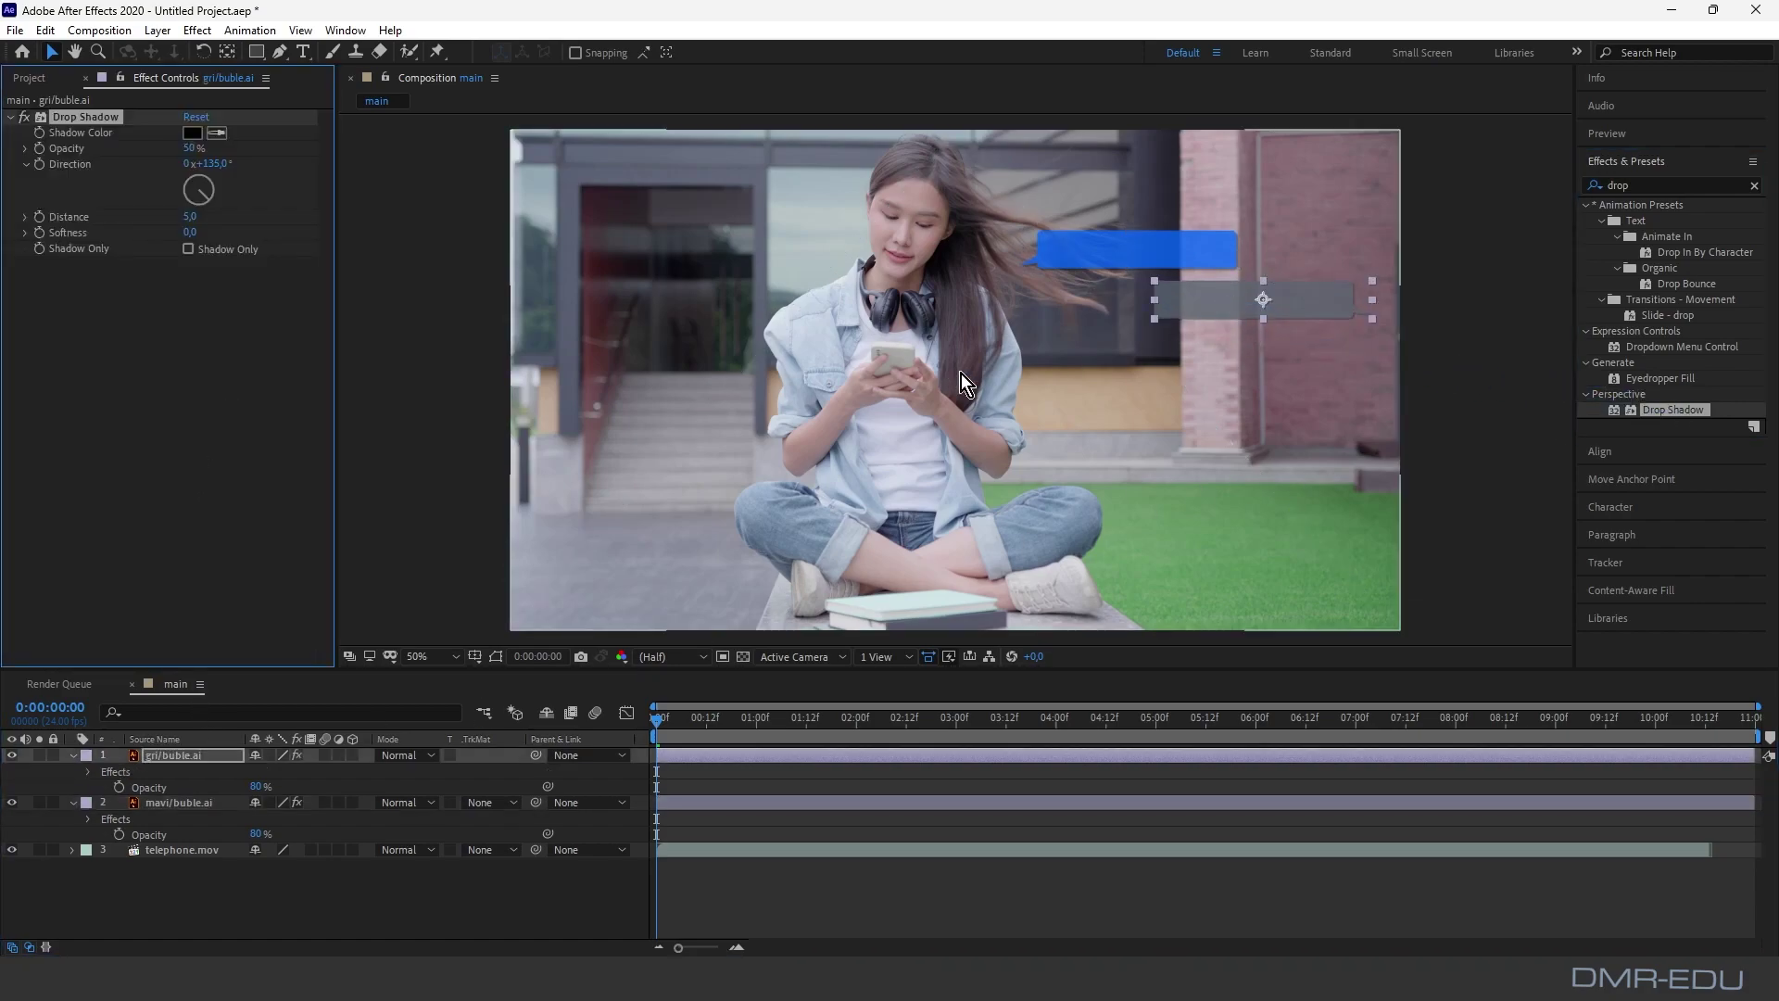
pyautogui.click(198, 218)
pyautogui.write('8')
pyautogui.press('Tab')
pyautogui.write('4')
pyautogui.press('Return')
pyautogui.click(243, 347)
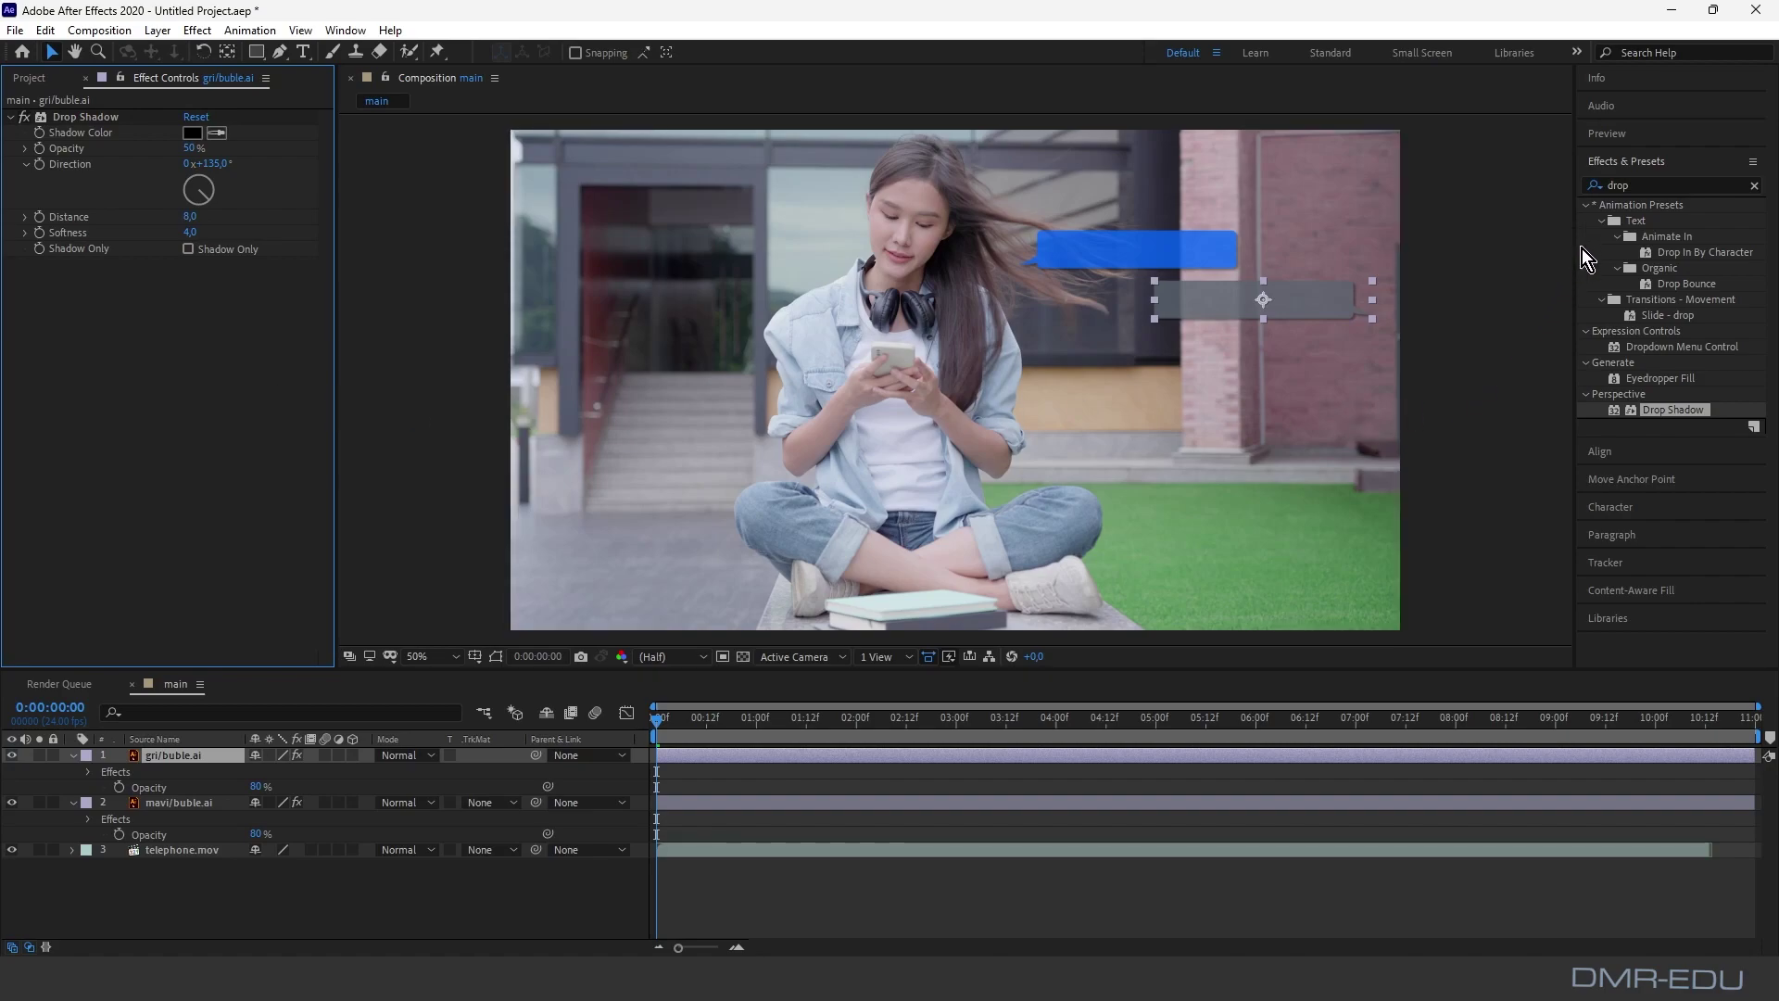
# Step: Move the grey bubble's anchor point to its bottom-right corner and the blue bubble's anchor point to its bottom-left corner
pyautogui.click(1612, 479)
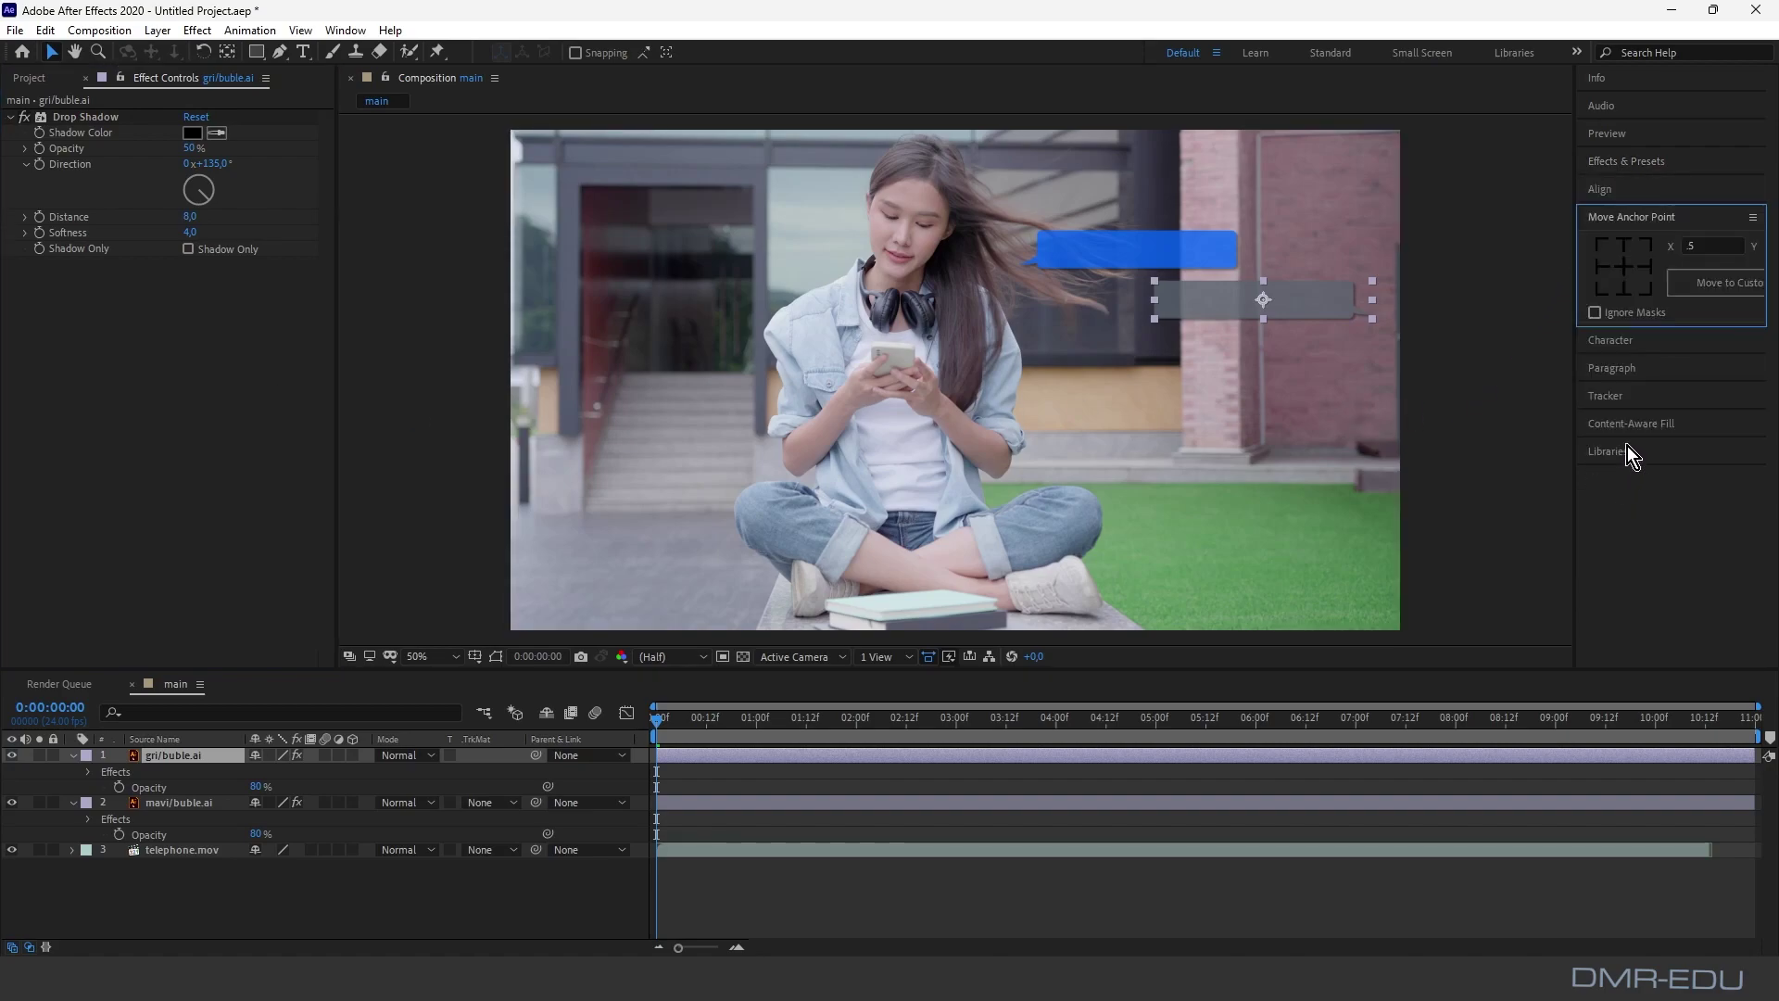
pyautogui.click(1649, 295)
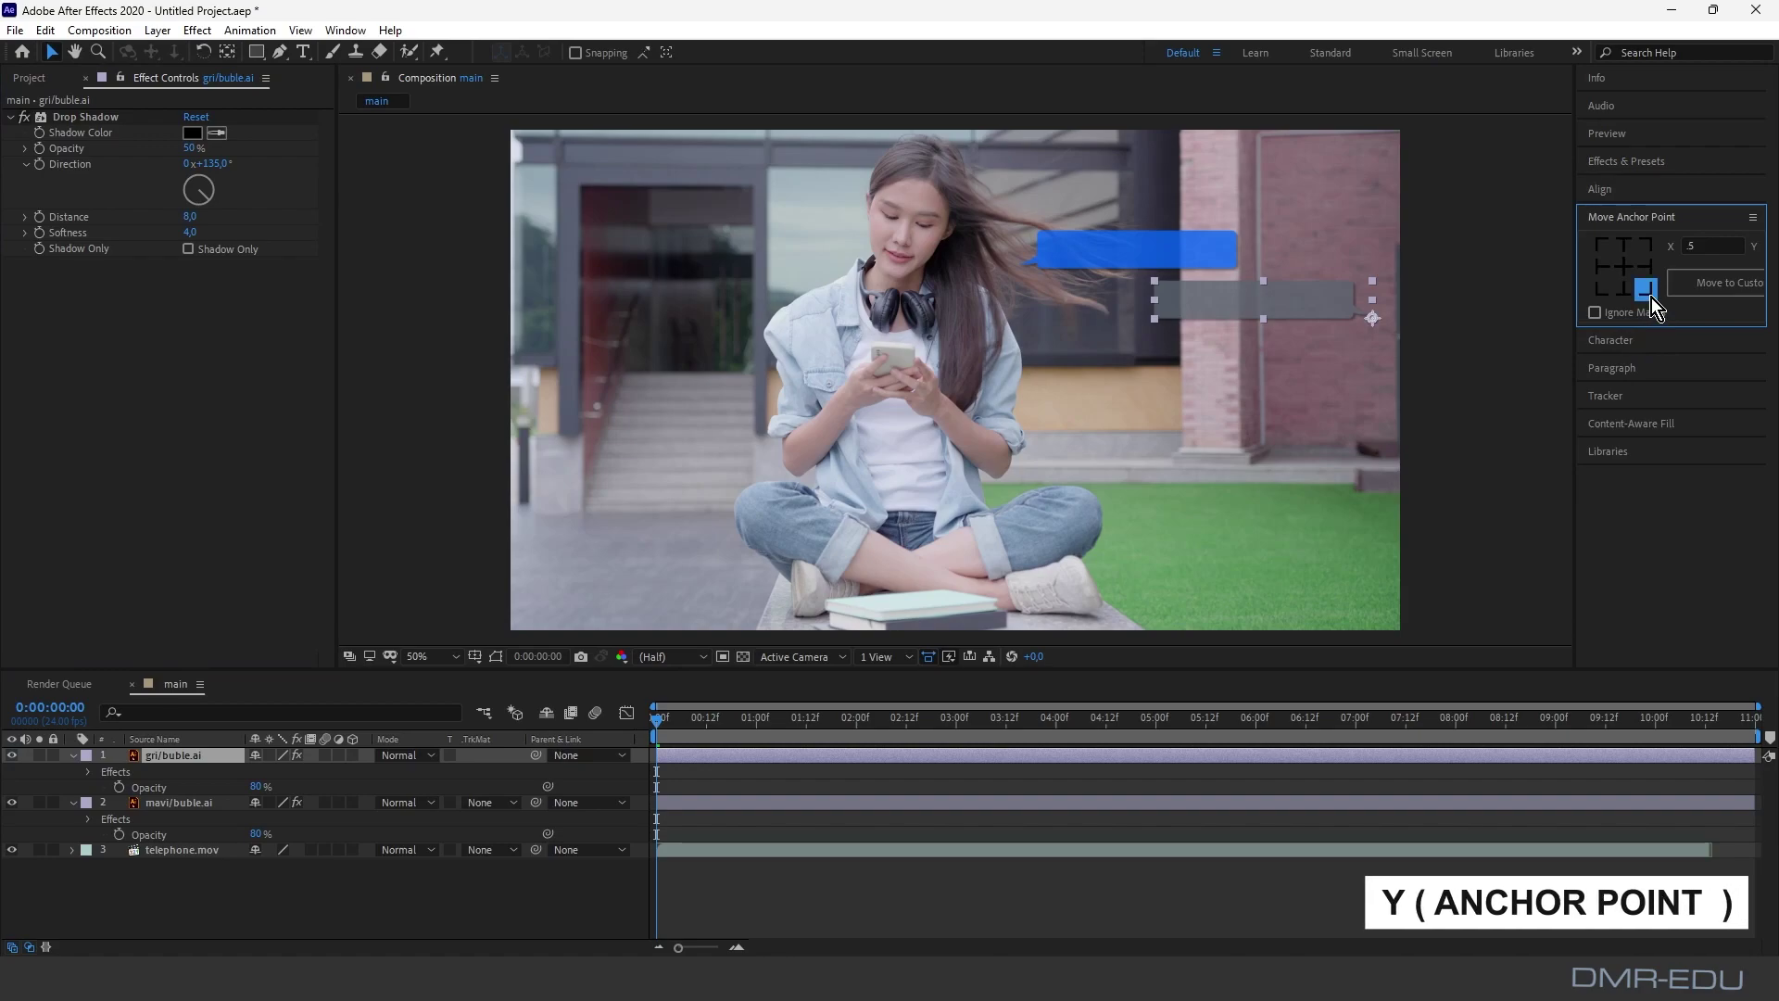
pyautogui.click(1153, 247)
pyautogui.click(1598, 297)
pyautogui.click(1467, 259)
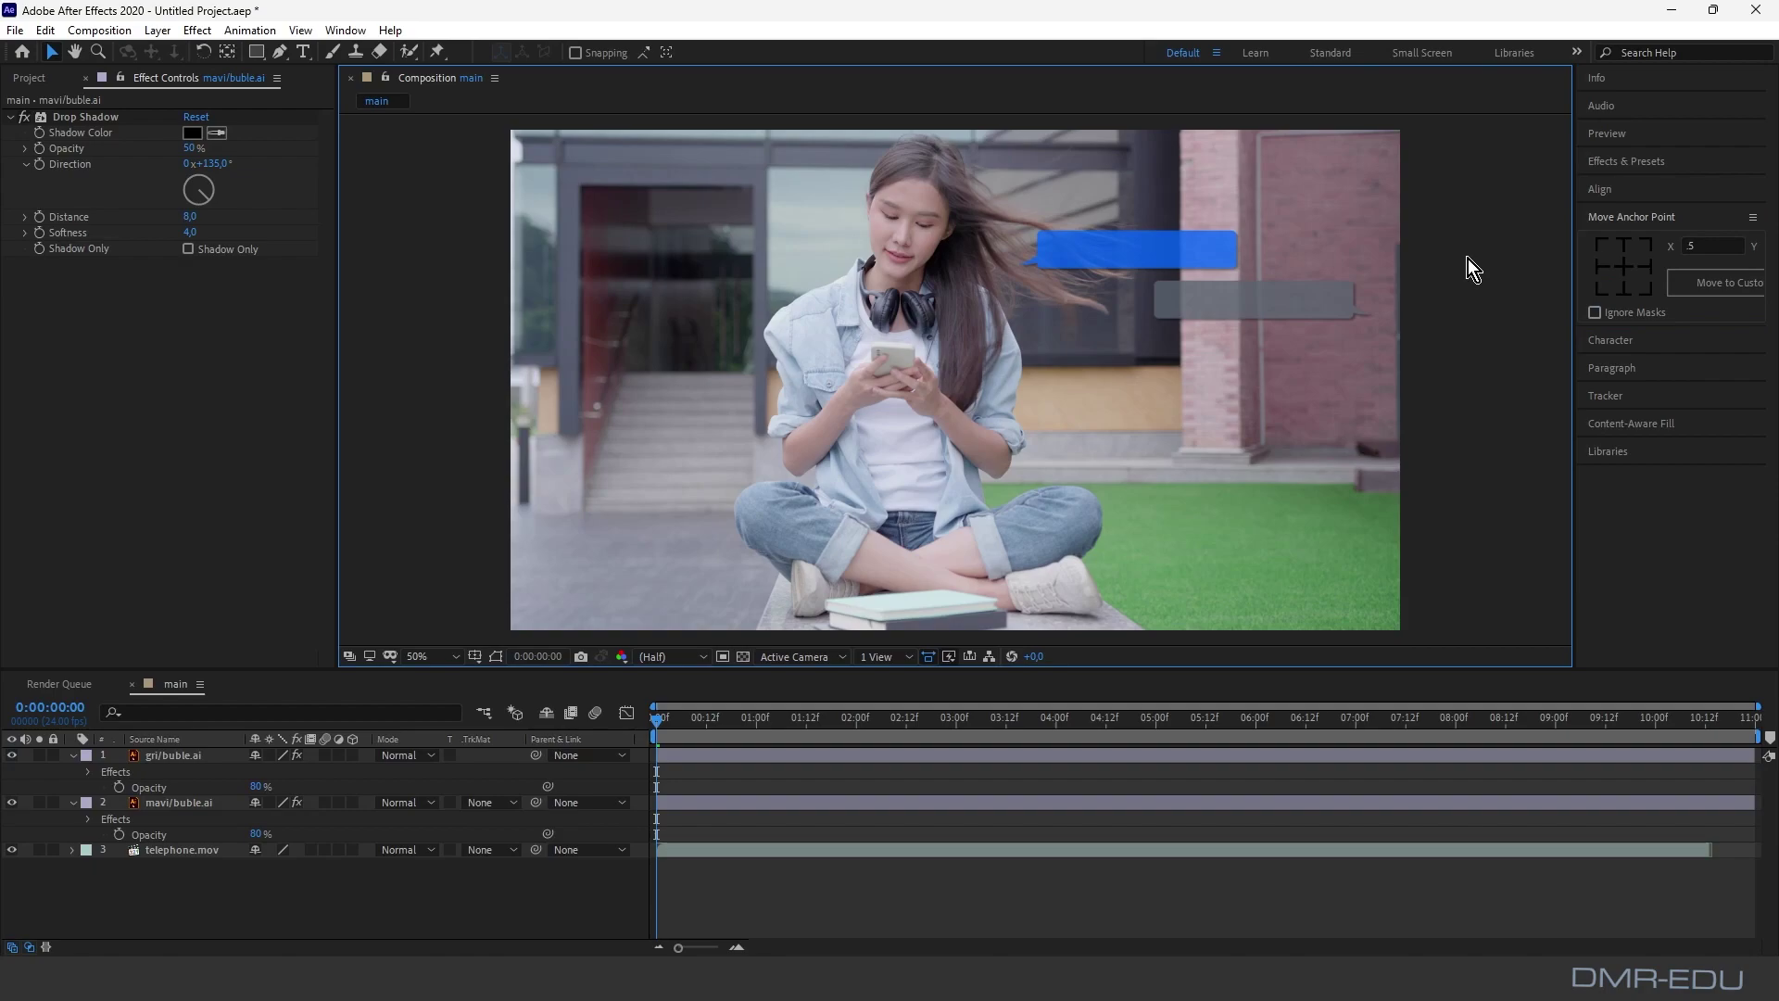
# Step: Collapse the expanded properties of both bubble layers in the timeline
pyautogui.click(119, 759)
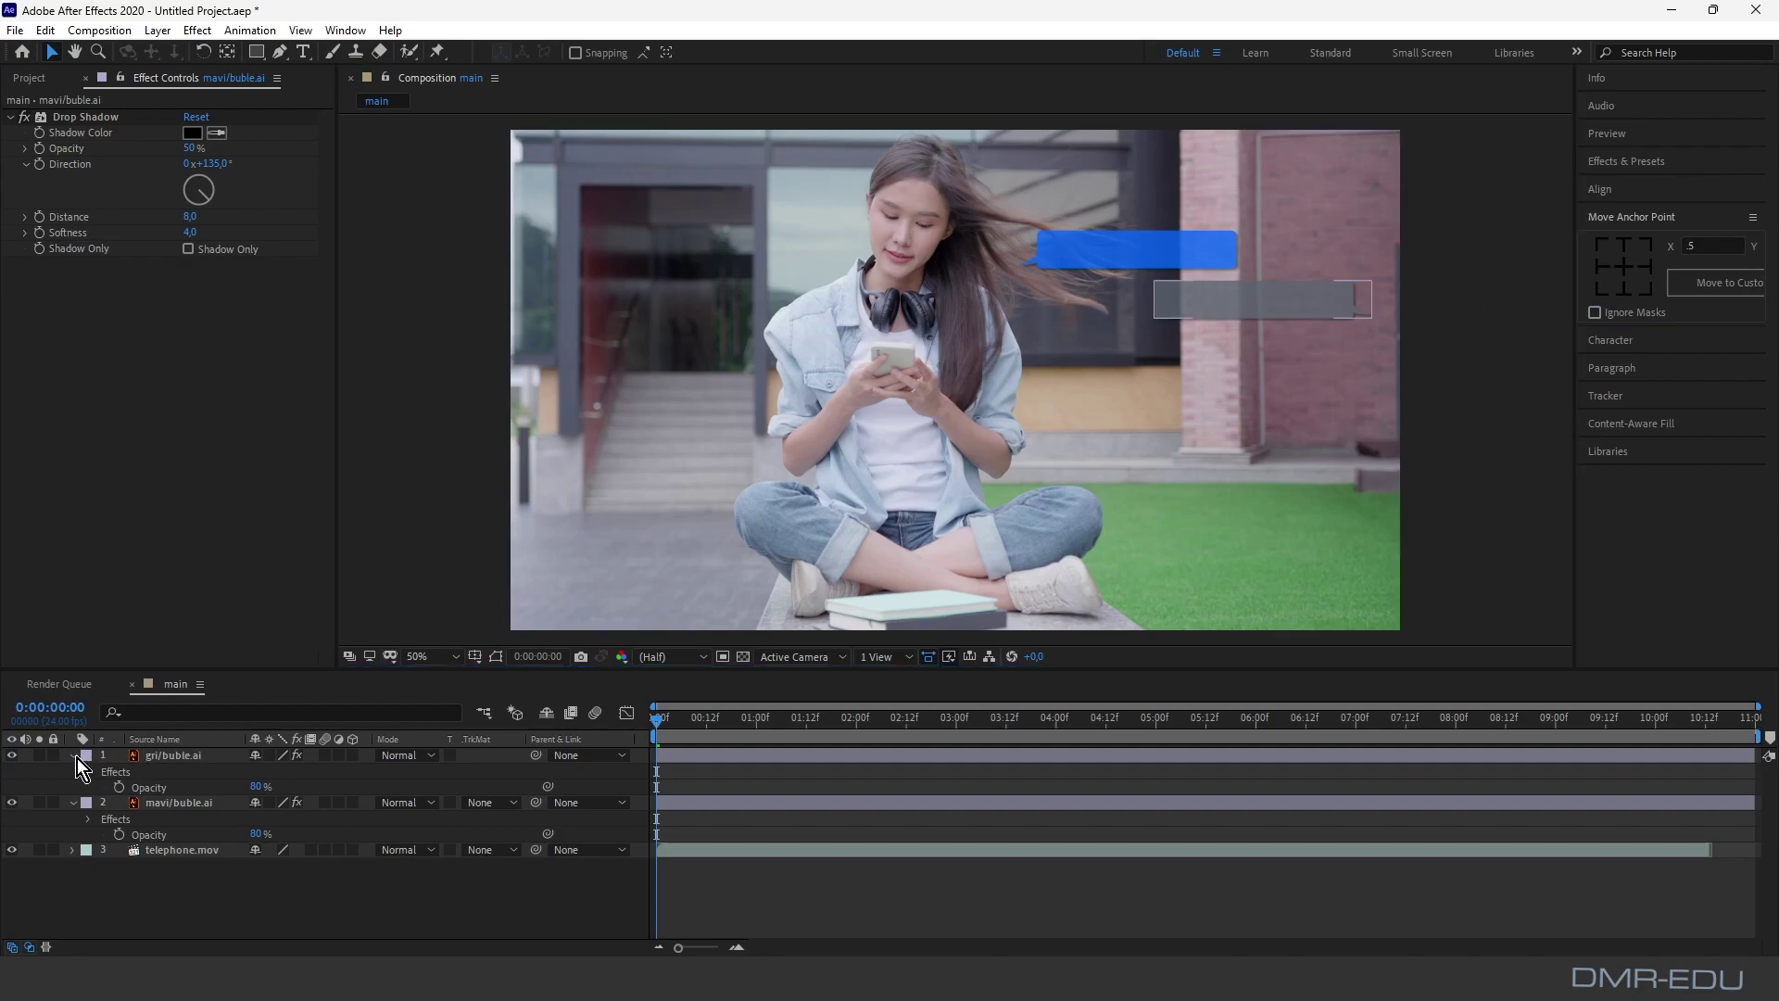
pyautogui.click(76, 757)
pyautogui.click(78, 771)
pyautogui.click(73, 773)
pyautogui.click(139, 821)
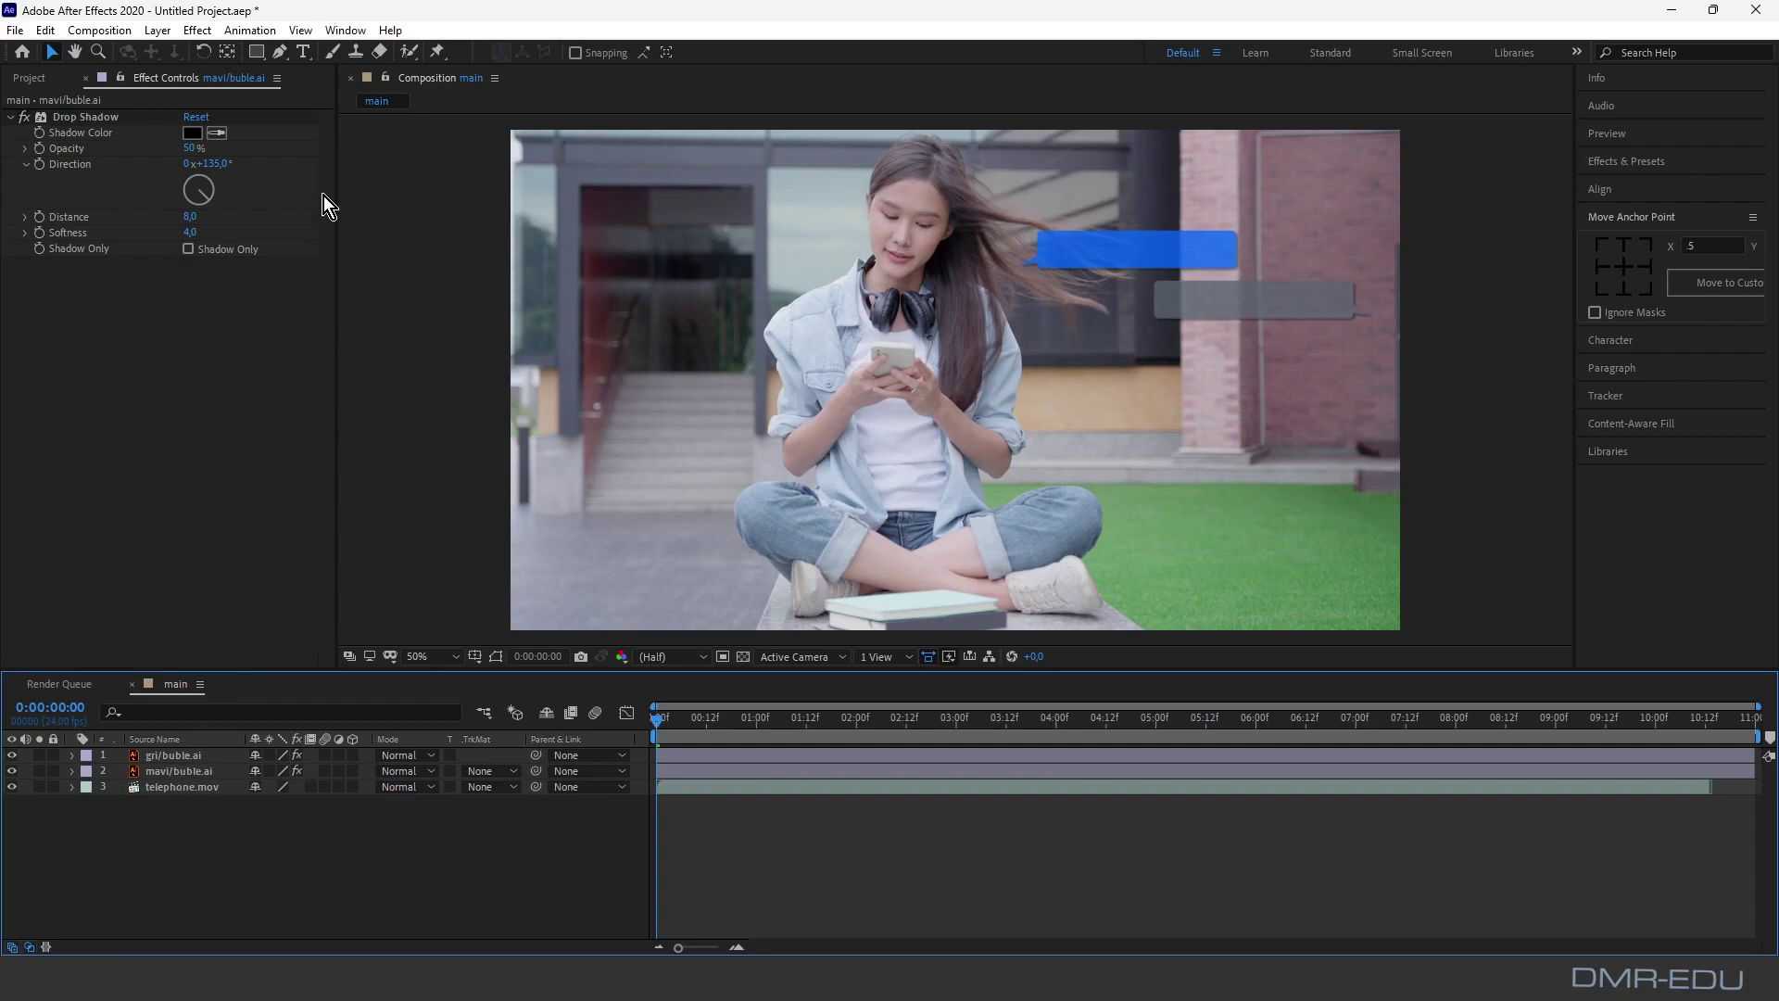
# Step: Add the text "Kanka..Abone oldun mu ?" over the blue bubble and center it inside the bubble
pyautogui.click(301, 51)
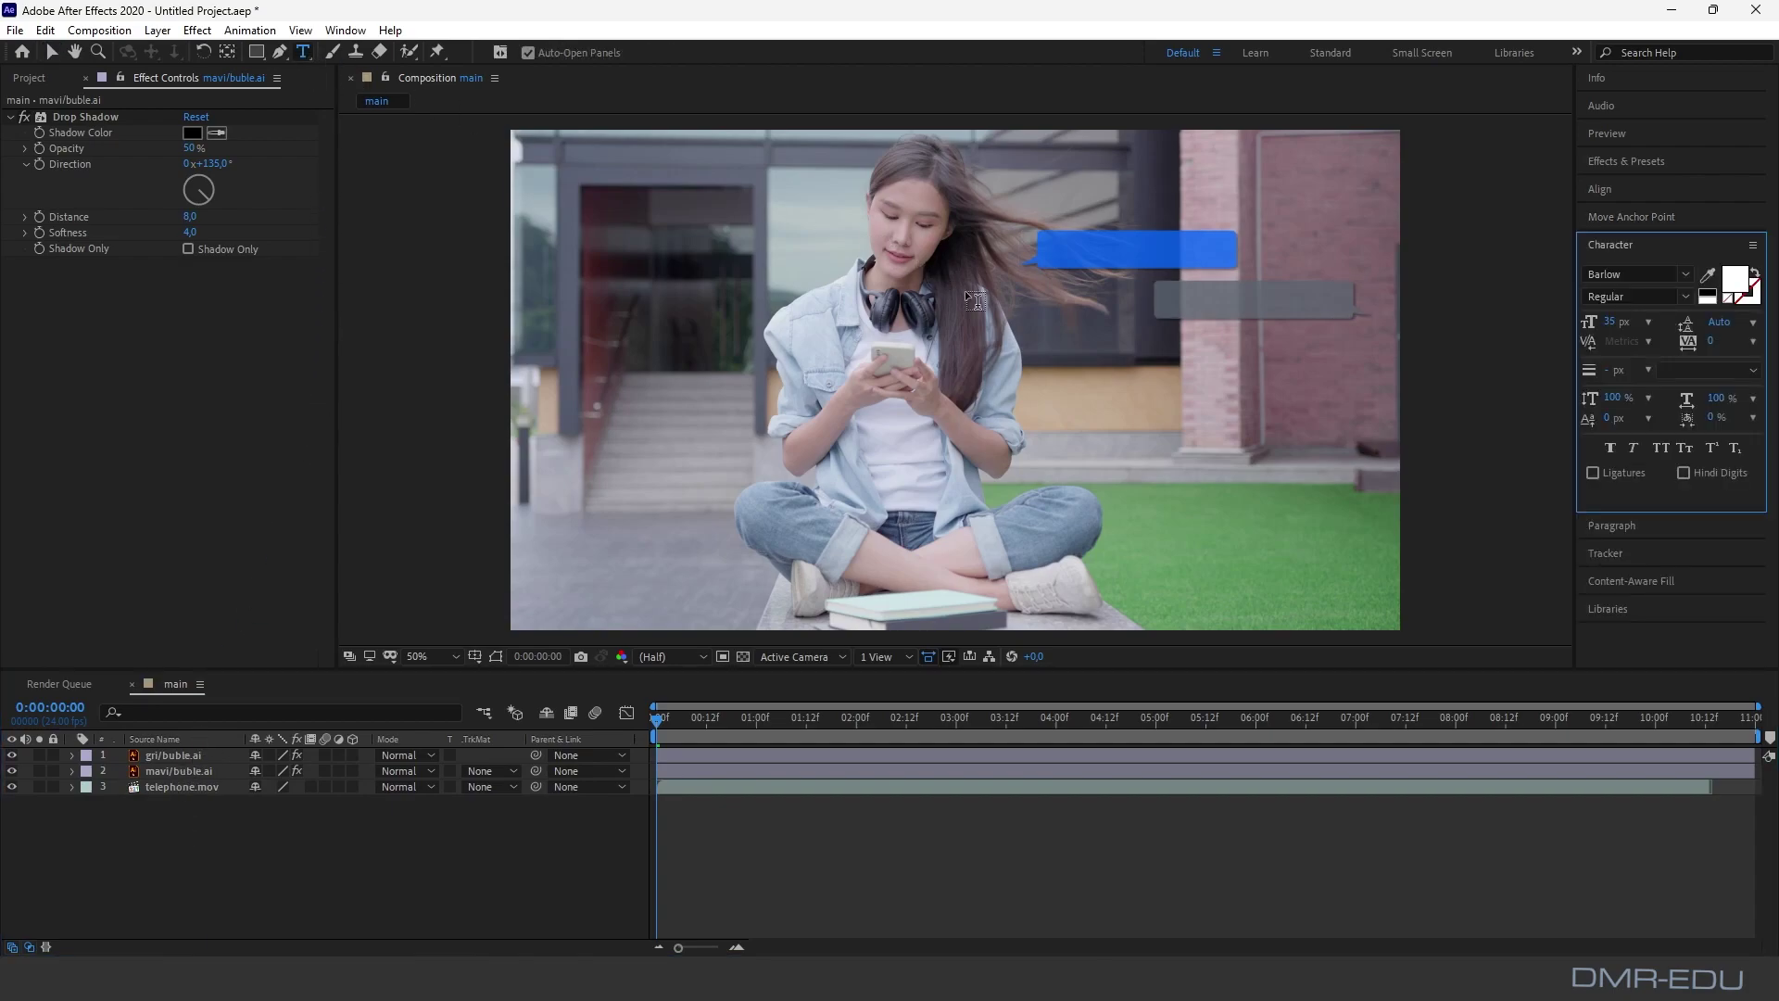
pyautogui.scroll(1, 1131, 317)
pyautogui.press('space')
pyautogui.moveTo(1061, 271); pyautogui.dragTo(1062, 356)
pyautogui.click(973, 265)
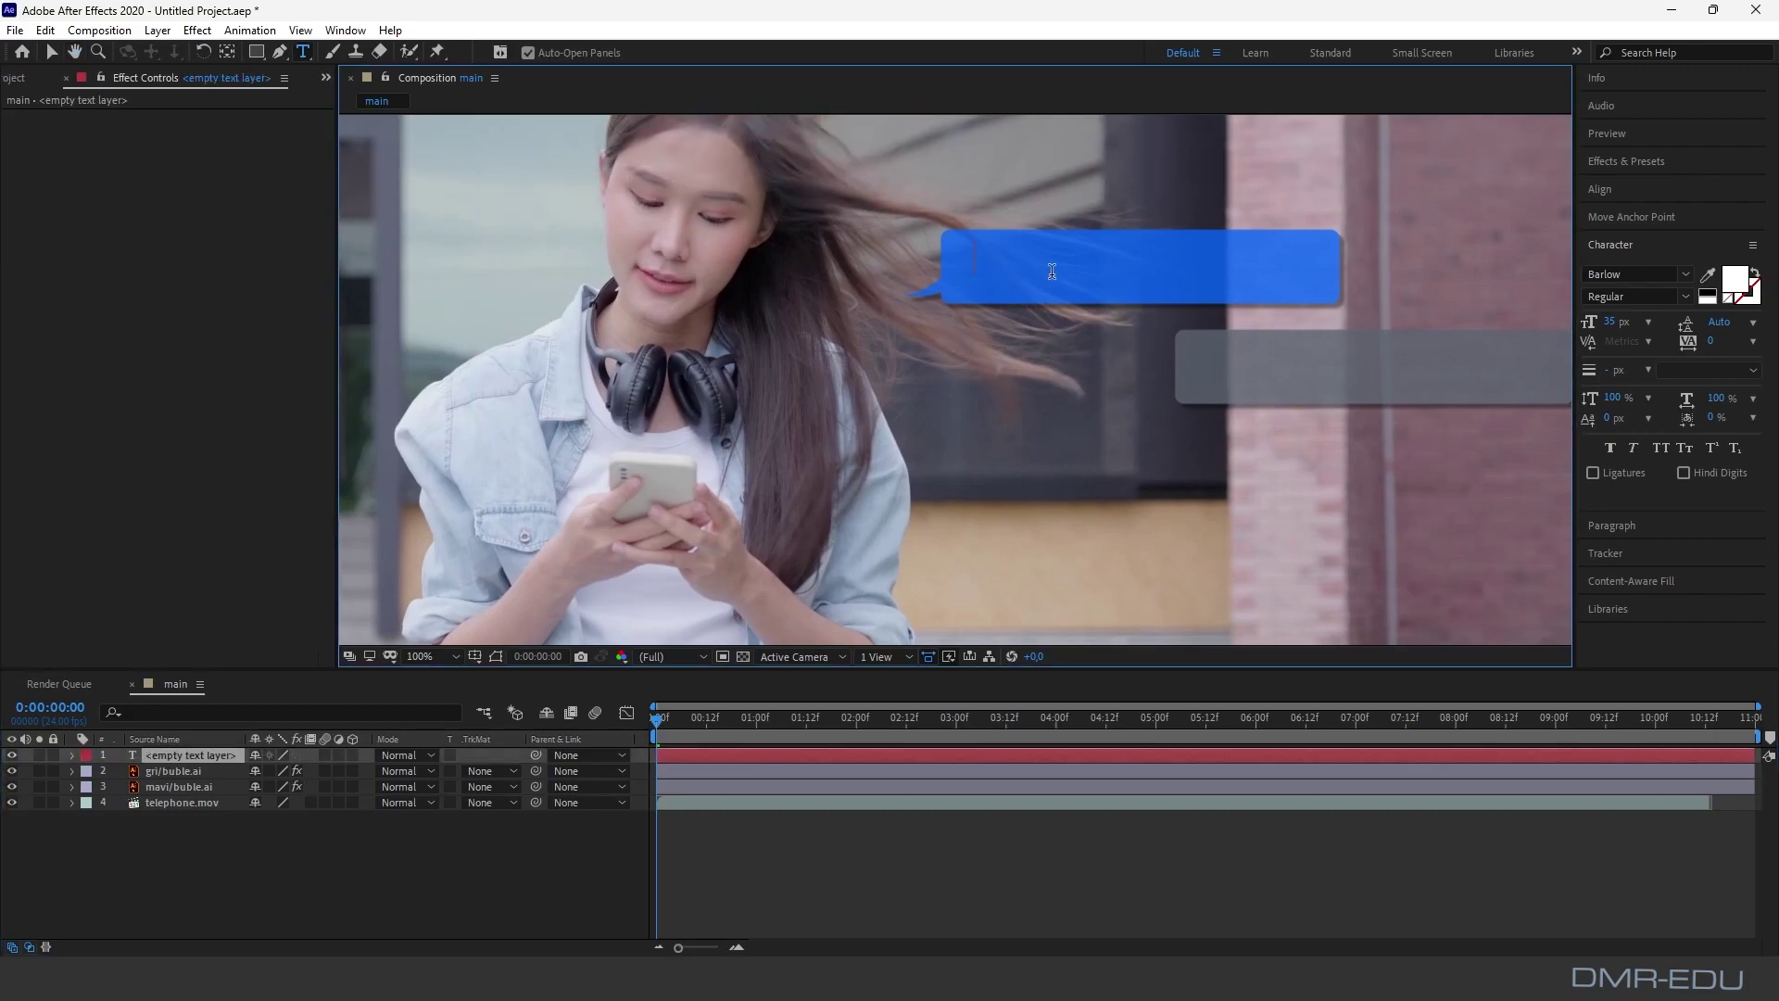
pyautogui.write('Kanka A')
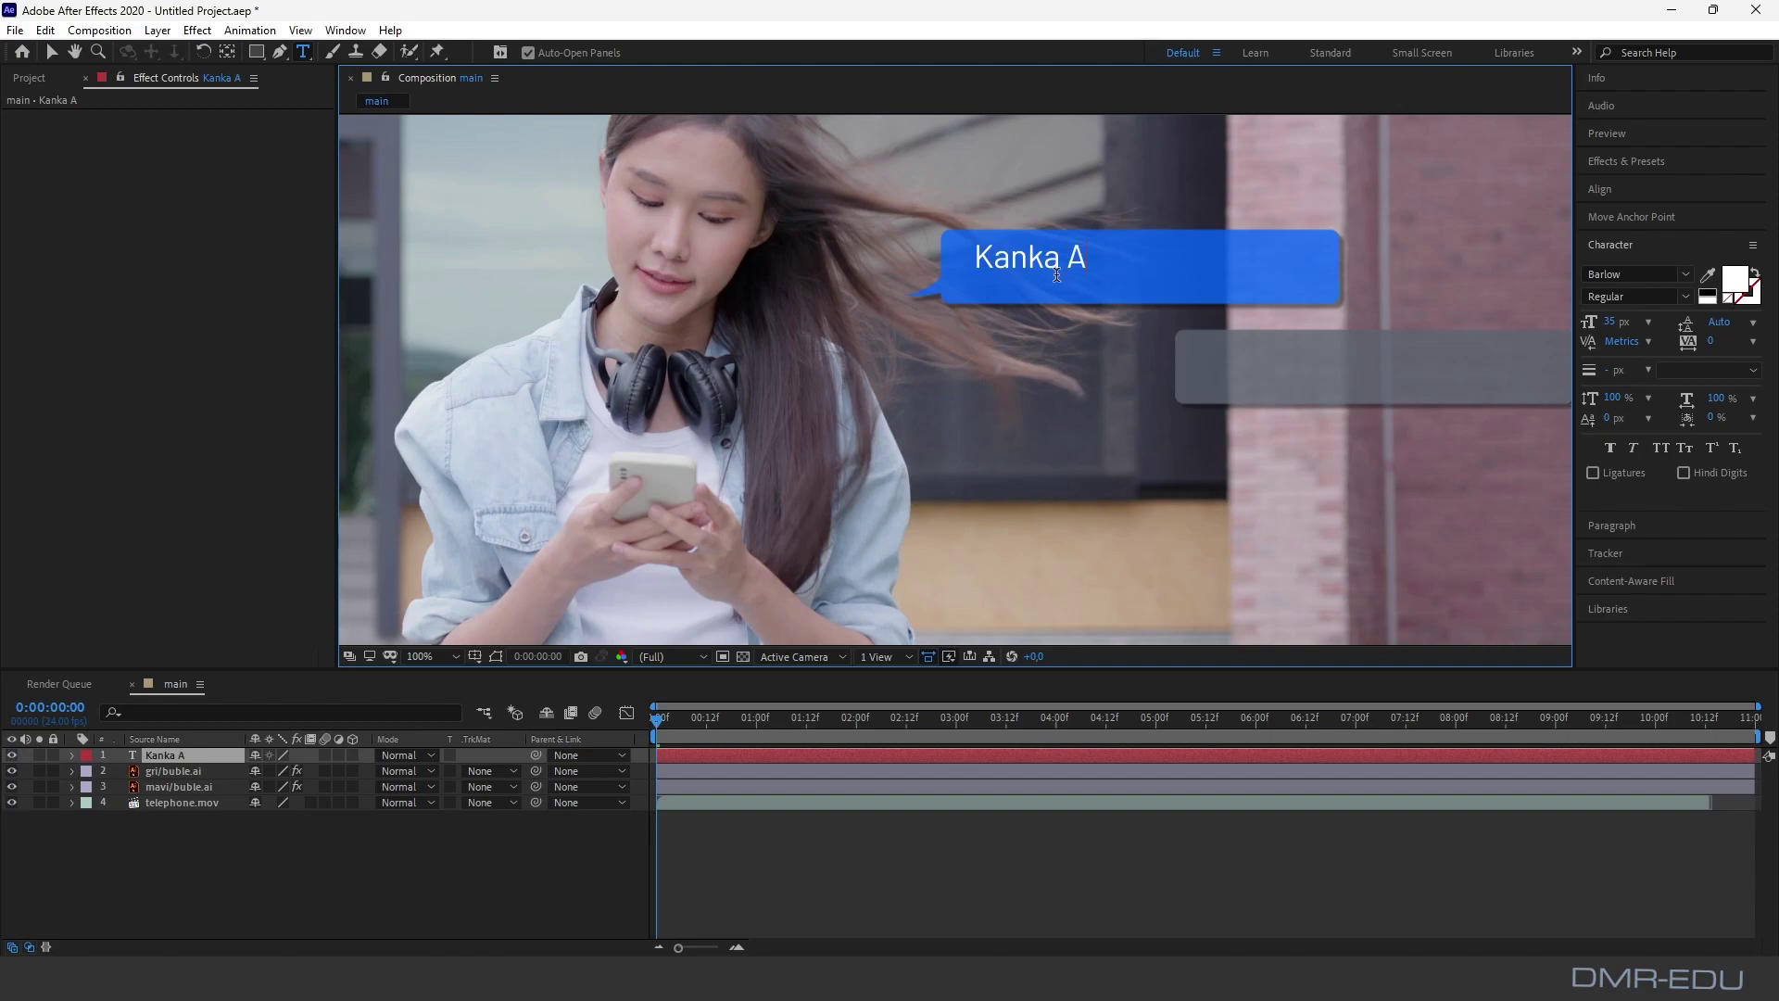
pyautogui.write('ldun mu ?')
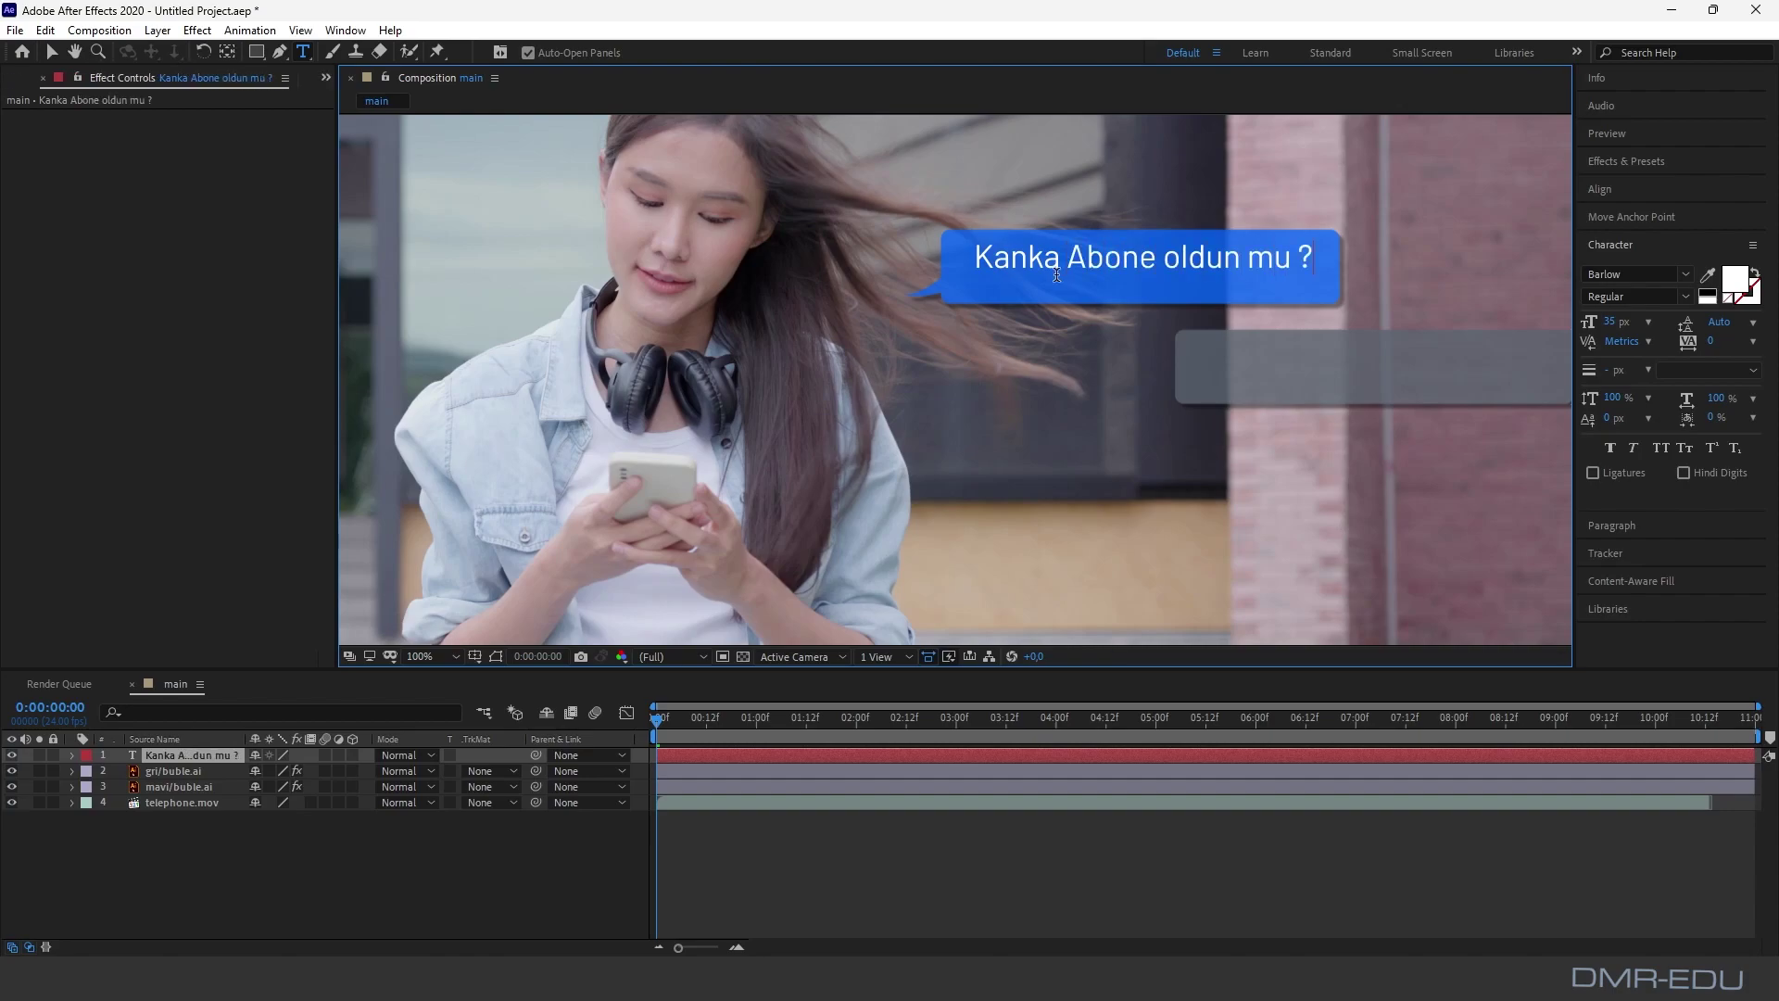
pyautogui.press('BackSpace')
pyautogui.write('..')
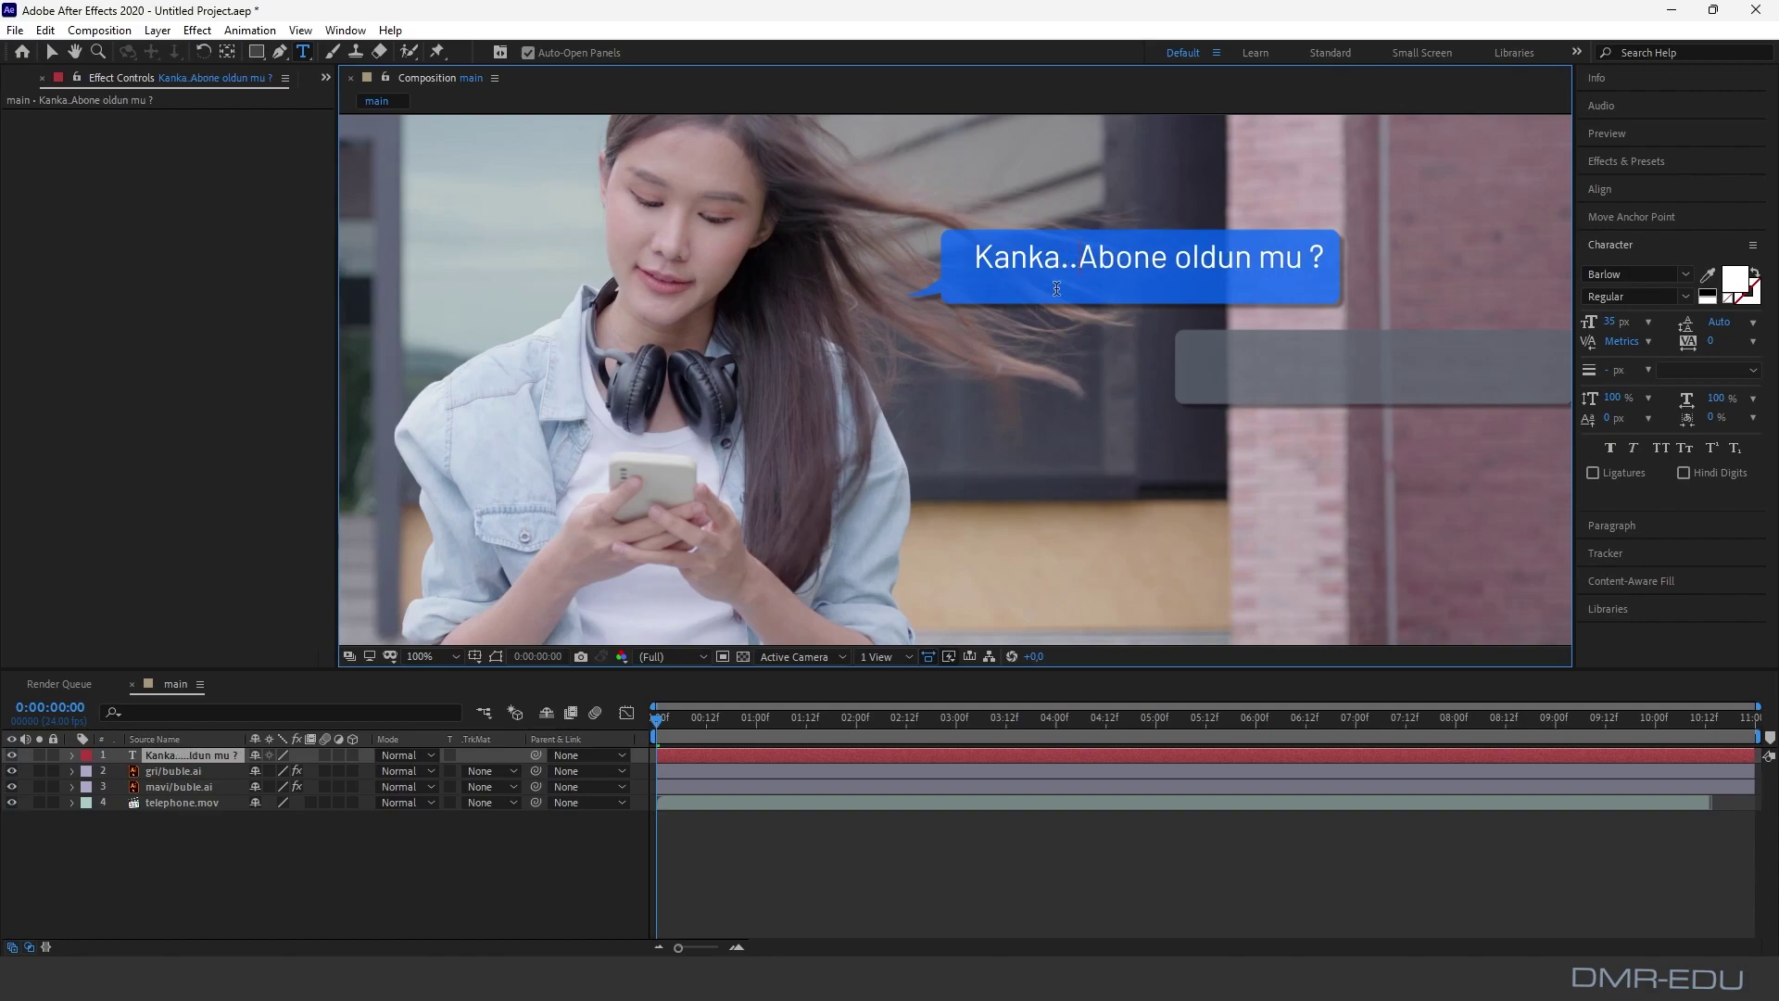
pyautogui.click(53, 56)
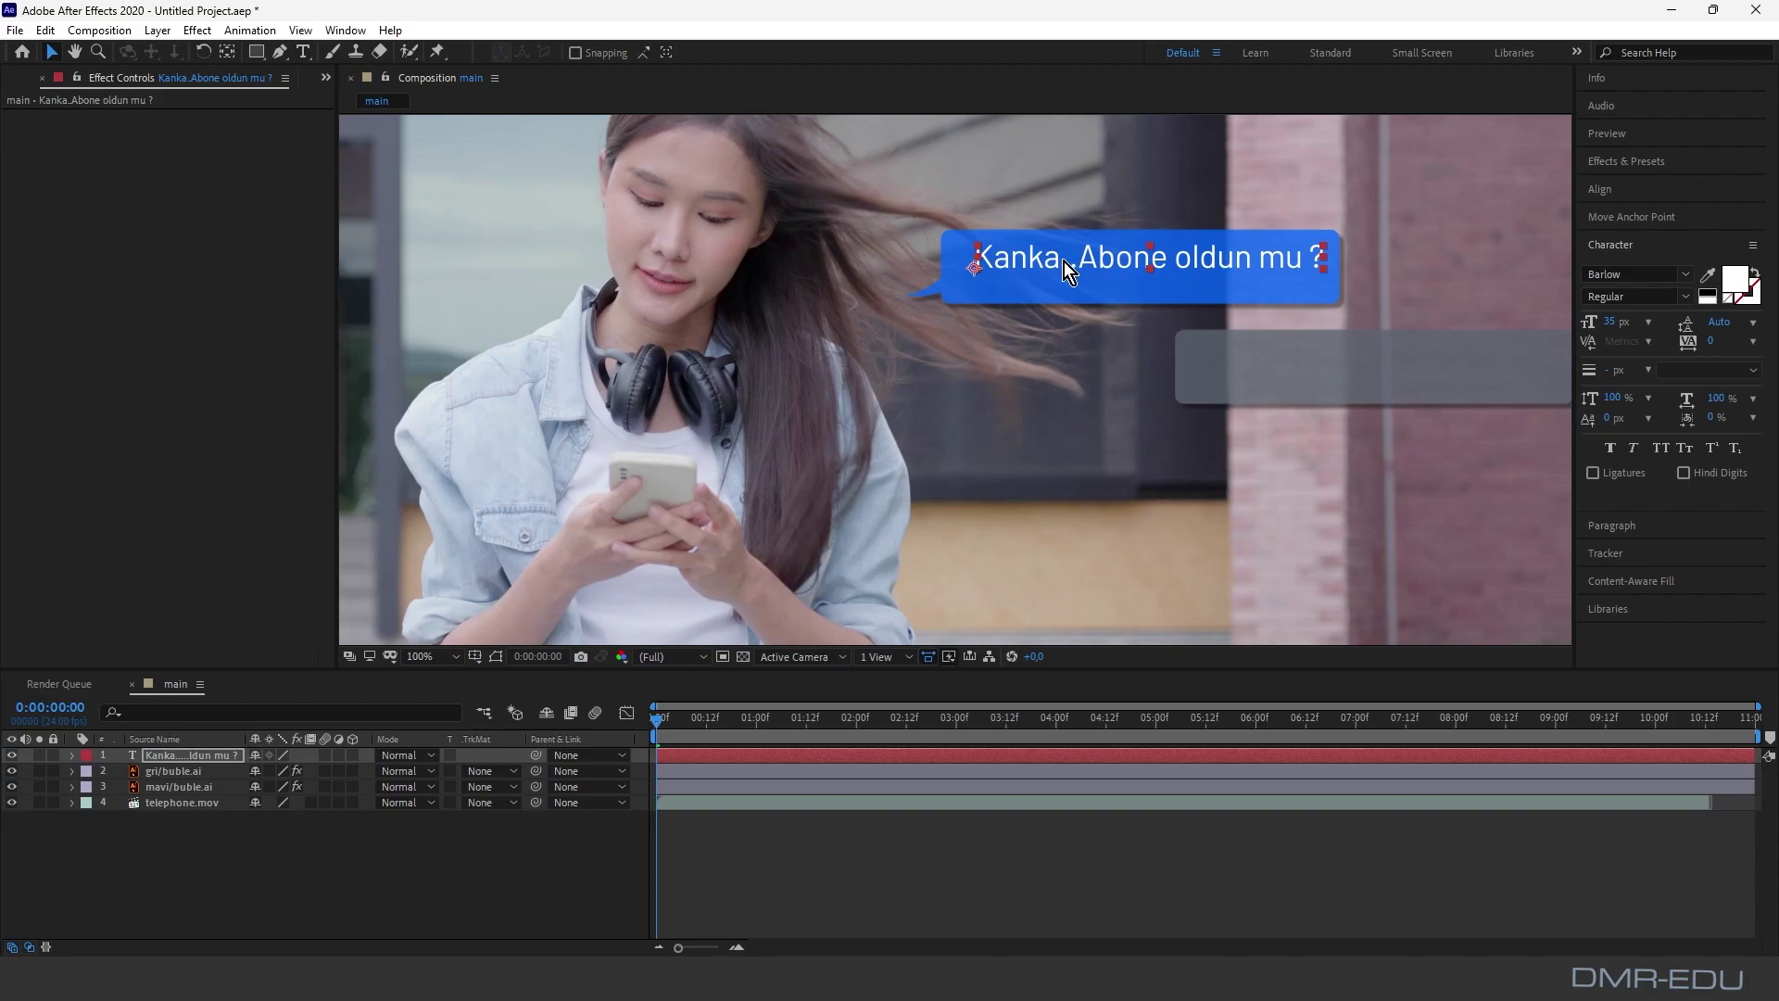
pyautogui.moveTo(1054, 267); pyautogui.dragTo(1041, 278)
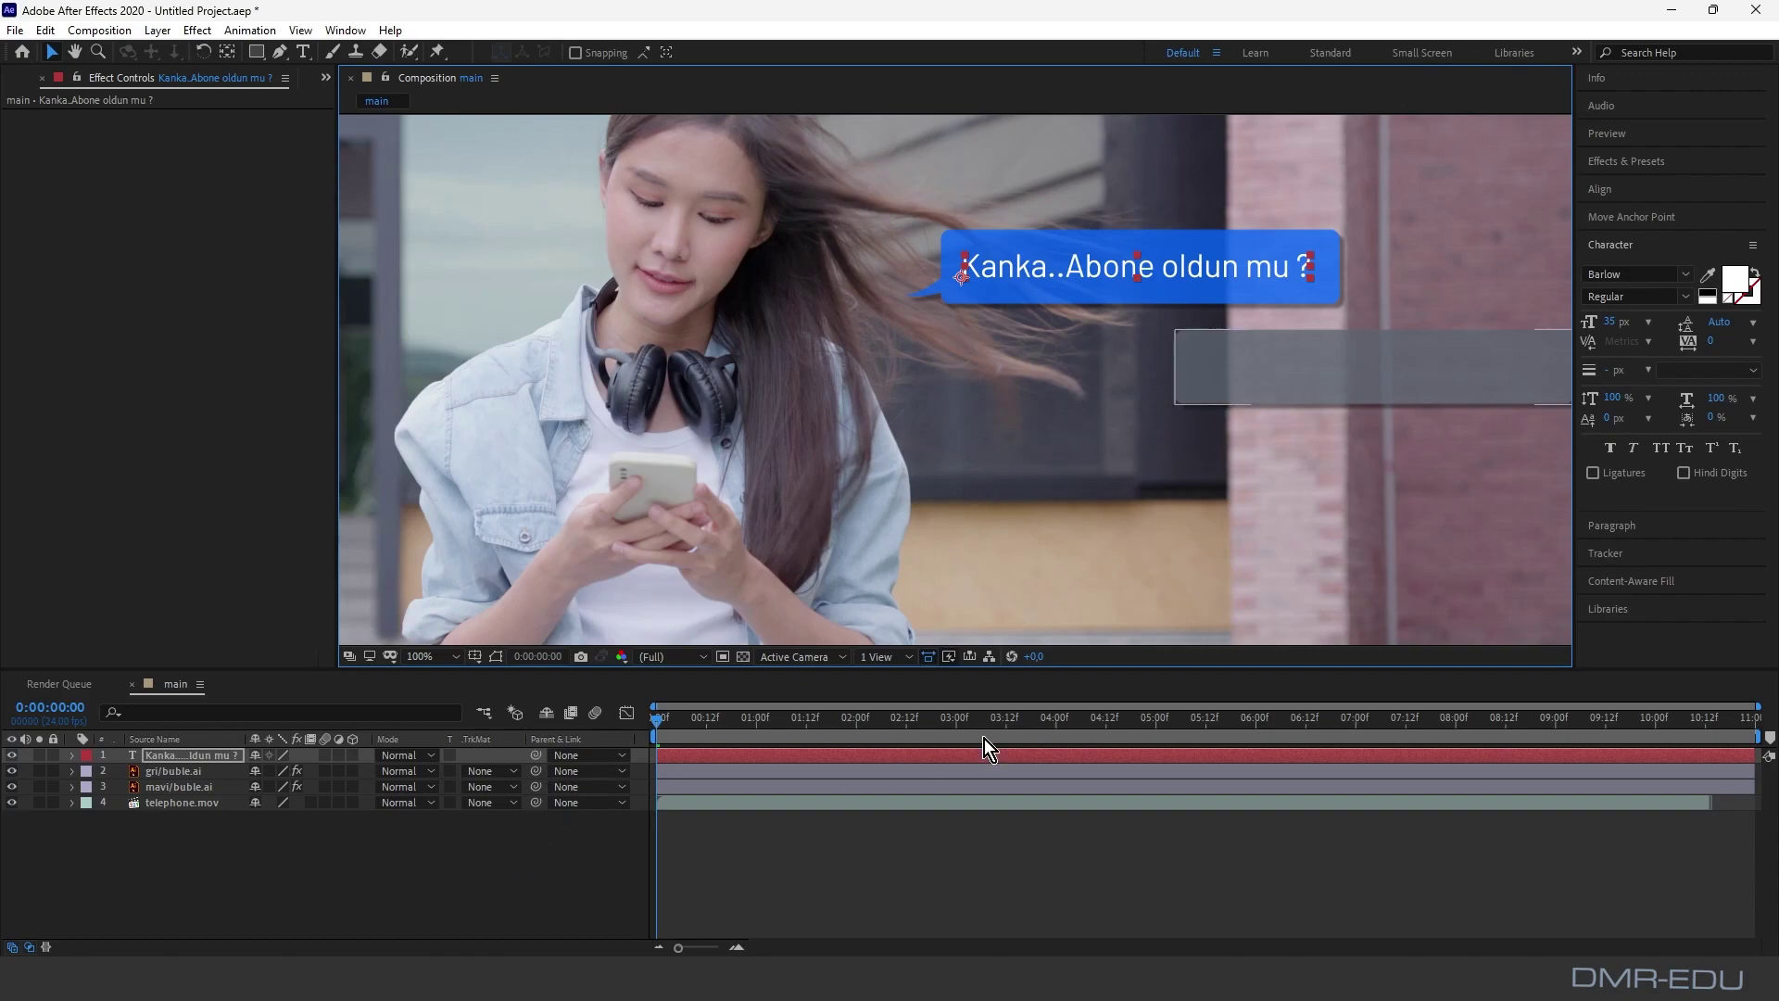
# Step: Find the Typewriter animation preset and apply it to the message text at the start of the composition
pyautogui.click(1647, 163)
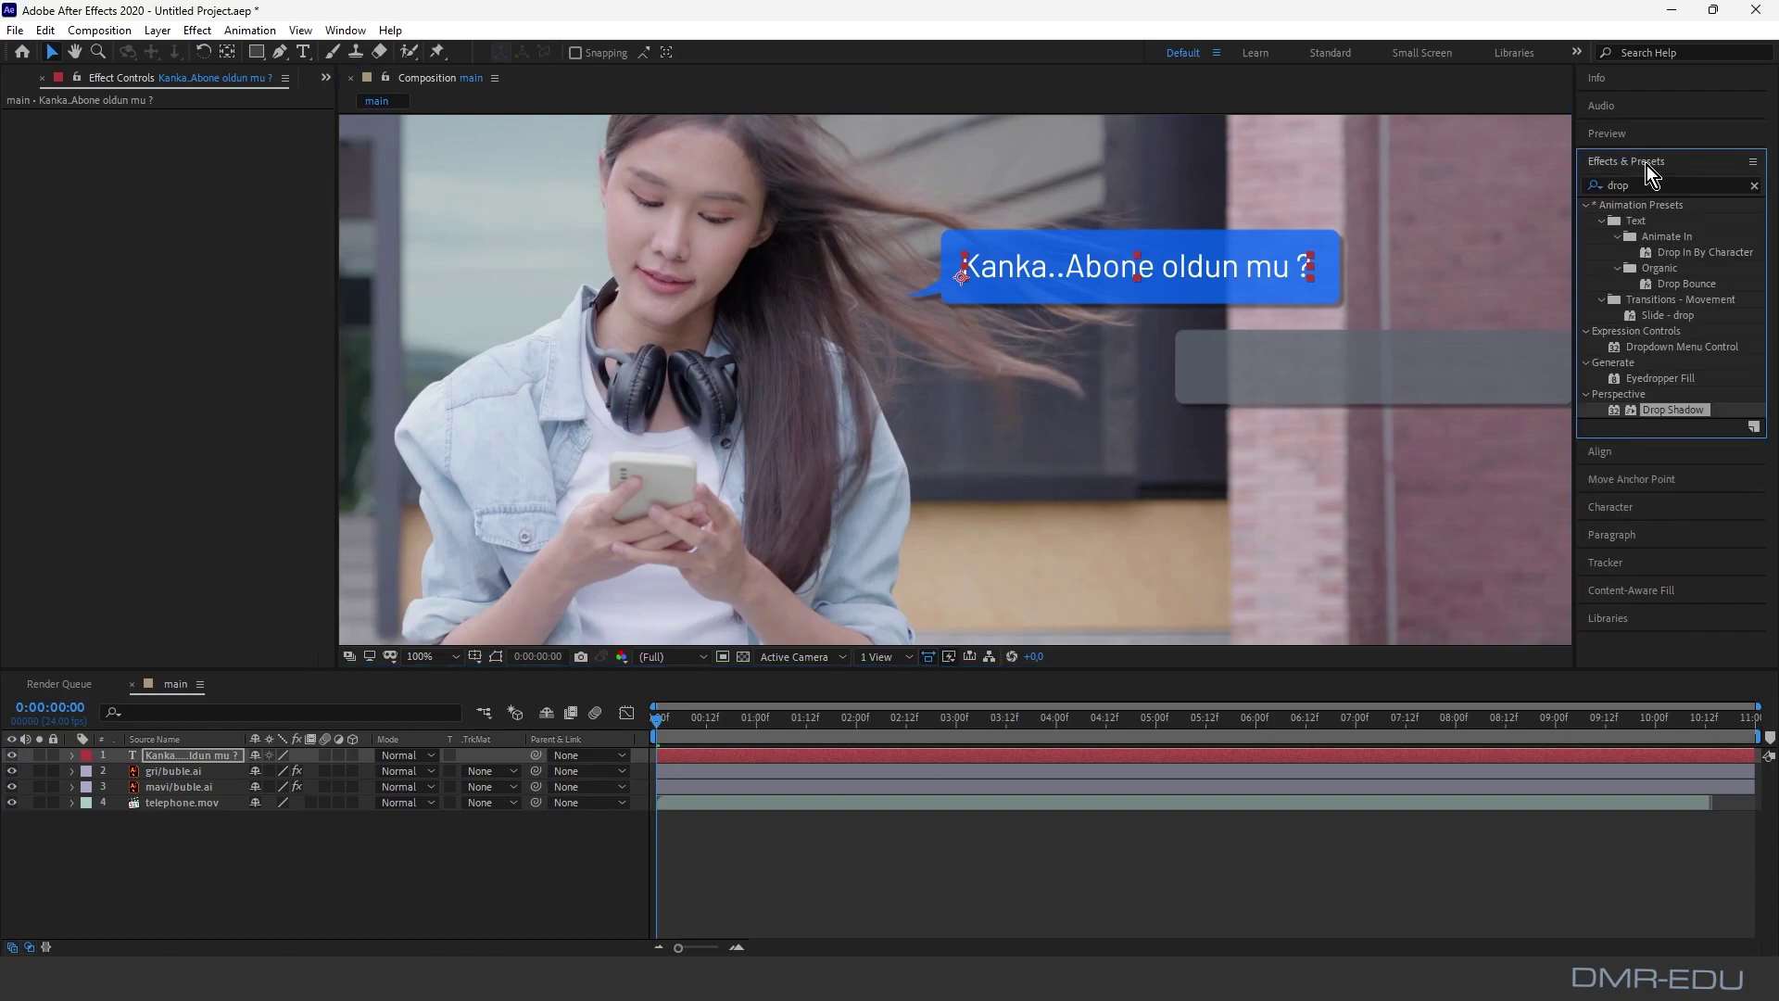
pyautogui.click(1753, 186)
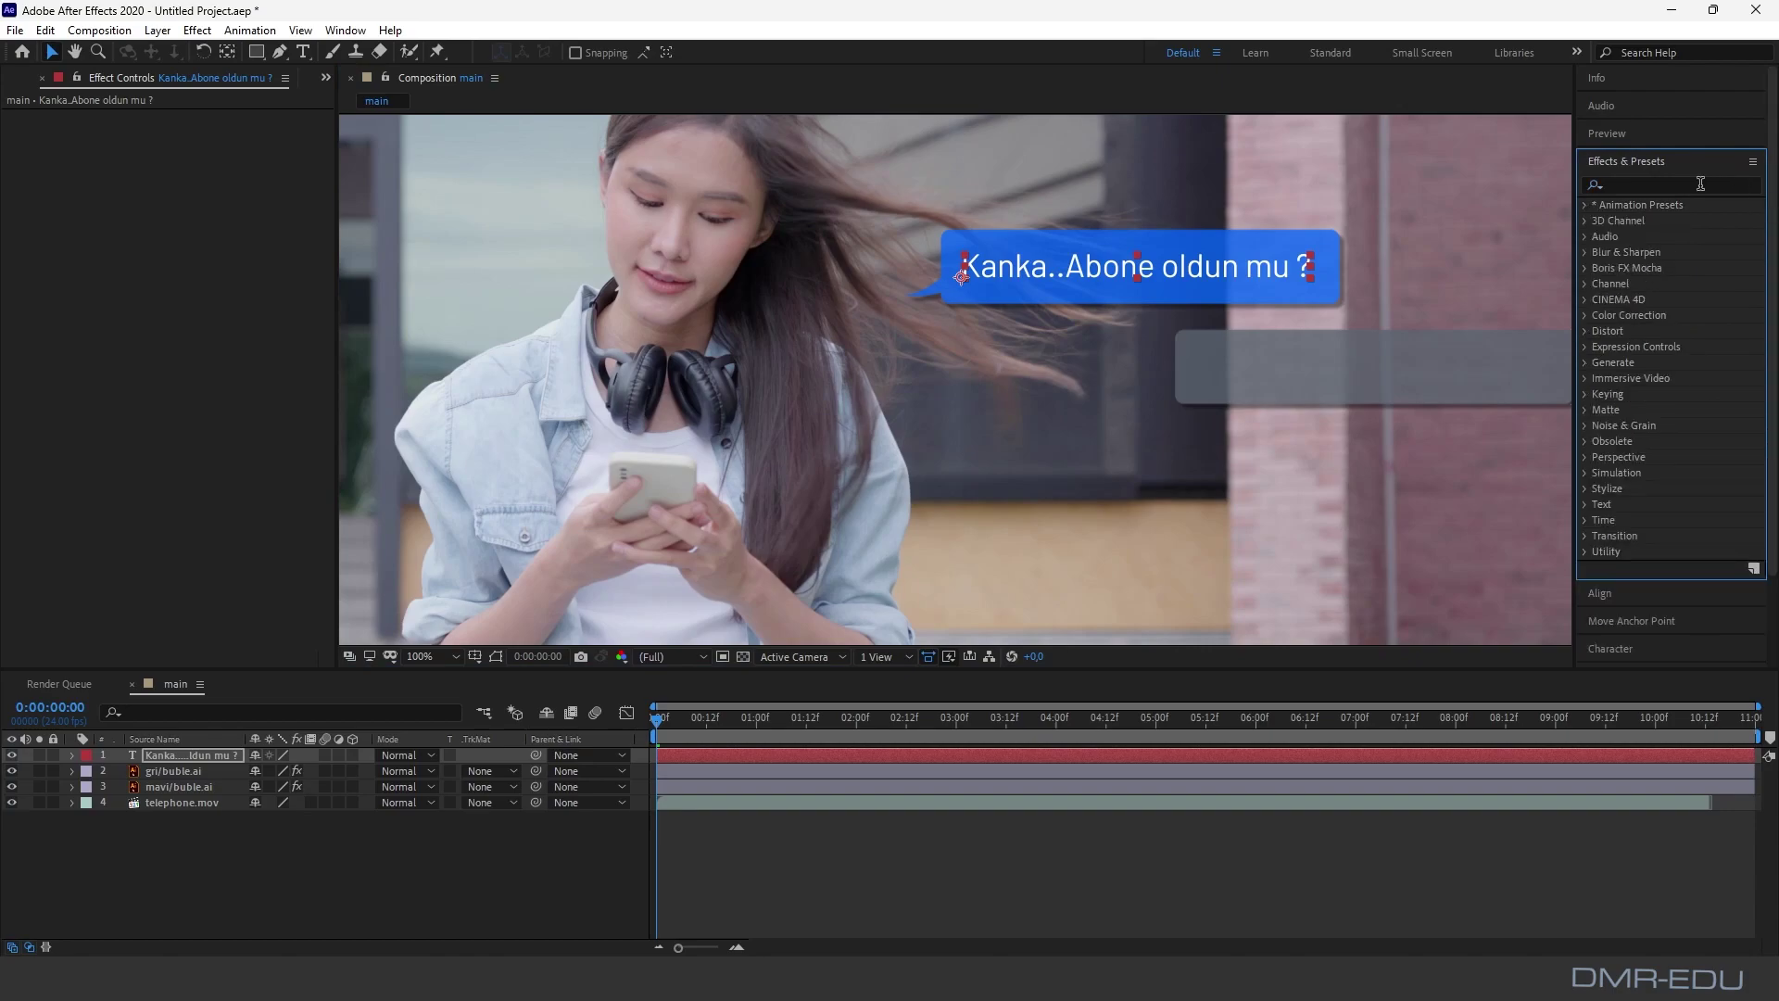
pyautogui.click(1671, 186)
pyautogui.write('typ')
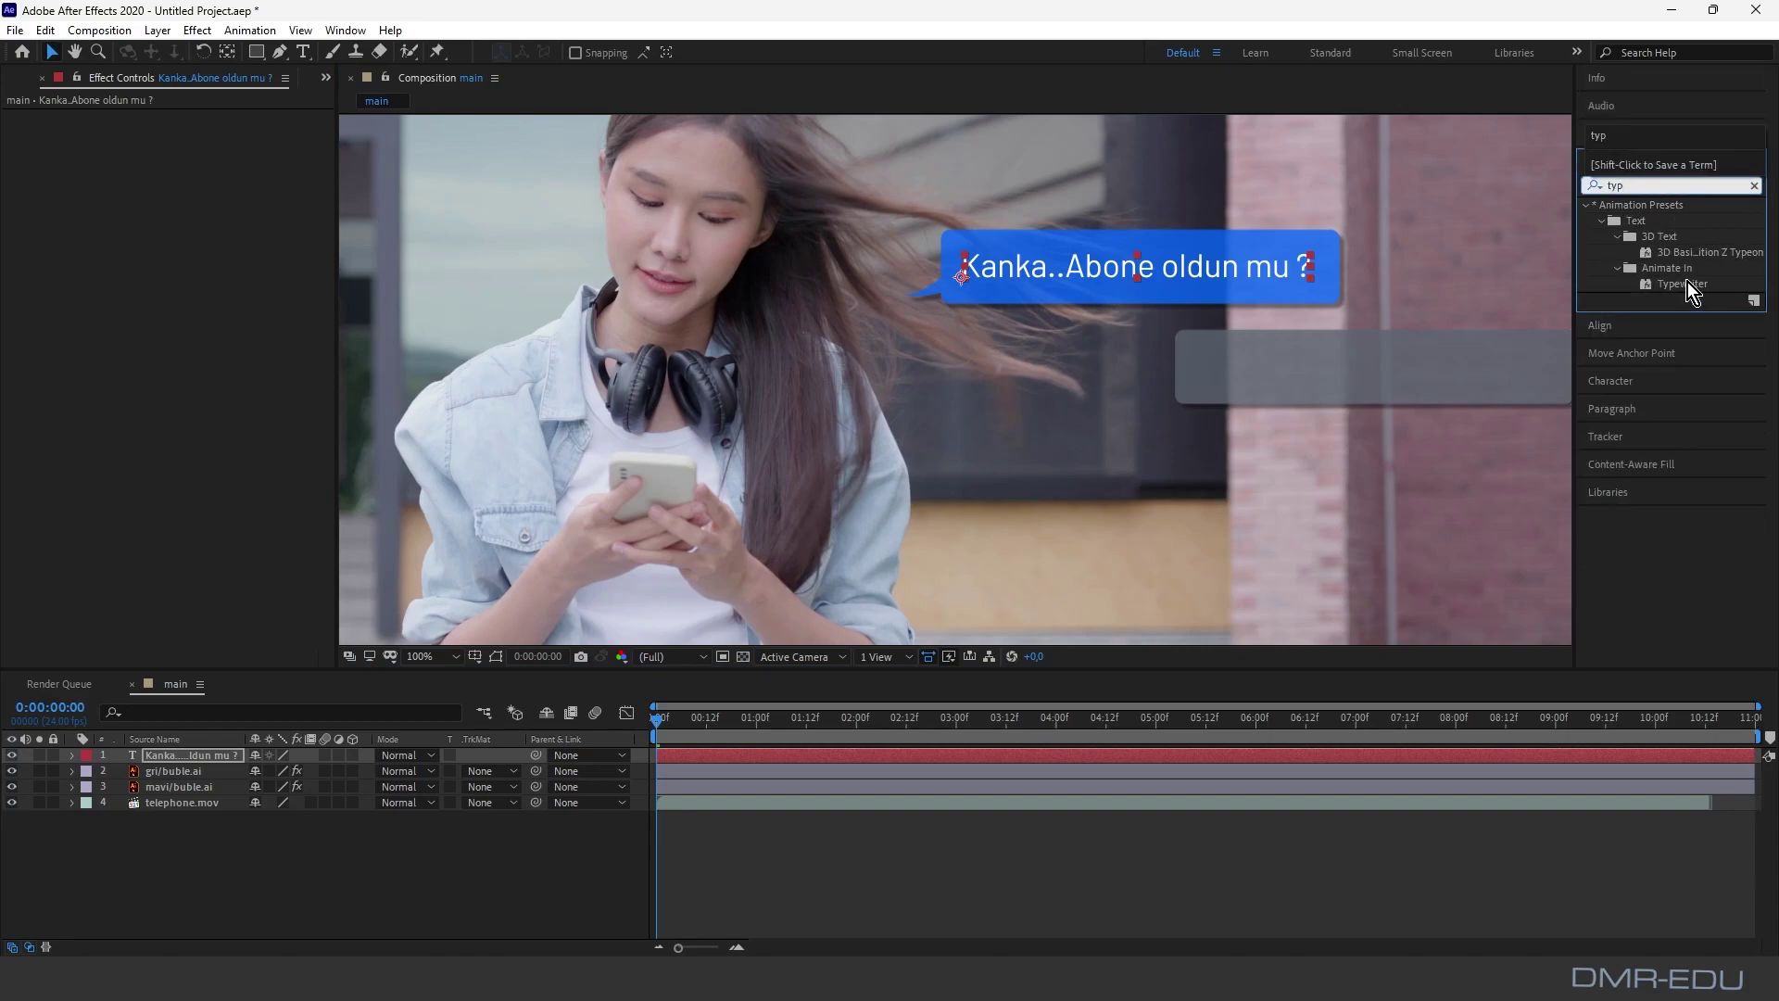
pyautogui.moveTo(1686, 284); pyautogui.dragTo(1080, 271)
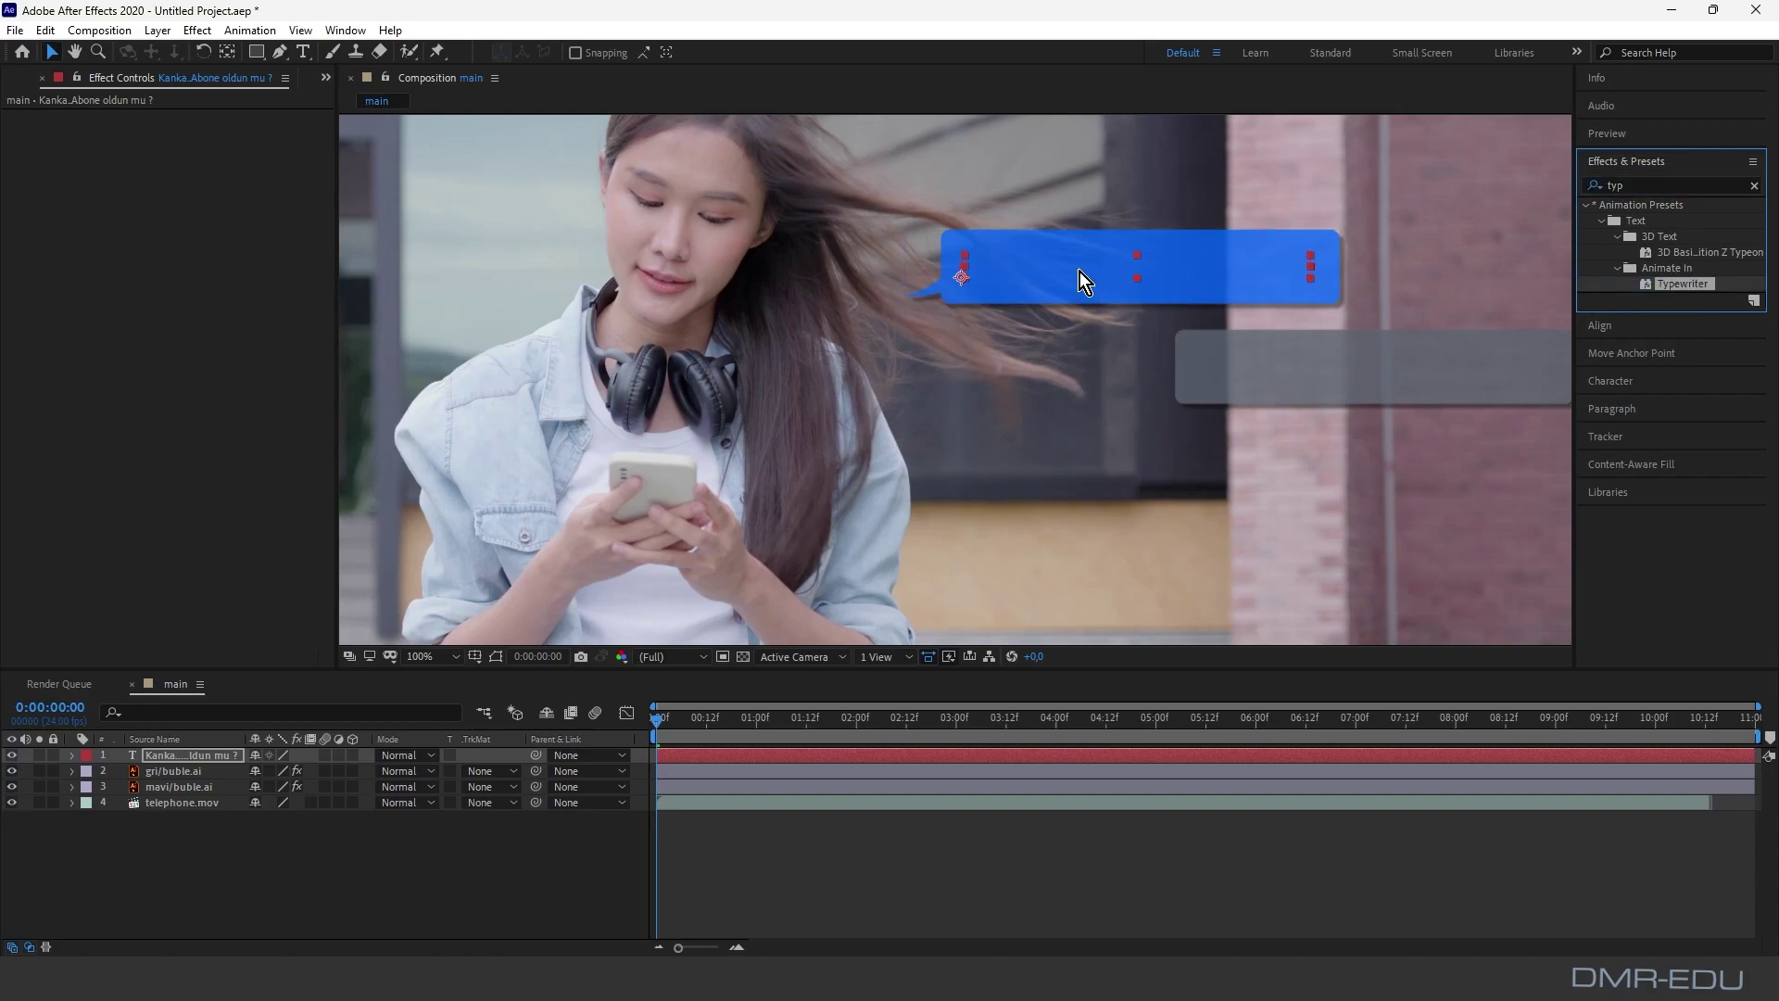
# Step: Add scale keyframes of 0% to both bubble layers at the start of the timeline
pyautogui.click(198, 789)
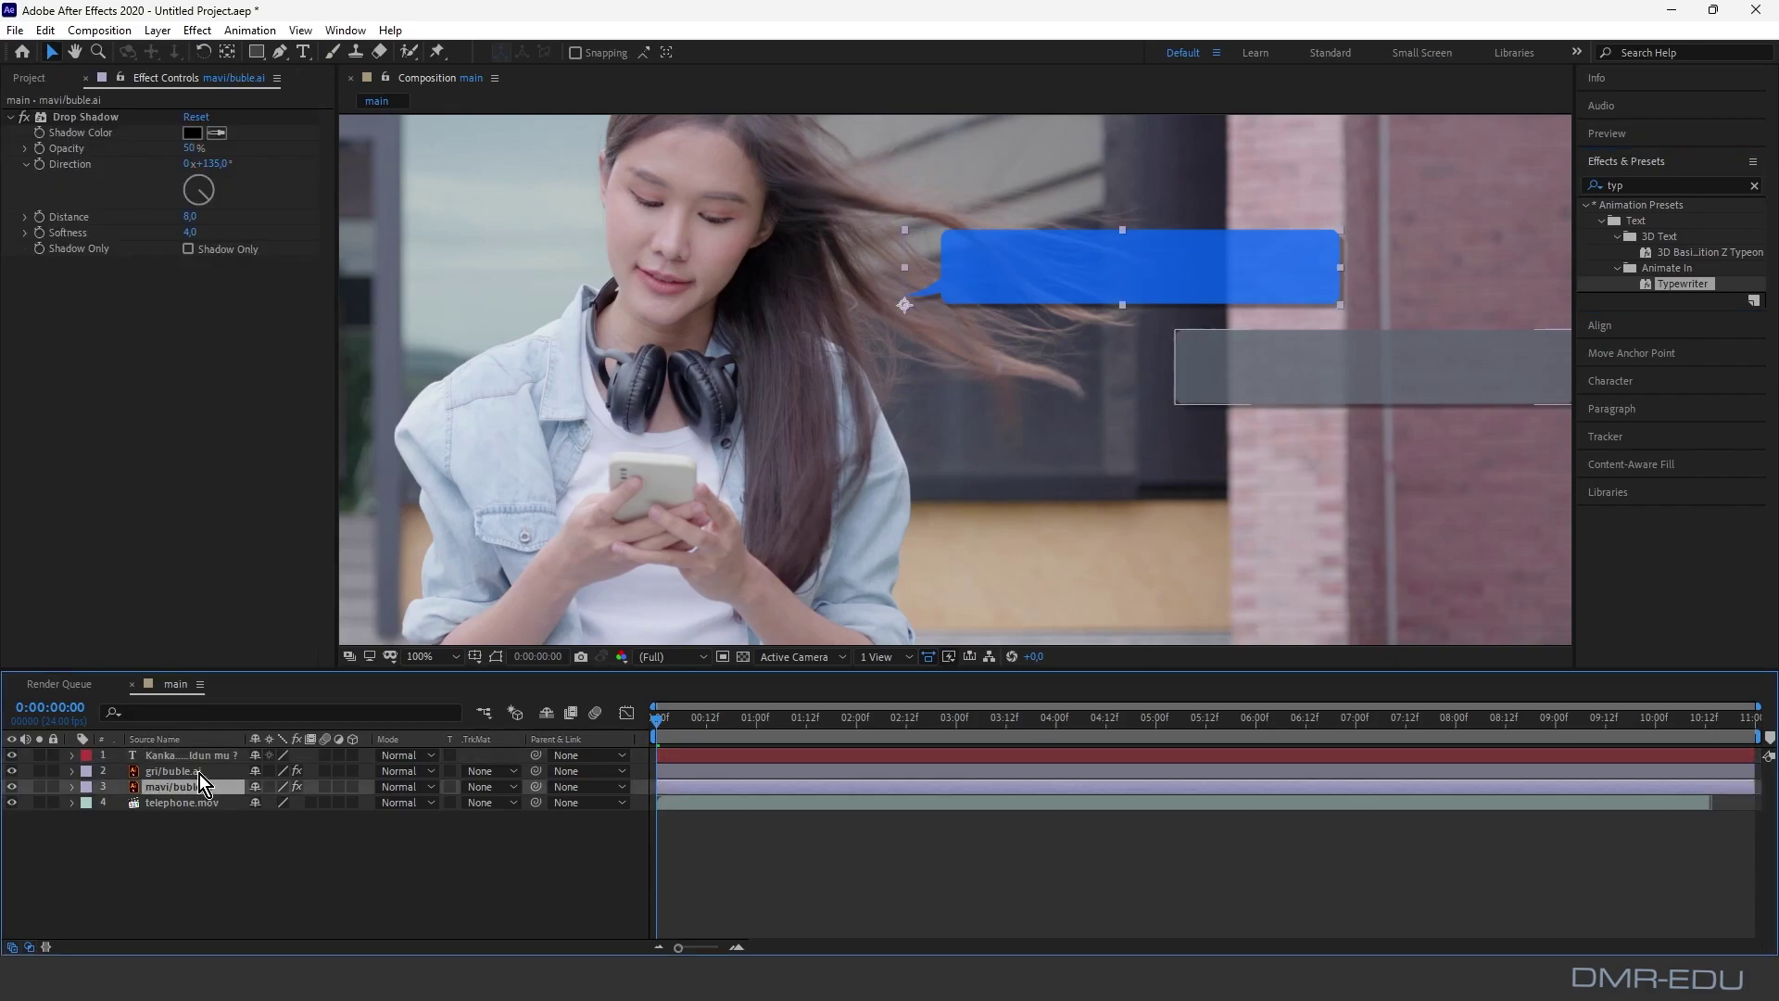
pyautogui.keyDown('ctrl'); pyautogui.click(199, 771); pyautogui.keyUp('ctrl')
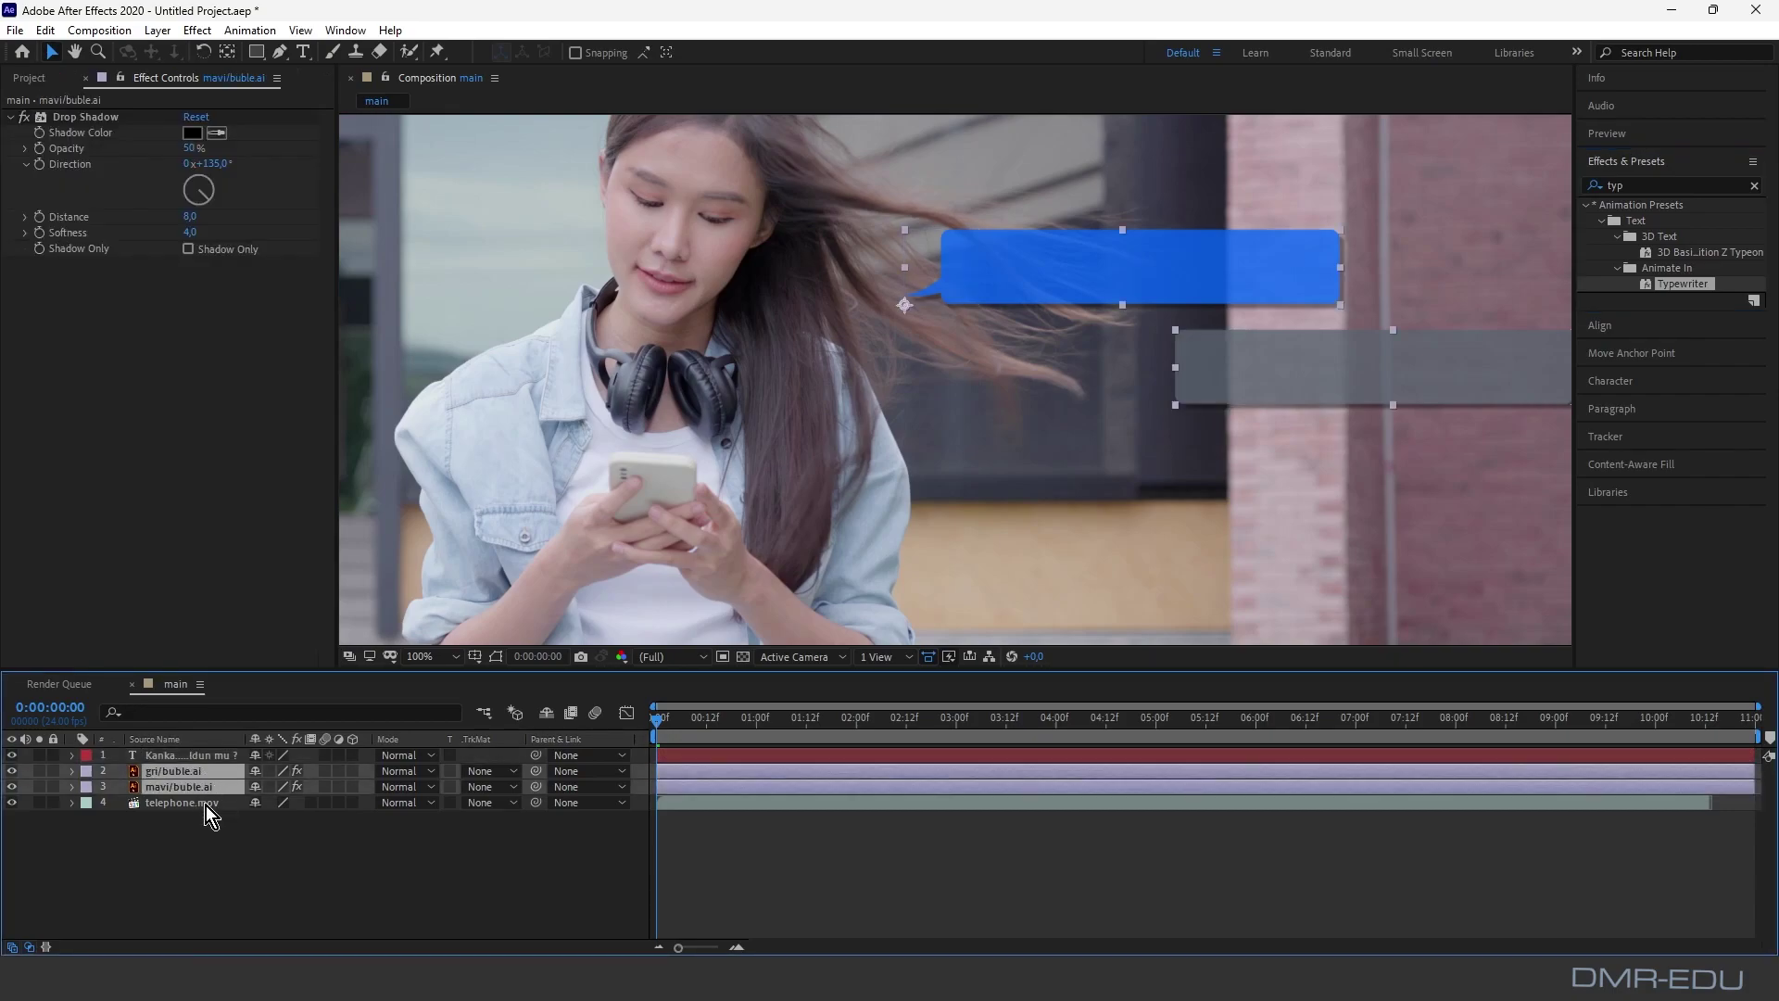
pyautogui.press('s')
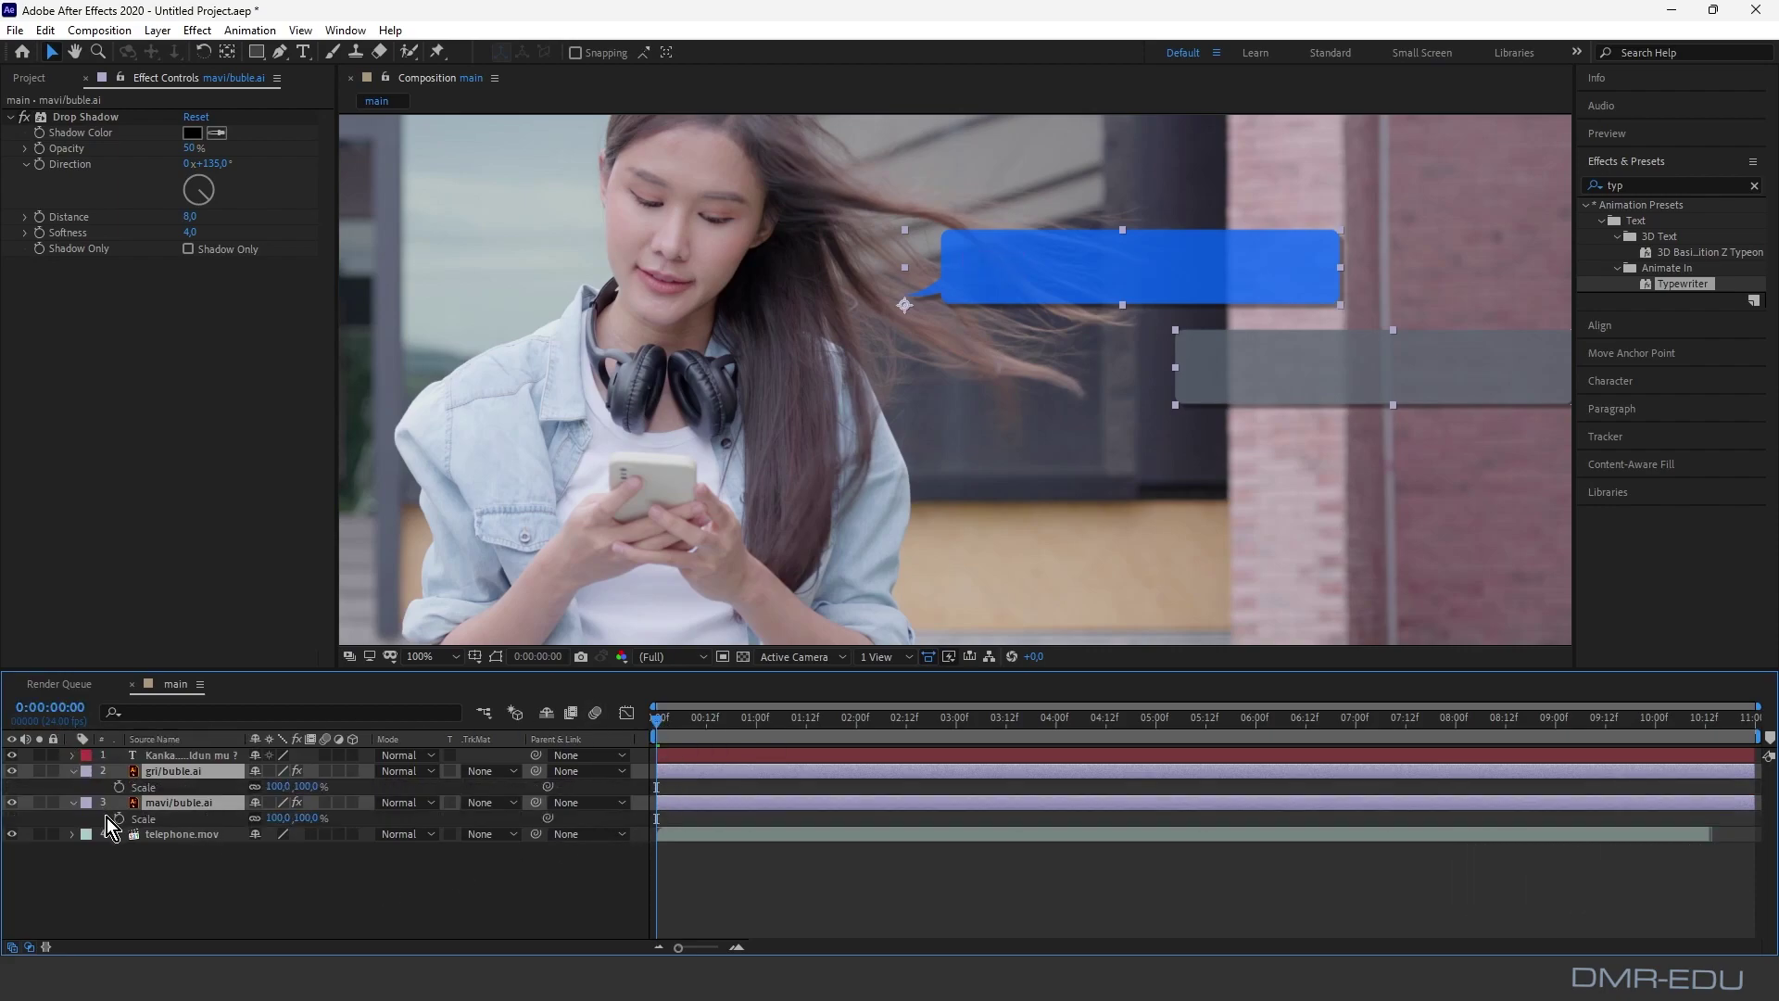
pyautogui.click(276, 818)
pyautogui.write('0')
pyautogui.press('Return')
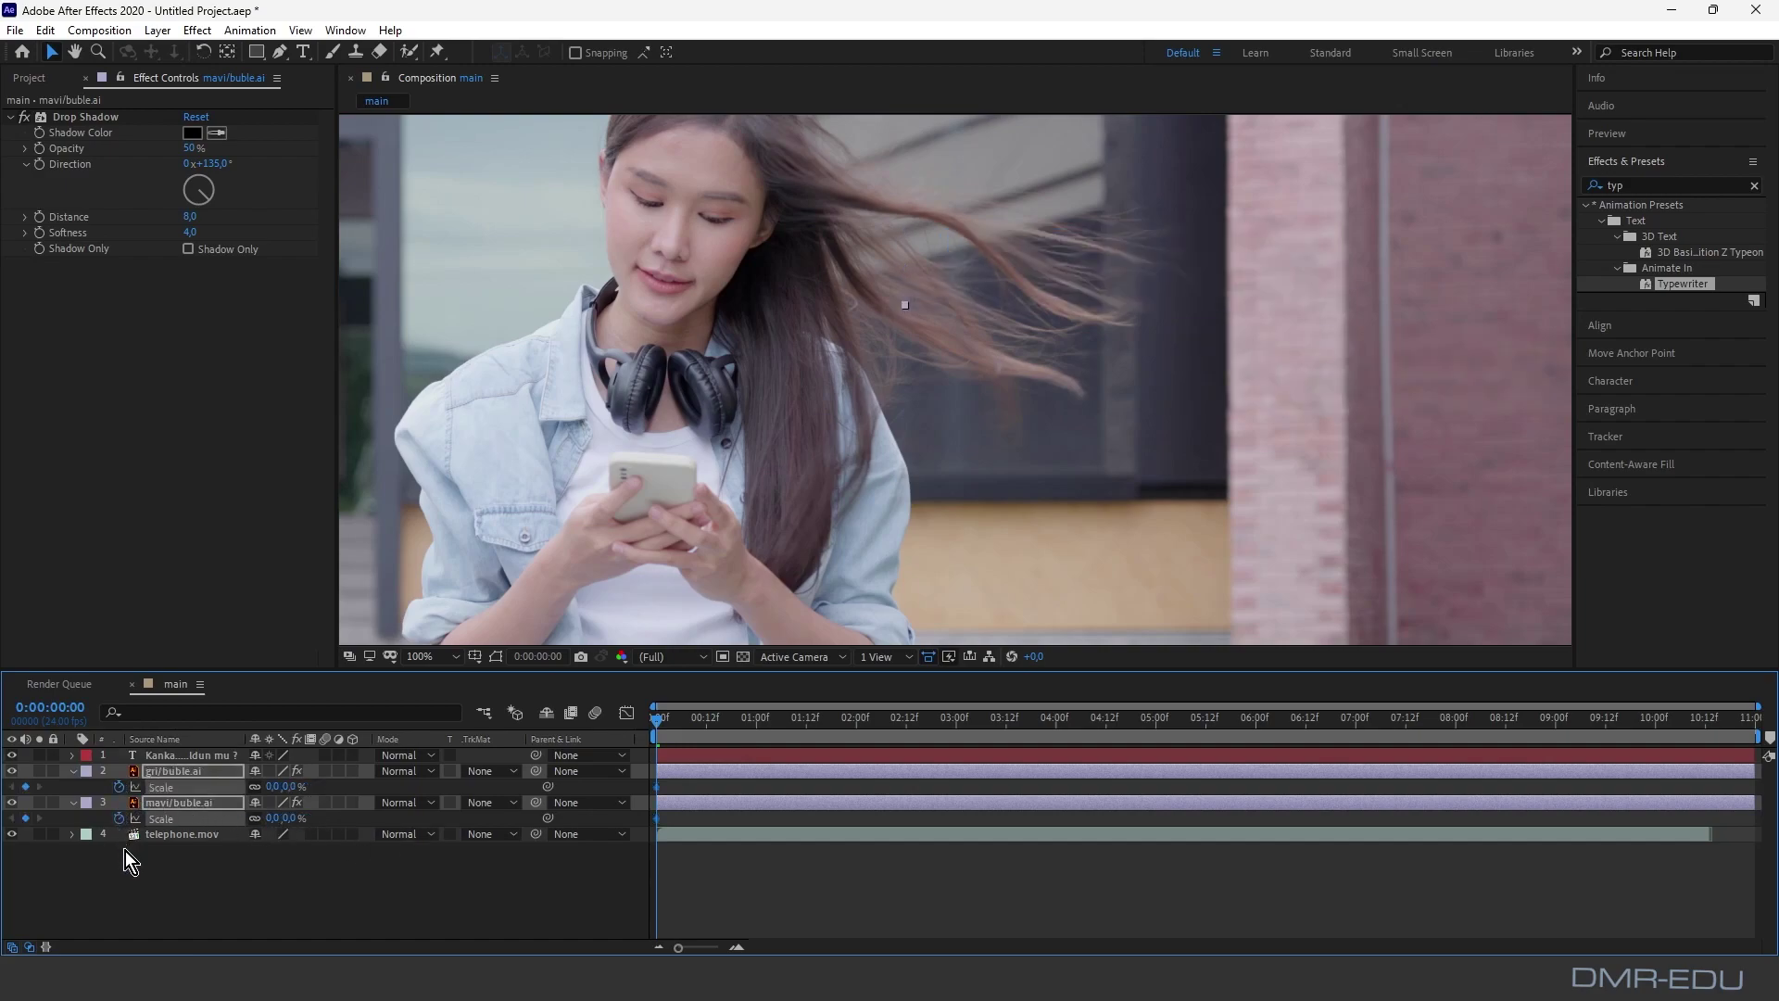
# Step: Add 100% scale keyframes to both bubble layers at frame 6
pyautogui.moveTo(658, 723); pyautogui.dragTo(680, 720)
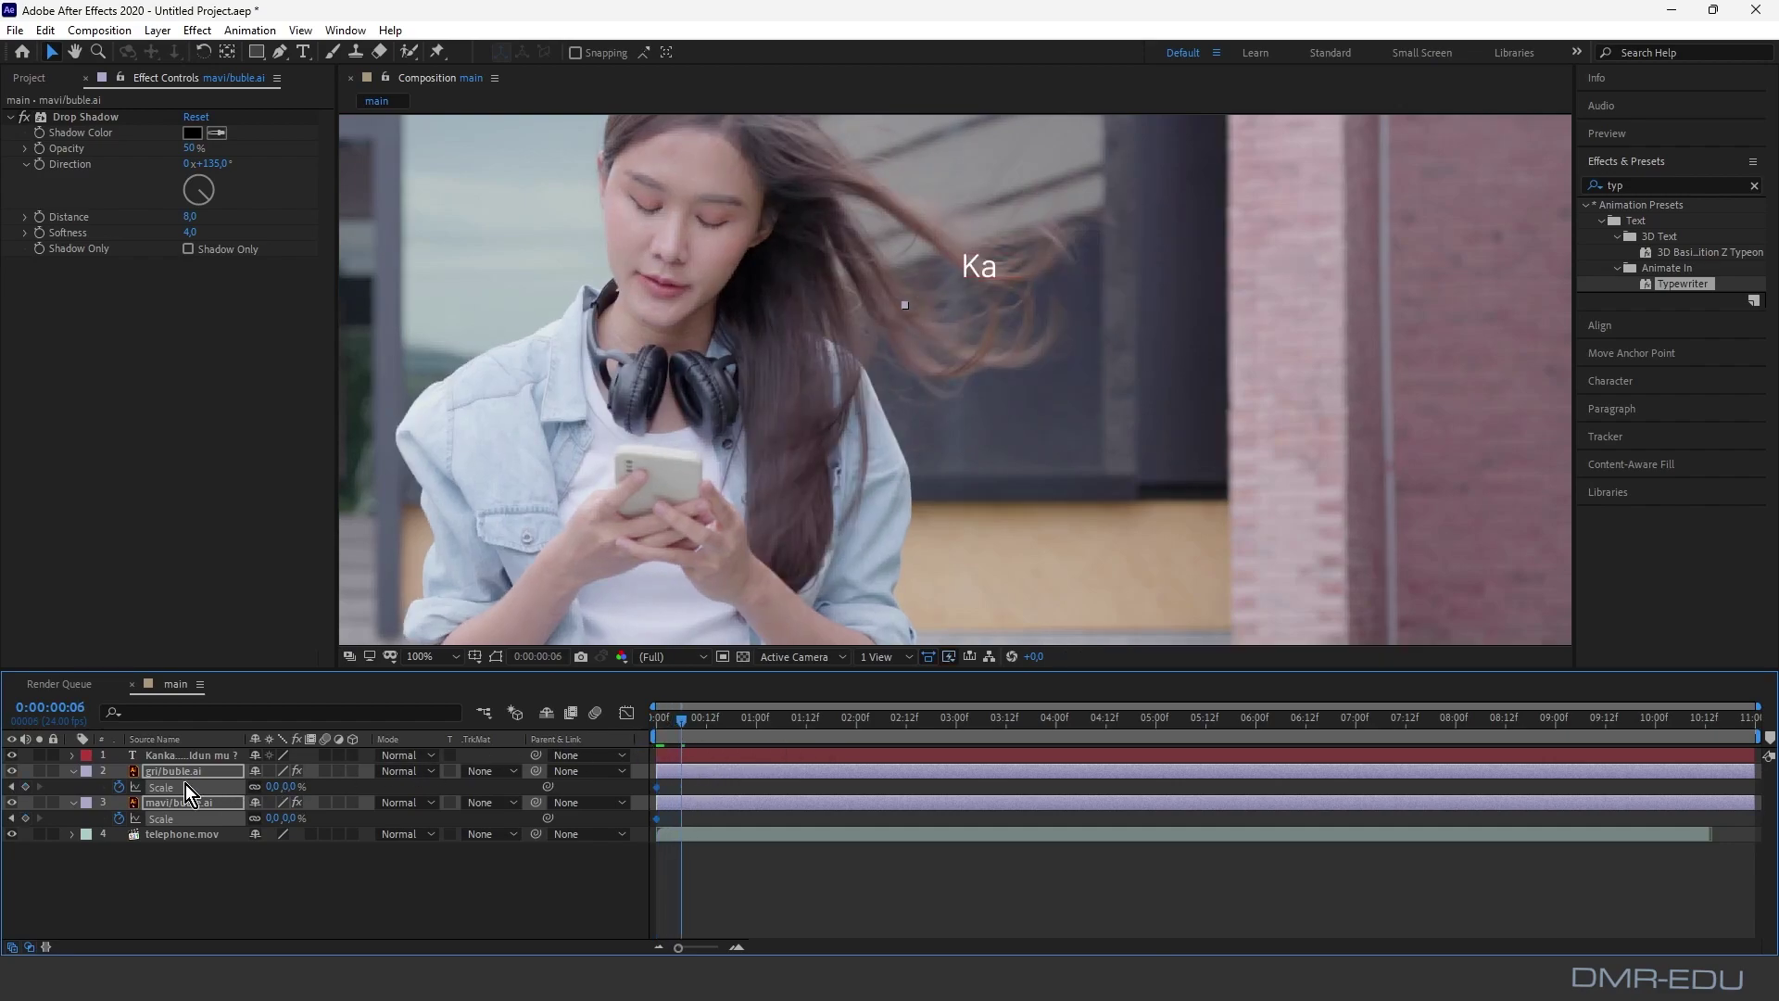
pyautogui.click(271, 786)
pyautogui.write('100')
pyautogui.press('Return')
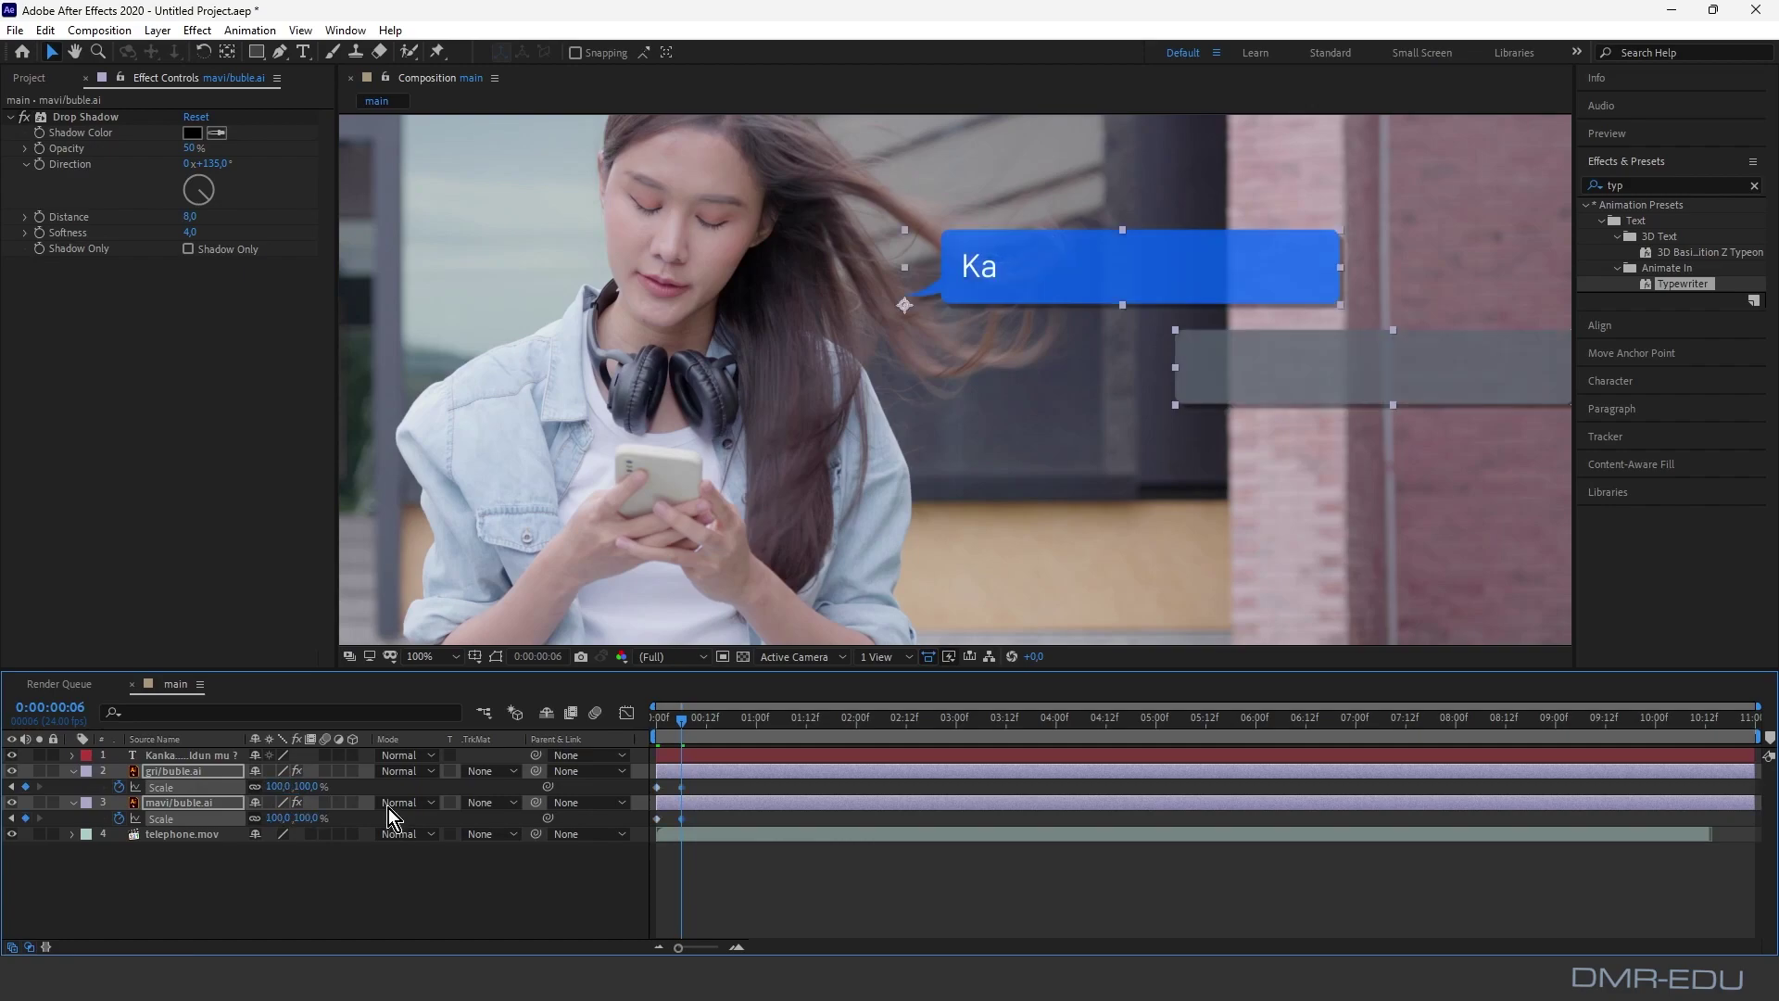
# Step: Add 110% scale keyframes to both bubble layers at frame 8 as an overshoot
pyautogui.moveTo(682, 724); pyautogui.dragTo(691, 725)
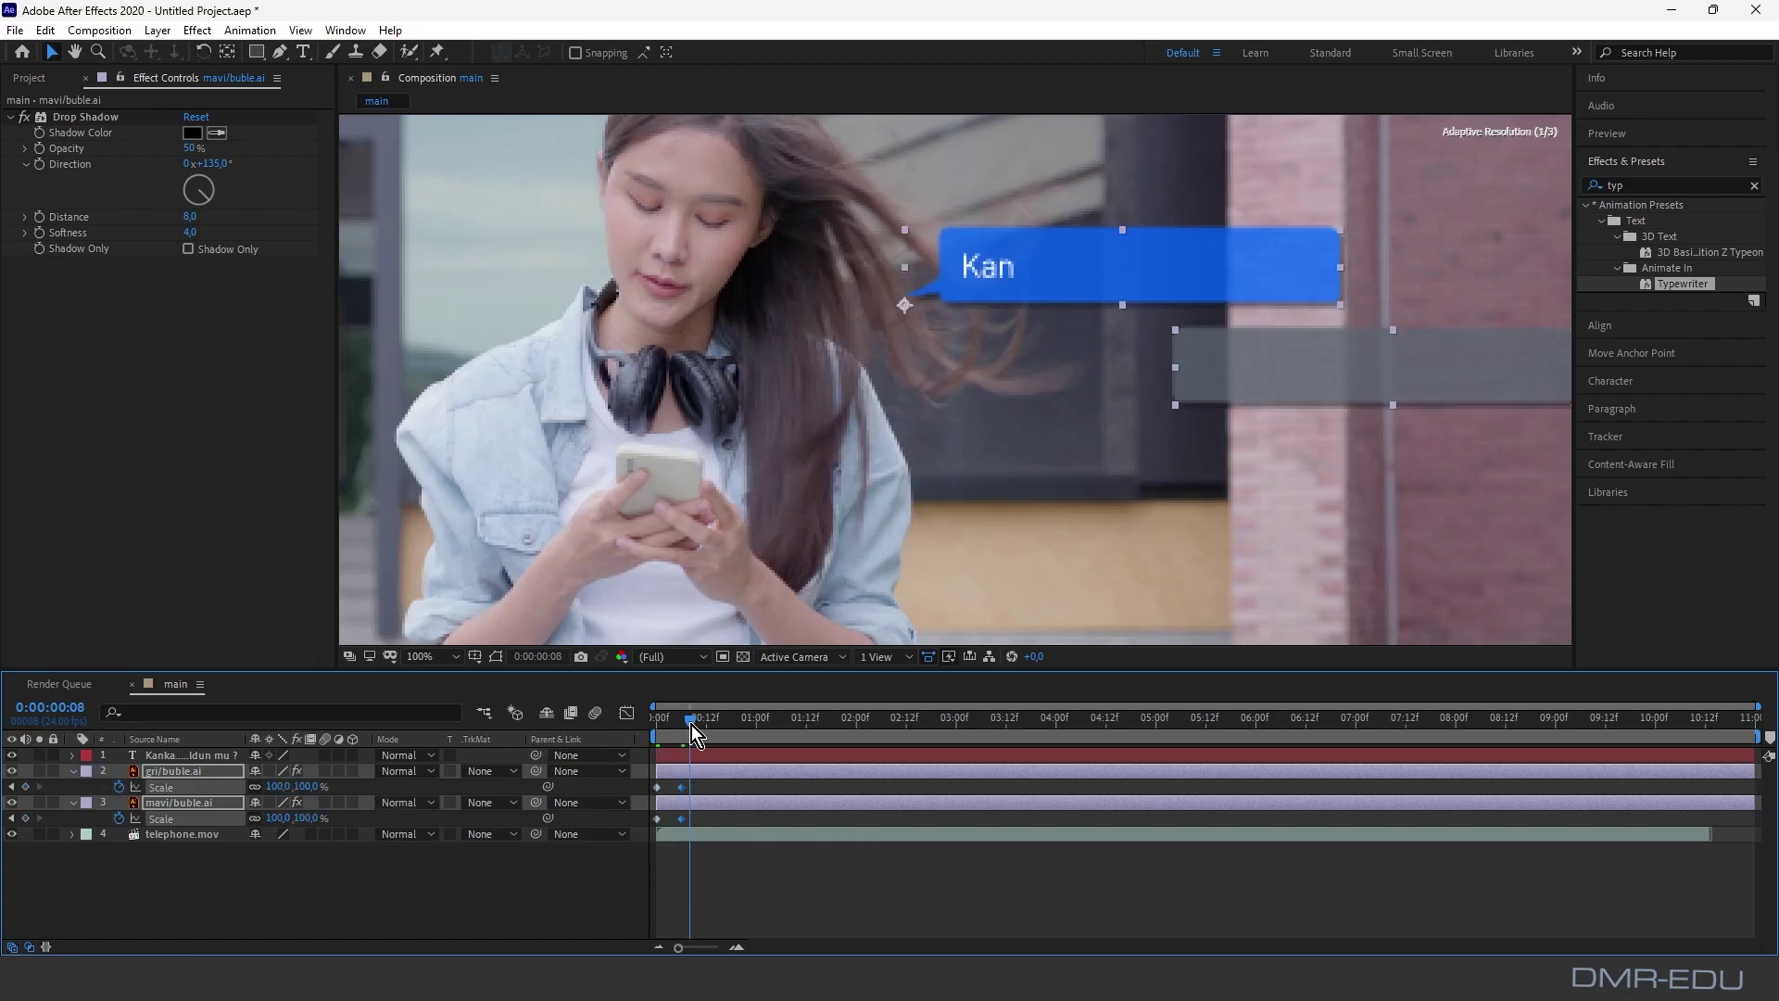
pyautogui.click(278, 786)
pyautogui.write('110')
pyautogui.press('Return')
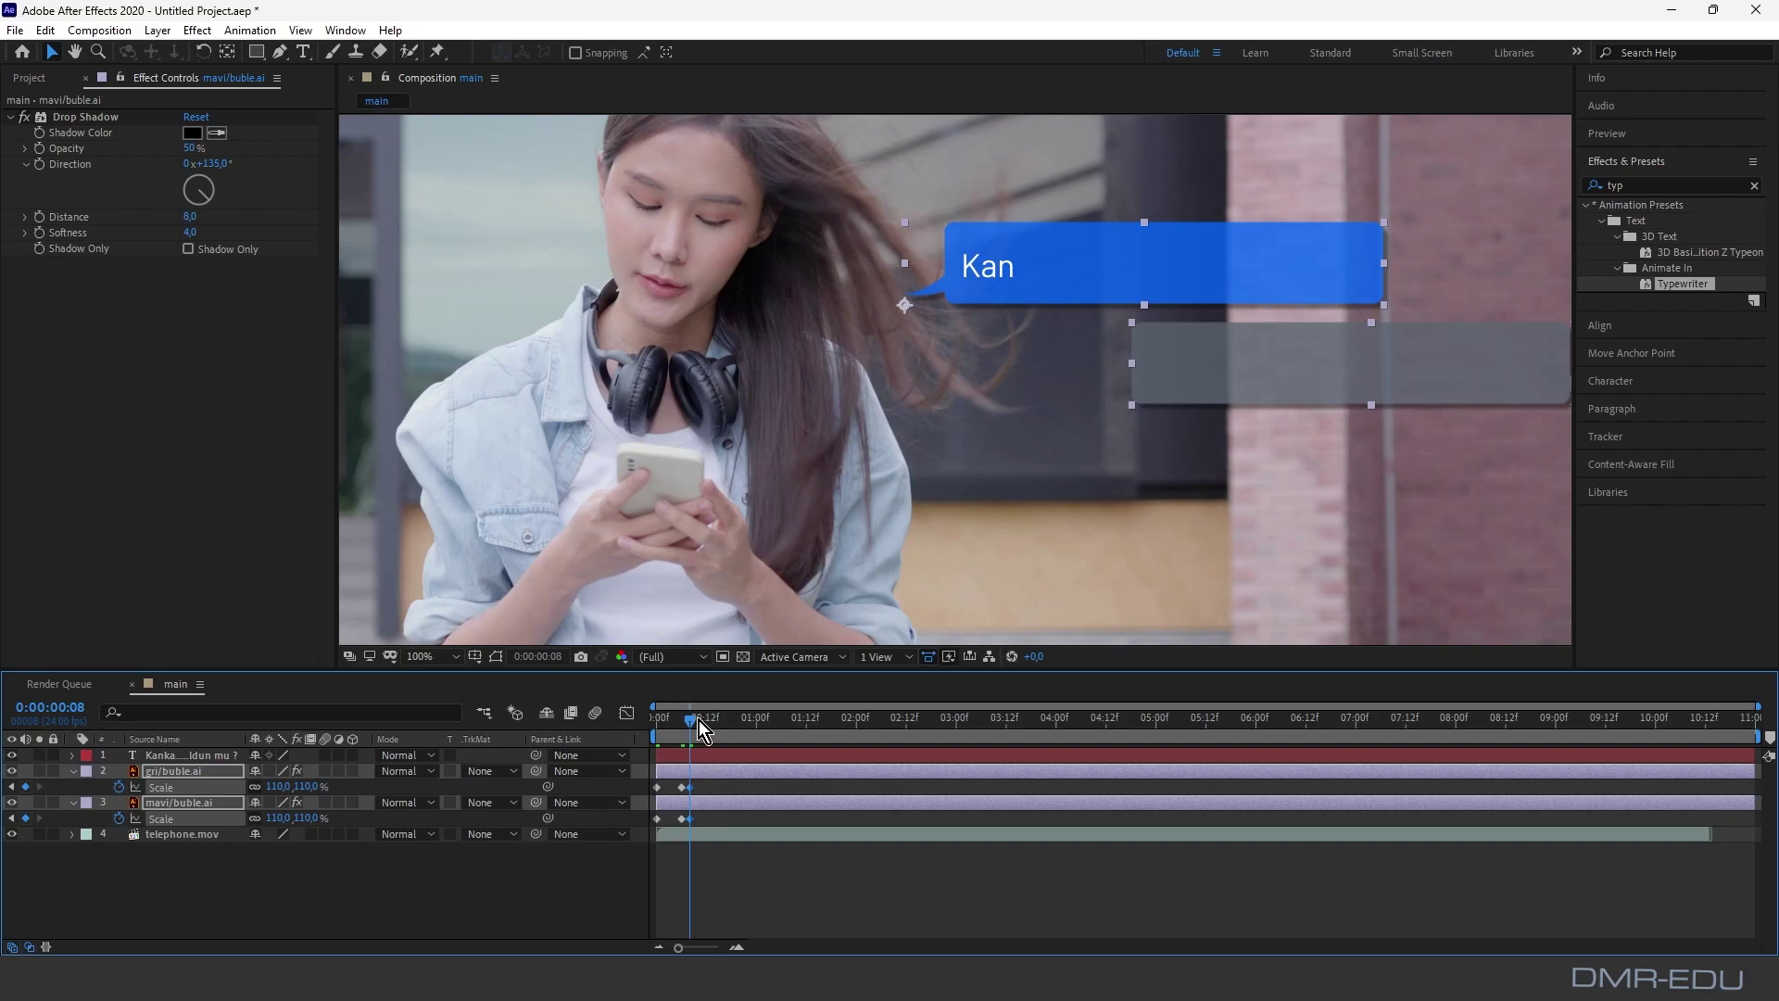
# Step: Return both bubble layers to 100% scale with keyframes at frame 10
pyautogui.moveTo(692, 719); pyautogui.dragTo(702, 719)
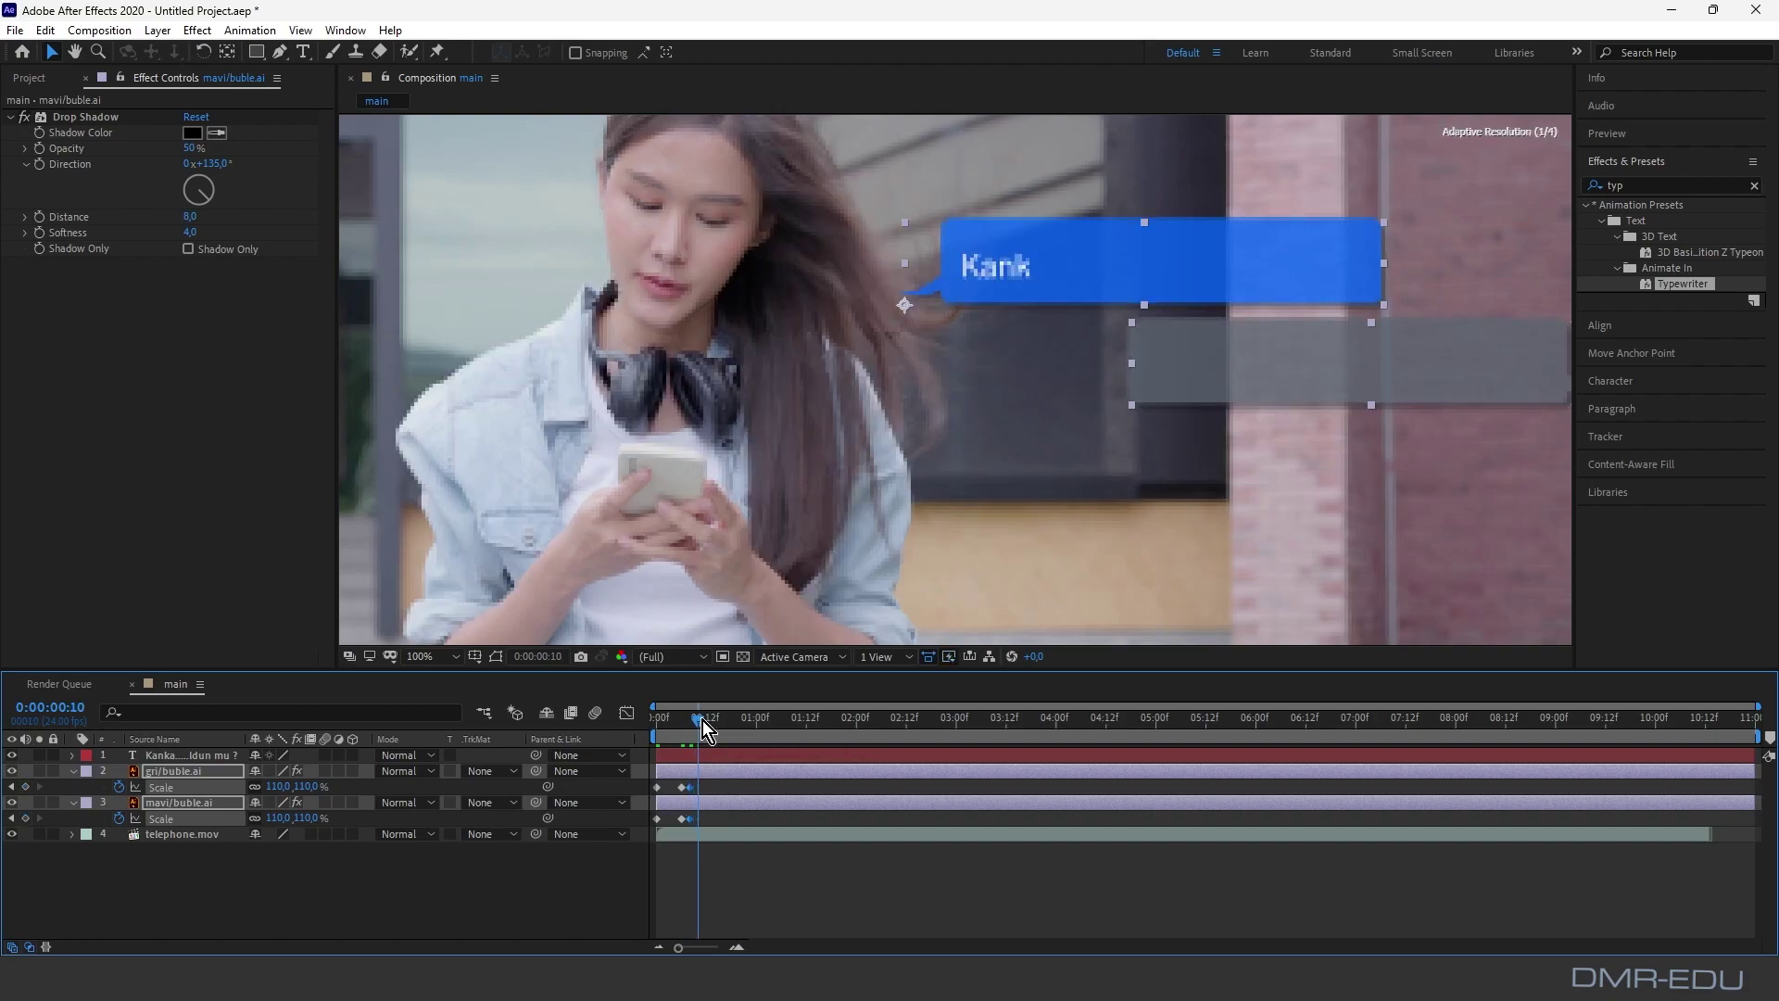
pyautogui.click(308, 786)
pyautogui.write('100')
pyautogui.press('Return')
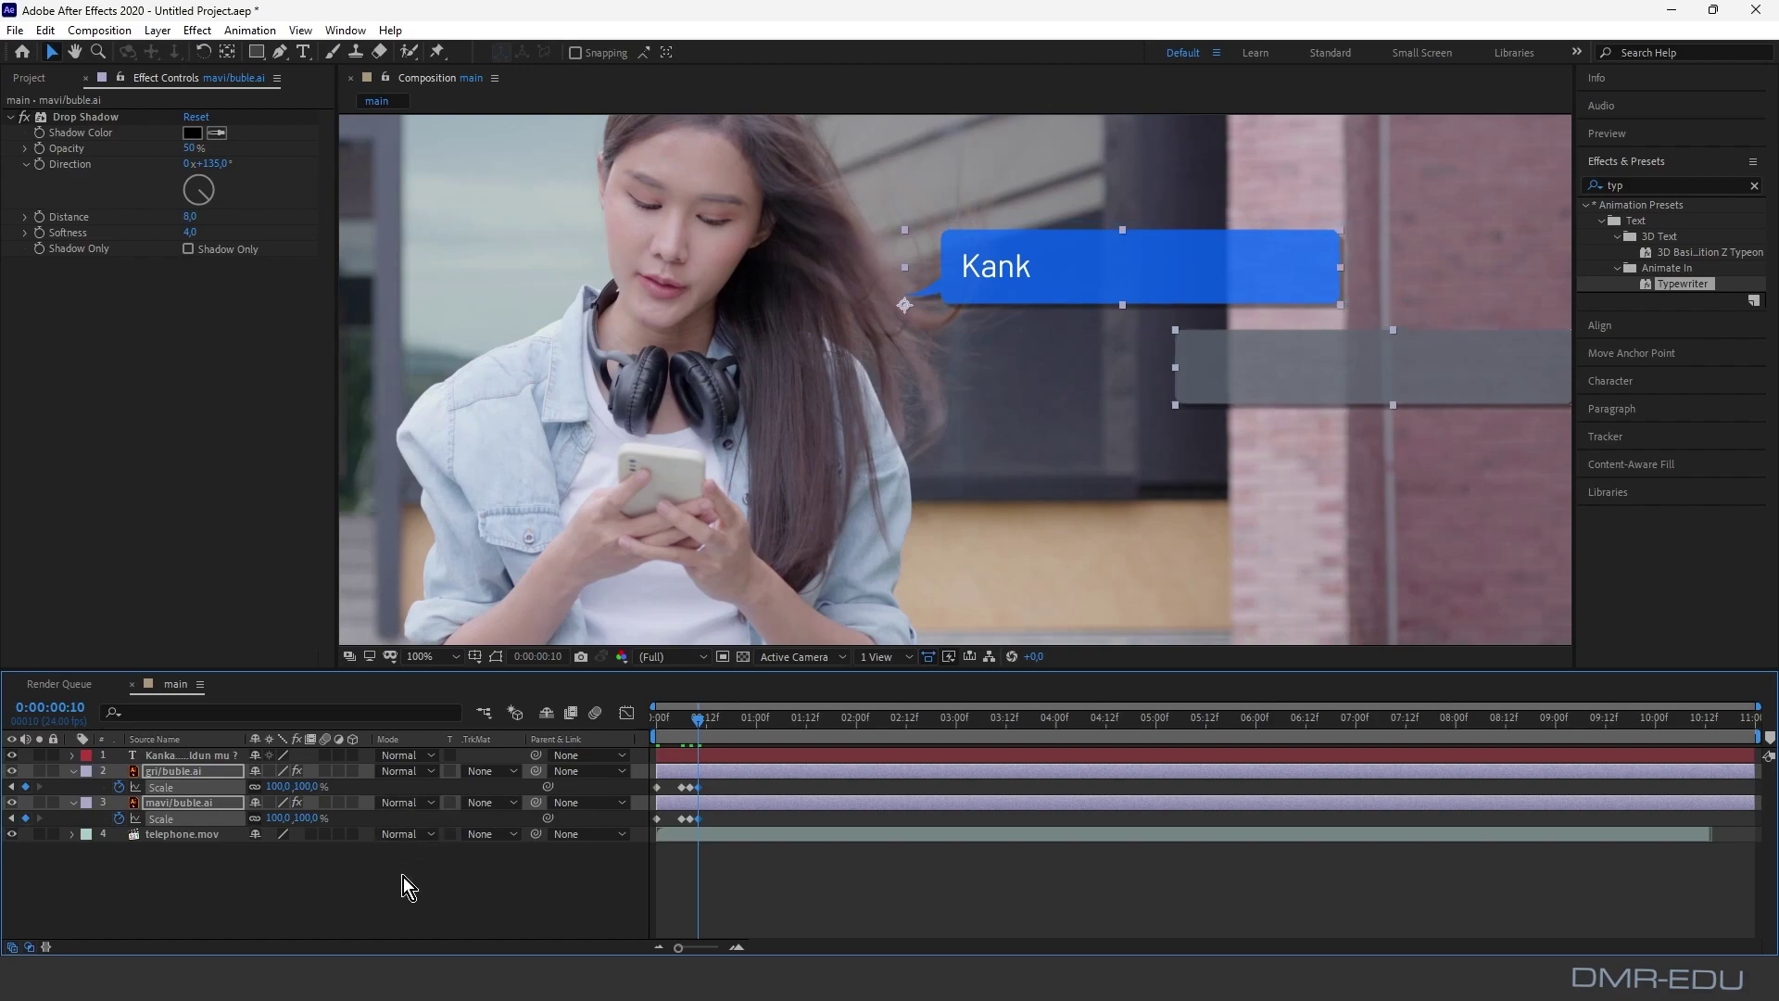
pyautogui.click(432, 892)
# Step: Apply Easy Ease to the 110% scale keyframes of the grey and blue bubble layers
pyautogui.click(691, 788)
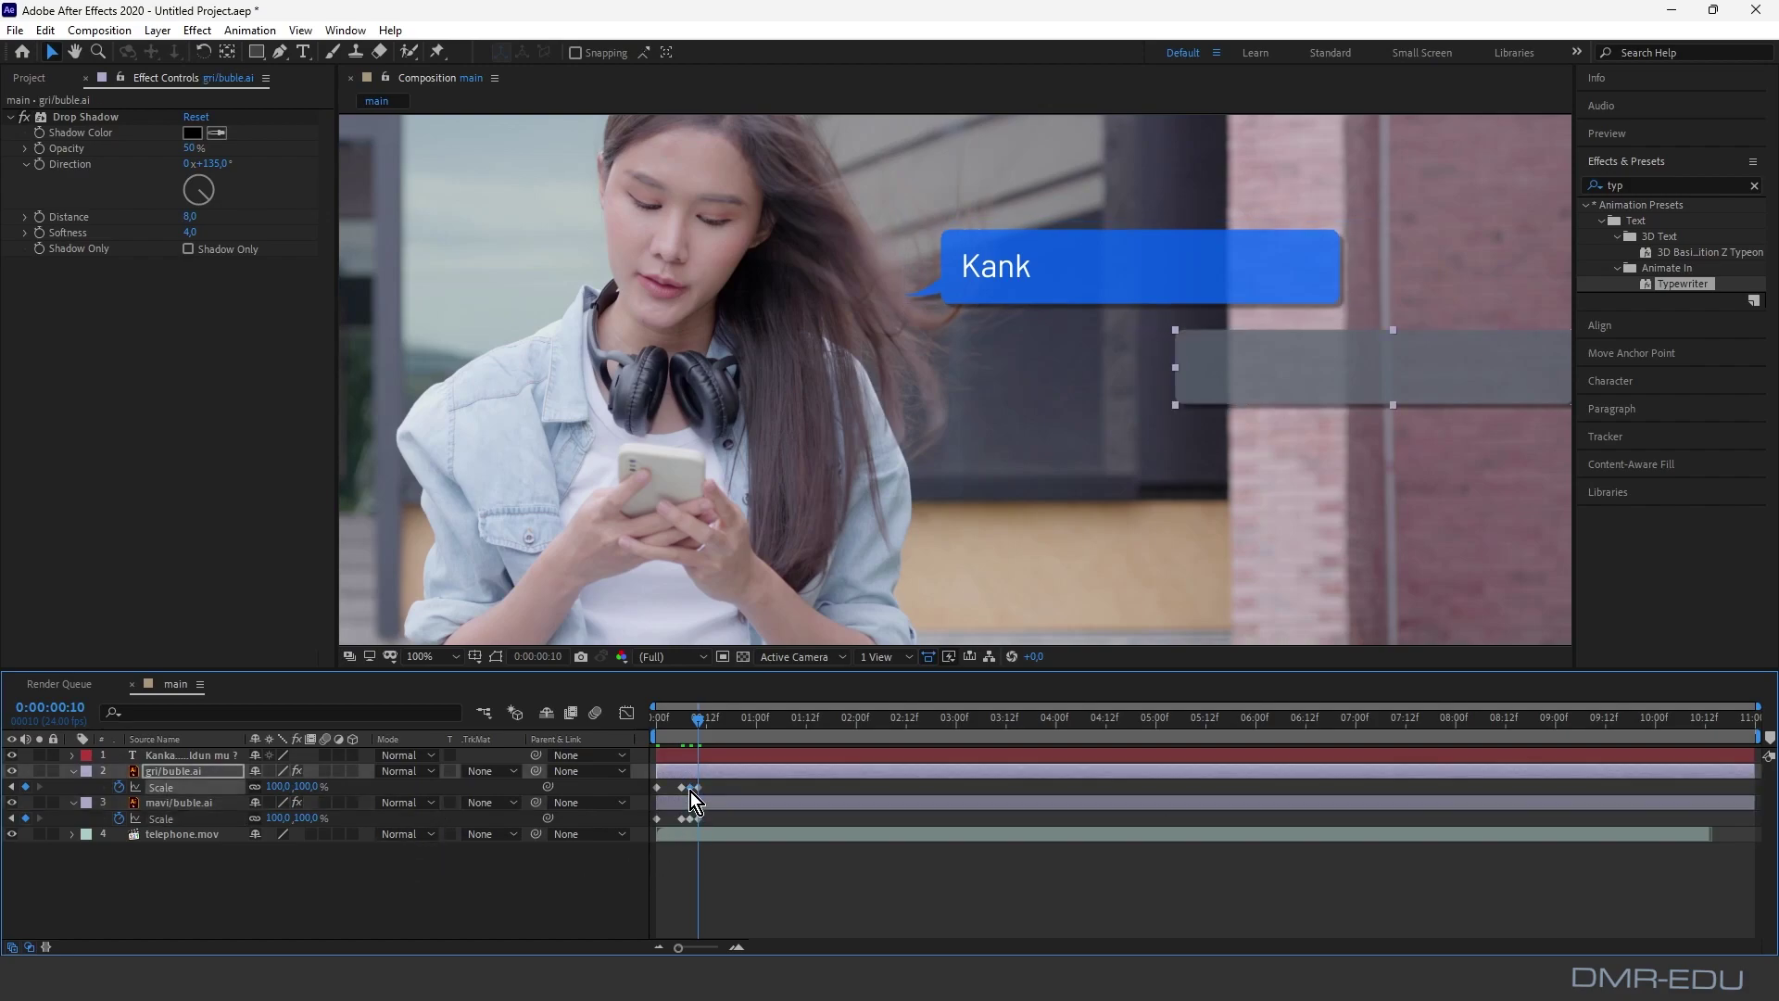
pyautogui.rightClick(691, 791)
pyautogui.moveTo(782, 778)
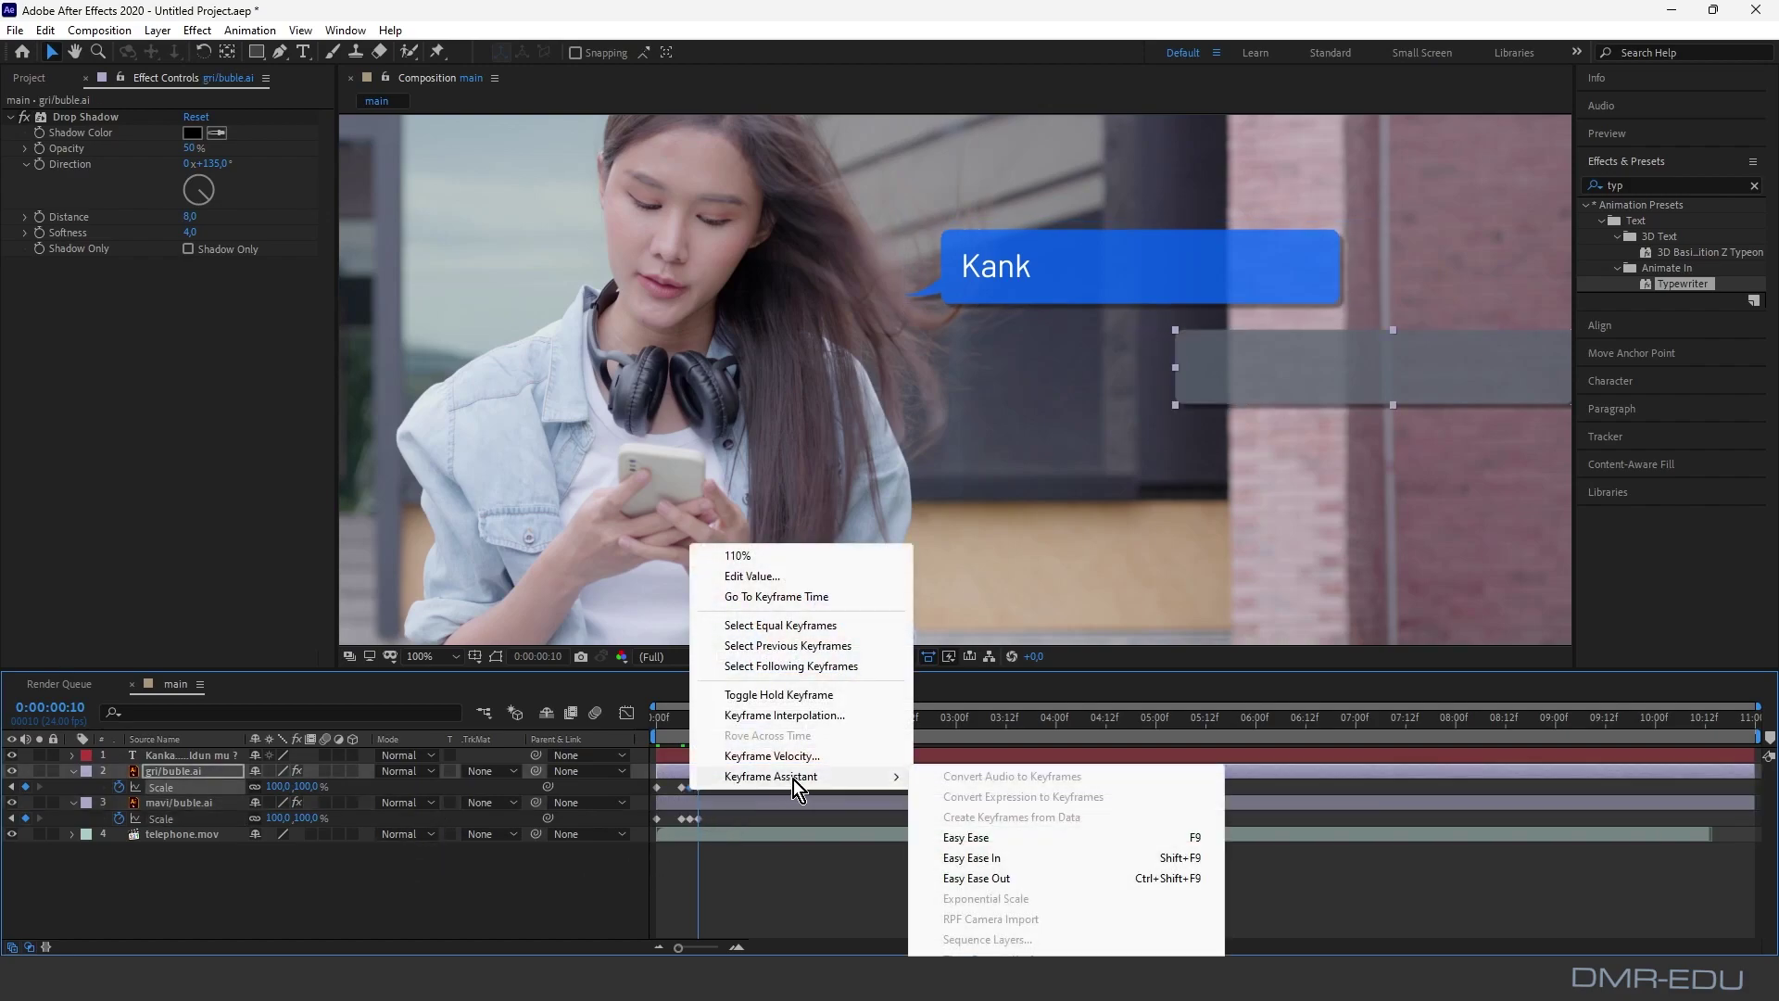
pyautogui.click(963, 836)
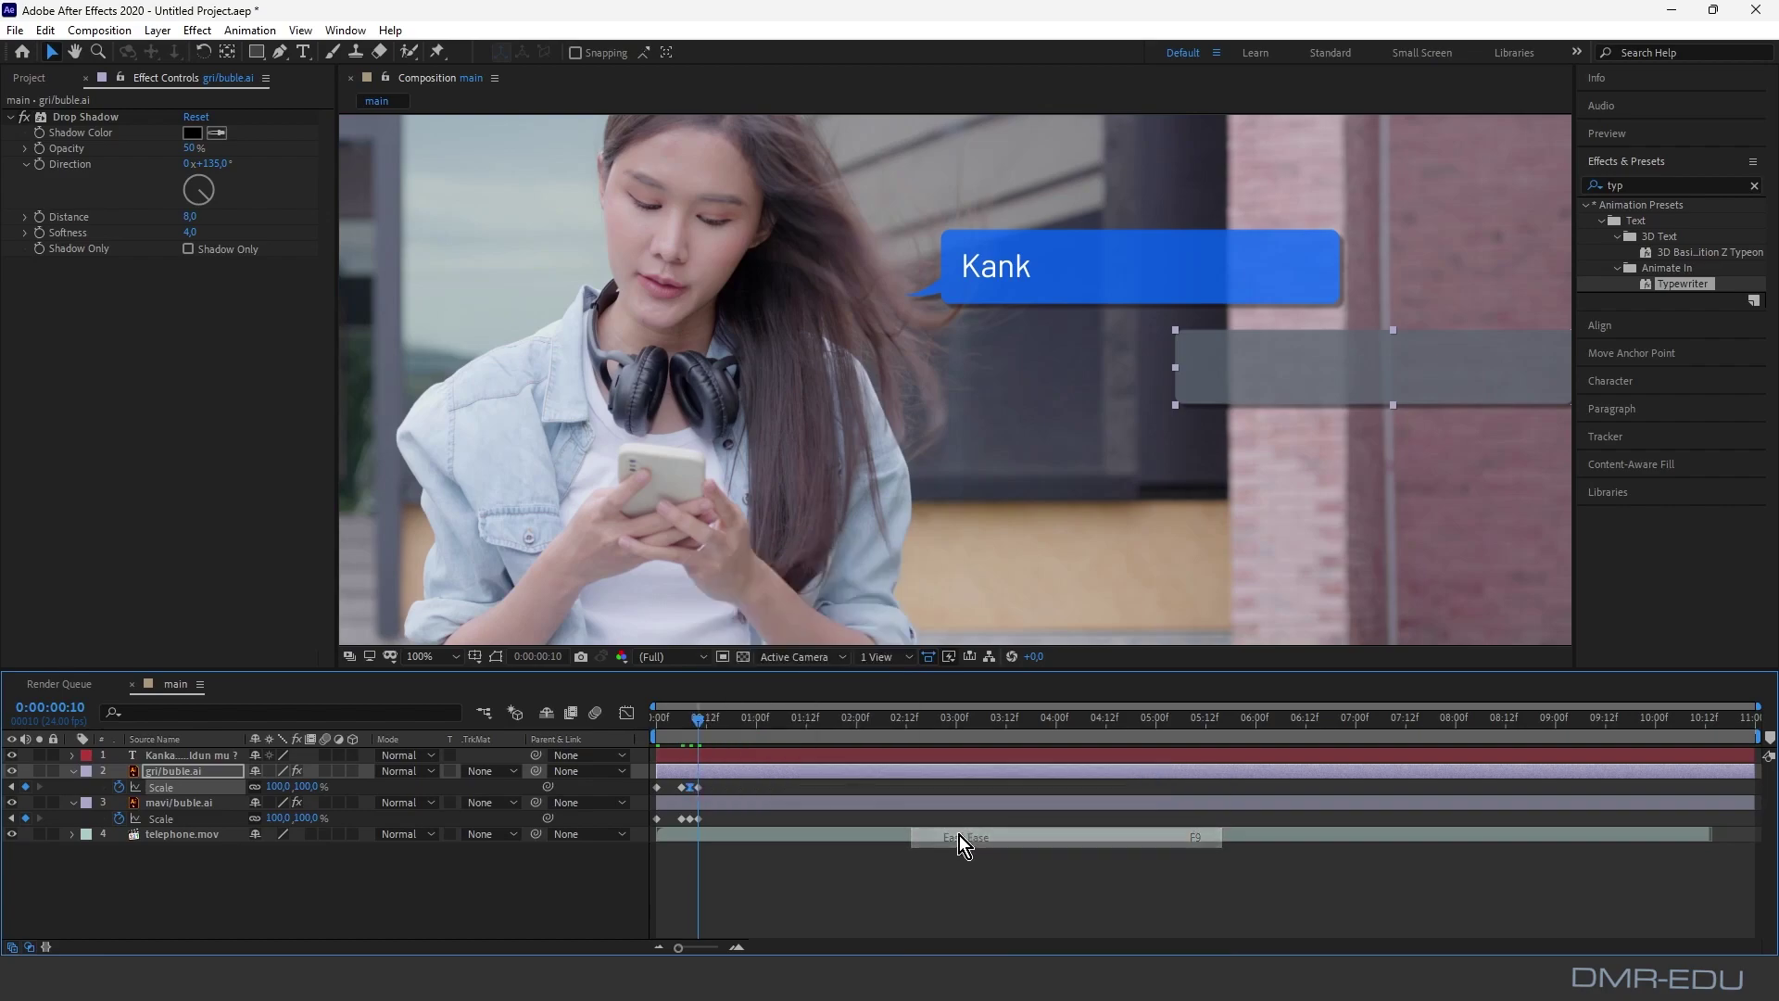
pyautogui.click(693, 820)
pyautogui.rightClick(693, 820)
pyautogui.moveTo(767, 808)
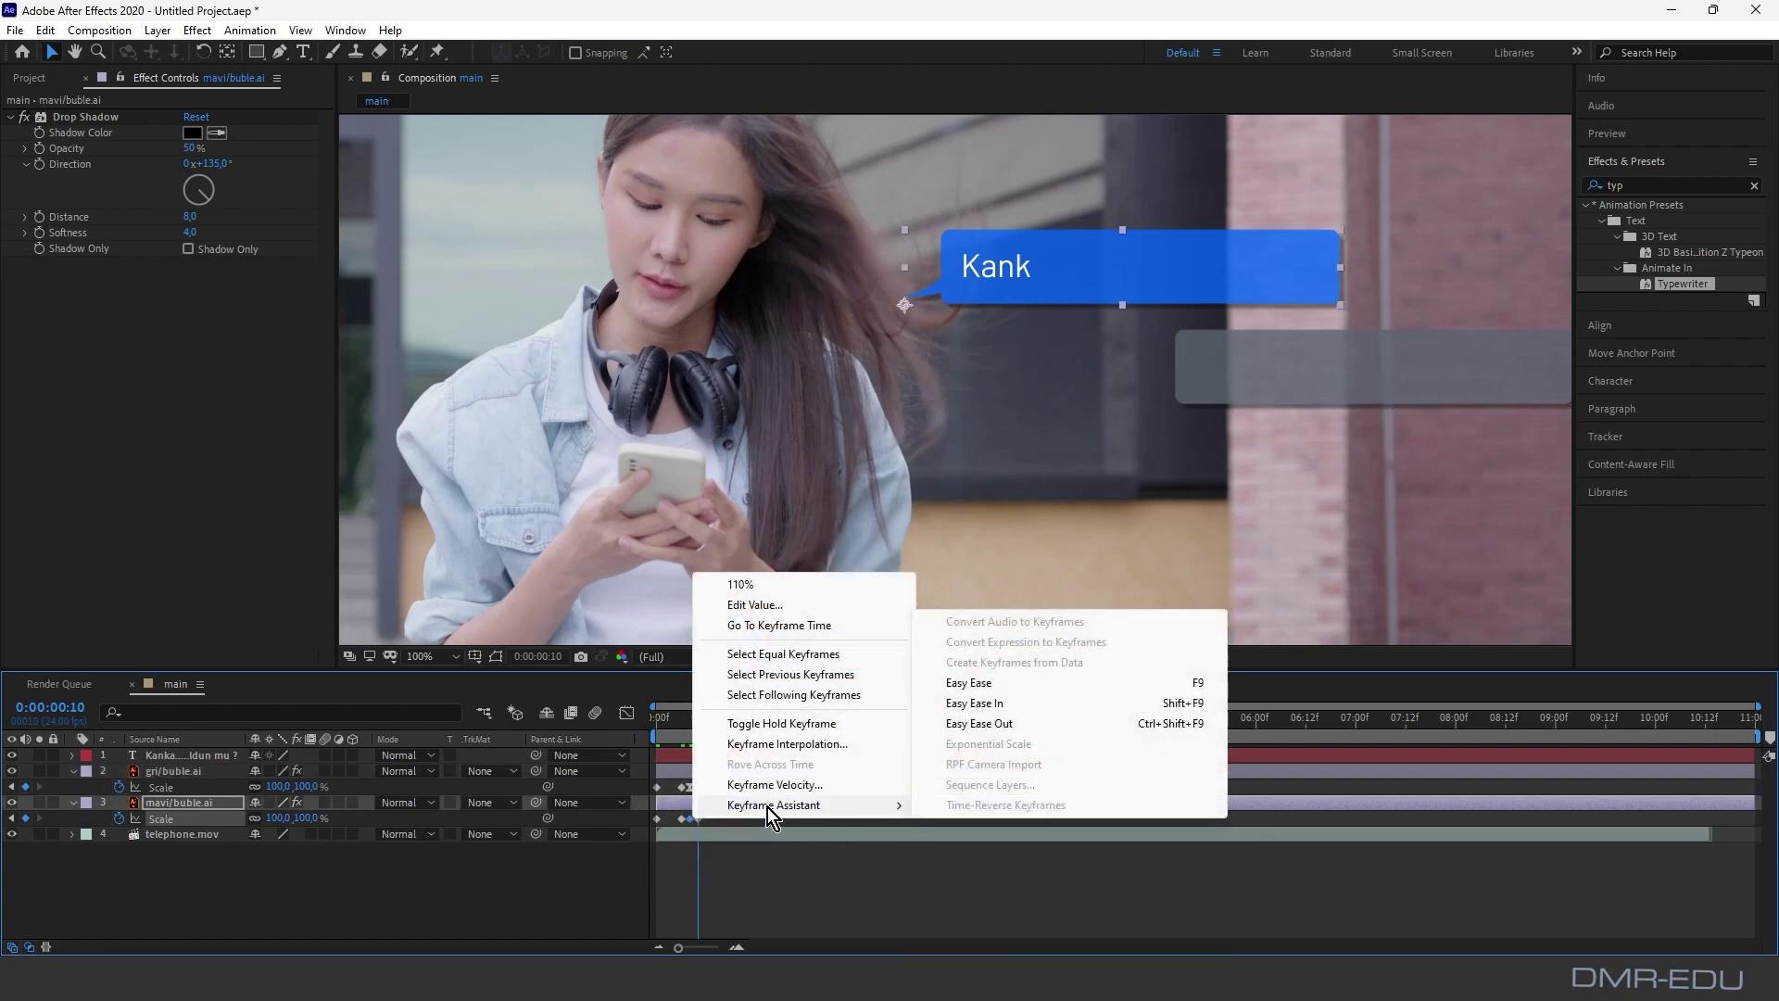
pyautogui.click(968, 683)
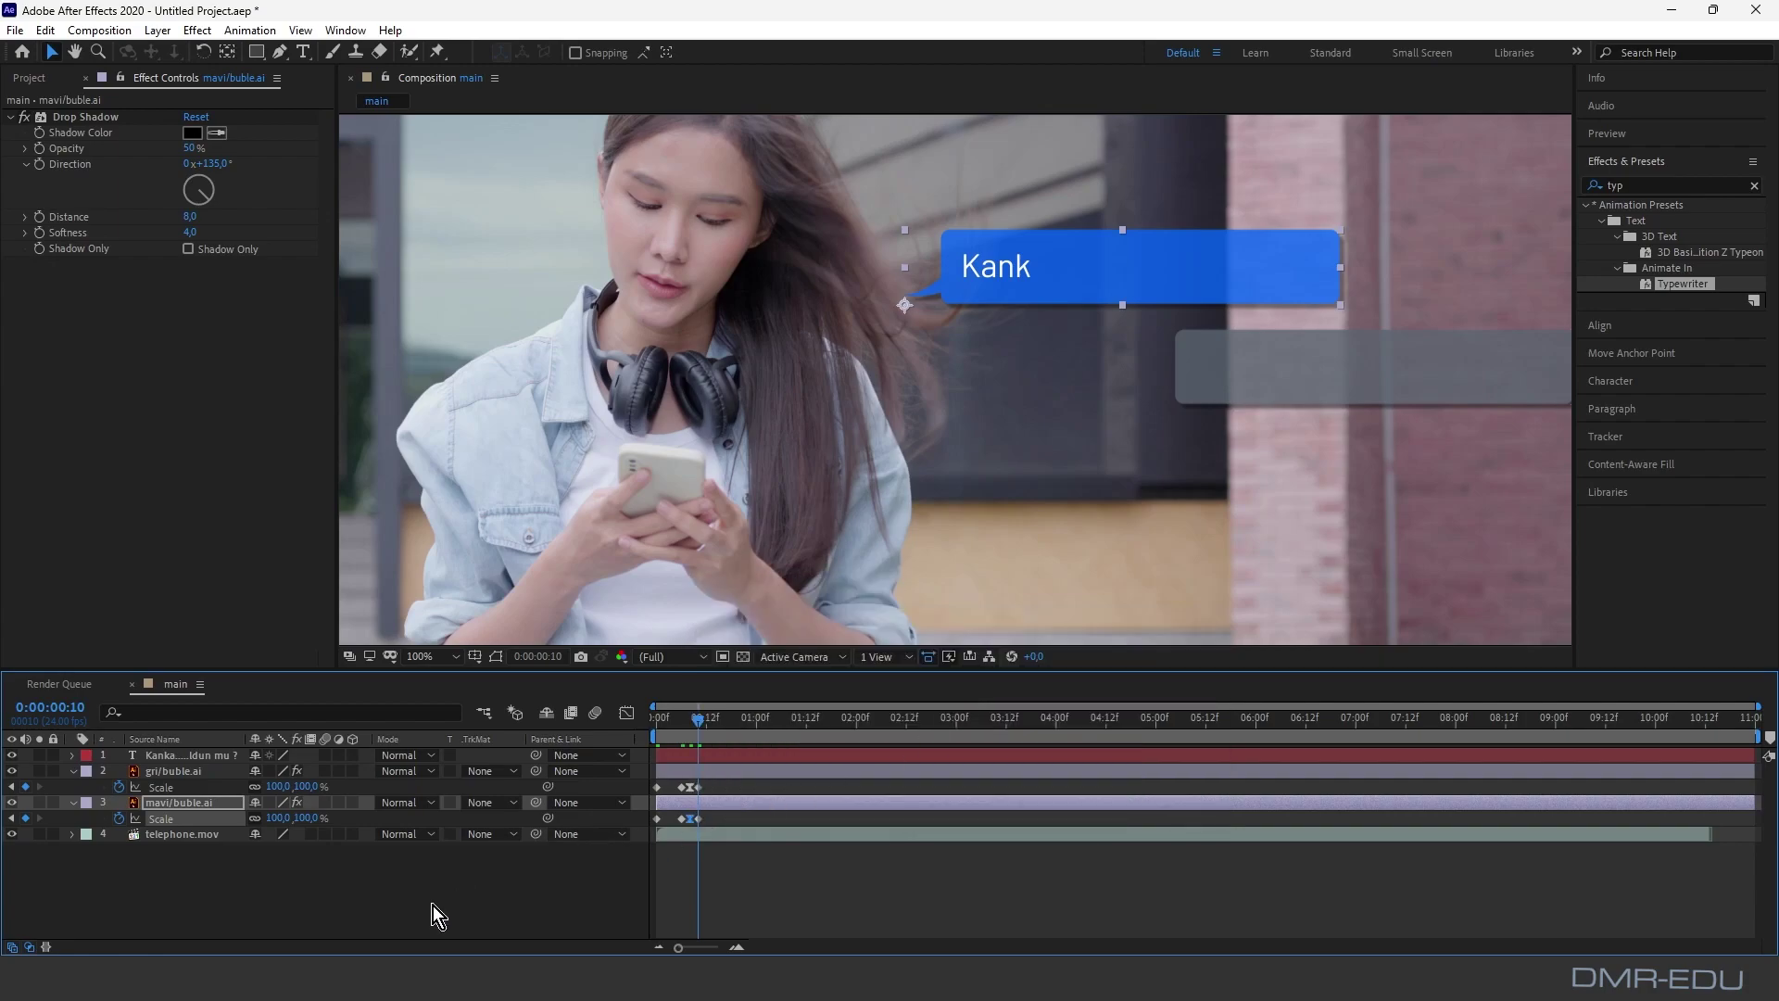
pyautogui.click(435, 916)
# Step: Retime the message text's typewriter Start keyframes to begin at frame 10 and end at 0:00:01:00
pyautogui.moveTo(699, 720)
pyautogui.mouseDown()
pyautogui.moveTo(659, 720)
pyautogui.moveTo(702, 720)
pyautogui.mouseUp()
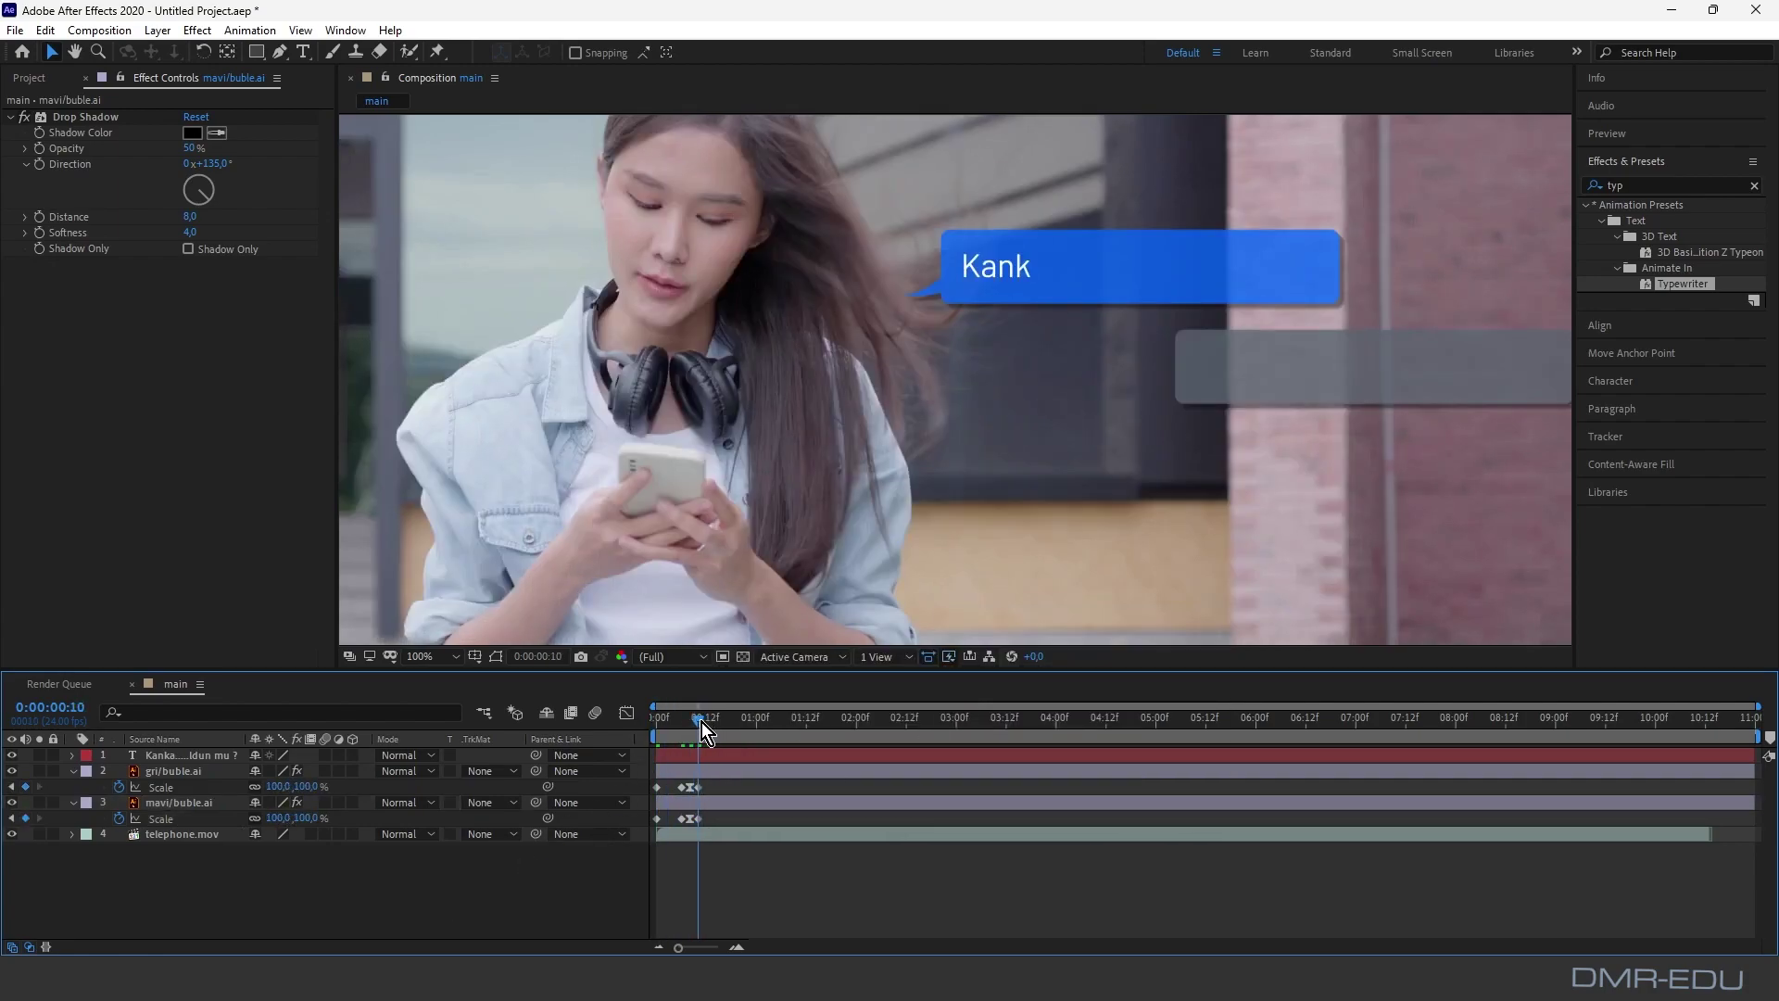
pyautogui.click(717, 758)
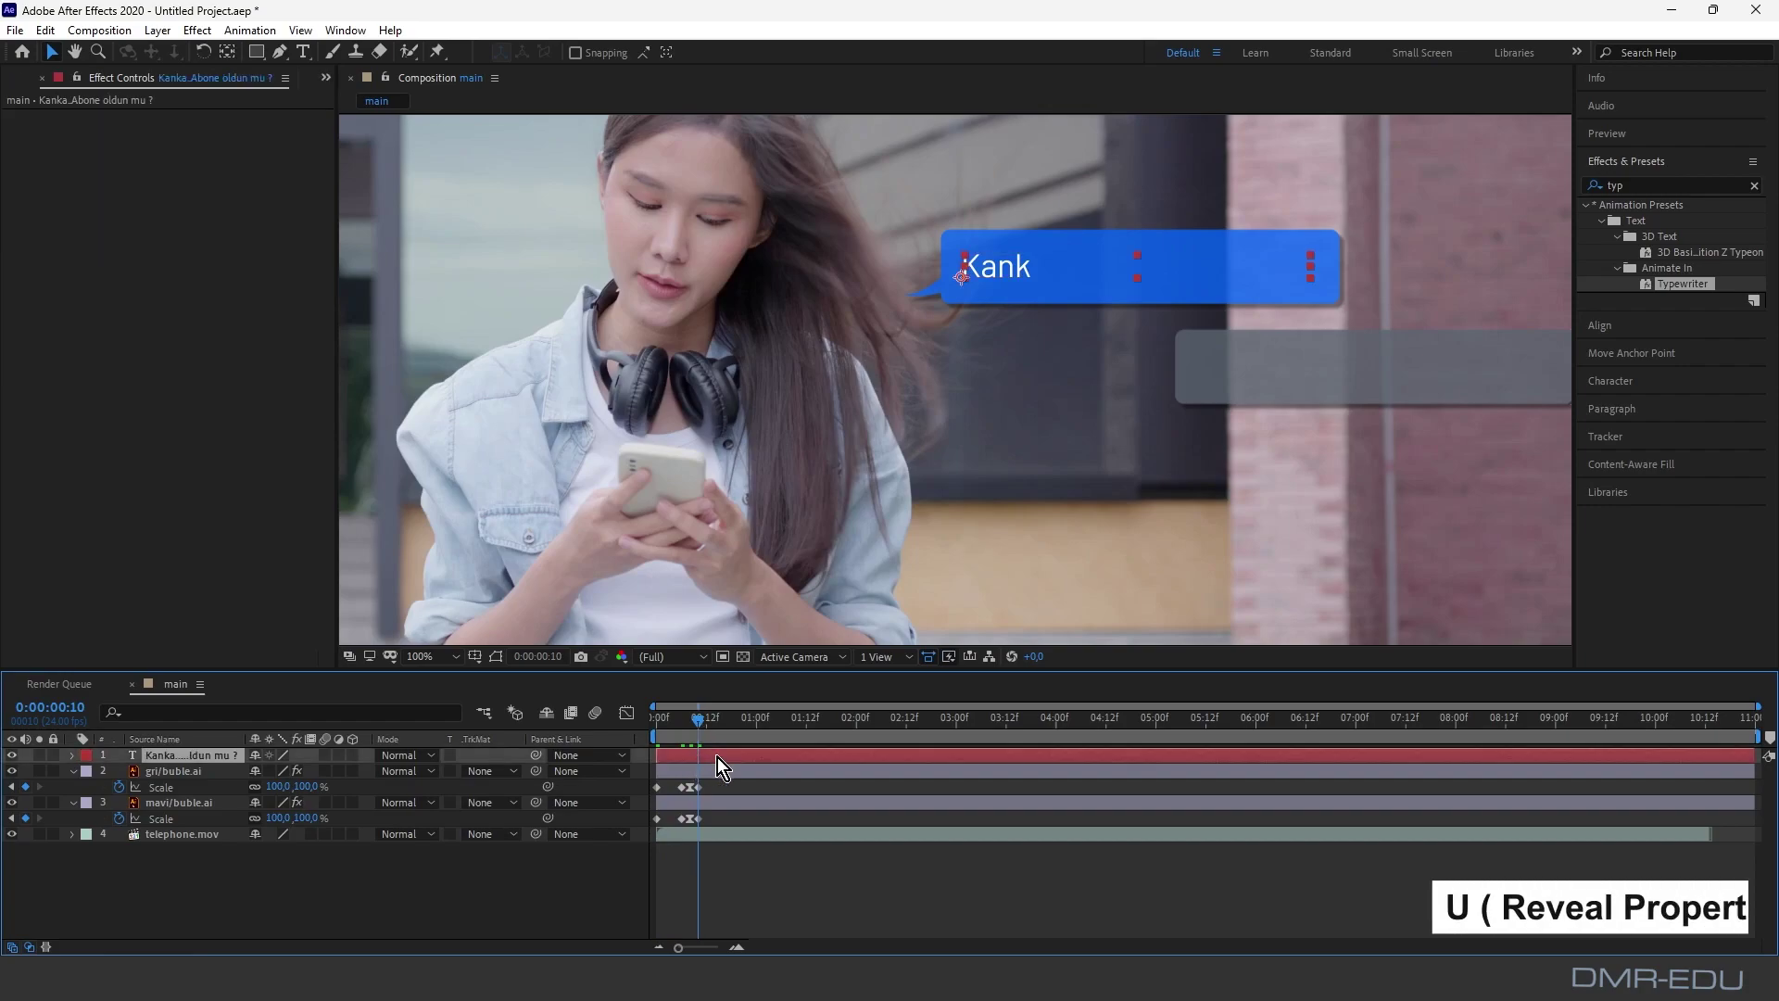
pyautogui.press('u')
pyautogui.moveTo(658, 791); pyautogui.dragTo(699, 791)
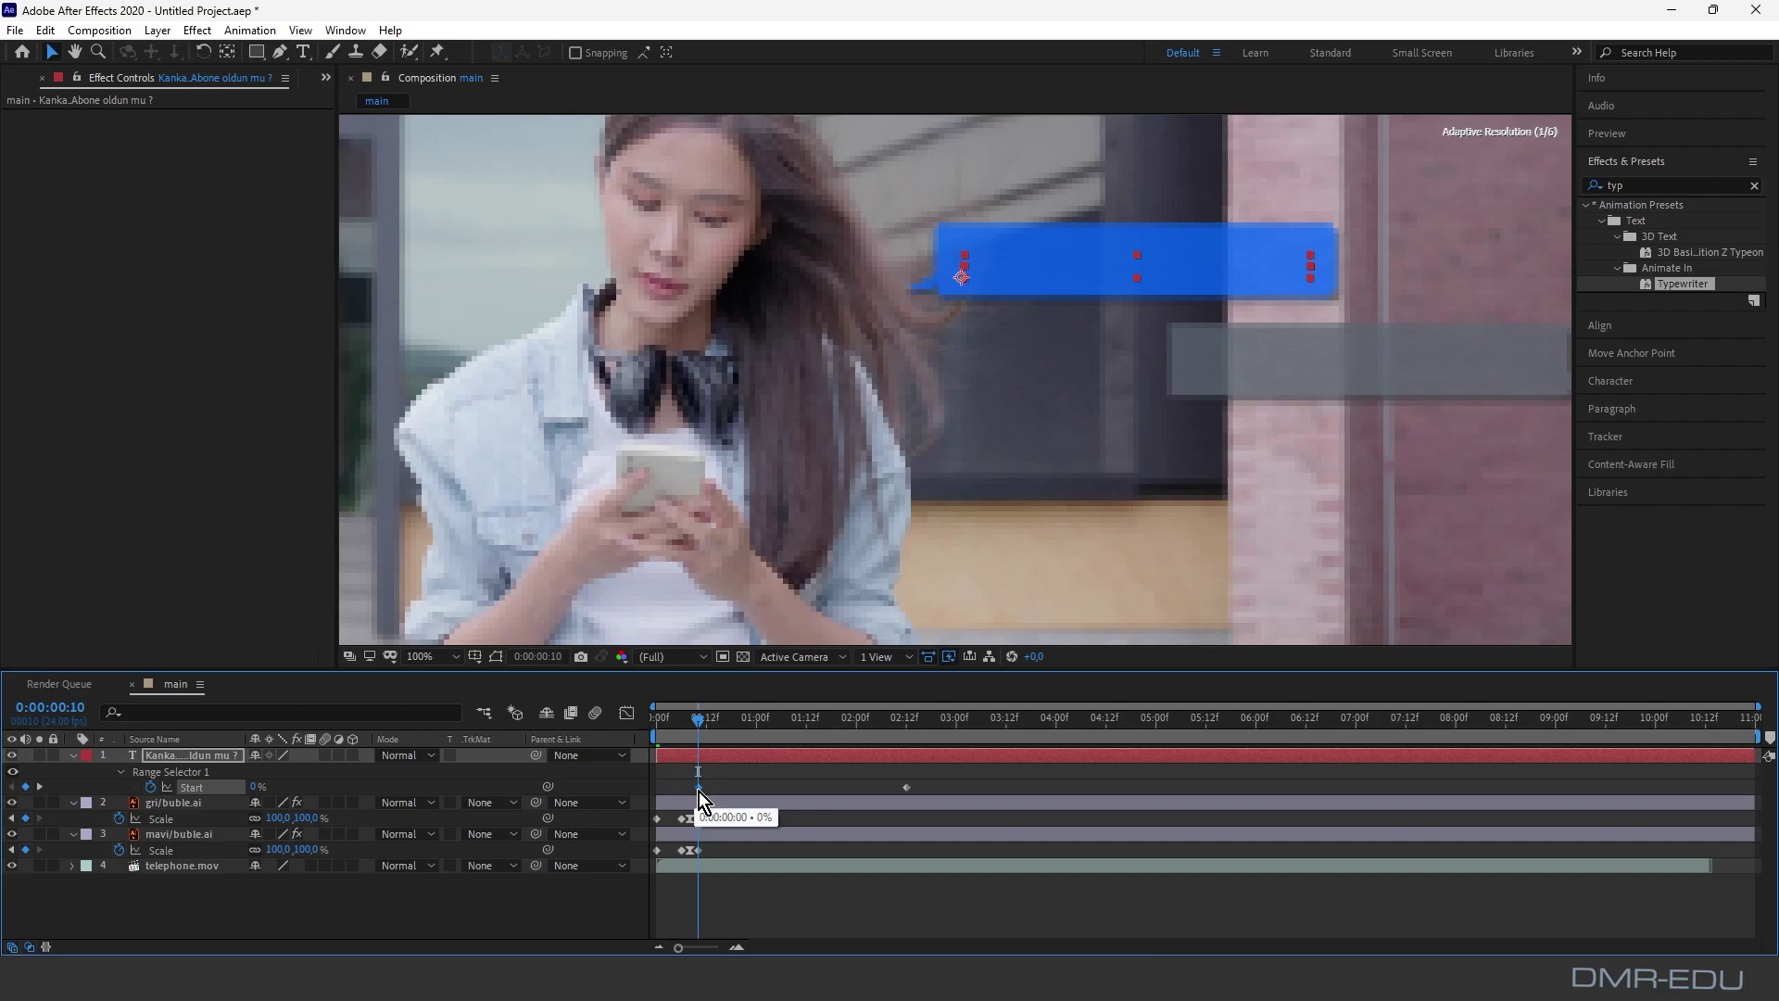
pyautogui.click(906, 789)
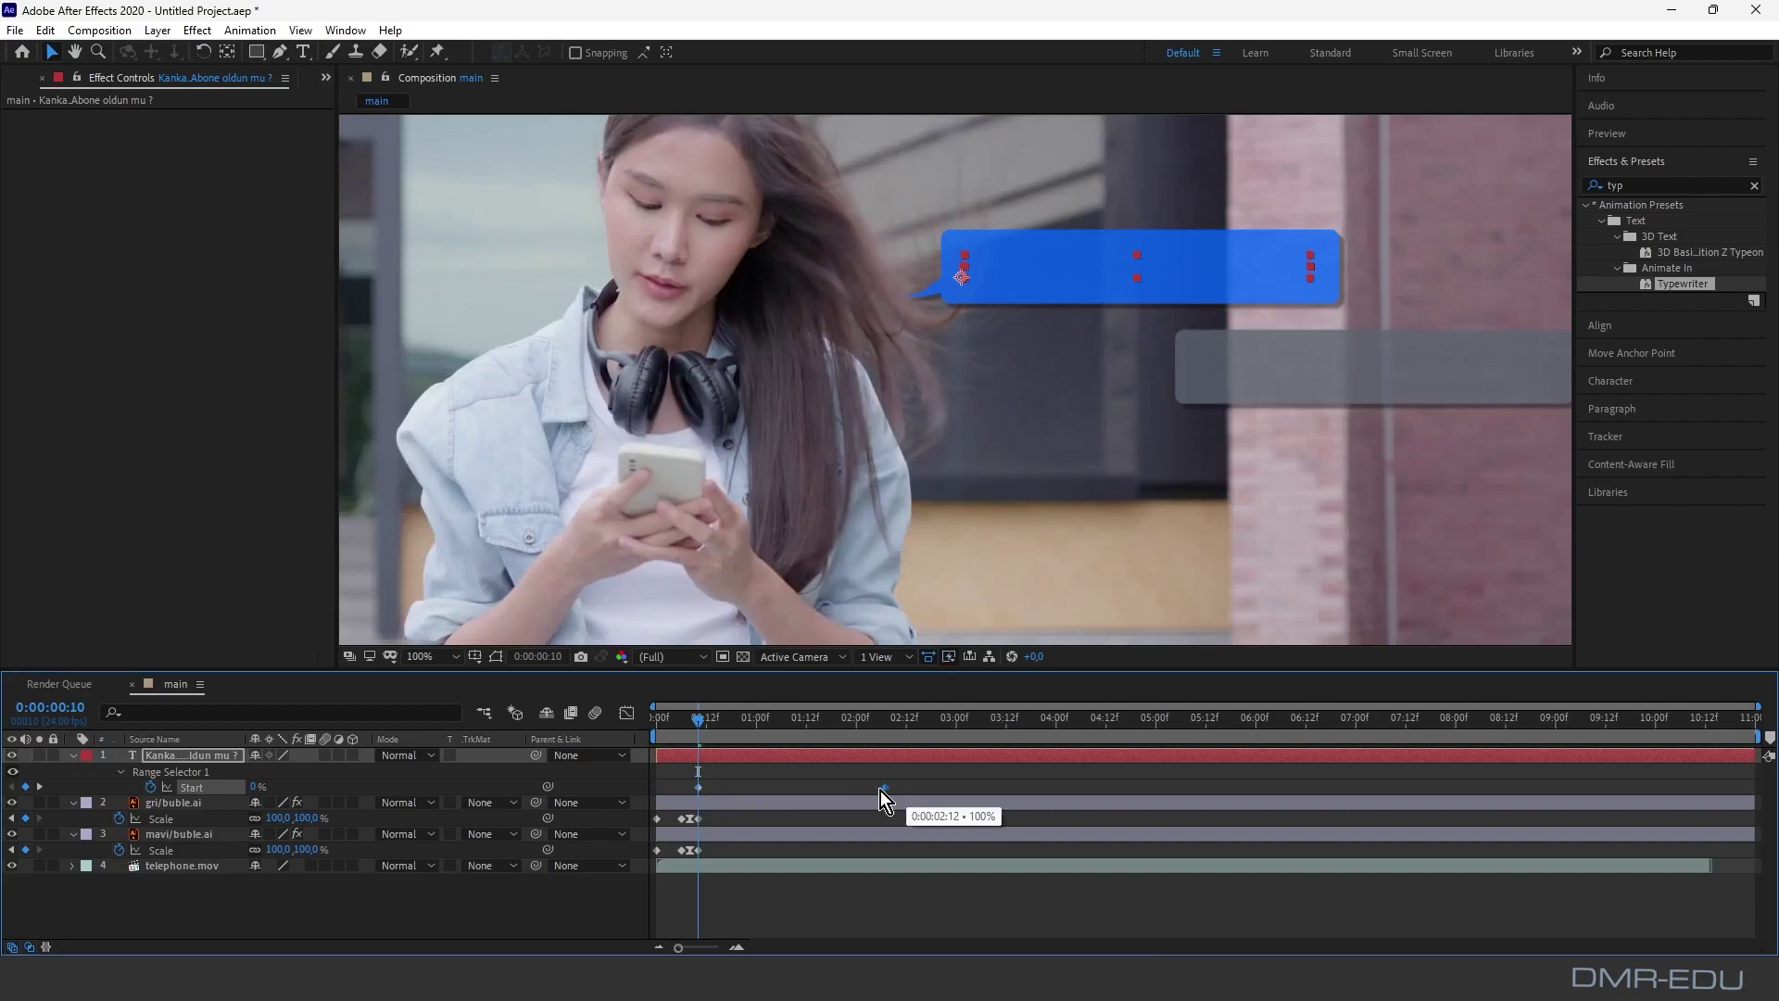
pyautogui.moveTo(765, 791); pyautogui.dragTo(757, 791)
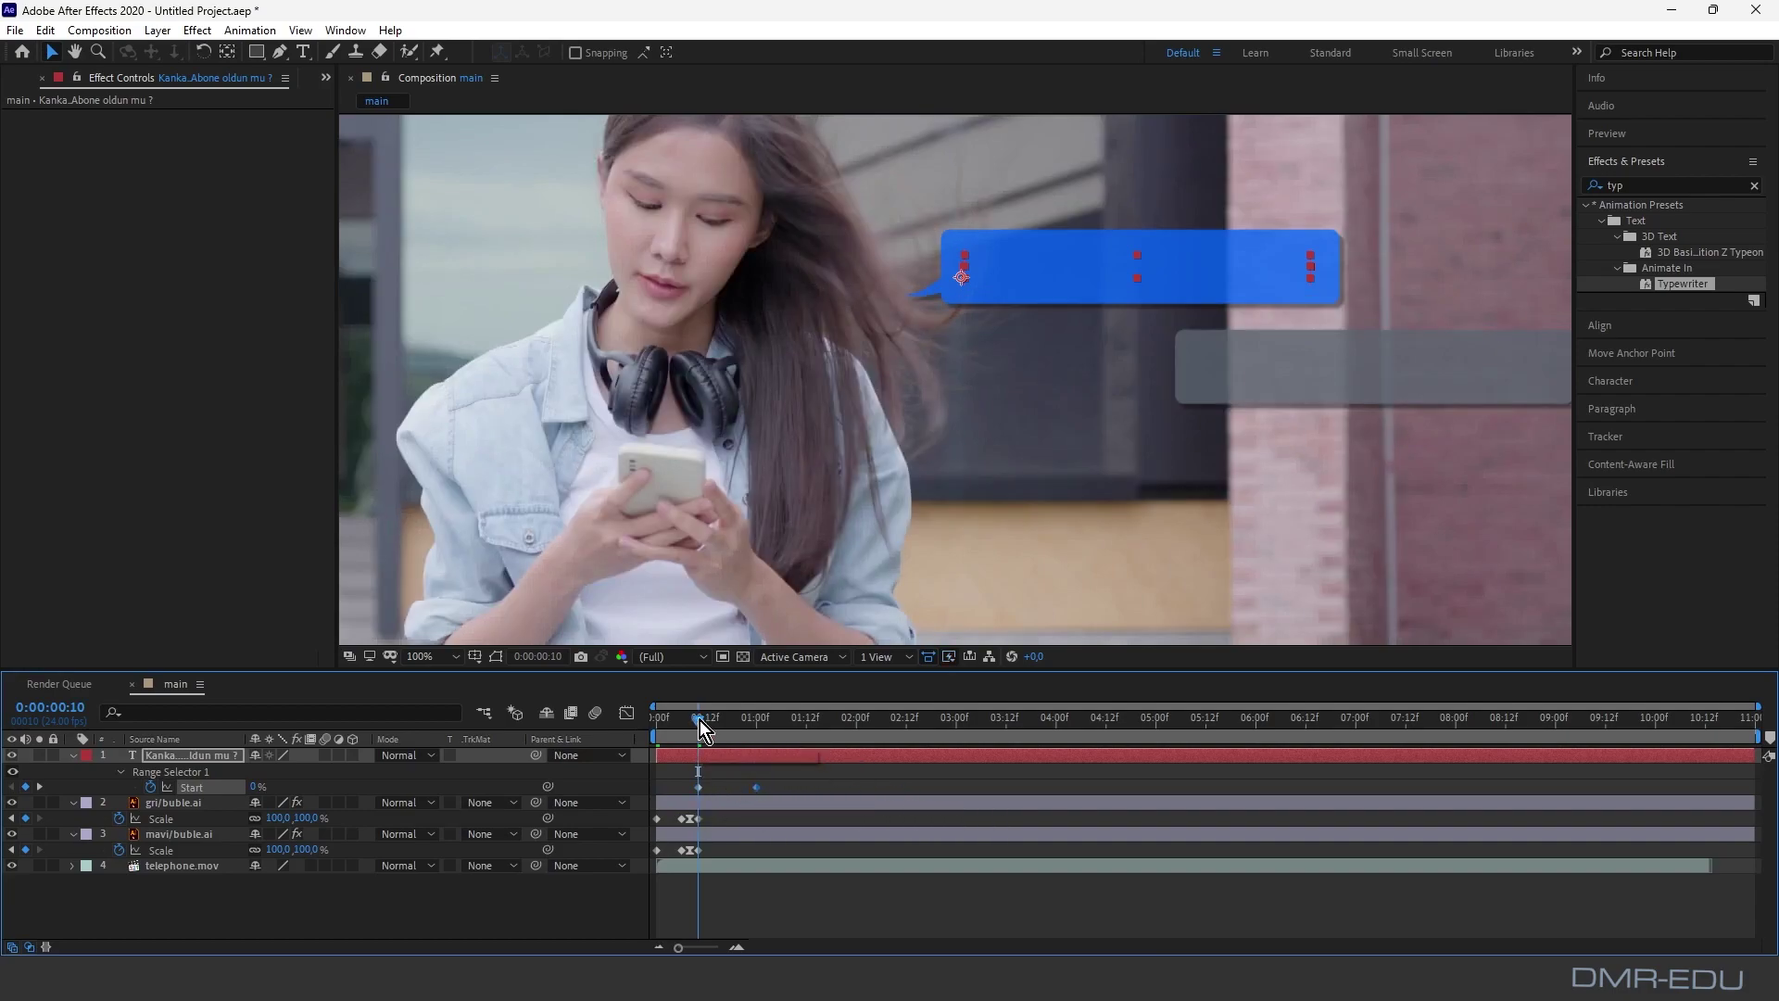
pyautogui.moveTo(699, 720); pyautogui.dragTo(758, 719)
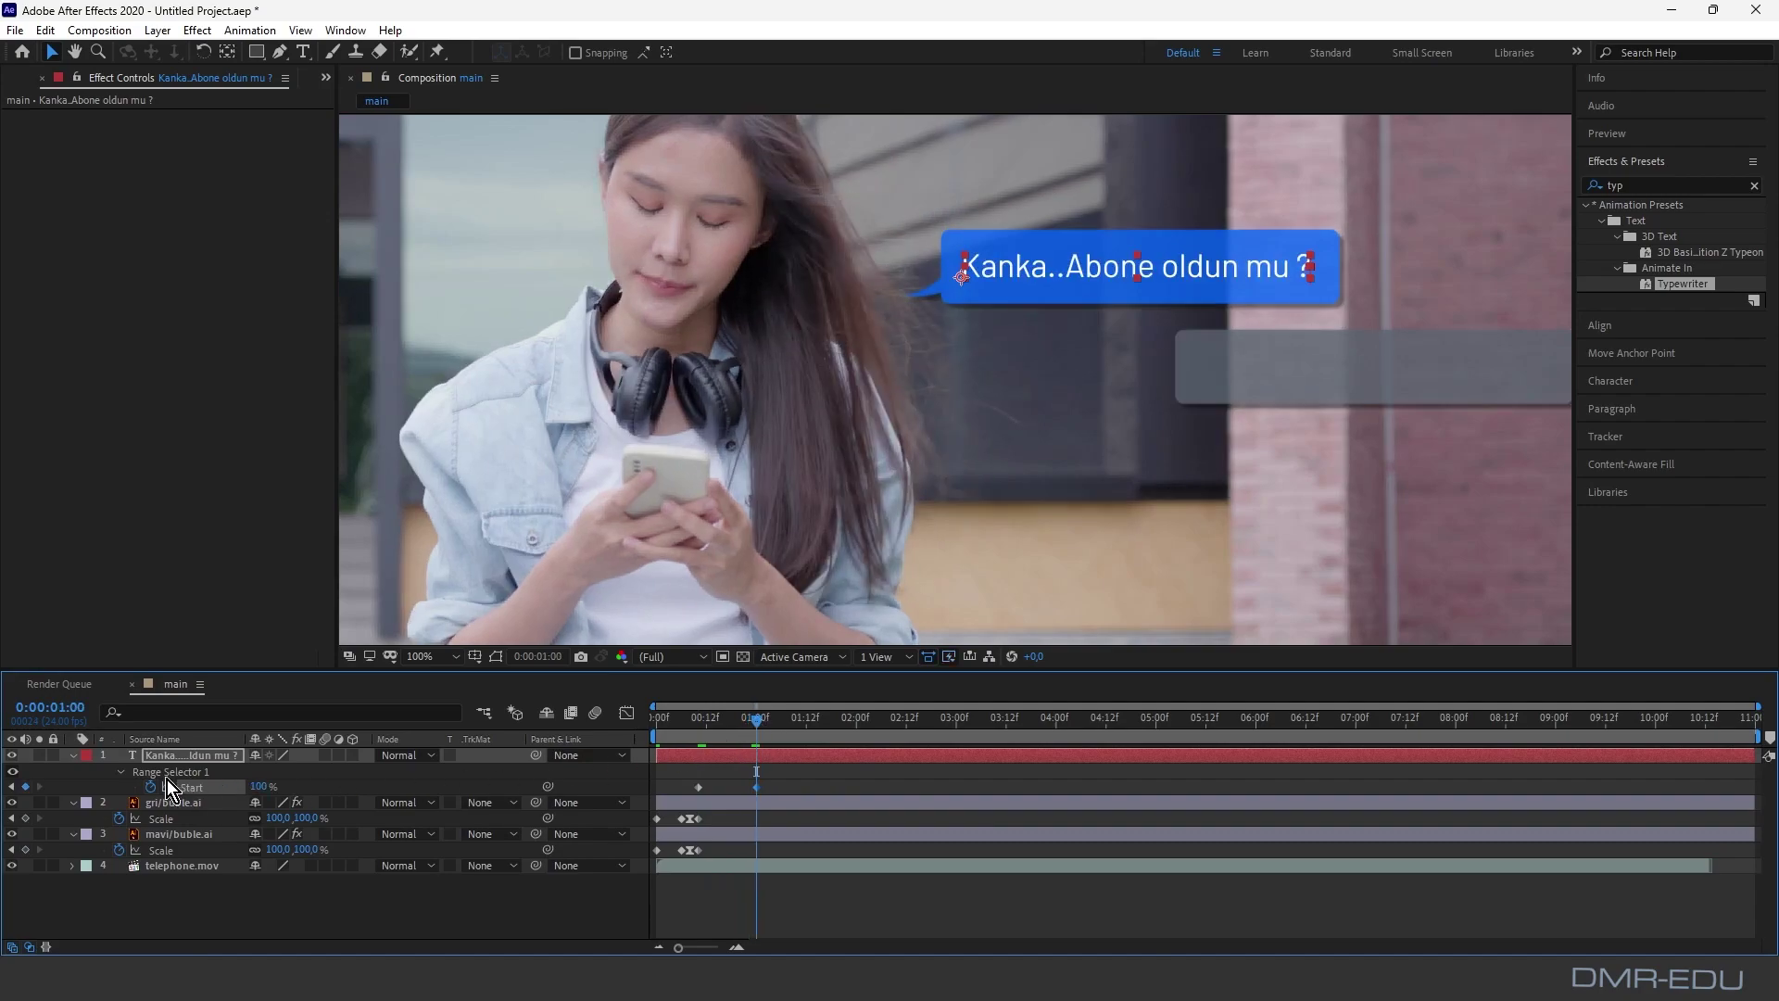
# Step: Collapse the revealed keyframe properties of the two bubble layers and the text layer
pyautogui.click(74, 804)
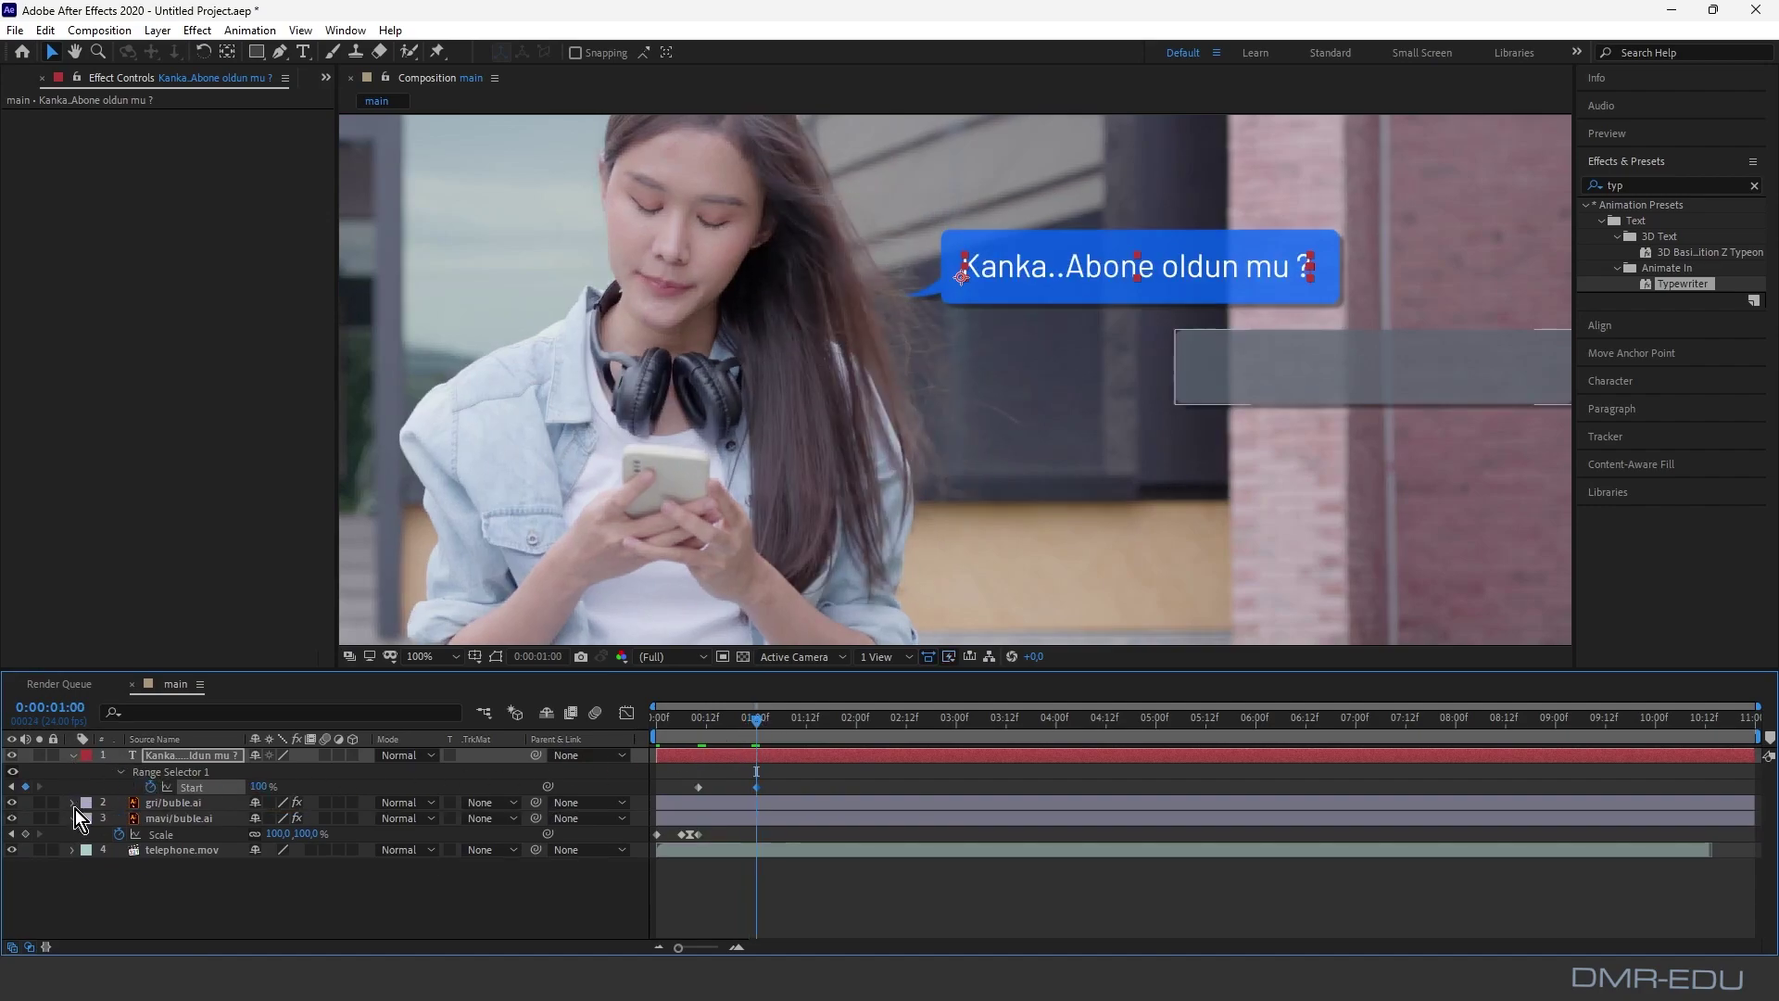
pyautogui.click(73, 818)
pyautogui.click(144, 870)
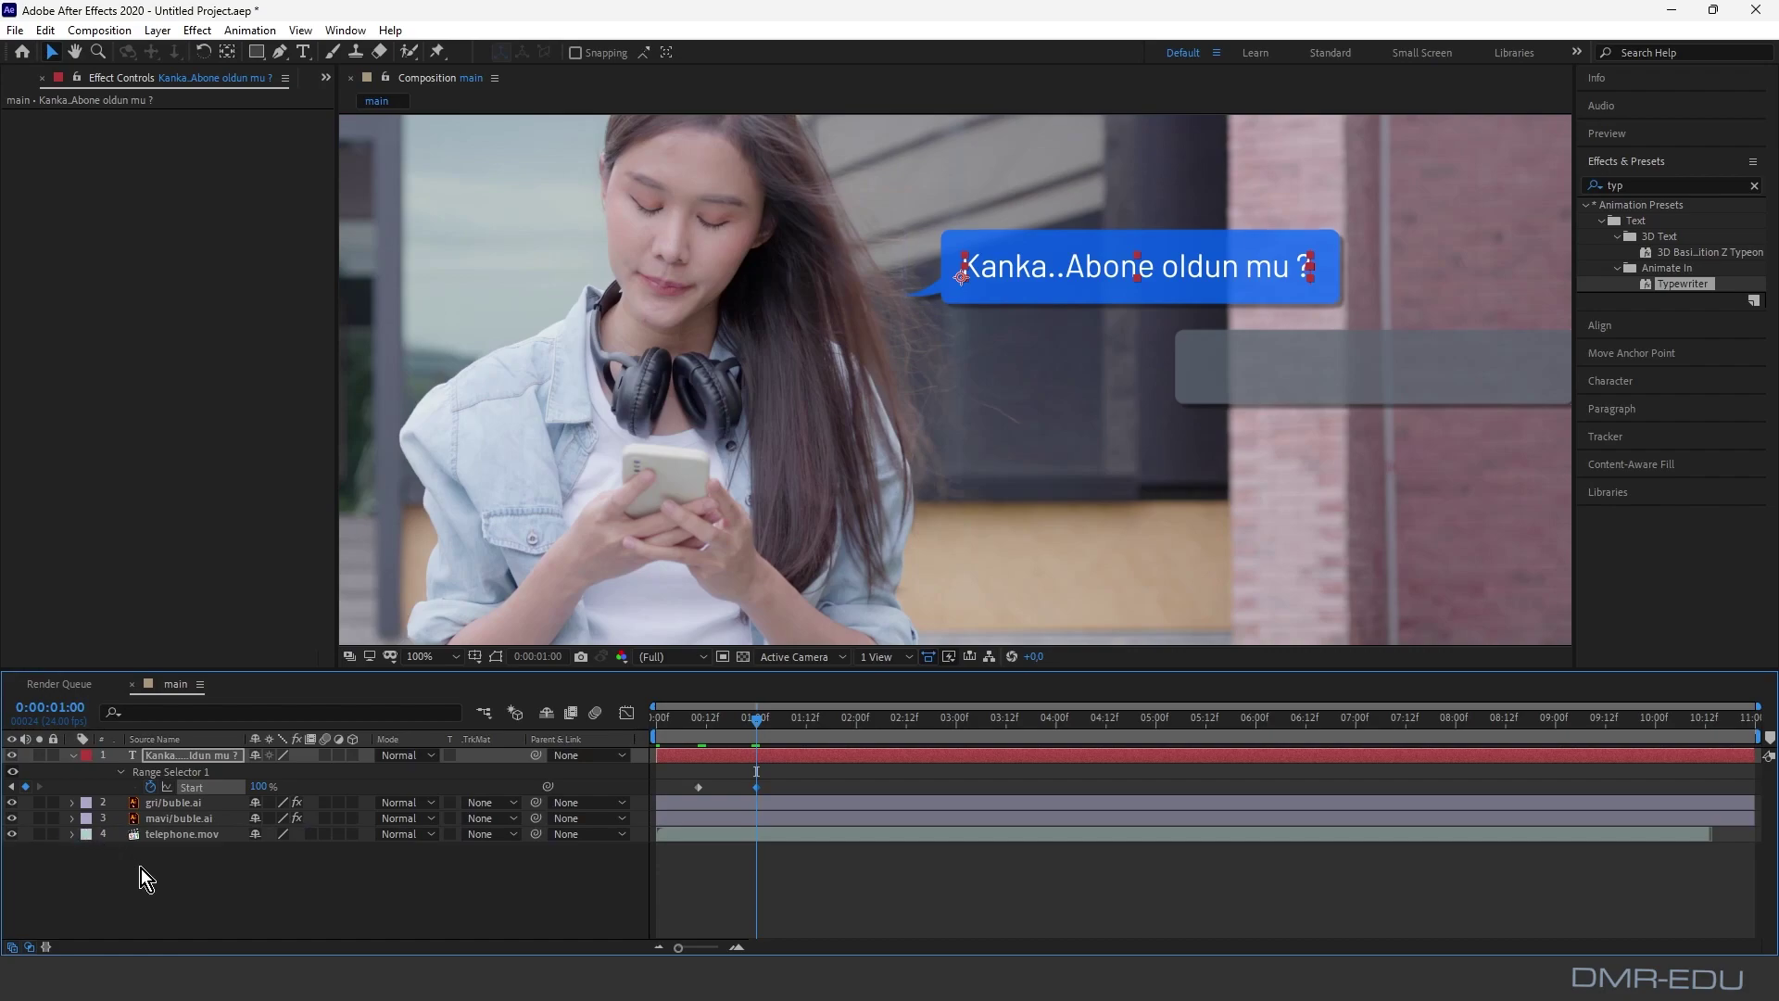
pyautogui.click(72, 760)
pyautogui.click(126, 832)
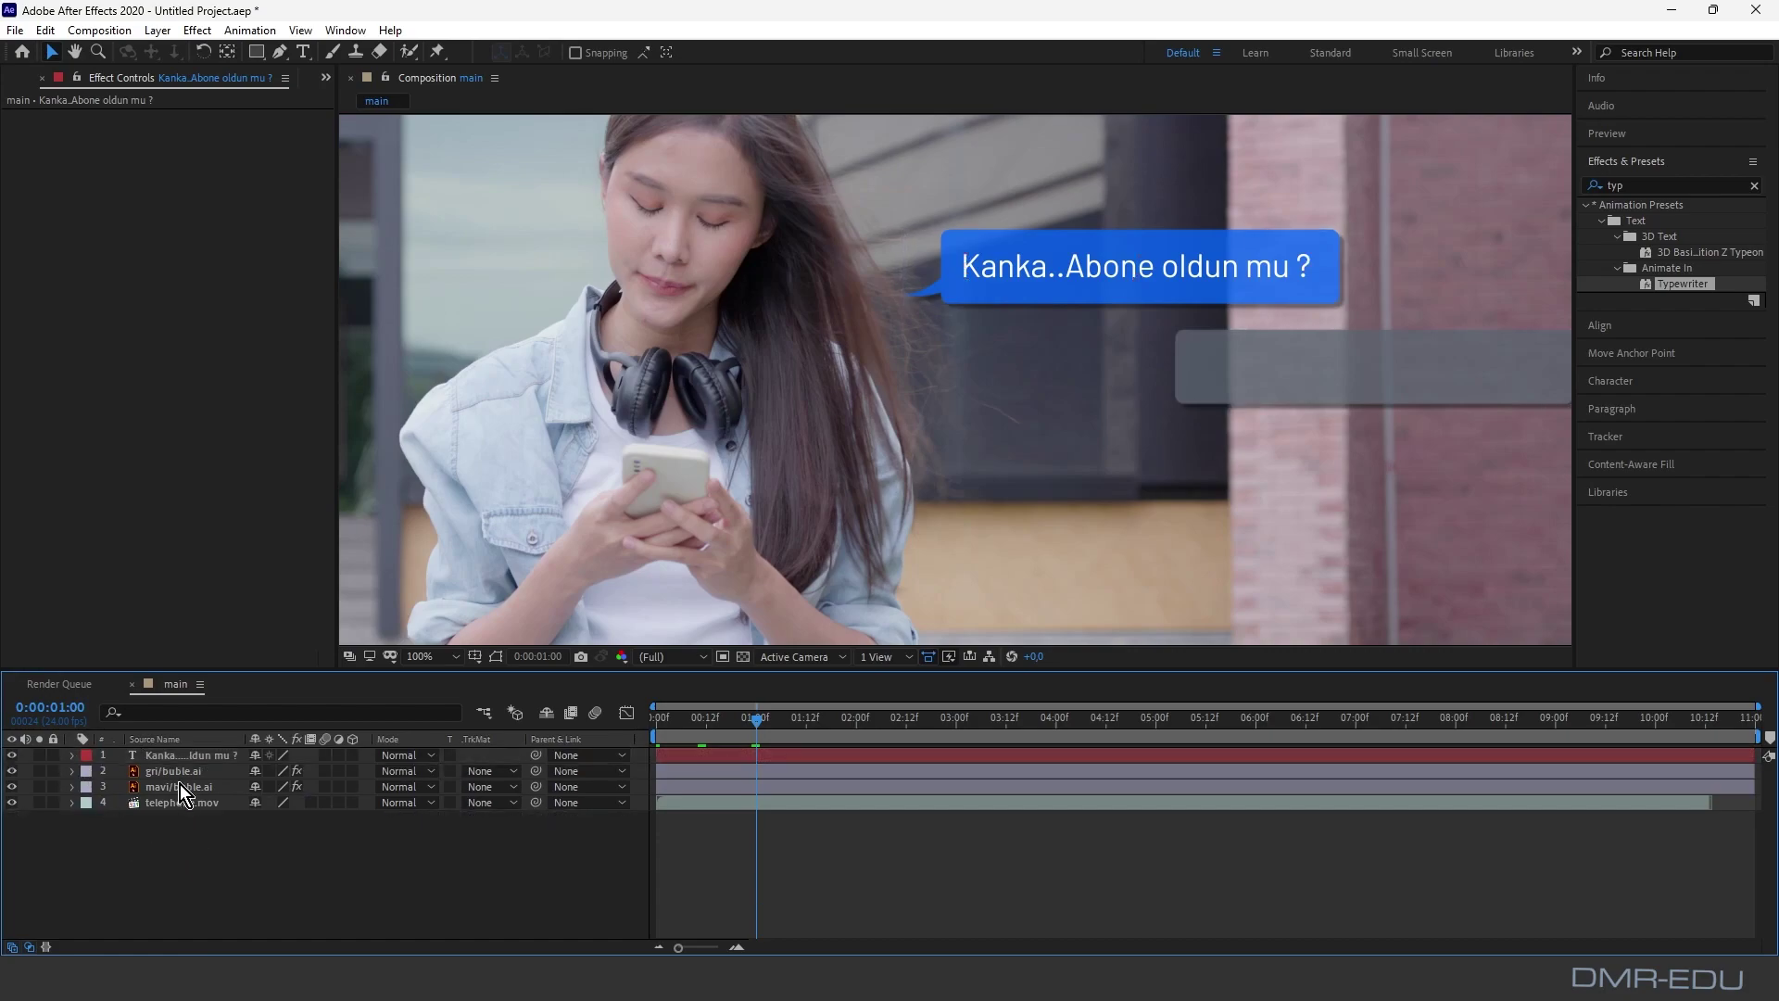
# Step: Move the message text layer directly above the blue bubble layer and duplicate it
pyautogui.moveTo(185, 757); pyautogui.dragTo(185, 778)
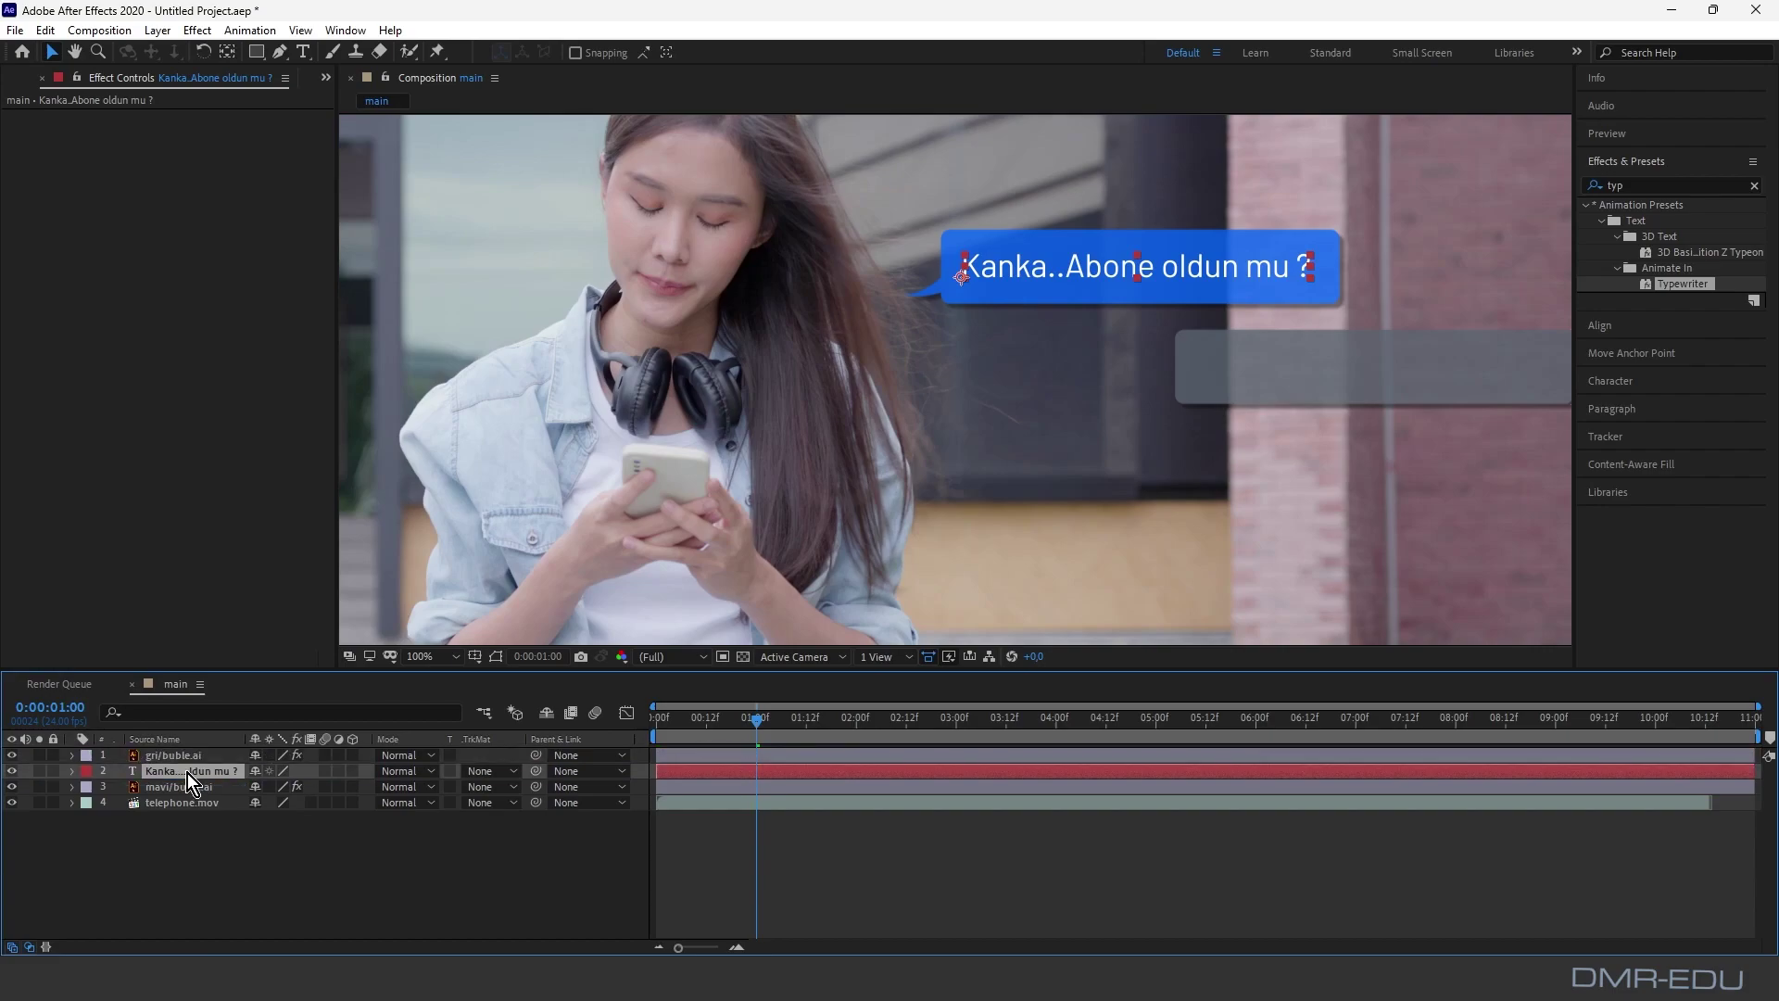
pyautogui.click(48, 33)
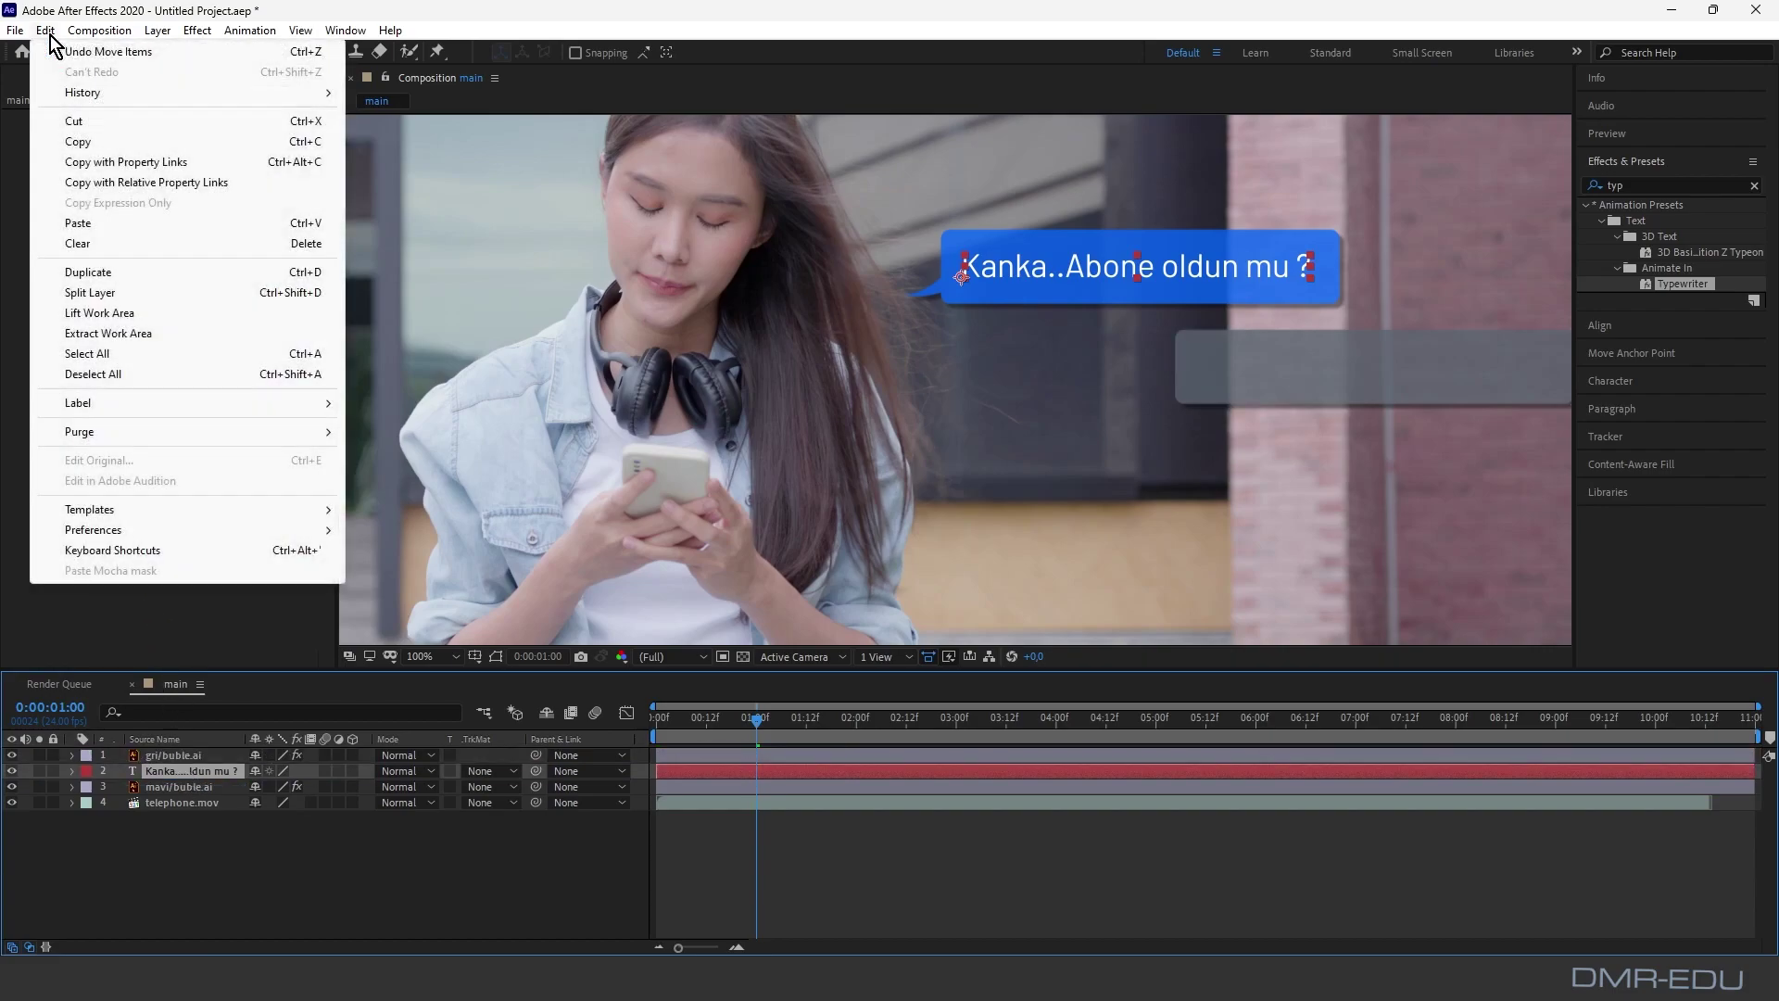
pyautogui.click(93, 272)
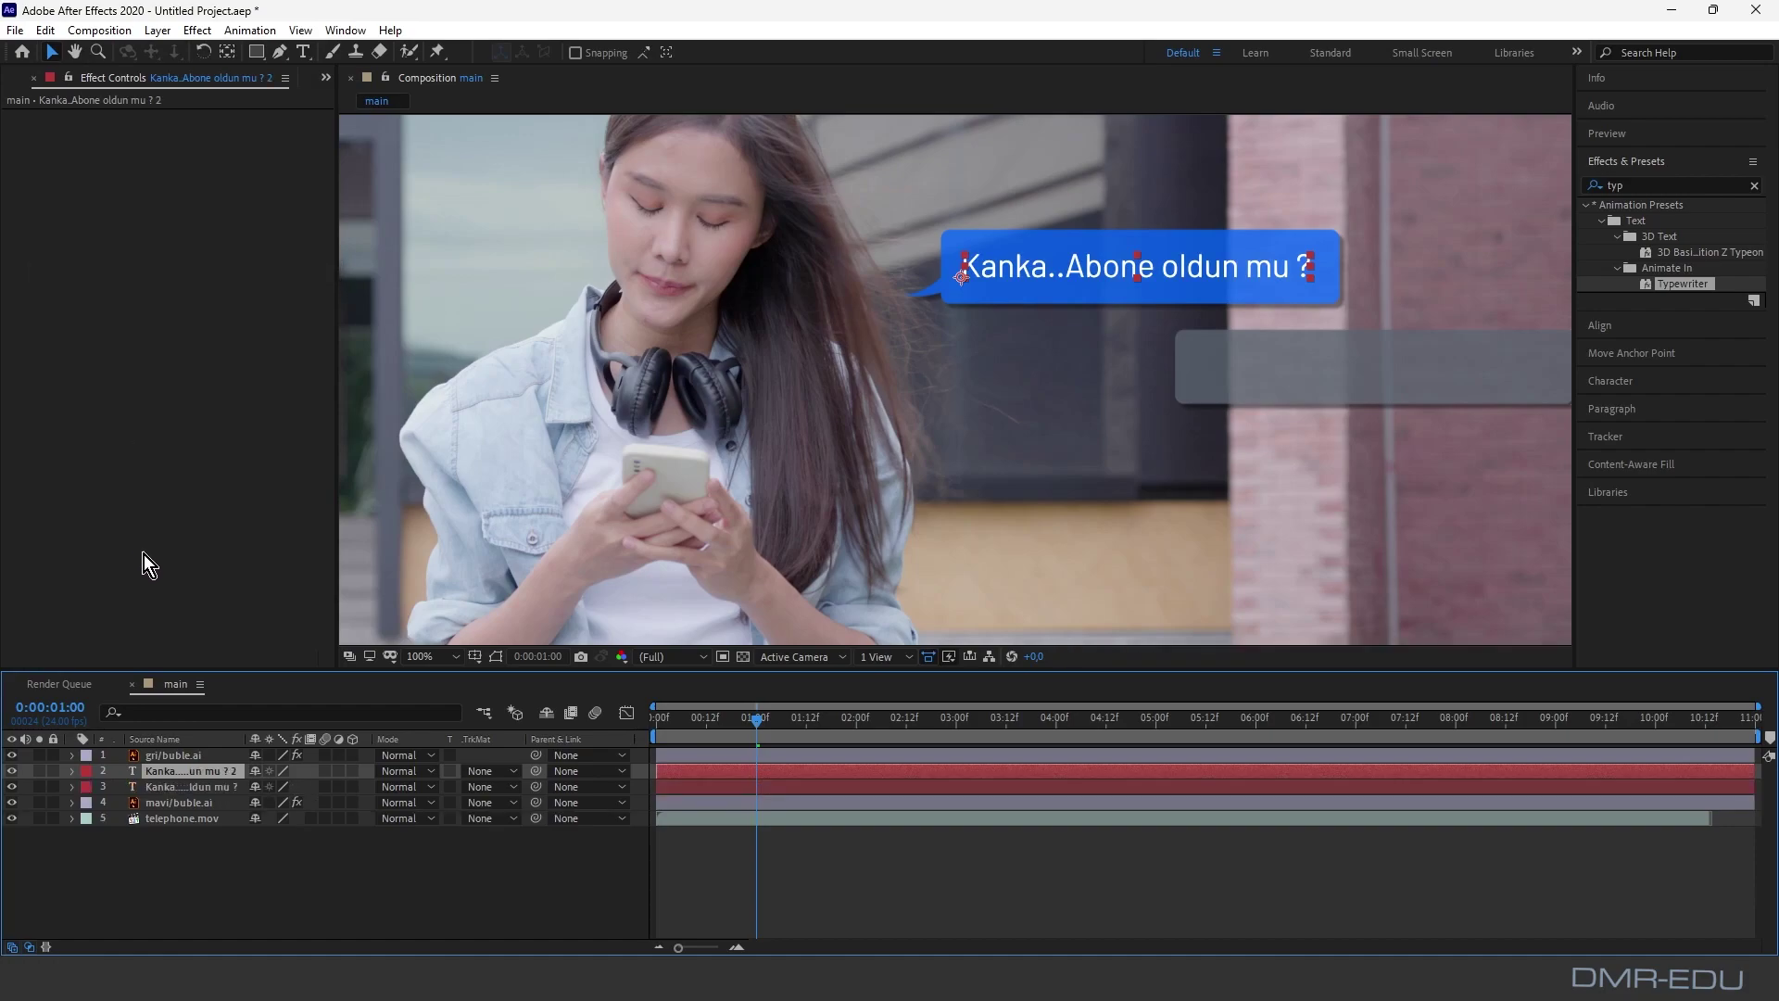
# Step: Move the duplicated text layer above the grey bubble layer and position its text inside the grey bubble
pyautogui.moveTo(180, 770); pyautogui.dragTo(180, 753)
pyautogui.moveTo(1014, 272); pyautogui.dragTo(1259, 379)
pyautogui.moveTo(1419, 252); pyautogui.dragTo(1159, 253)
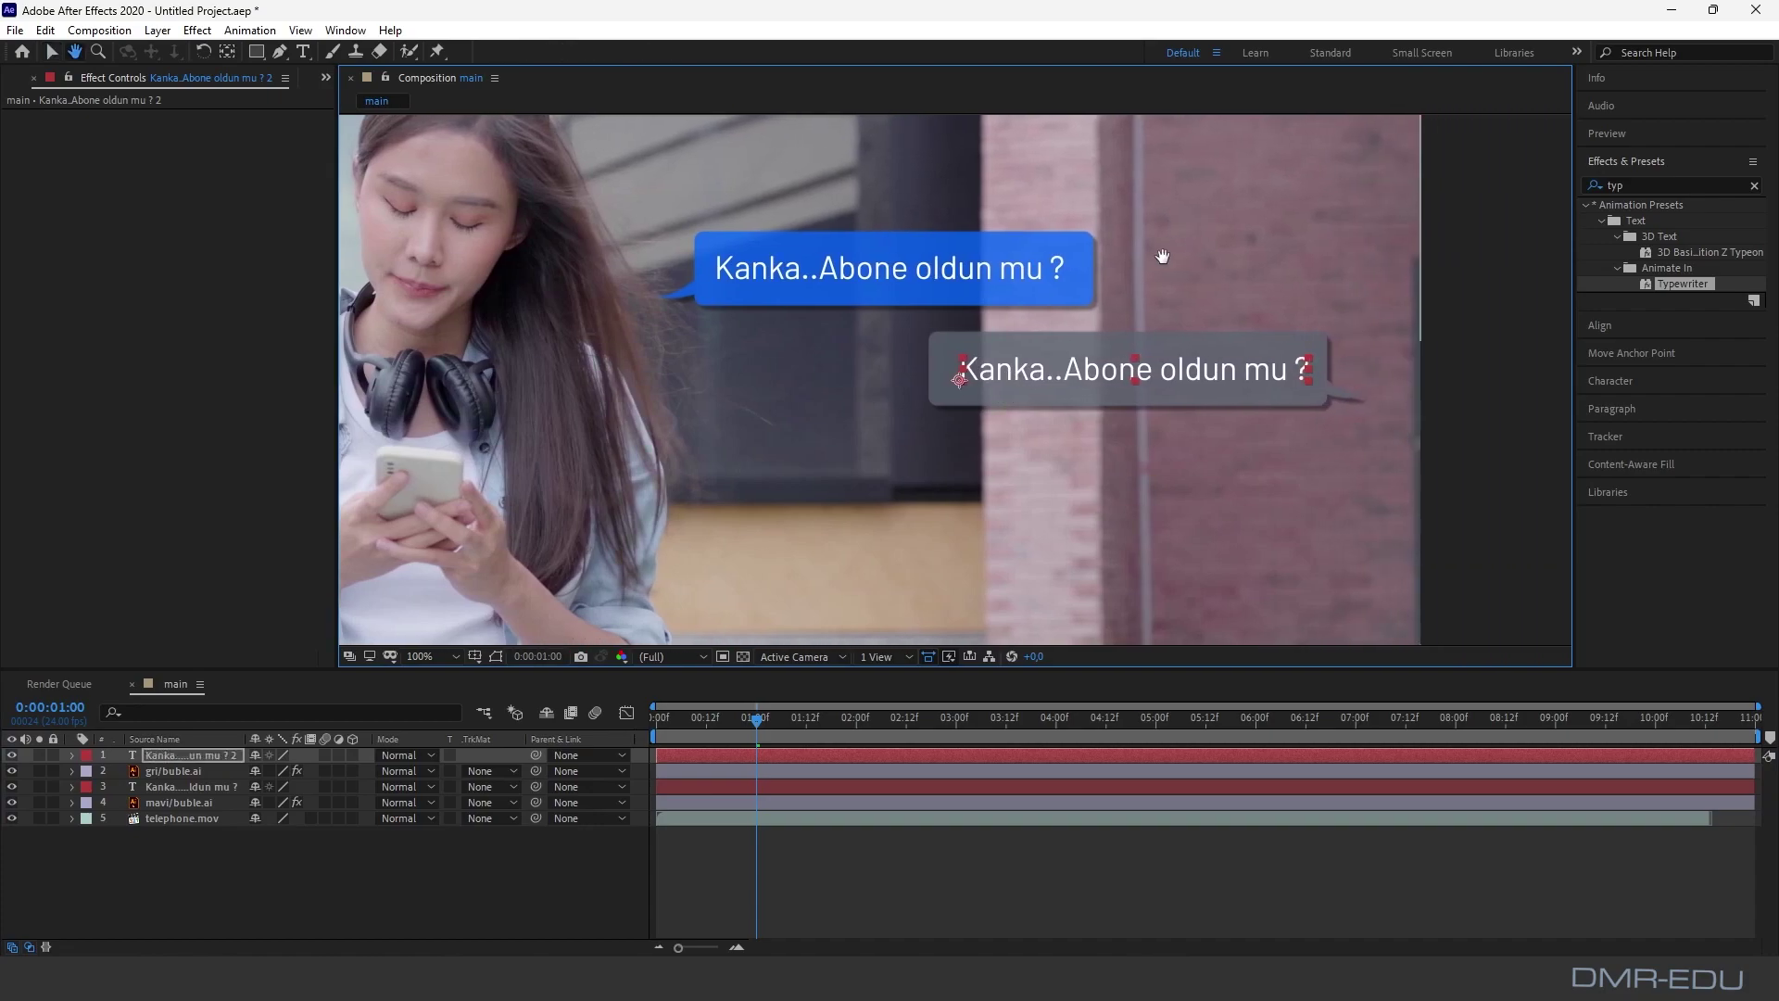
# Step: Replace the text in the grey bubble with "Oldum tabi ki olmam mı ?"
pyautogui.doubleClick(995, 376)
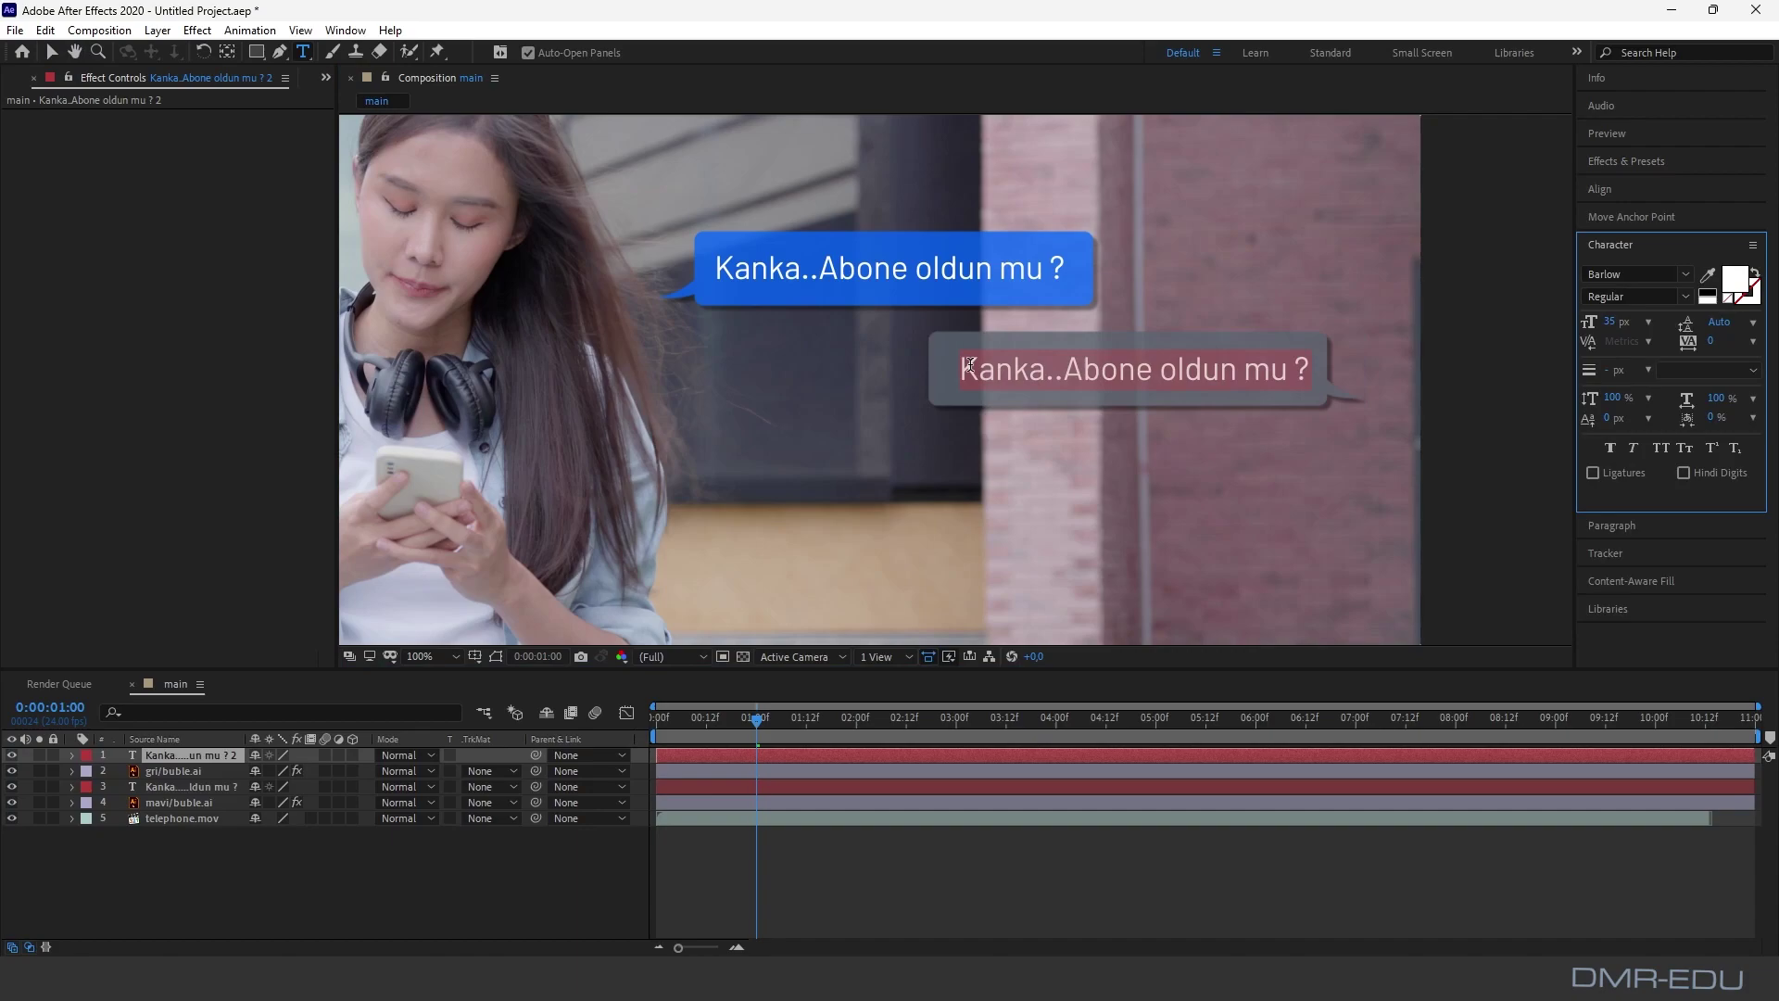
pyautogui.write('Ol')
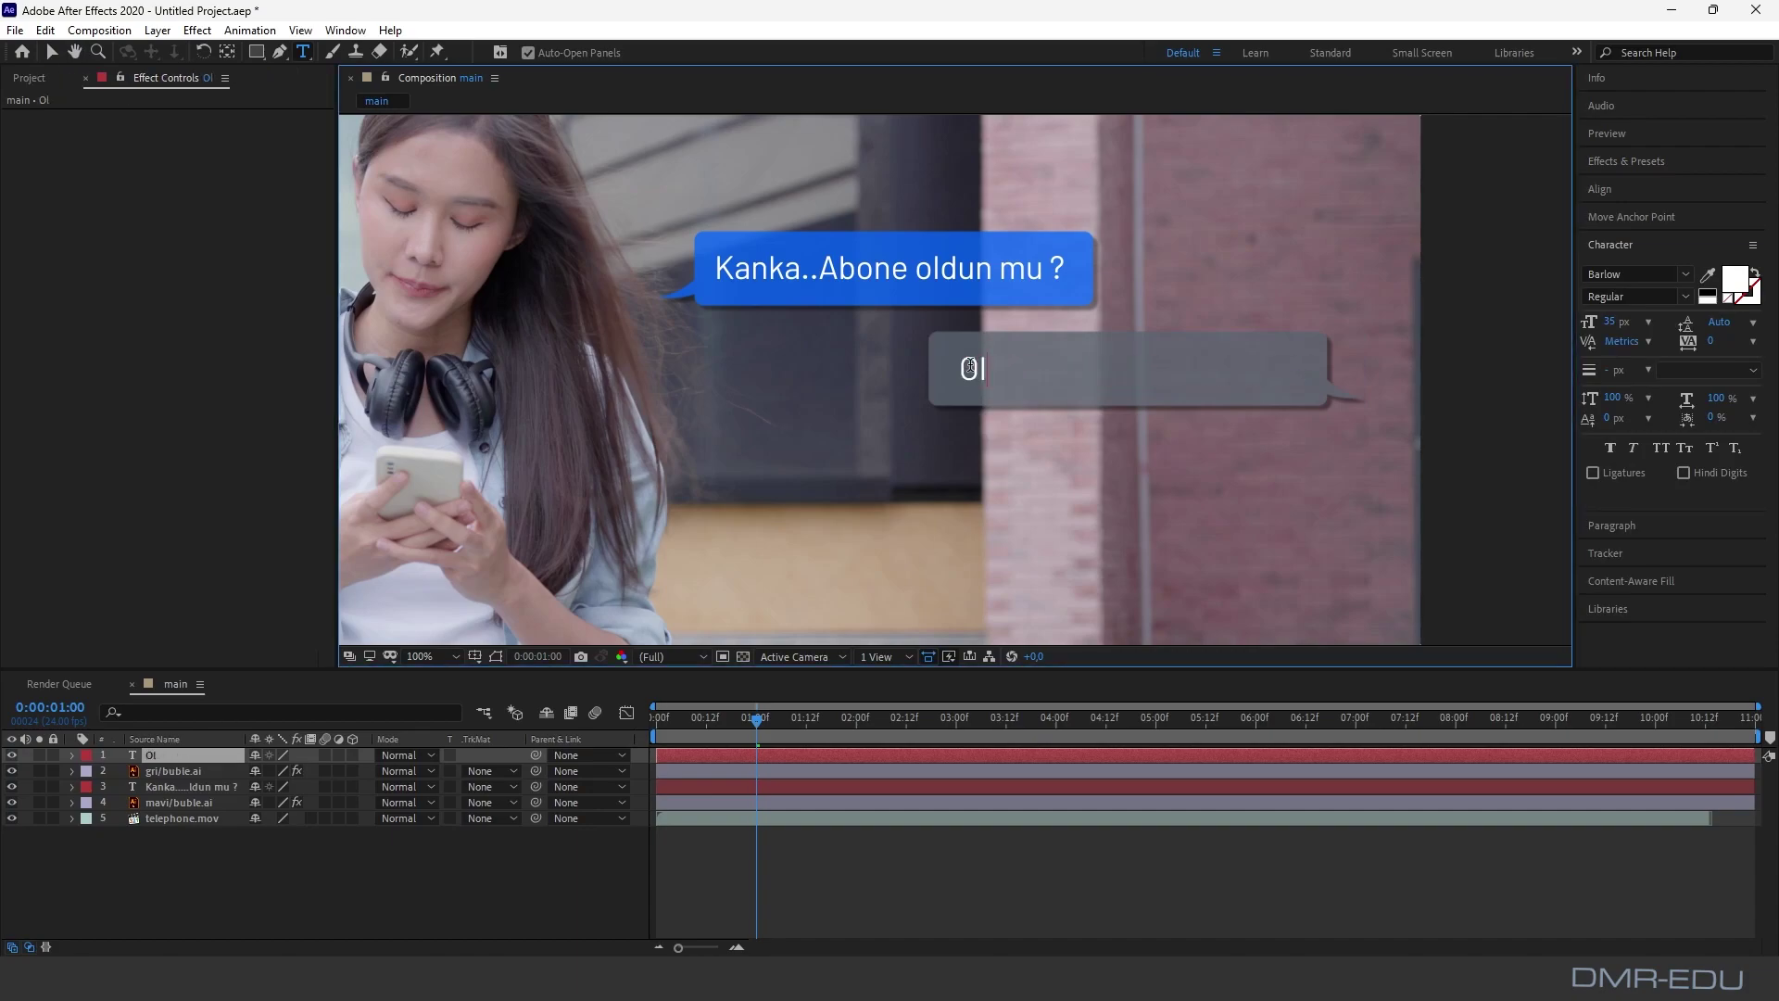
pyautogui.write('dum tabi ki olm')
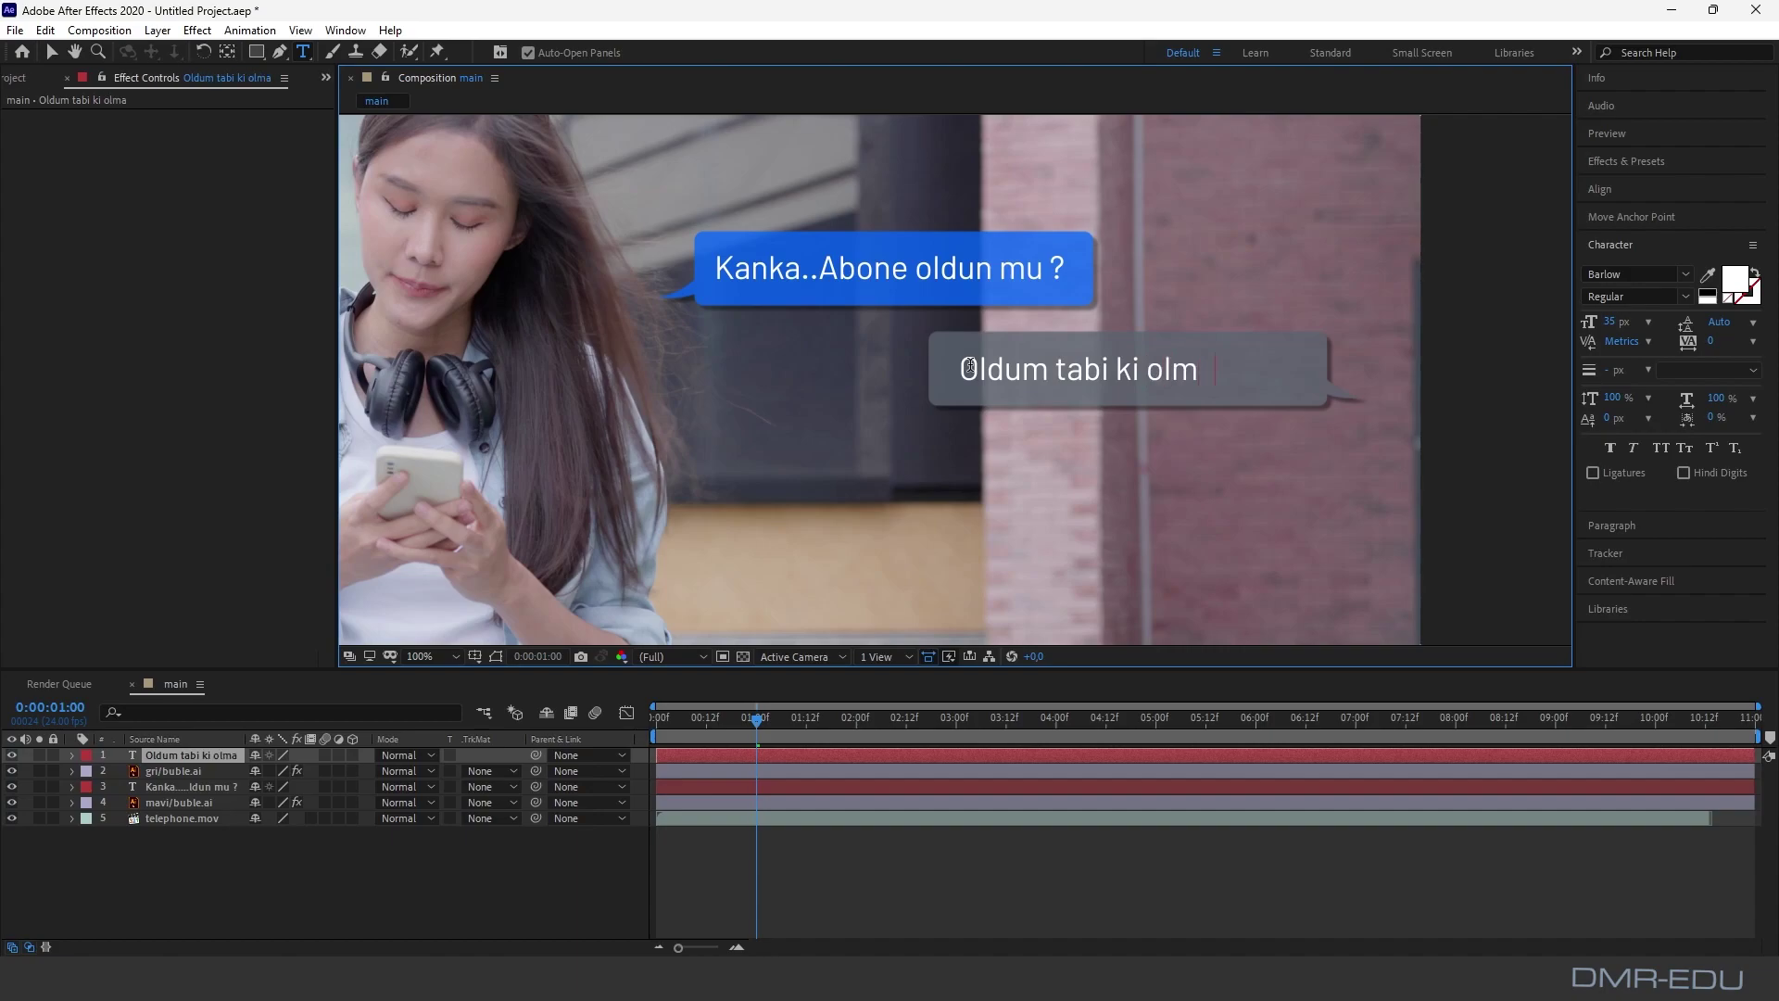
pyautogui.write('am mı ?')
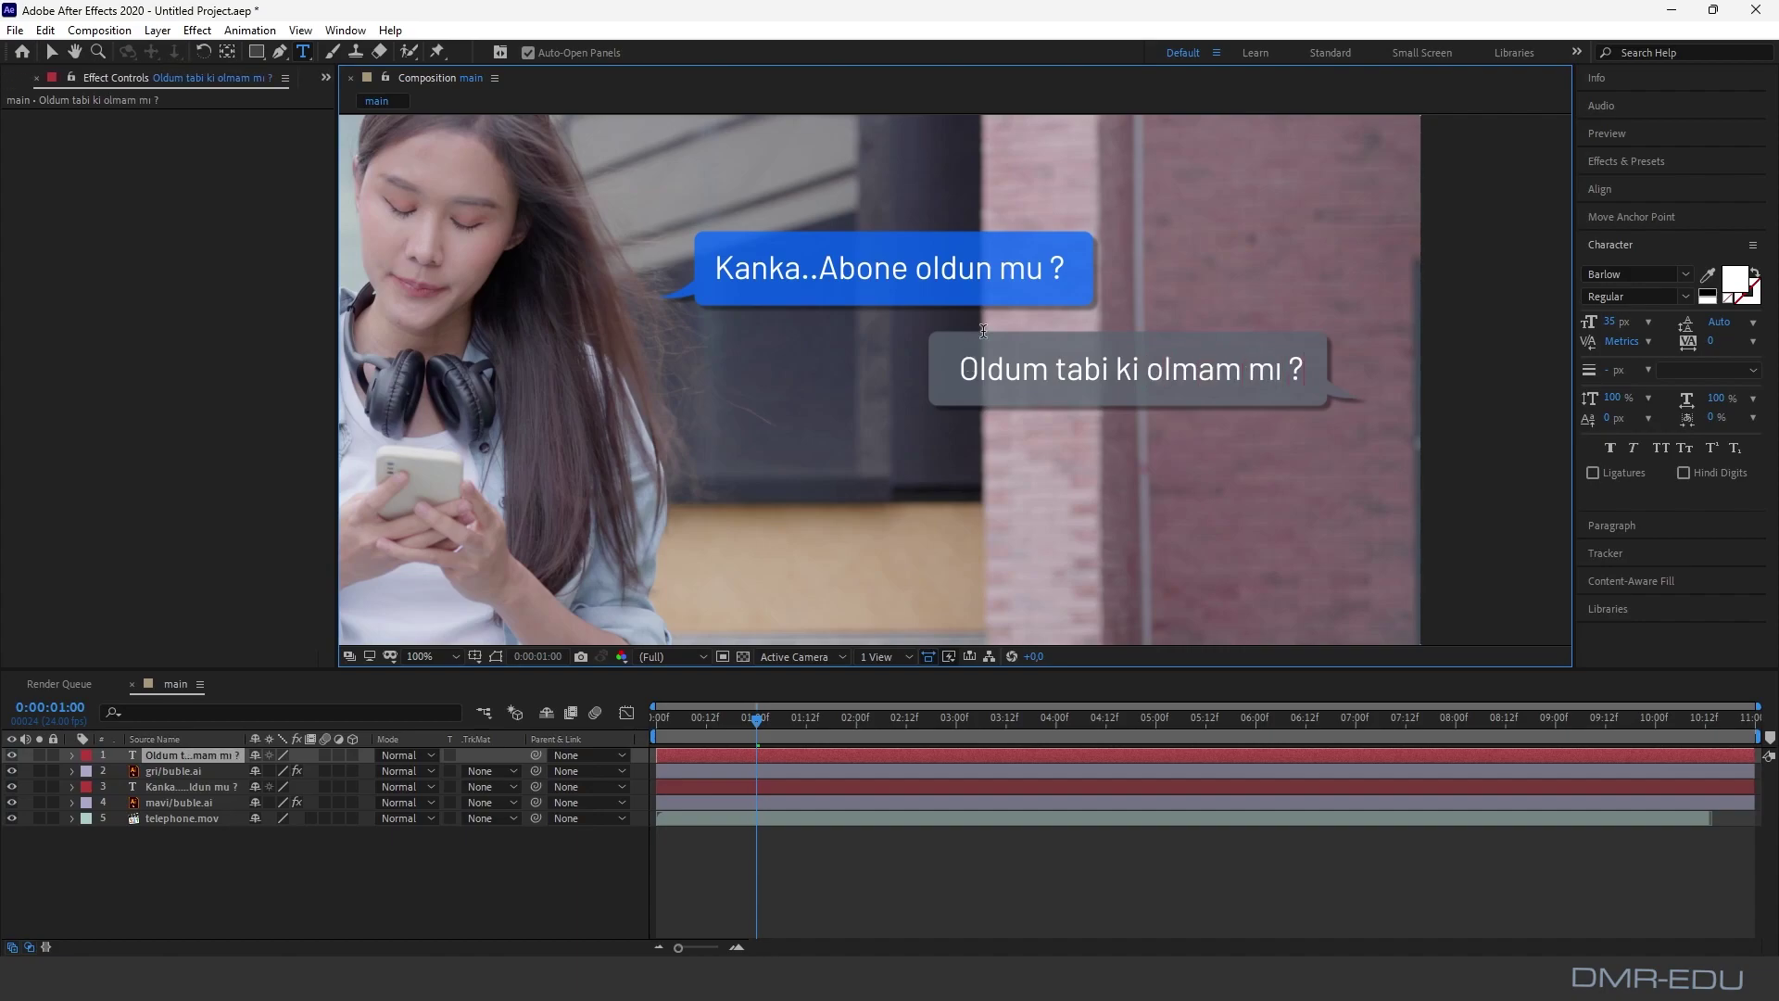
pyautogui.click(50, 54)
pyautogui.click(192, 404)
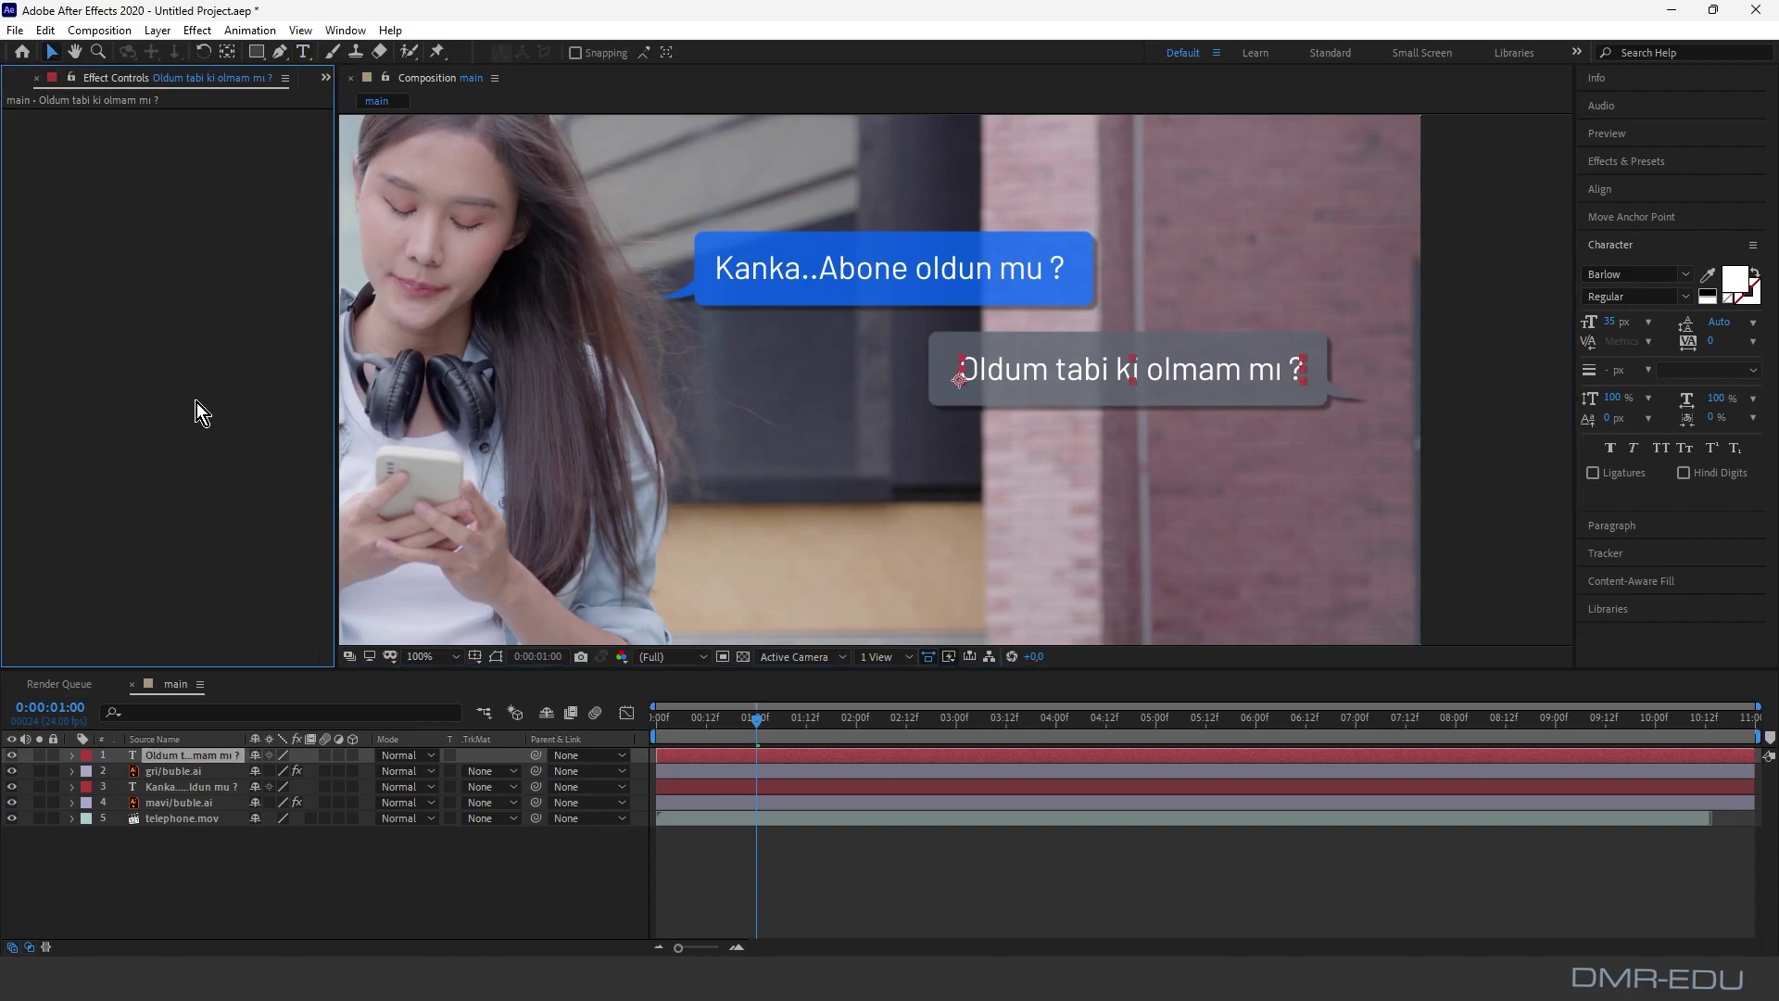
pyautogui.click(359, 880)
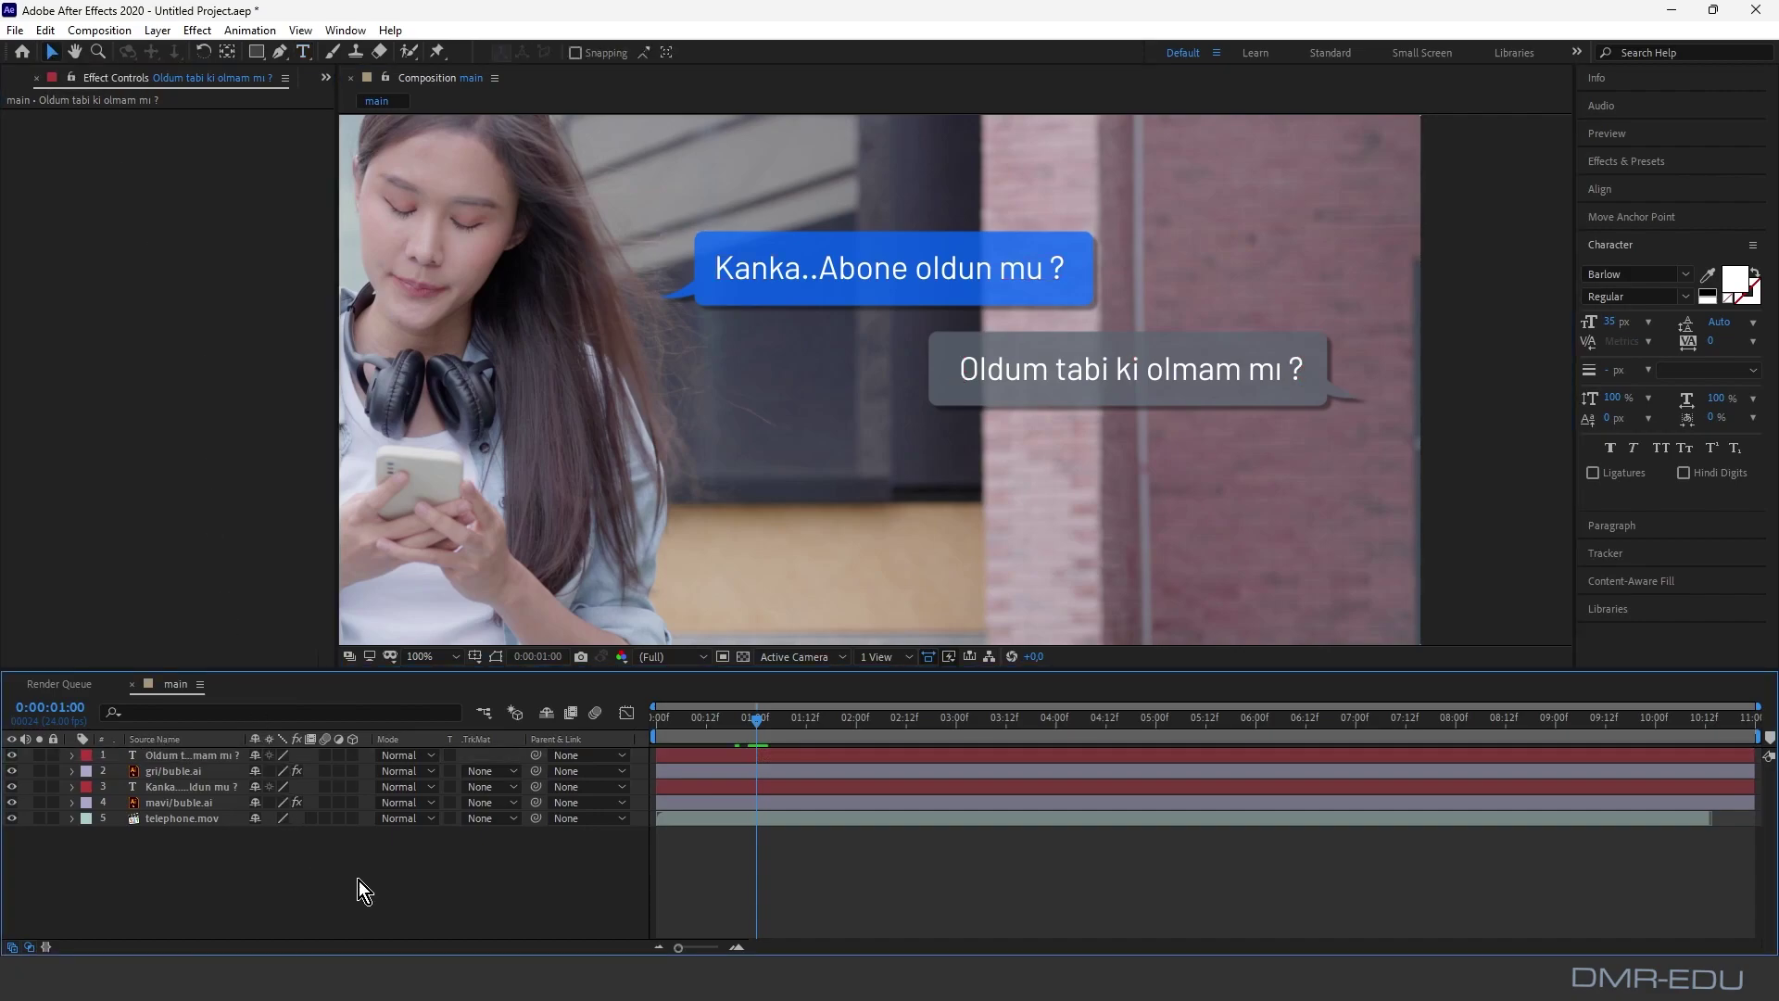
# Step: Move the grey bubble and its text layer below the blue bubble and its text in the layer stack
pyautogui.click(207, 787)
pyautogui.keyDown('shift'); pyautogui.click(208, 802); pyautogui.keyUp('shift')
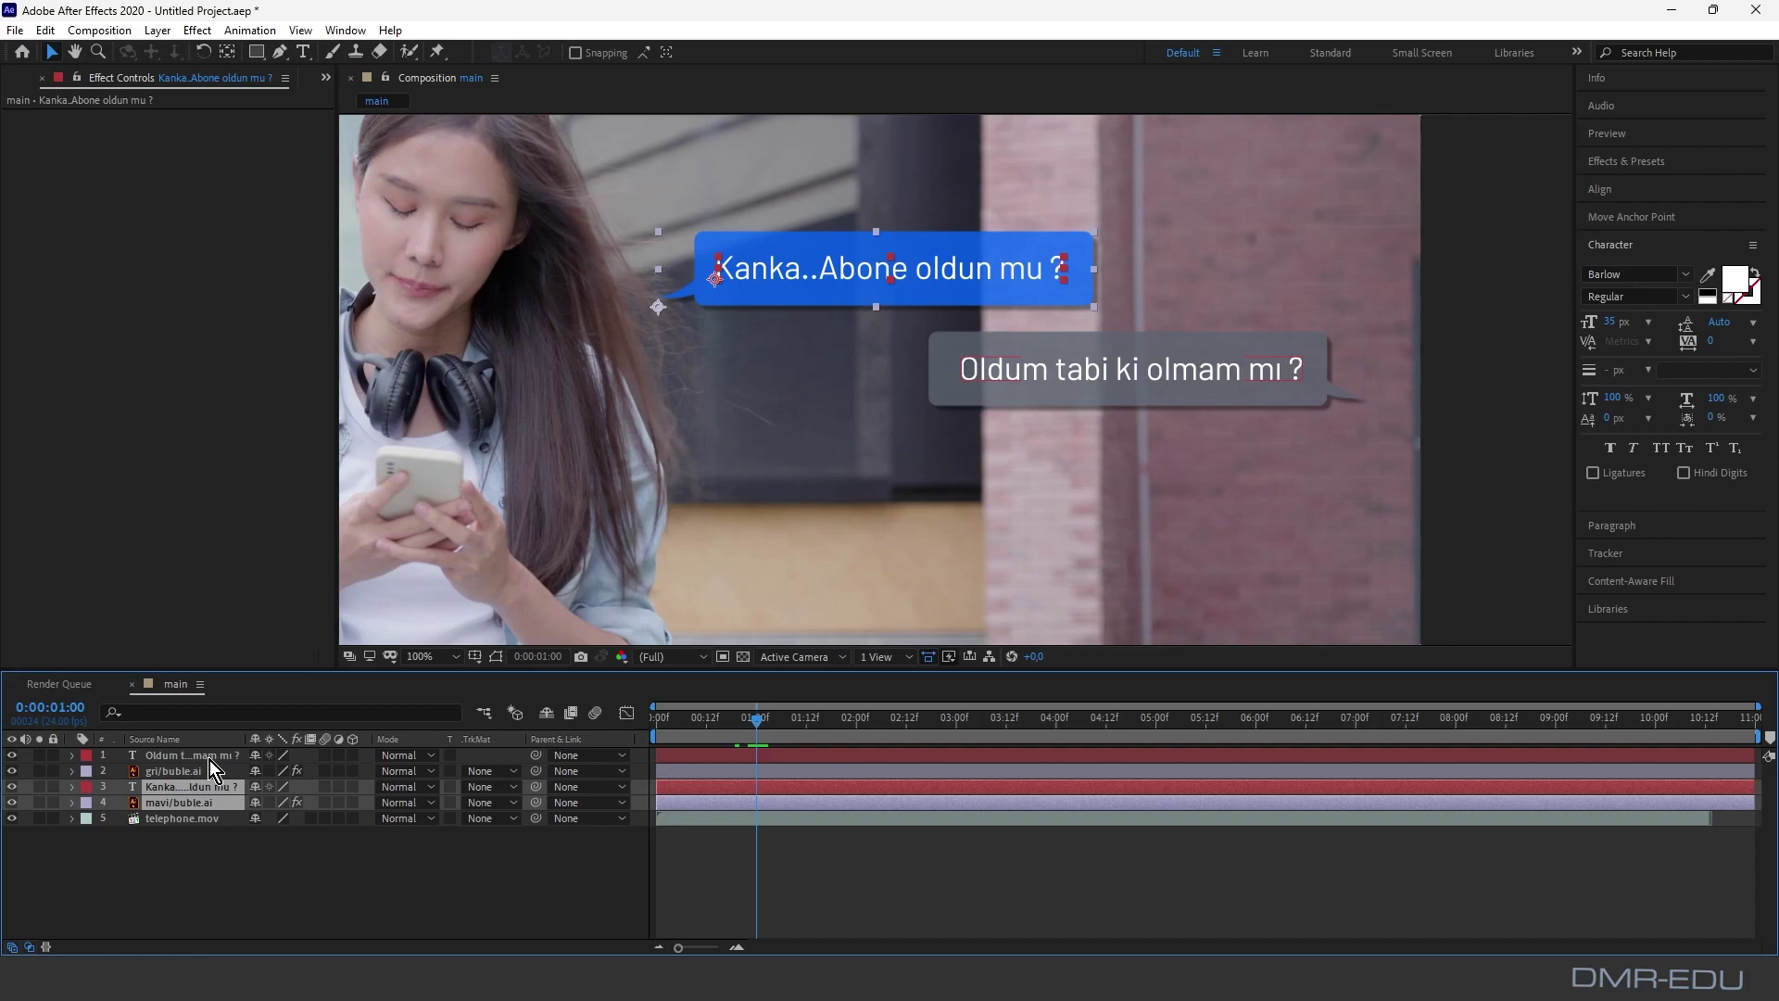
pyautogui.click(209, 758)
pyautogui.keyDown('shift'); pyautogui.click(208, 773); pyautogui.keyUp('shift')
pyautogui.moveTo(209, 772); pyautogui.dragTo(208, 810)
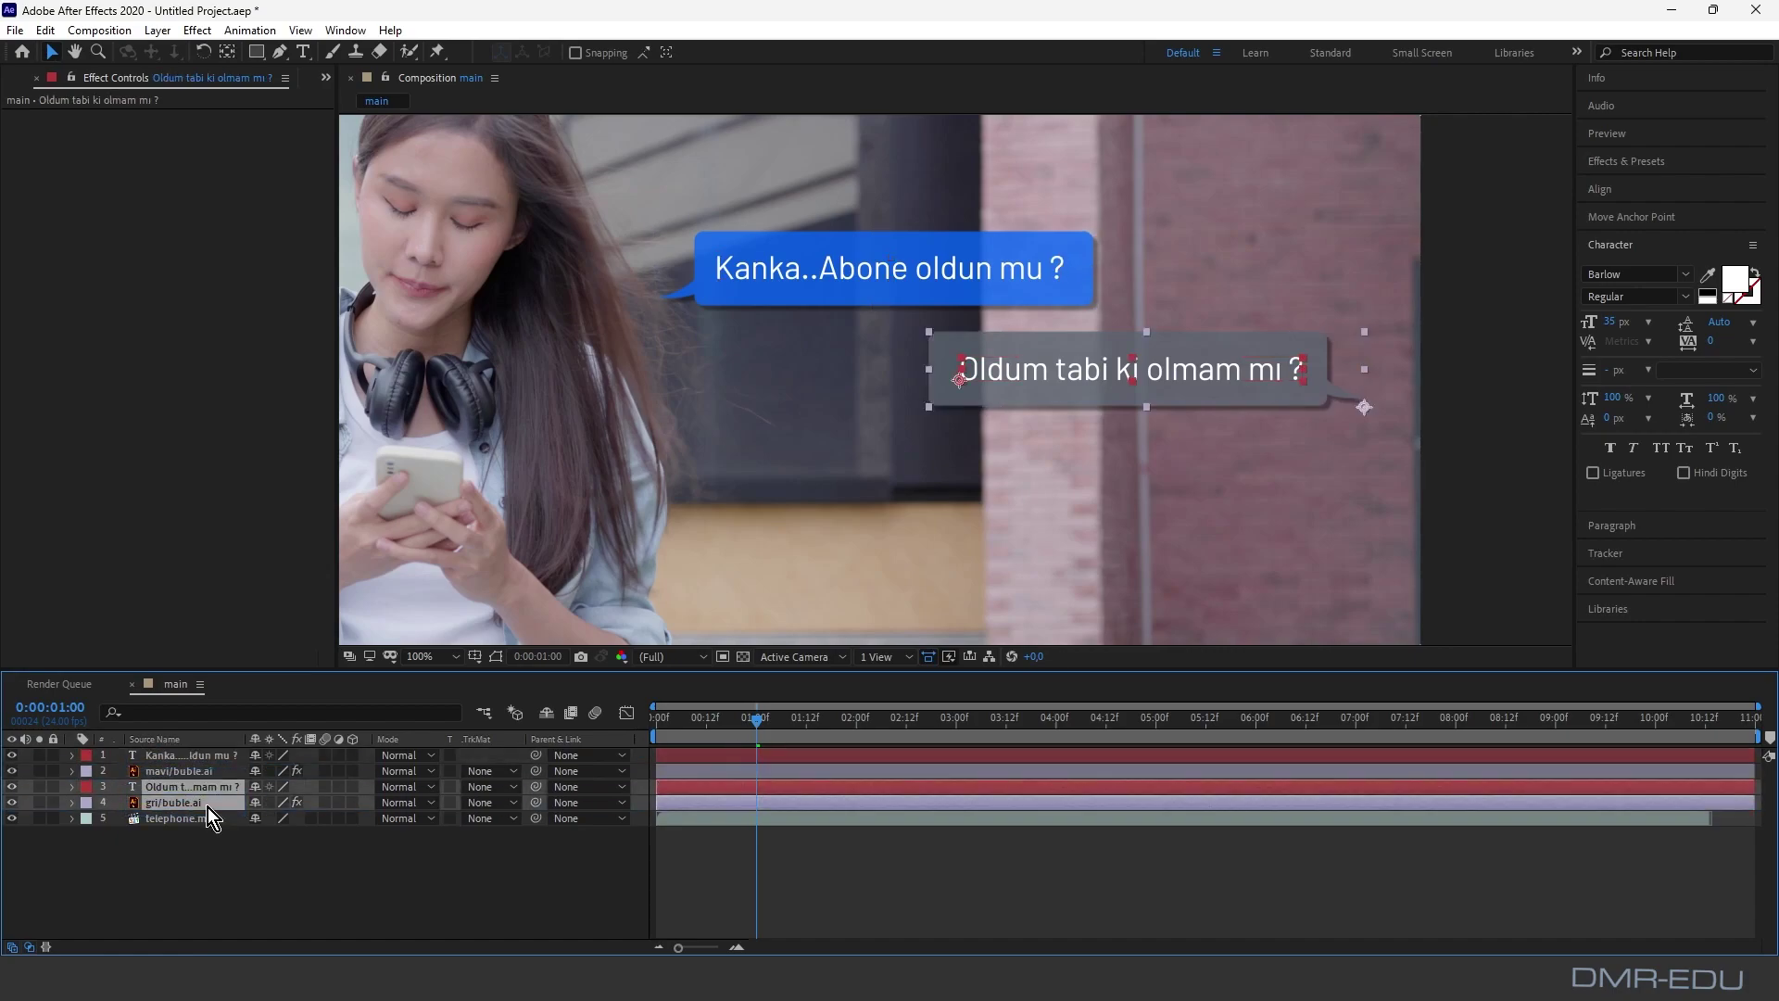
# Step: Duplicate the blue bubble layer together with its message text layer
pyautogui.click(207, 759)
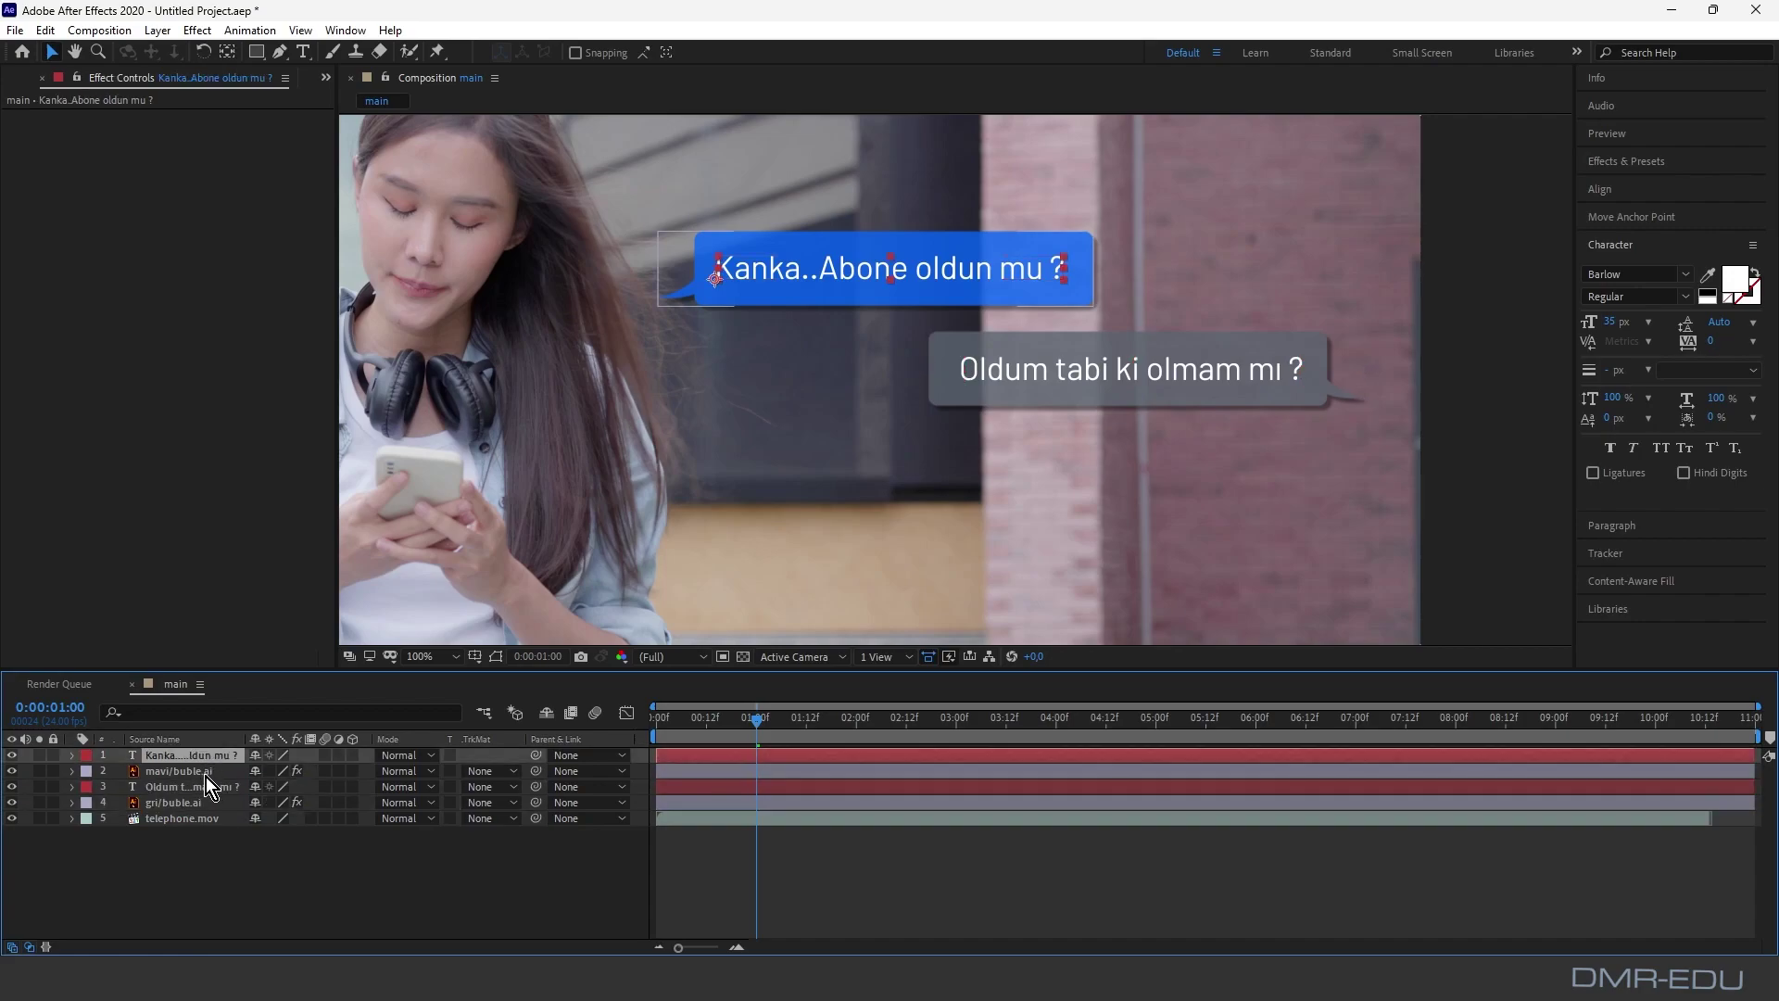
pyautogui.keyDown('shift'); pyautogui.click(206, 775); pyautogui.keyUp('shift')
pyautogui.click(46, 30)
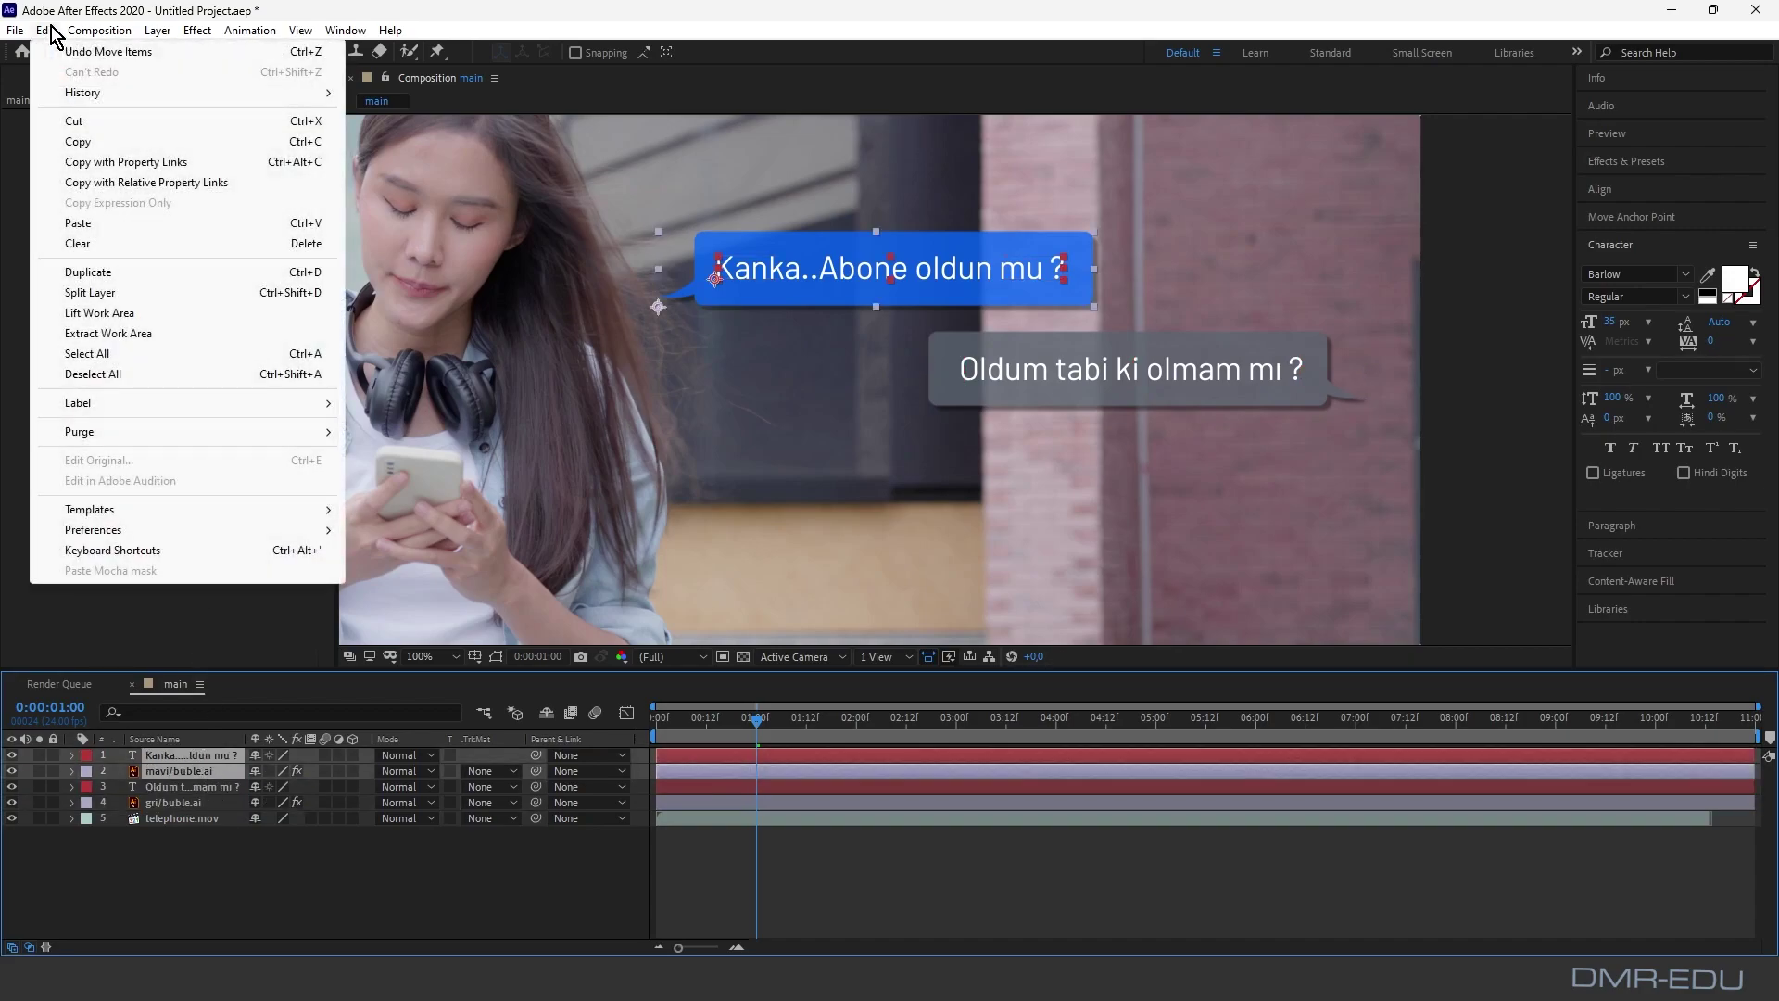
pyautogui.click(91, 271)
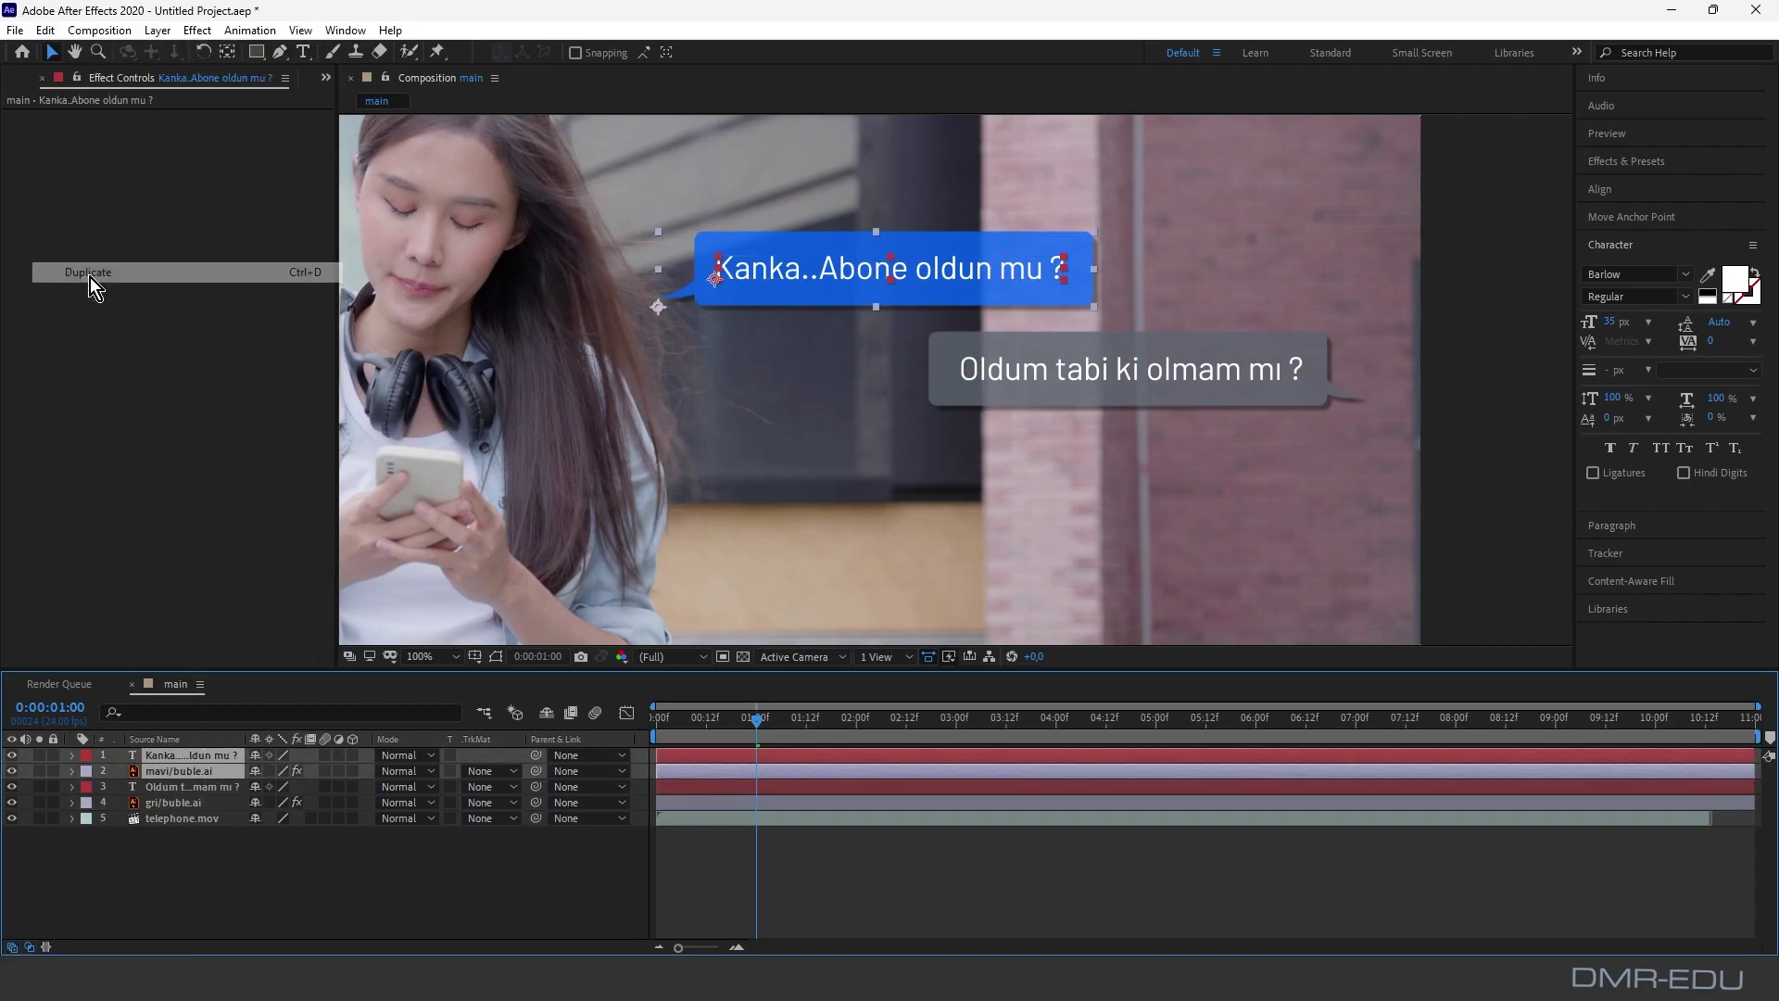
# Step: Move the duplicated blue bubble and text layers just above telephone.mov and place them in the frame below the grey bubble
pyautogui.moveTo(187, 759); pyautogui.dragTo(196, 836)
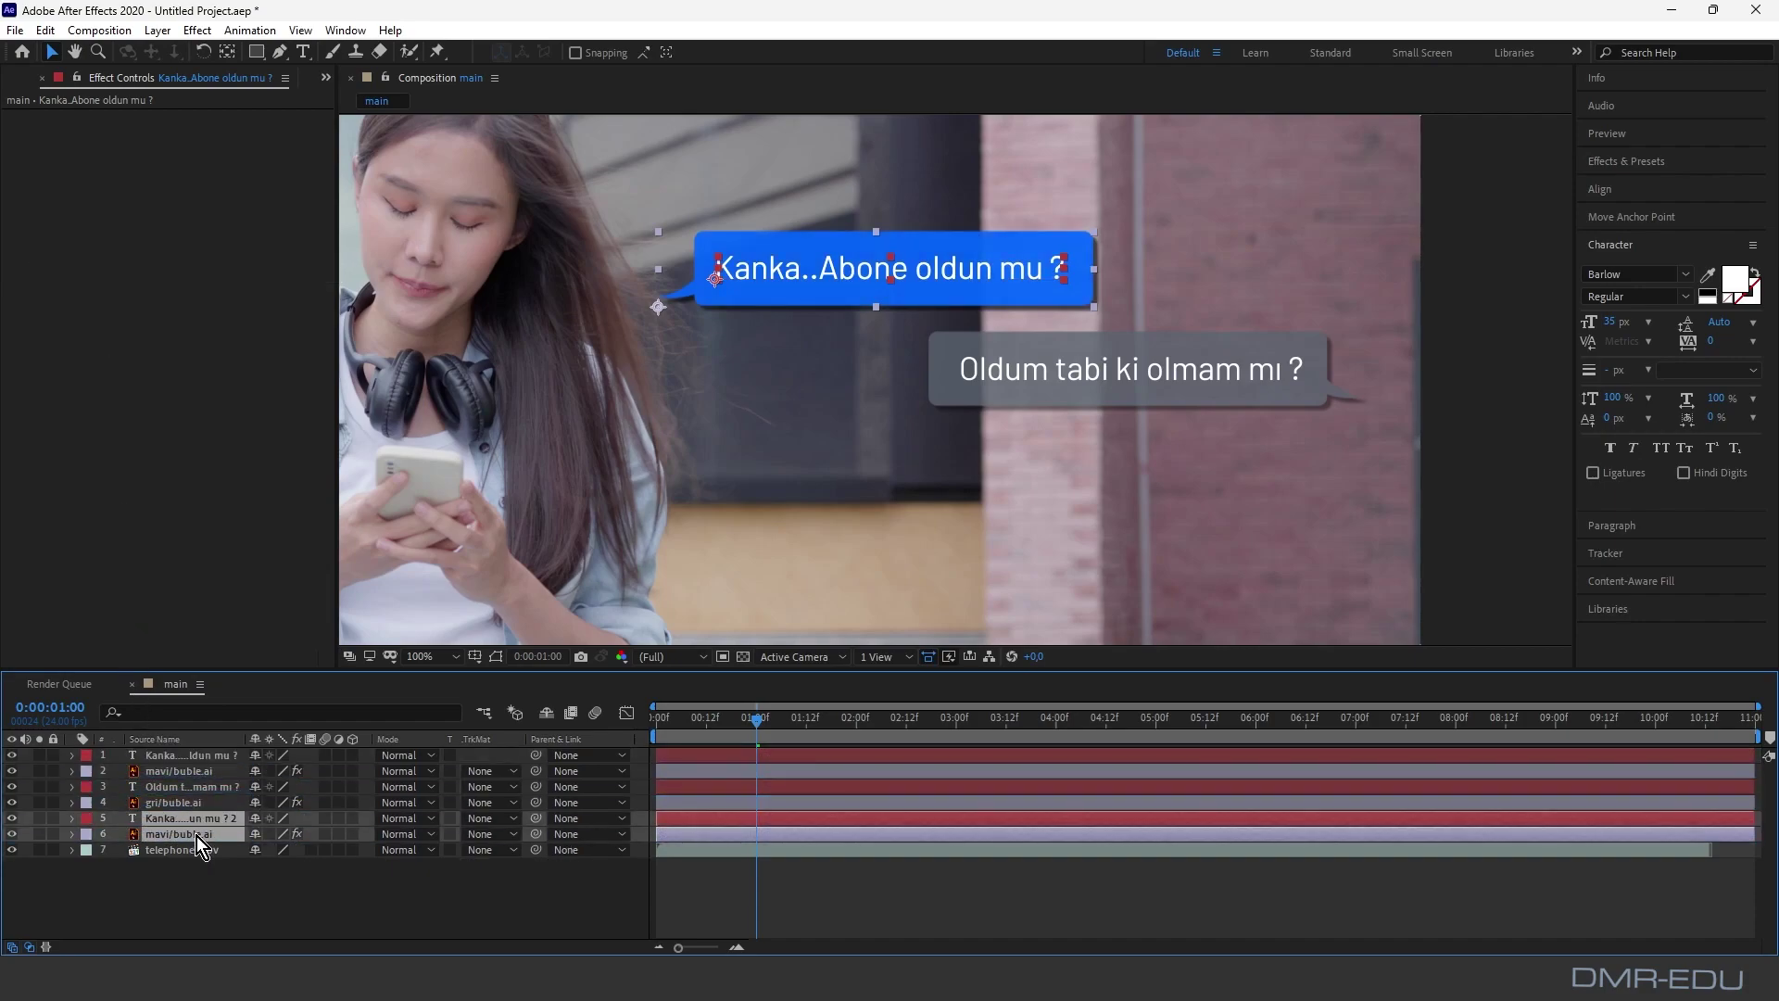
pyautogui.moveTo(813, 268); pyautogui.dragTo(819, 460)
pyautogui.click(231, 888)
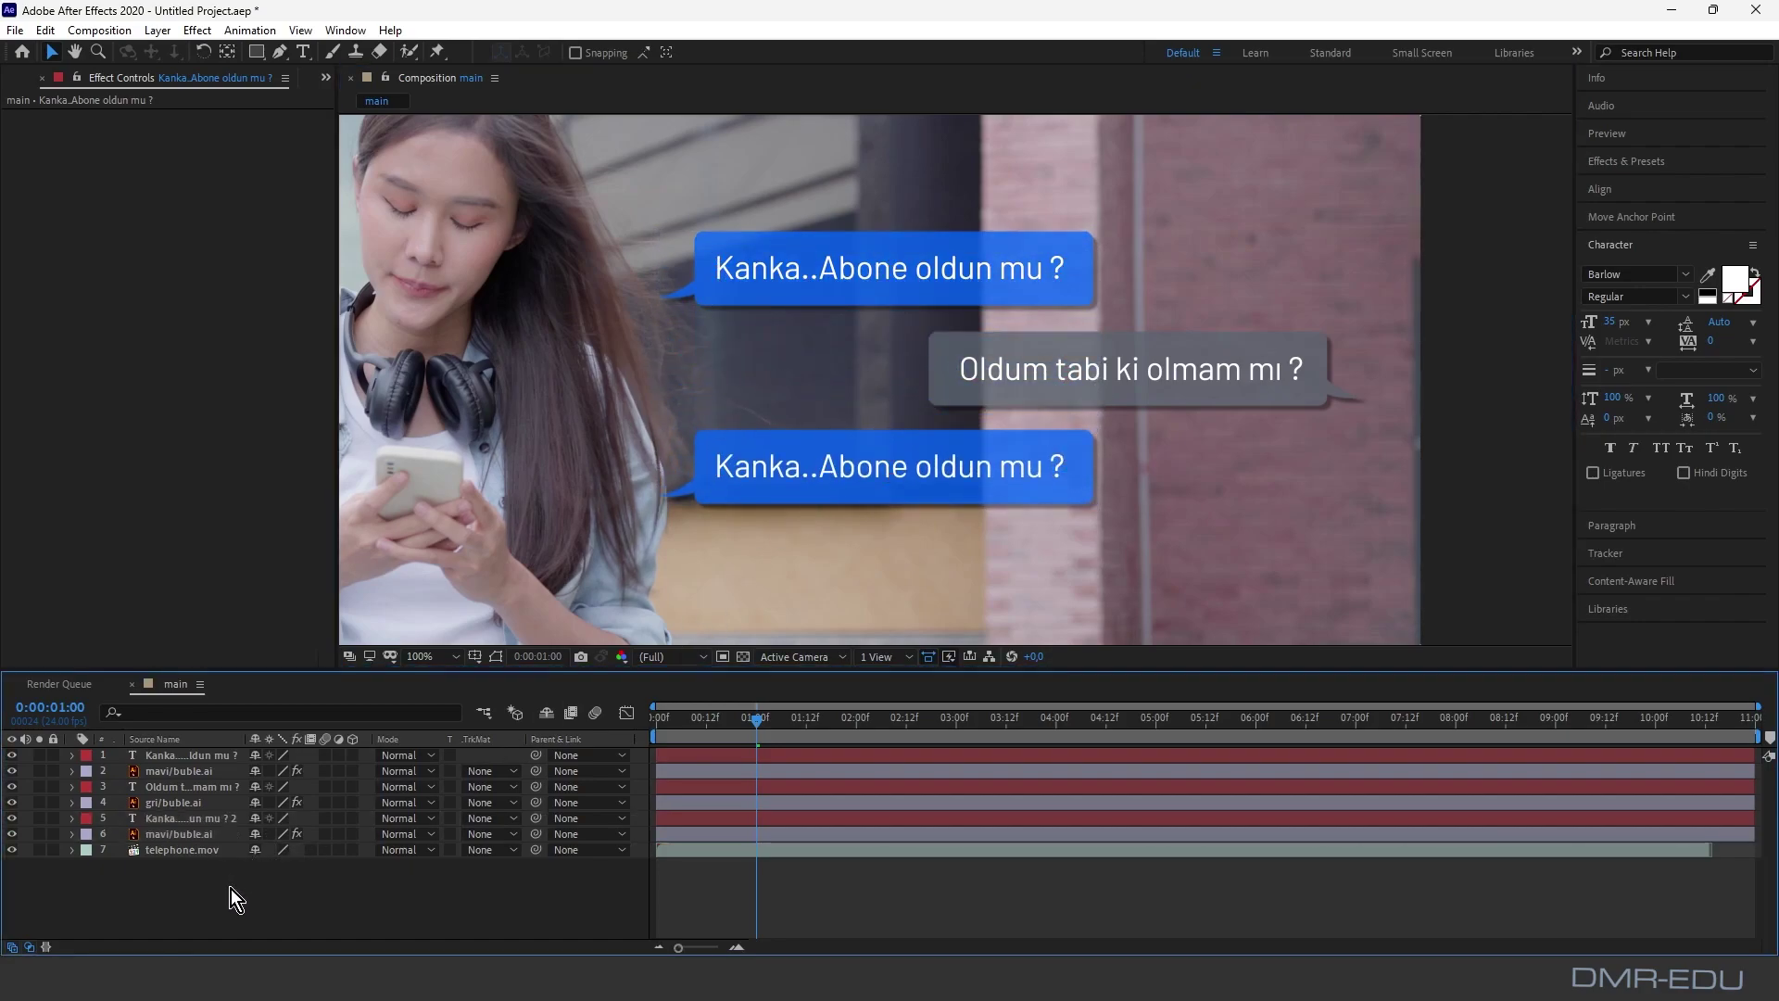
# Step: Replace the text in the lower blue bubble with "Beğeni yaptın mı ? Like ?"
pyautogui.click(193, 819)
pyautogui.doubleClick(747, 473)
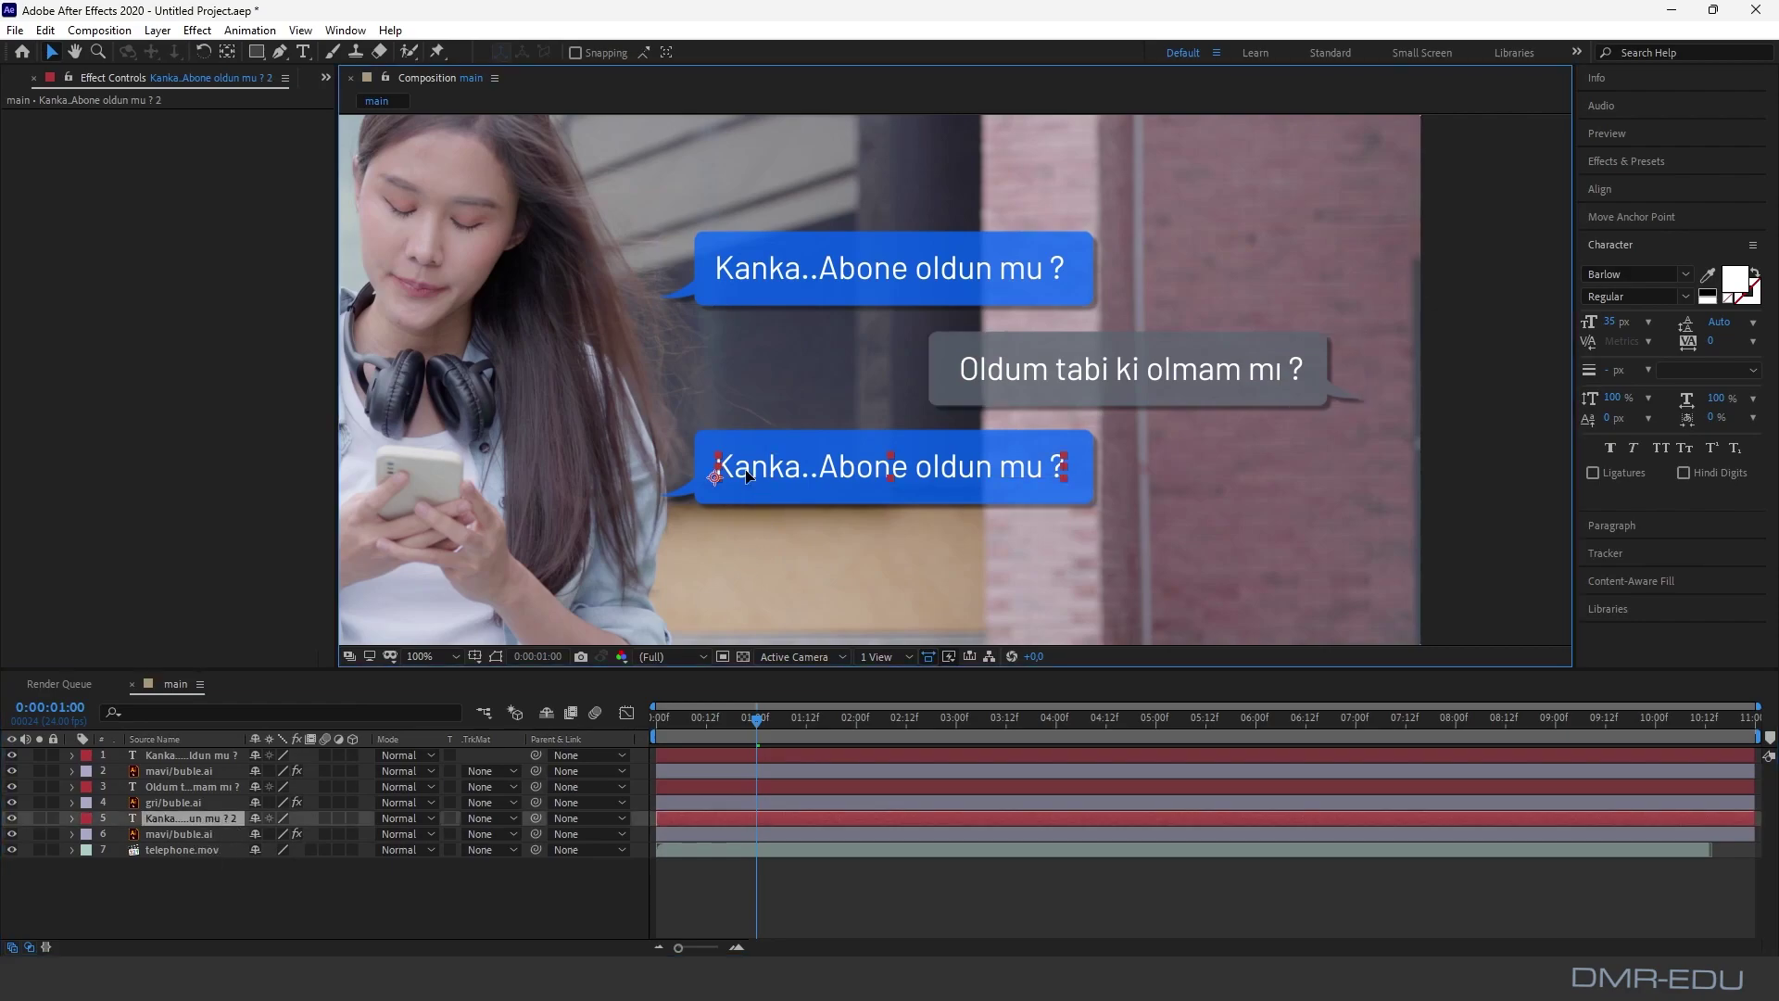
pyautogui.write('B')
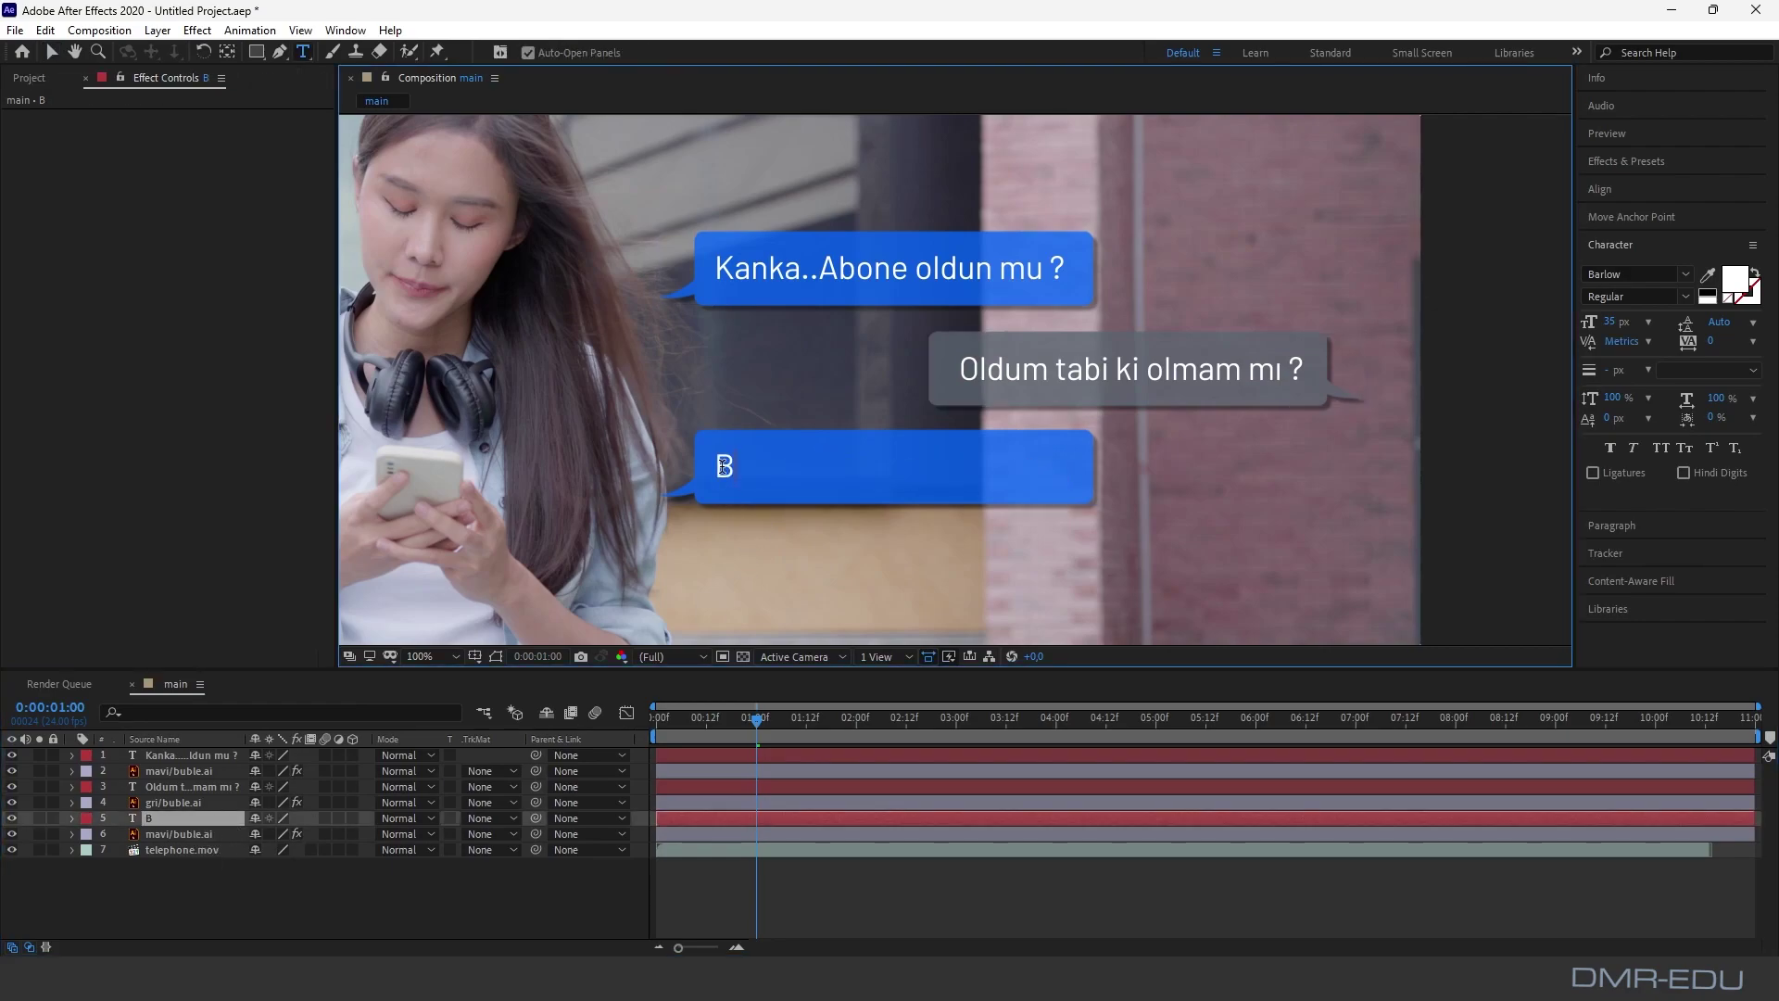
pyautogui.write('eğeni yaptın m')
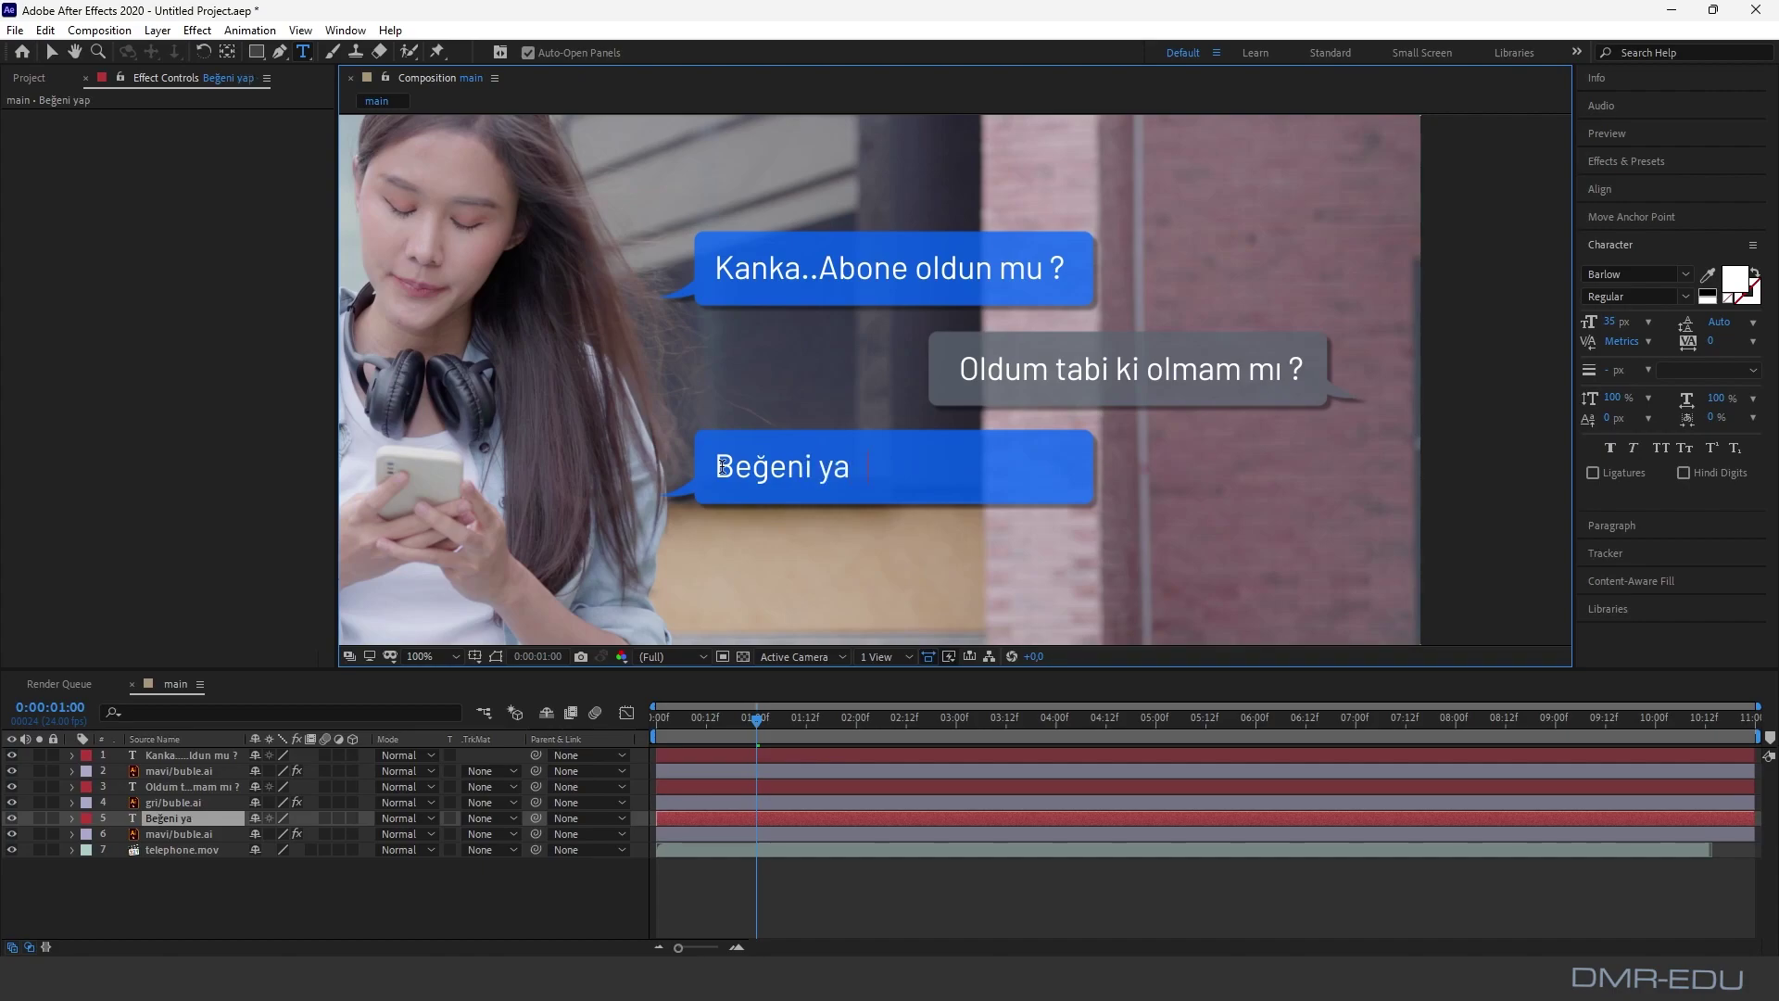
pyautogui.write('ı ?')
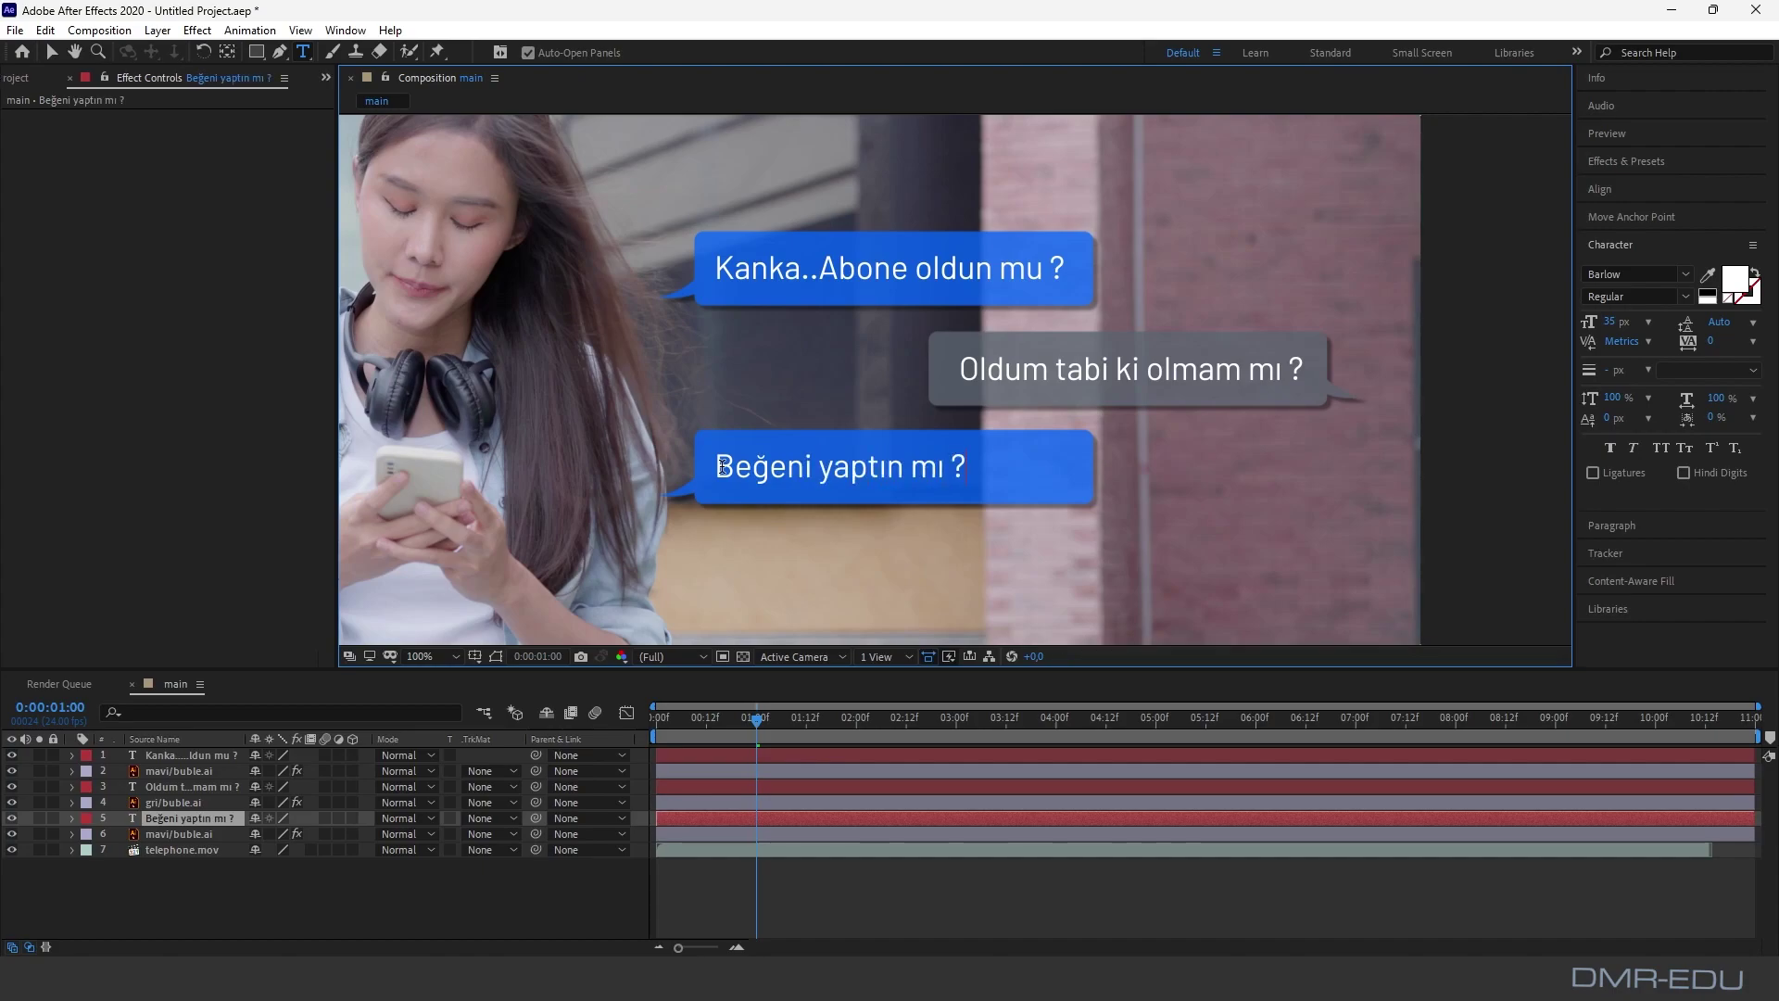
pyautogui.write(' Like ?')
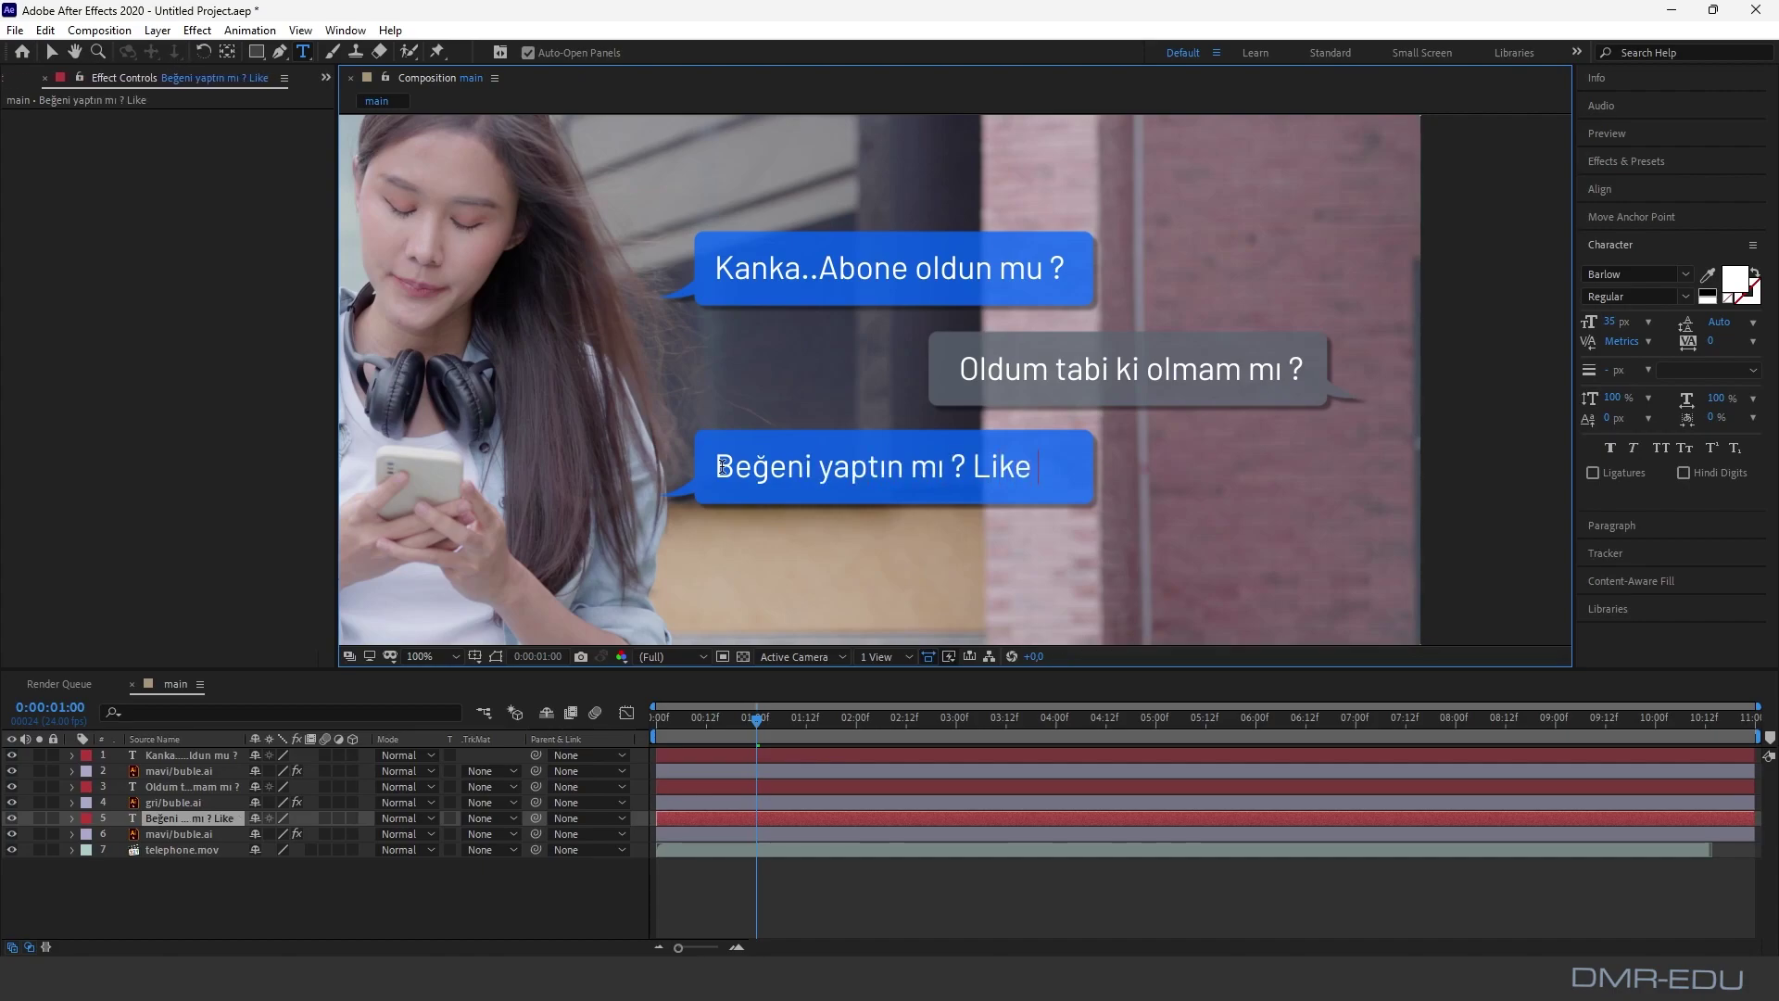
pyautogui.click(297, 909)
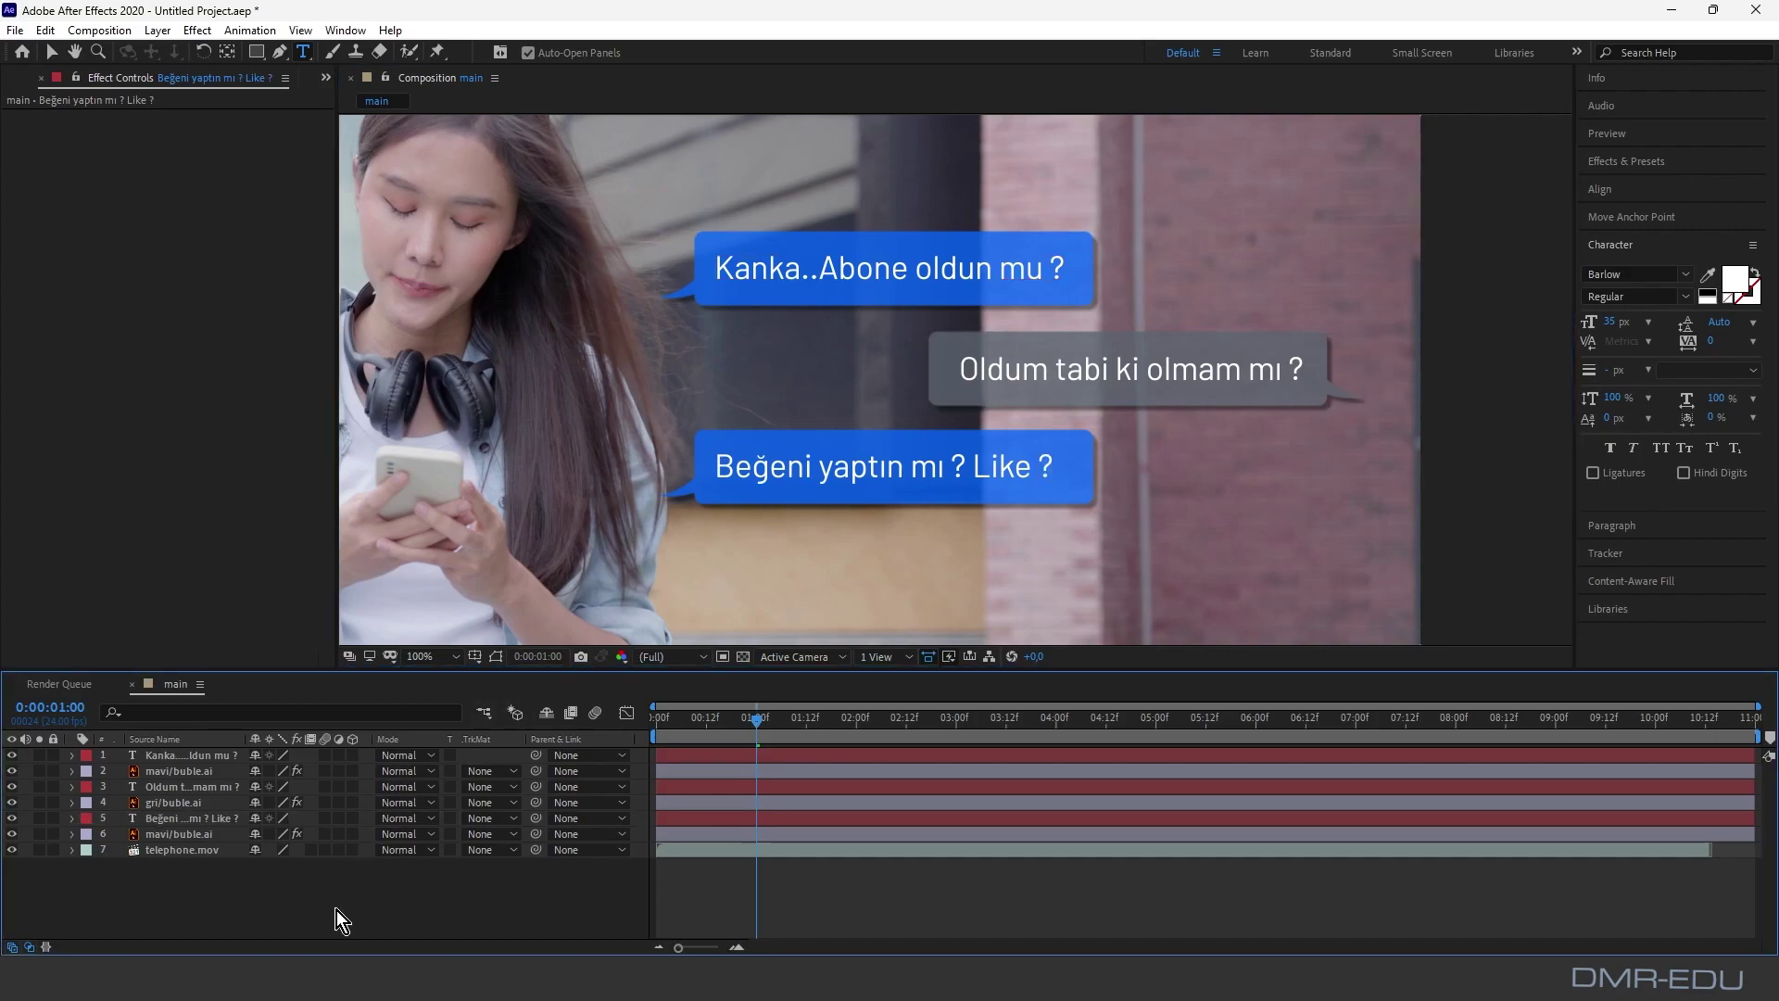
# Step: Duplicate the grey bubble with its text and move the copies below the second blue bubble's layers in the stack
pyautogui.click(200, 785)
pyautogui.keyDown('ctrl'); pyautogui.click(203, 802); pyautogui.keyUp('ctrl')
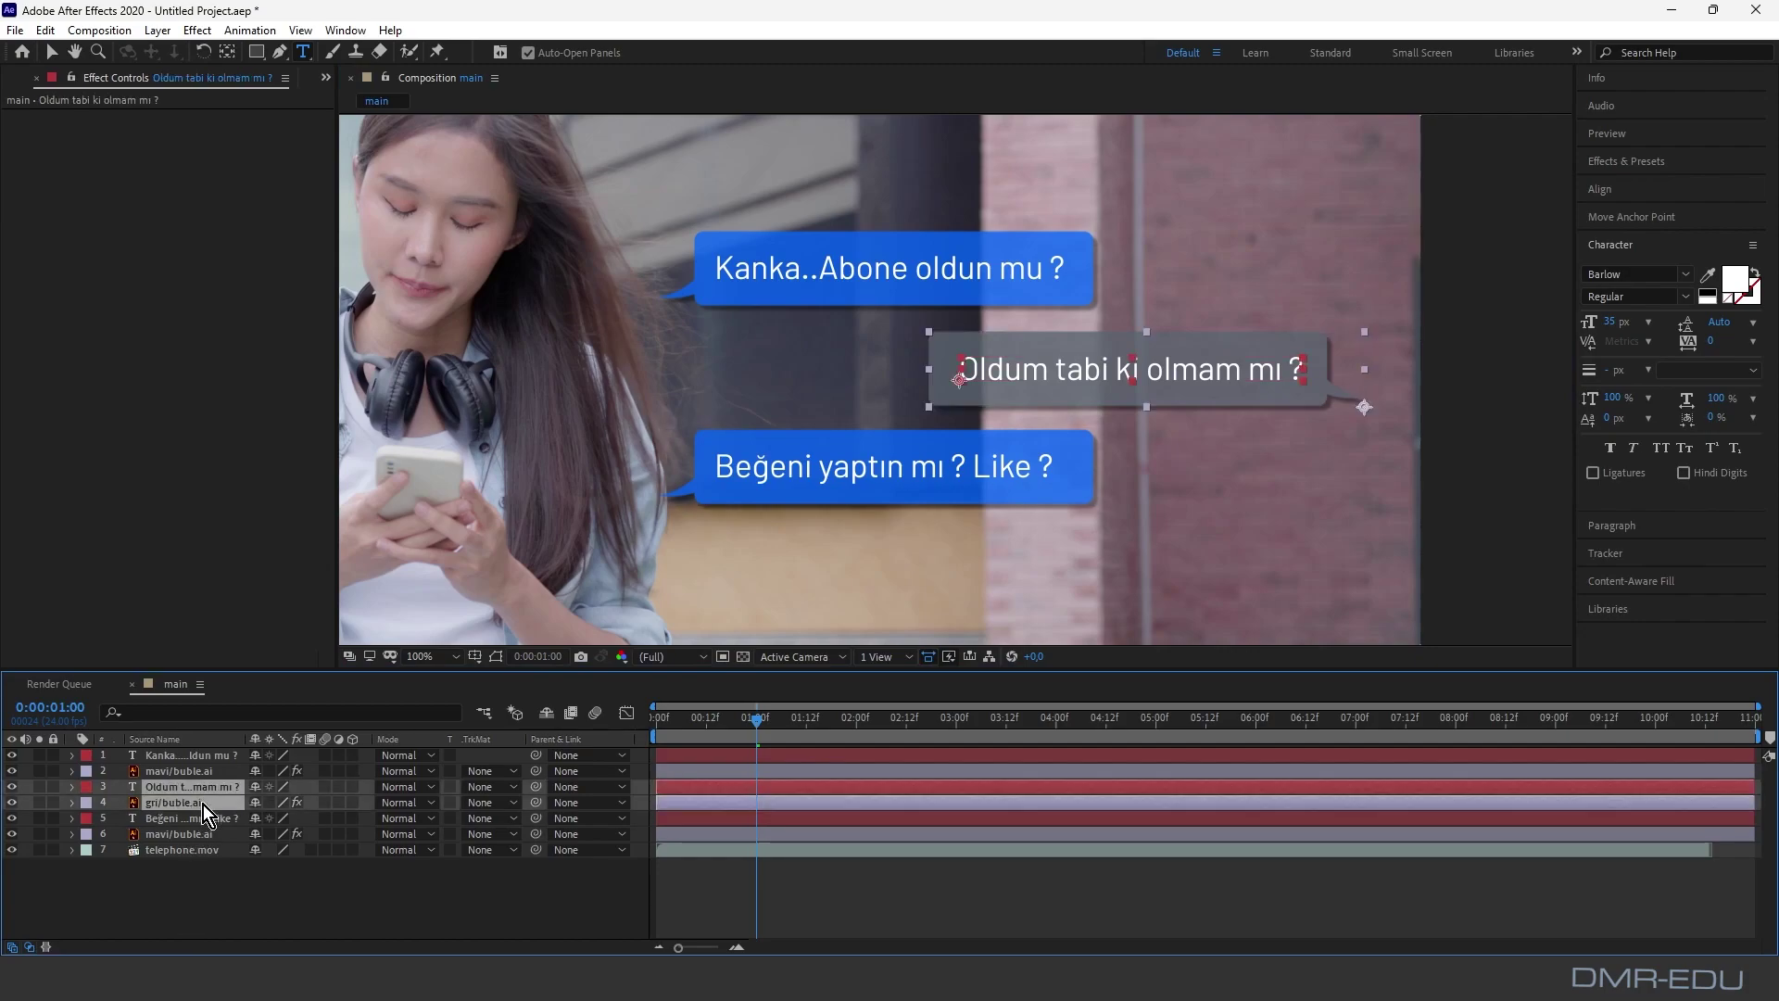
pyautogui.click(51, 33)
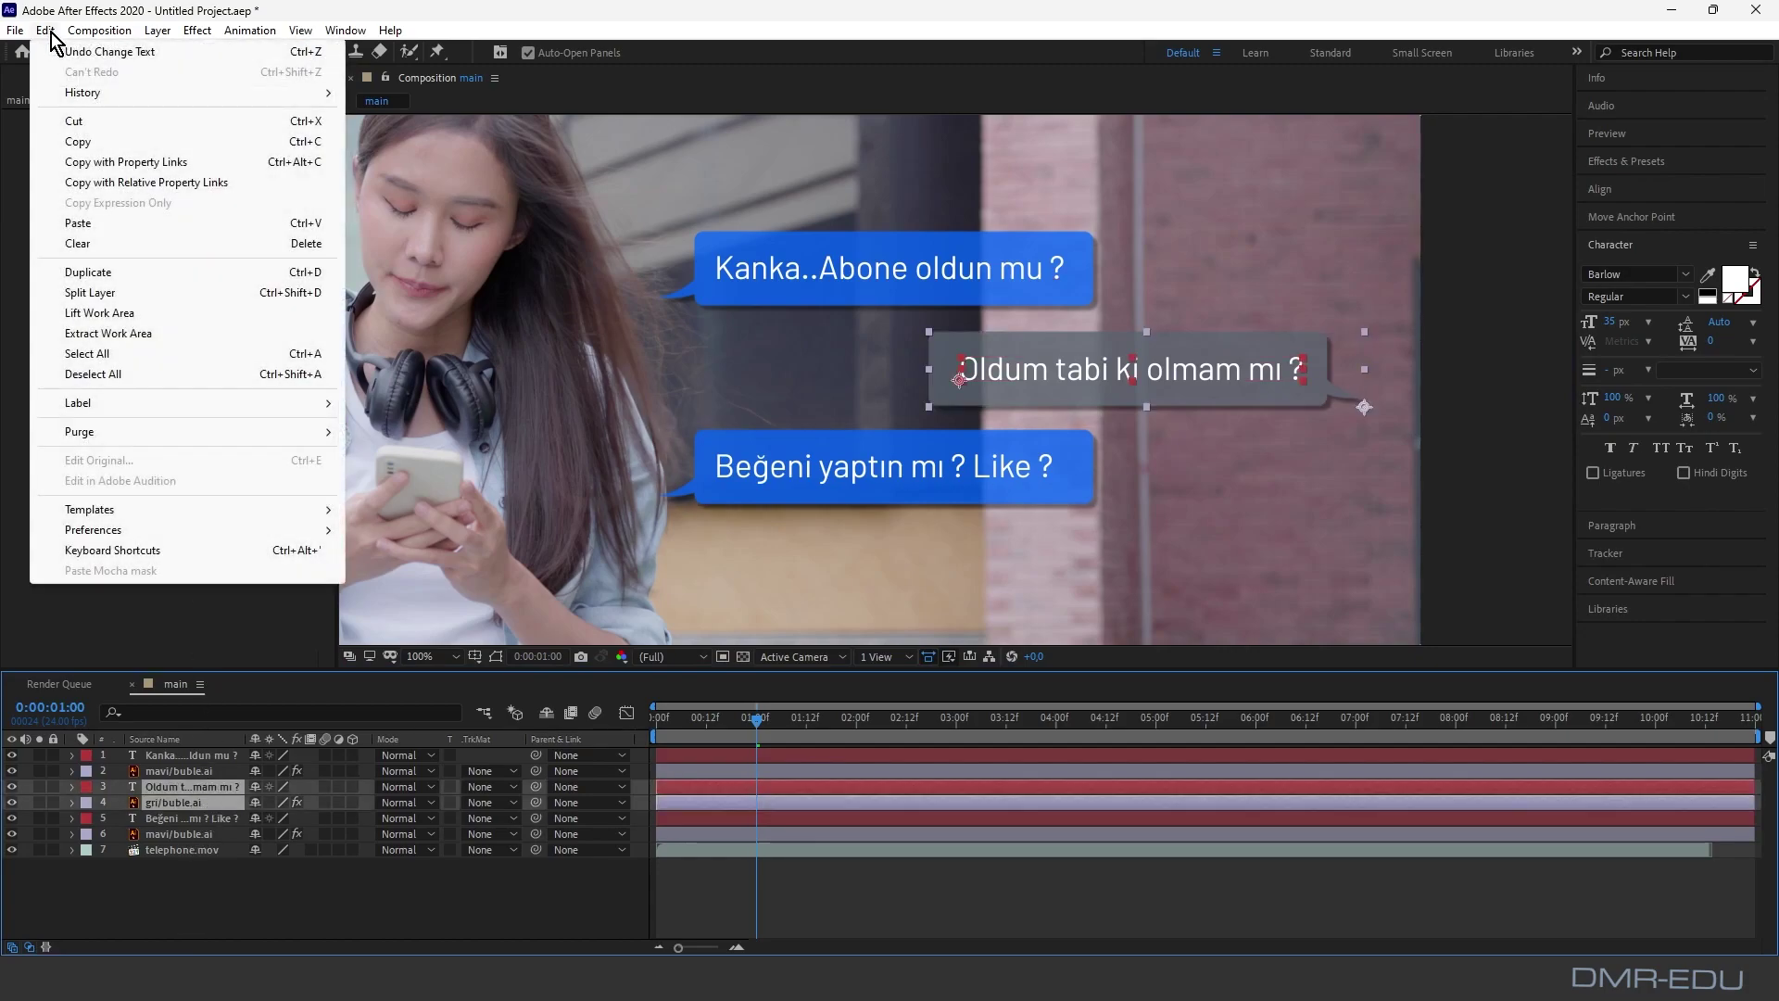
pyautogui.click(85, 272)
pyautogui.moveTo(193, 818); pyautogui.dragTo(193, 873)
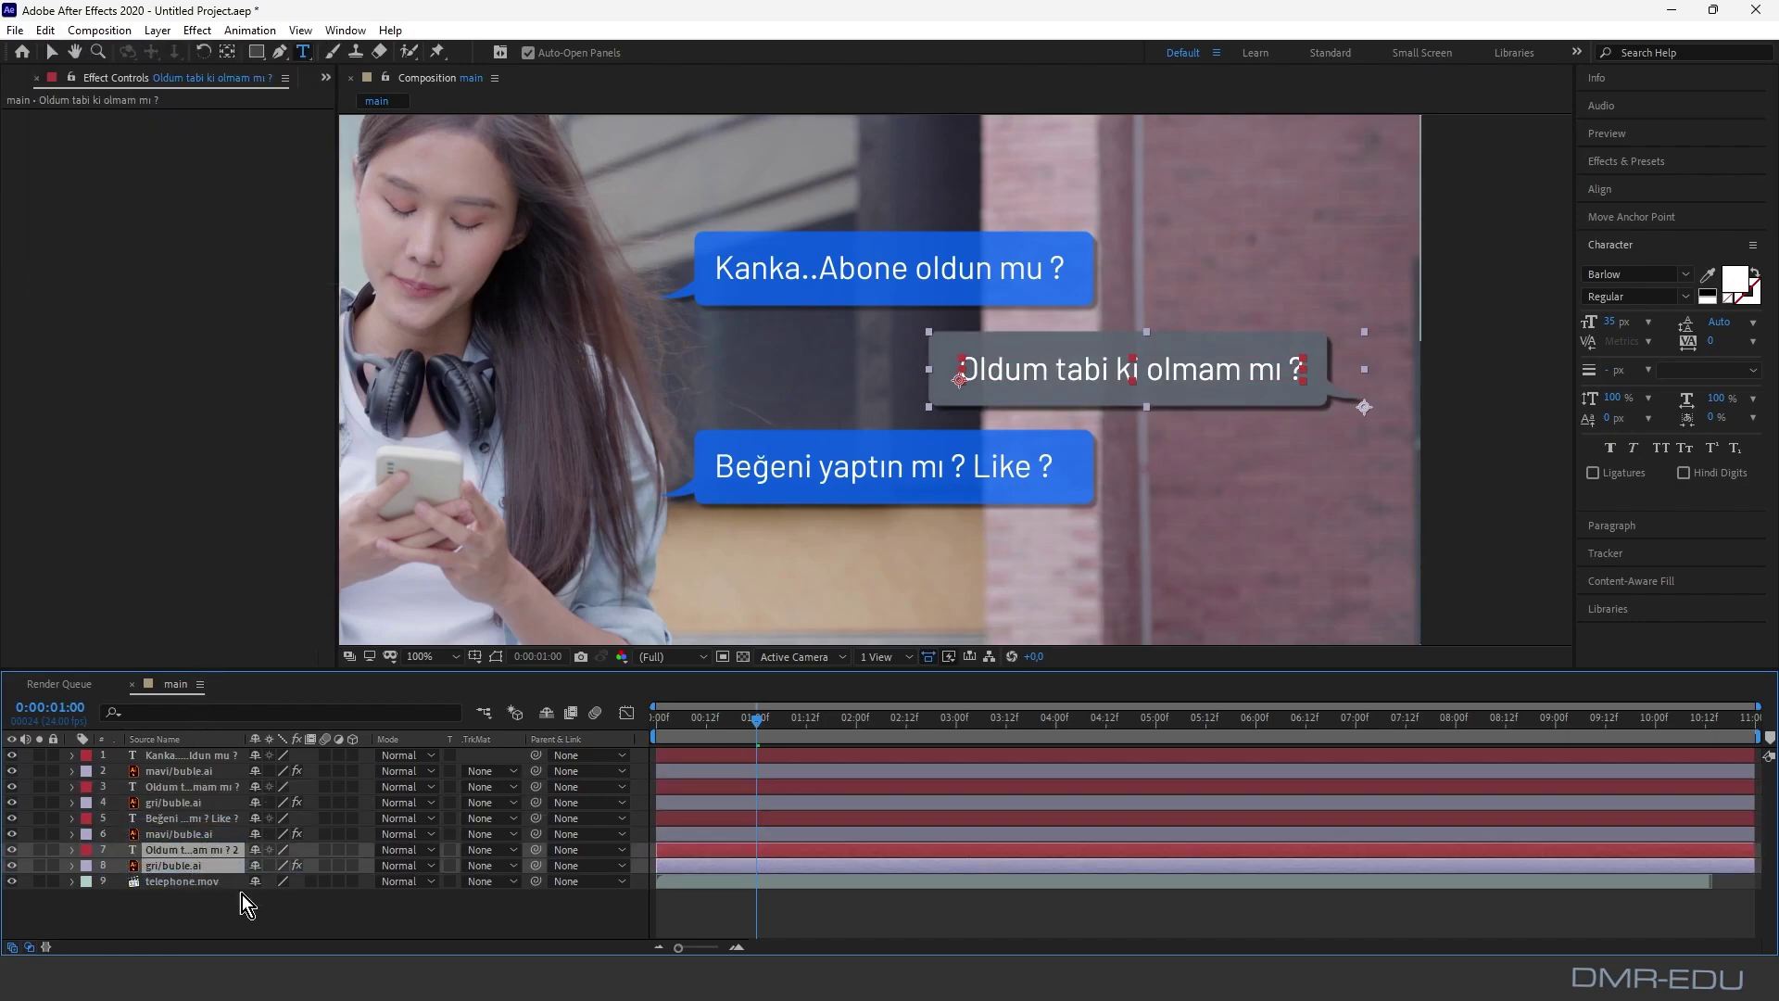
# Step: Position the duplicated grey bubble and its text below the second blue bubble, in line with the first grey bubble
pyautogui.moveTo(1250, 568); pyautogui.dragTo(1235, 398)
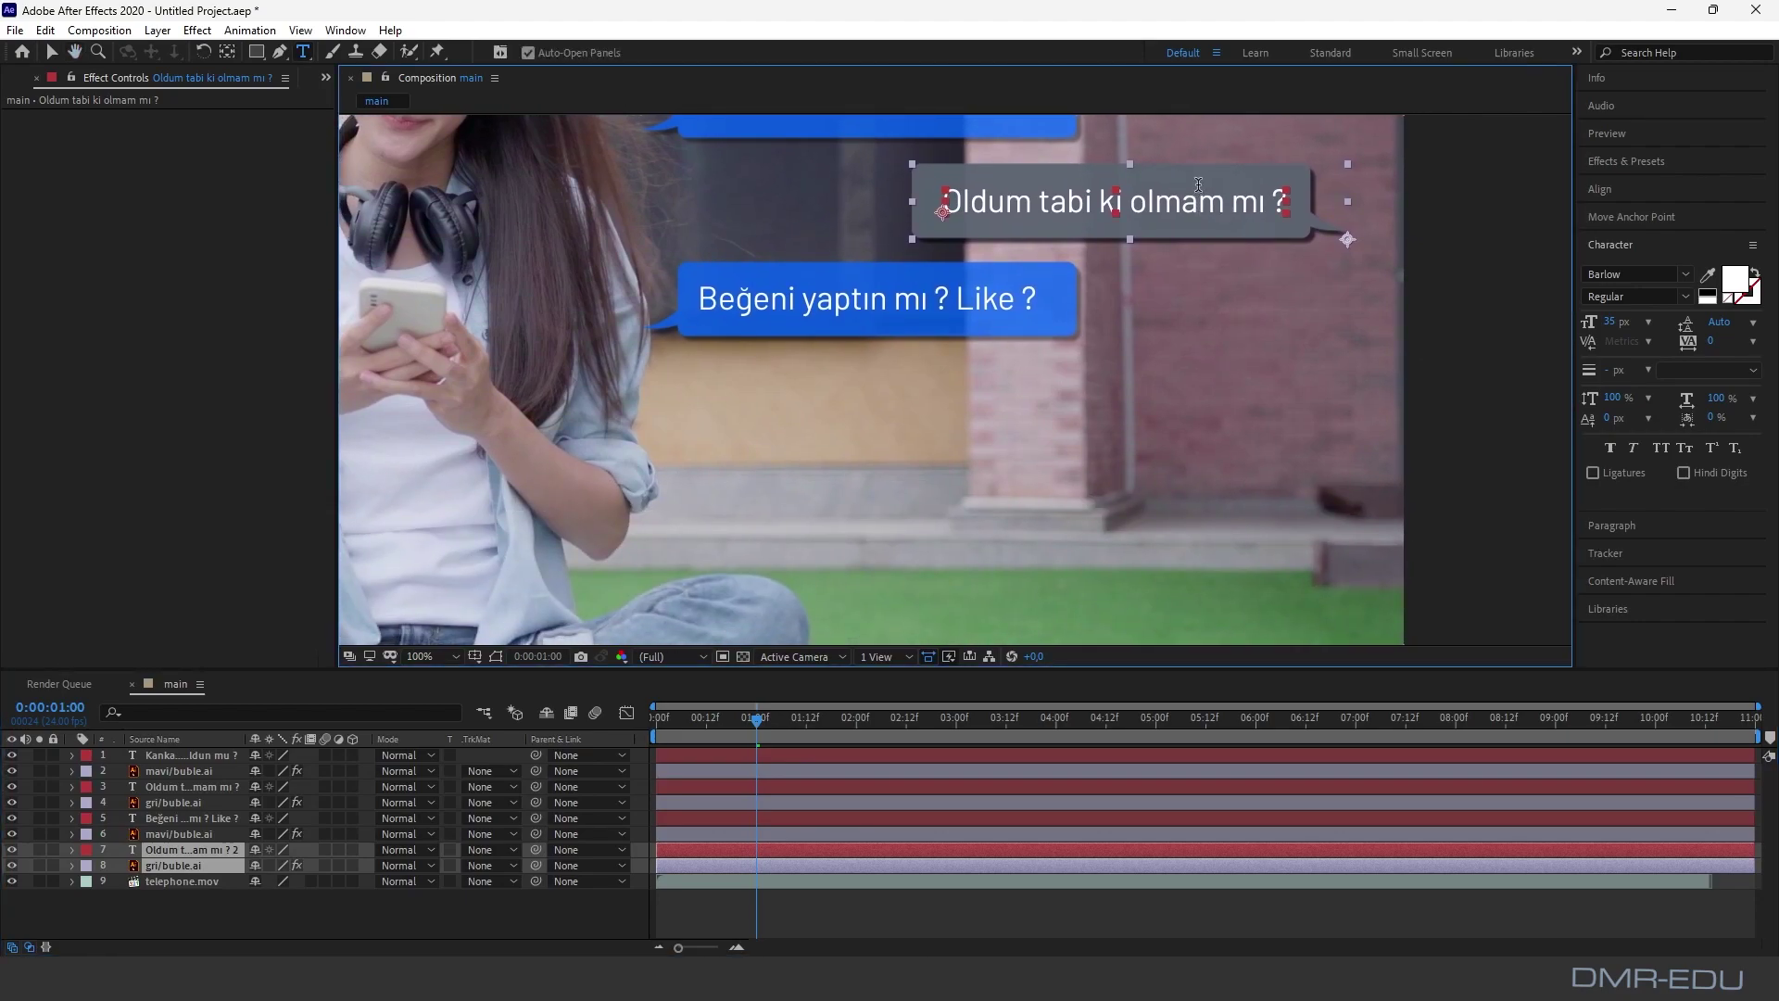
pyautogui.click(51, 54)
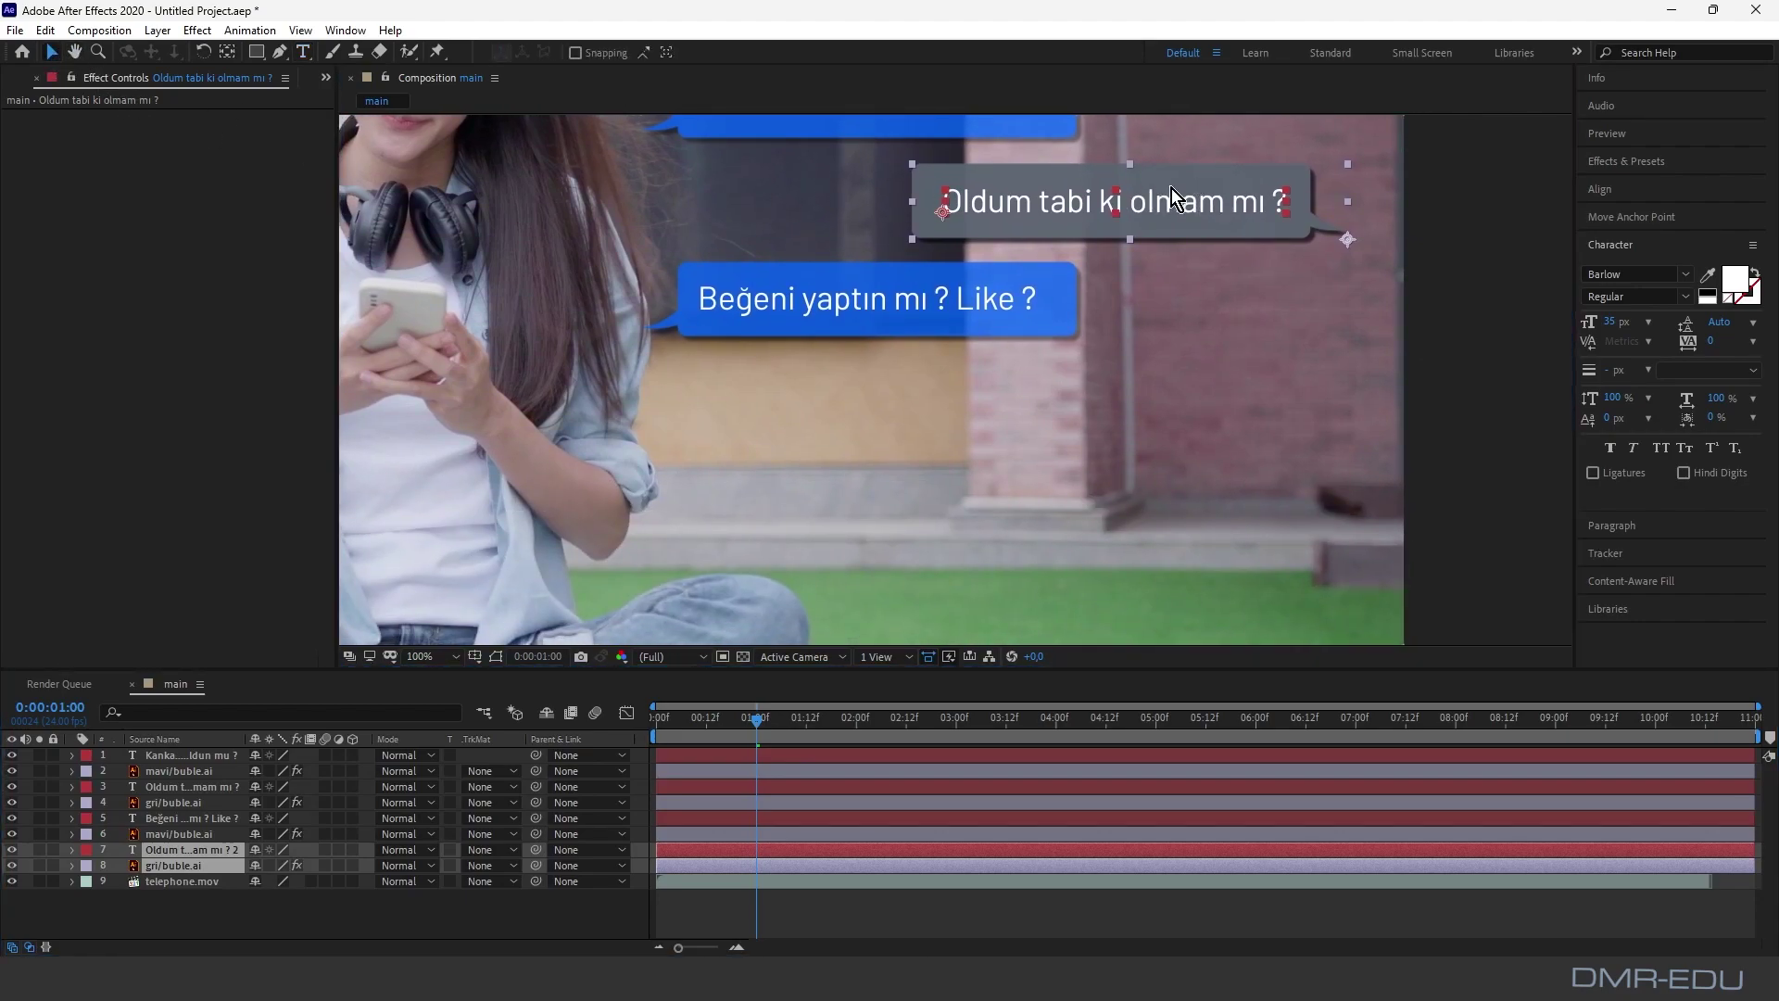
pyautogui.moveTo(1187, 199); pyautogui.dragTo(1201, 388)
# Step: Replace the text in the second grey bubble with "Beğendim yorum da yaptım"
pyautogui.click(205, 851)
pyautogui.doubleClick(976, 402)
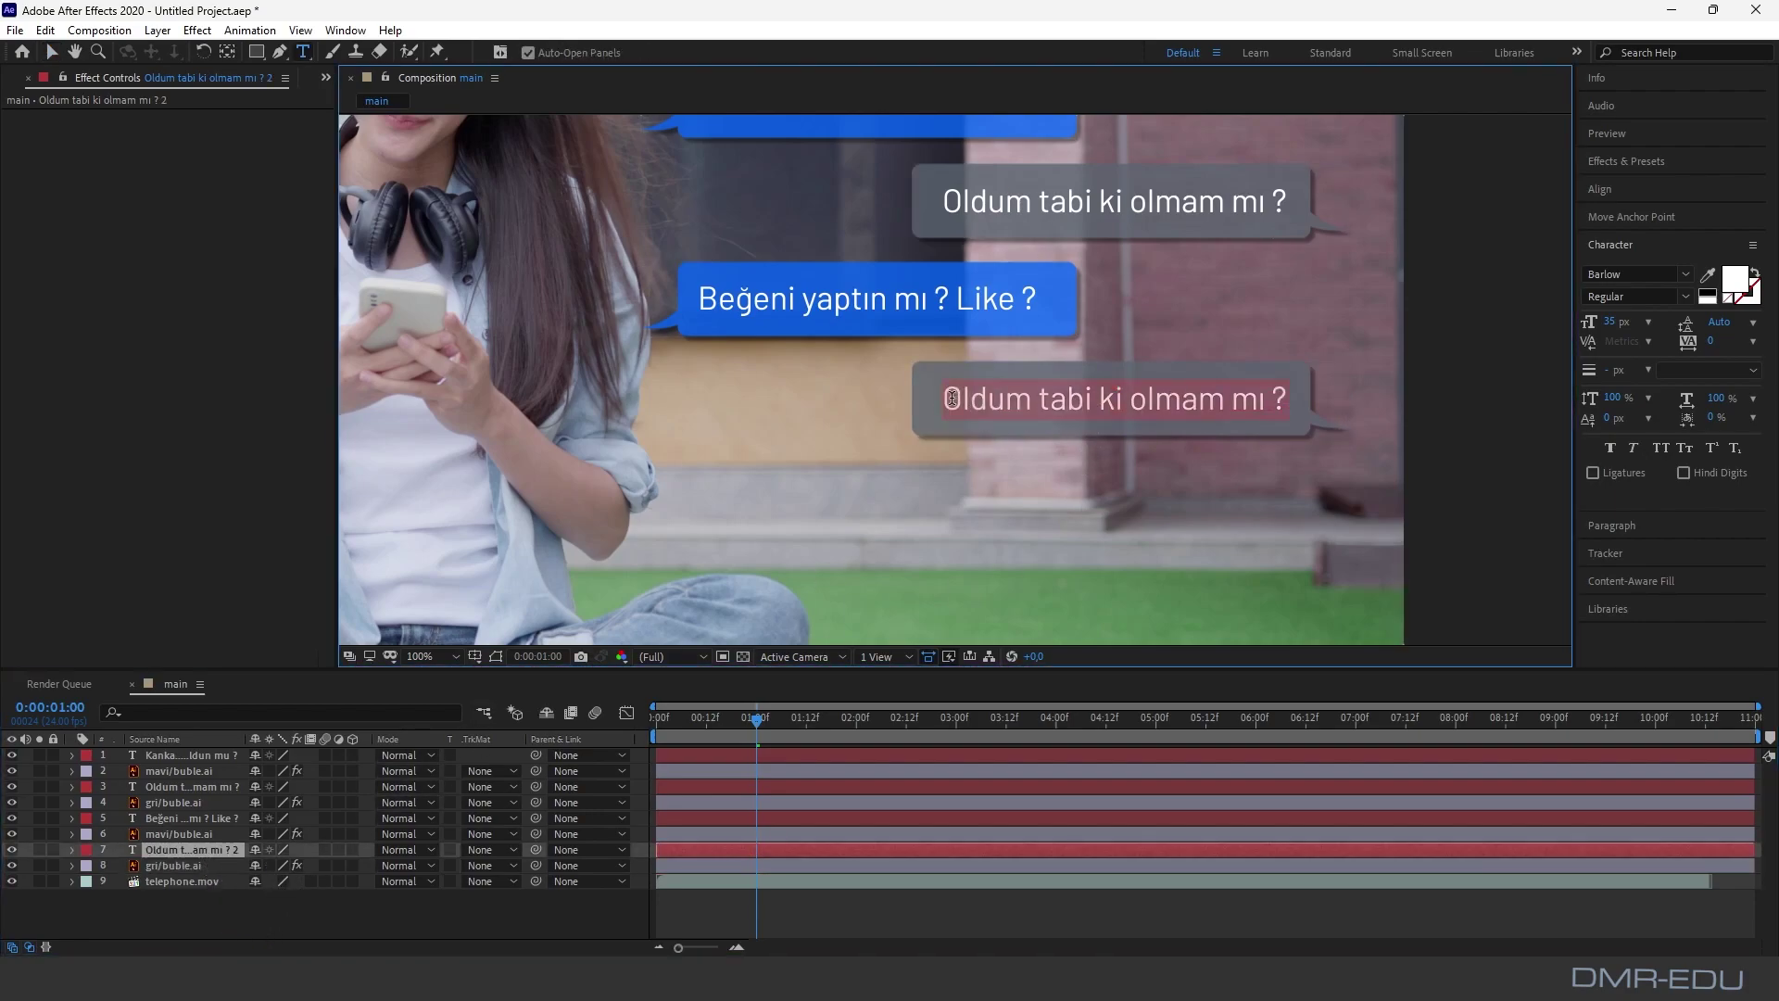
pyautogui.write('Beğen')
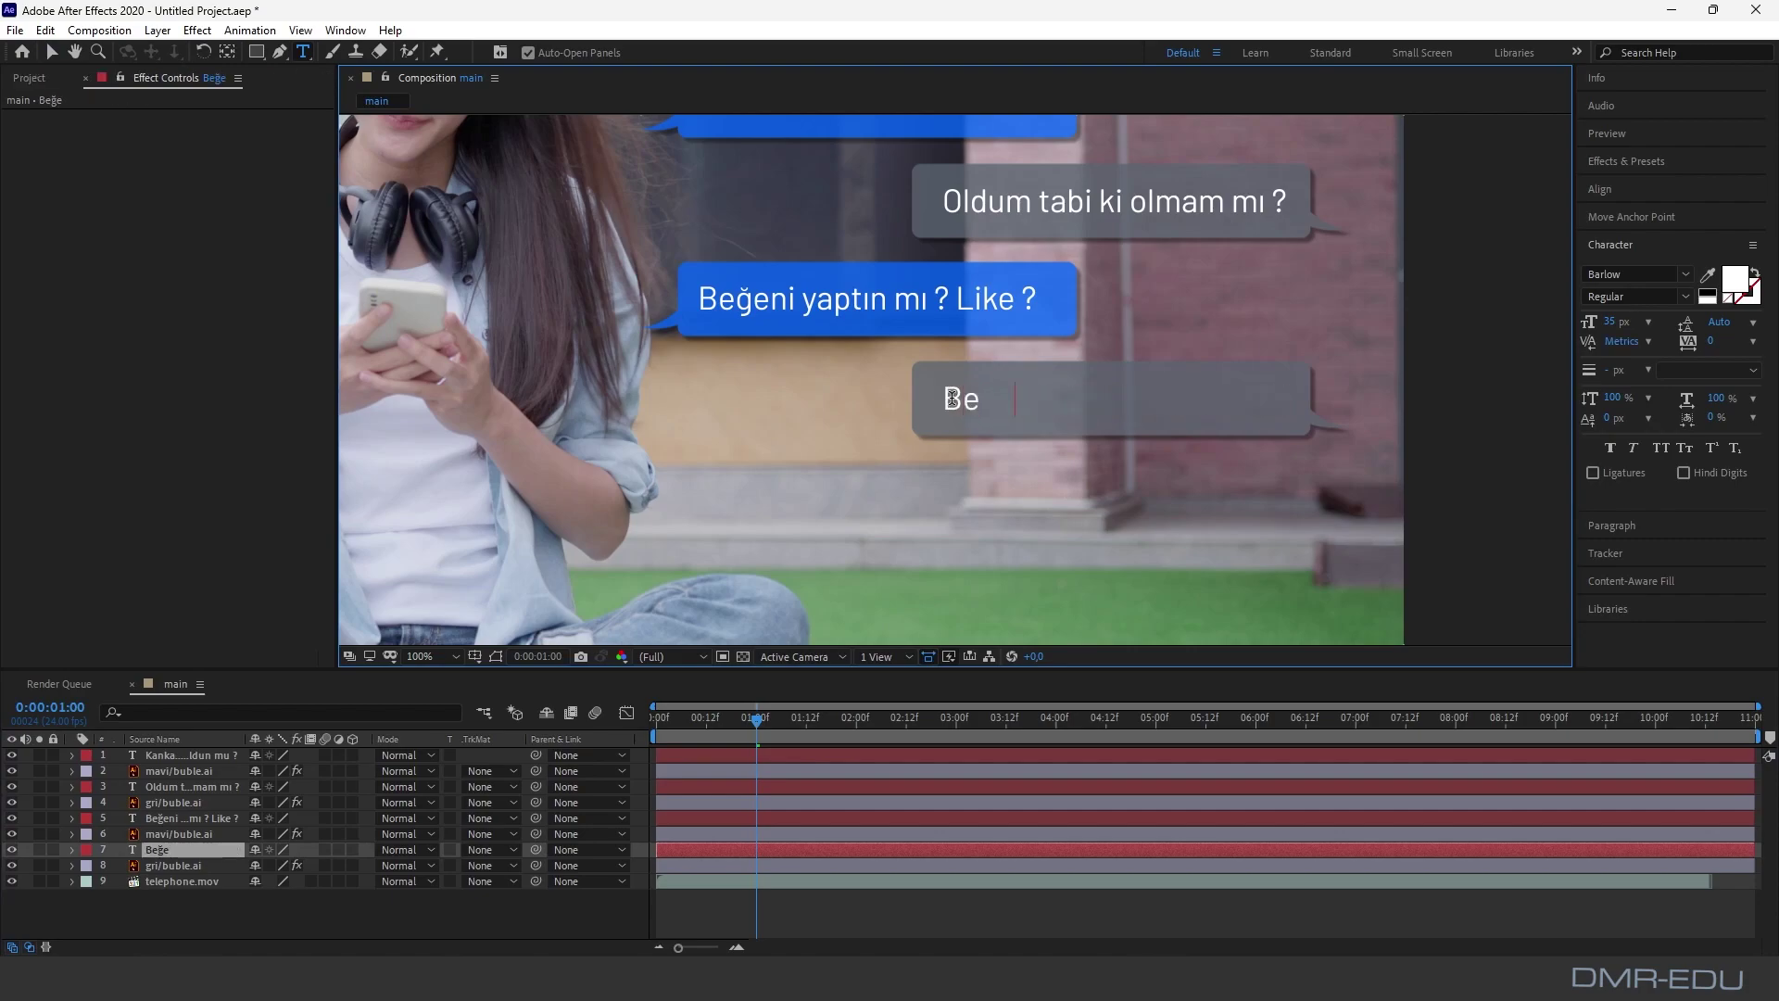
pyautogui.write('dim yo')
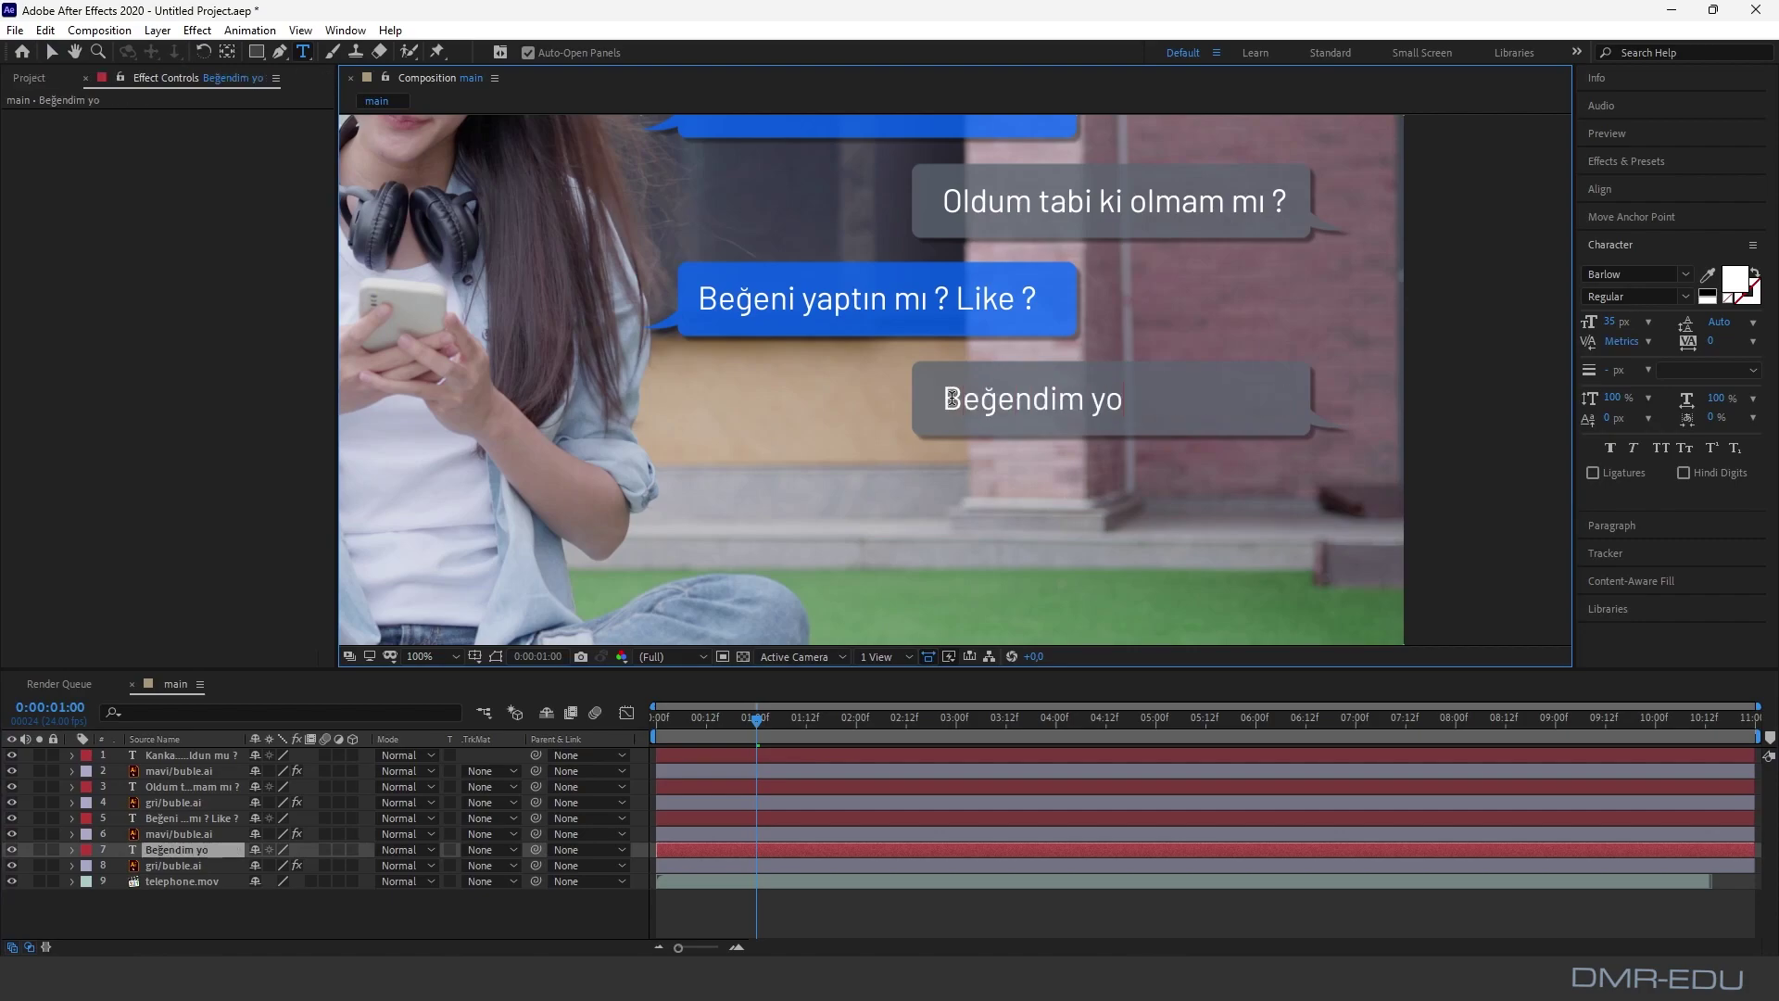
pyautogui.write('rum')
pyautogui.write('yaptı')
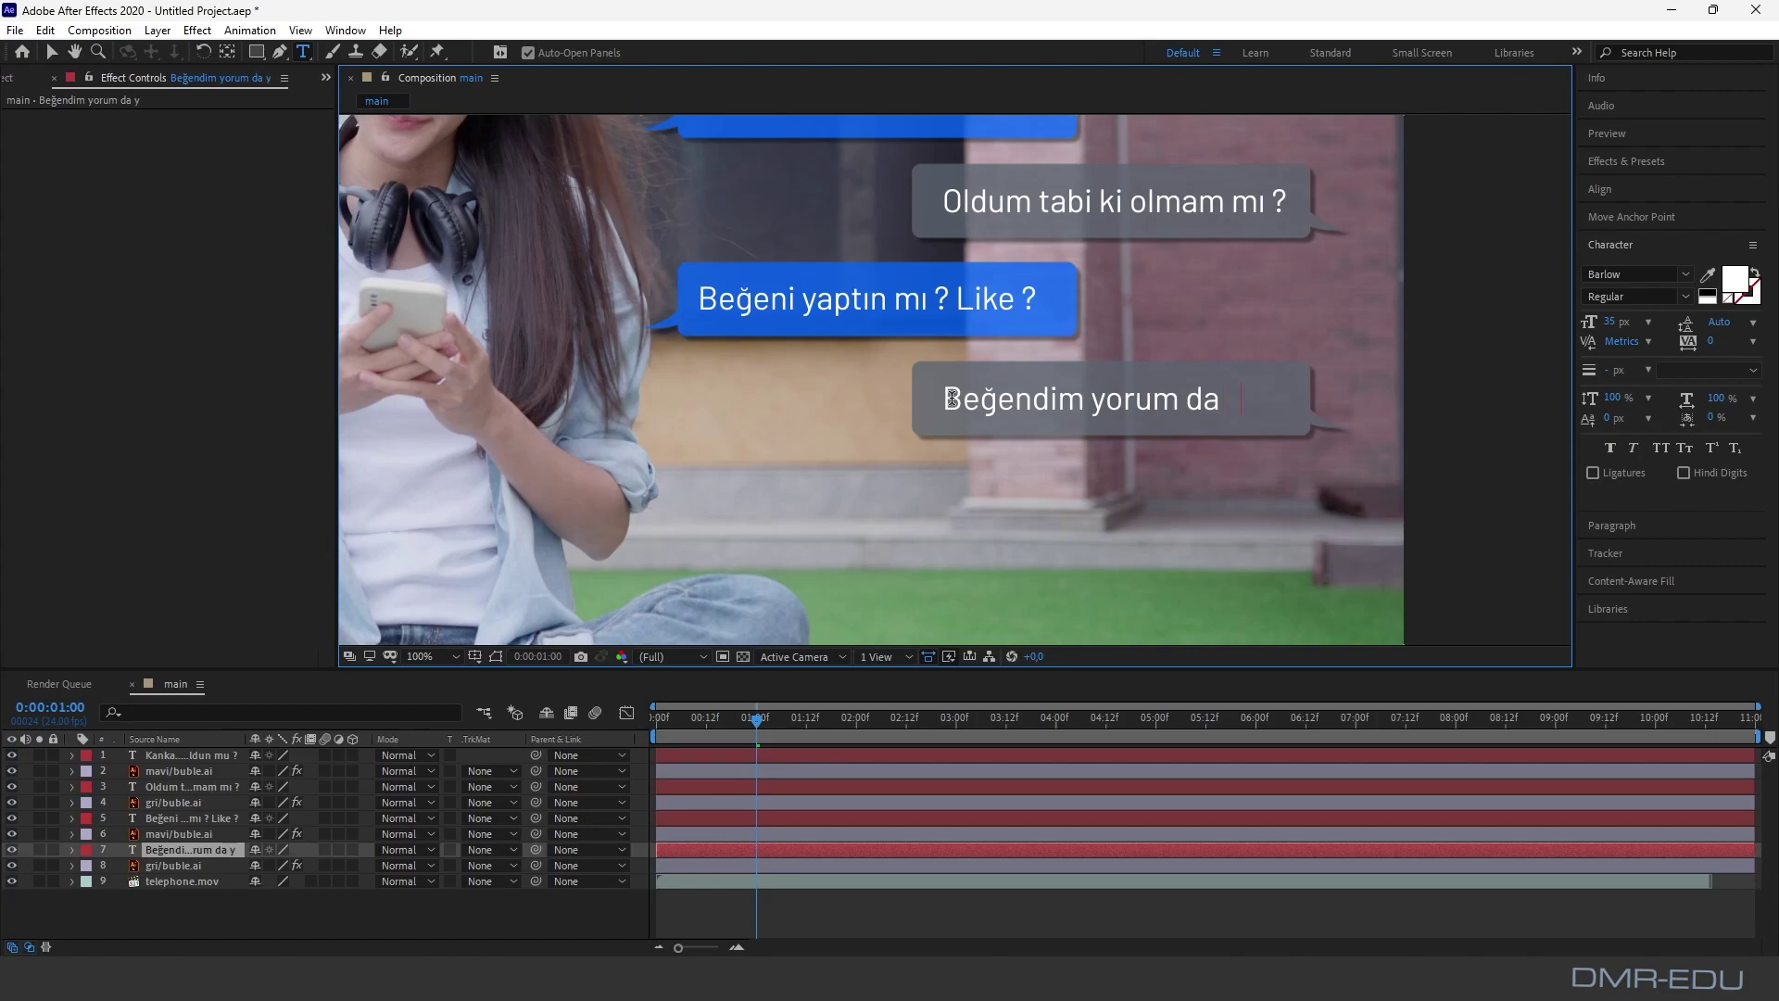
pyautogui.write('m')
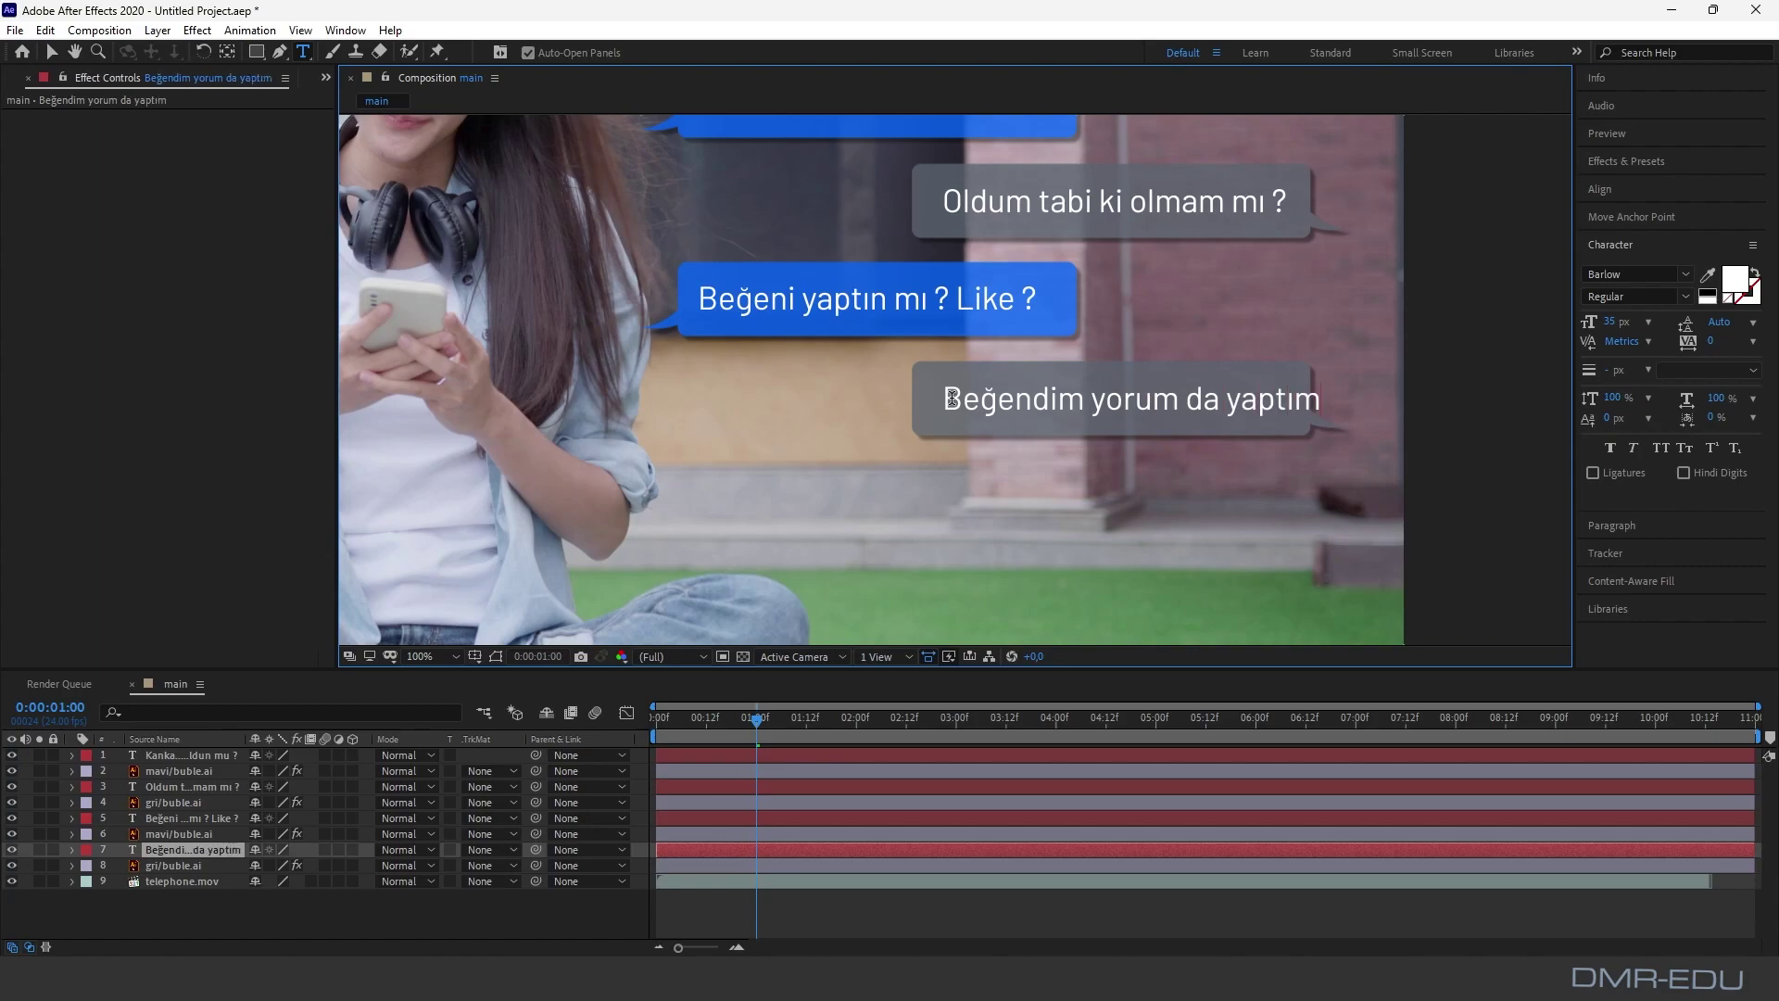
# Step: Shift the "Beğendim yorum da yaptım" text so it sits centered inside its grey bubble
pyautogui.click(50, 52)
pyautogui.moveTo(1143, 408); pyautogui.dragTo(1124, 412)
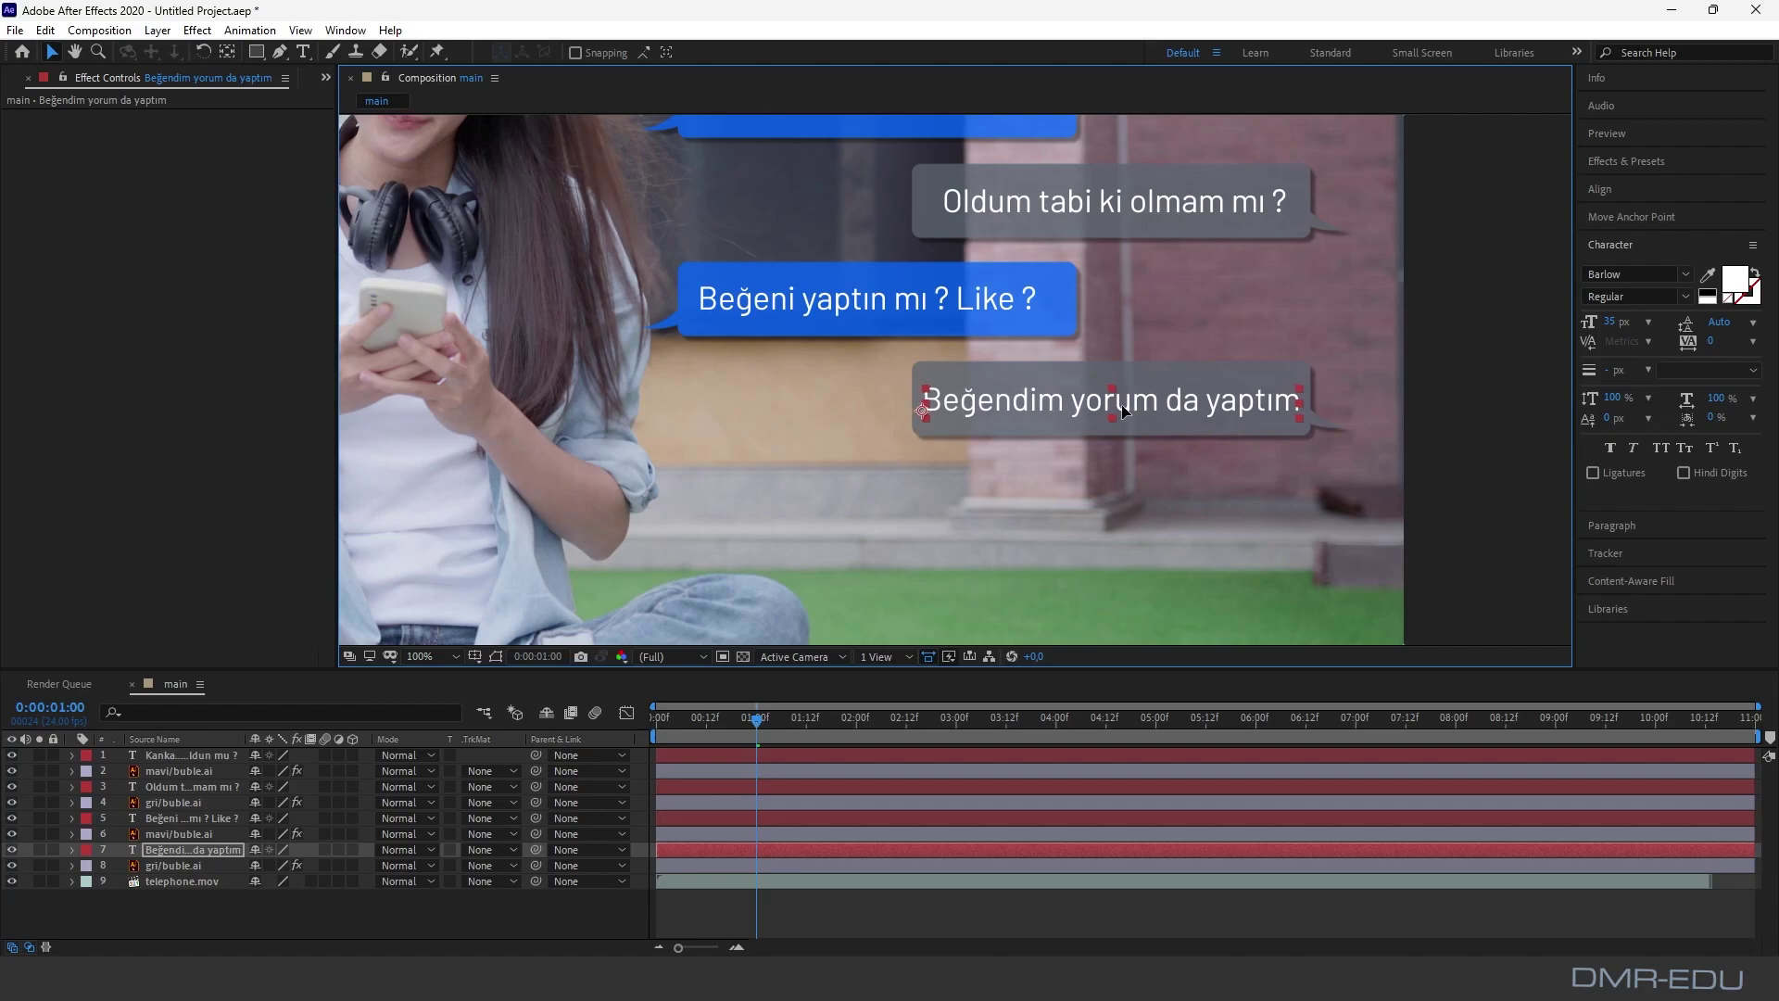
pyautogui.click(1136, 513)
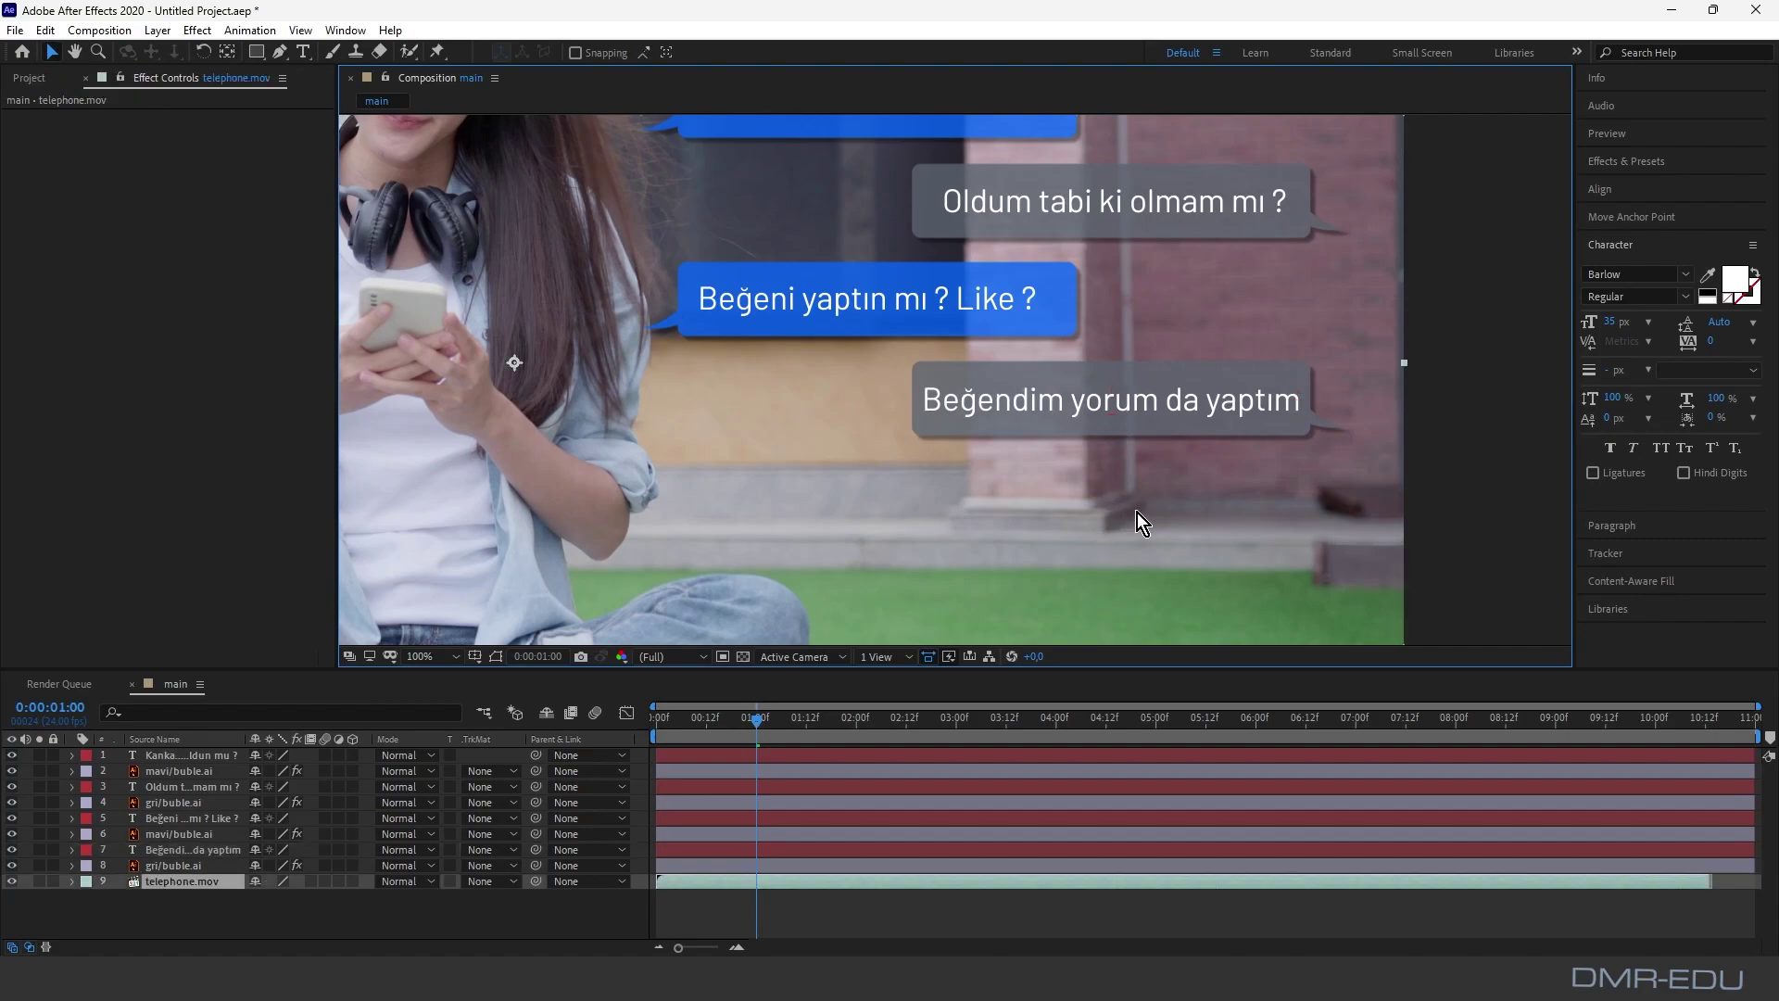
# Step: Duplicate the second grey bubble with its text and move the copies just above telephone.mov in the layer stack
pyautogui.click(189, 863)
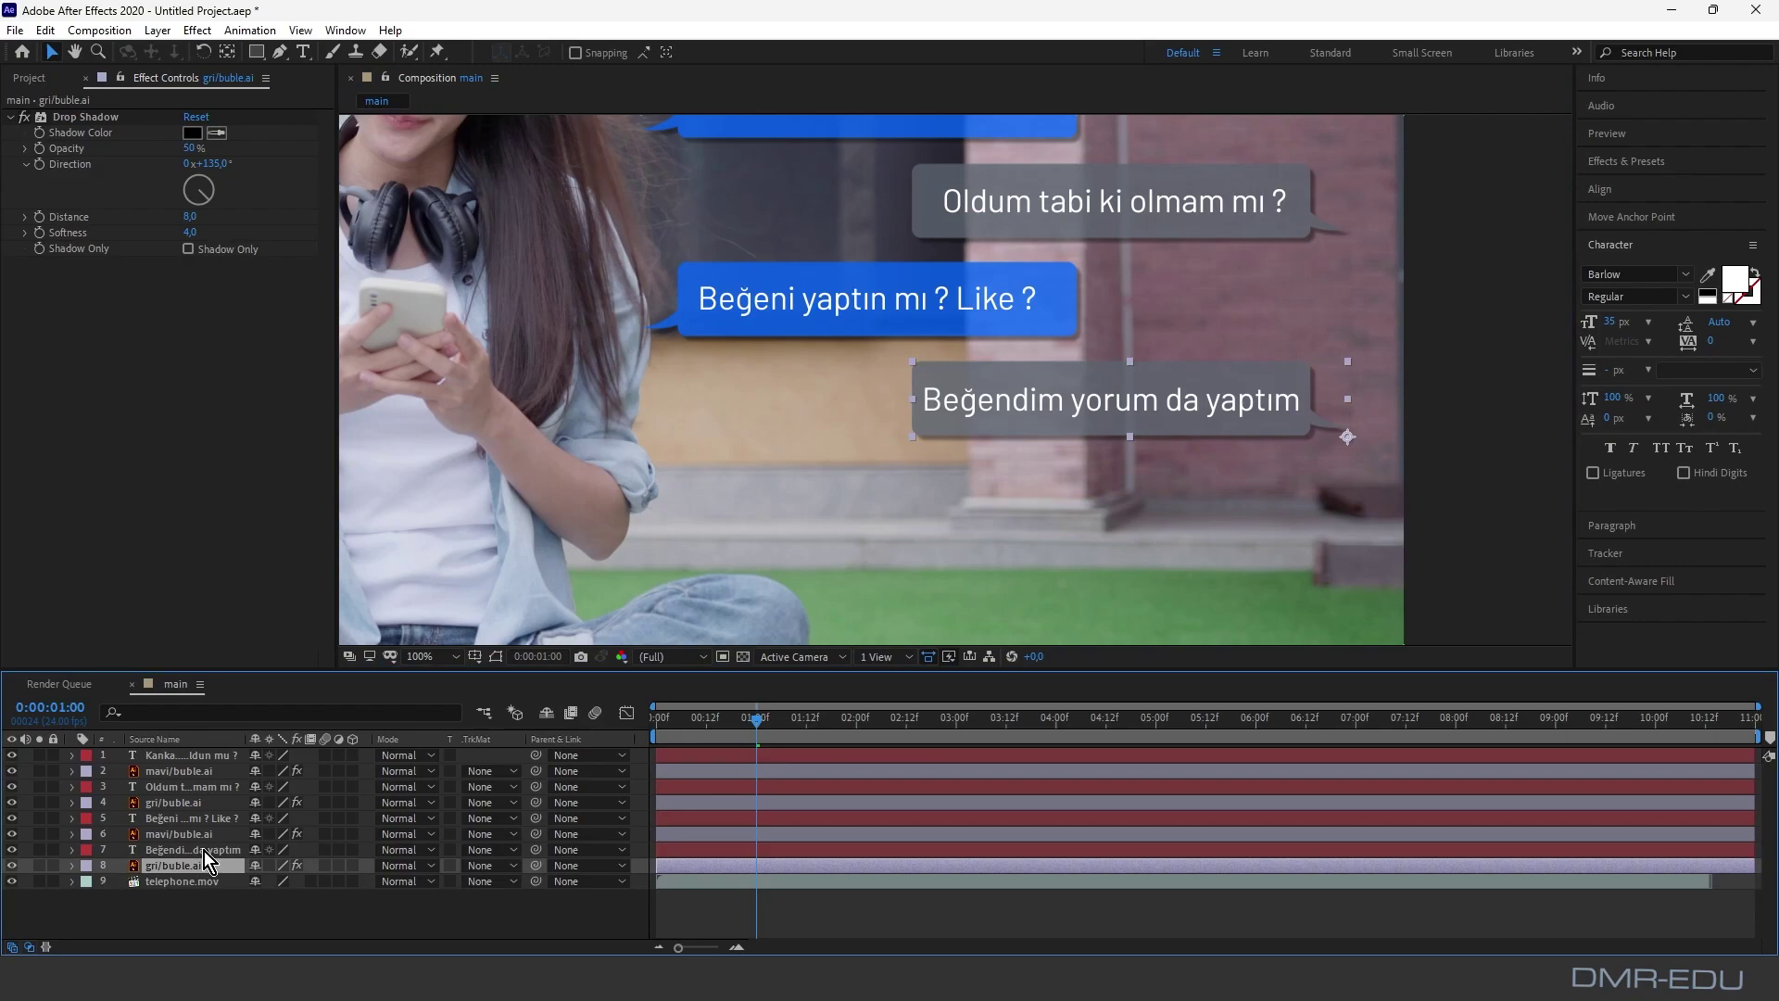
pyautogui.keyDown('ctrl'); pyautogui.click(204, 851); pyautogui.keyUp('ctrl')
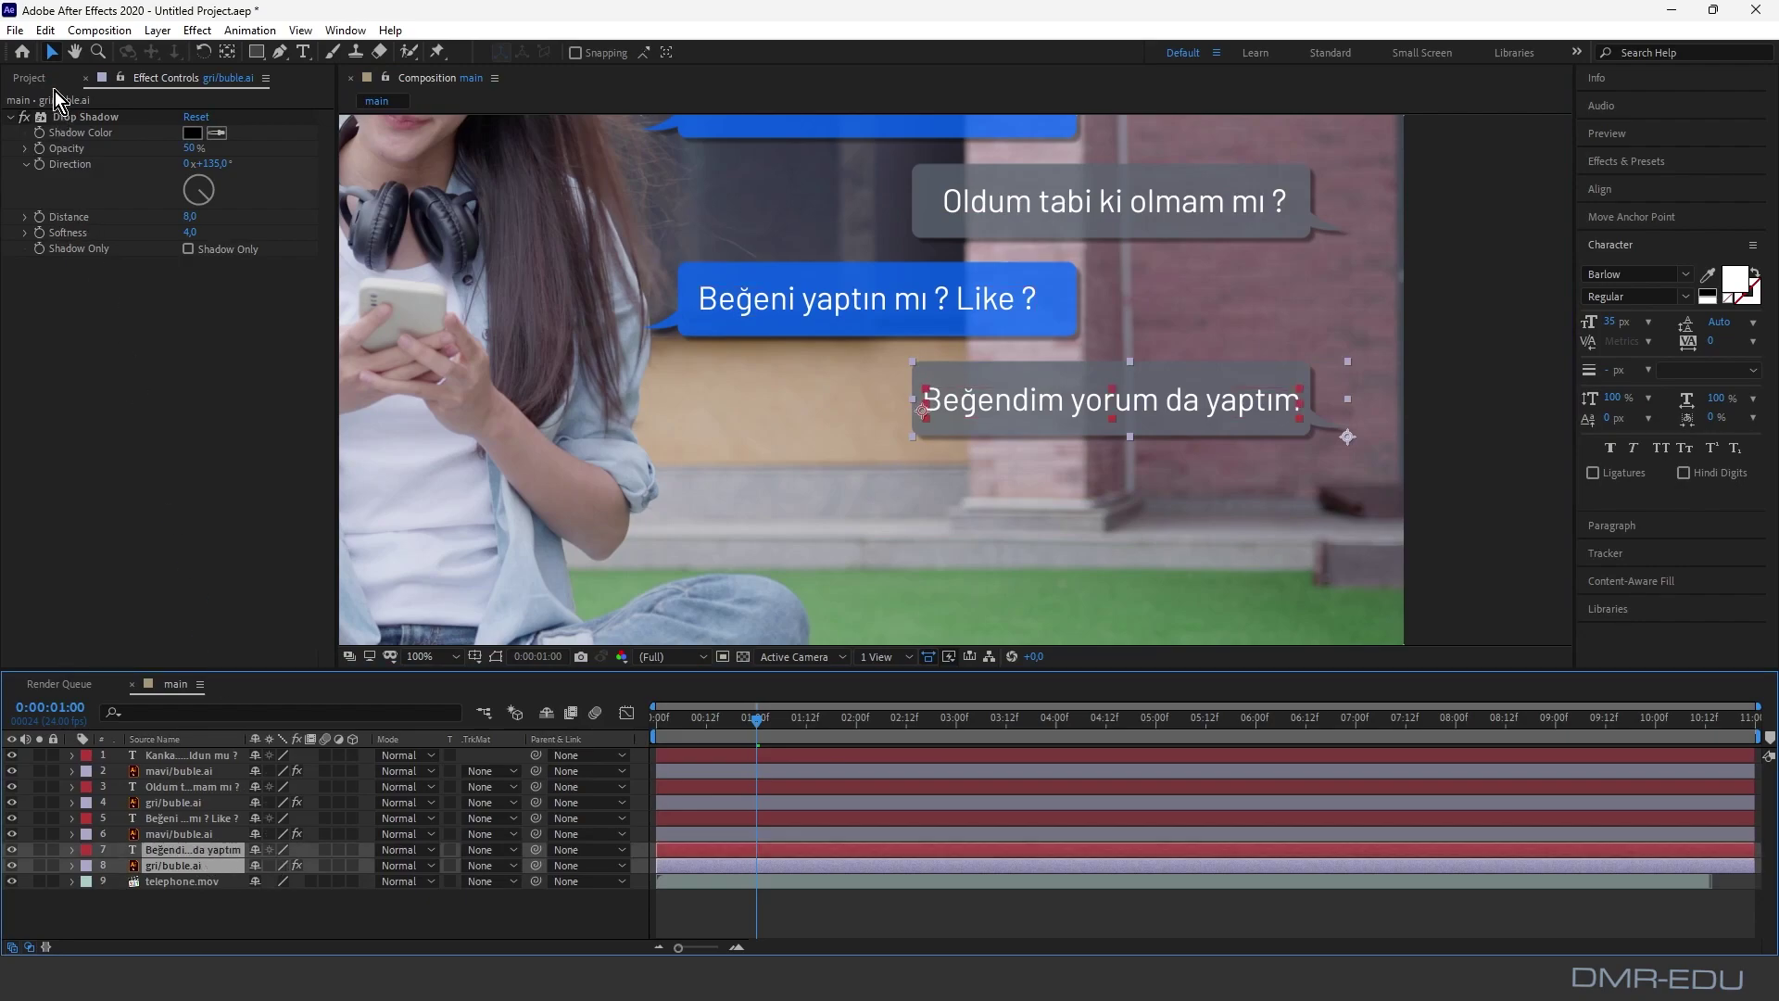
pyautogui.click(45, 31)
pyautogui.click(98, 272)
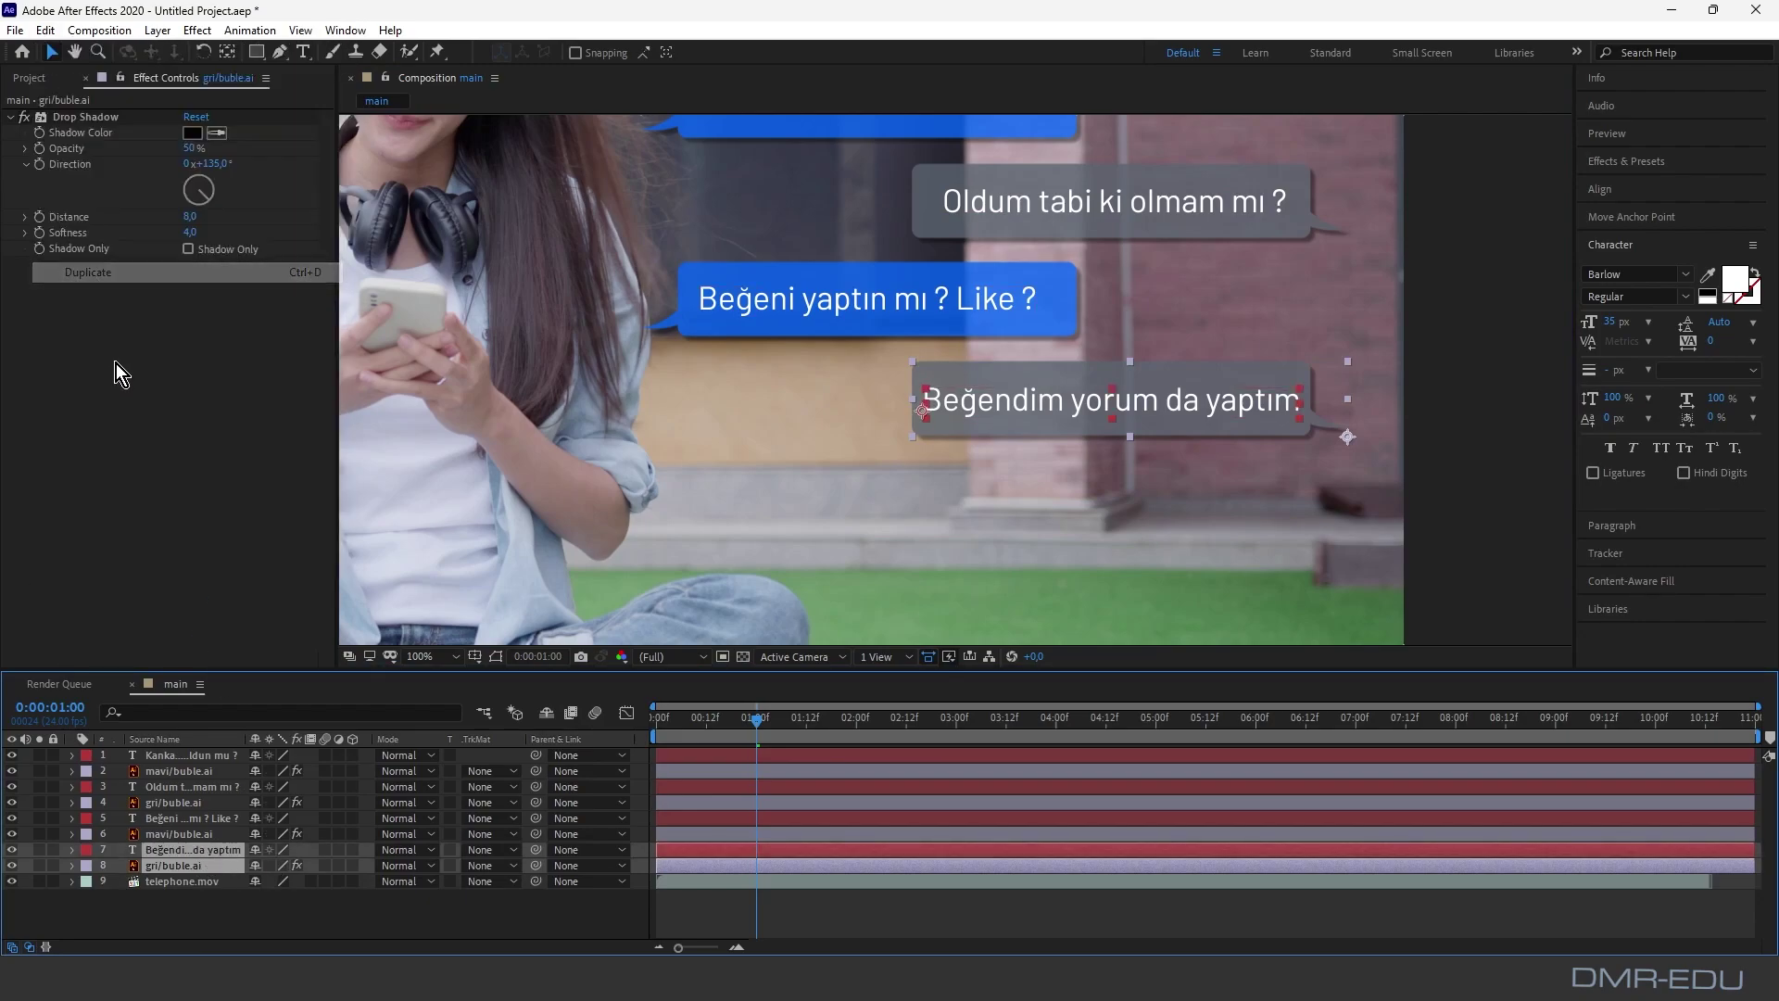
pyautogui.moveTo(193, 886); pyautogui.dragTo(193, 904)
# Step: Position the third grey bubble and its text directly below the second grey bubble in the frame
pyautogui.moveTo(1080, 378); pyautogui.dragTo(1065, 485)
pyautogui.press('h')
pyautogui.press(',')
pyautogui.moveTo(1069, 554); pyautogui.dragTo(1181, 454)
pyautogui.press('v')
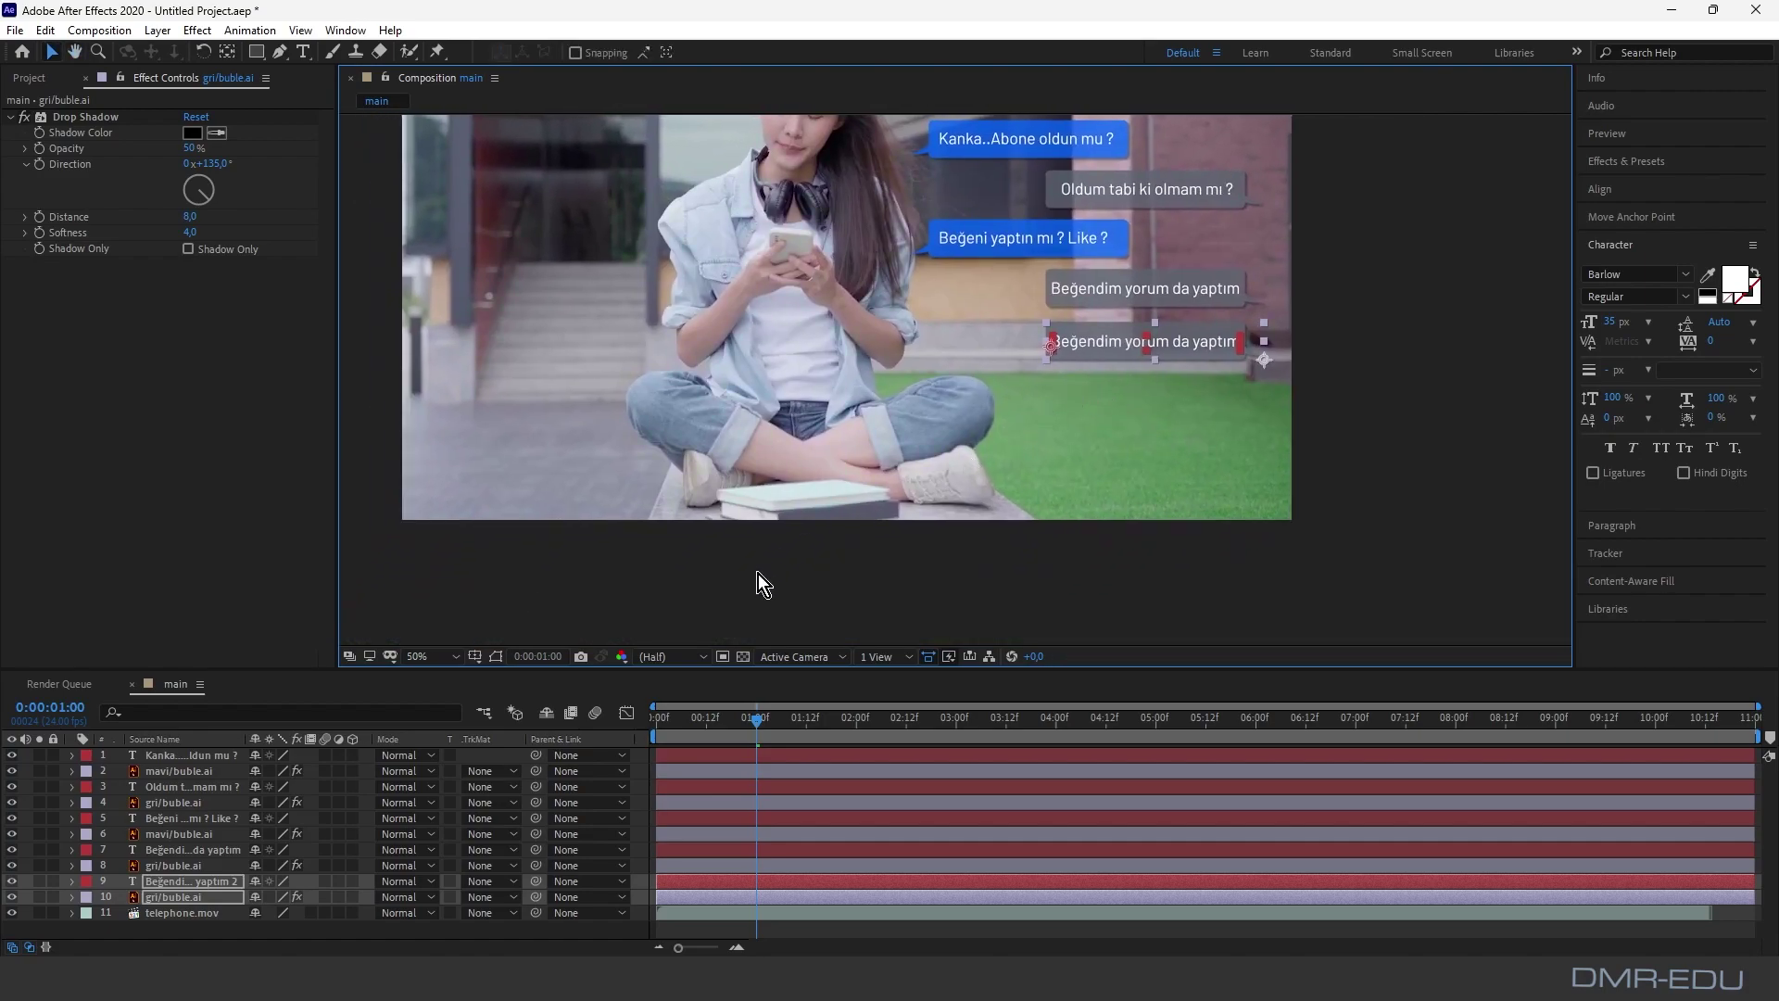
pyautogui.click(252, 933)
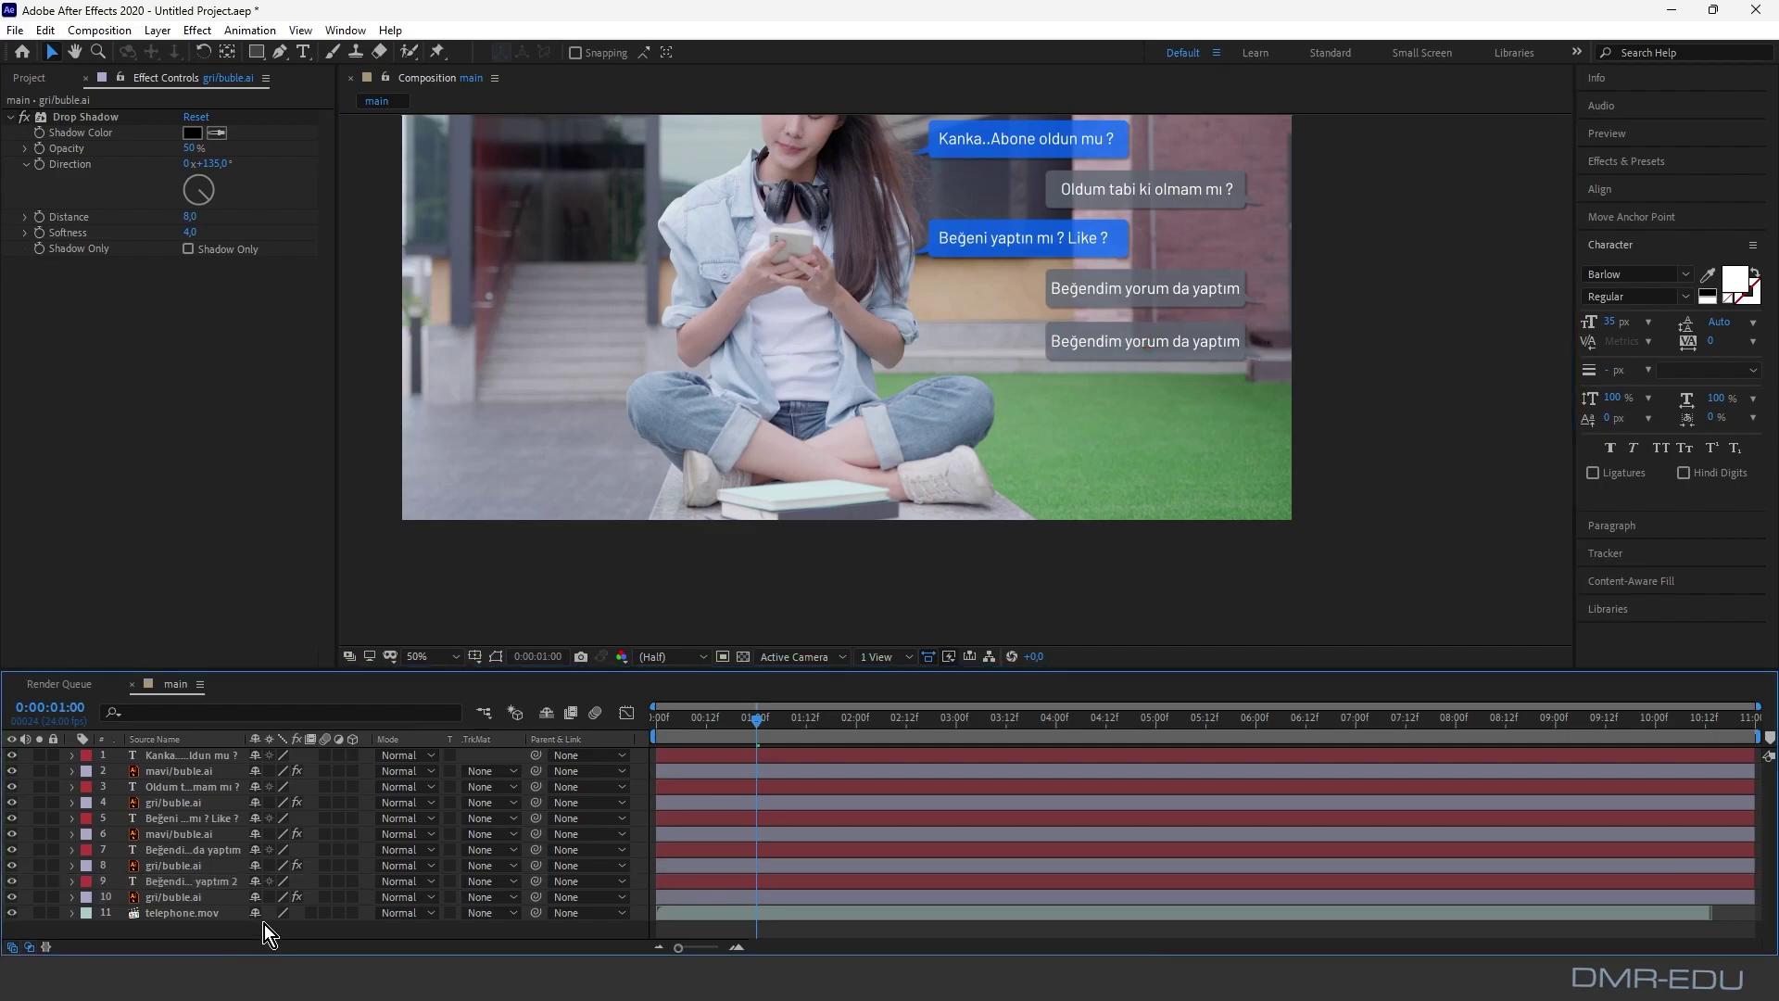
# Step: Replace the text in the third grey bubble with "Bildirimleri de açtım hatta"
pyautogui.click(198, 878)
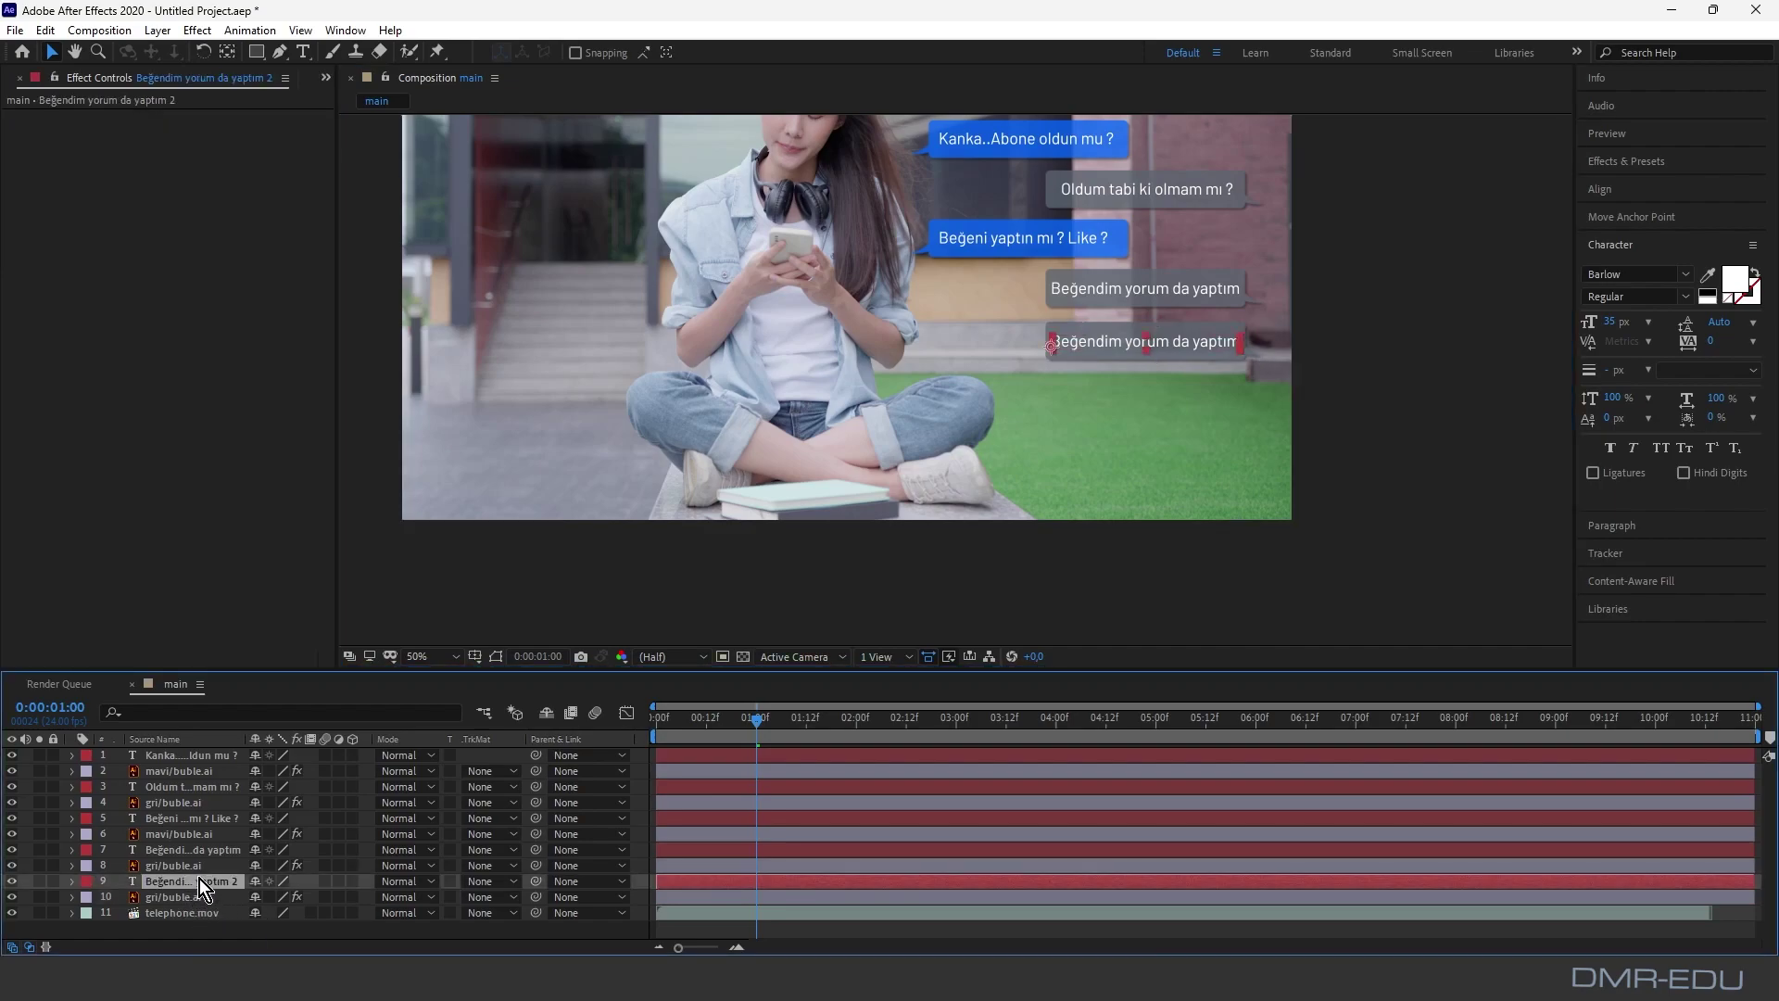
pyautogui.doubleClick(1077, 343)
pyautogui.write('Bildiri')
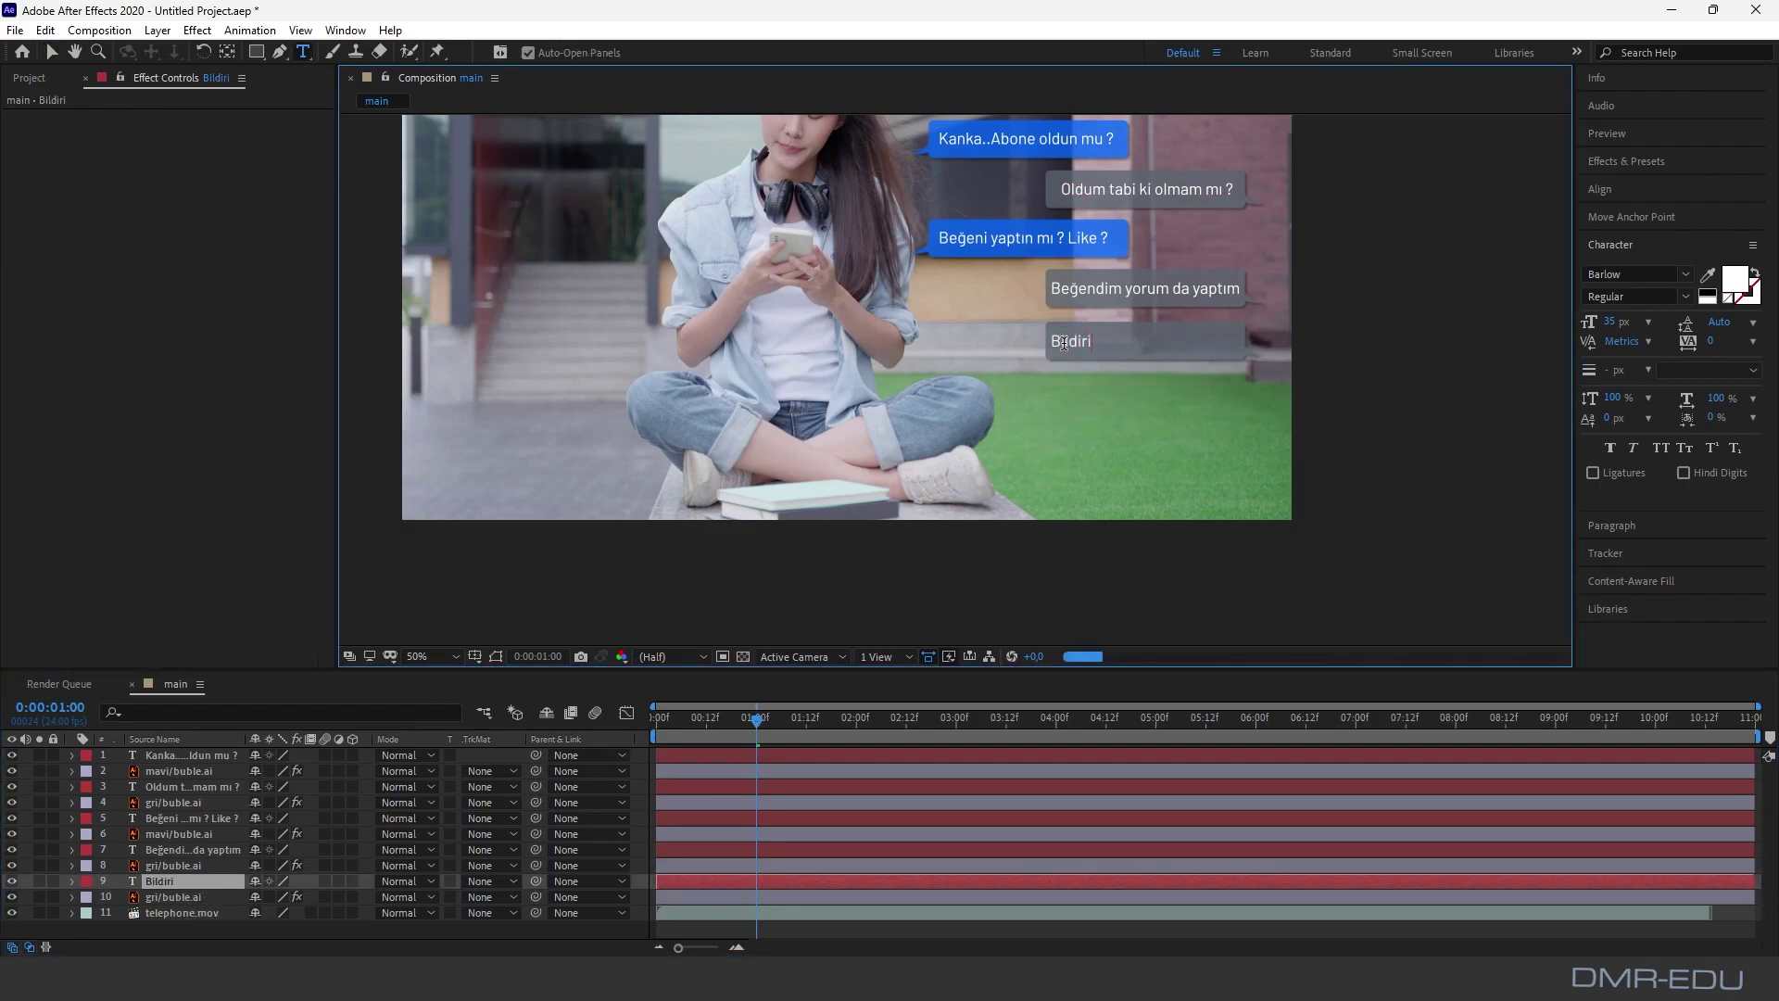
pyautogui.write('mleri de açtım hatta')
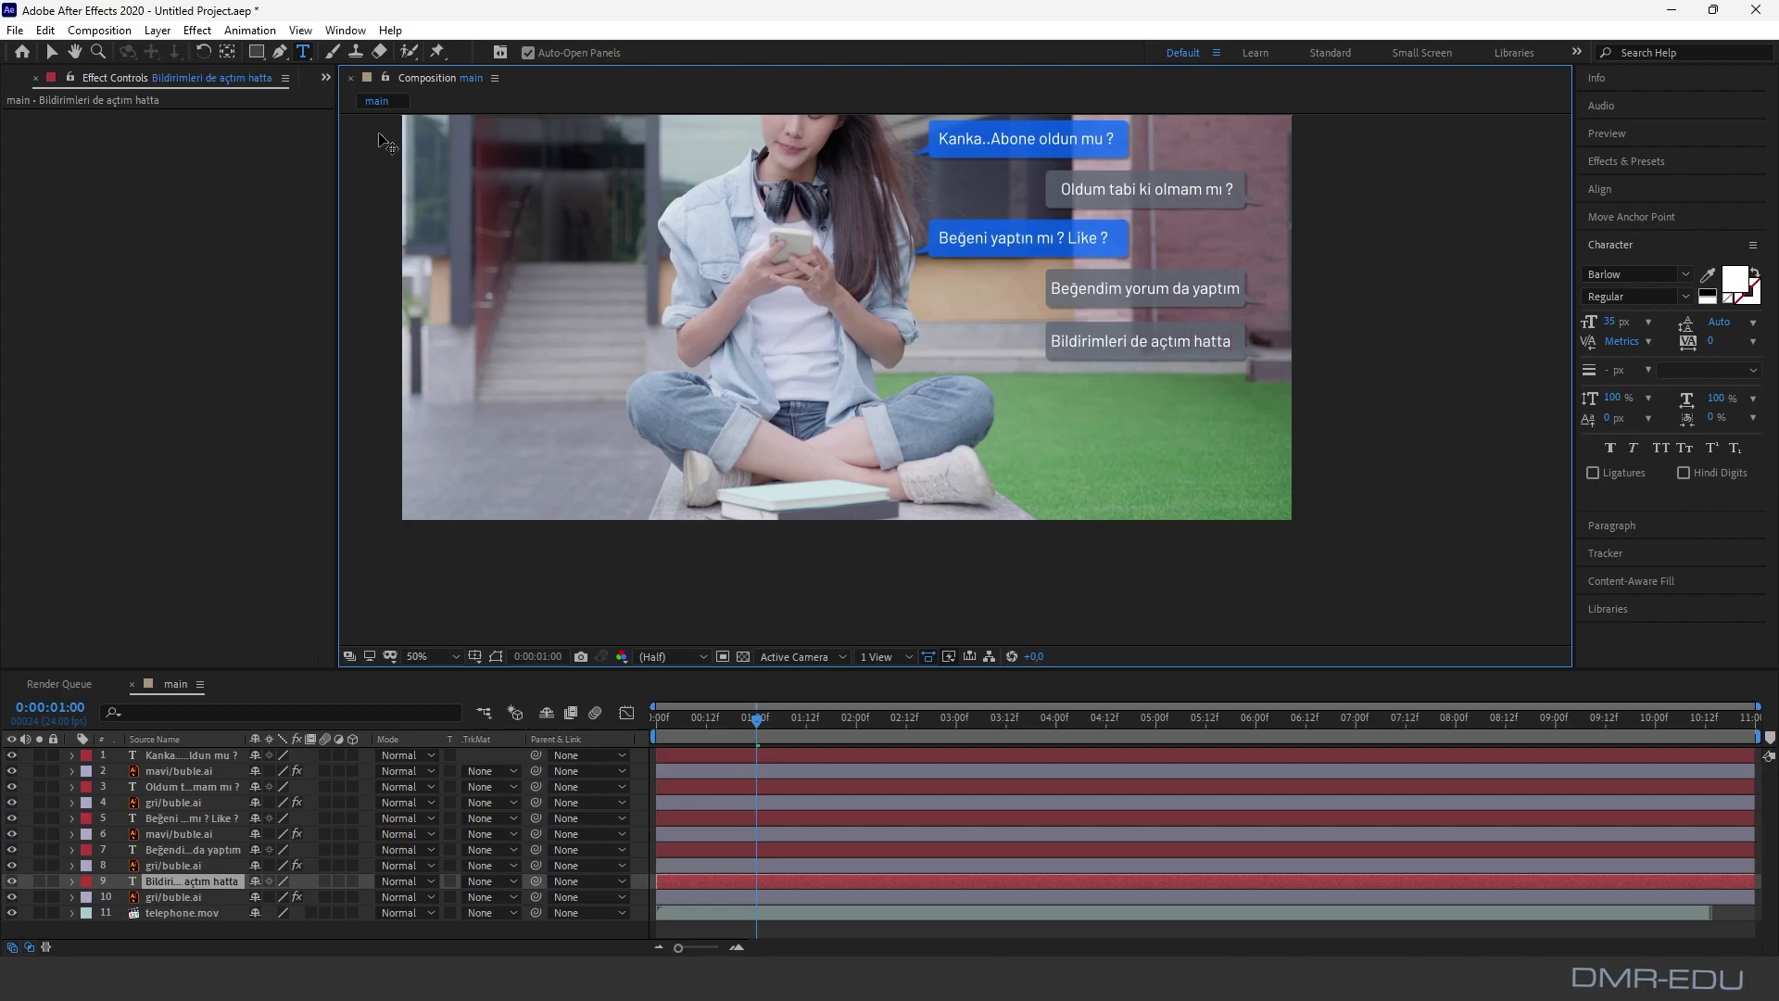
pyautogui.click(54, 53)
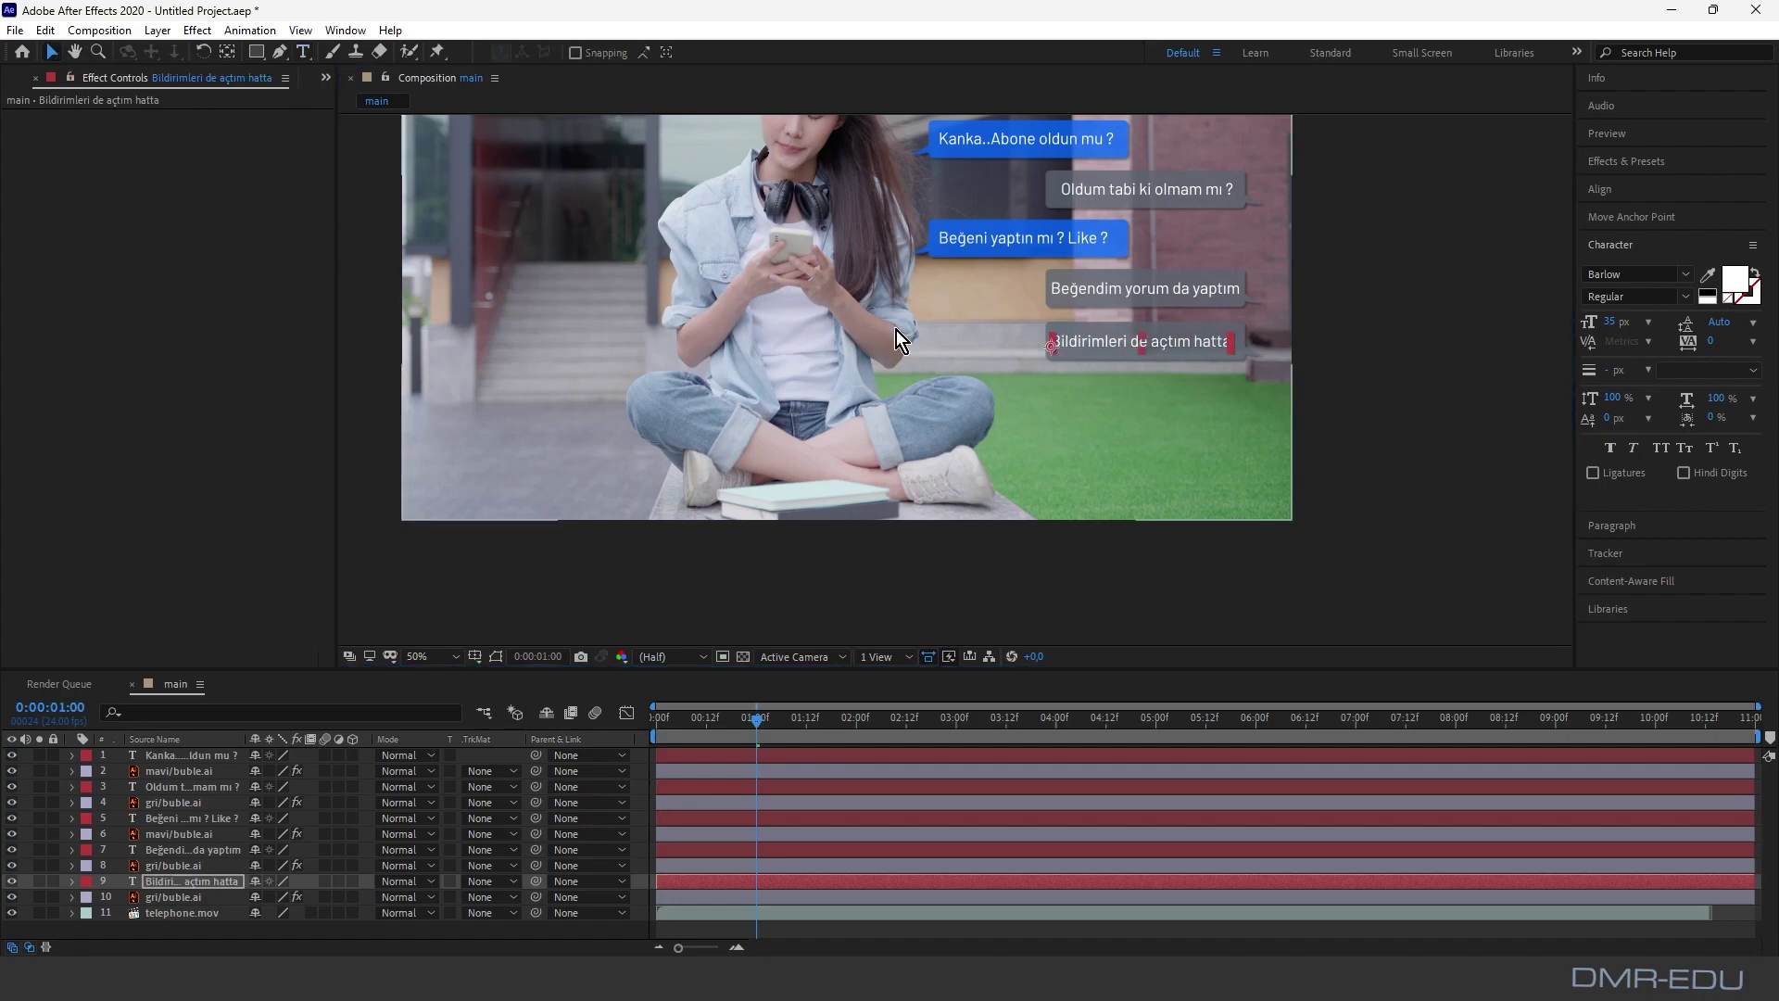
pyautogui.click(1444, 433)
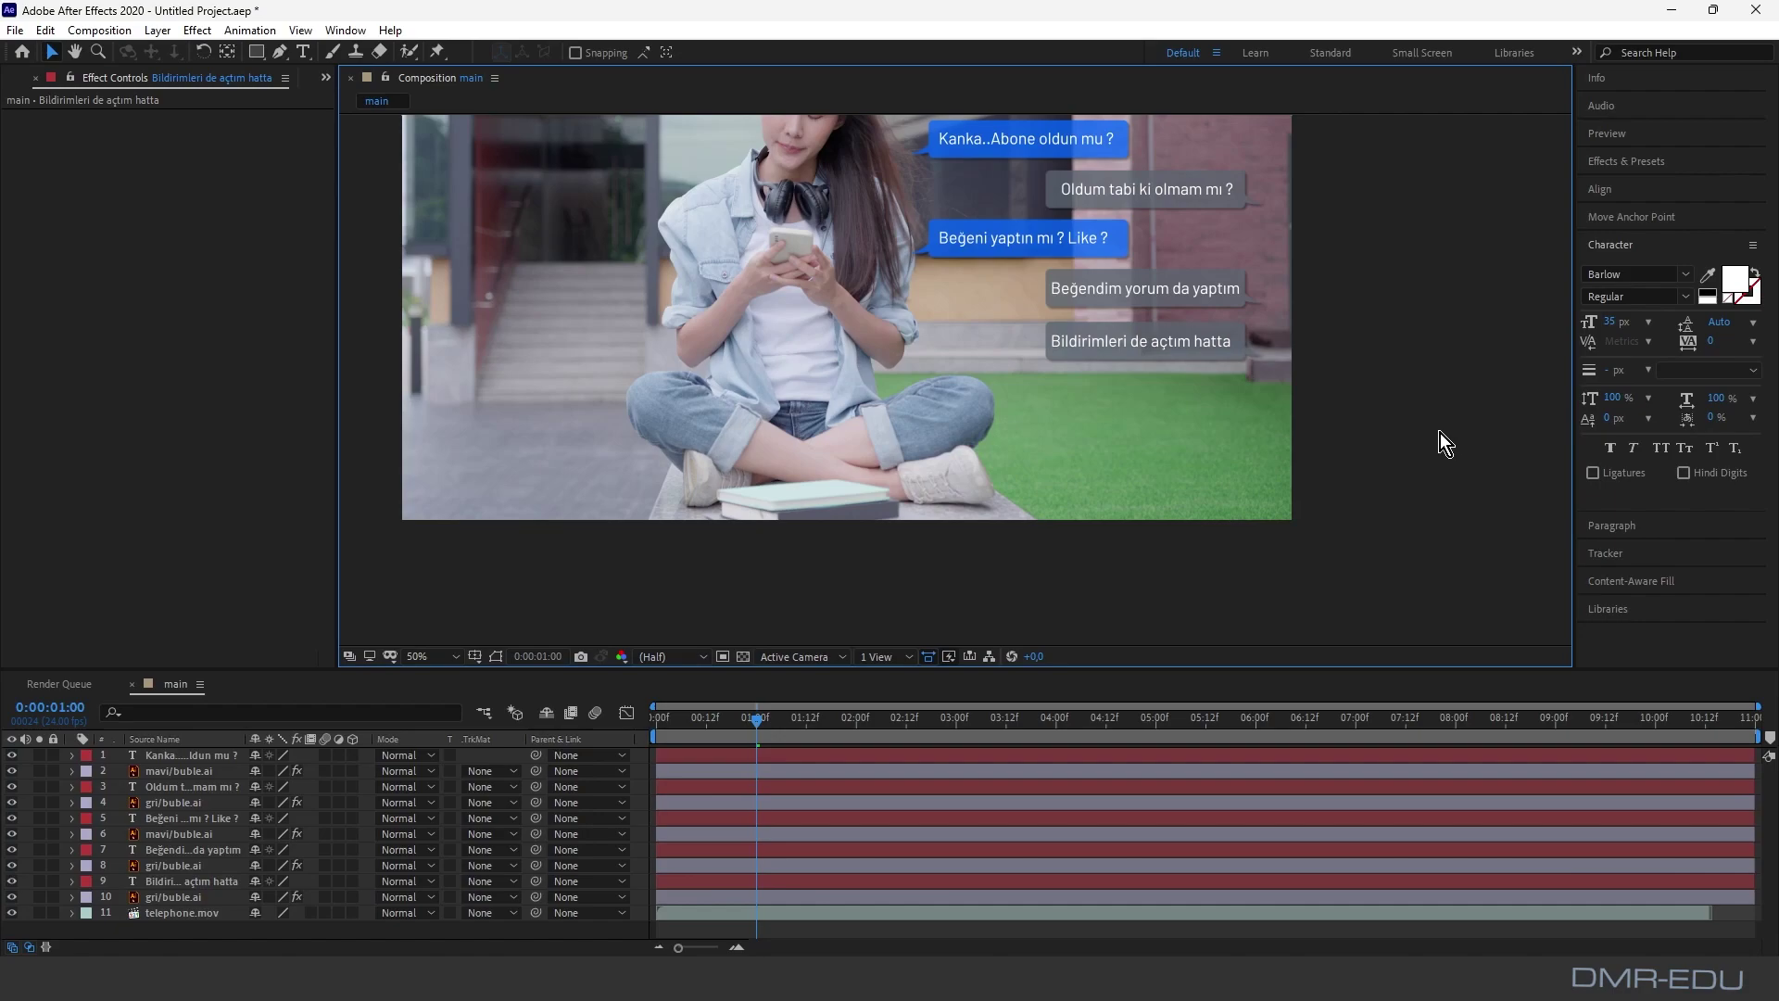
# Step: Duplicate the second blue bubble with its text and position the copies below the last grey bubble
pyautogui.click(221, 820)
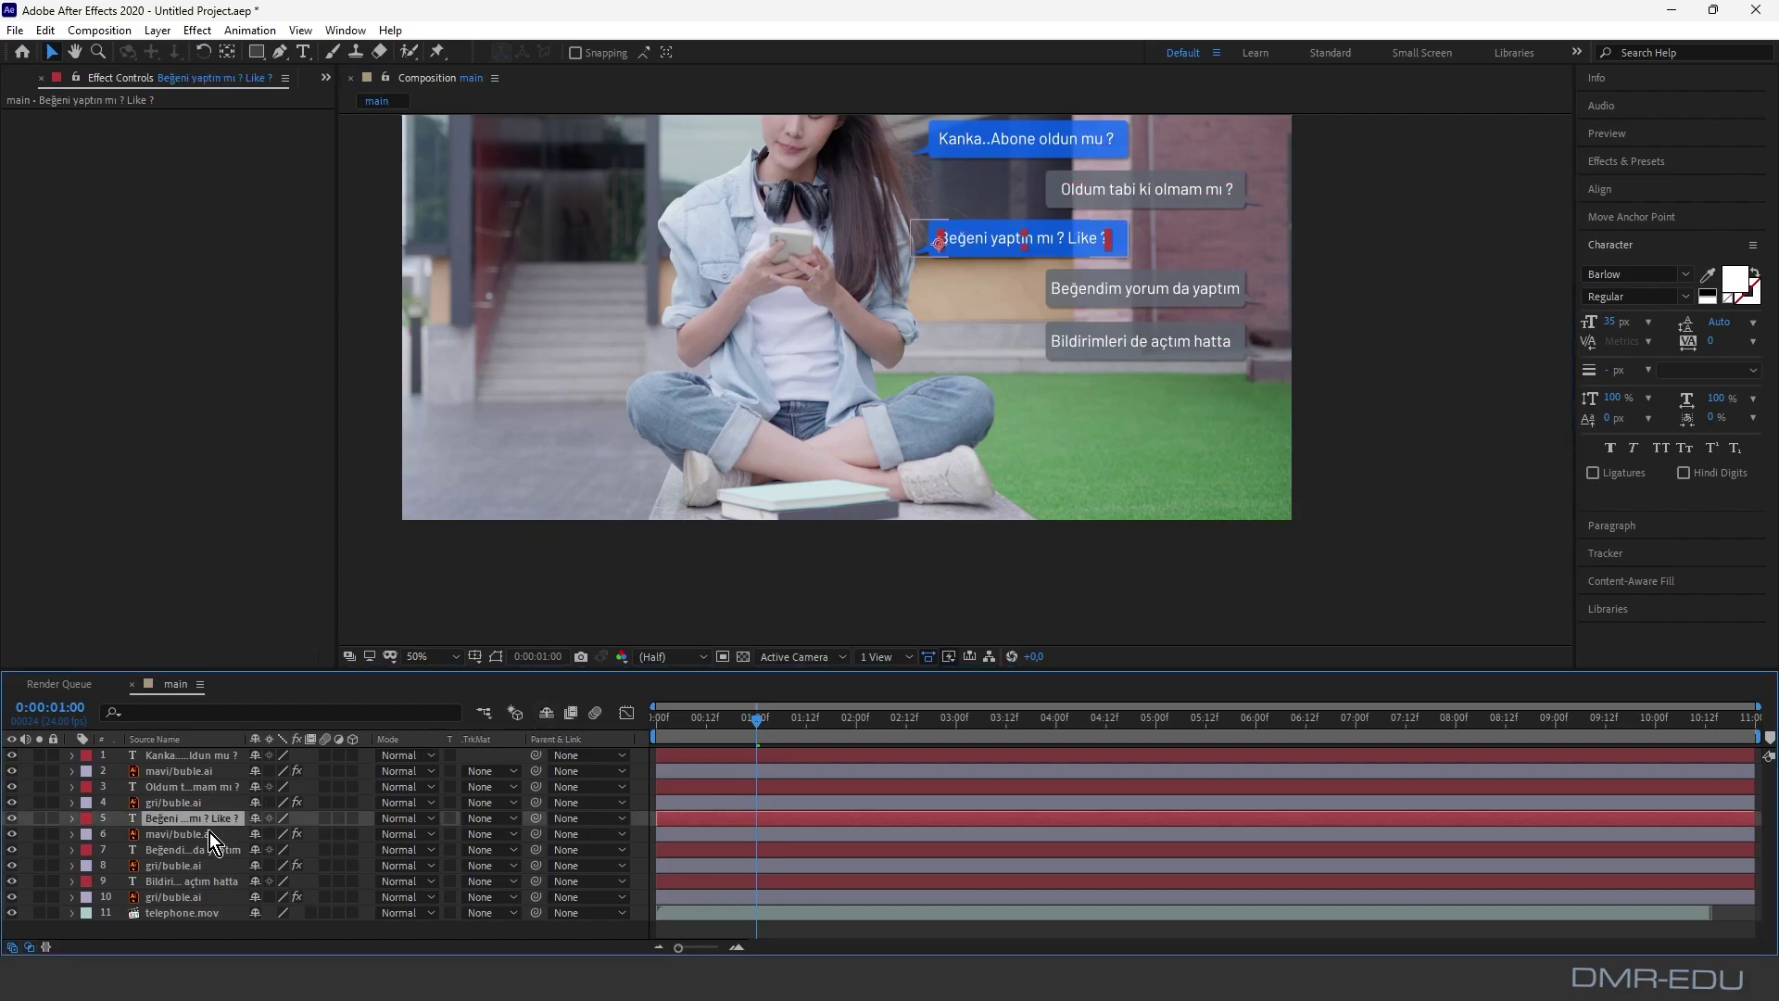
pyautogui.keyDown('shift'); pyautogui.click(209, 832); pyautogui.keyUp('shift')
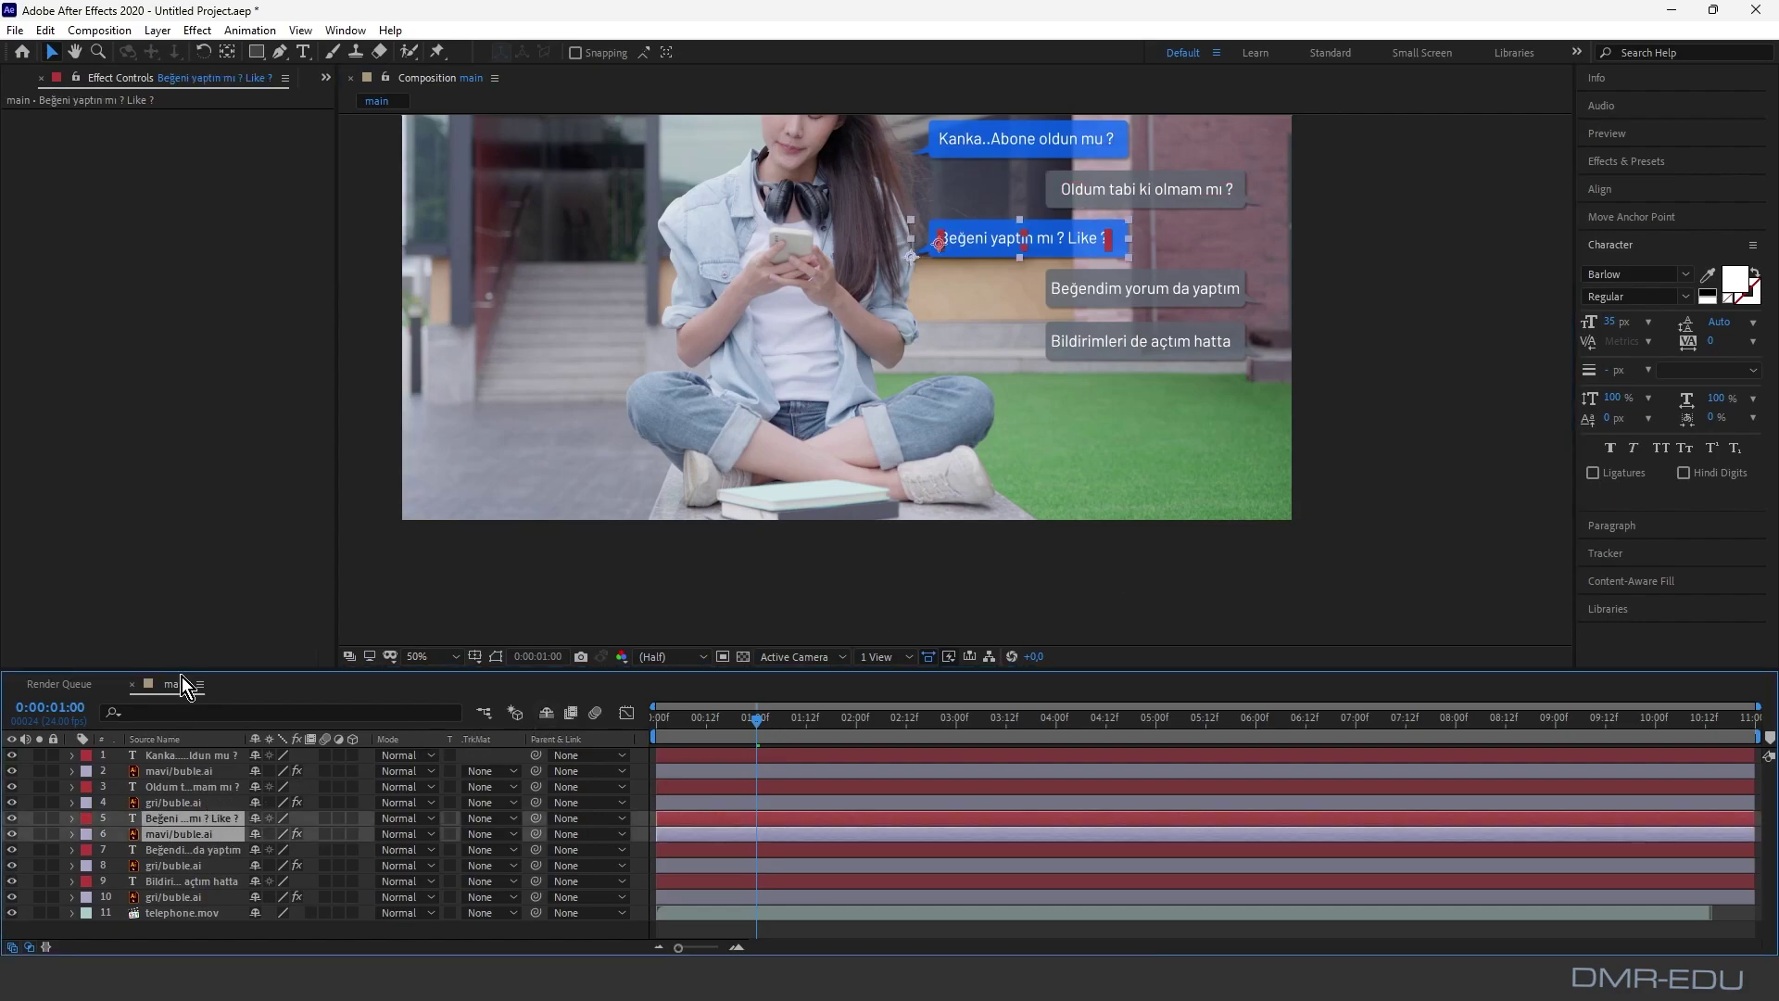
pyautogui.click(45, 31)
pyautogui.click(95, 272)
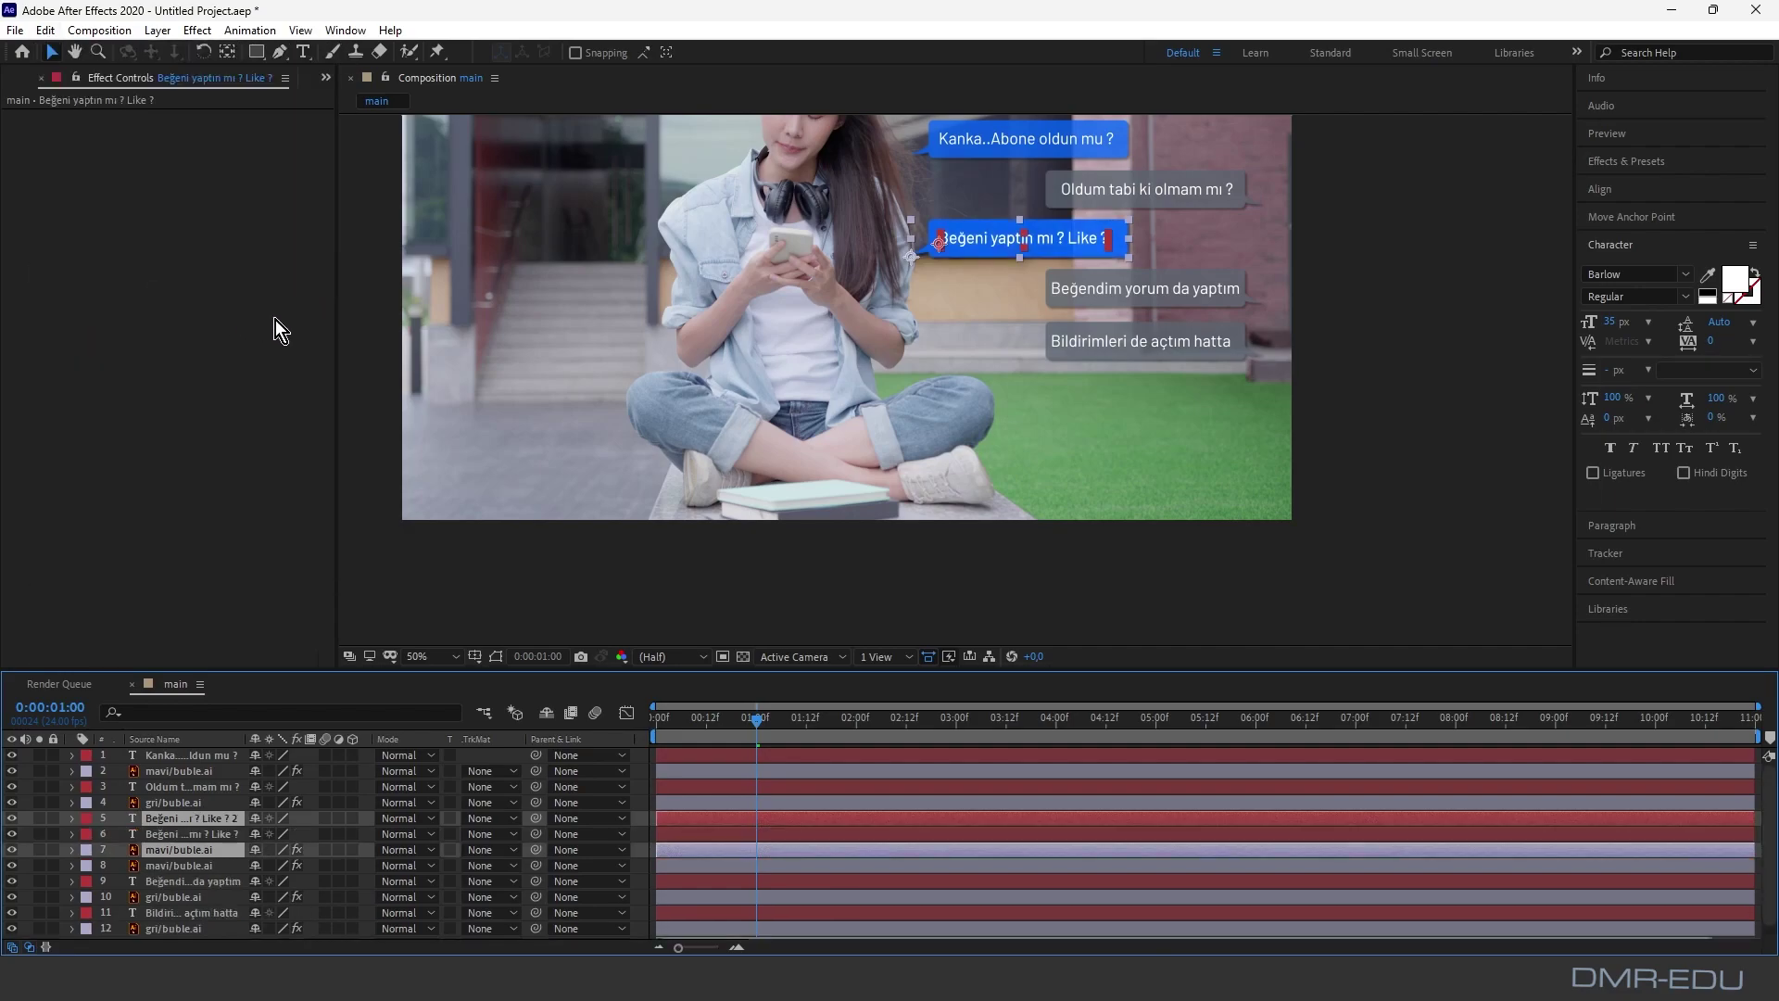
pyautogui.moveTo(995, 241); pyautogui.dragTo(992, 393)
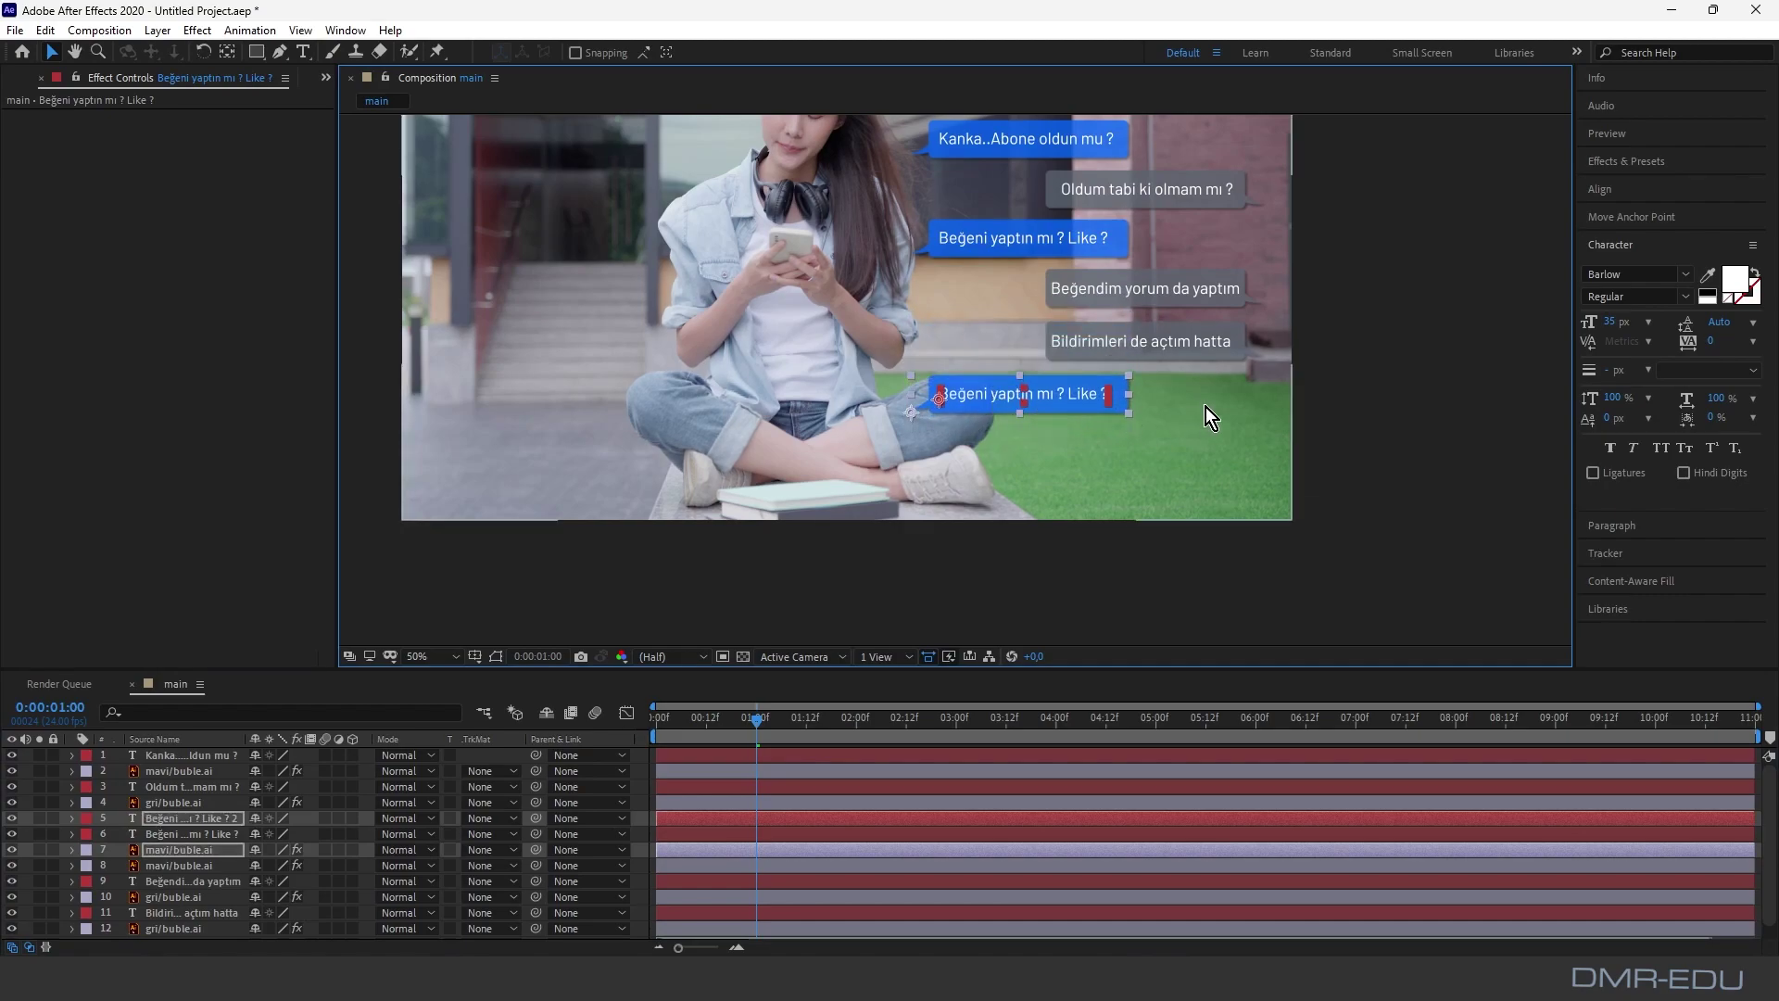
# Step: Move the third blue bubble and its text layer just above telephone.mov in the layer stack
pyautogui.click(208, 852)
pyautogui.scroll(-1, 208, 931)
pyautogui.moveTo(207, 933); pyautogui.dragTo(208, 923)
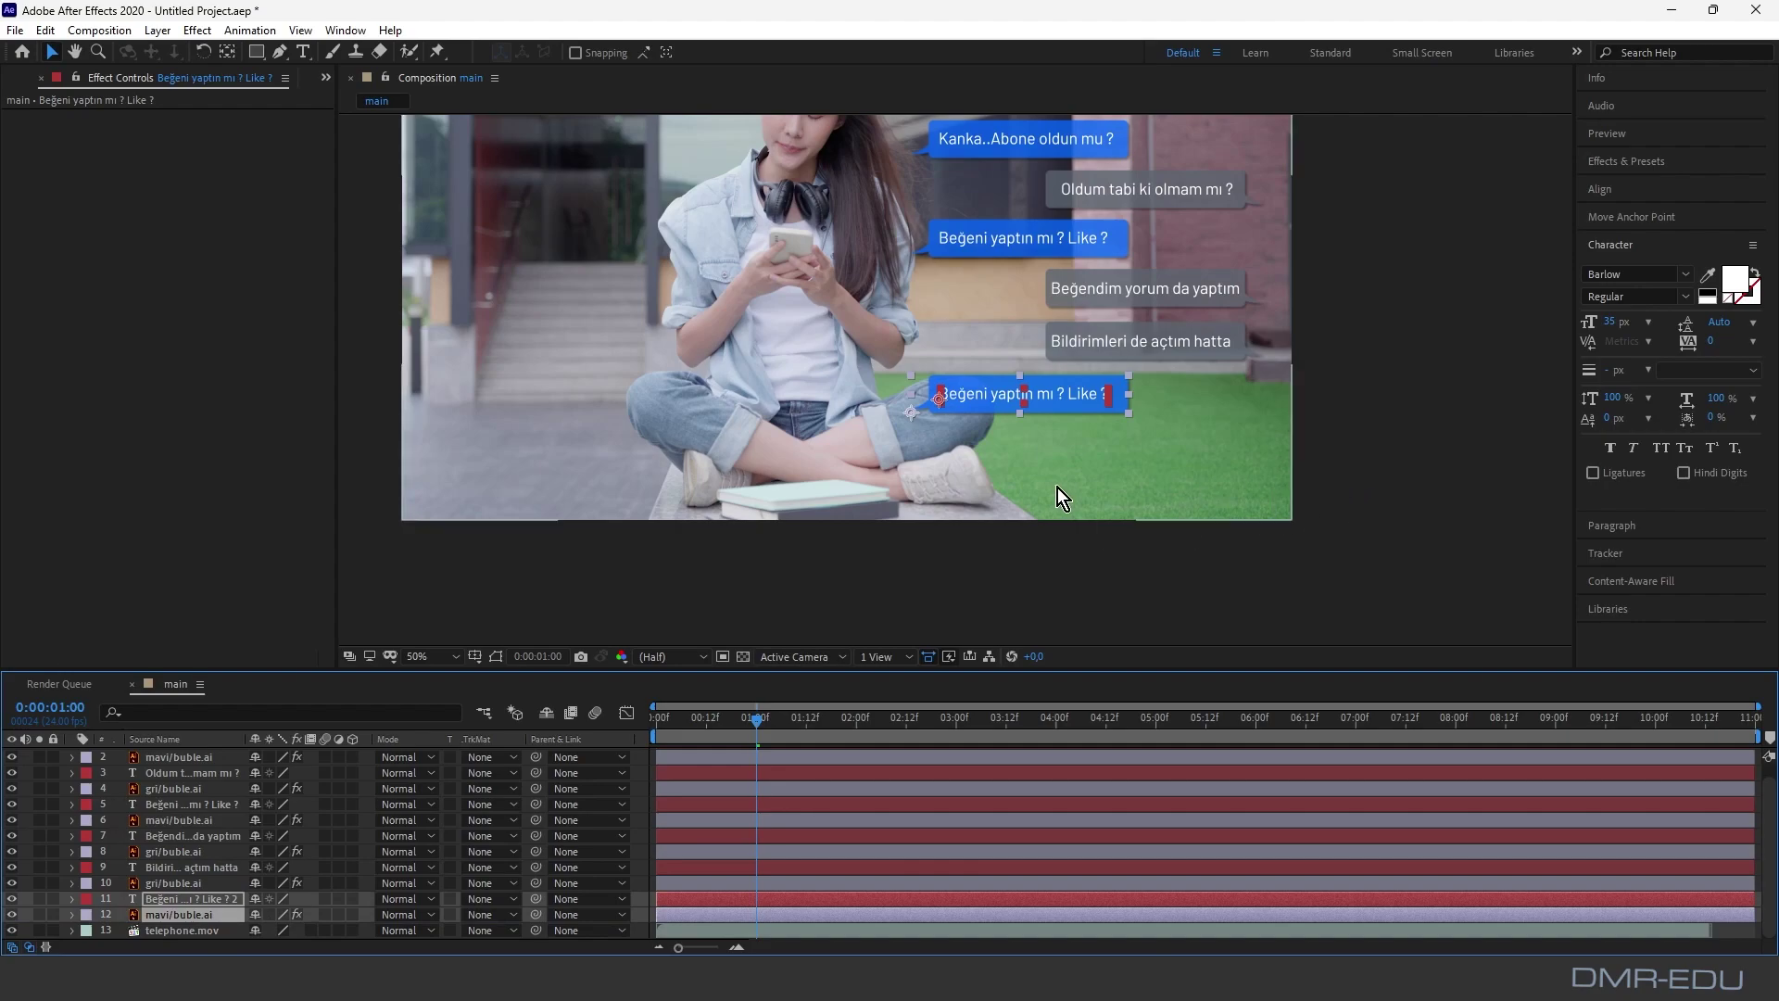
# Step: Replace the text in the third blue bubble with "Cansın kankam sağol :))"
pyautogui.scroll(2, 1058, 487)
pyautogui.click(185, 883)
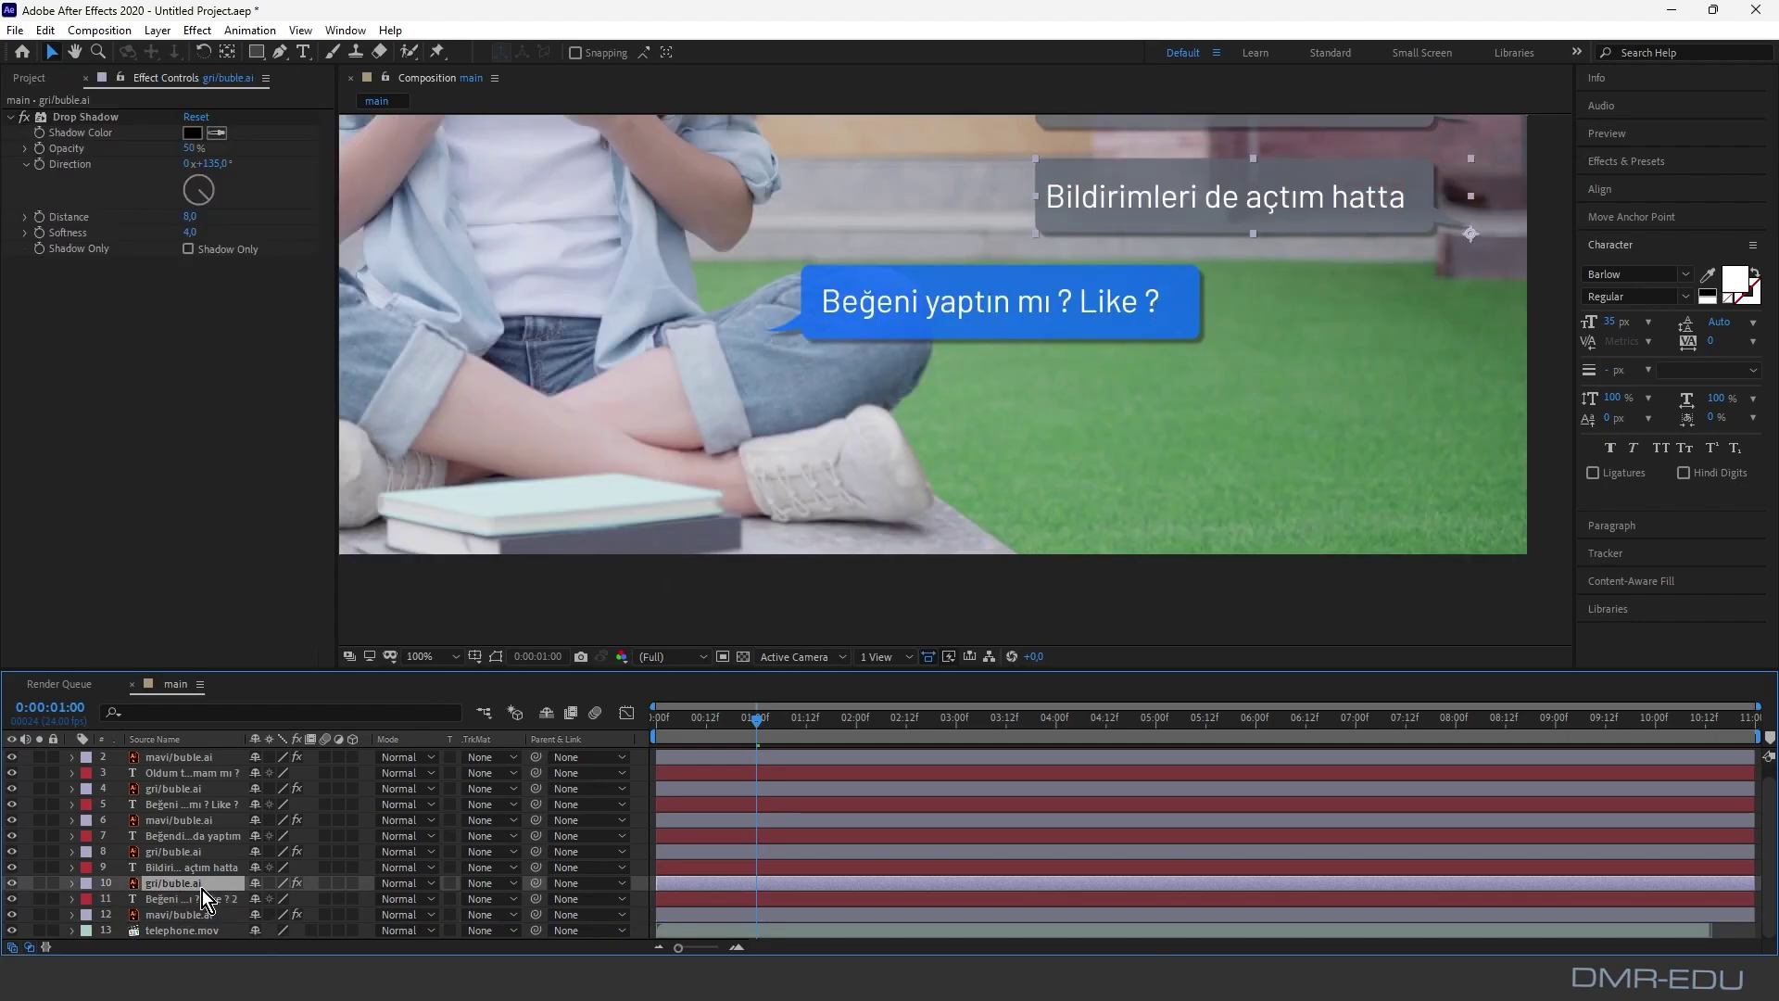
pyautogui.click(207, 898)
pyautogui.click(838, 300)
pyautogui.doubleClick(838, 302)
pyautogui.press('BackSpace')
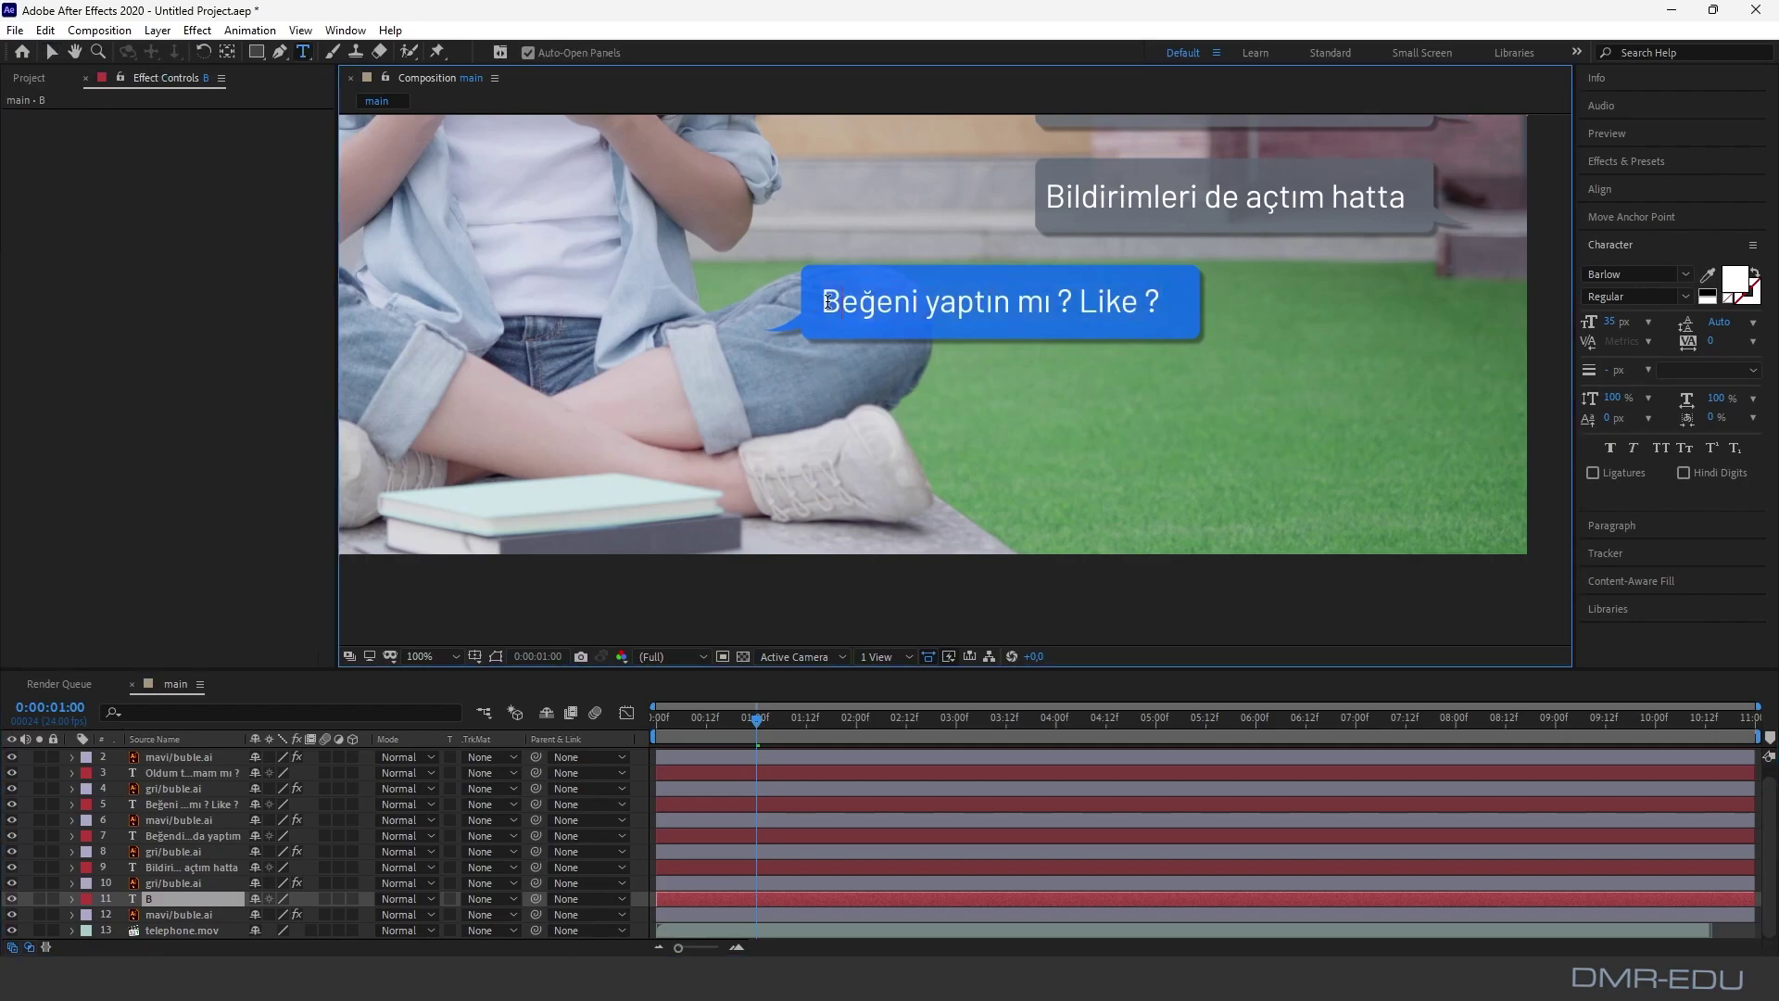
pyautogui.write('B')
pyautogui.press('BackSpace')
pyautogui.write('Can')
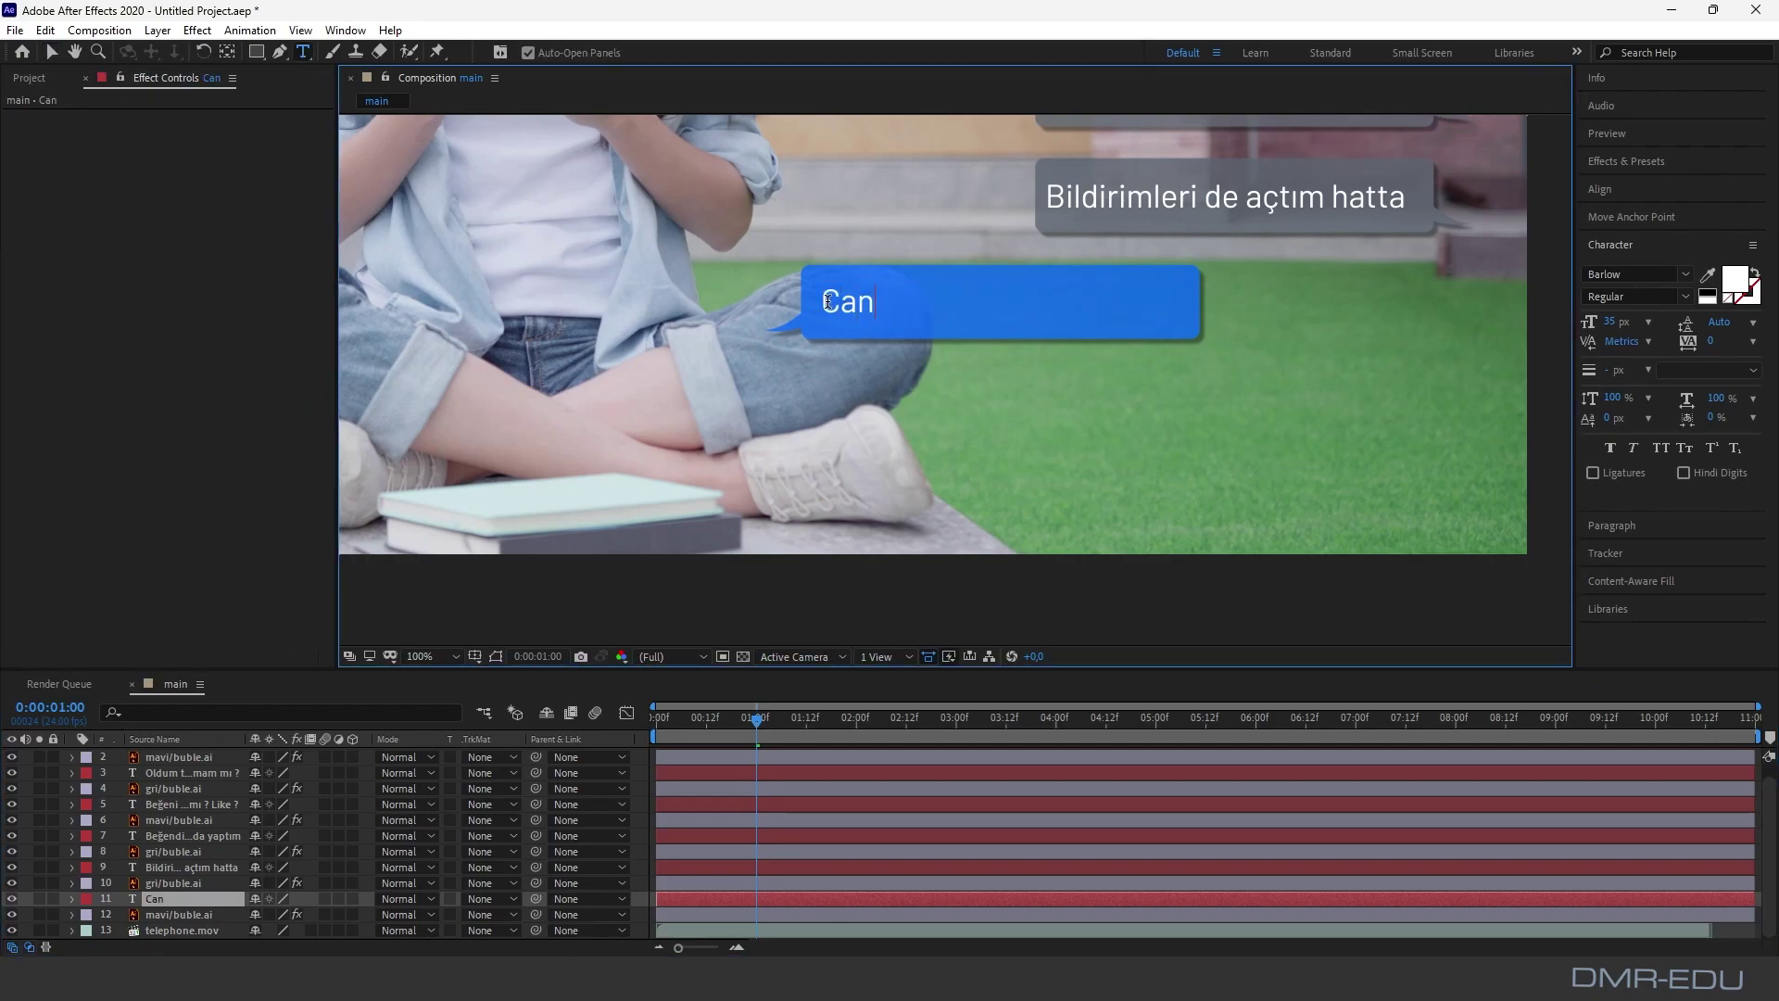
pyautogui.write('sın kankam sa')
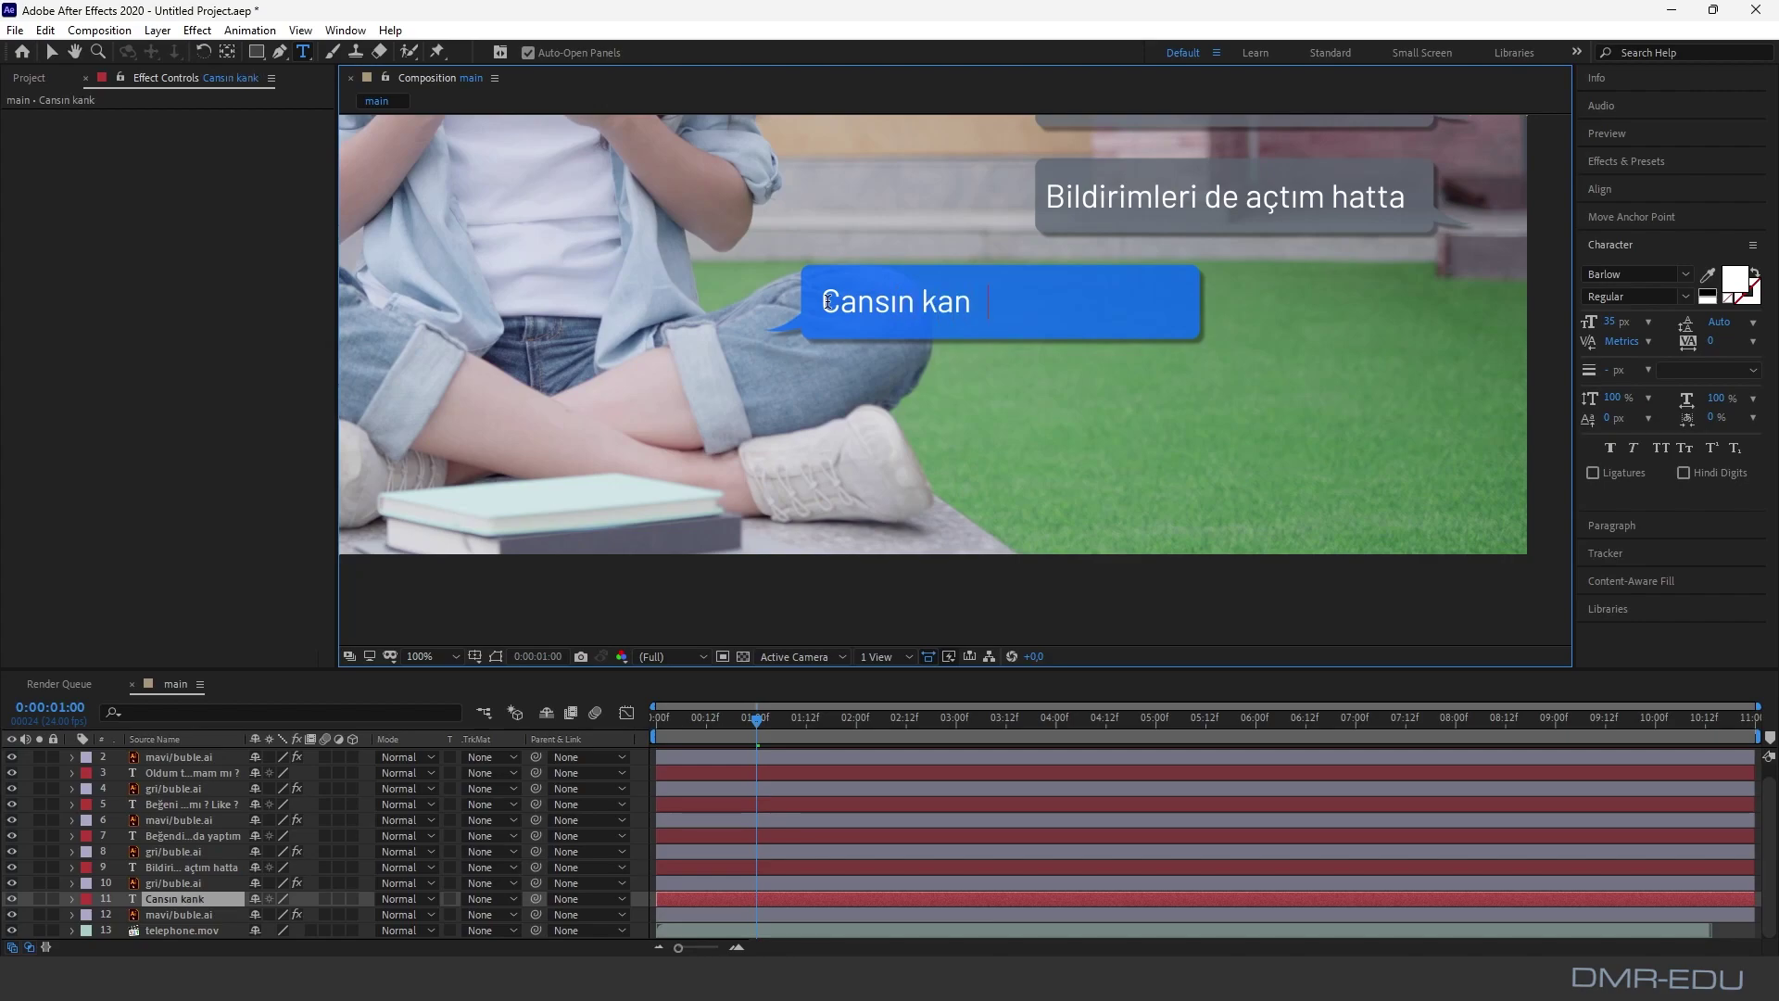
pyautogui.write('ğol')
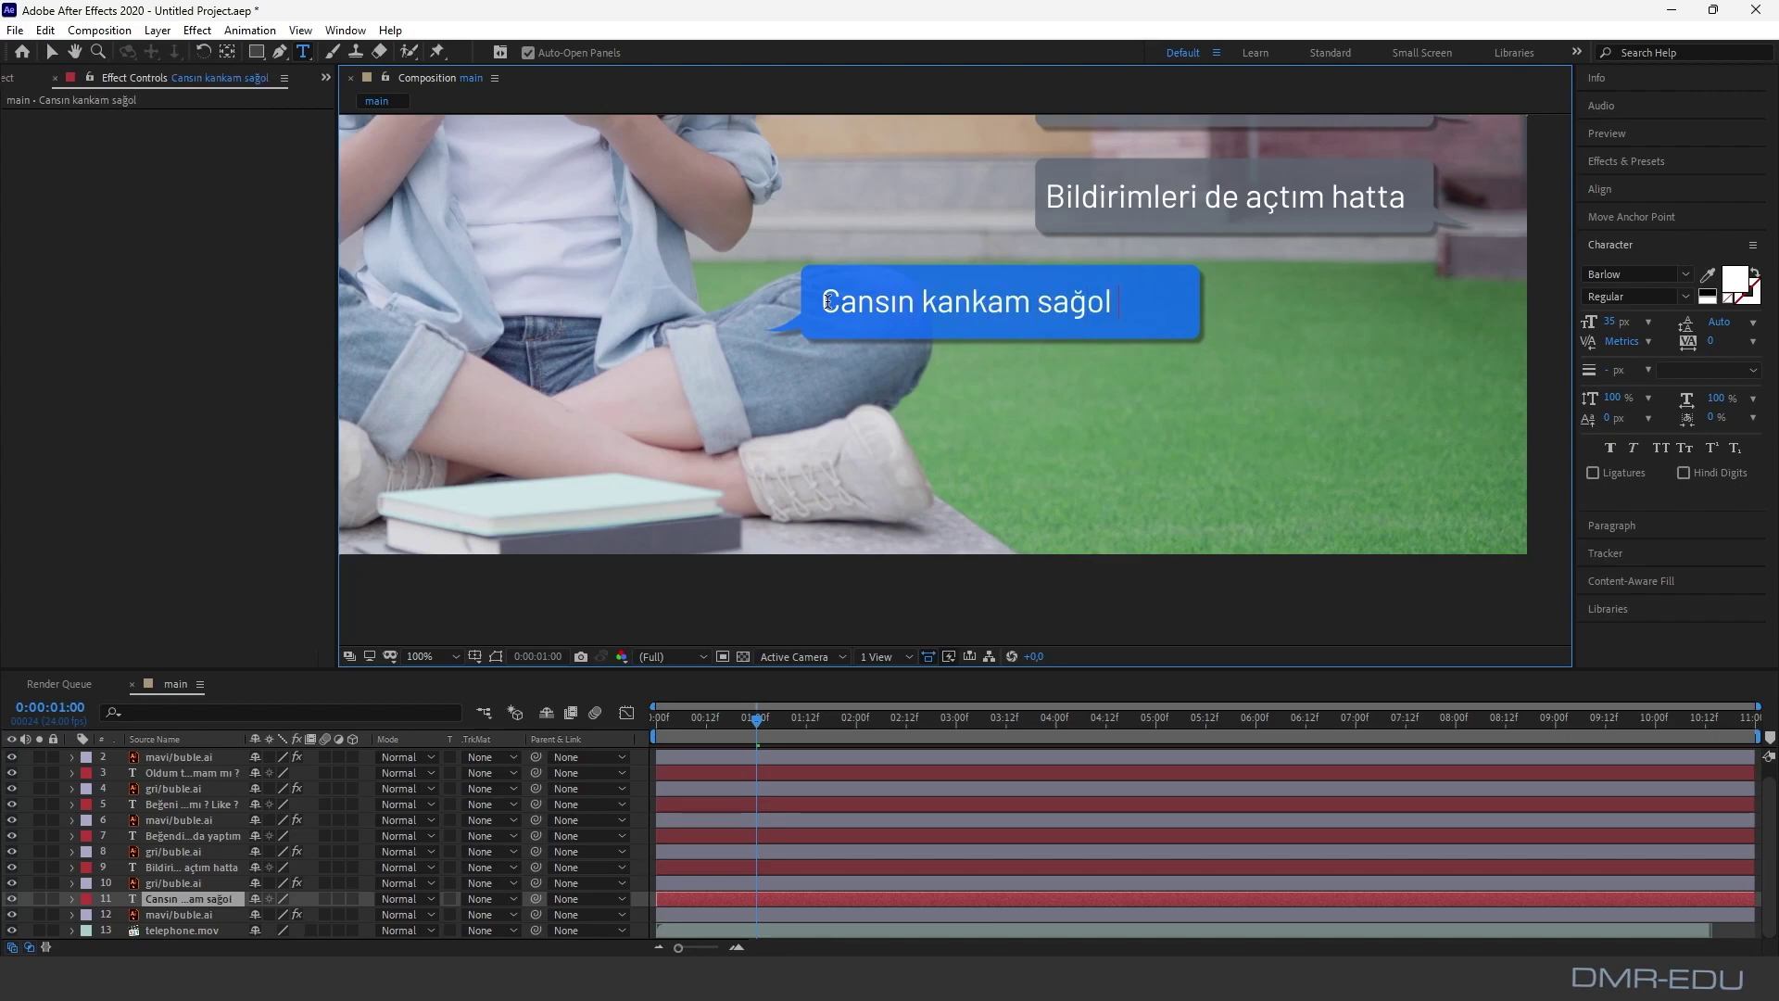
pyautogui.write(' :))')
# Step: Nudge the third blue bubble's text slightly to the right inside the bubble
pyautogui.click(51, 52)
pyautogui.moveTo(1043, 304); pyautogui.dragTo(1048, 304)
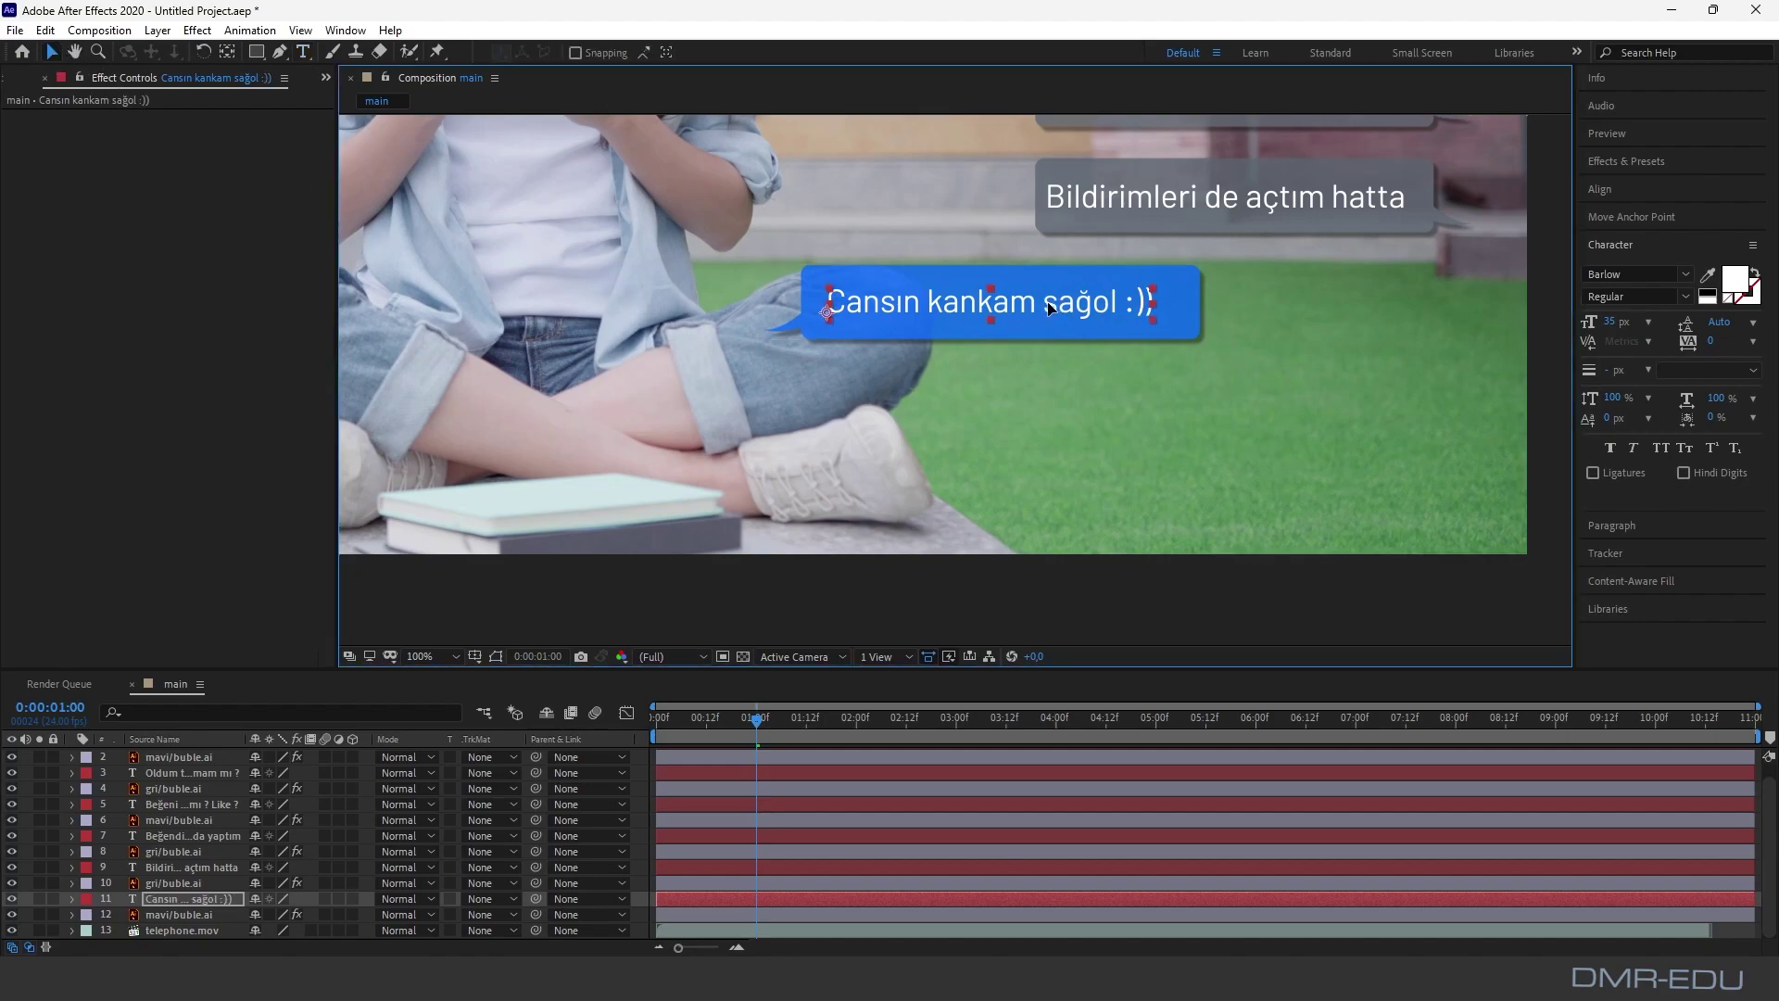
pyautogui.click(232, 366)
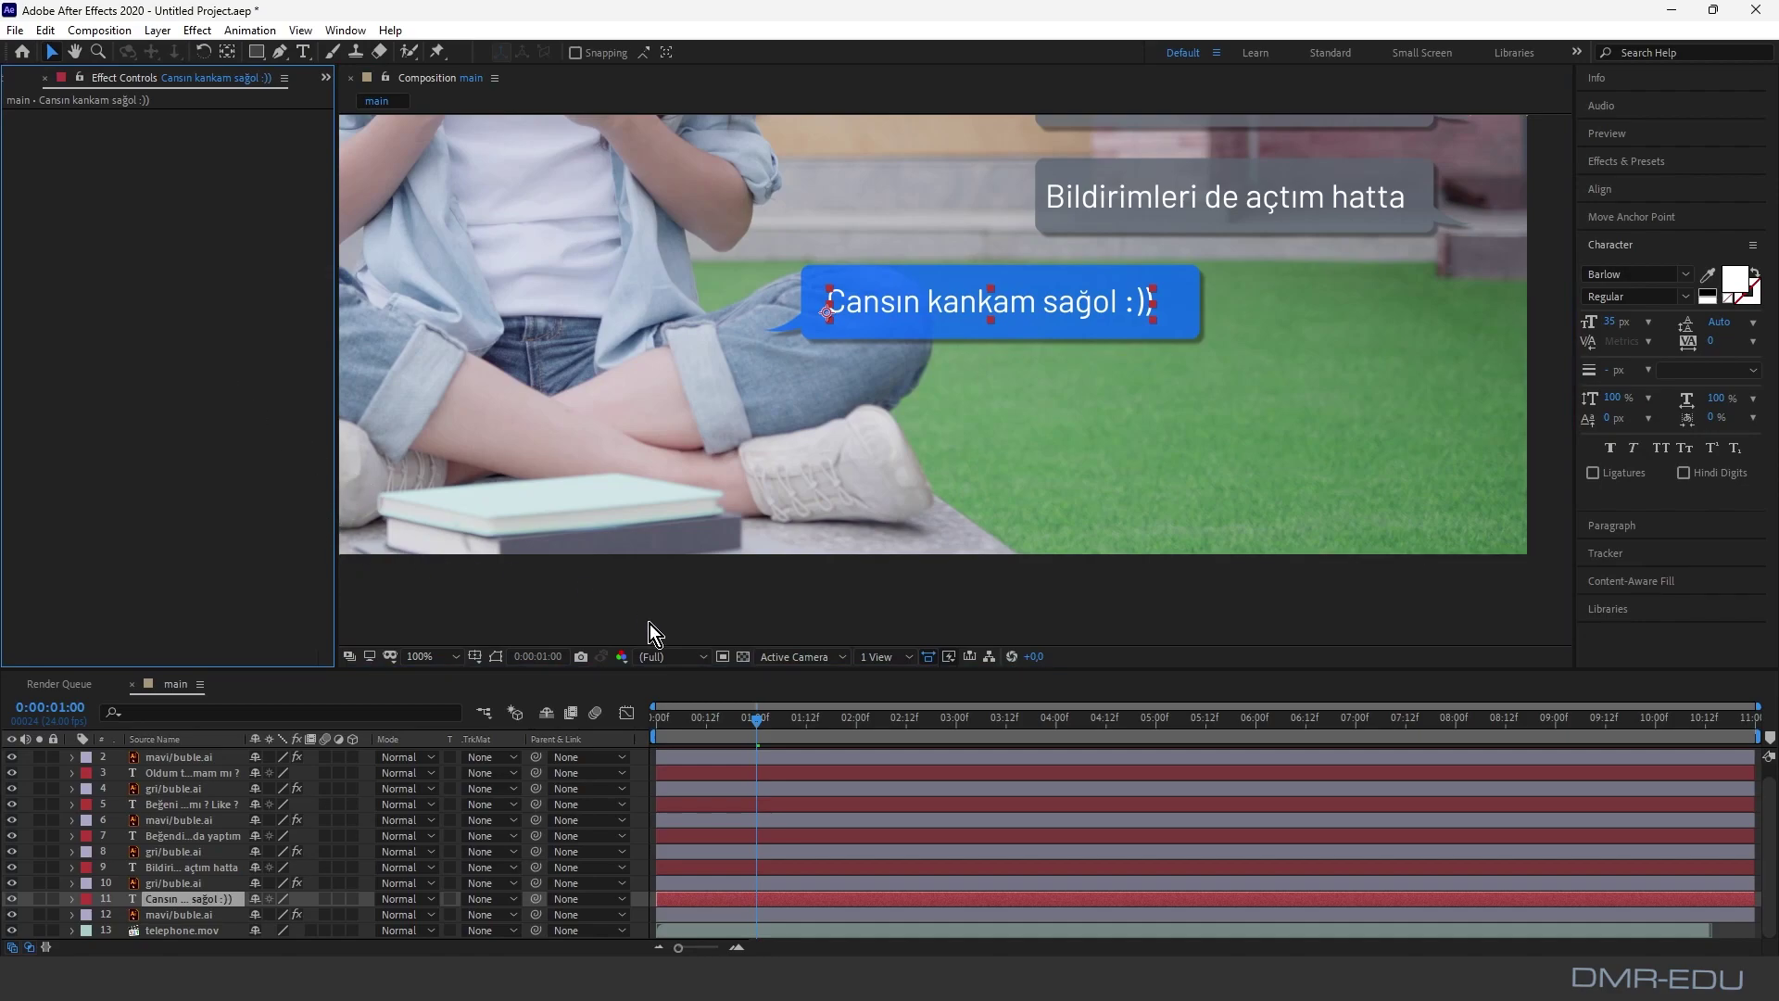
pyautogui.scroll(-2, 746, 592)
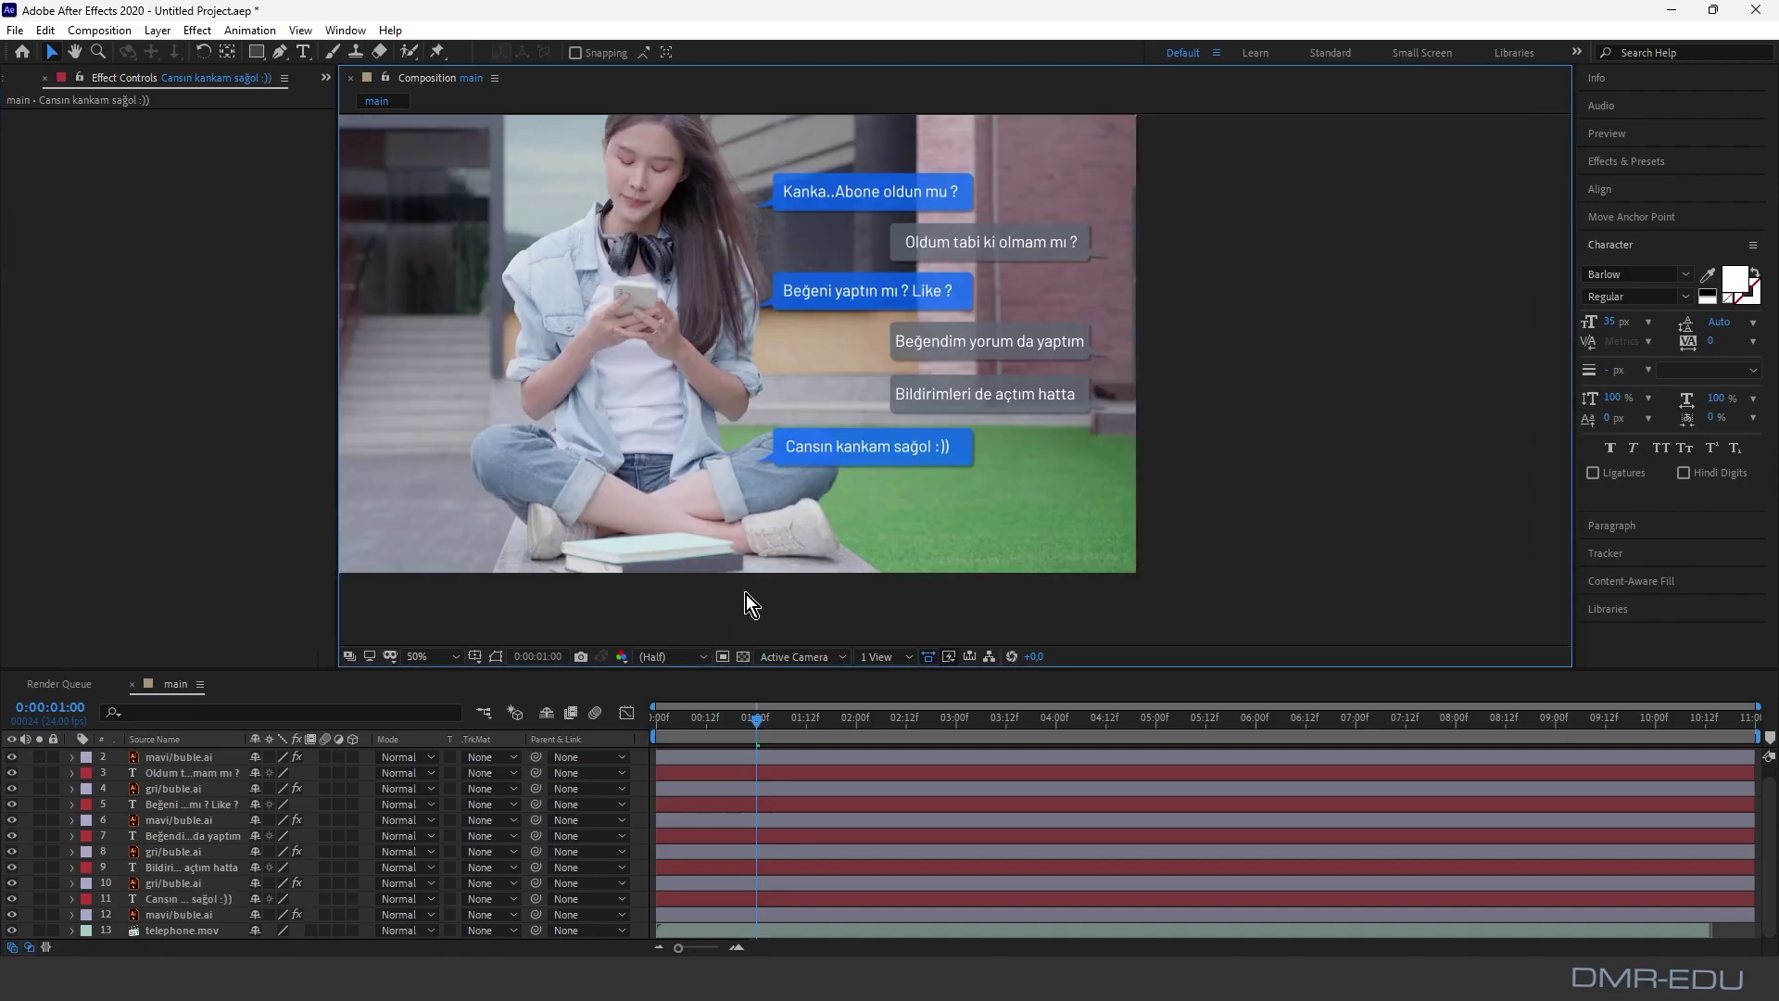
pyautogui.moveTo(756, 400); pyautogui.dragTo(866, 430)
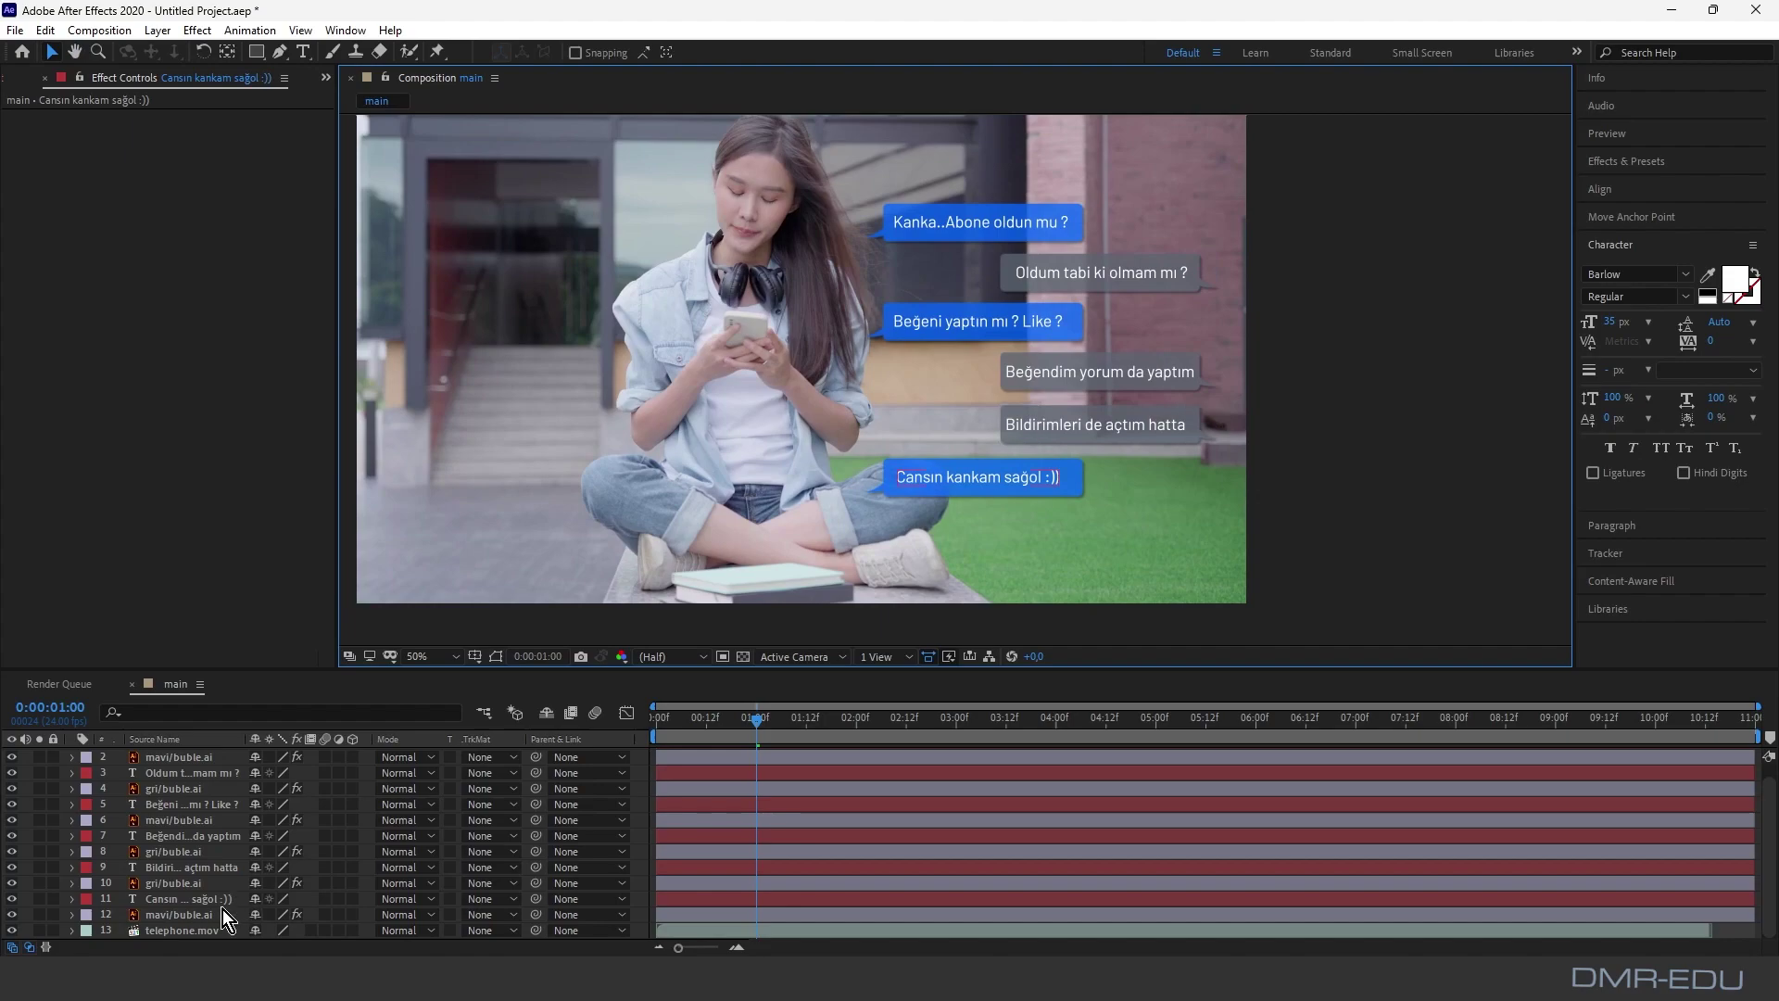
# Step: Parent the text "Kanka..Abone oldun mu ?" to its blue bubble and pre-compose both layers as "message 01"
pyautogui.scroll(1, 202, 782)
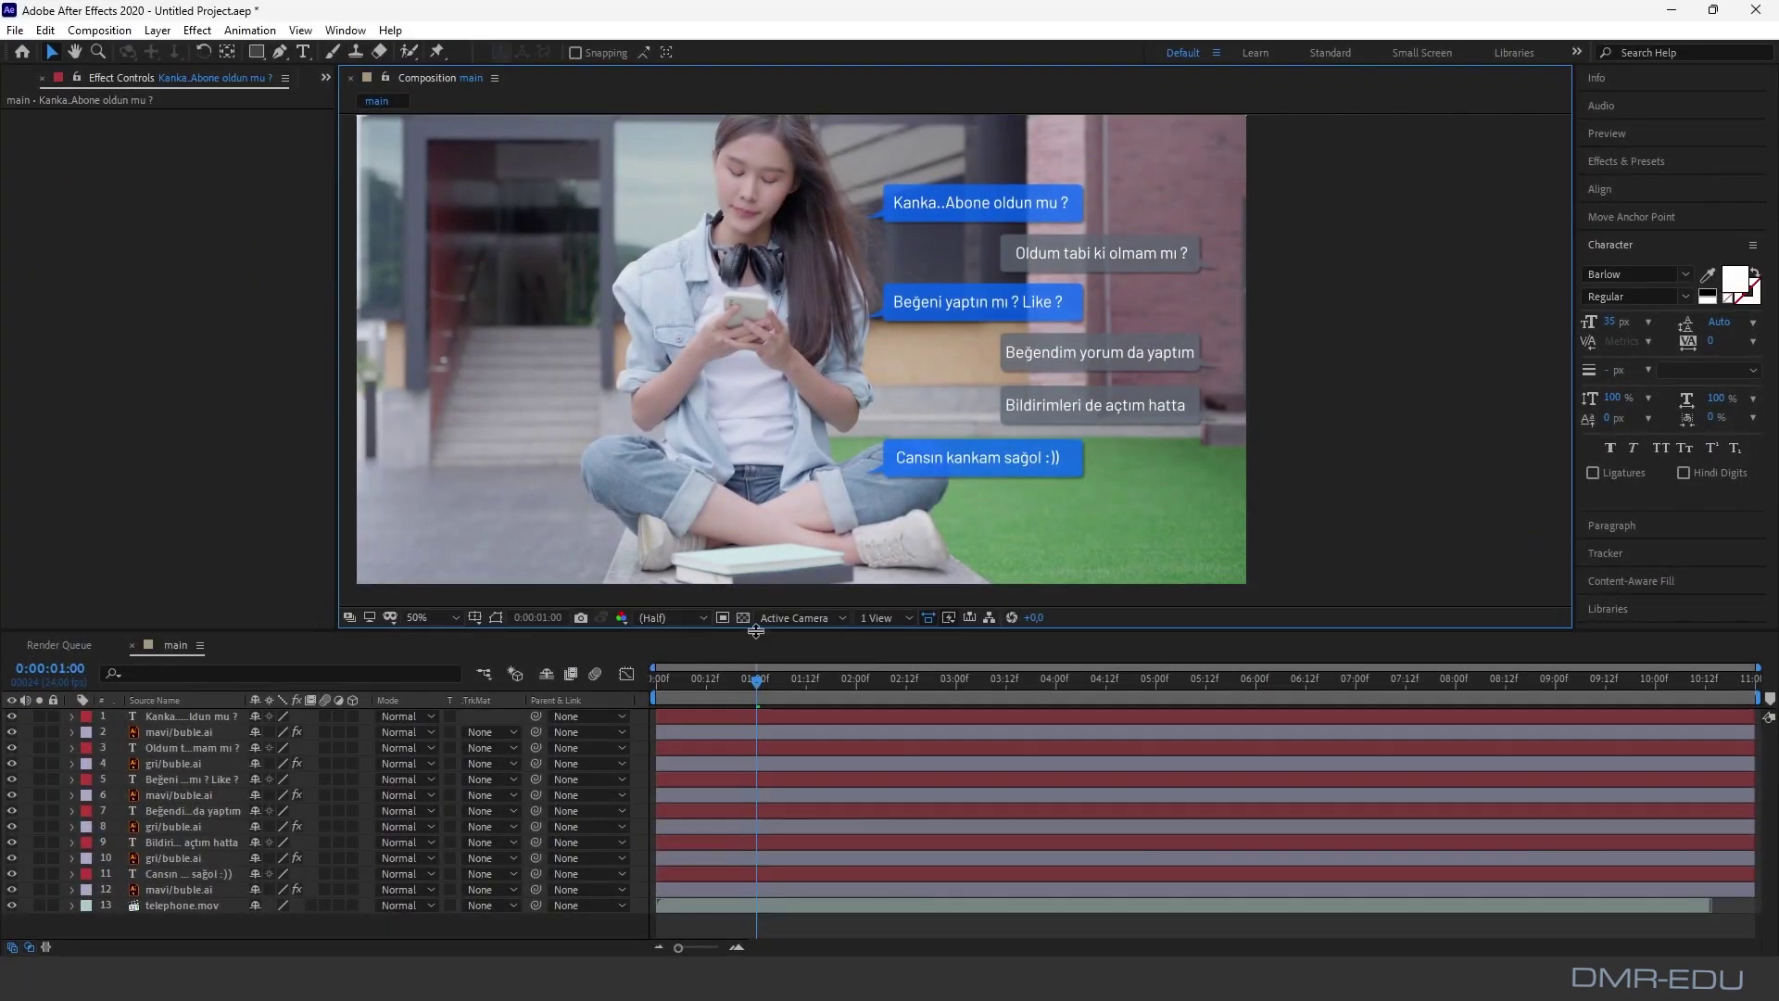
pyautogui.moveTo(756, 631); pyautogui.dragTo(756, 561)
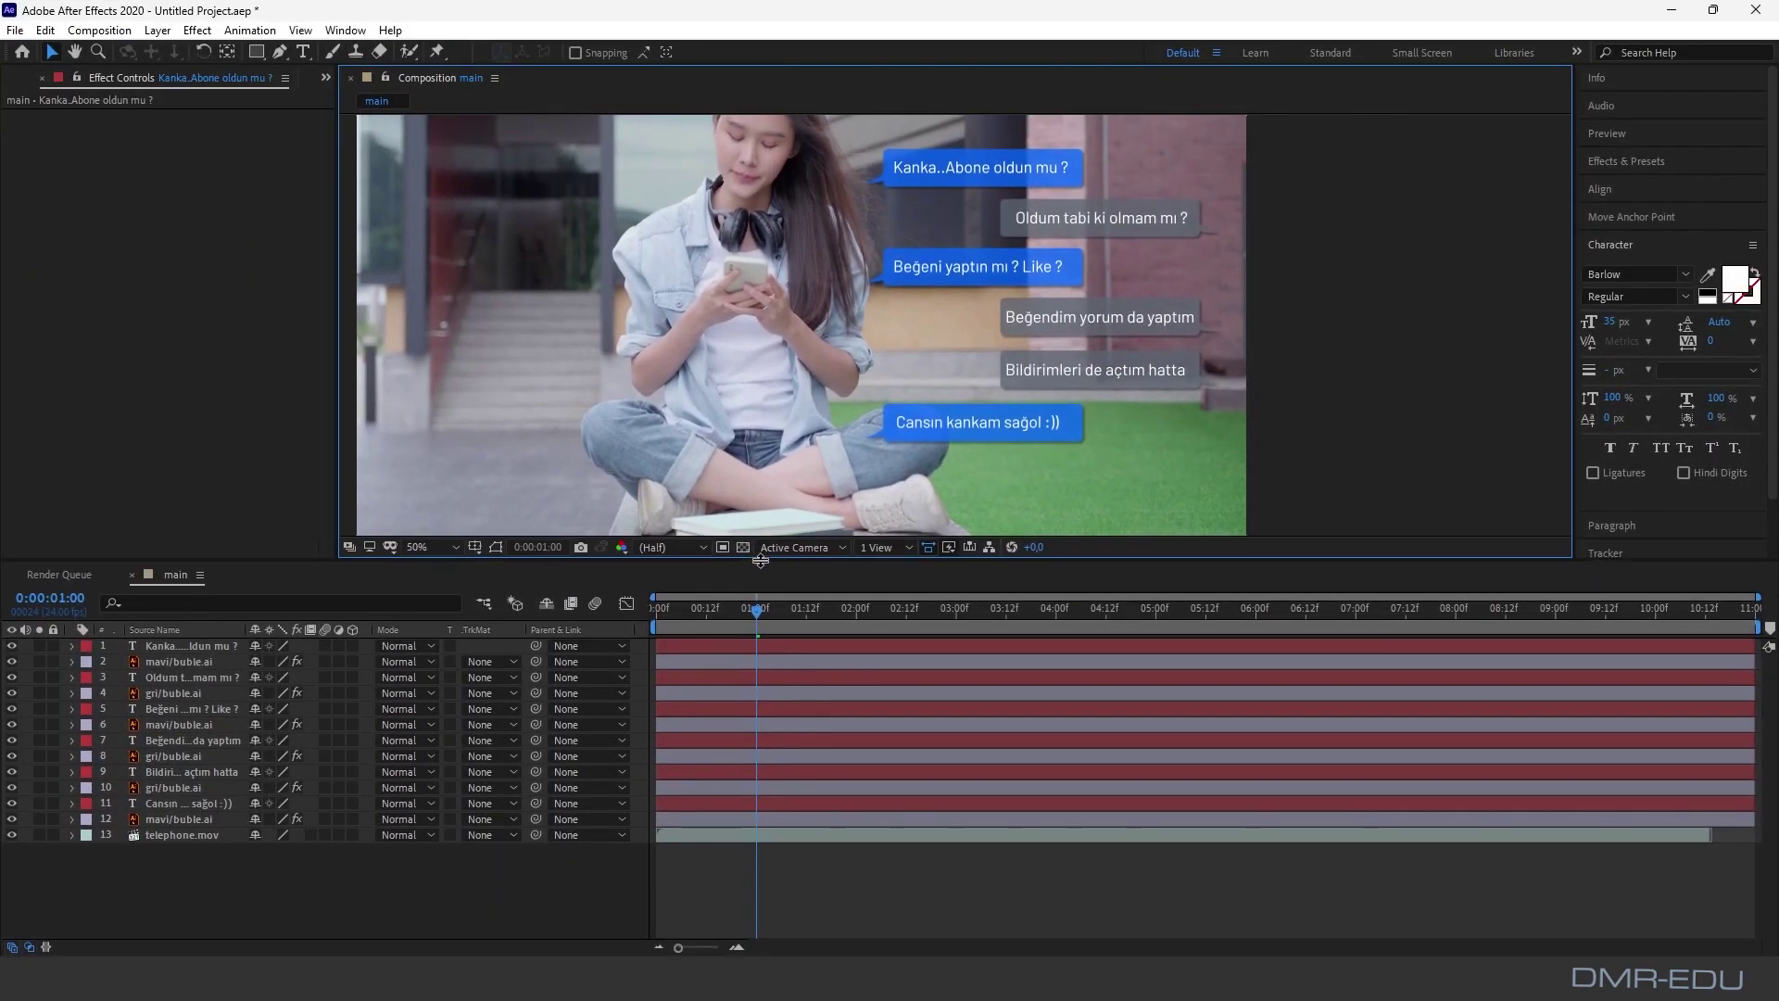
pyautogui.click(196, 648)
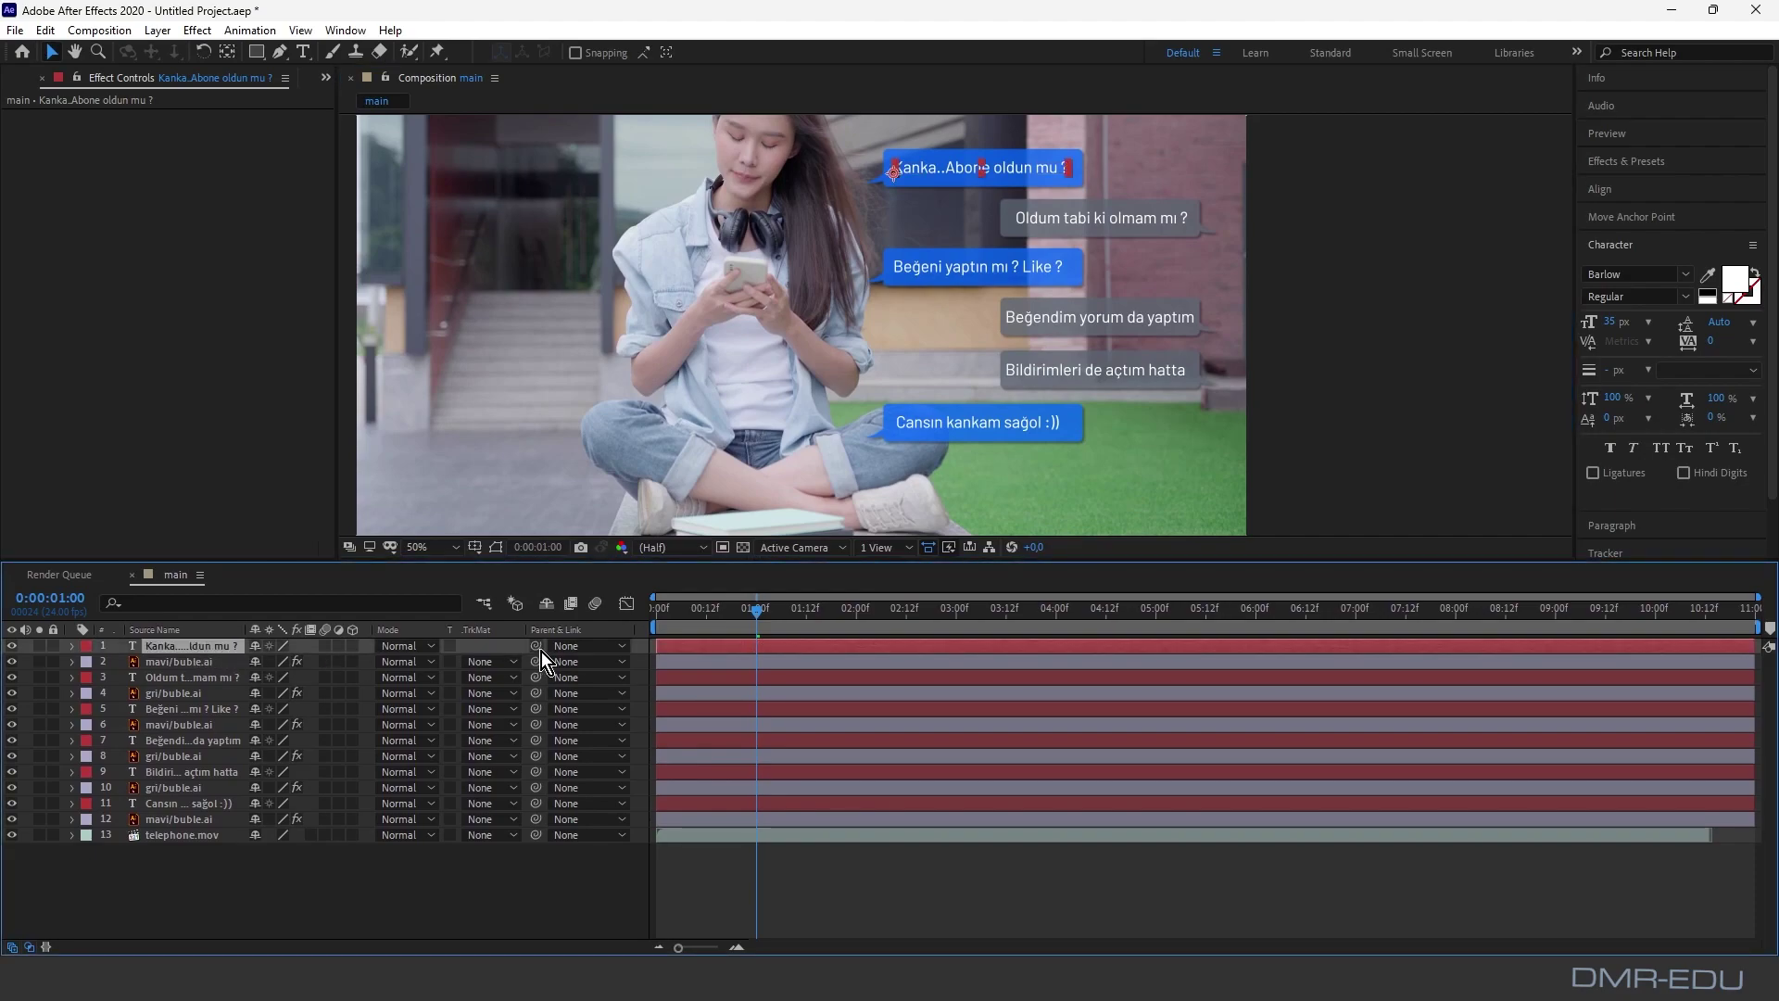
pyautogui.moveTo(541, 646); pyautogui.dragTo(177, 664)
pyautogui.click(192, 663)
pyautogui.rightClick(191, 663)
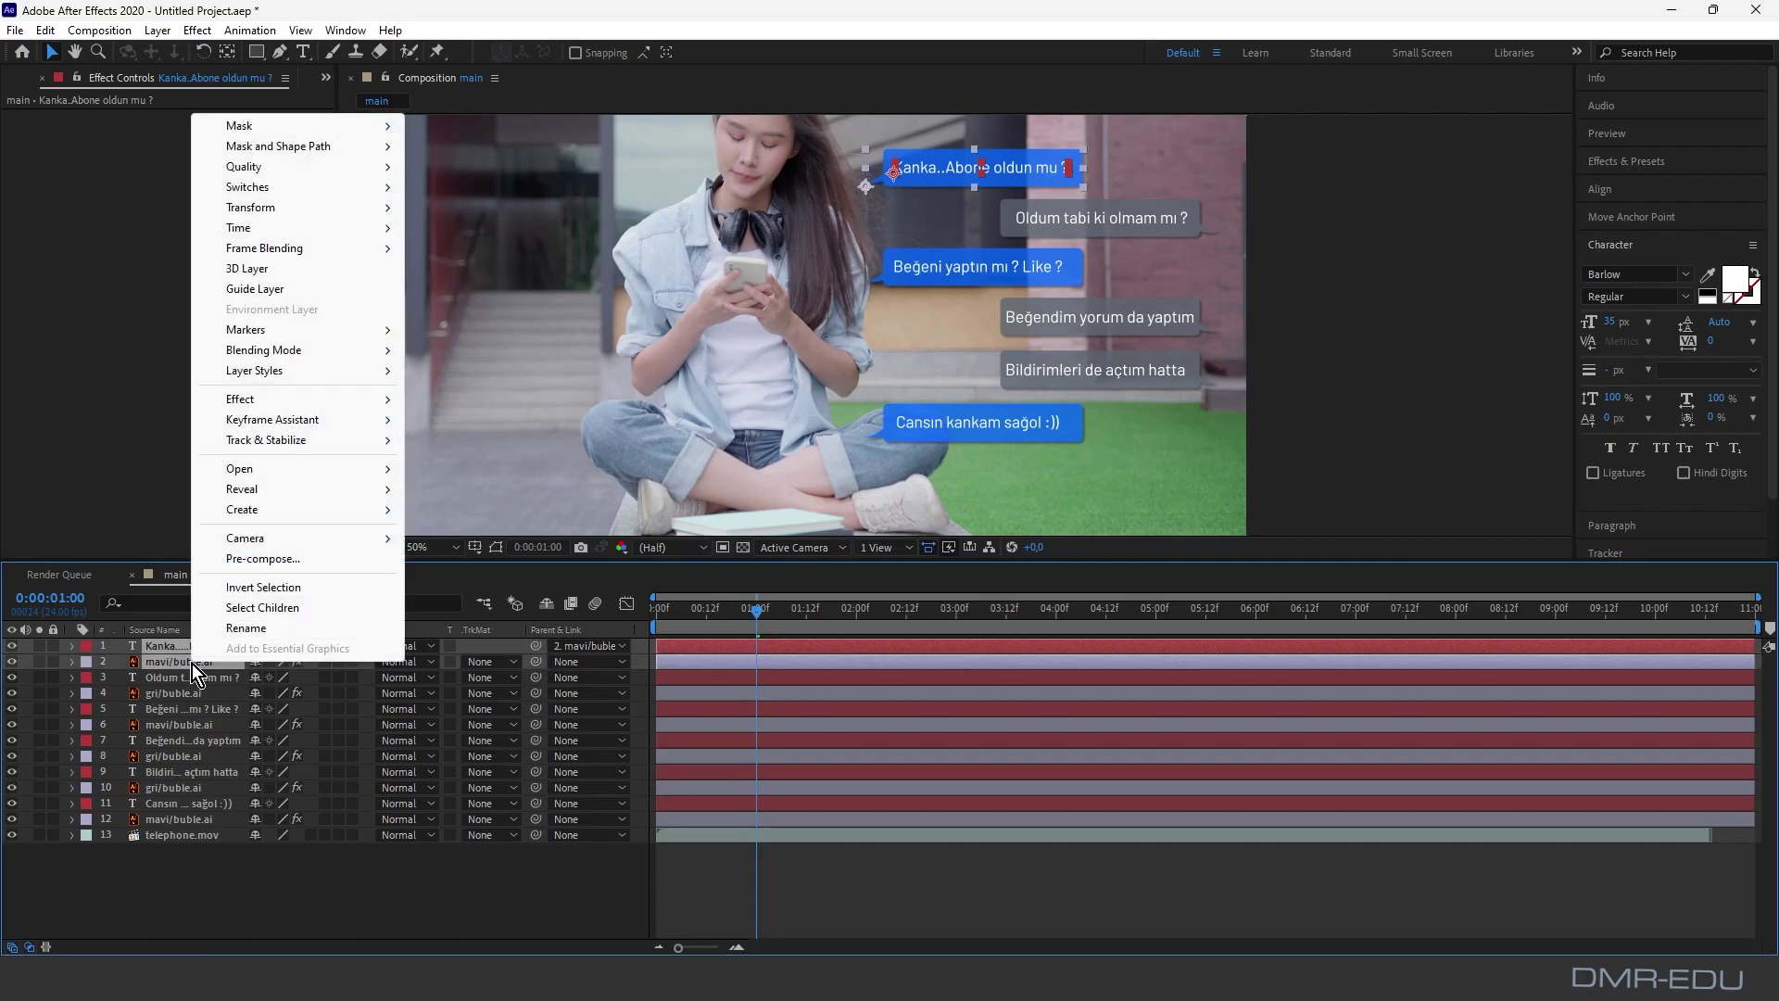
pyautogui.click(309, 558)
pyautogui.write('message 01')
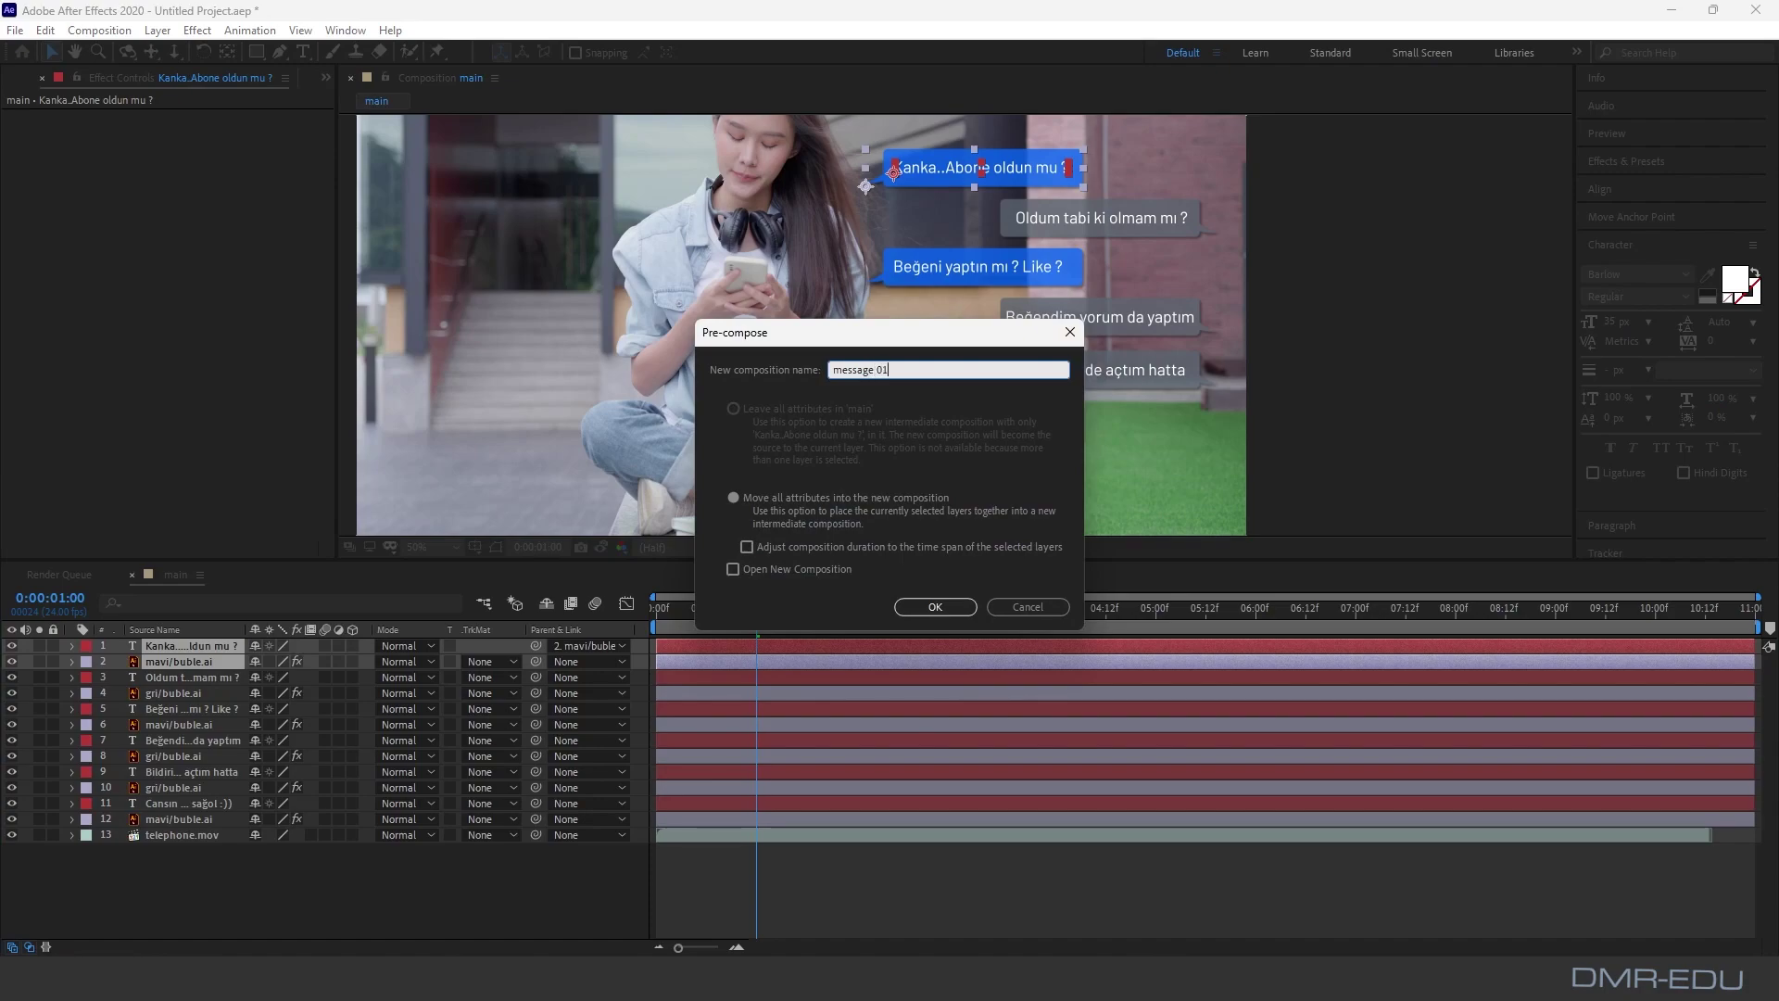
pyautogui.click(936, 608)
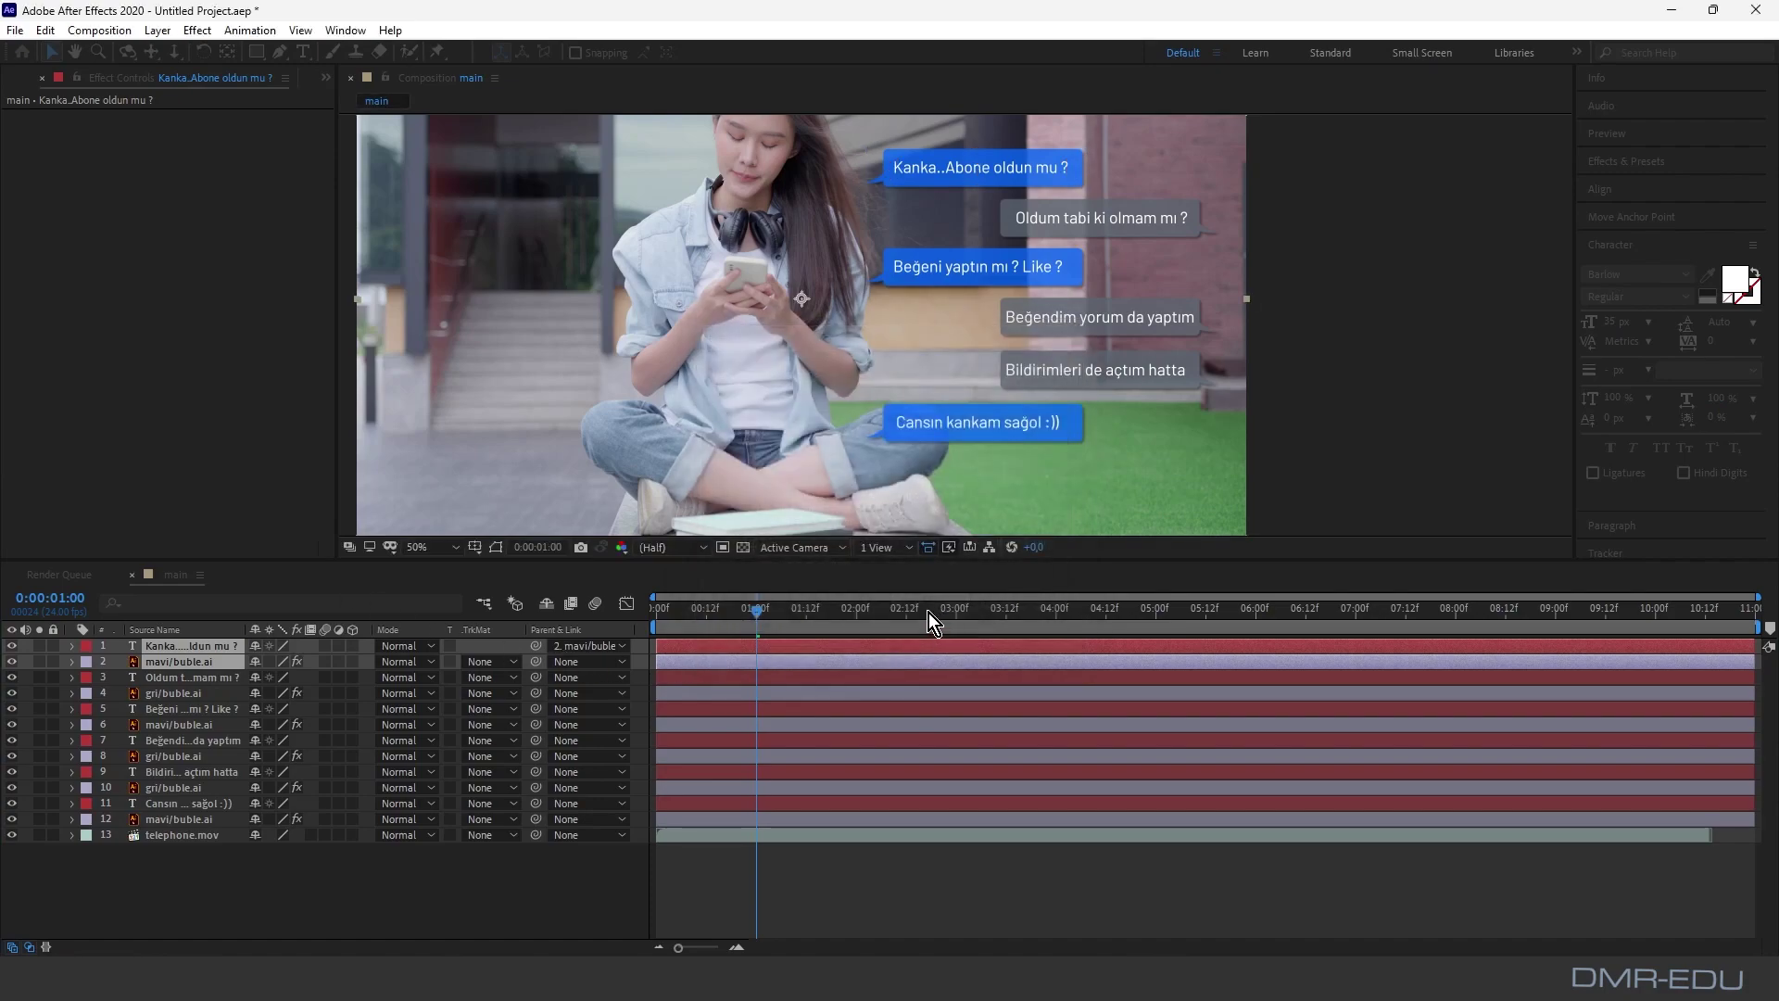
pyautogui.click(259, 869)
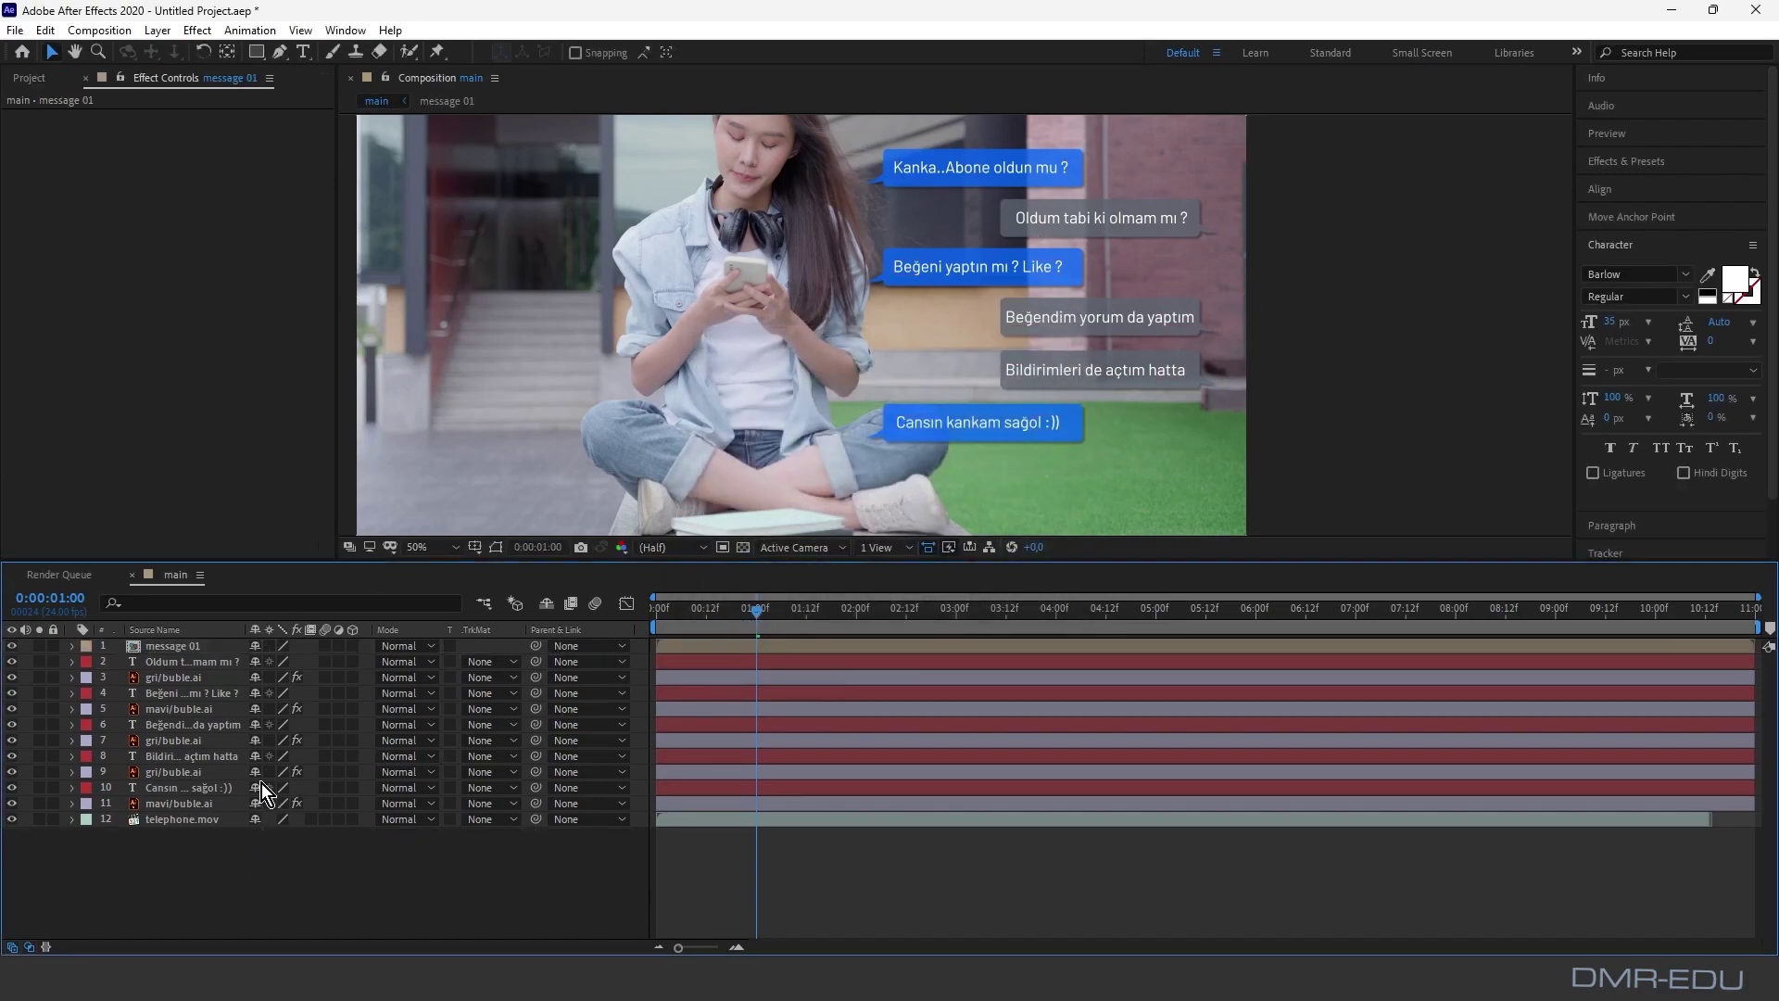
# Step: Parent the text "Oldum tabi ki olmam mı ?" to its grey bubble and pre-compose both layers as "message 02"
pyautogui.click(226, 661)
pyautogui.moveTo(537, 663); pyautogui.dragTo(180, 680)
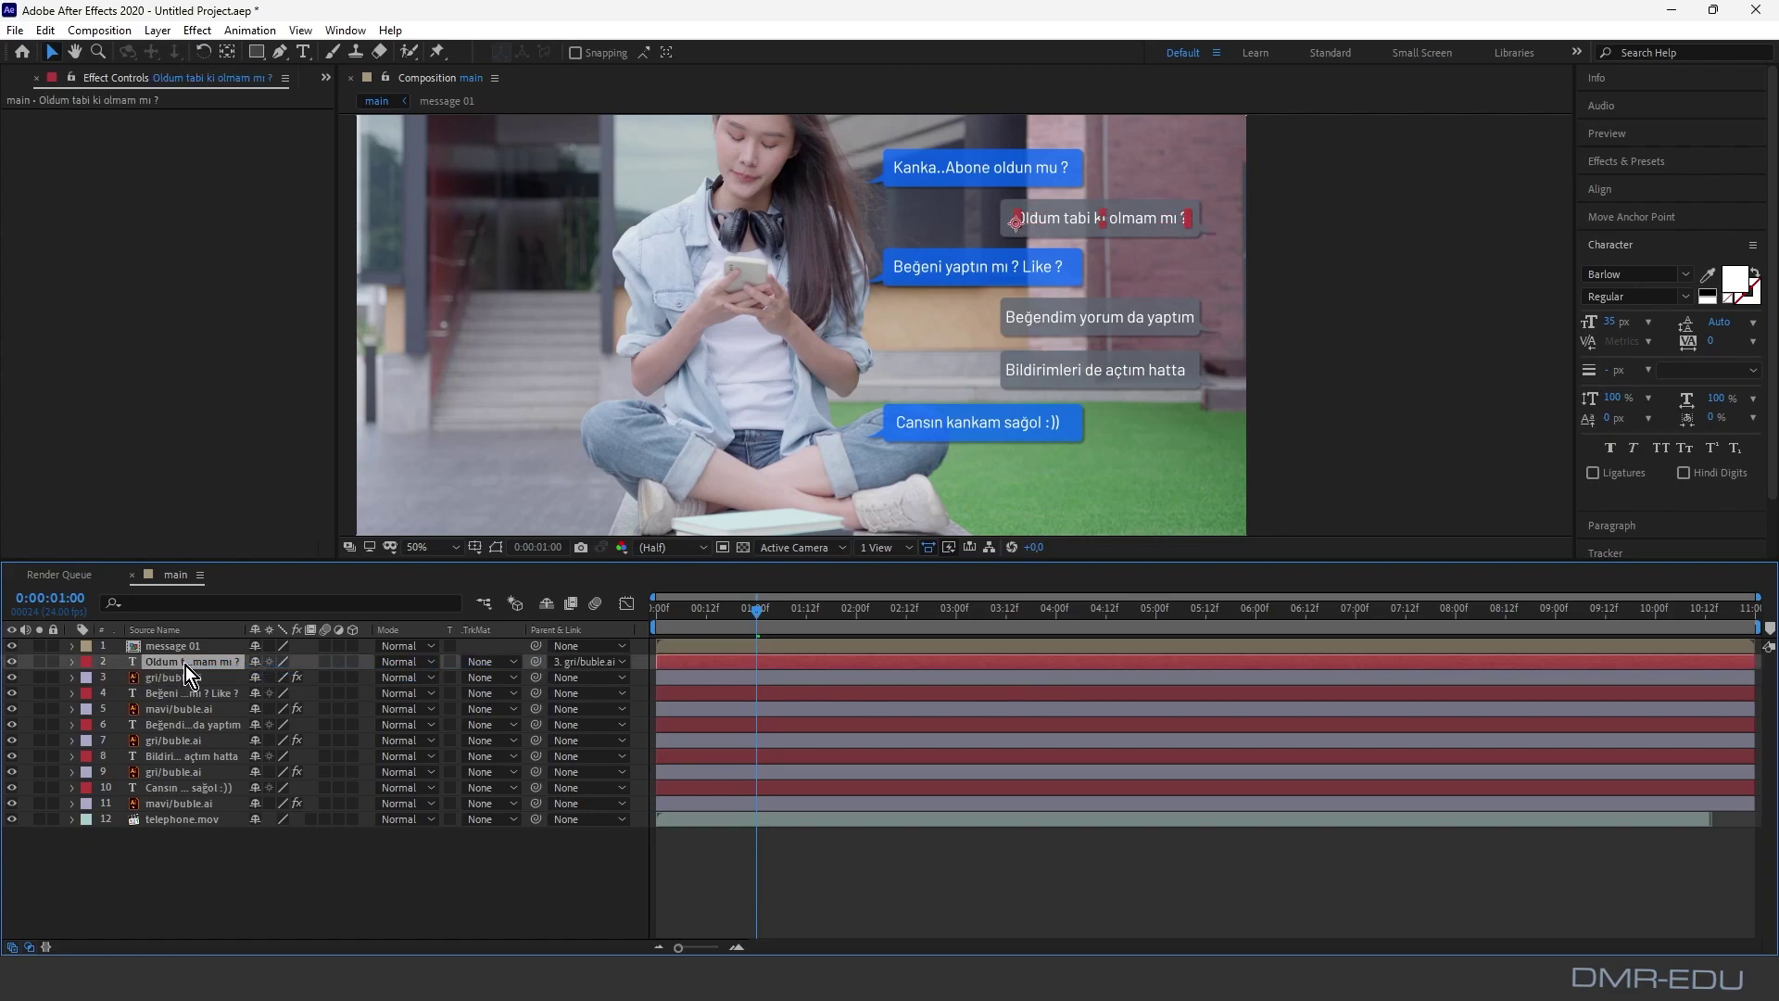
pyautogui.keyDown('shift'); pyautogui.click(186, 681); pyautogui.keyUp('shift')
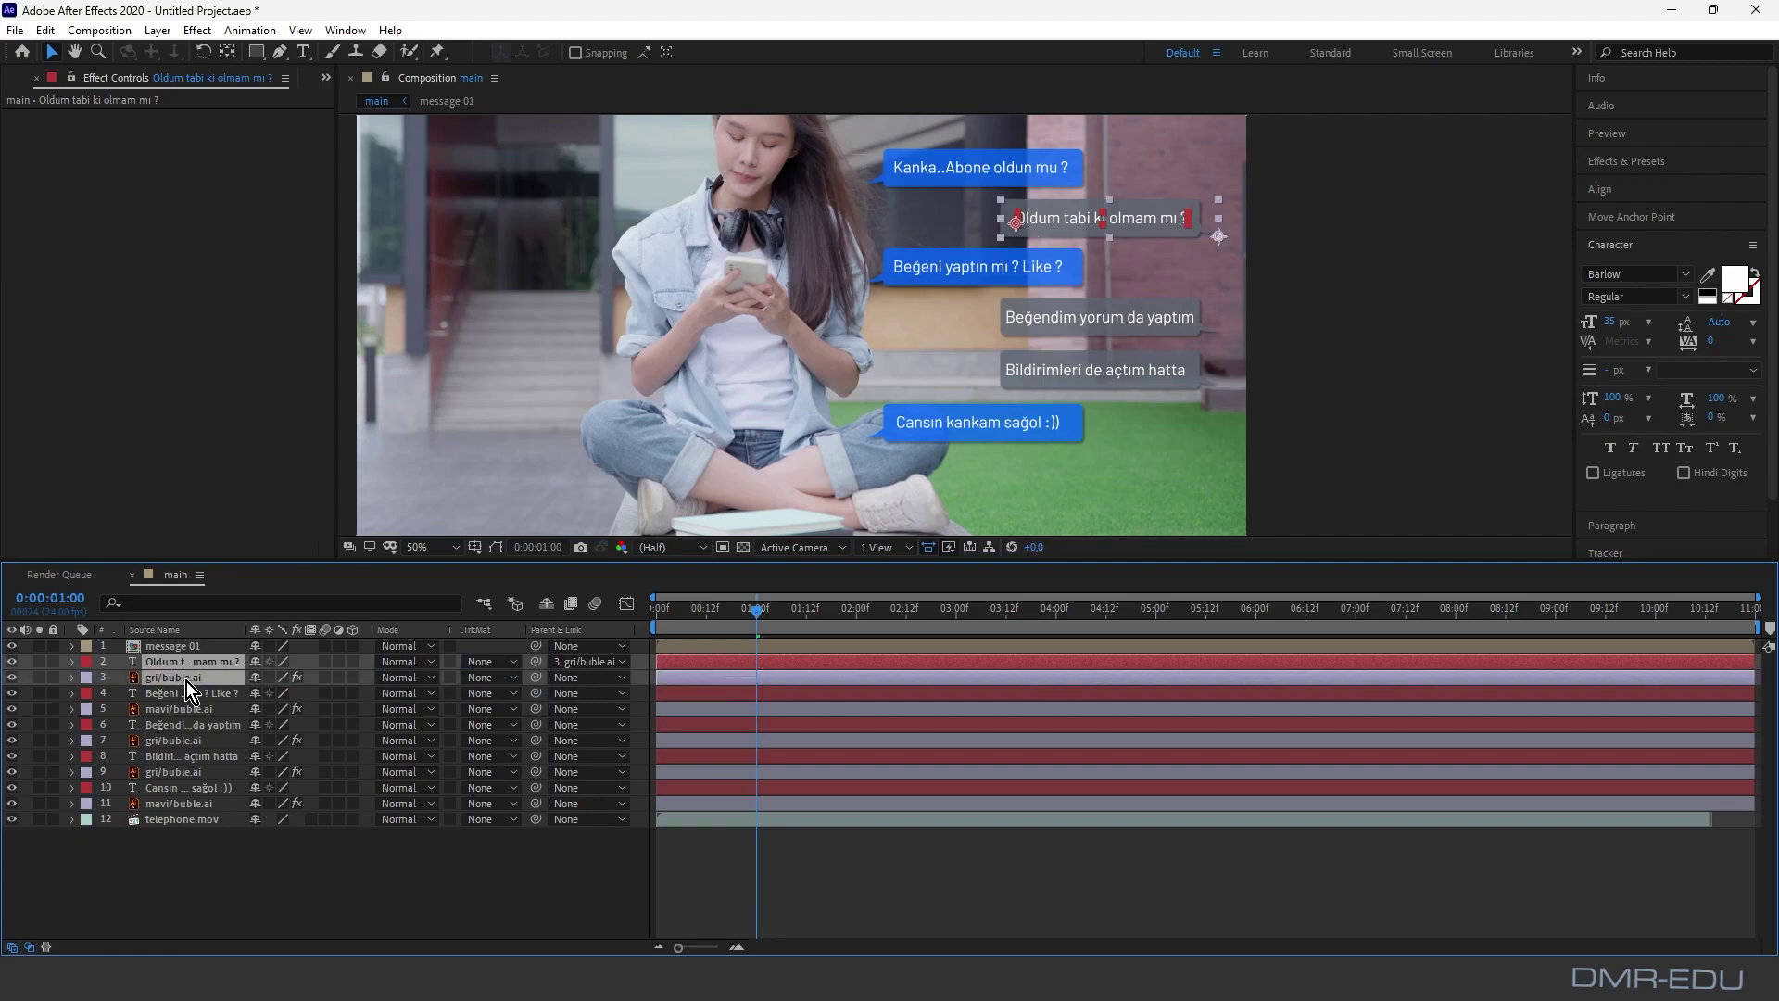
pyautogui.rightClick(187, 680)
pyautogui.click(258, 576)
pyautogui.write('message 02')
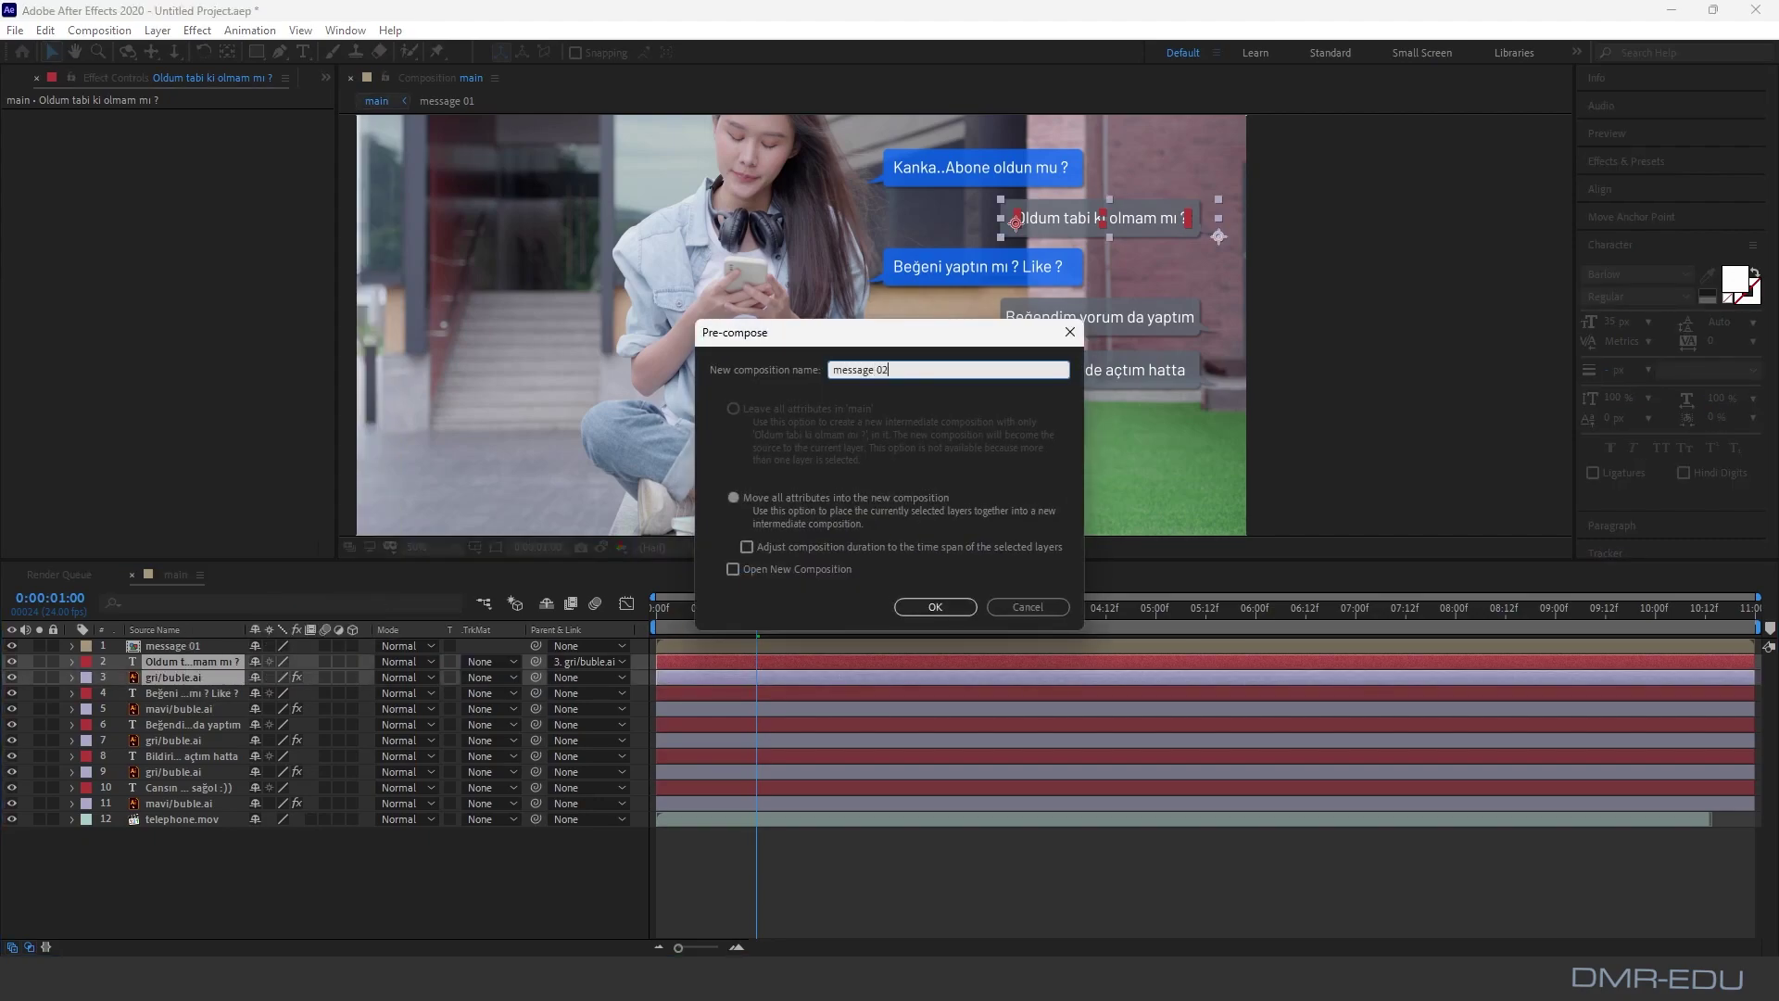
pyautogui.click(923, 607)
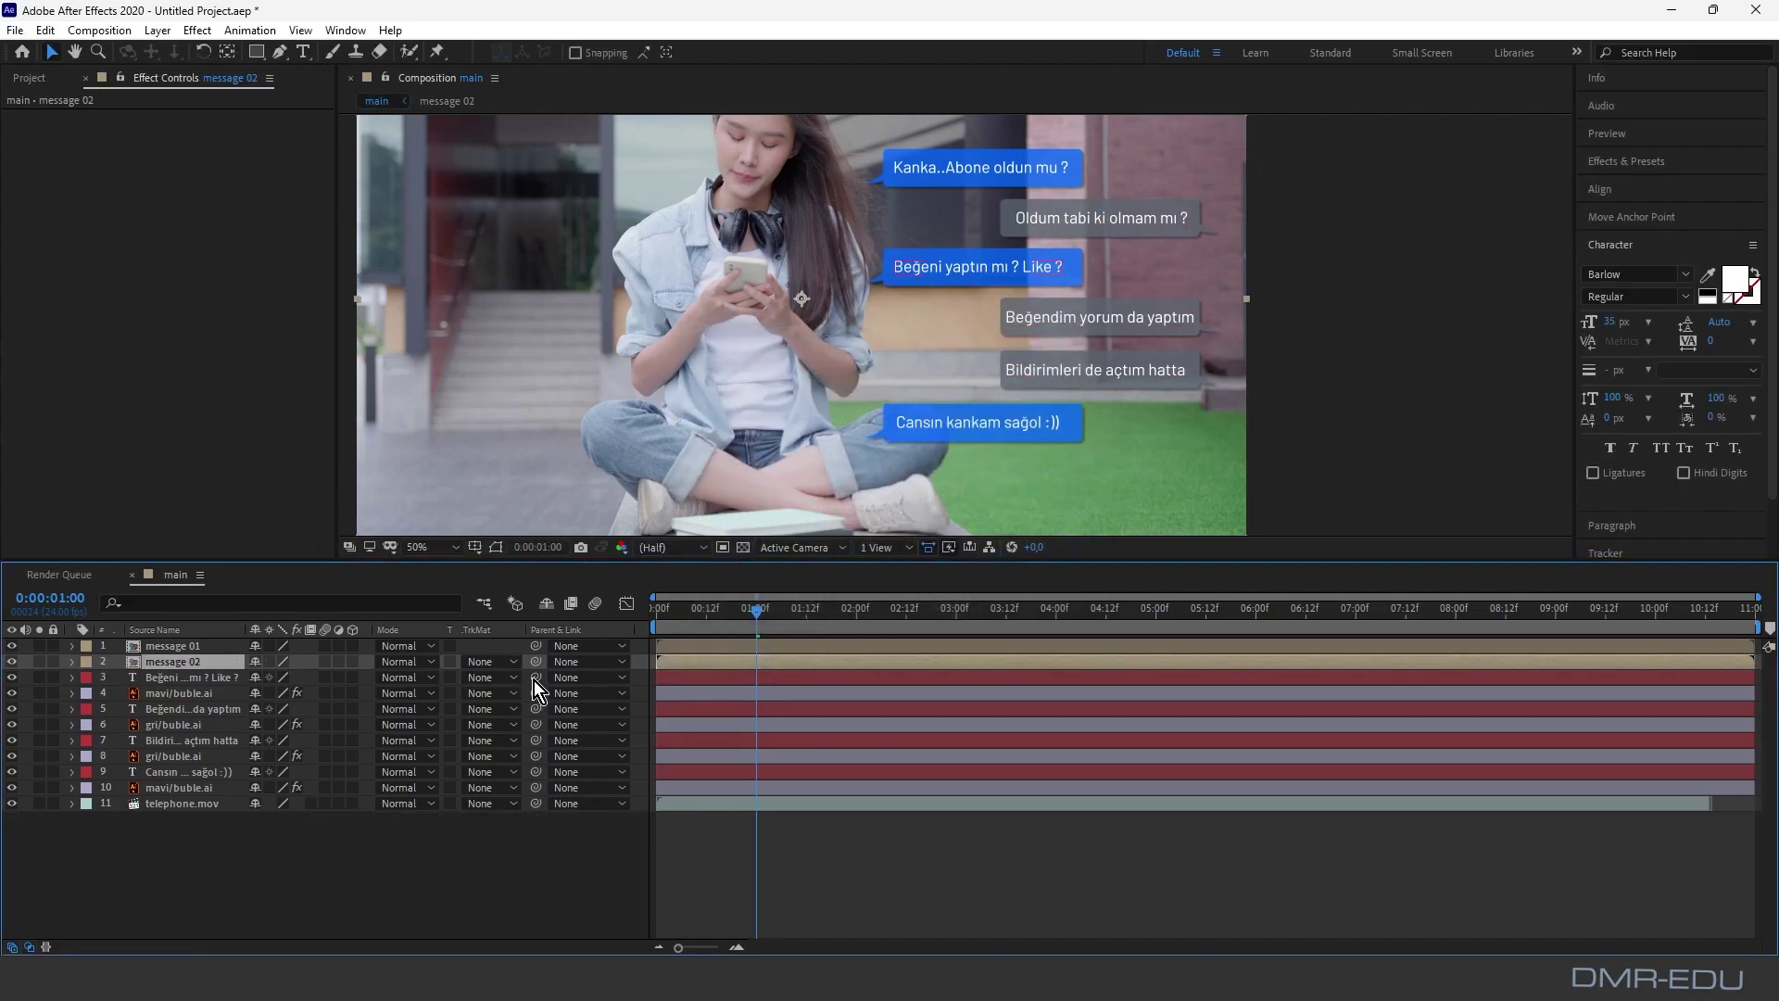
# Step: Parent the text "Beğeni yaptın mı ? Like ?" to its blue bubble and pre-compose both layers as "message 03"
pyautogui.moveTo(535, 678); pyautogui.dragTo(200, 693)
pyautogui.click(202, 679)
pyautogui.keyDown('ctrl'); pyautogui.click(202, 693); pyautogui.keyUp('ctrl')
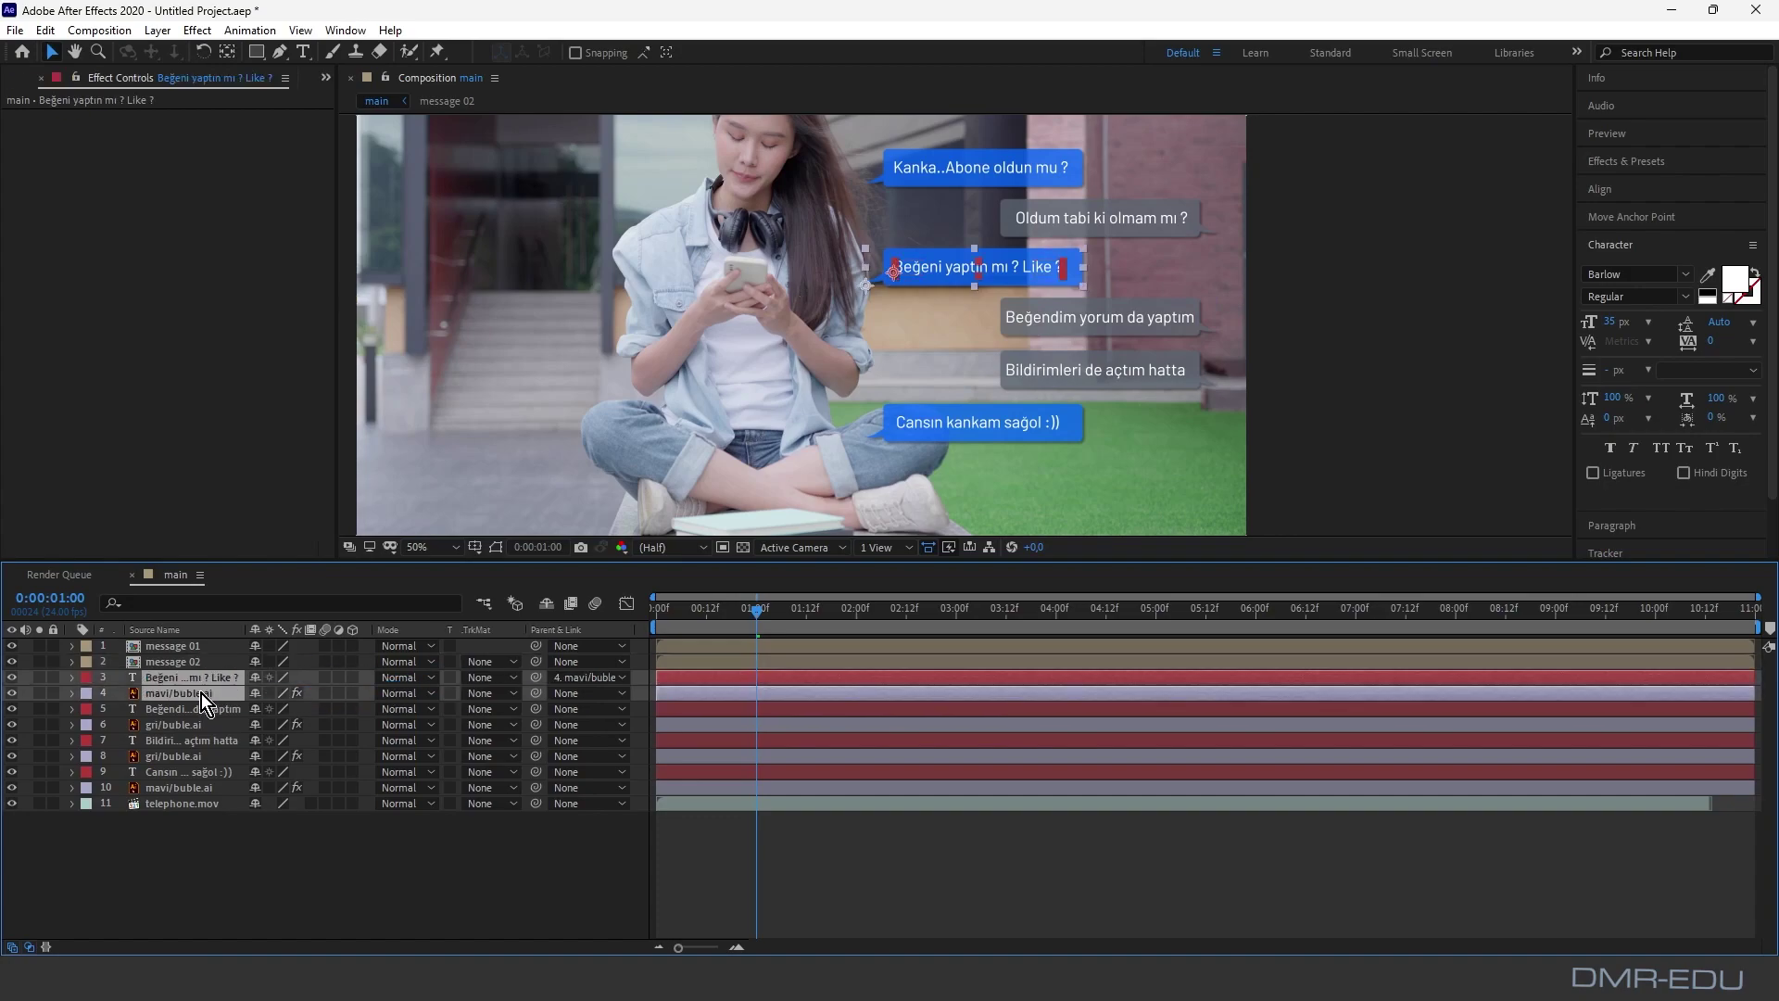
pyautogui.rightClick(202, 693)
pyautogui.click(275, 587)
pyautogui.write('message 03')
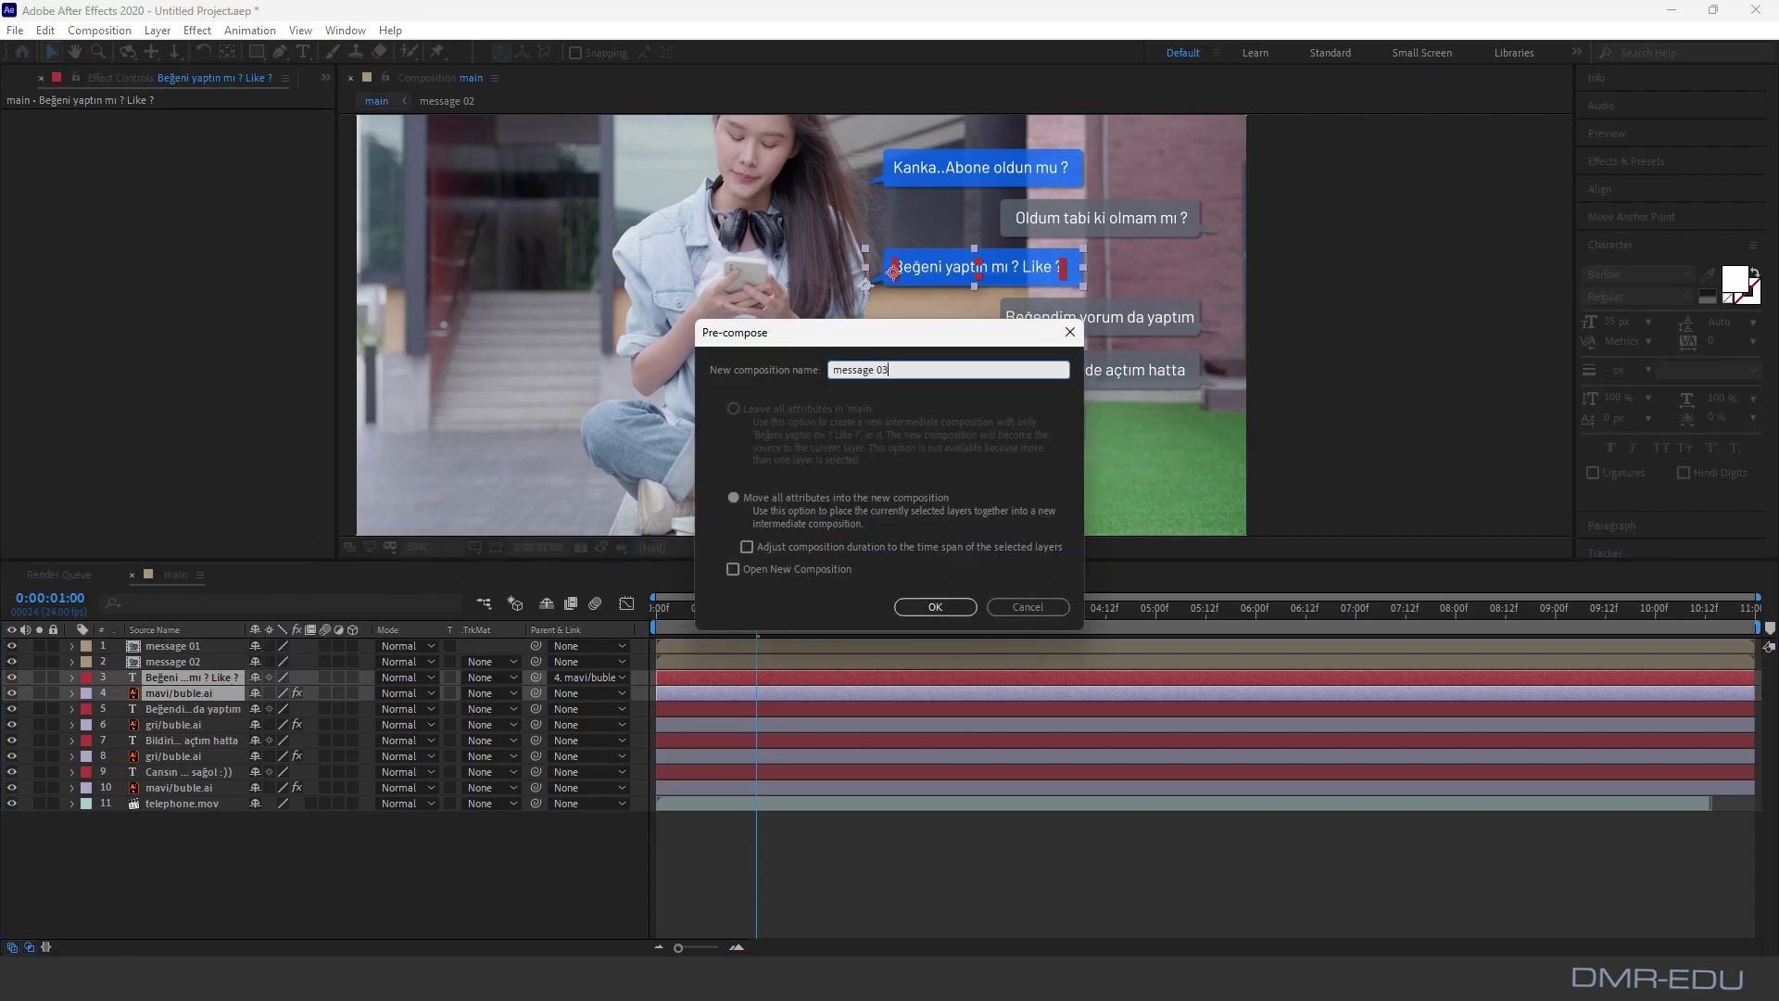
pyautogui.click(935, 608)
# Step: Parent the text "Beğendim yorum da yaptım" to its grey bubble and pre-compose both layers as "message 04"
pyautogui.click(226, 695)
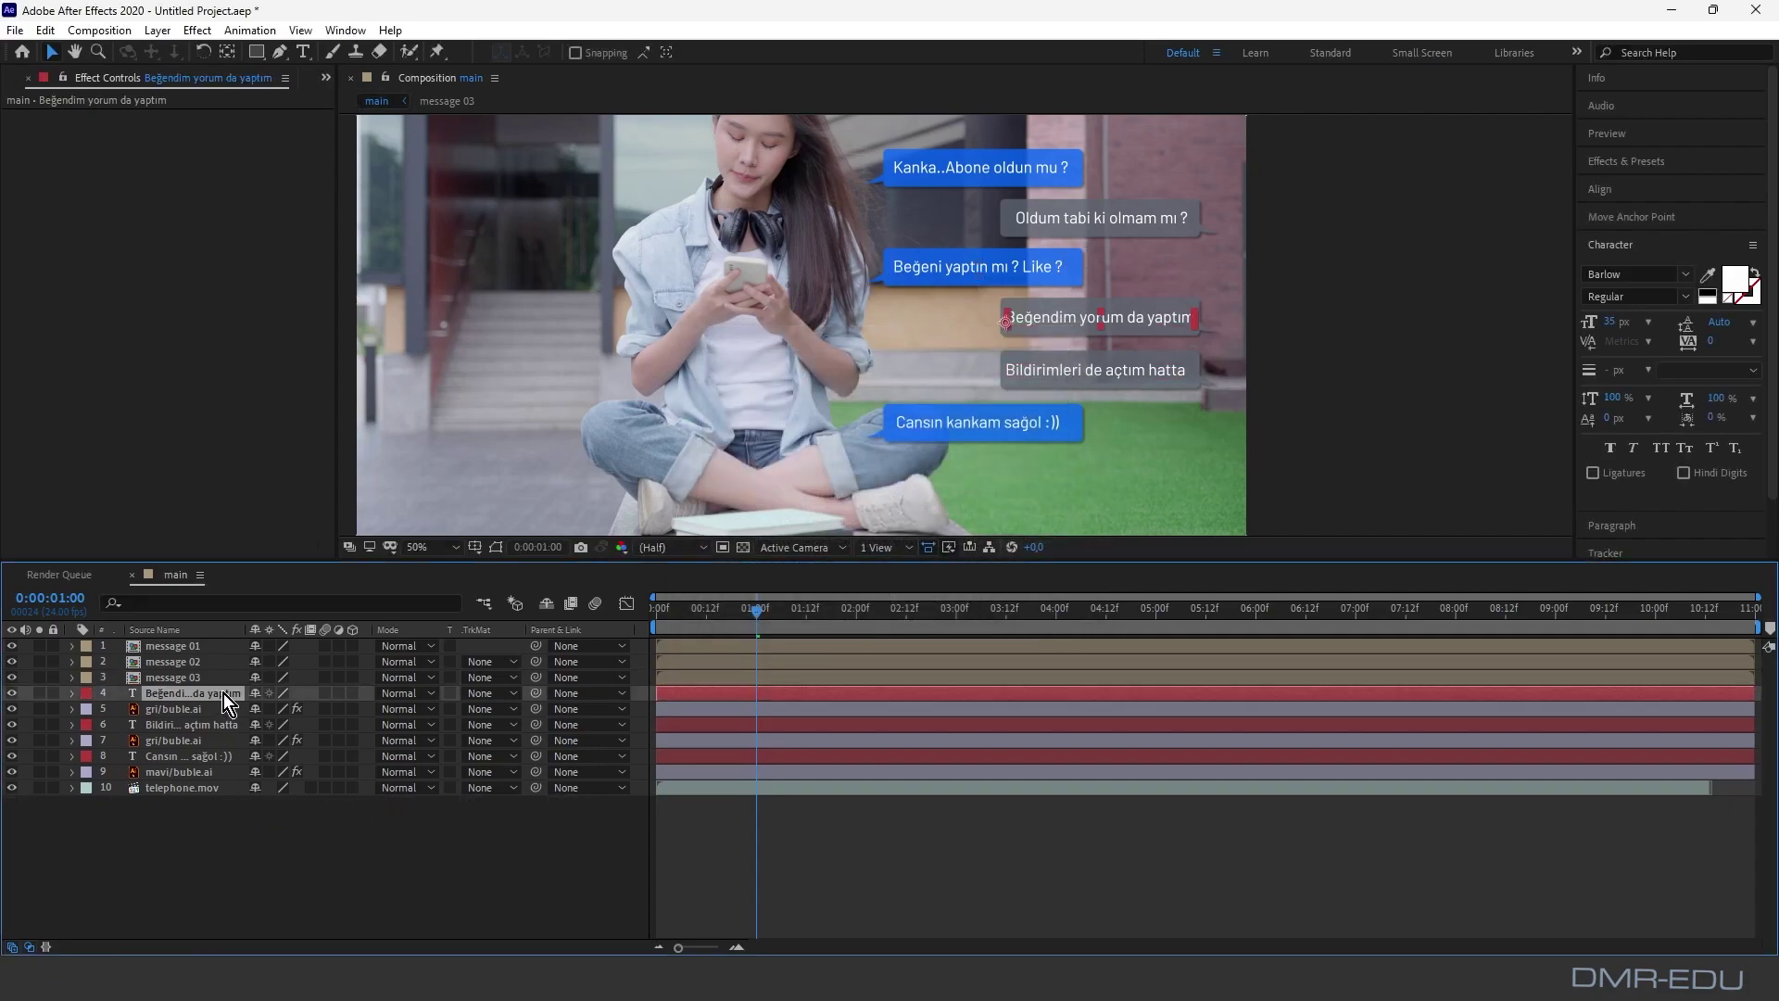
pyautogui.moveTo(539, 695); pyautogui.dragTo(189, 708)
pyautogui.keyDown('ctrl'); pyautogui.click(193, 715); pyautogui.keyUp('ctrl')
pyautogui.rightClick(203, 710)
pyautogui.click(282, 610)
pyautogui.write('message 0')
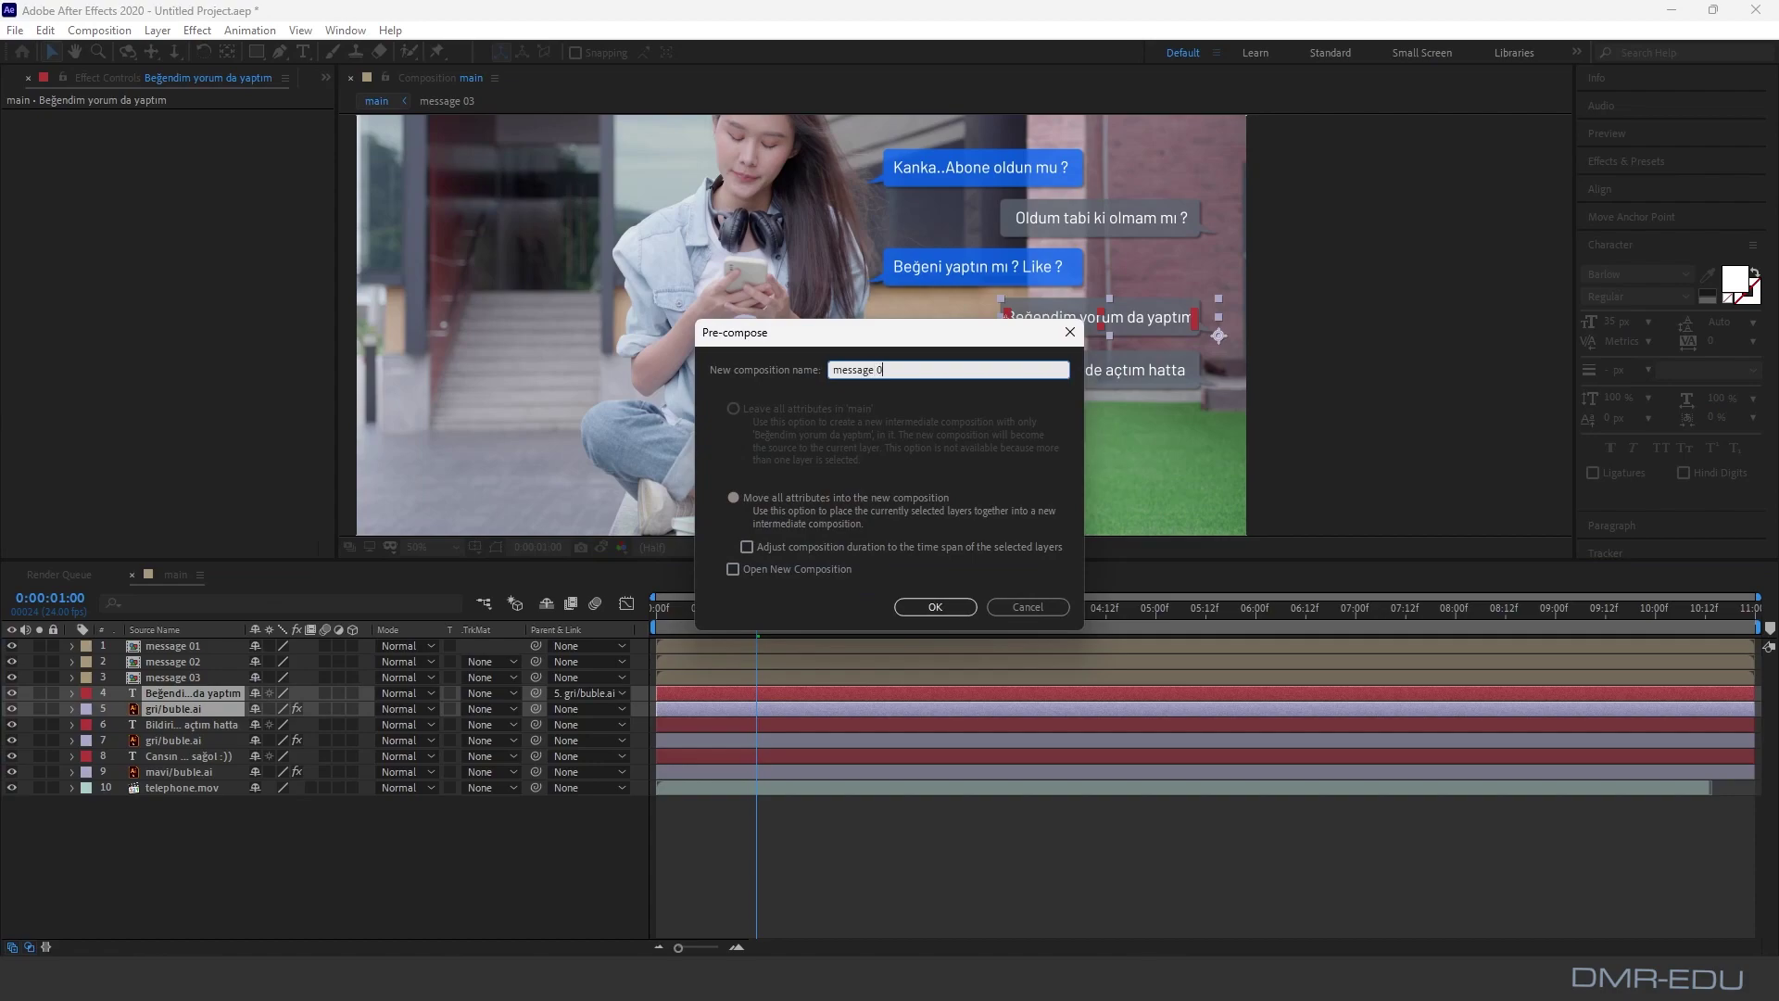
pyautogui.write('4')
pyautogui.click(934, 607)
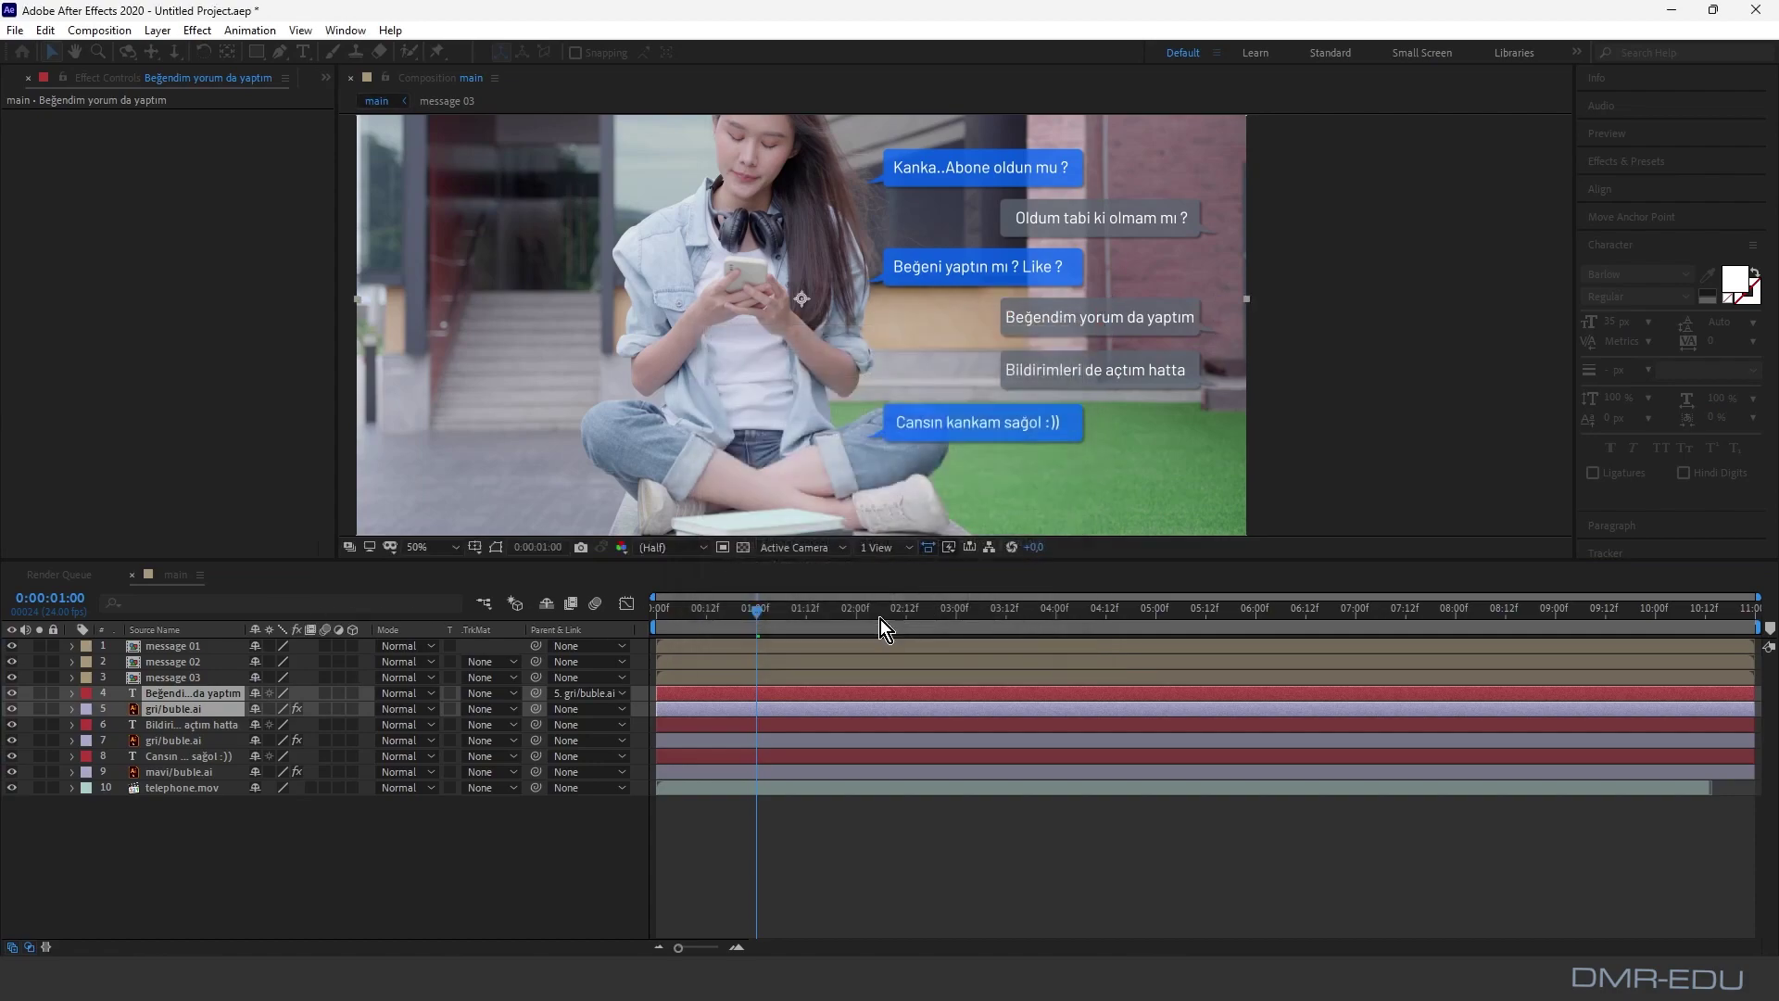
pyautogui.click(282, 839)
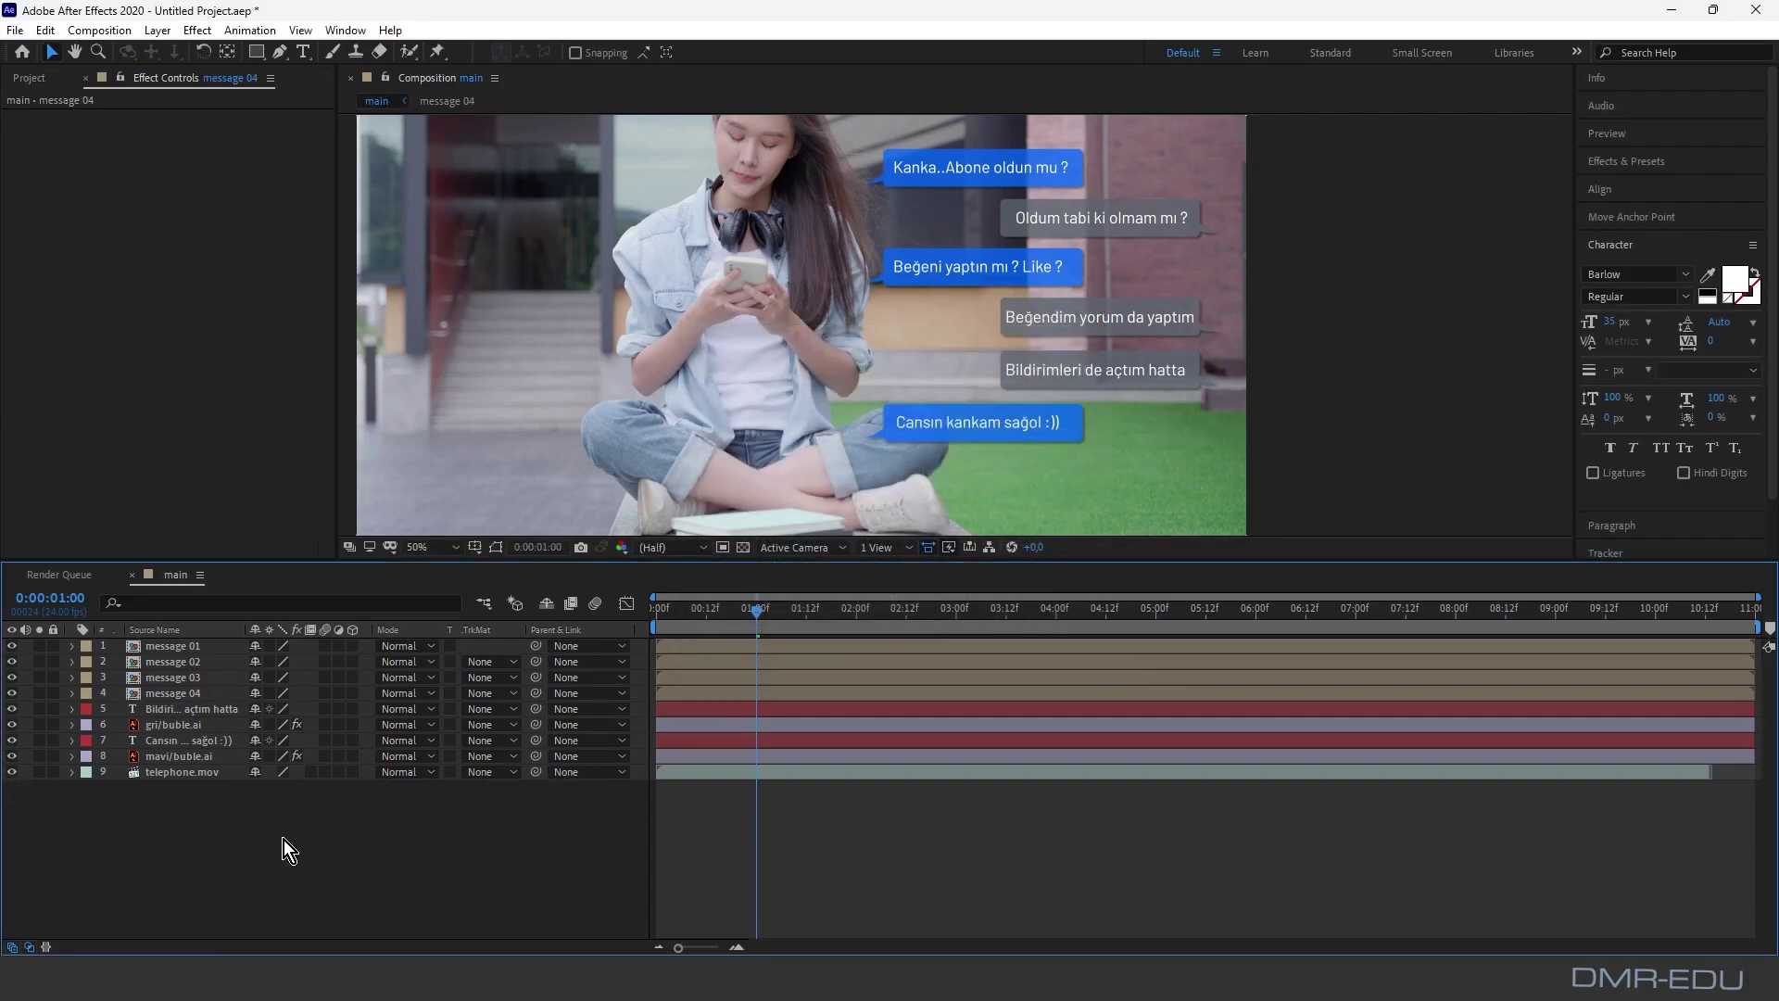
# Step: Parent the text "Bildirimleri de açtım hatta" to its grey bubble and pre-compose both layers as "message 05"
pyautogui.click(228, 715)
pyautogui.moveTo(536, 709); pyautogui.dragTo(182, 726)
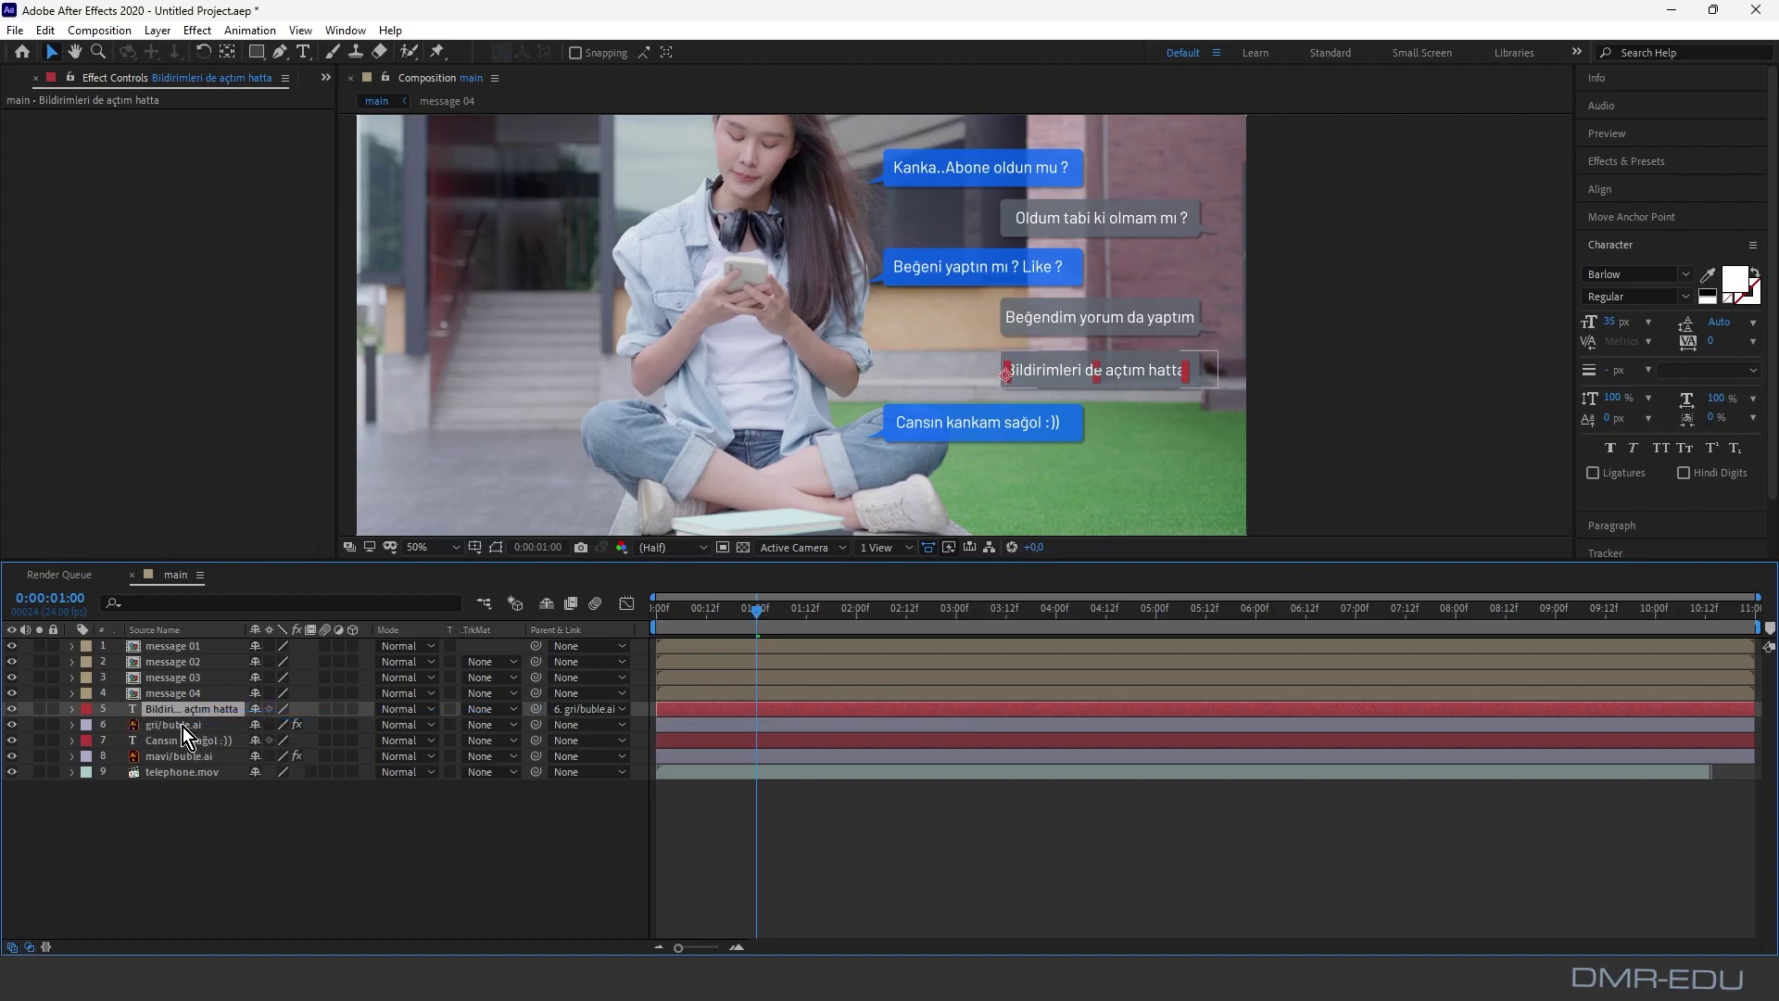
pyautogui.keyDown('ctrl'); pyautogui.click(181, 726); pyautogui.keyUp('ctrl')
pyautogui.rightClick(181, 727)
pyautogui.click(254, 621)
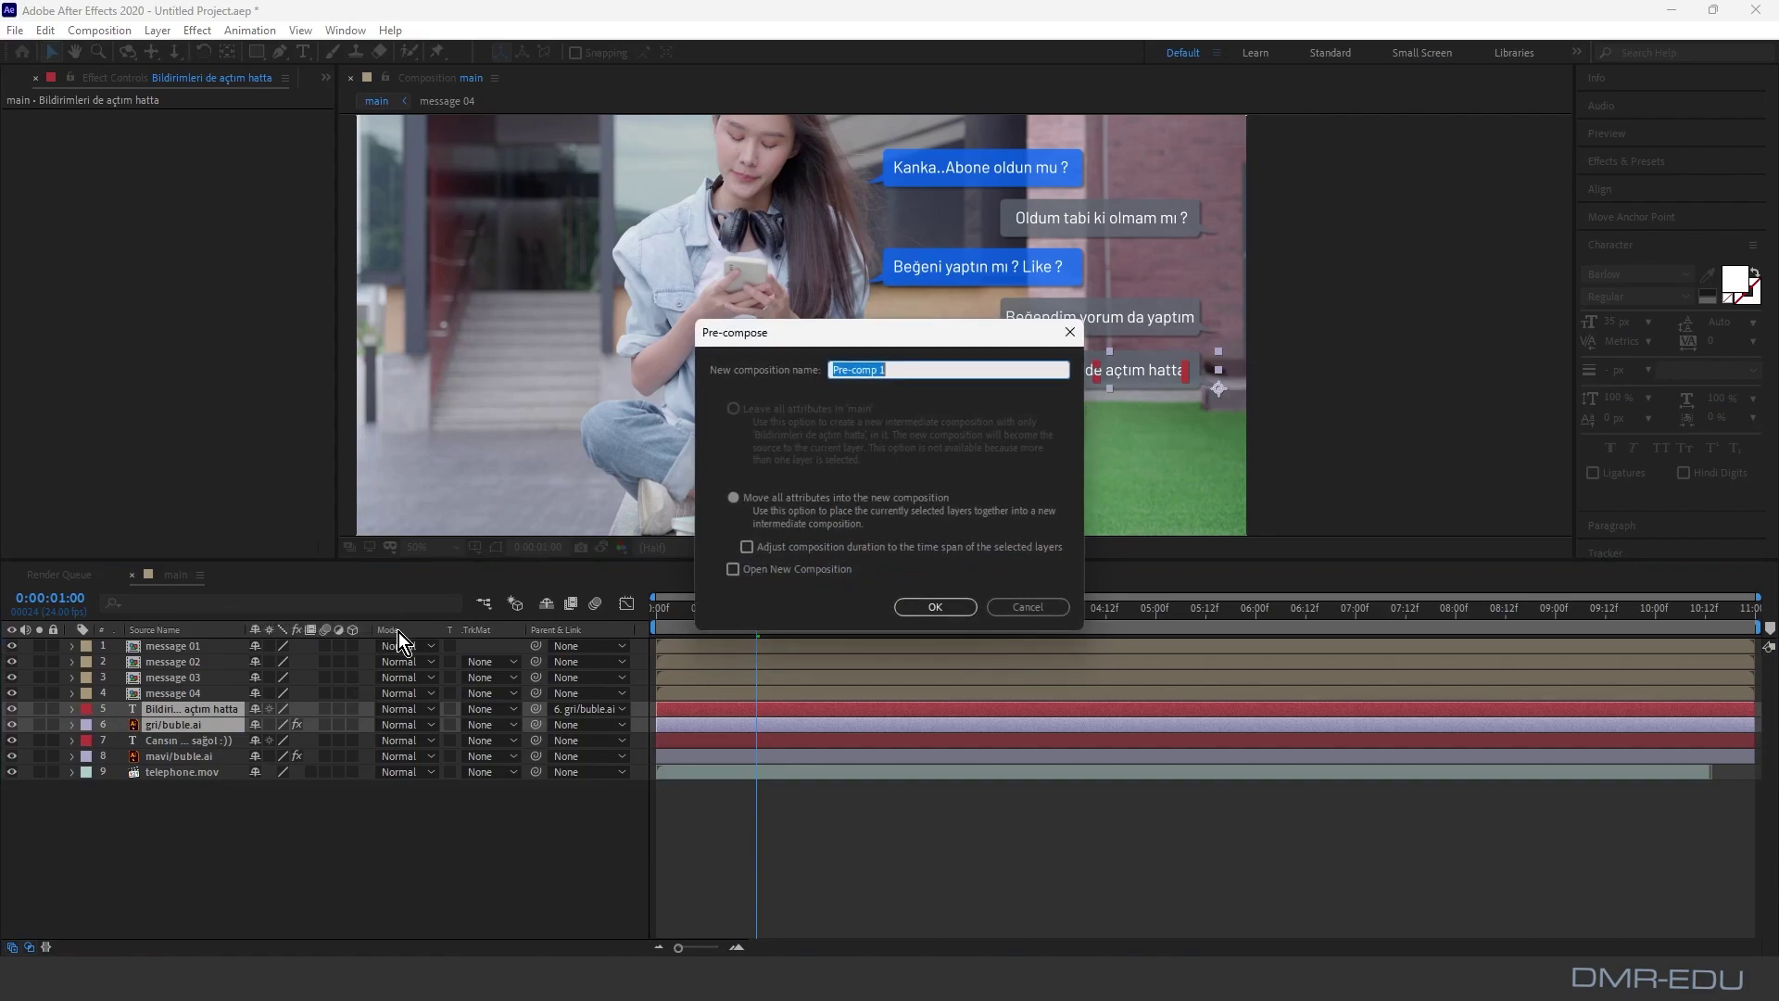
pyautogui.write('message 05')
pyautogui.click(945, 609)
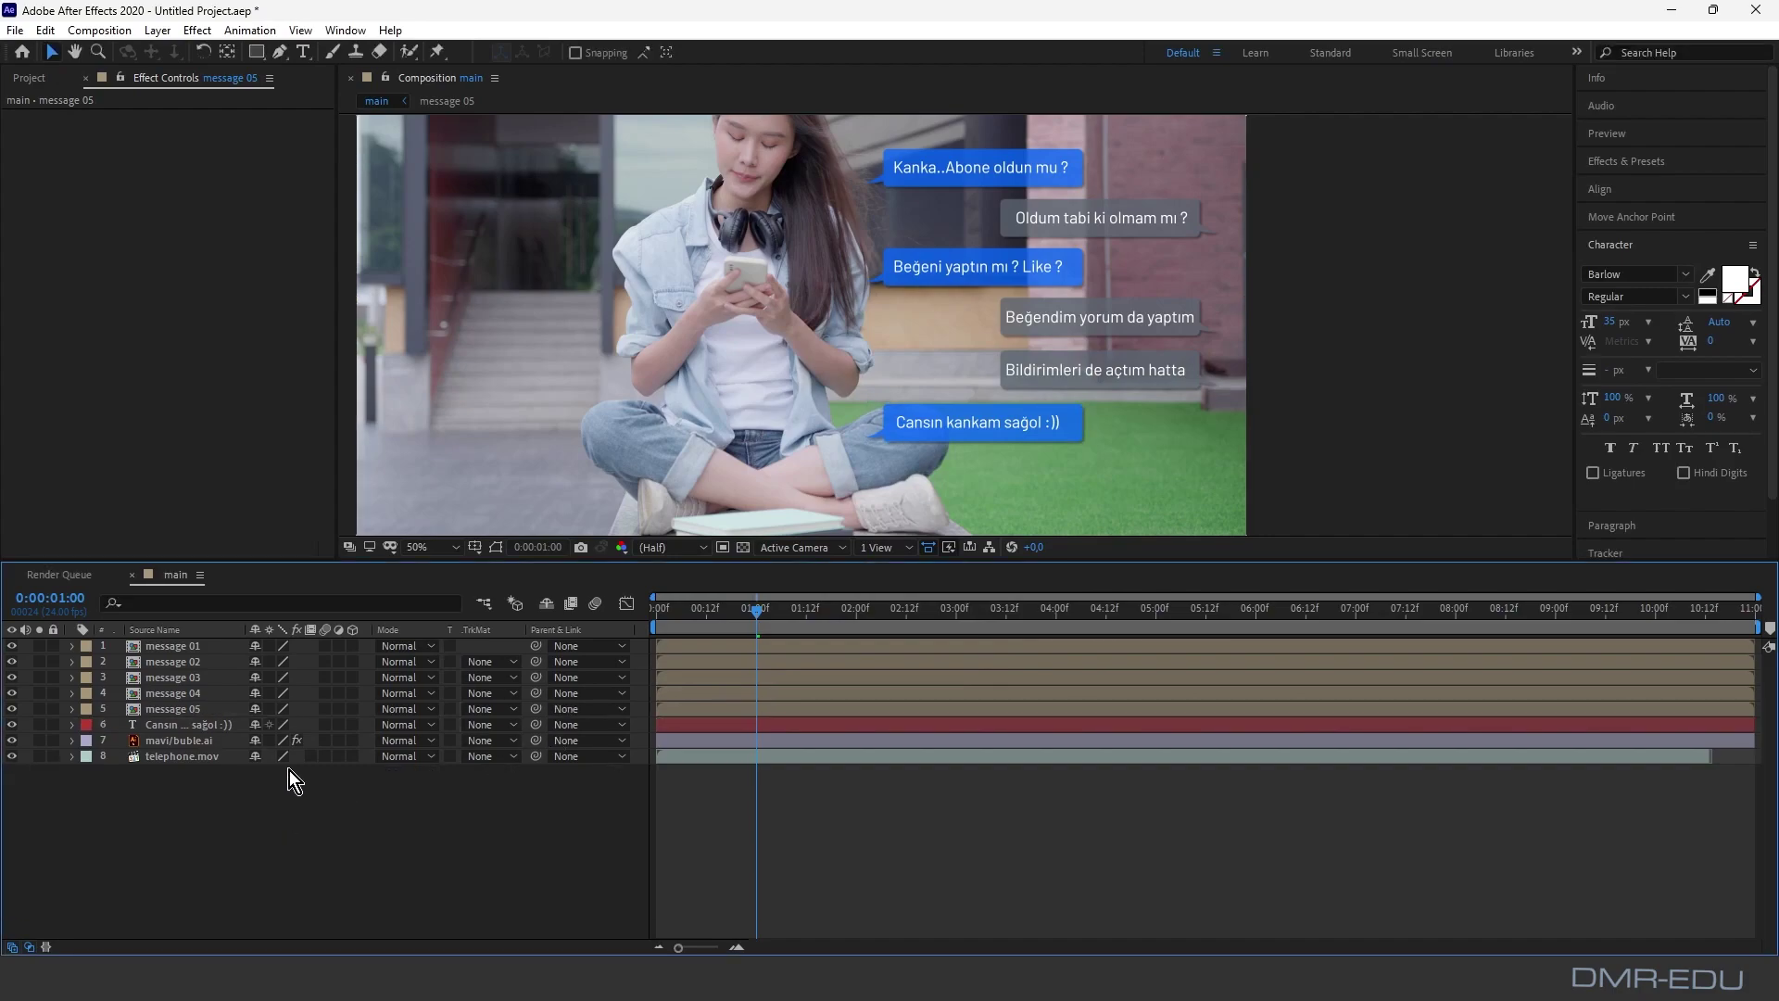
# Step: Parent the text "Cansın kankam sağol :))" to its blue bubble and pre-compose both layers as "message 06"
pyautogui.click(217, 721)
pyautogui.moveTo(535, 724); pyautogui.dragTo(180, 745)
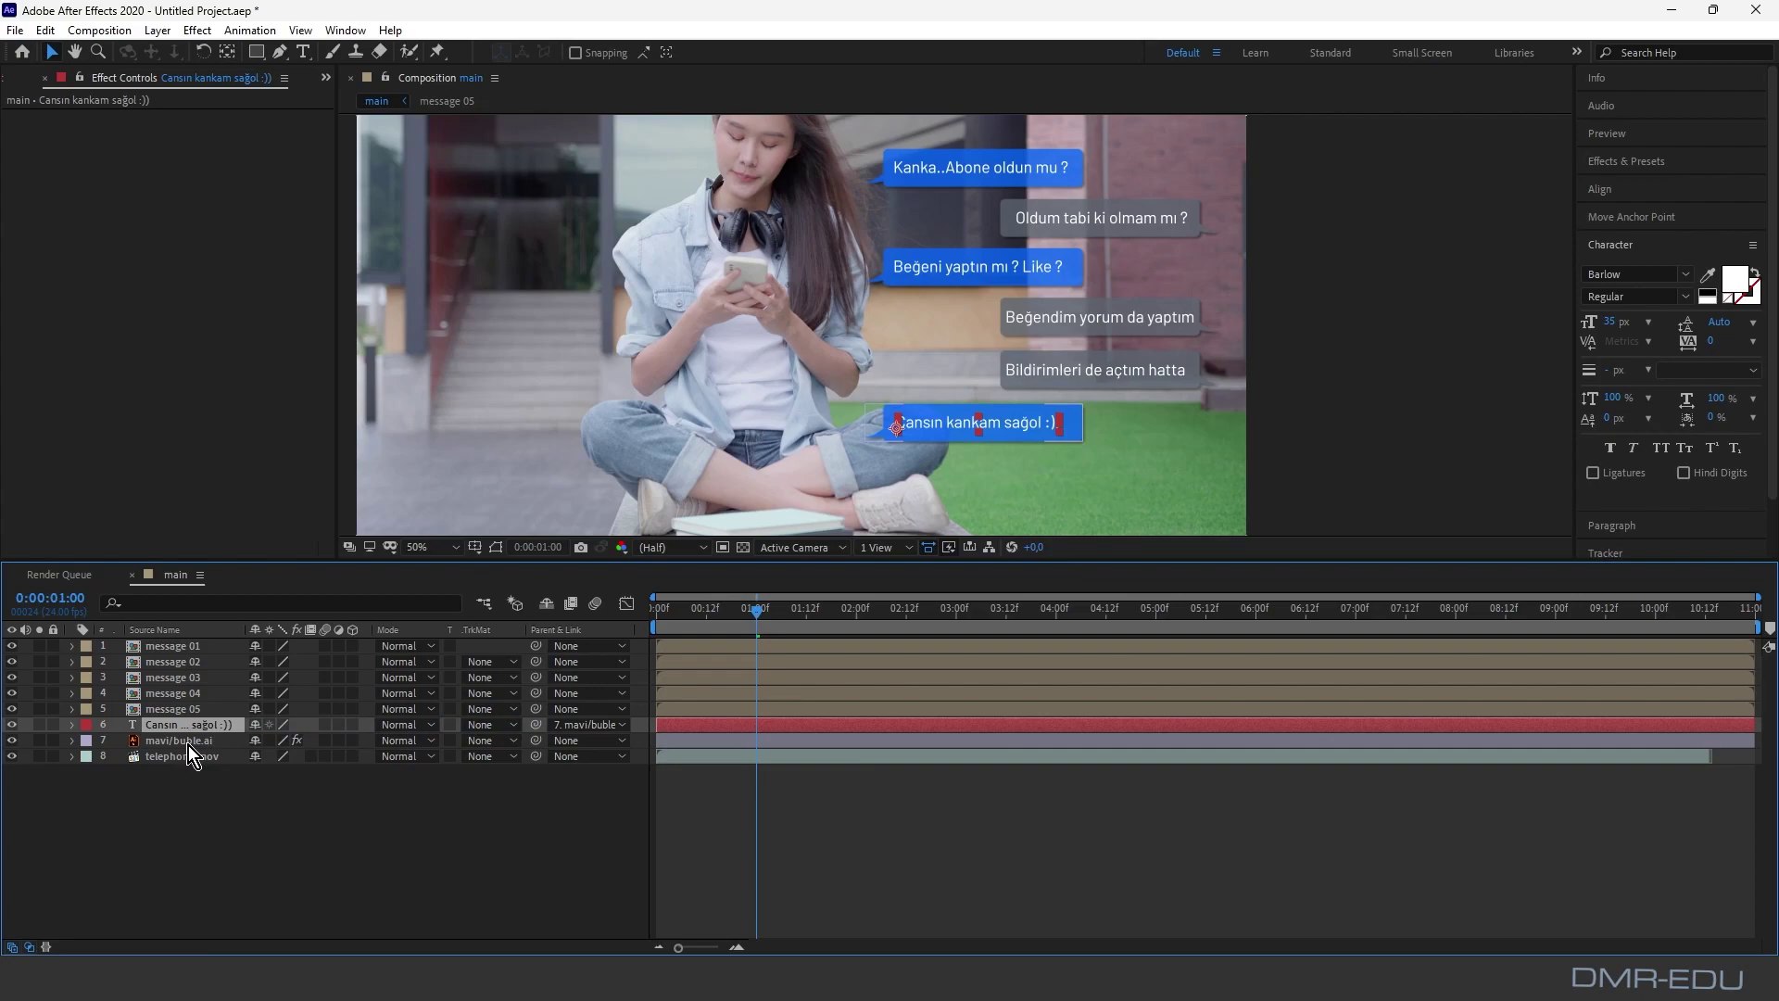
pyautogui.keyDown('ctrl'); pyautogui.click(187, 745); pyautogui.keyUp('ctrl')
pyautogui.rightClick(187, 745)
pyautogui.click(250, 641)
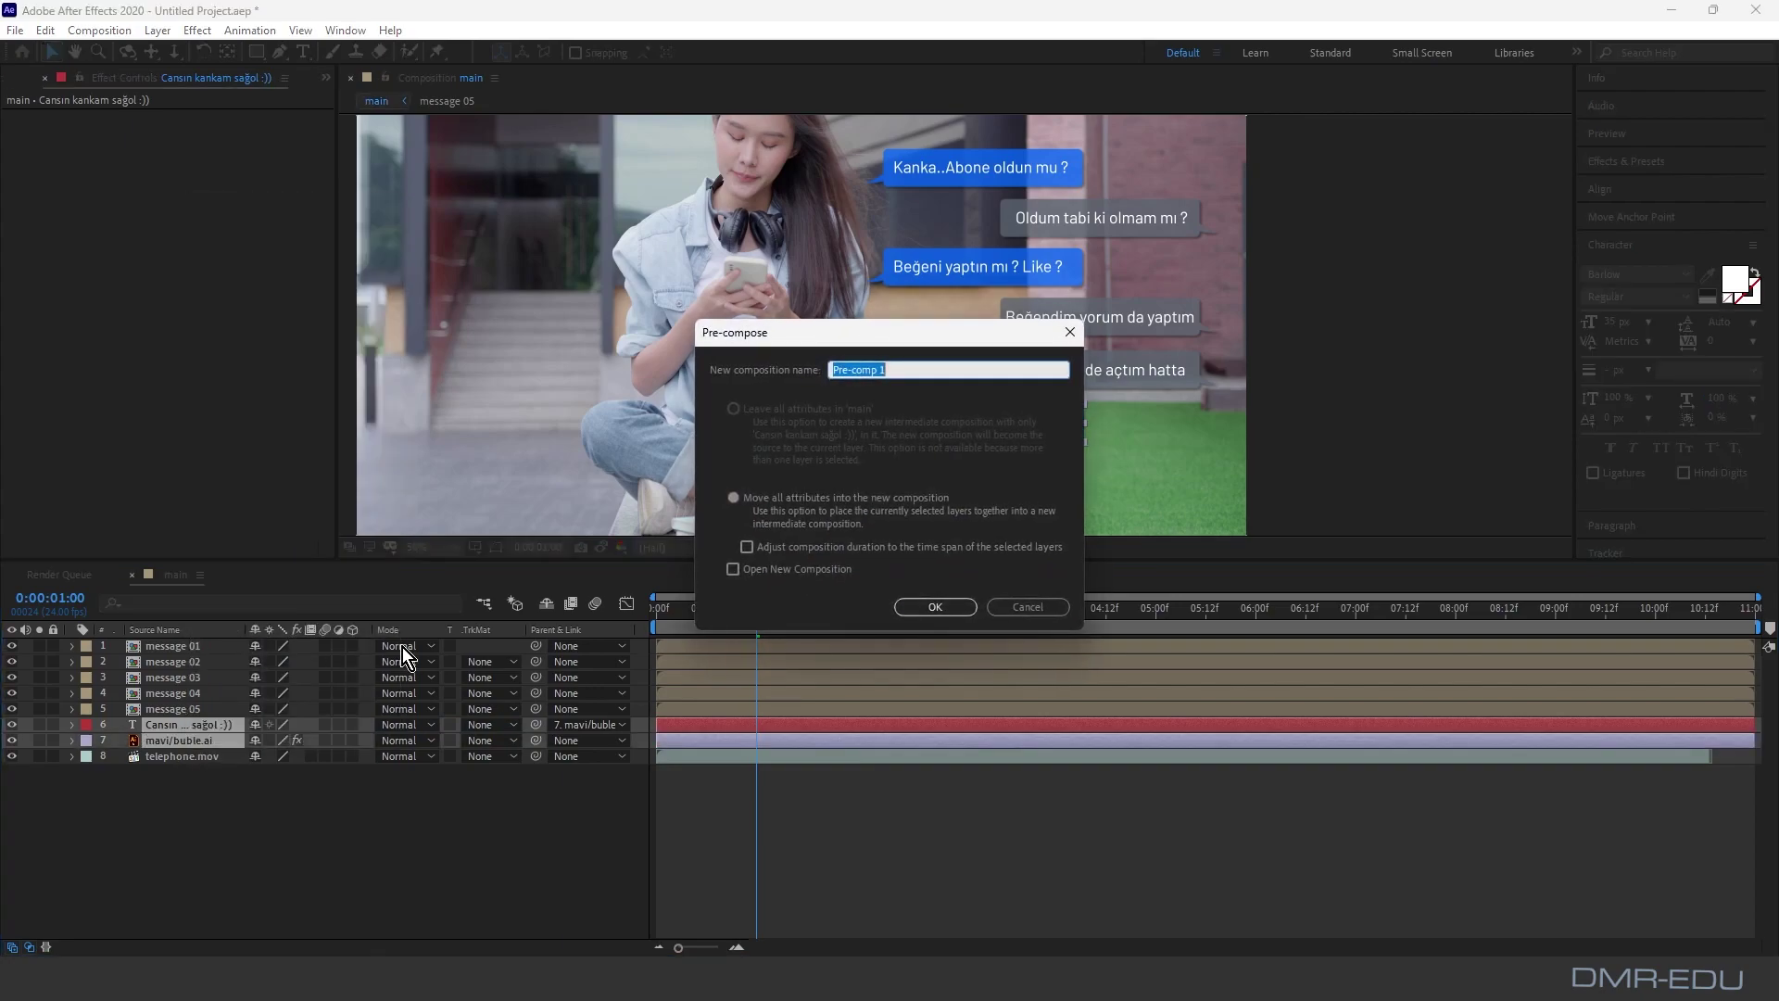
pyautogui.write('message 06')
pyautogui.click(934, 607)
# Step: Add a null object layer to the main composition
pyautogui.click(408, 823)
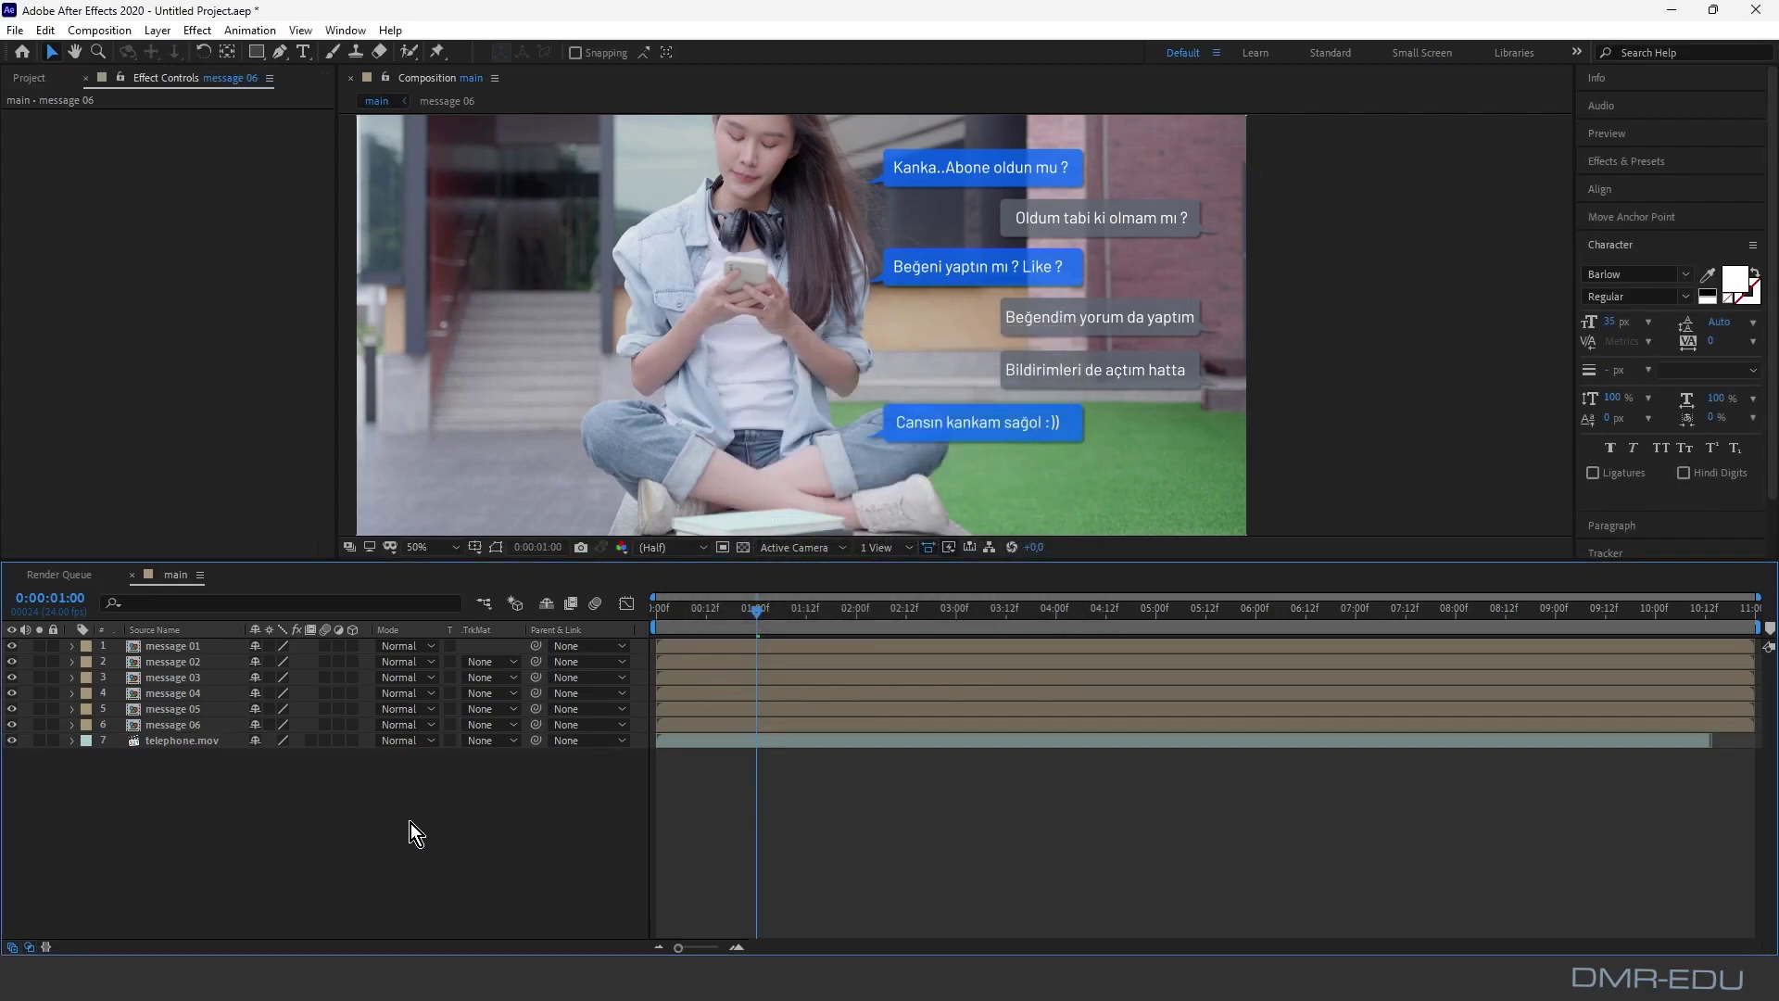
pyautogui.rightClick(410, 823)
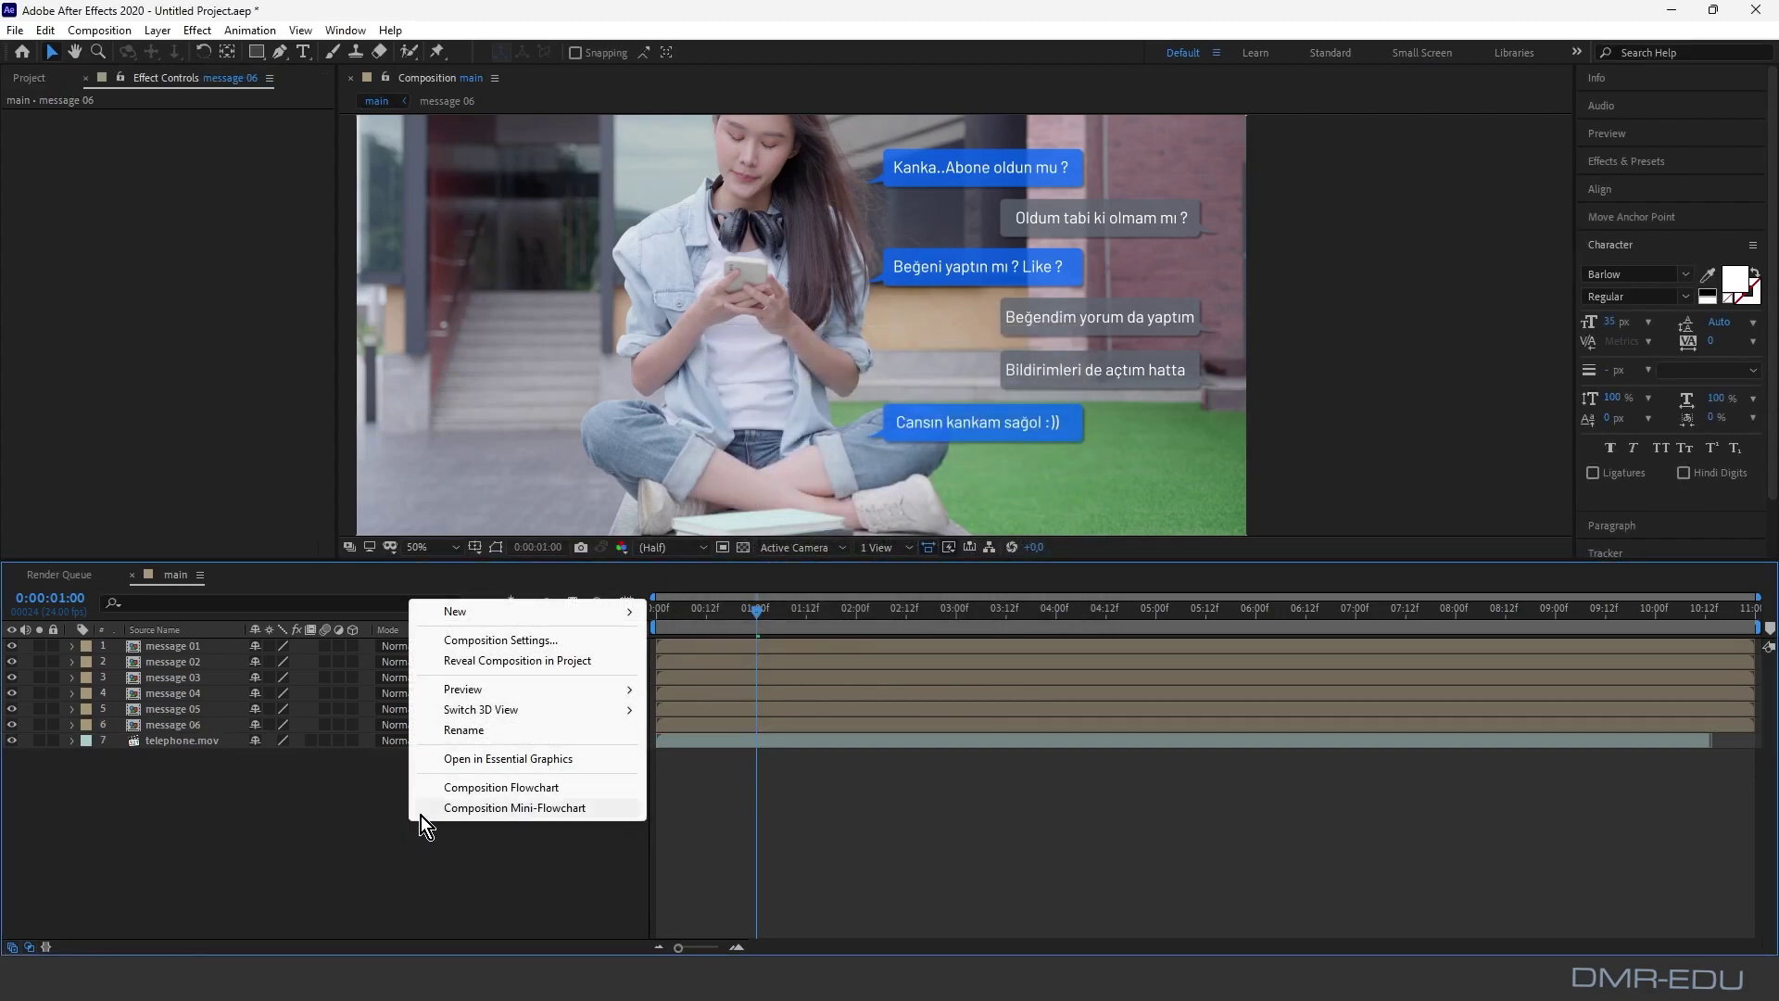
pyautogui.moveTo(468, 615)
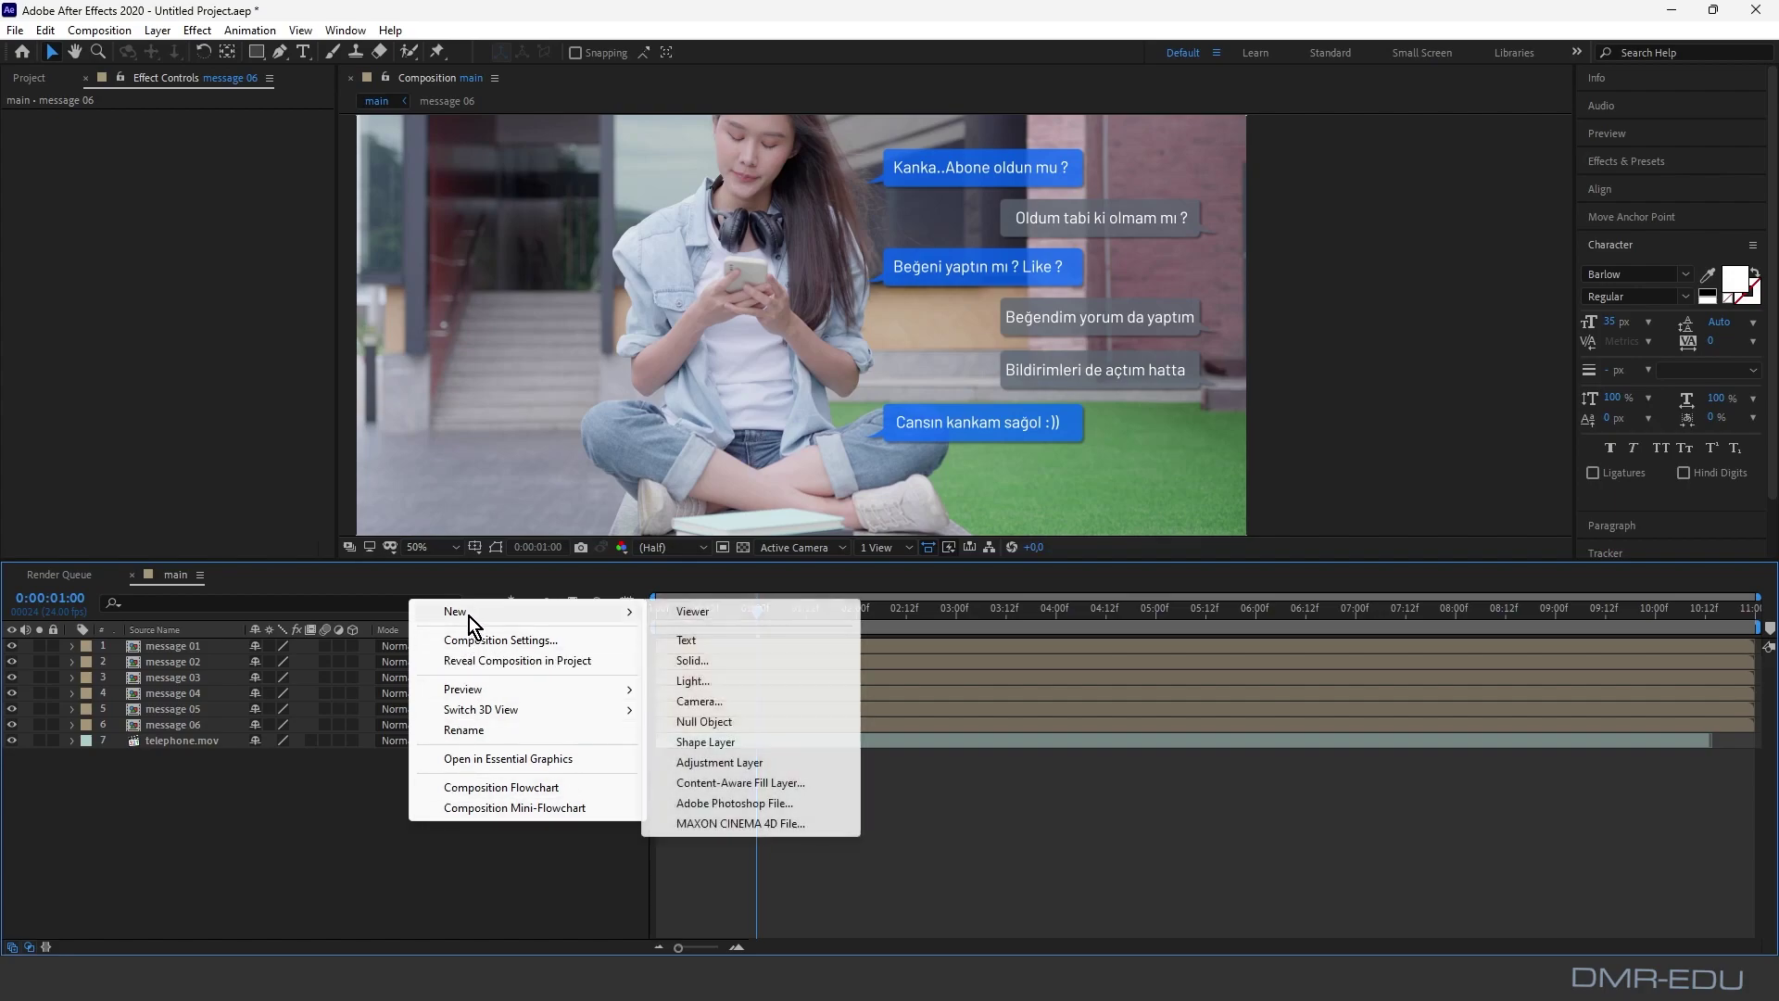
pyautogui.click(758, 722)
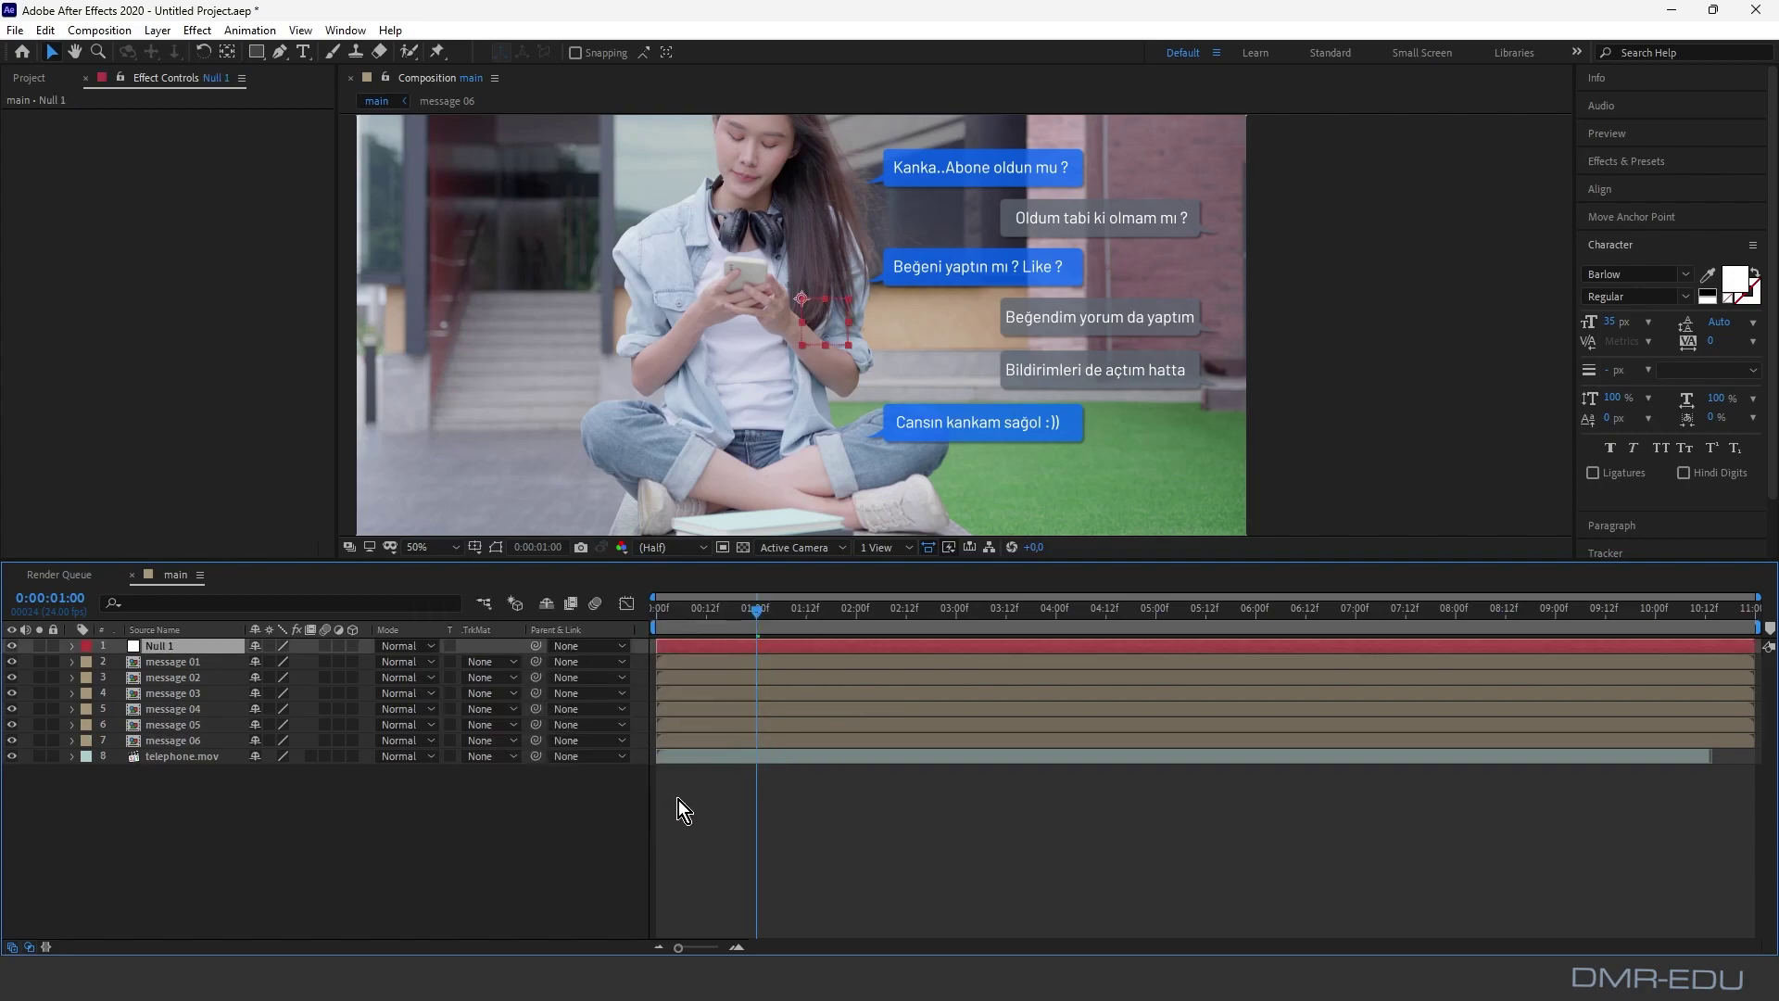
# Step: Move the six message layers, message 01 to message 06, together slightly down and right over the footage
pyautogui.scroll(-2, 1347, 402)
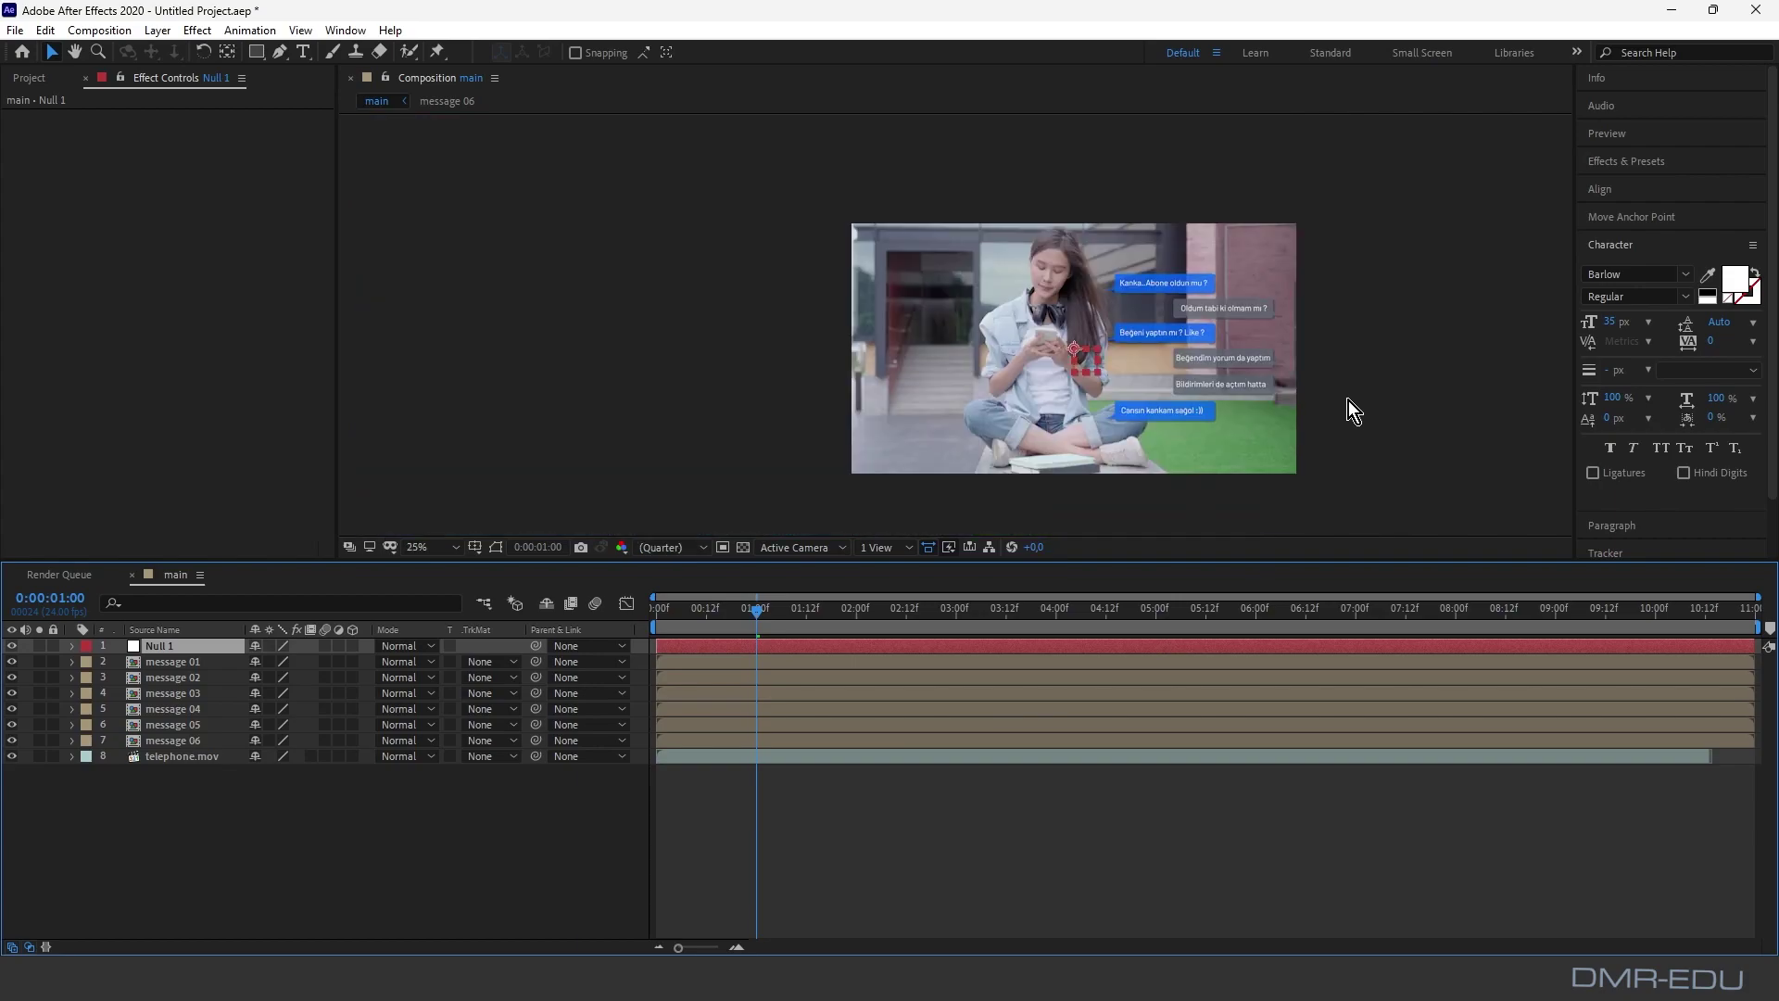
pyautogui.moveTo(1360, 317); pyautogui.dragTo(1237, 289)
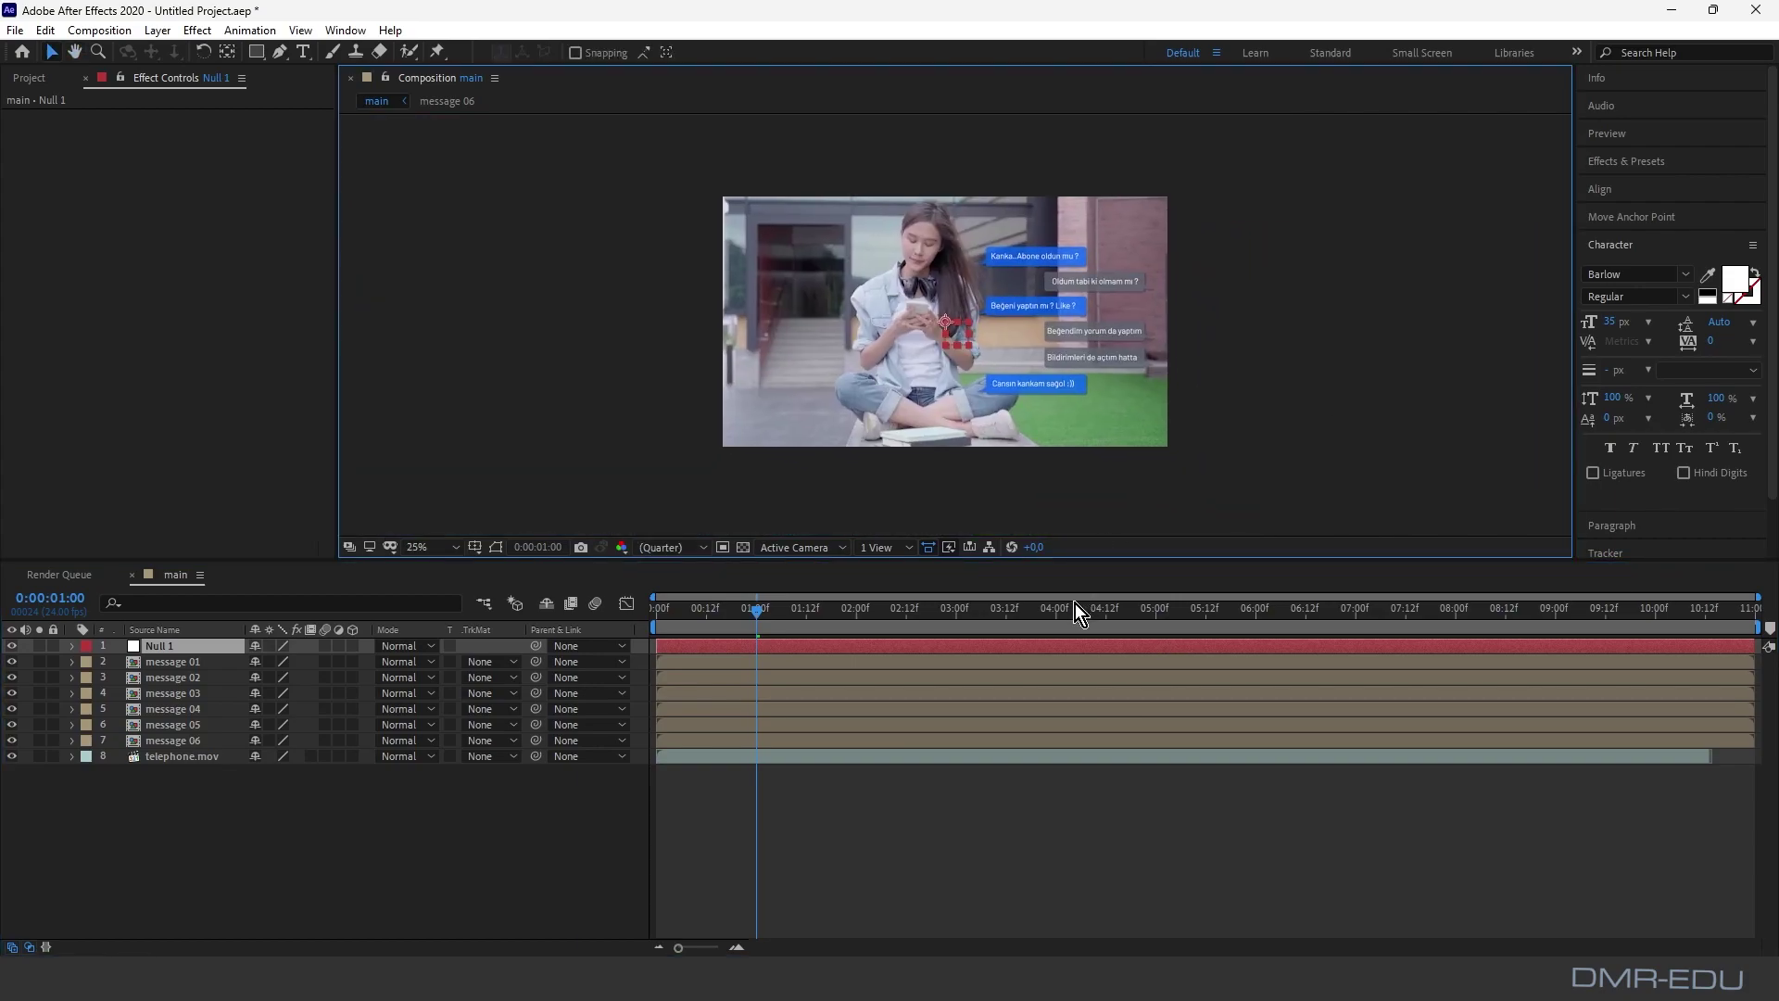
pyautogui.moveTo(1072, 558); pyautogui.dragTo(1070, 669)
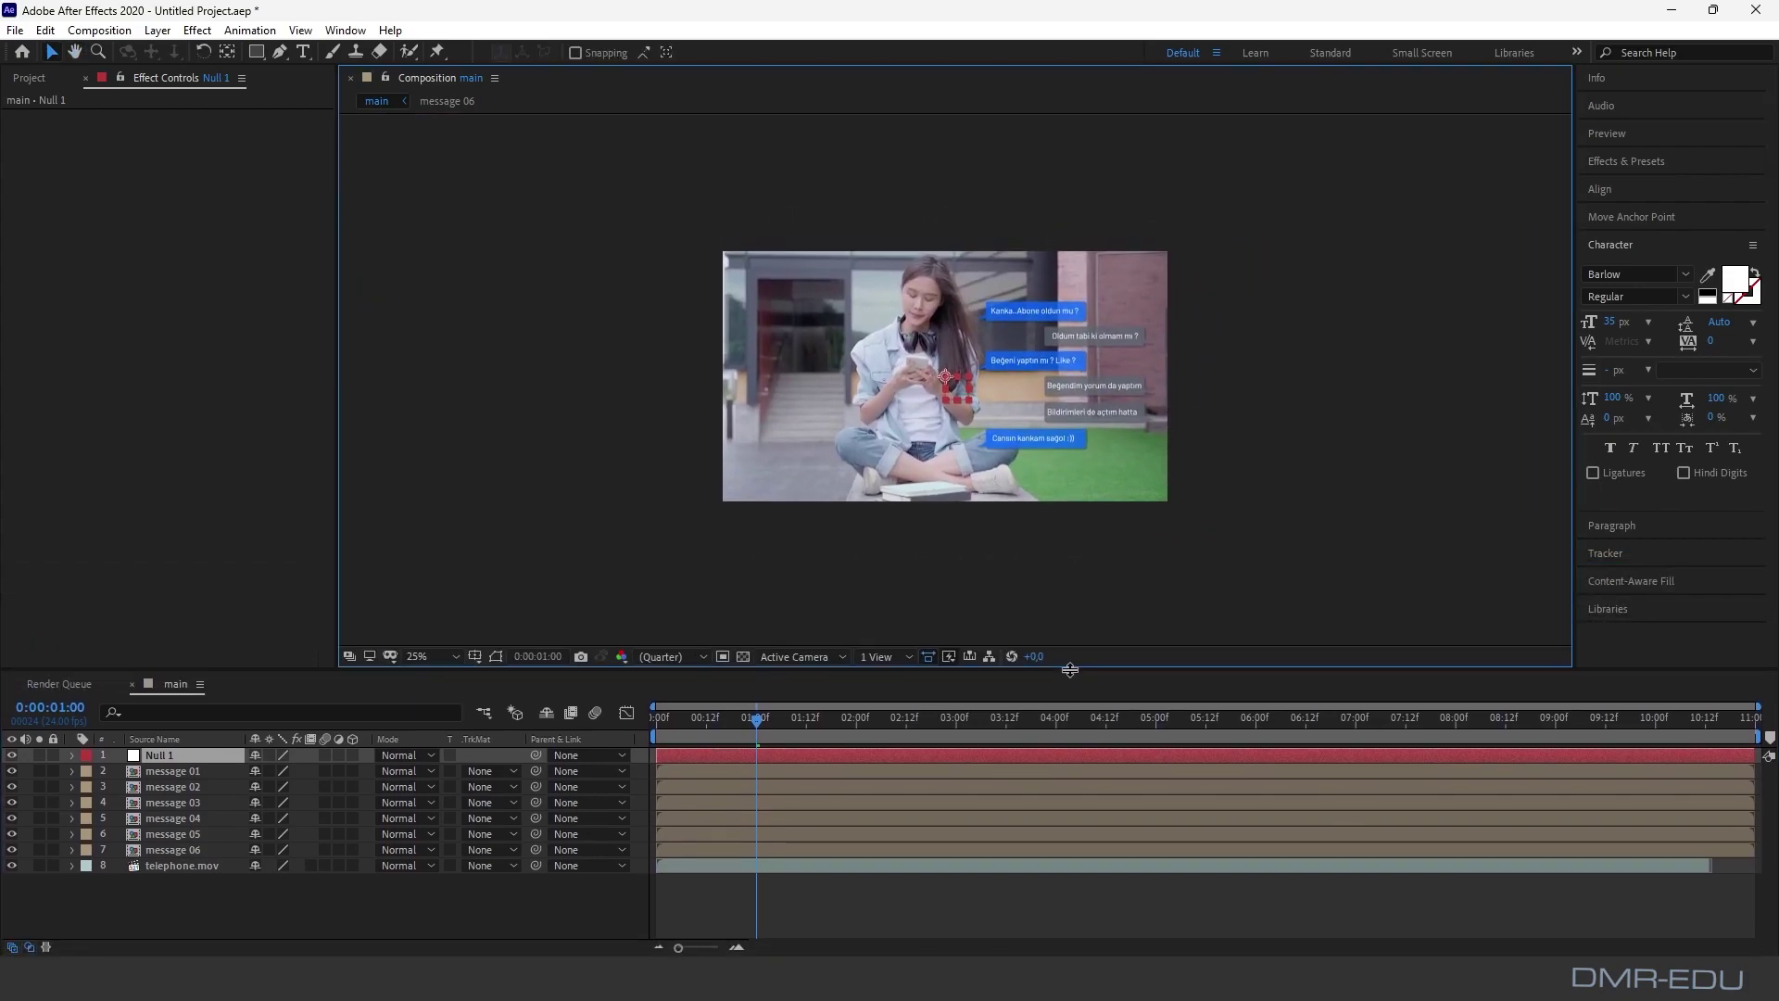
pyautogui.scroll(2, 1112, 582)
pyautogui.moveTo(1191, 457); pyautogui.dragTo(1271, 547)
pyautogui.click(1386, 504)
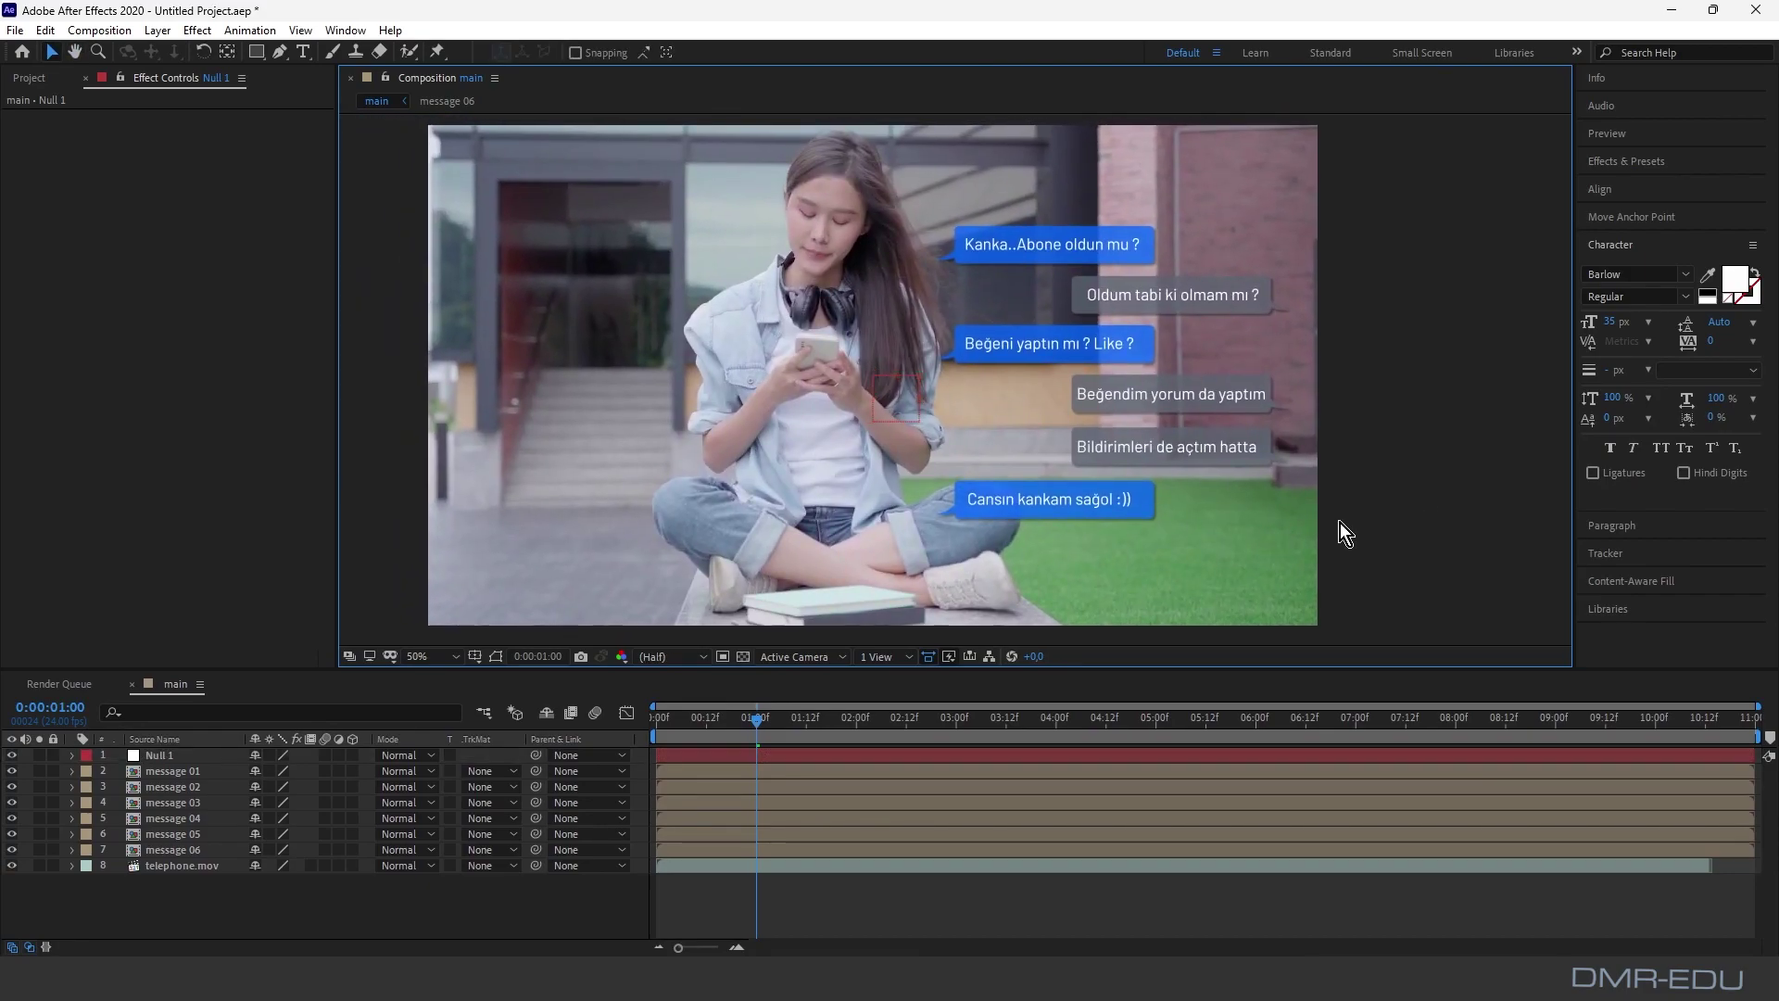
pyautogui.click(204, 774)
pyautogui.keyDown('shift'); pyautogui.click(196, 849); pyautogui.keyUp('shift')
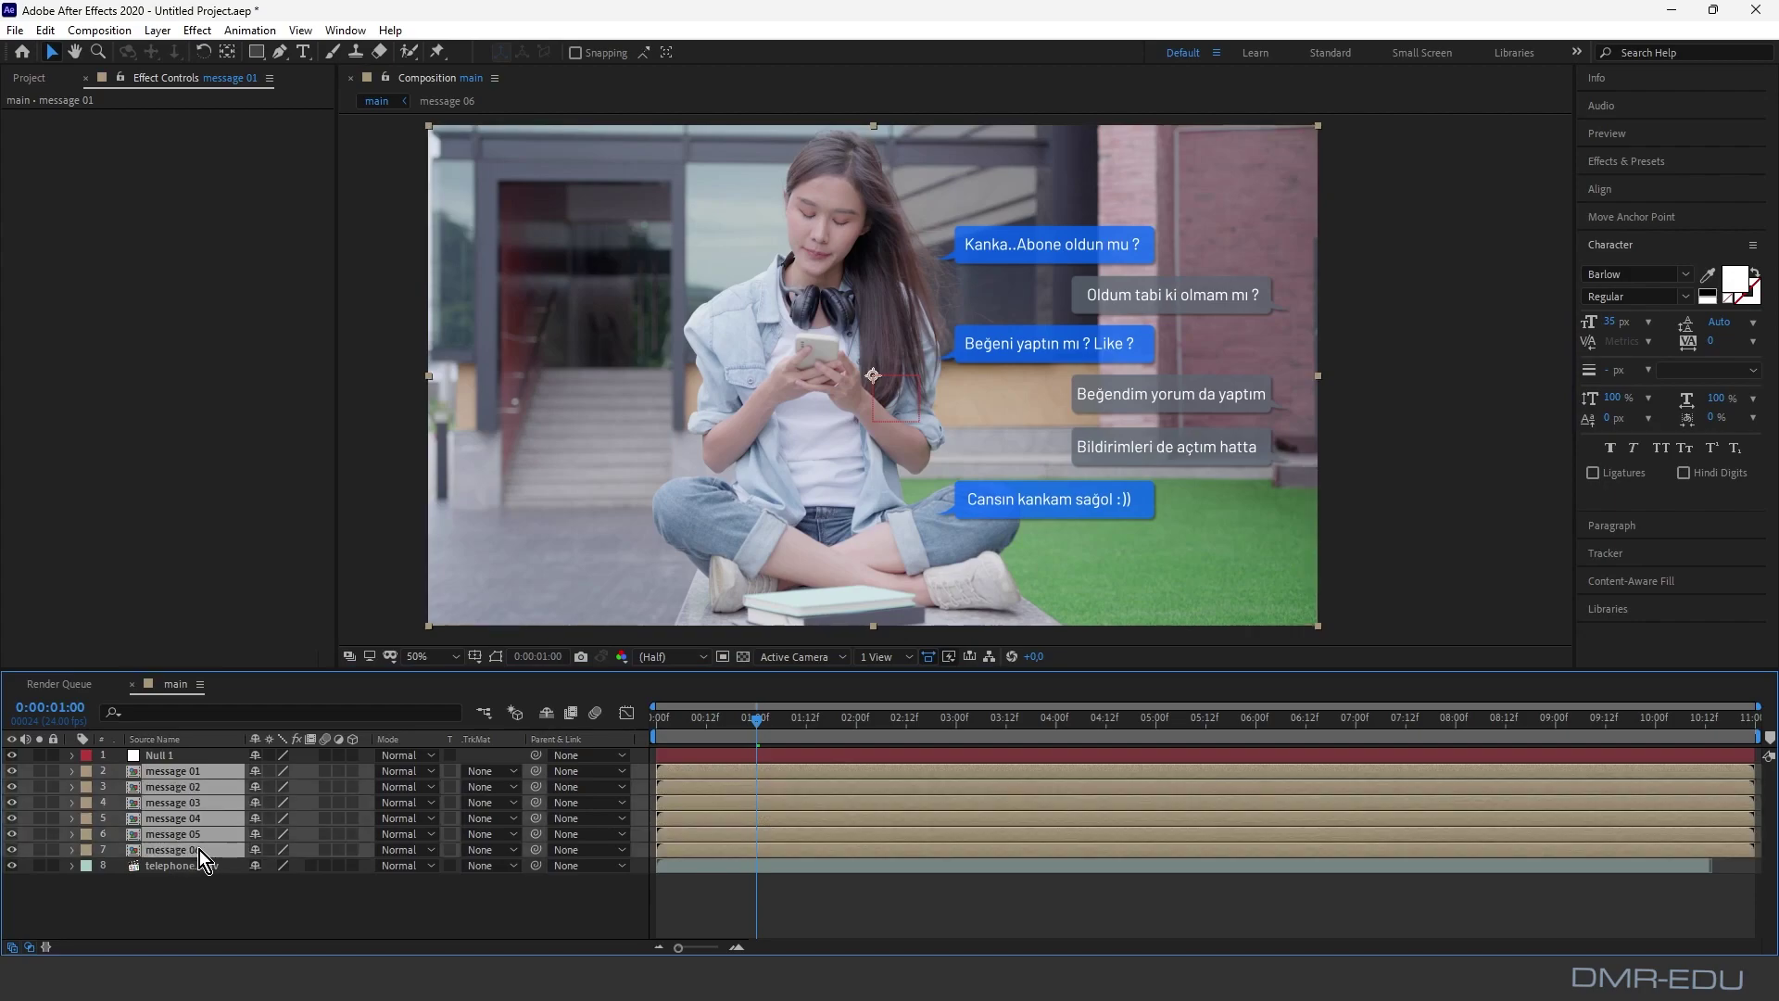
pyautogui.moveTo(1063, 248); pyautogui.dragTo(1075, 279)
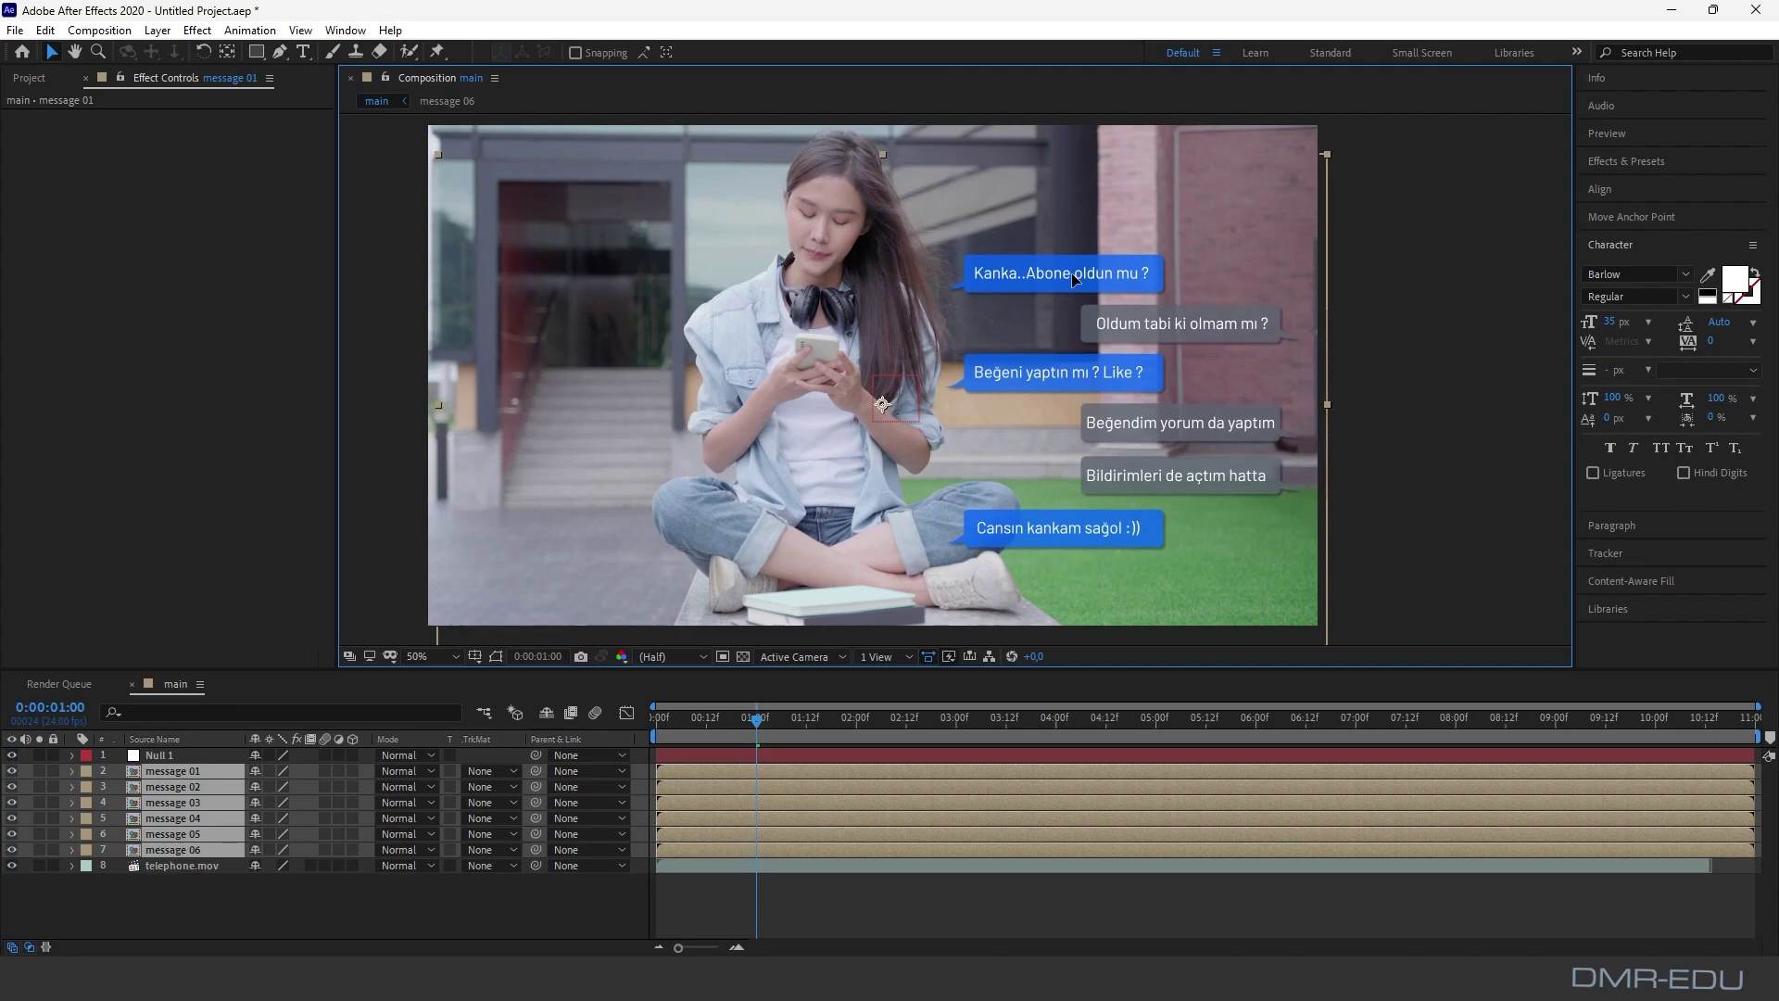
pyautogui.click(1481, 325)
# Step: Shift the message 02 to message 06 layers in the timeline so they start at about 0:00:03:13
pyautogui.click(706, 787)
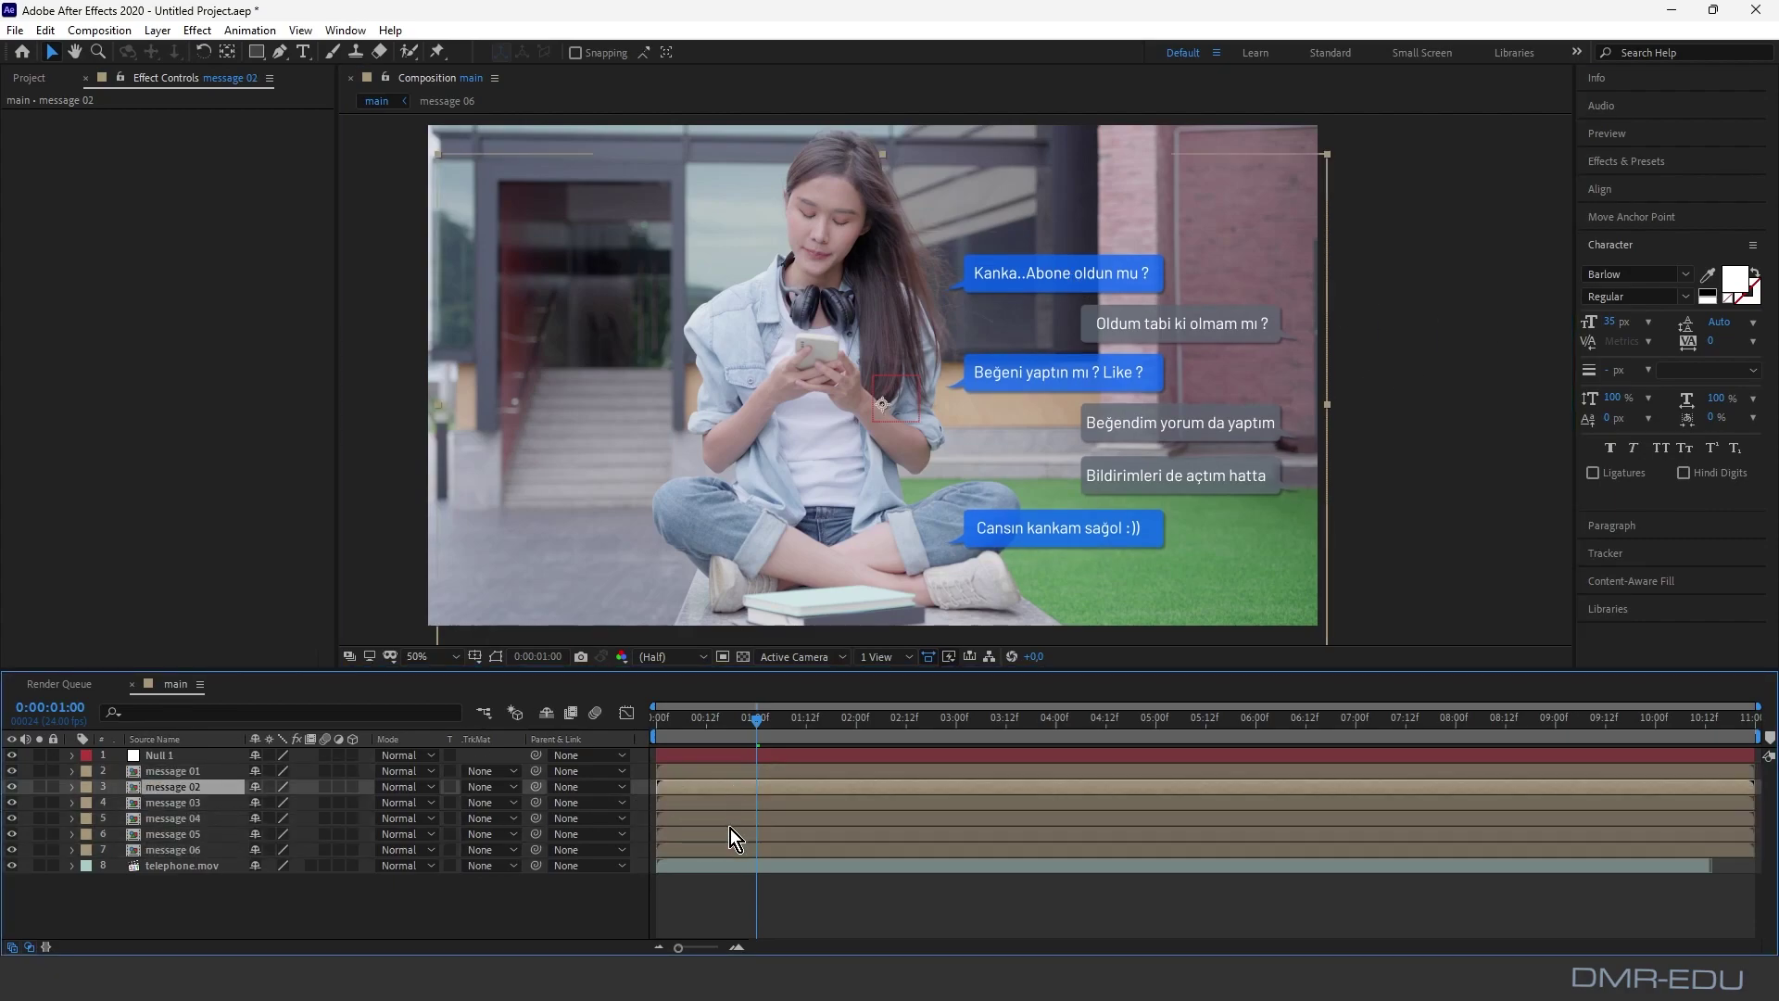
pyautogui.keyDown('shift'); pyautogui.click(737, 849); pyautogui.keyUp('shift')
pyautogui.moveTo(731, 848); pyautogui.dragTo(971, 849)
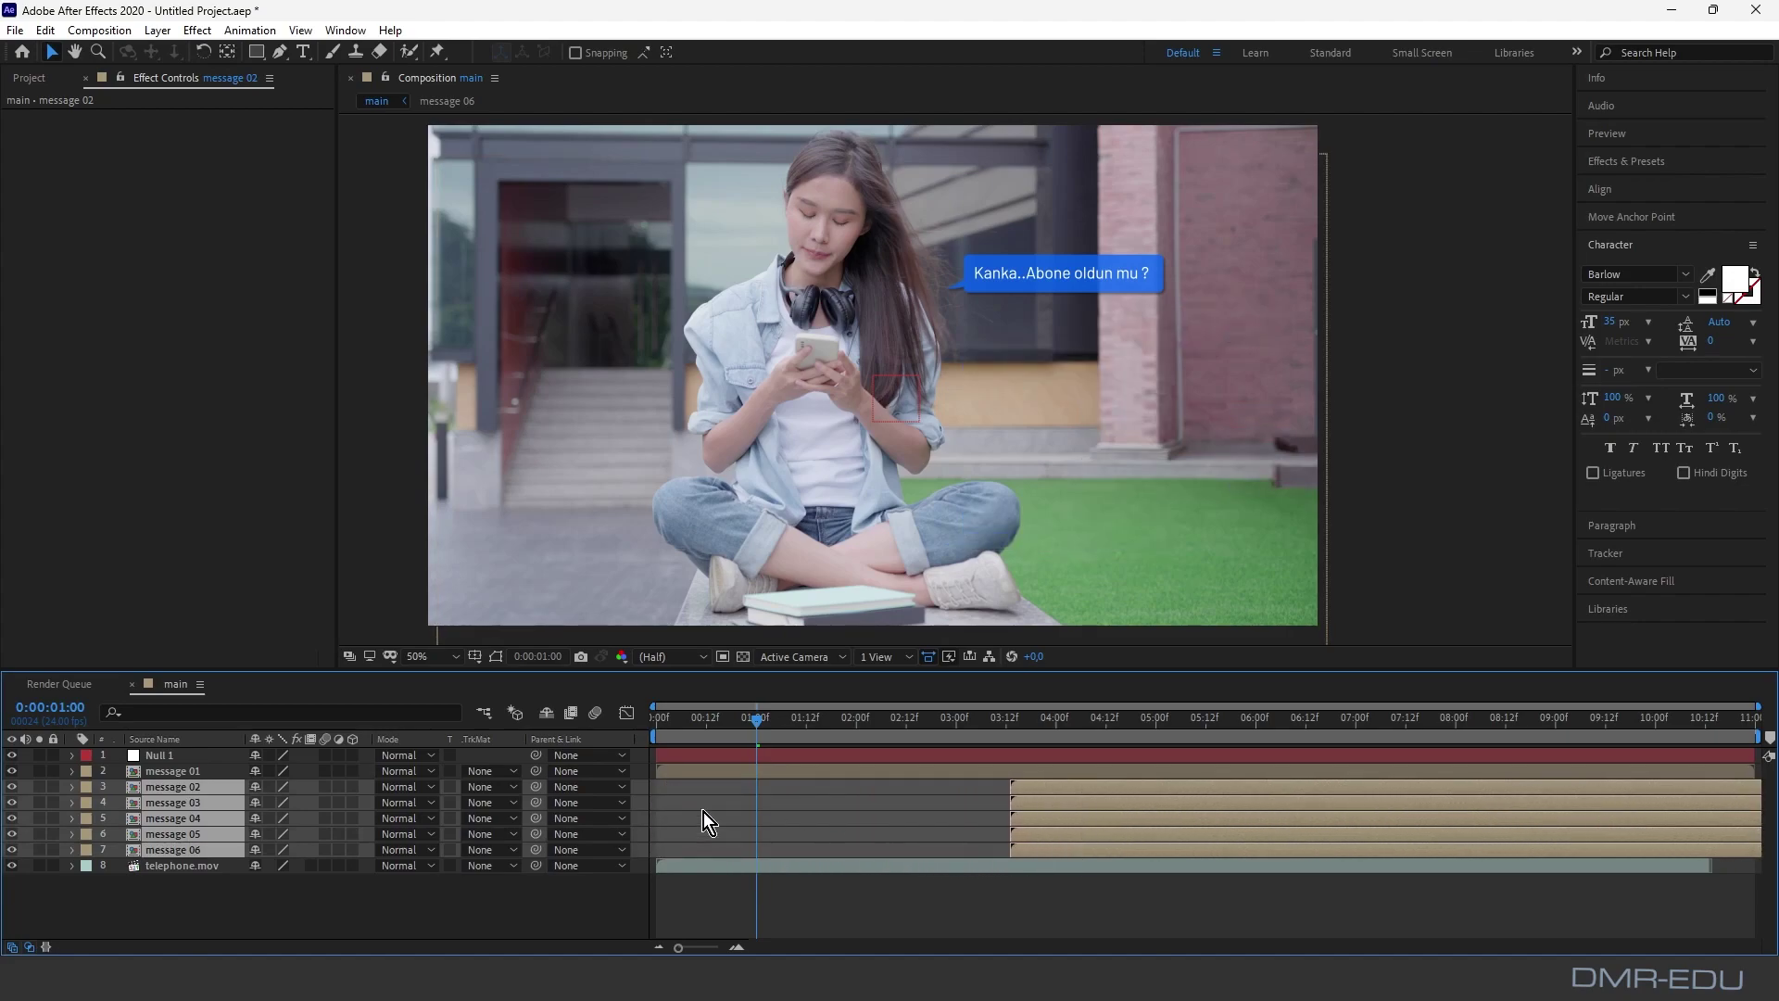
# Step: Reveal the position property of Null 1 and create its first position keyframe at 0:00:01:00
pyautogui.moveTo(760, 719); pyautogui.dragTo(659, 720)
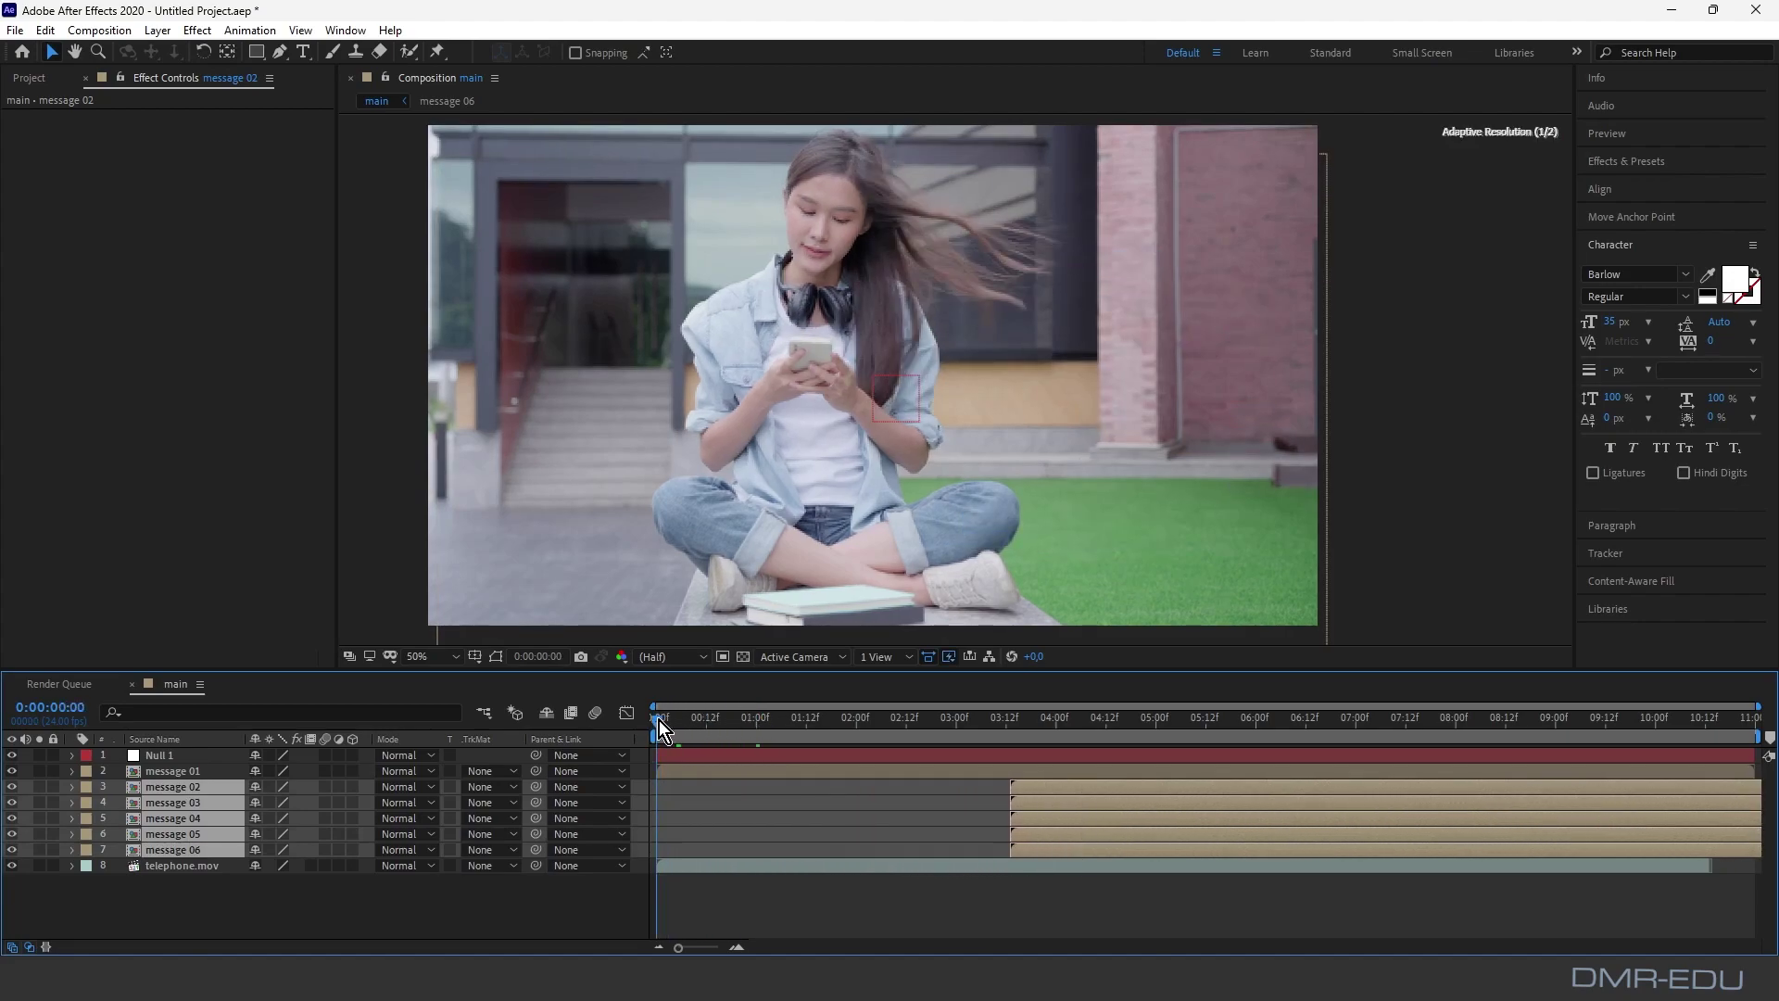
pyautogui.click(696, 756)
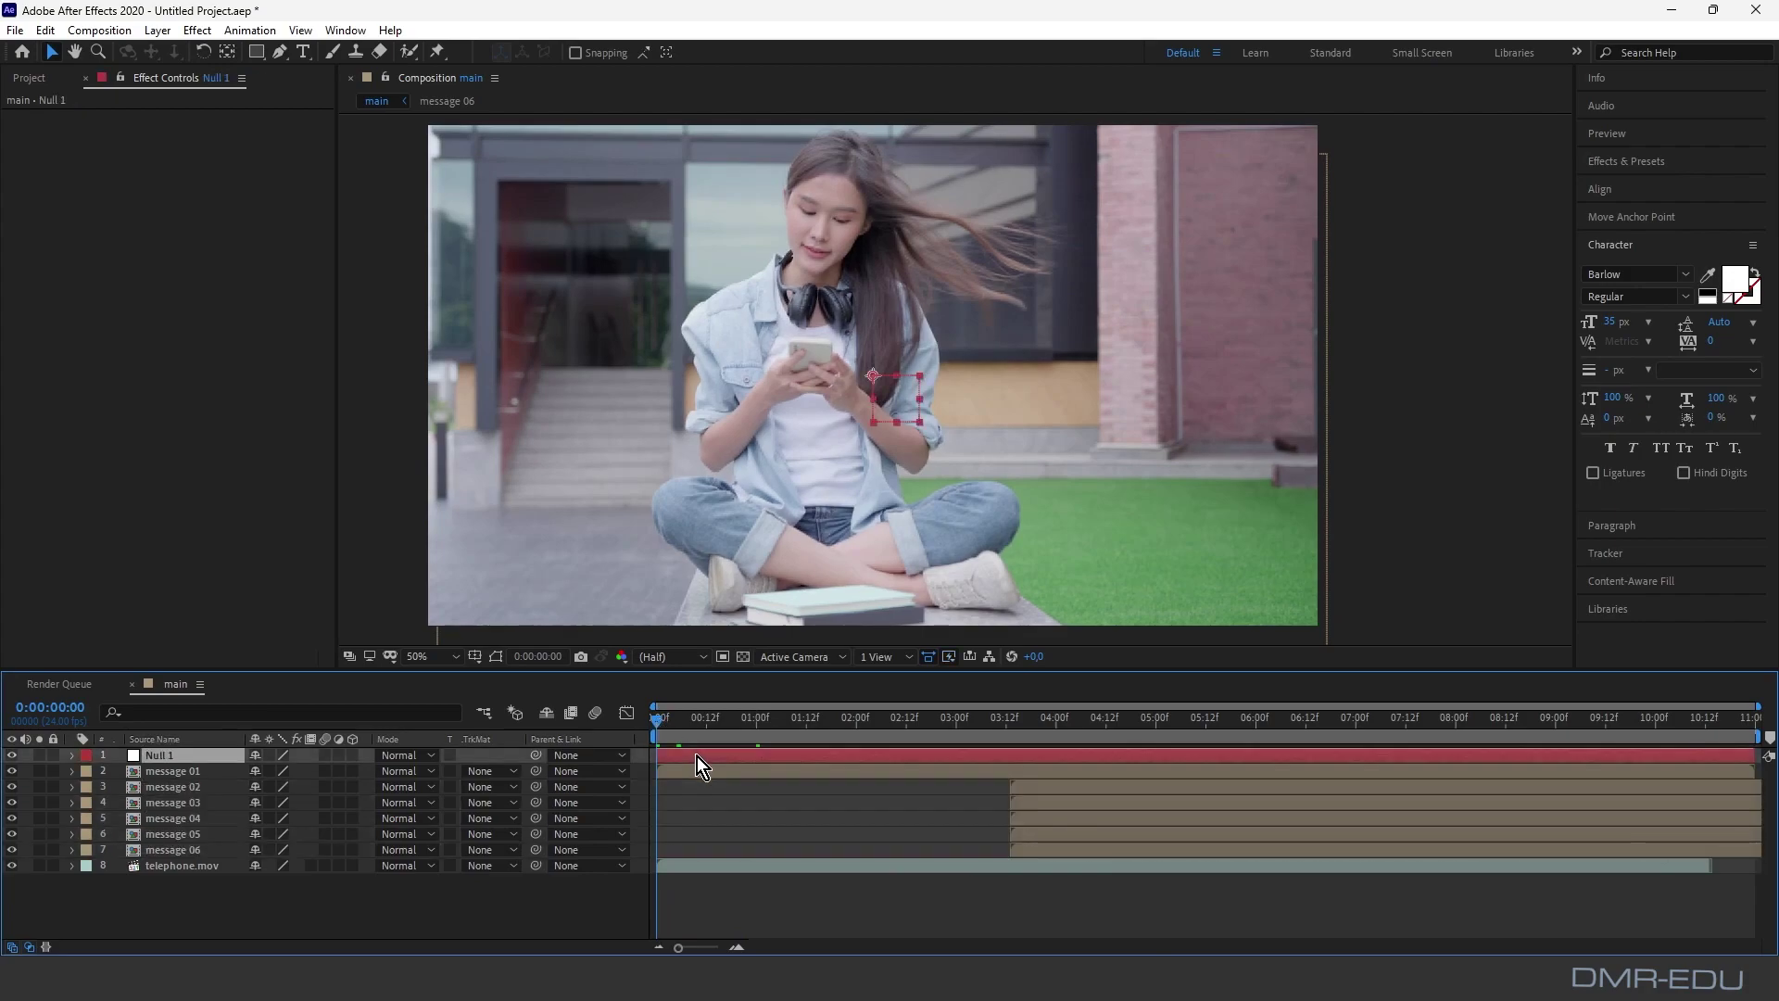
pyautogui.press('p')
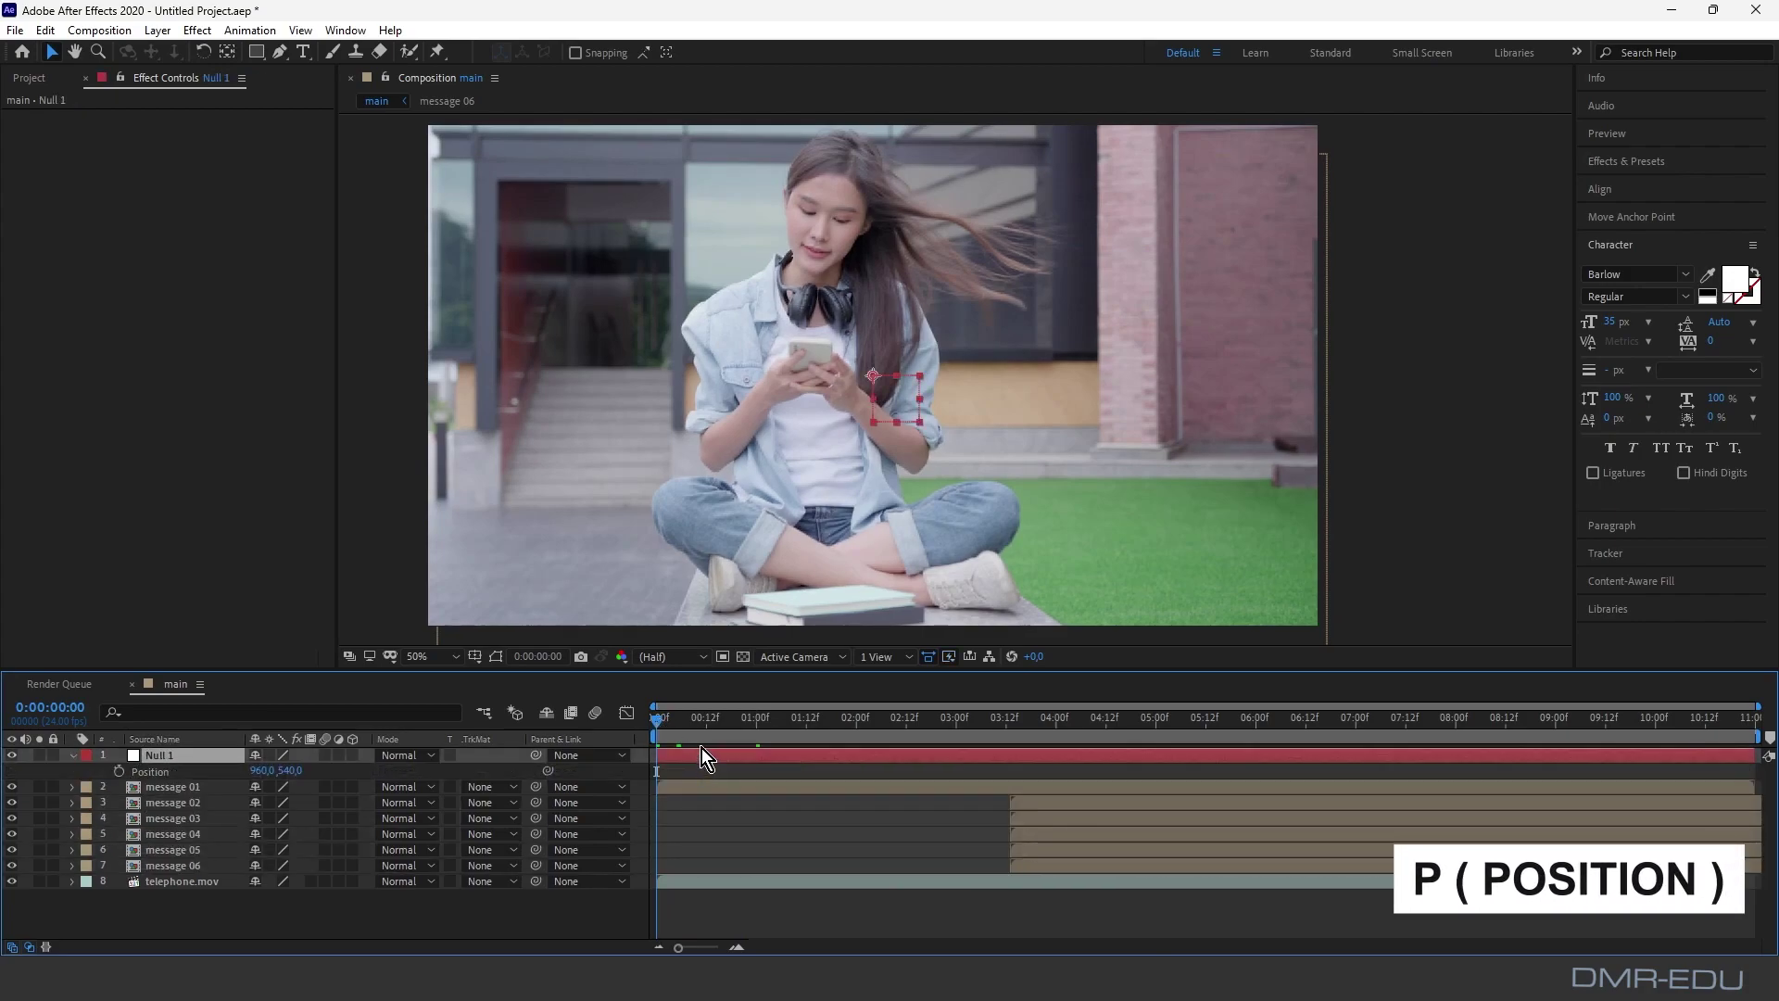
pyautogui.moveTo(658, 720); pyautogui.dragTo(758, 722)
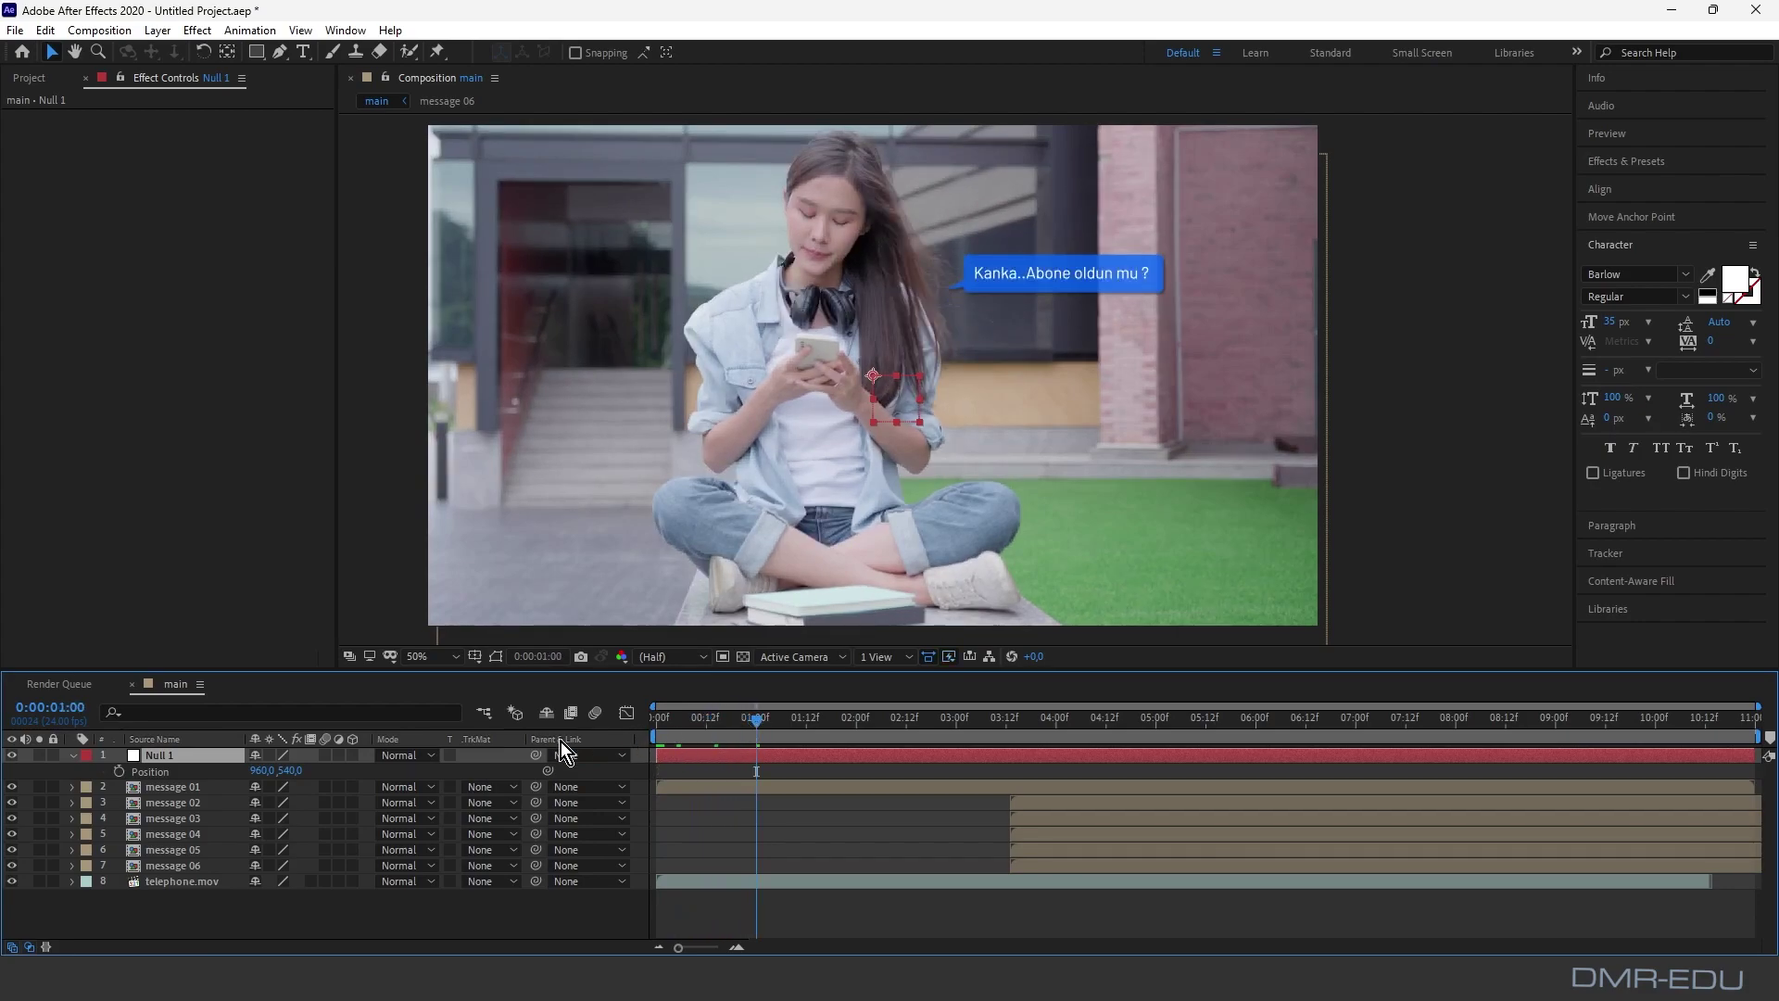
pyautogui.click(120, 773)
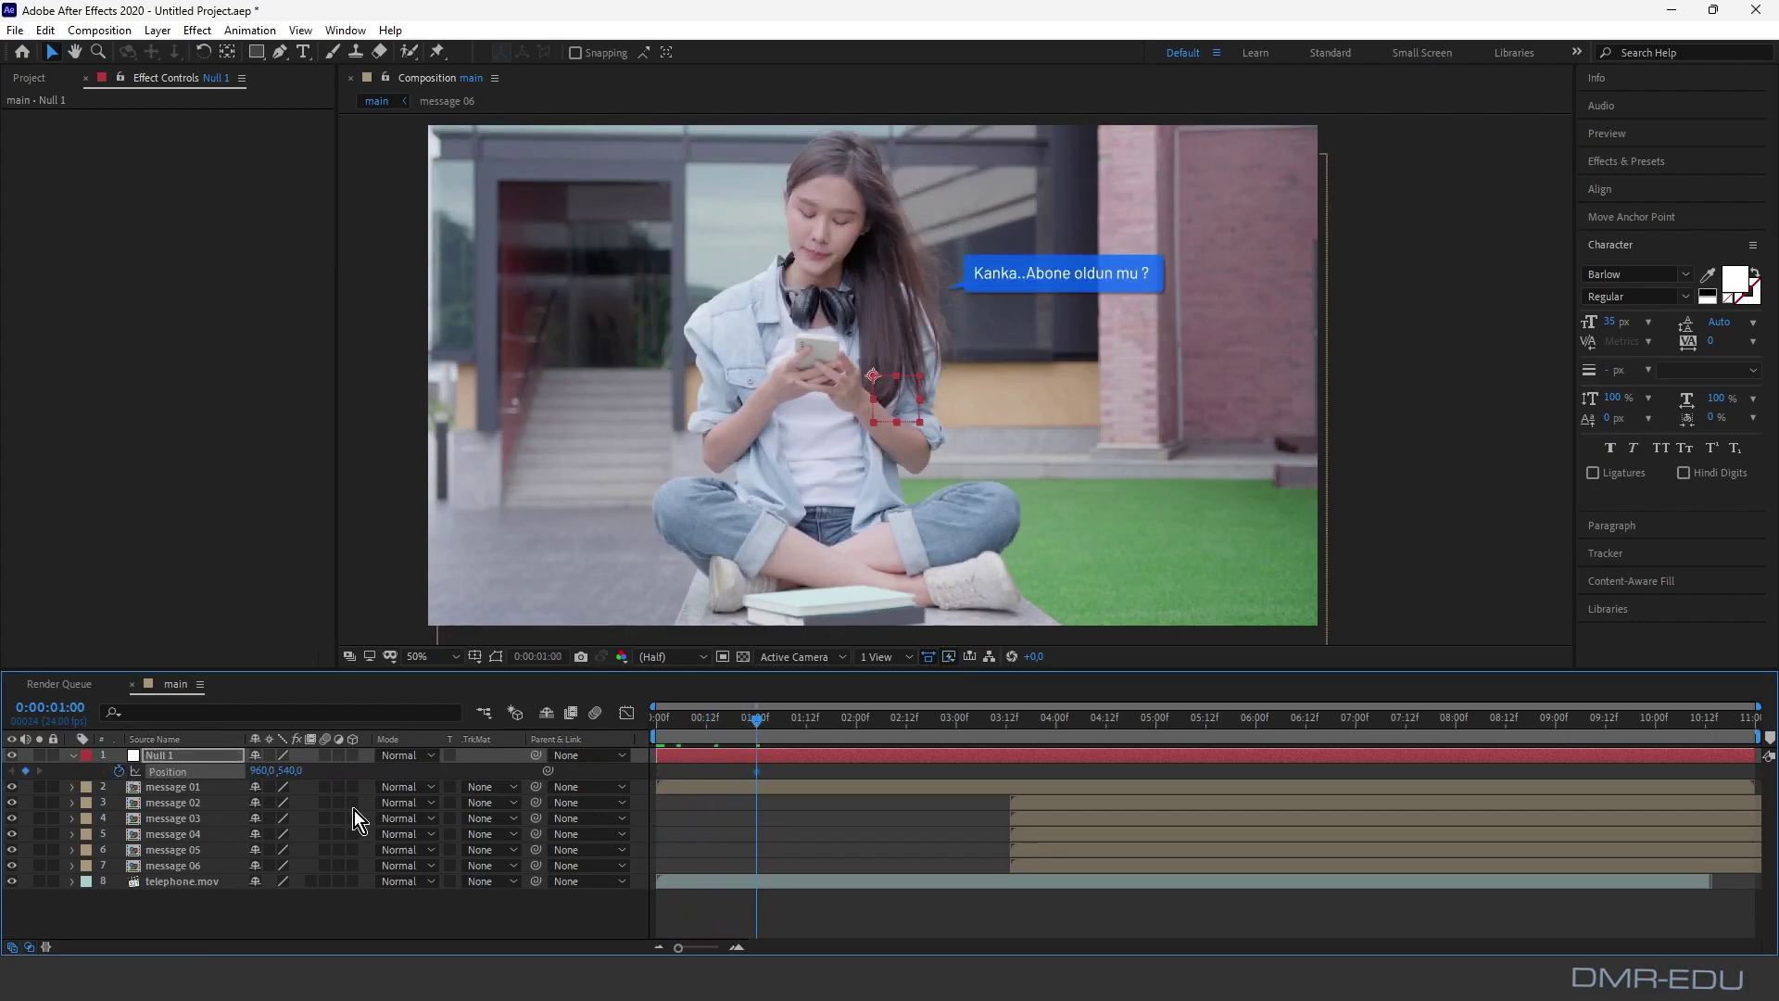
# Step: Add a position keyframe to Null 1 at 0:00:01:06 with a Y value of 500
pyautogui.moveTo(759, 730); pyautogui.dragTo(784, 720)
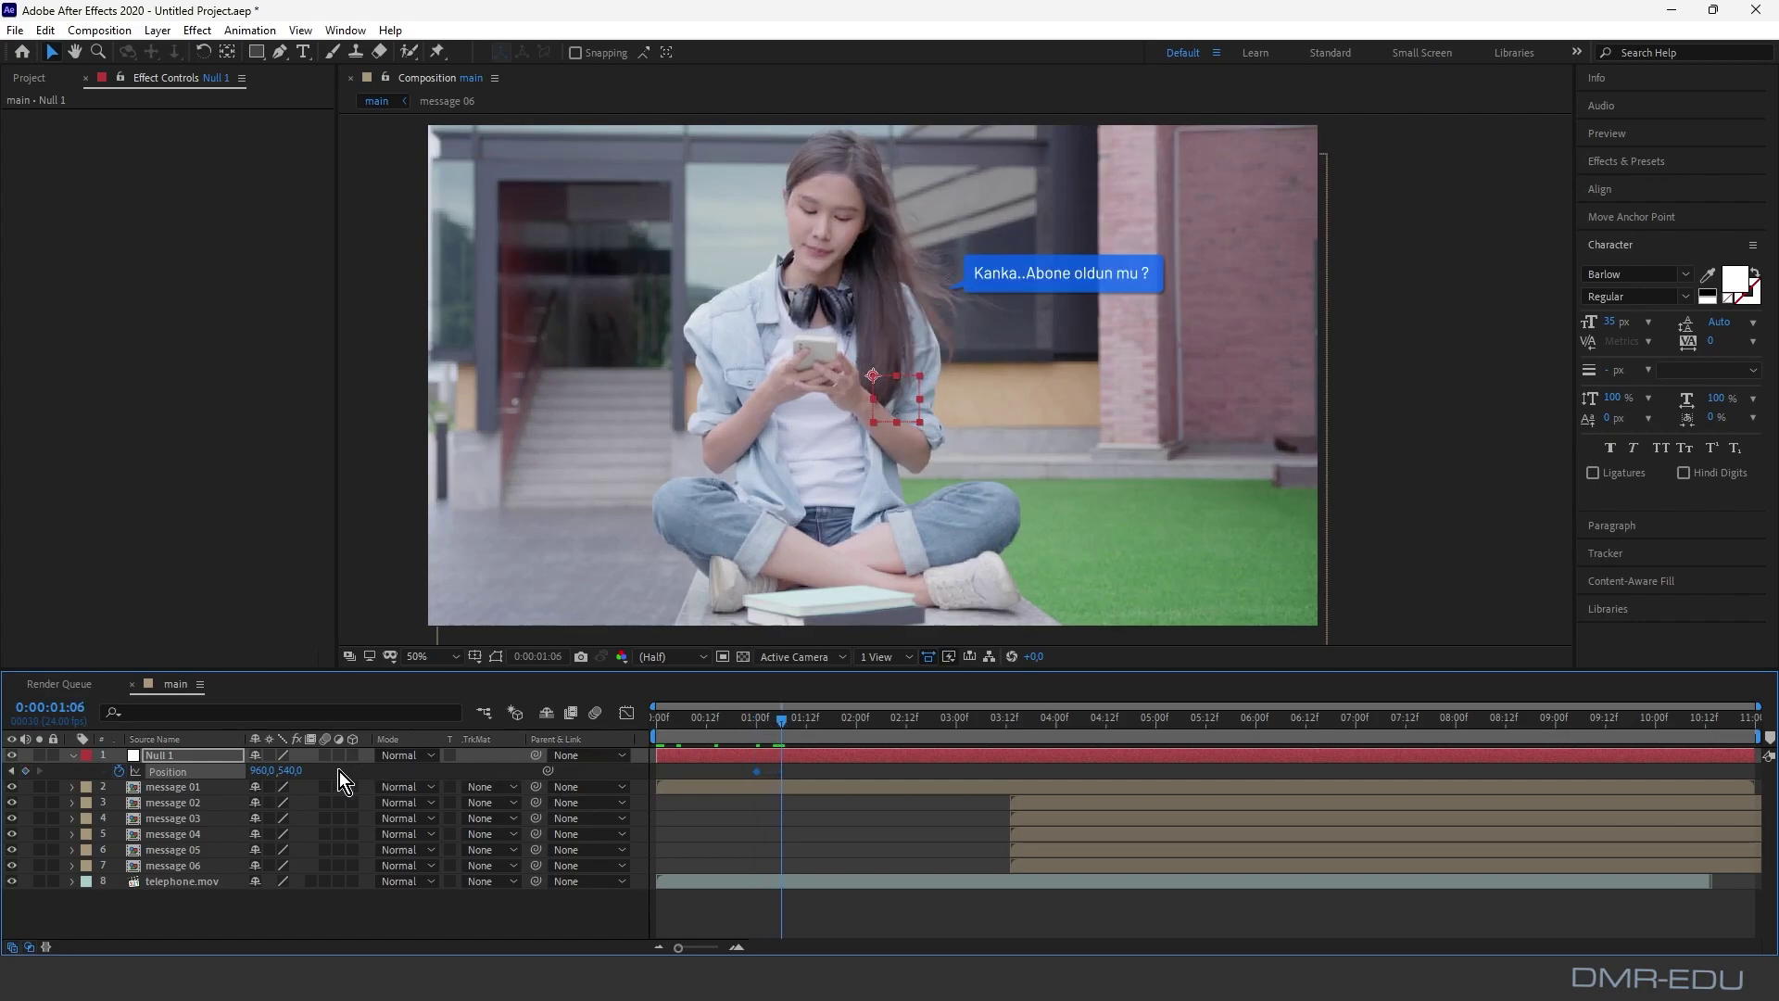
pyautogui.click(292, 771)
pyautogui.write('500')
pyautogui.press('Return')
# Step: Add Null 1 position keyframes with a Y value of 520 at 0:00:01:08 and 500 at 0:00:01:10
pyautogui.moveTo(782, 720); pyautogui.dragTo(791, 720)
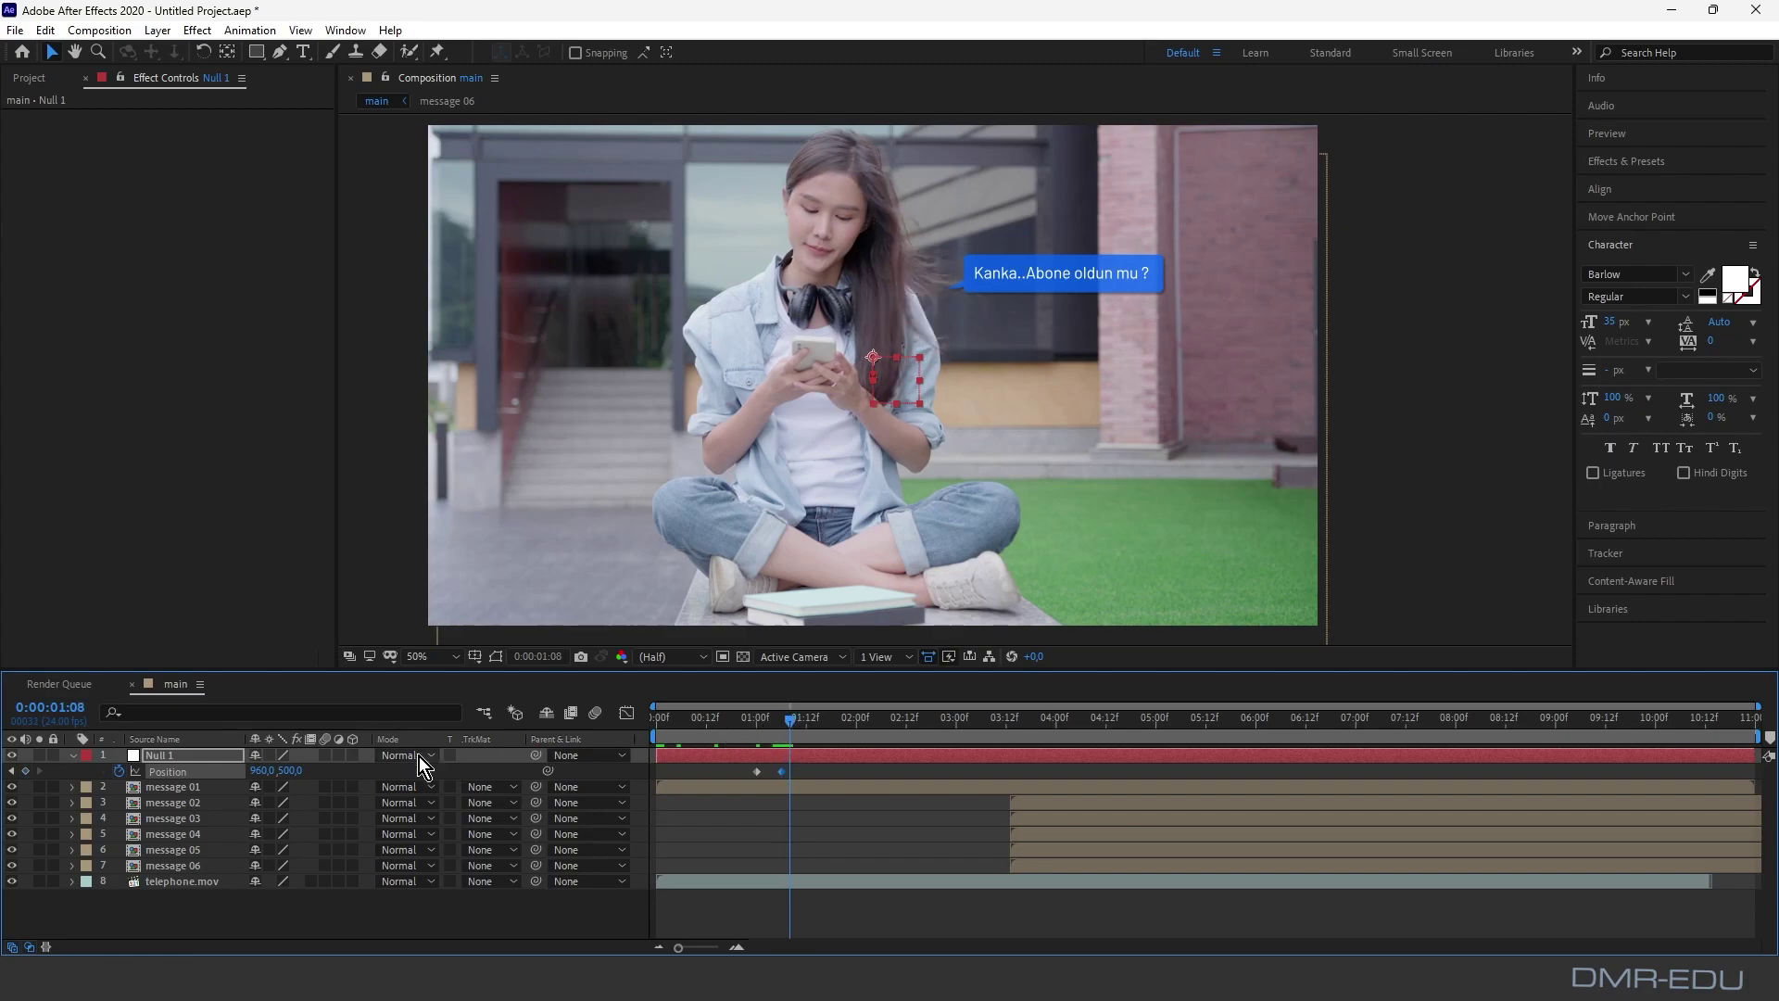
pyautogui.click(289, 771)
pyautogui.write('520')
pyautogui.press('Return')
pyautogui.click(796, 720)
pyautogui.click(289, 770)
pyautogui.write('500')
pyautogui.press('Return')
pyautogui.click(252, 931)
# Step: Parent the message 01 to message 06 layers to Null 1
pyautogui.click(189, 788)
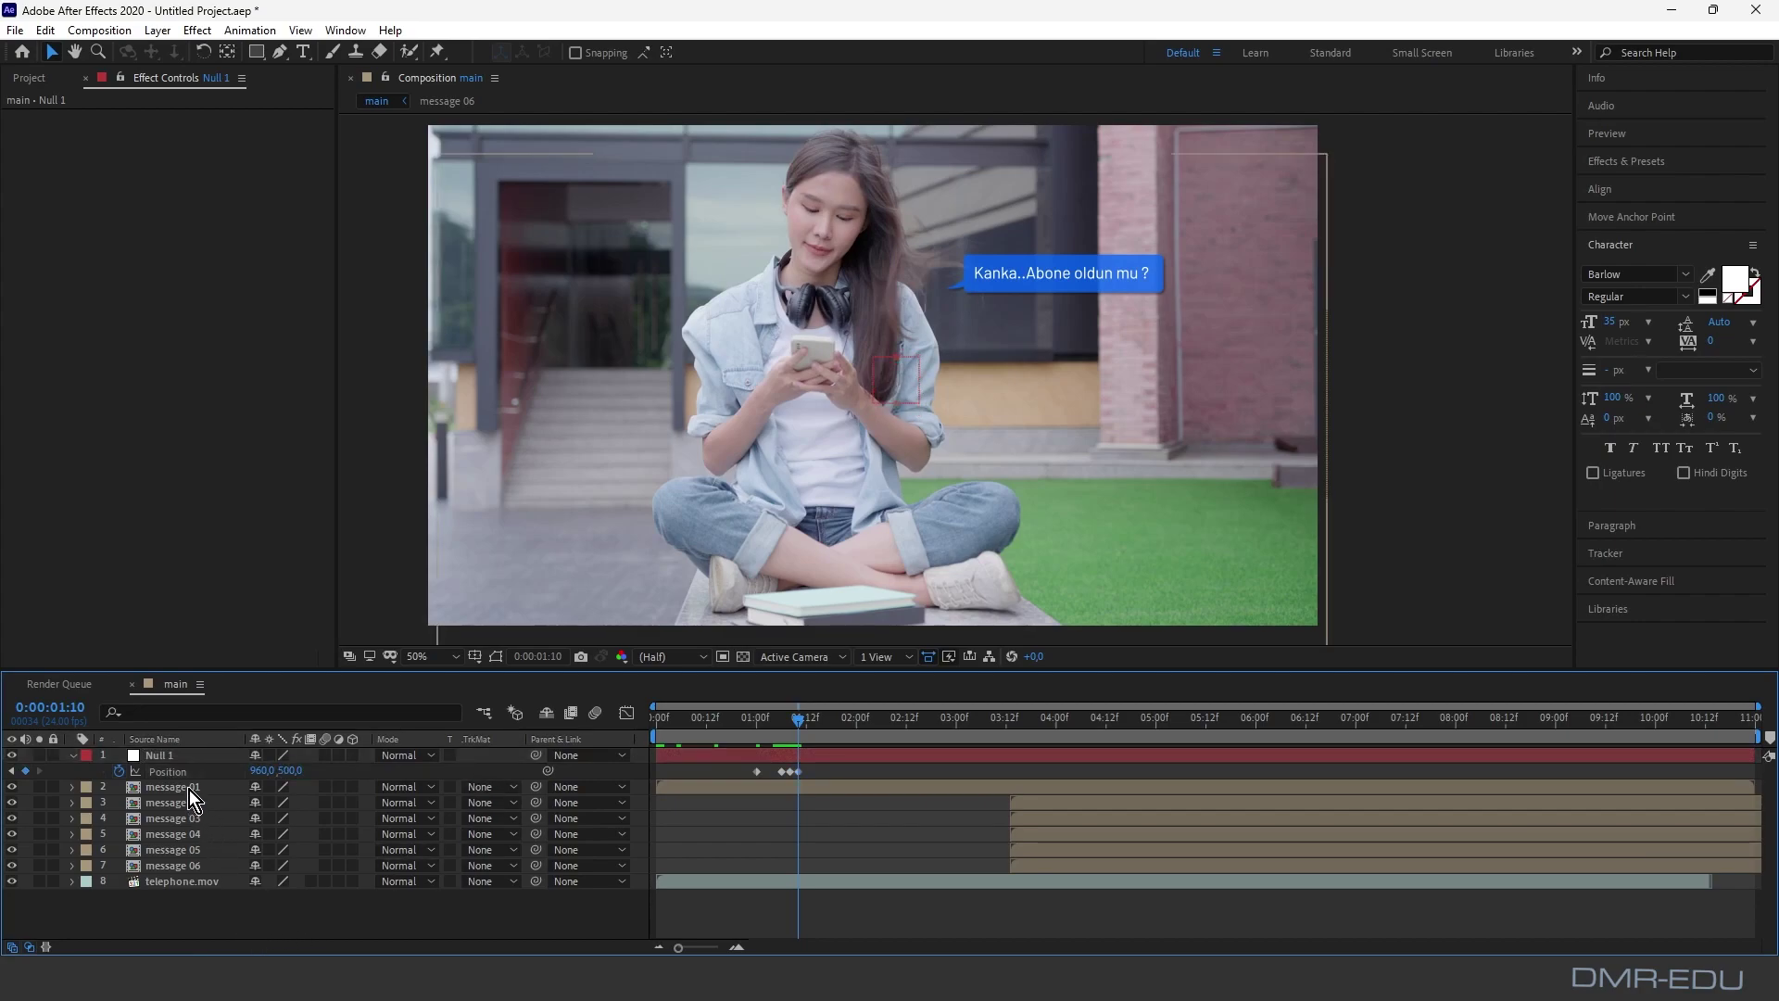
pyautogui.keyDown('shift'); pyautogui.click(189, 864); pyautogui.keyUp('shift')
pyautogui.moveTo(535, 789); pyautogui.dragTo(174, 759)
# Step: Set Null 1's Y position at 0:00:01:08 to 480 and apply Easy Ease to that keyframe
pyautogui.moveTo(804, 717); pyautogui.dragTo(797, 721)
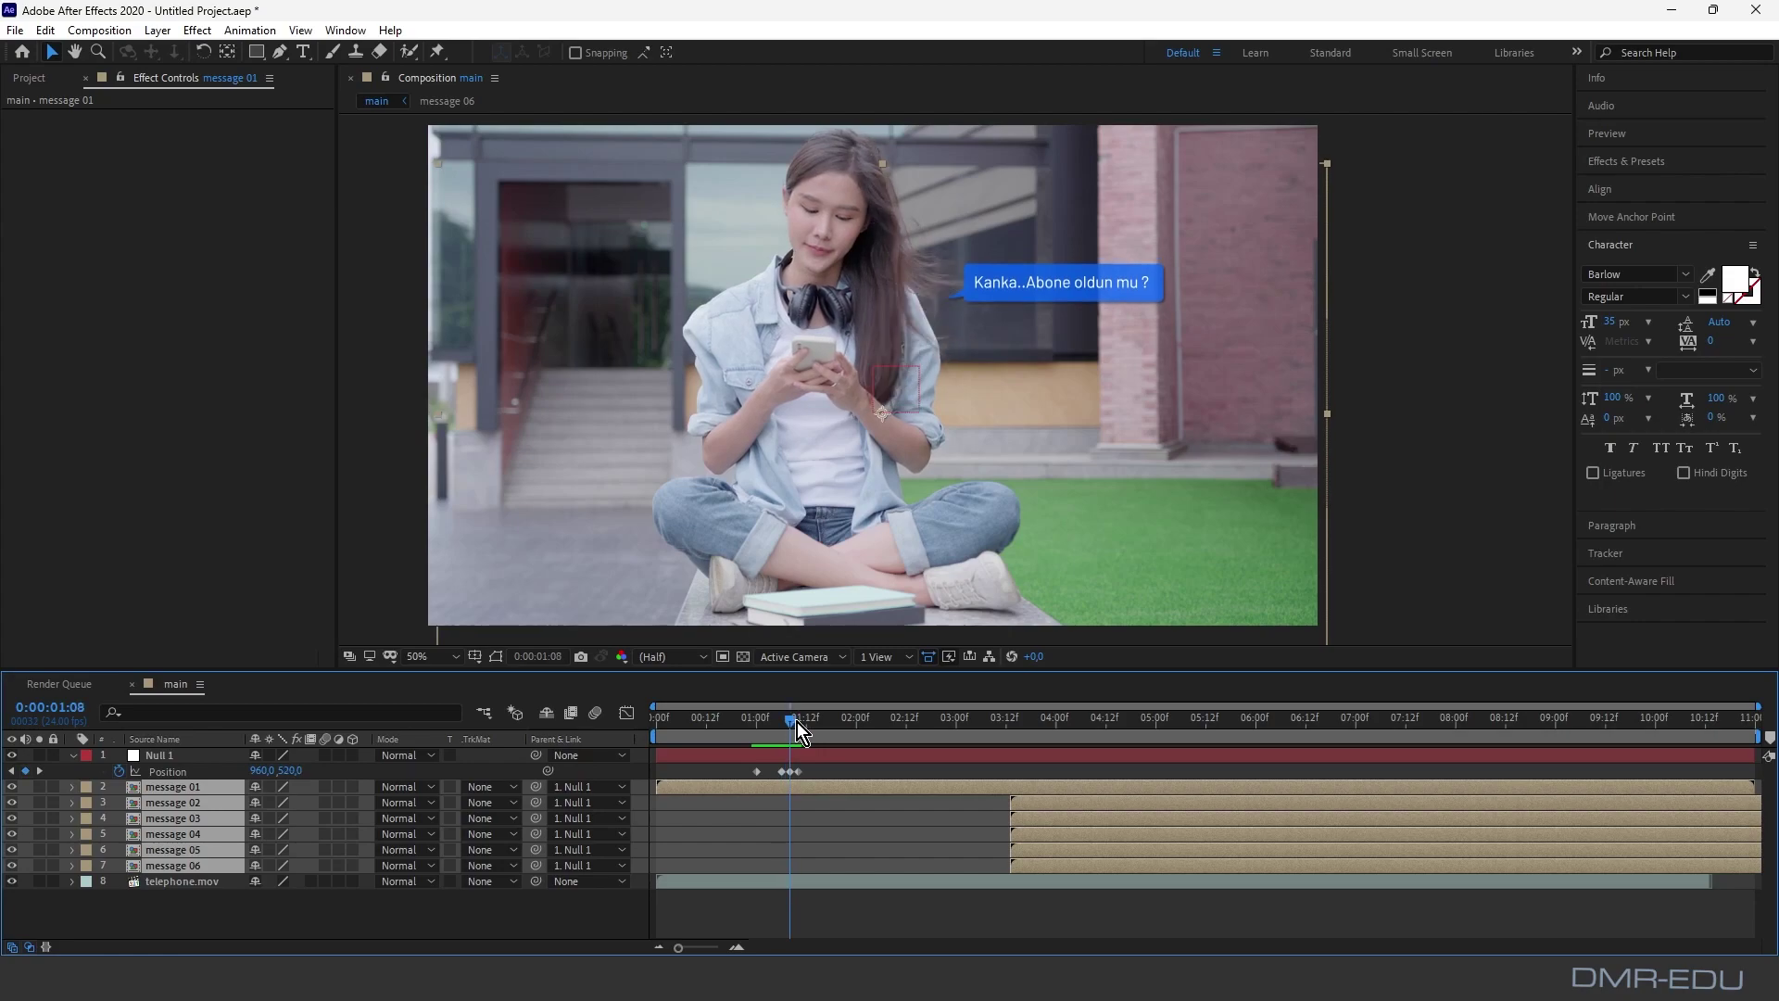
pyautogui.click(791, 775)
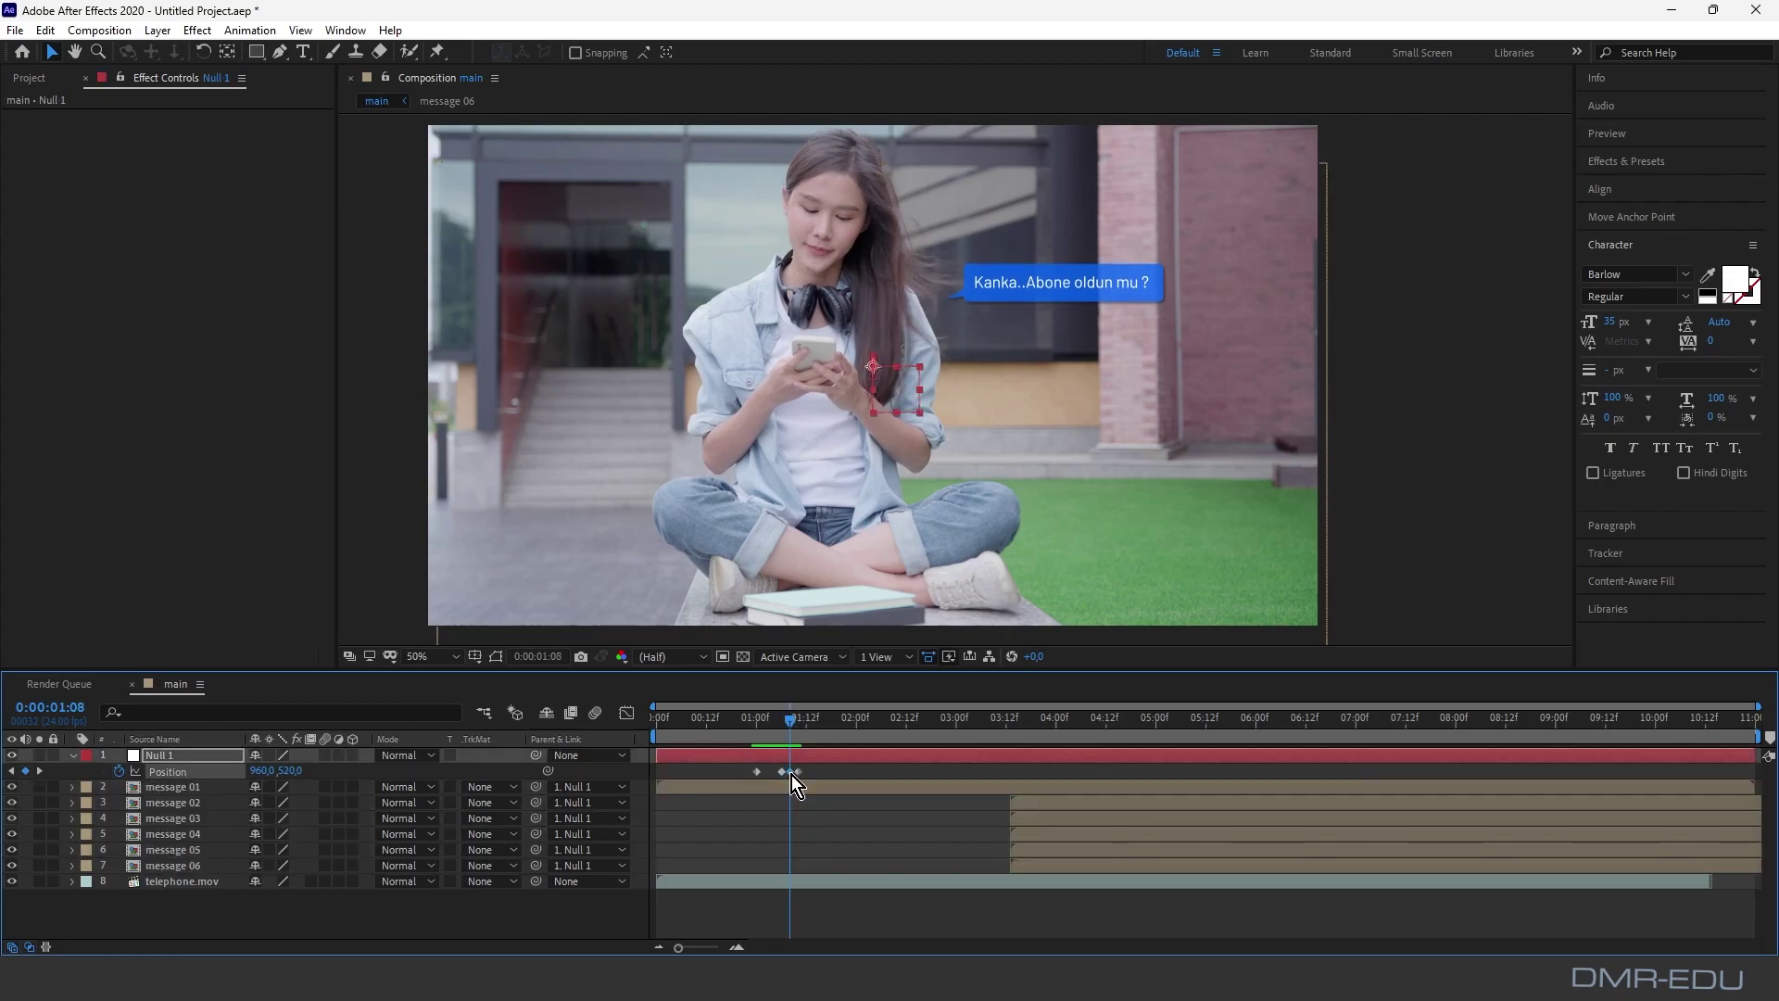
pyautogui.click(293, 770)
pyautogui.write('480')
pyautogui.press('Return')
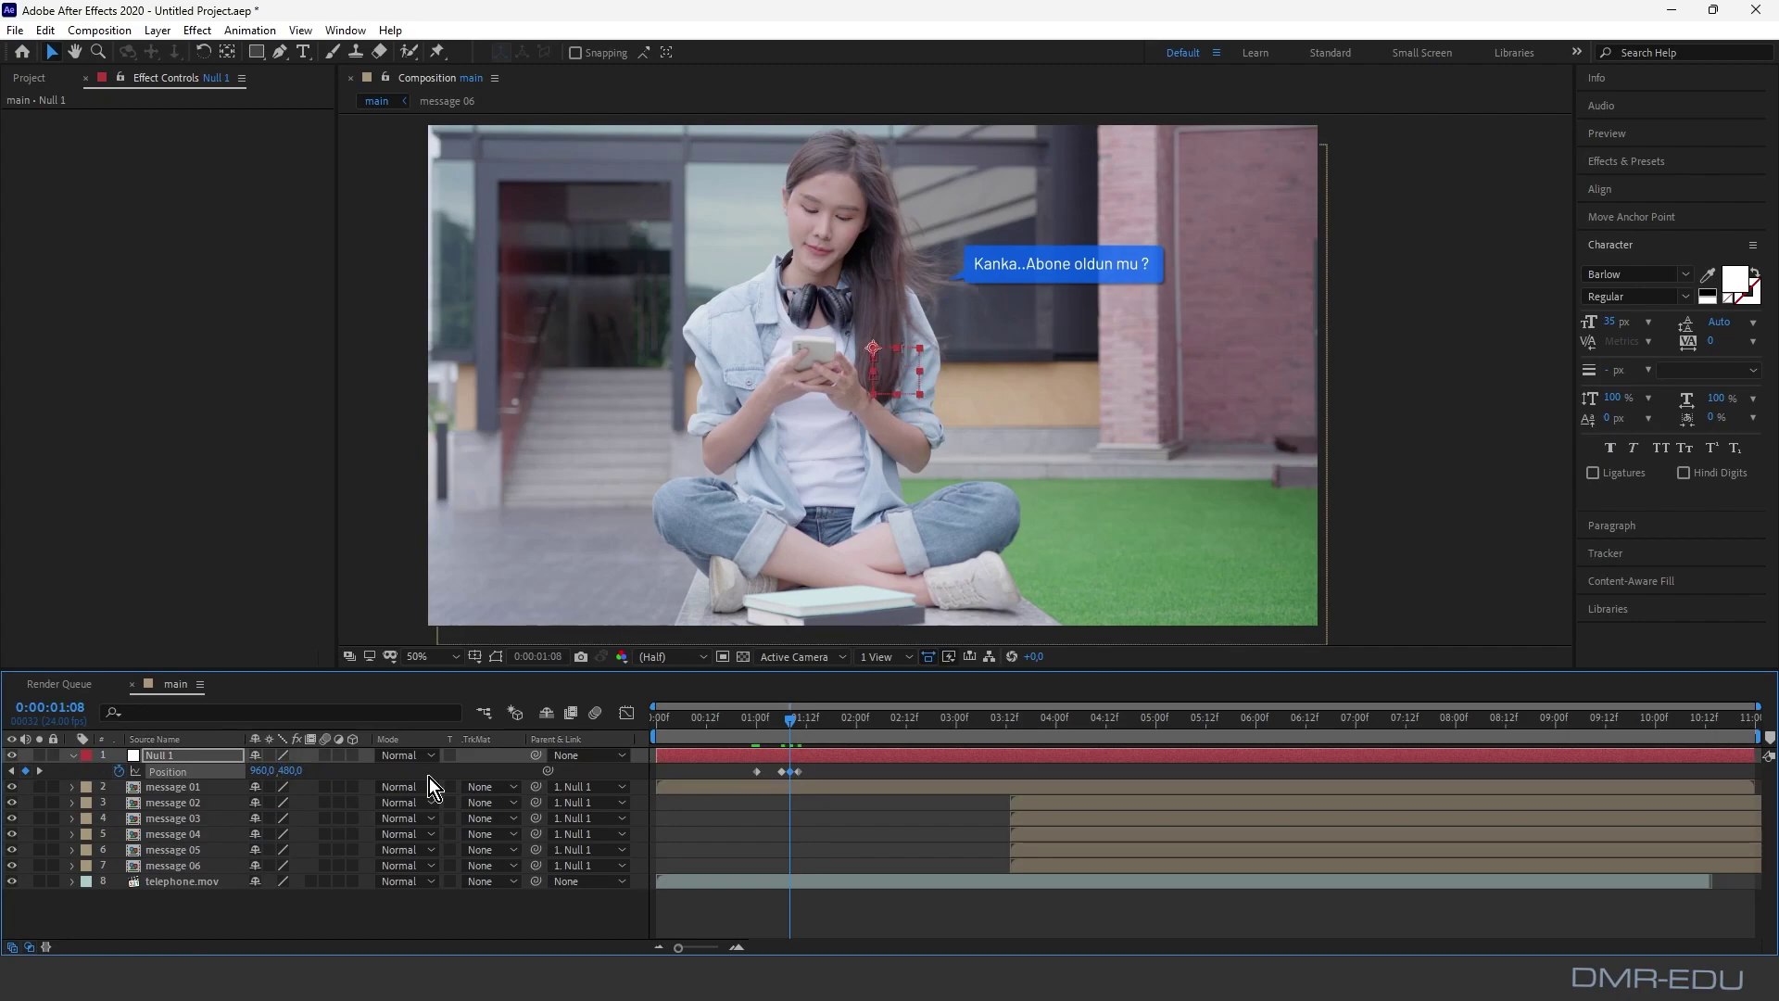
pyautogui.rightClick(789, 775)
pyautogui.moveTo(867, 759)
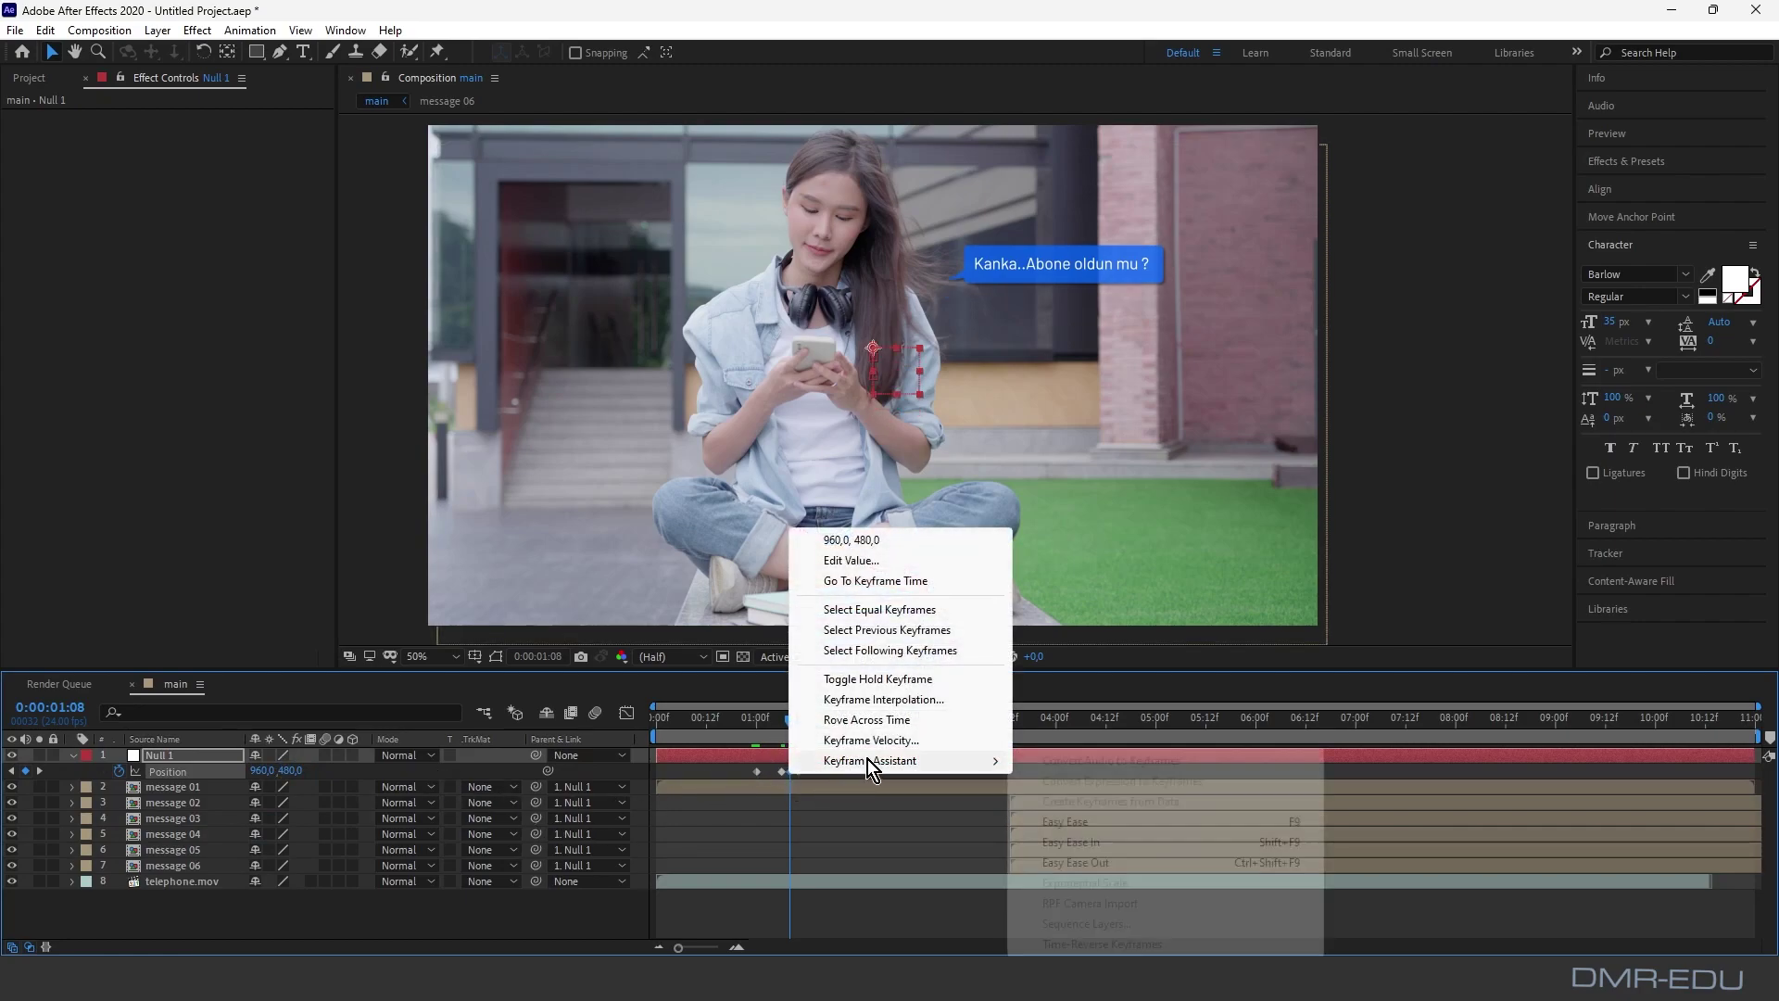
pyautogui.click(1075, 822)
# Step: Move the message 02 layer in the timeline so it starts at 0:00:01:12
pyautogui.moveTo(787, 721)
pyautogui.mouseDown()
pyautogui.moveTo(724, 720)
pyautogui.moveTo(807, 724)
pyautogui.mouseUp()
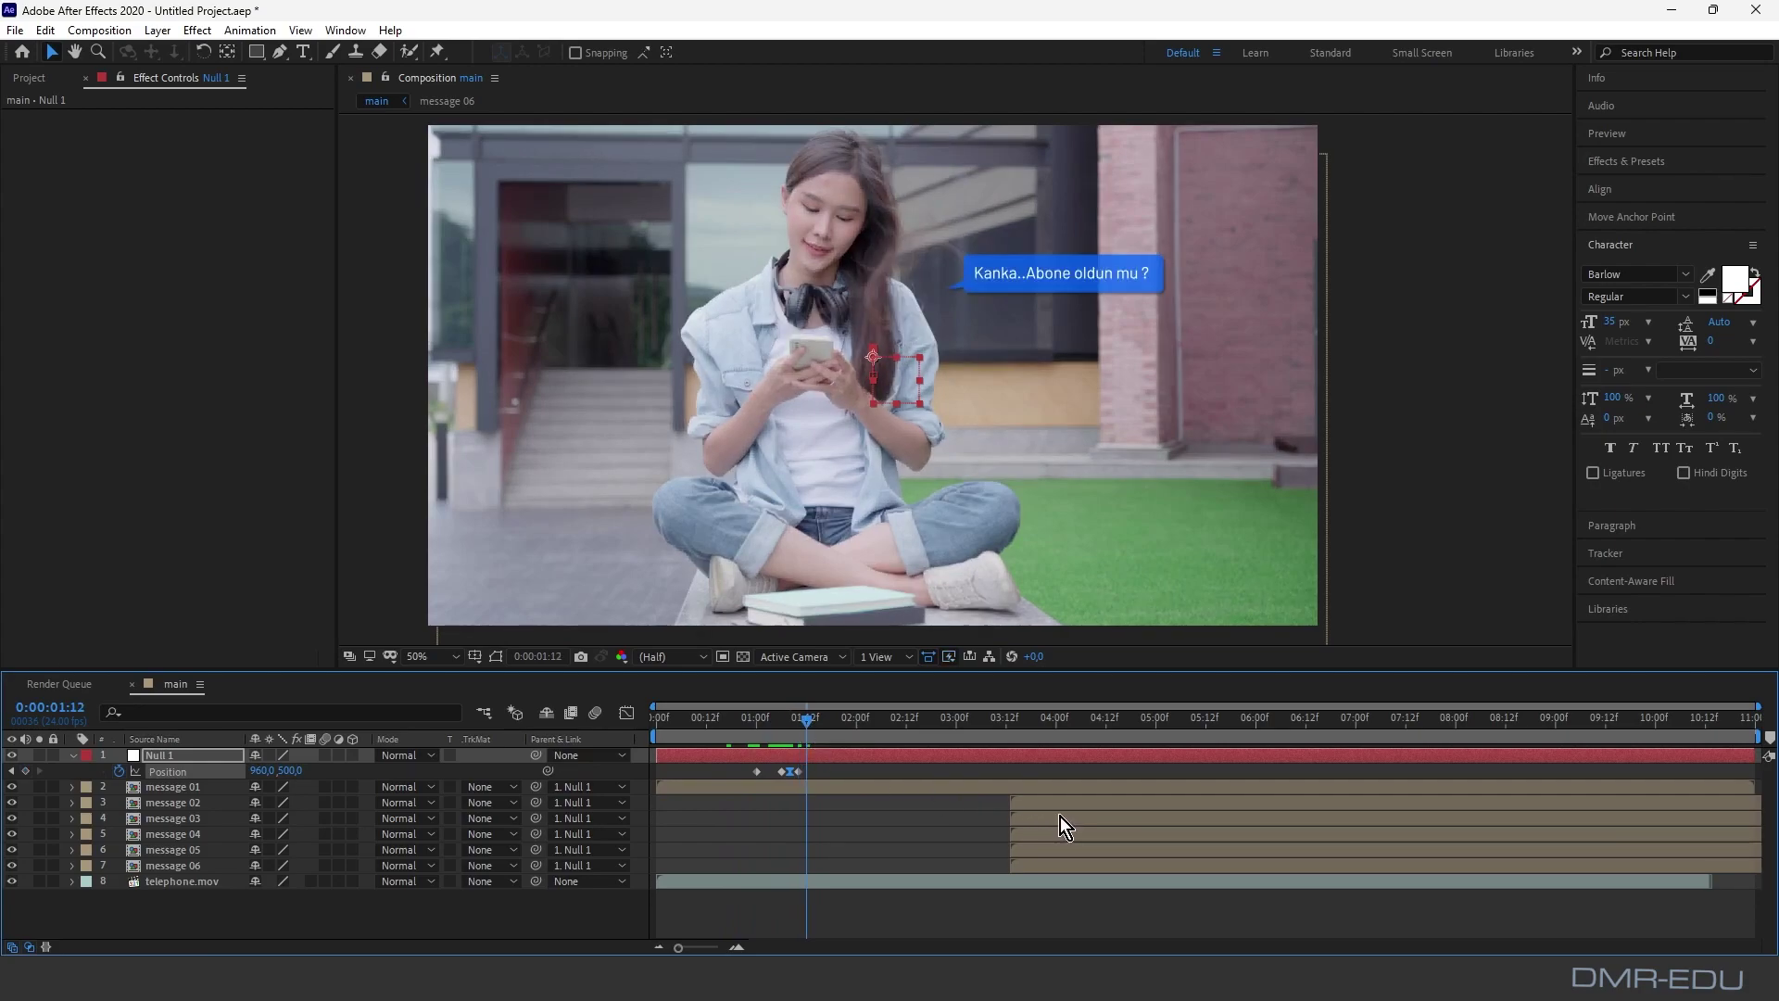
pyautogui.click(1066, 864)
pyautogui.press('pageup')
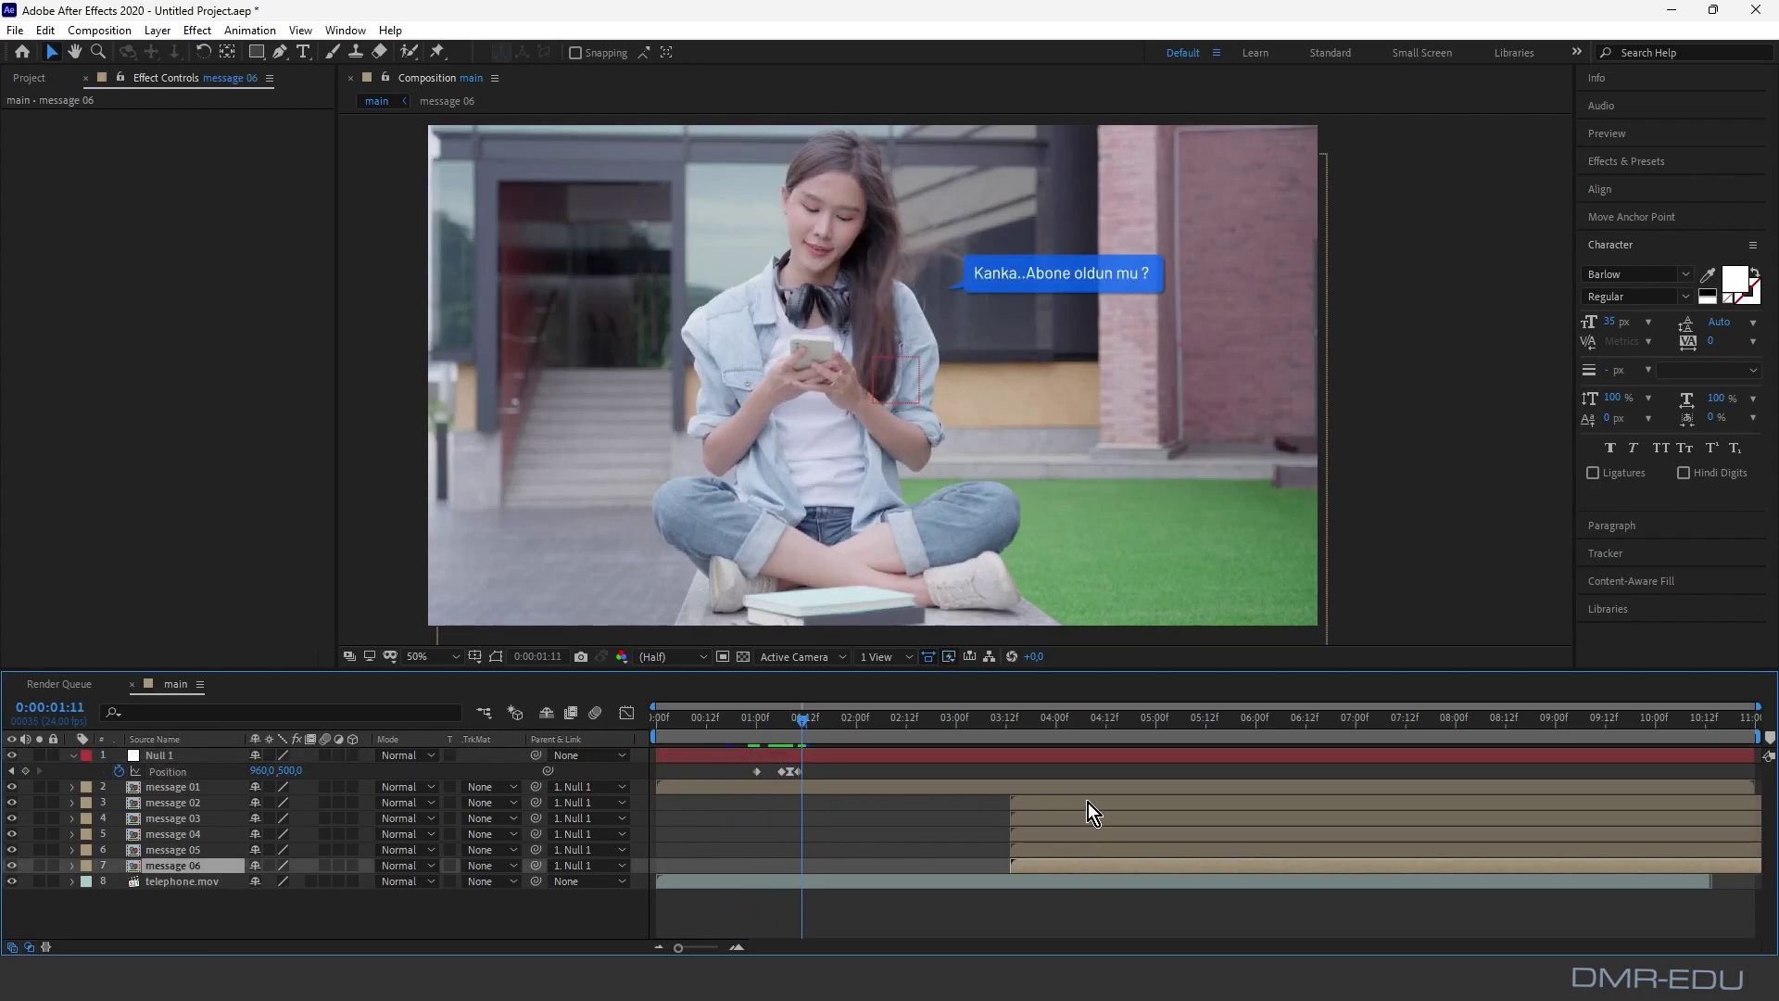
pyautogui.click(1093, 803)
pyautogui.moveTo(799, 724); pyautogui.dragTo(804, 721)
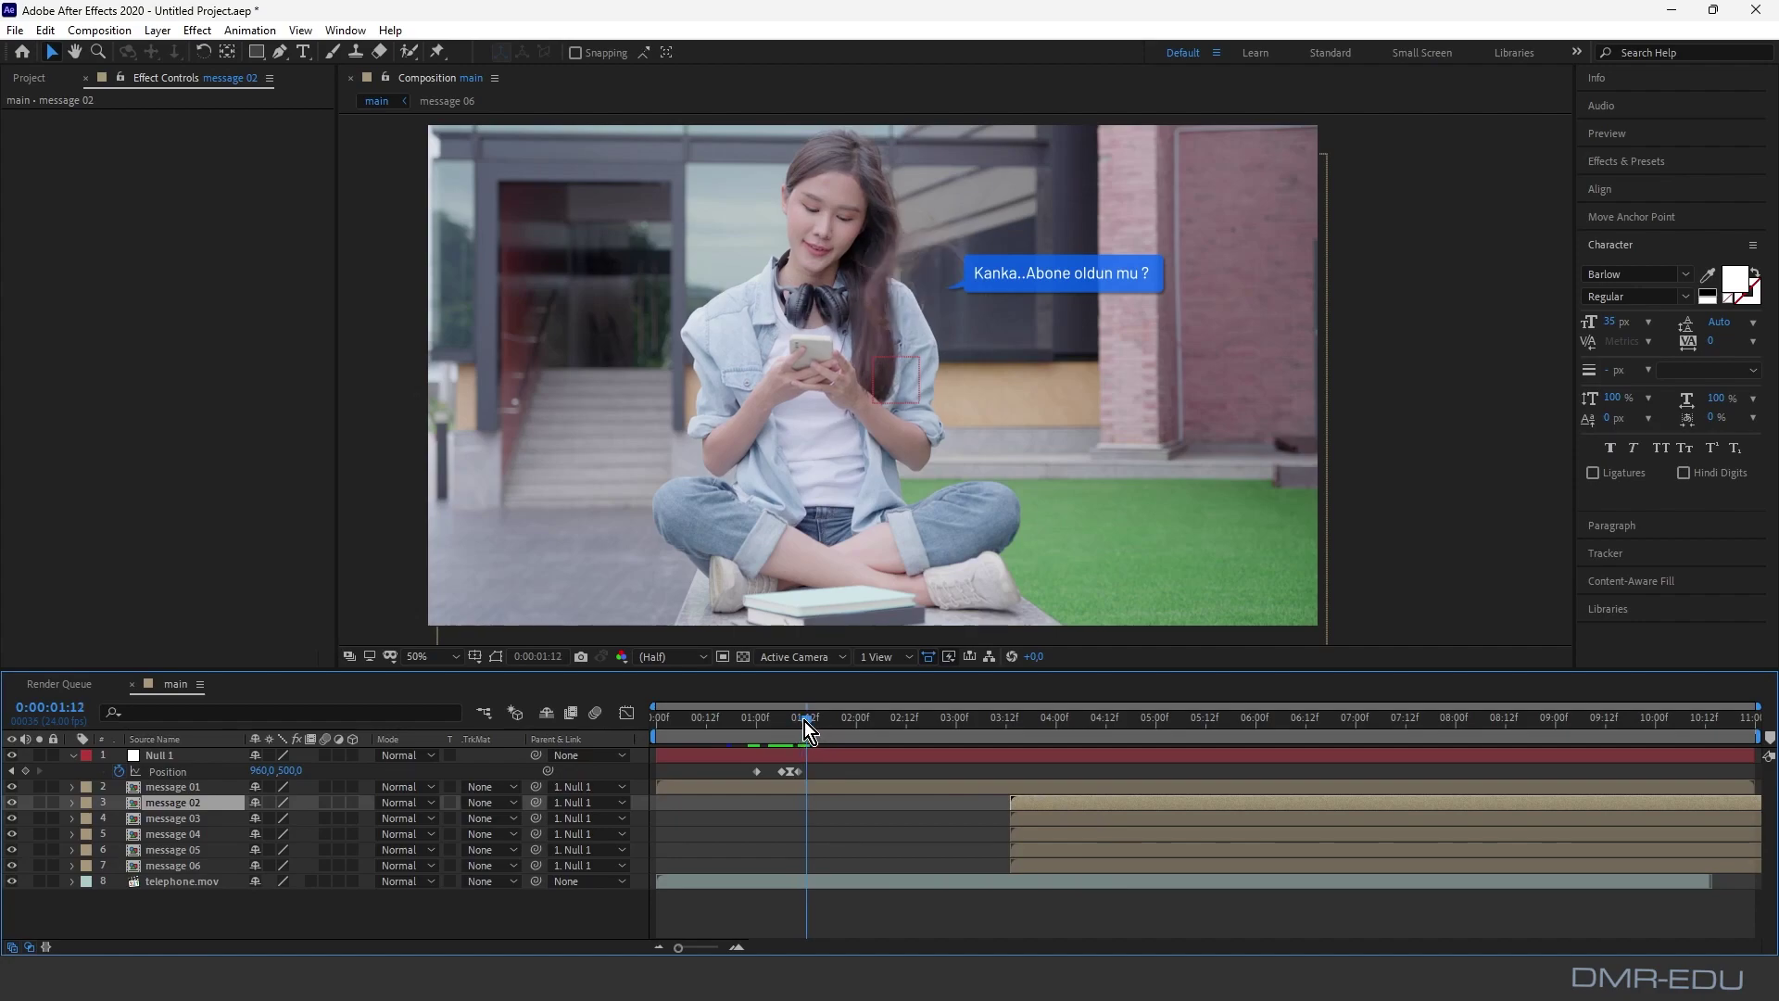
pyautogui.moveTo(1053, 799); pyautogui.dragTo(847, 798)
# Step: Add a Null 1 position keyframe holding the current value at 0:00:02:13 and one with Y 460 at 0:00:02:18
pyautogui.moveTo(808, 725); pyautogui.dragTo(914, 725)
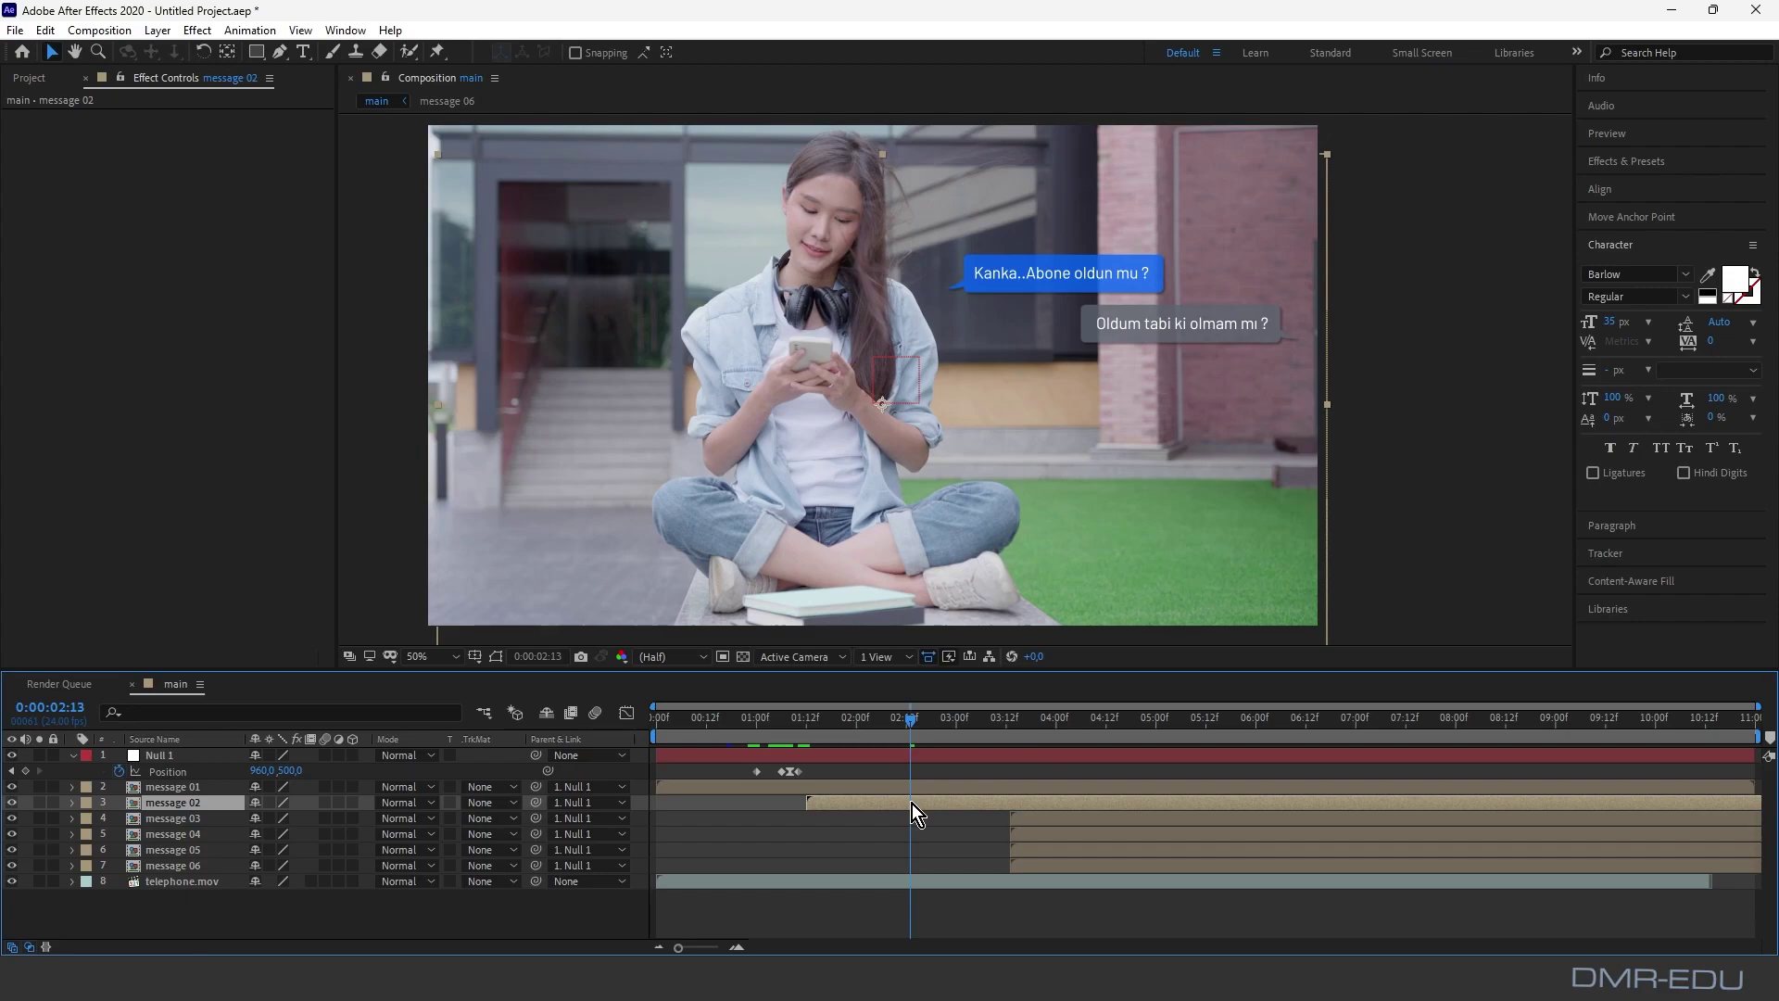
pyautogui.click(27, 772)
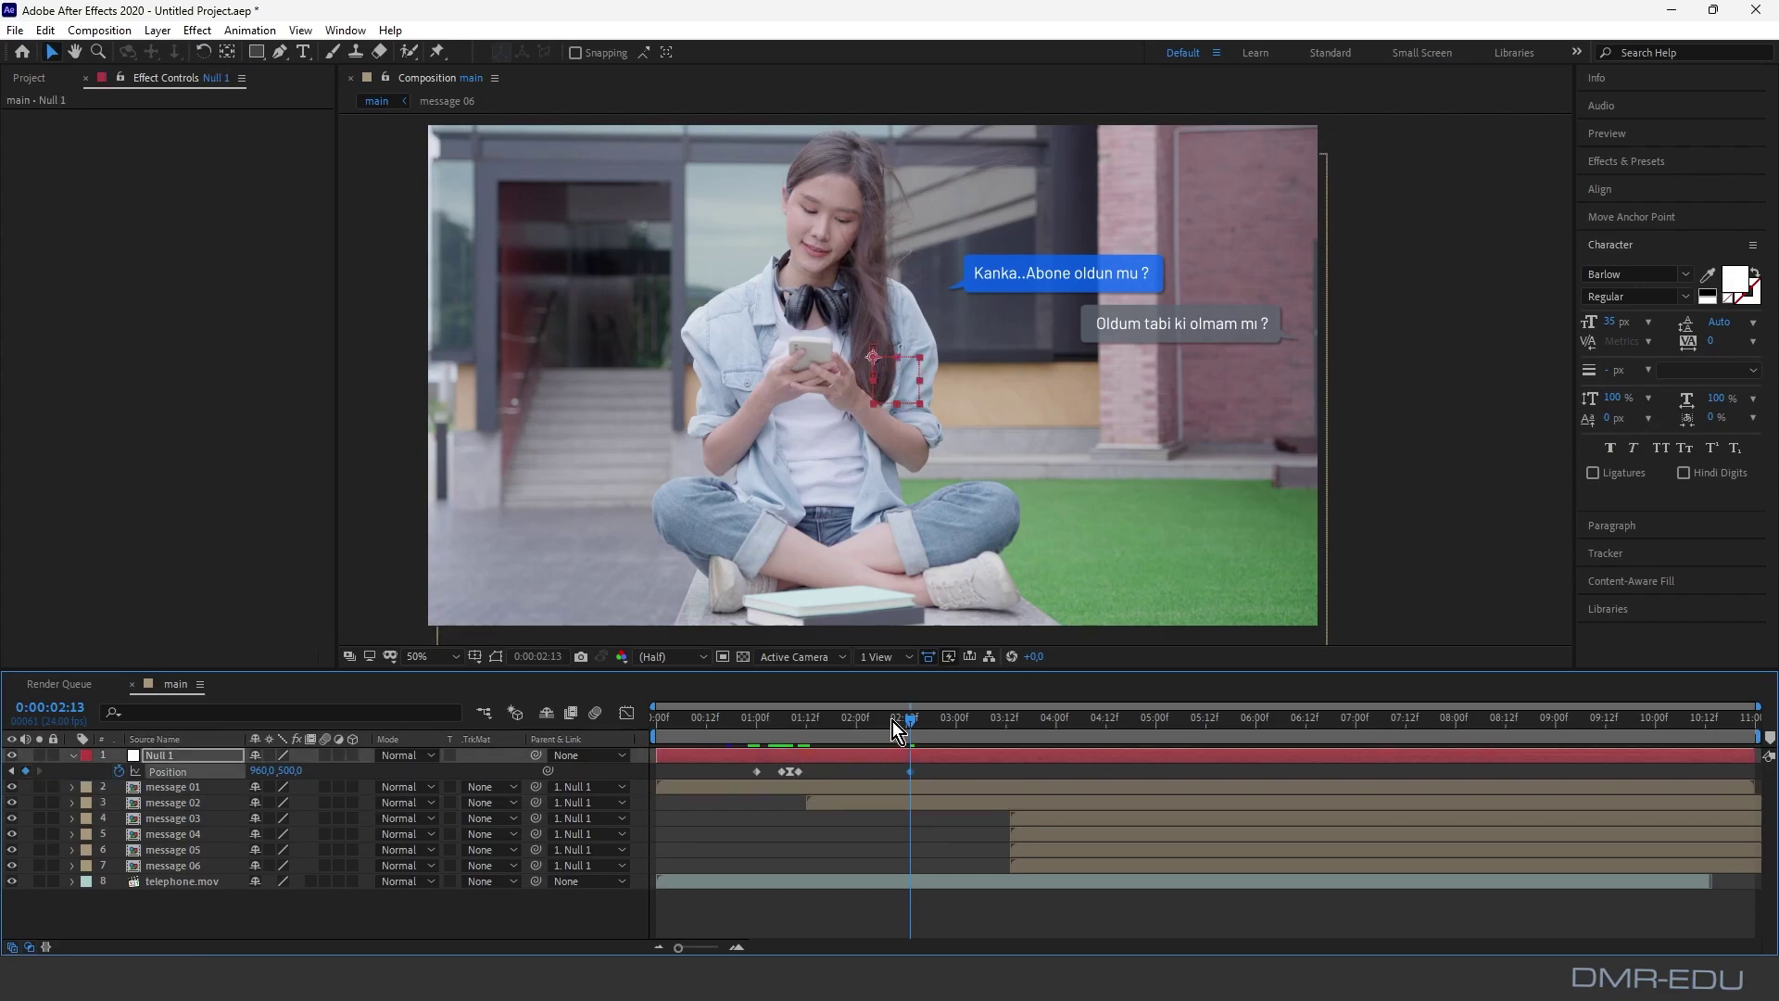
pyautogui.moveTo(912, 718); pyautogui.dragTo(930, 719)
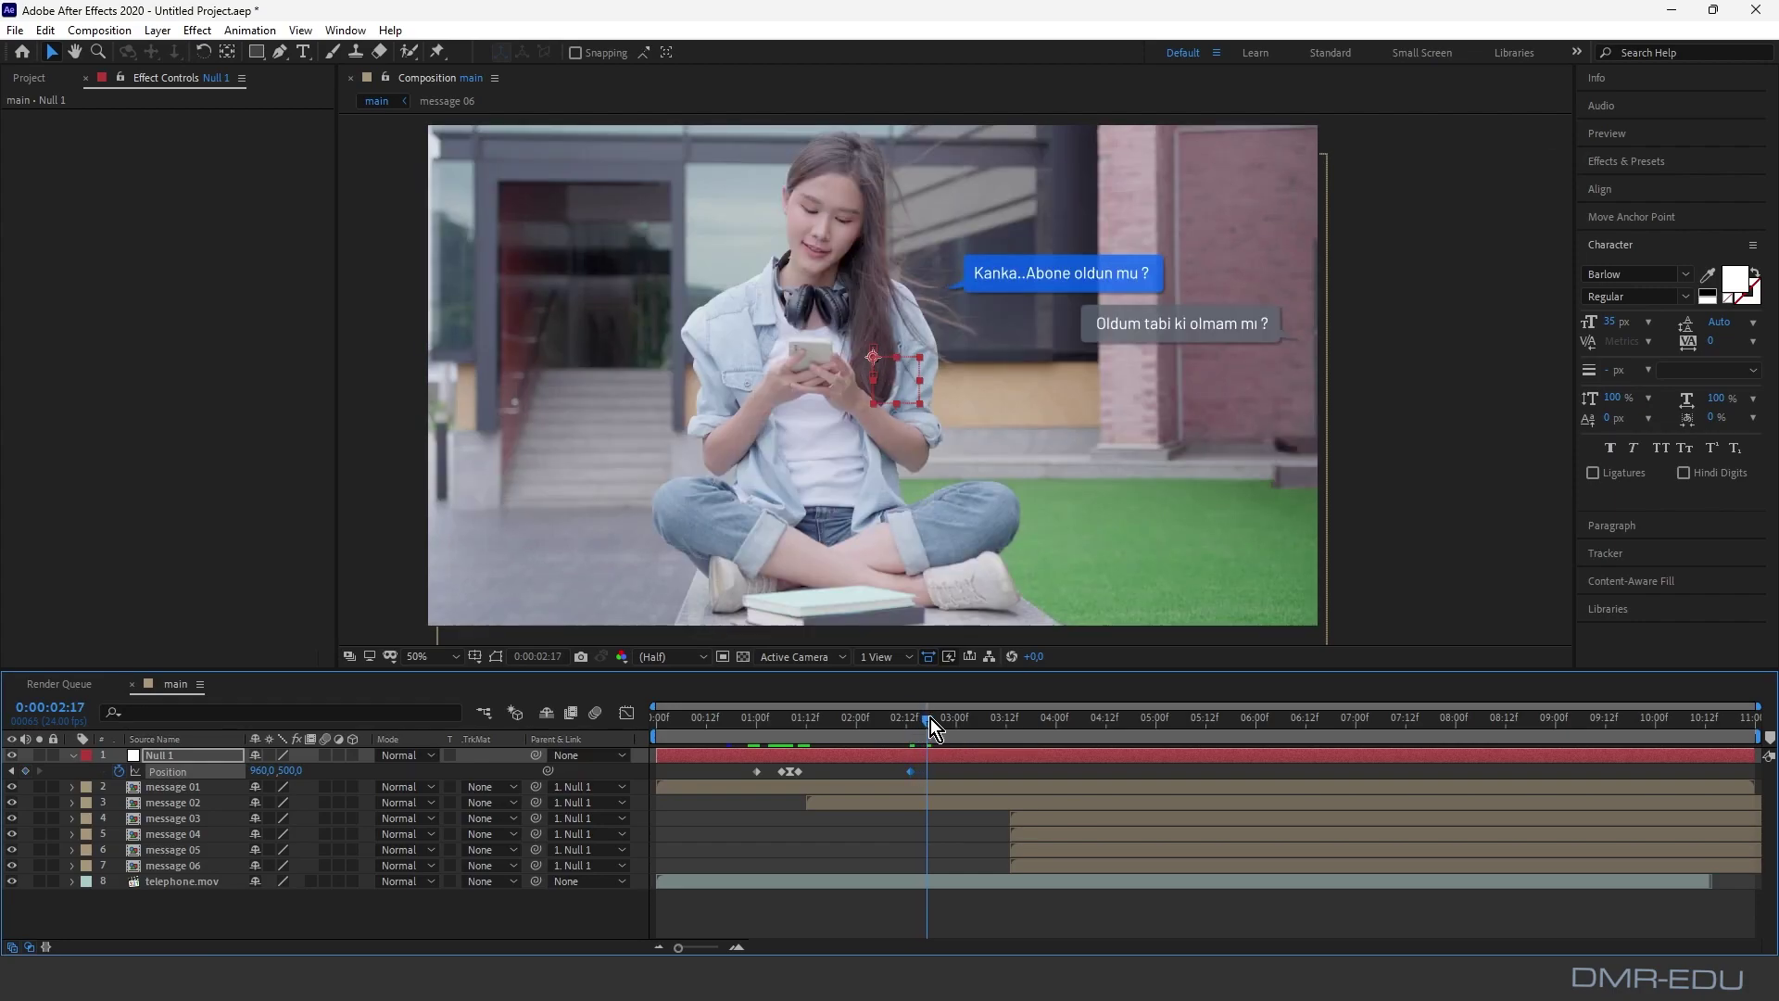
pyautogui.click(289, 771)
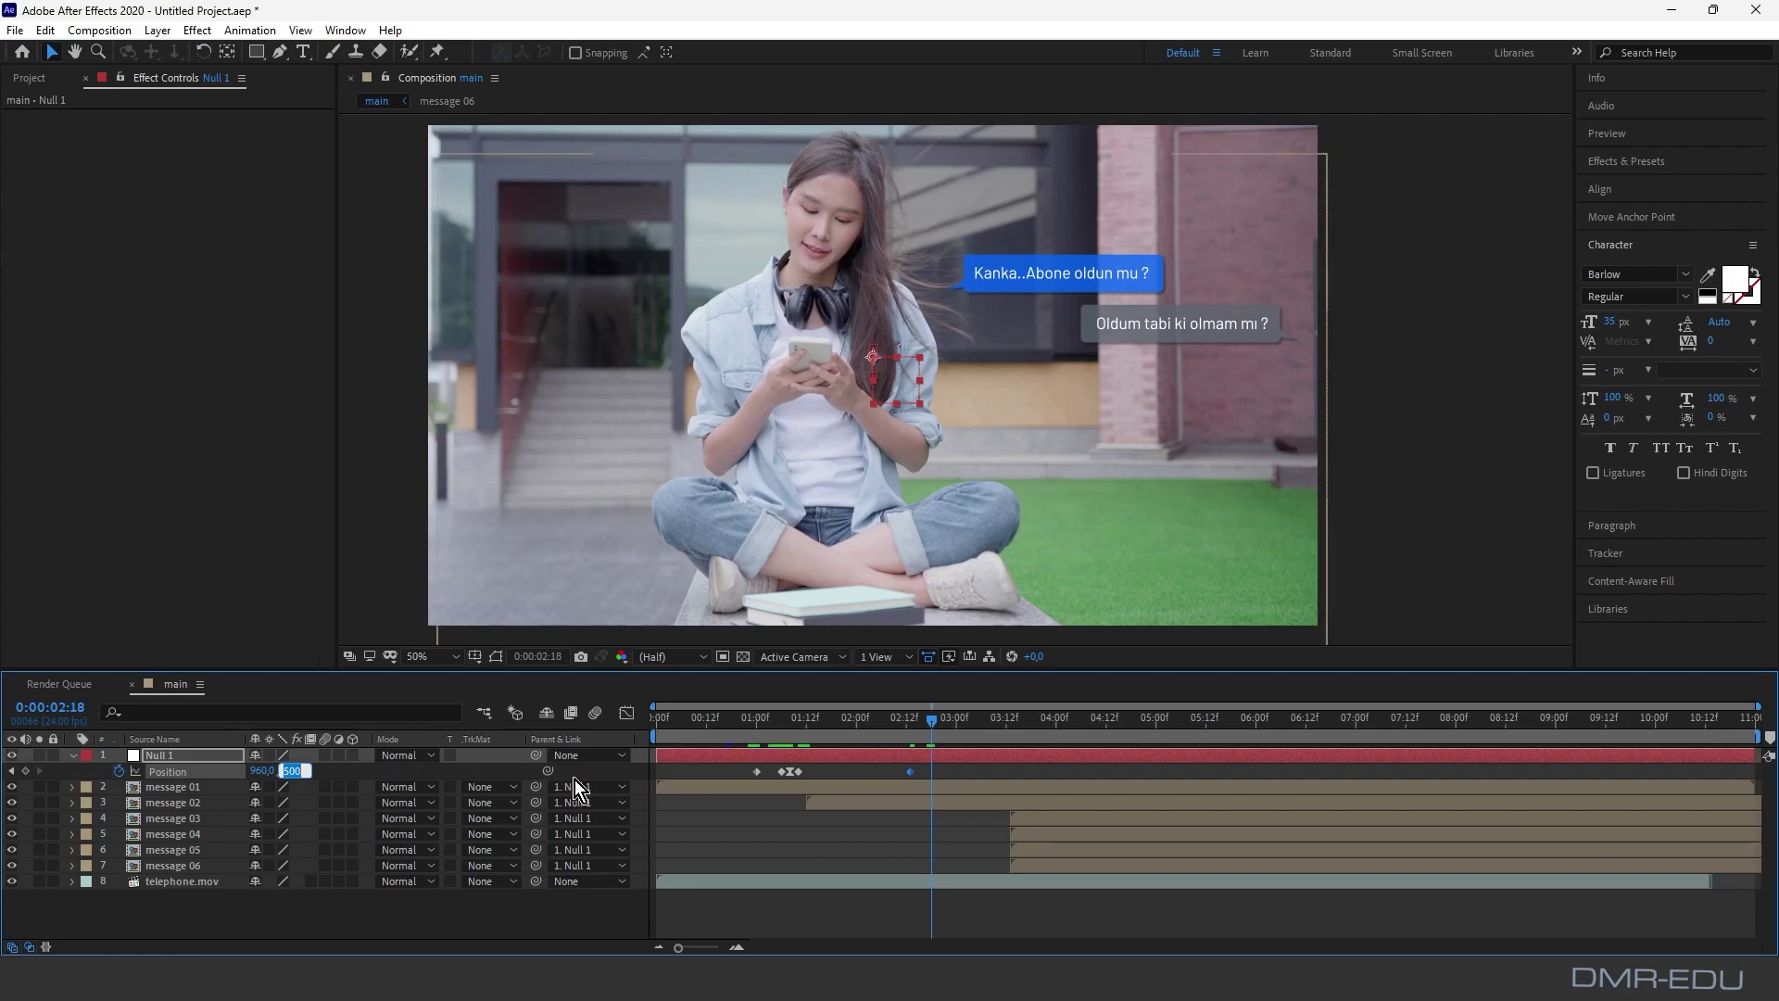
pyautogui.write('460')
pyautogui.press('Return')
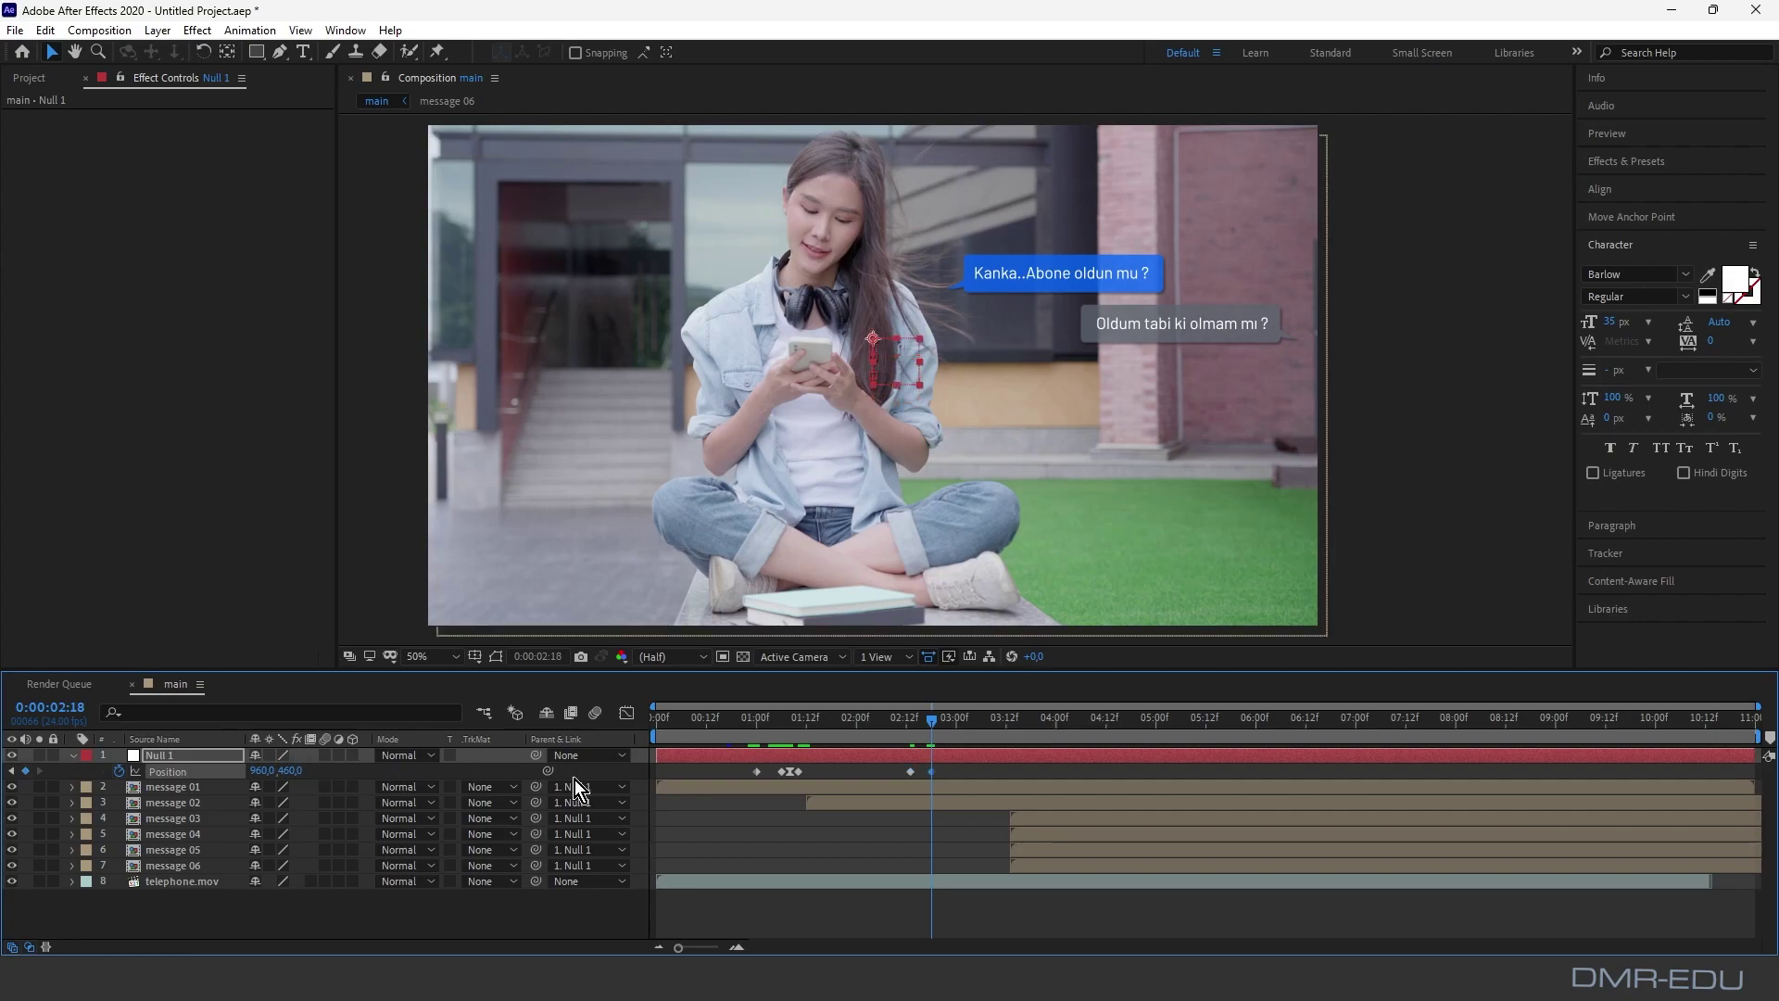
# Step: Add Null 1 position keyframes with a Y value of 440 at 0:00:02:21 and 460 at 0:00:02:23
pyautogui.moveTo(932, 721); pyautogui.dragTo(943, 721)
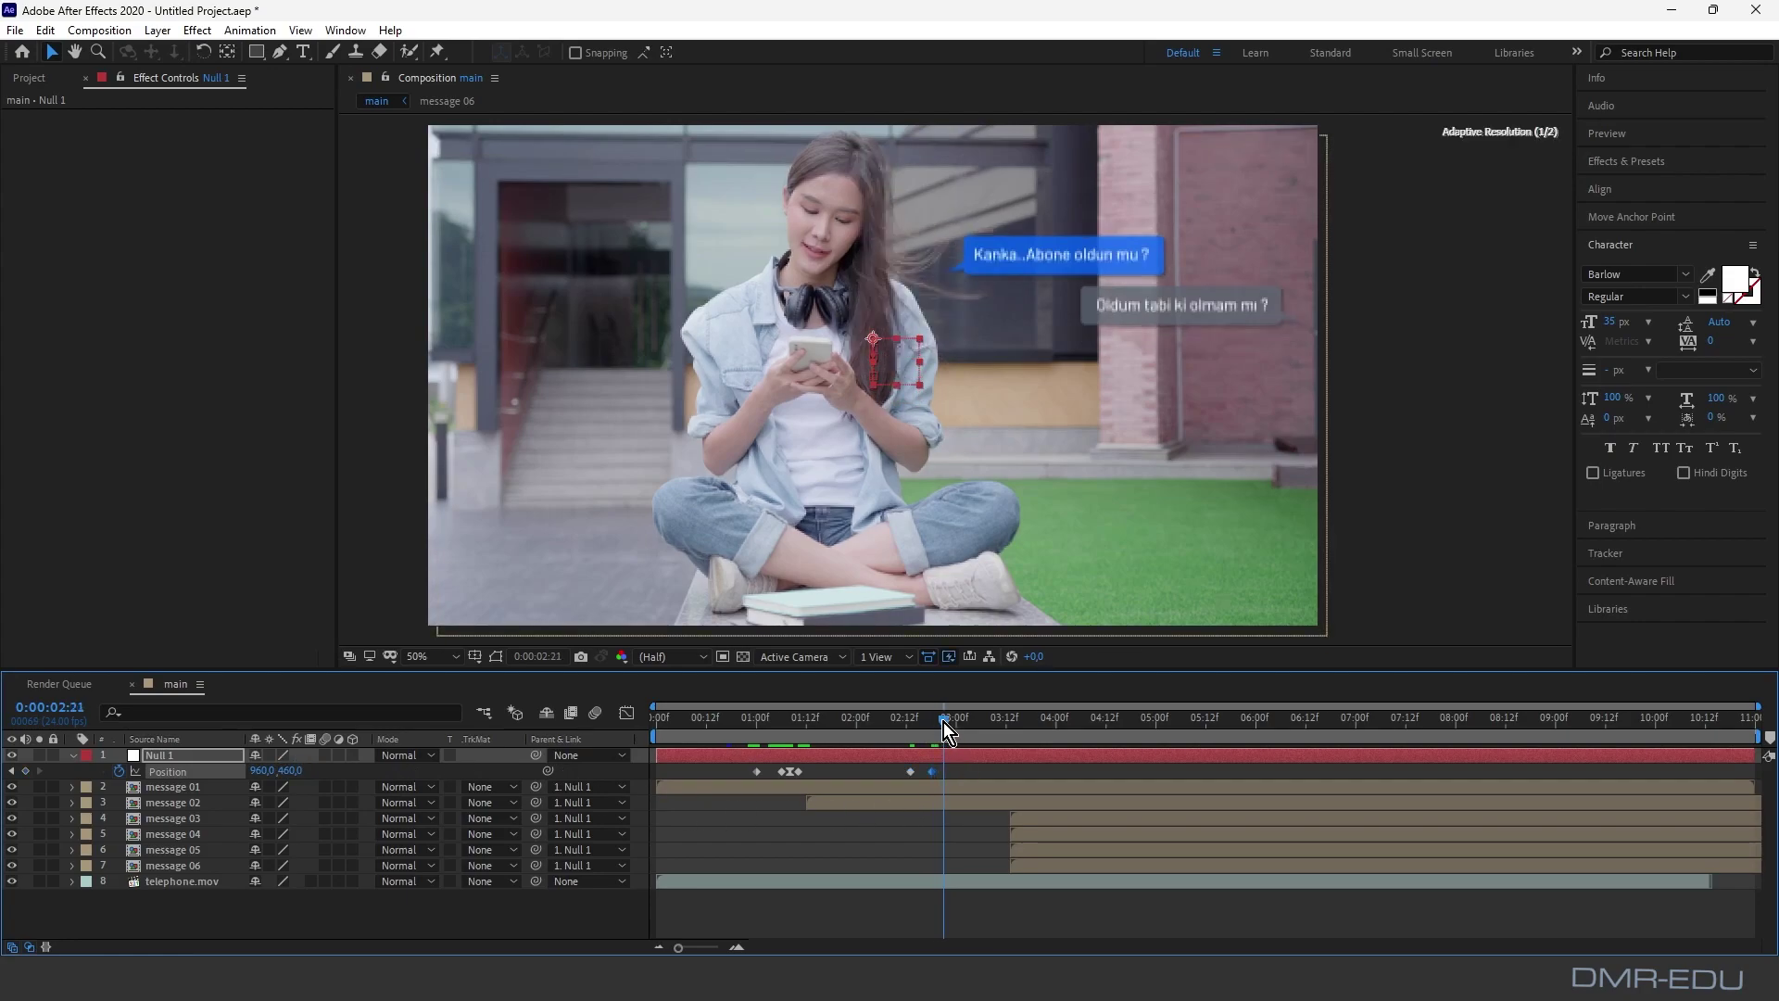
pyautogui.click(289, 770)
pyautogui.write('440')
pyautogui.press('Return')
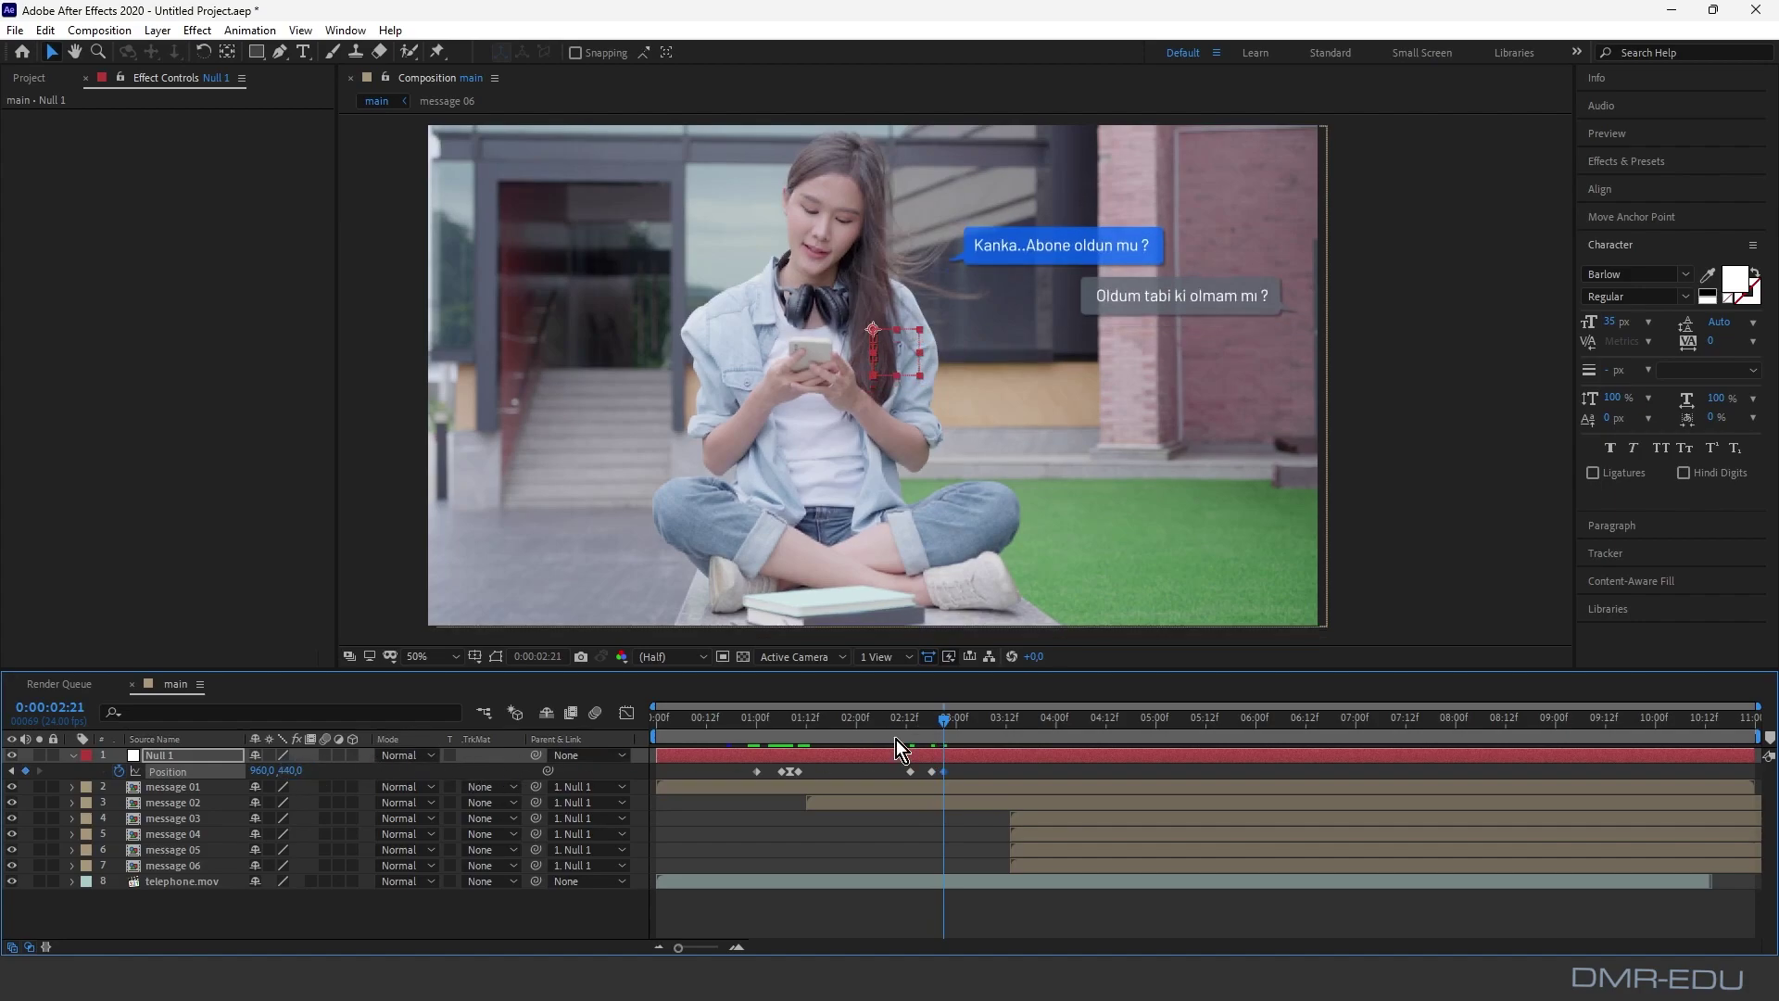
pyautogui.moveTo(948, 719); pyautogui.dragTo(954, 720)
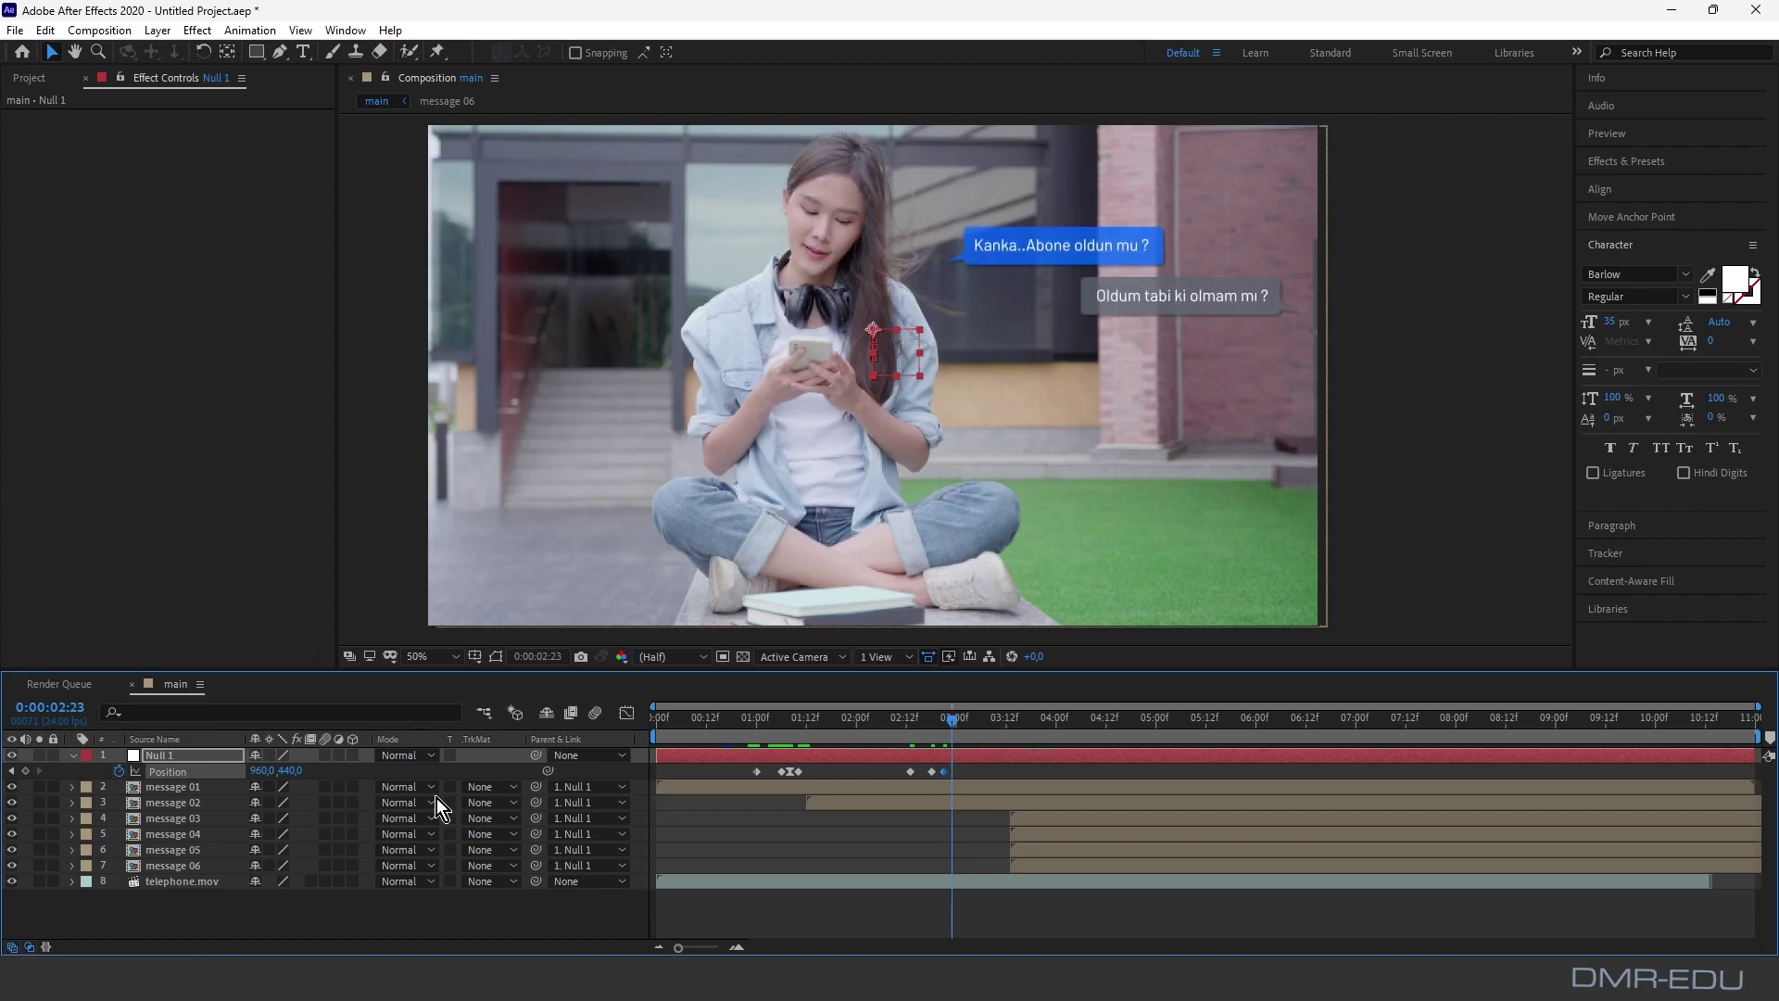
pyautogui.click(304, 775)
pyautogui.write('460')
pyautogui.press('Return')
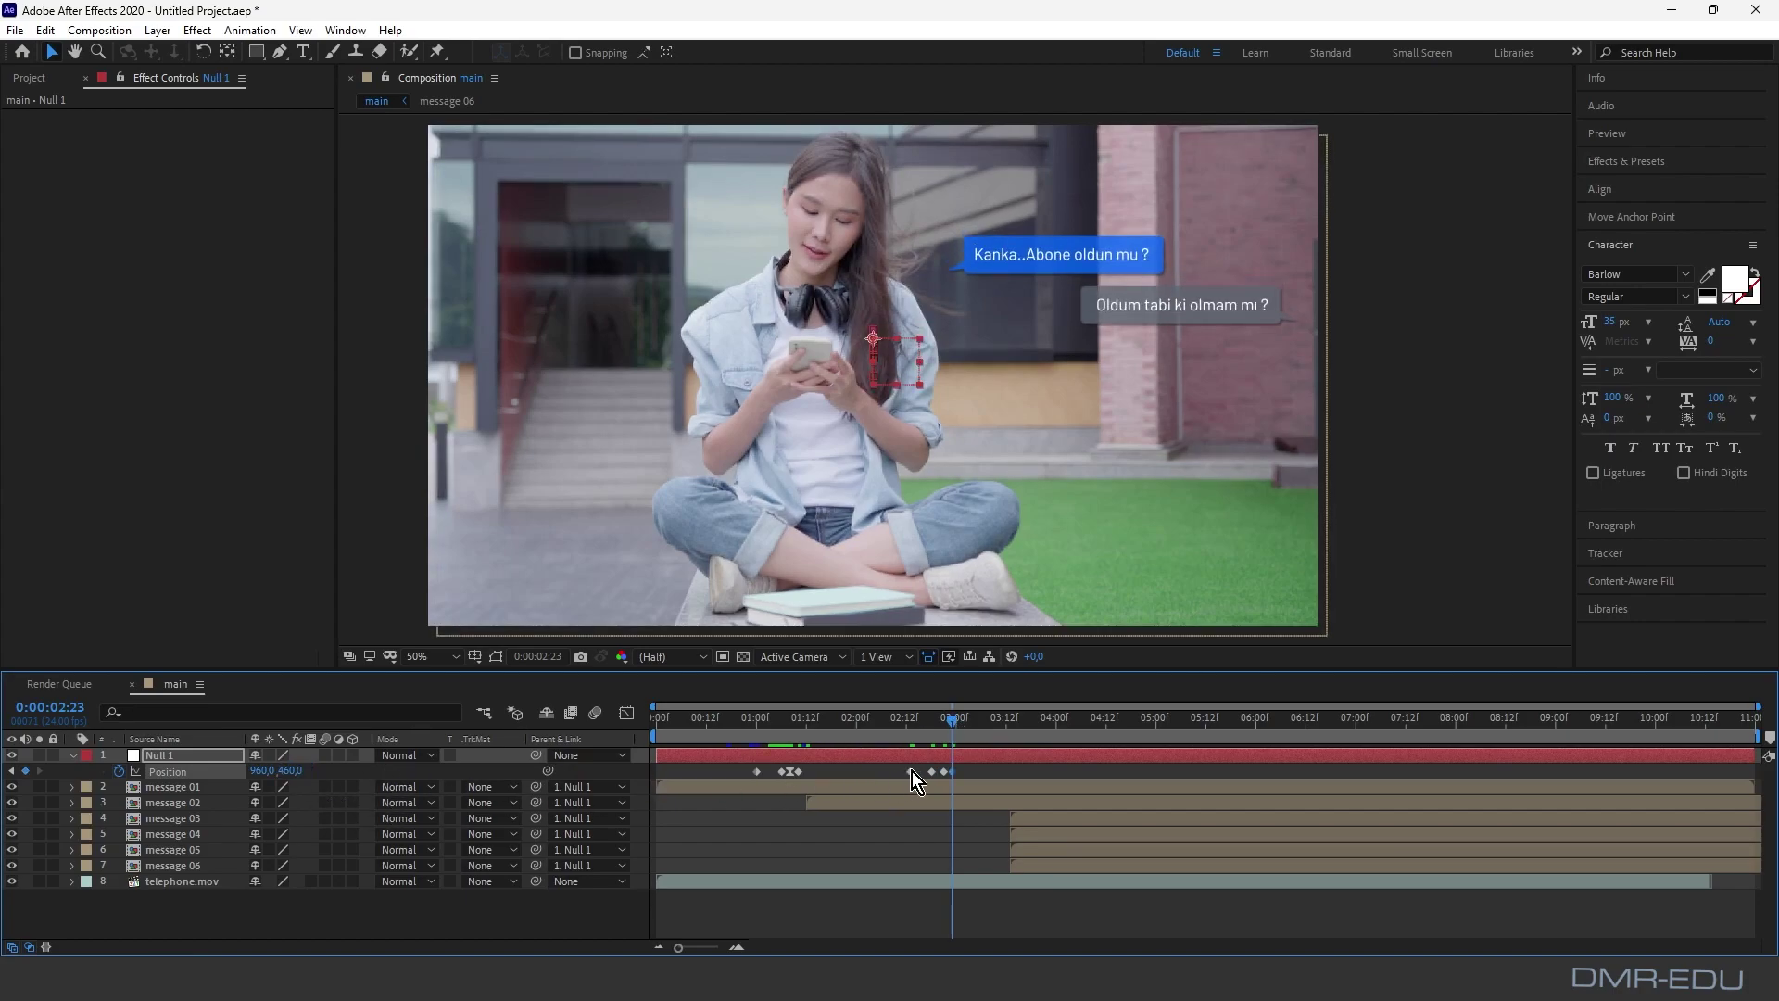
# Step: Apply Easy Ease to Null 1's position keyframe at 0:00:02:21
pyautogui.rightClick(945, 776)
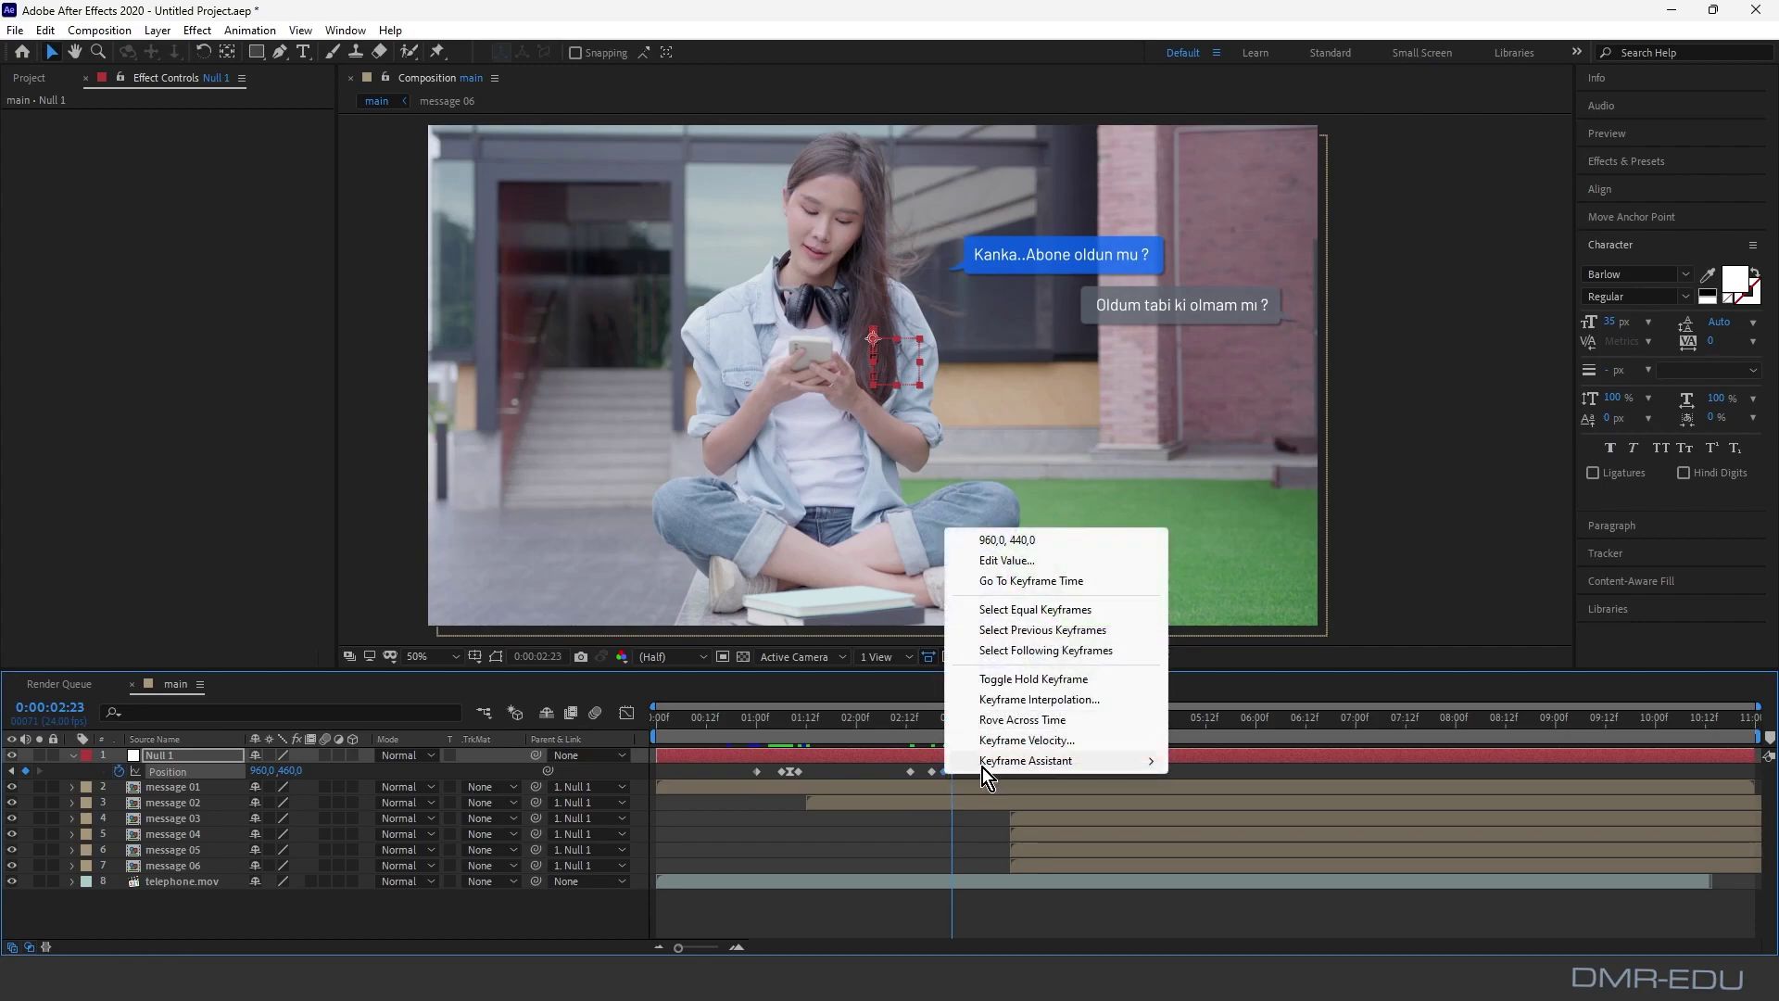
pyautogui.moveTo(1019, 759)
pyautogui.click(1228, 821)
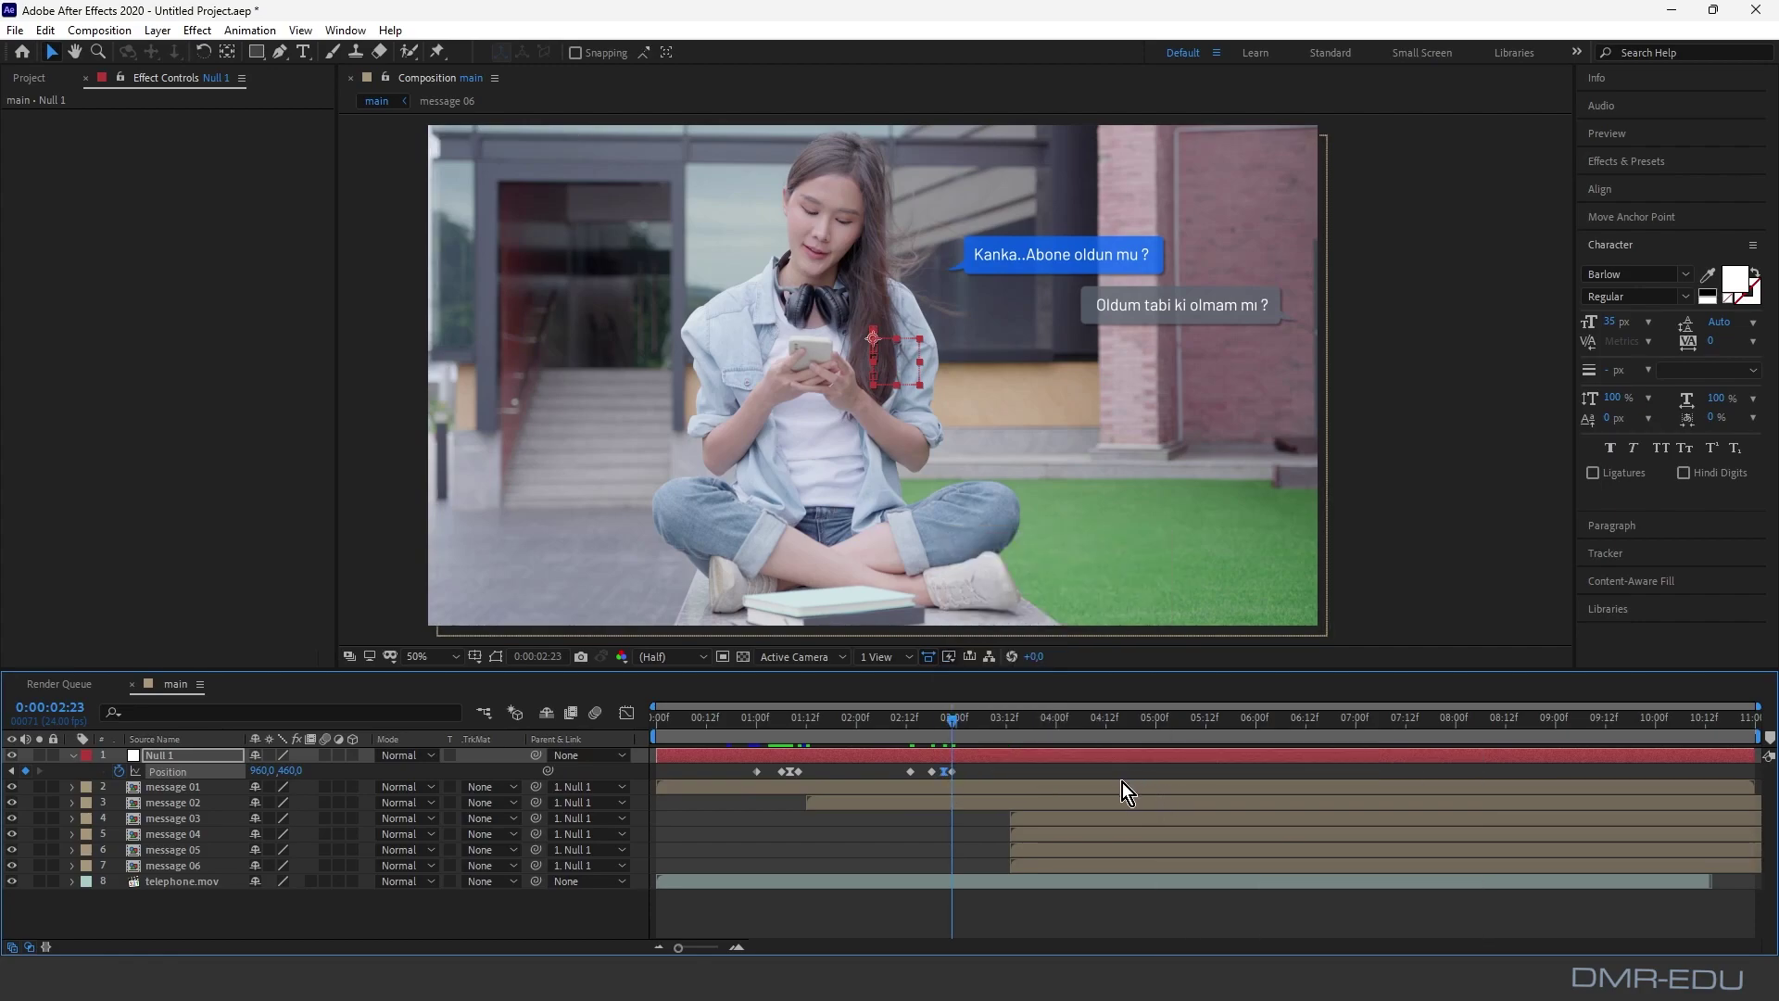
# Step: Move the message 03 layer in the timeline so it starts at 0:00:03:01
pyautogui.moveTo(950, 719); pyautogui.dragTo(959, 721)
pyautogui.moveTo(1098, 819); pyautogui.dragTo(1059, 816)
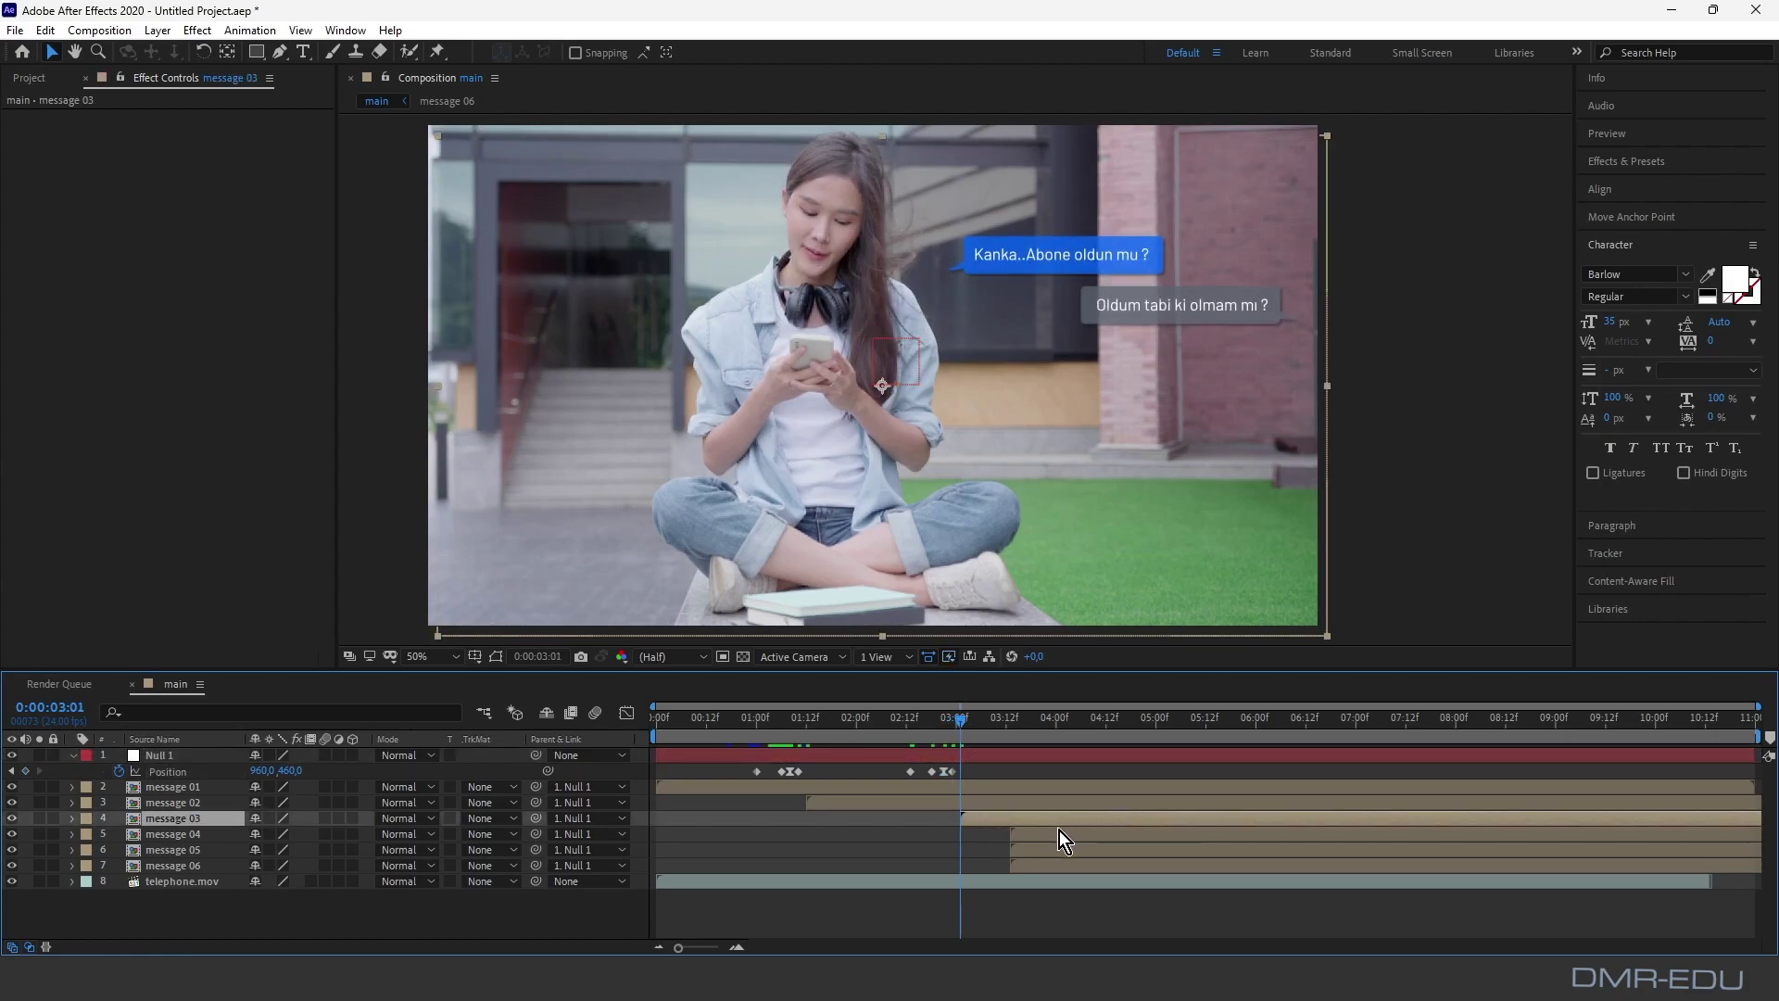
# Step: Move the message 04, 05 and 06 layers together so they start past the seven-second mark
pyautogui.click(1071, 834)
pyautogui.keyDown('shift'); pyautogui.click(1080, 865); pyautogui.keyUp('shift')
pyautogui.moveTo(1169, 838); pyautogui.dragTo(1483, 835)
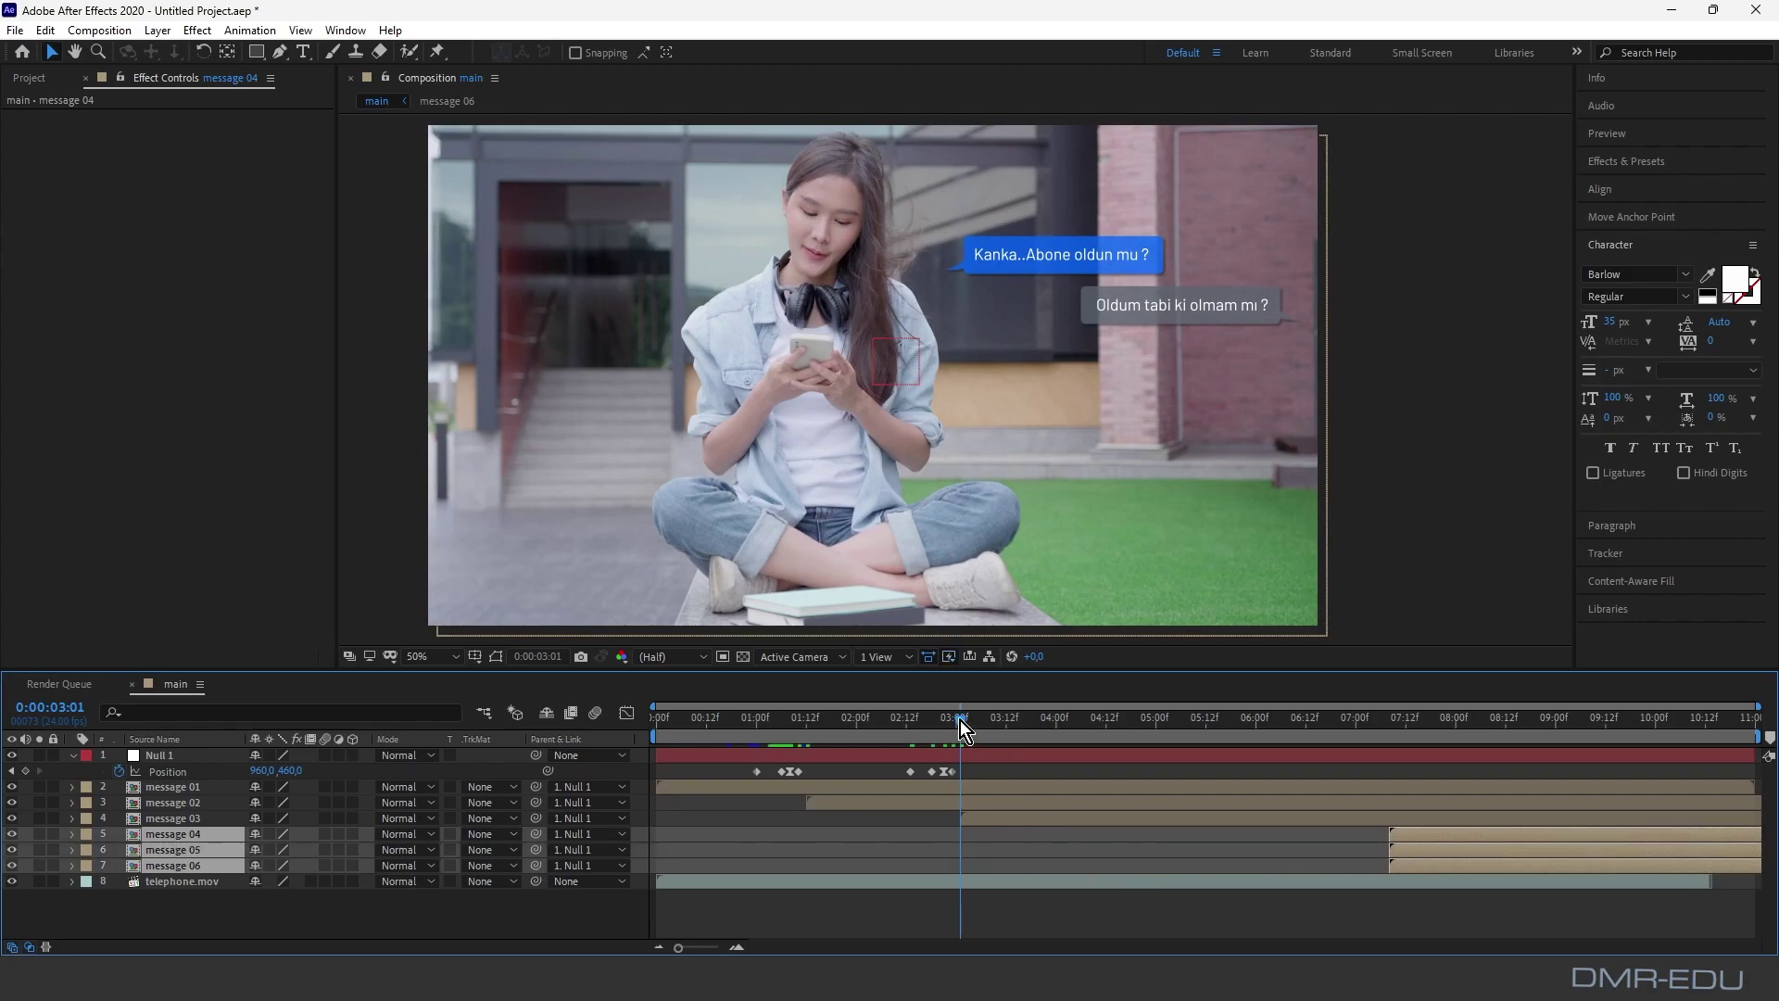
# Step: Add a Null 1 position keyframe holding the current value at 0:00:04:04 and one with Y 420 at 0:00:04:10
pyautogui.moveTo(960, 720); pyautogui.dragTo(1071, 719)
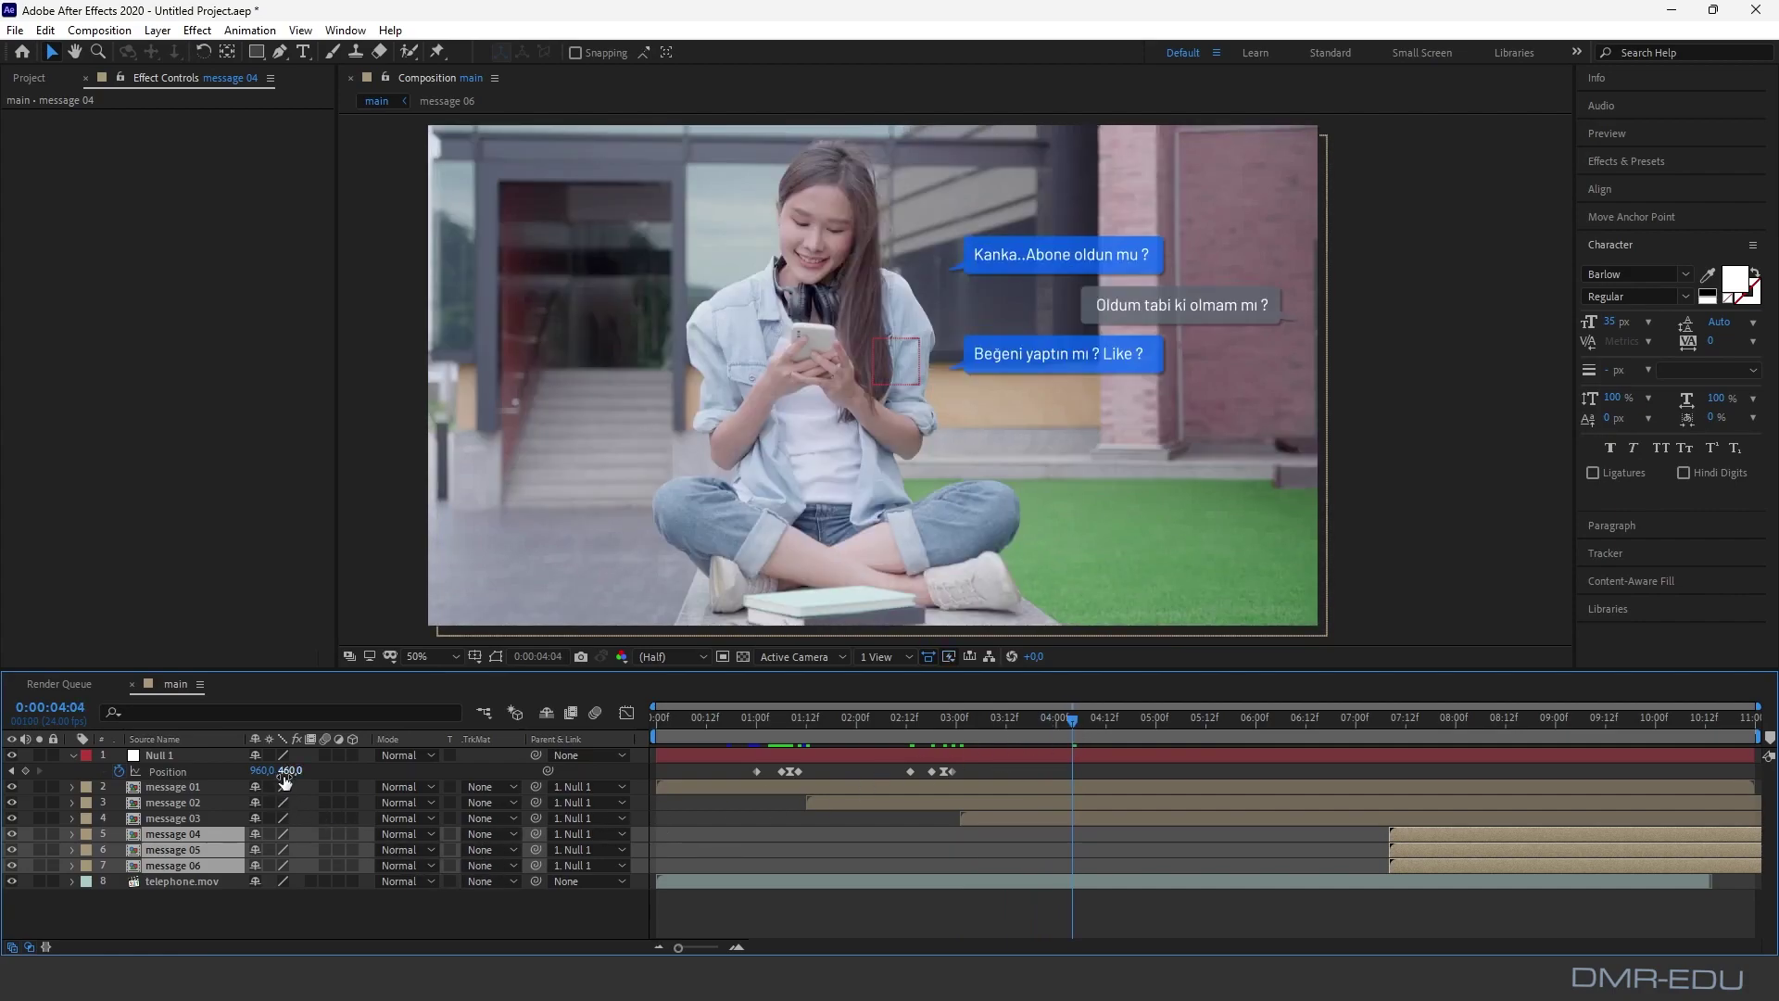
pyautogui.click(30, 775)
pyautogui.moveTo(1075, 723); pyautogui.dragTo(1099, 723)
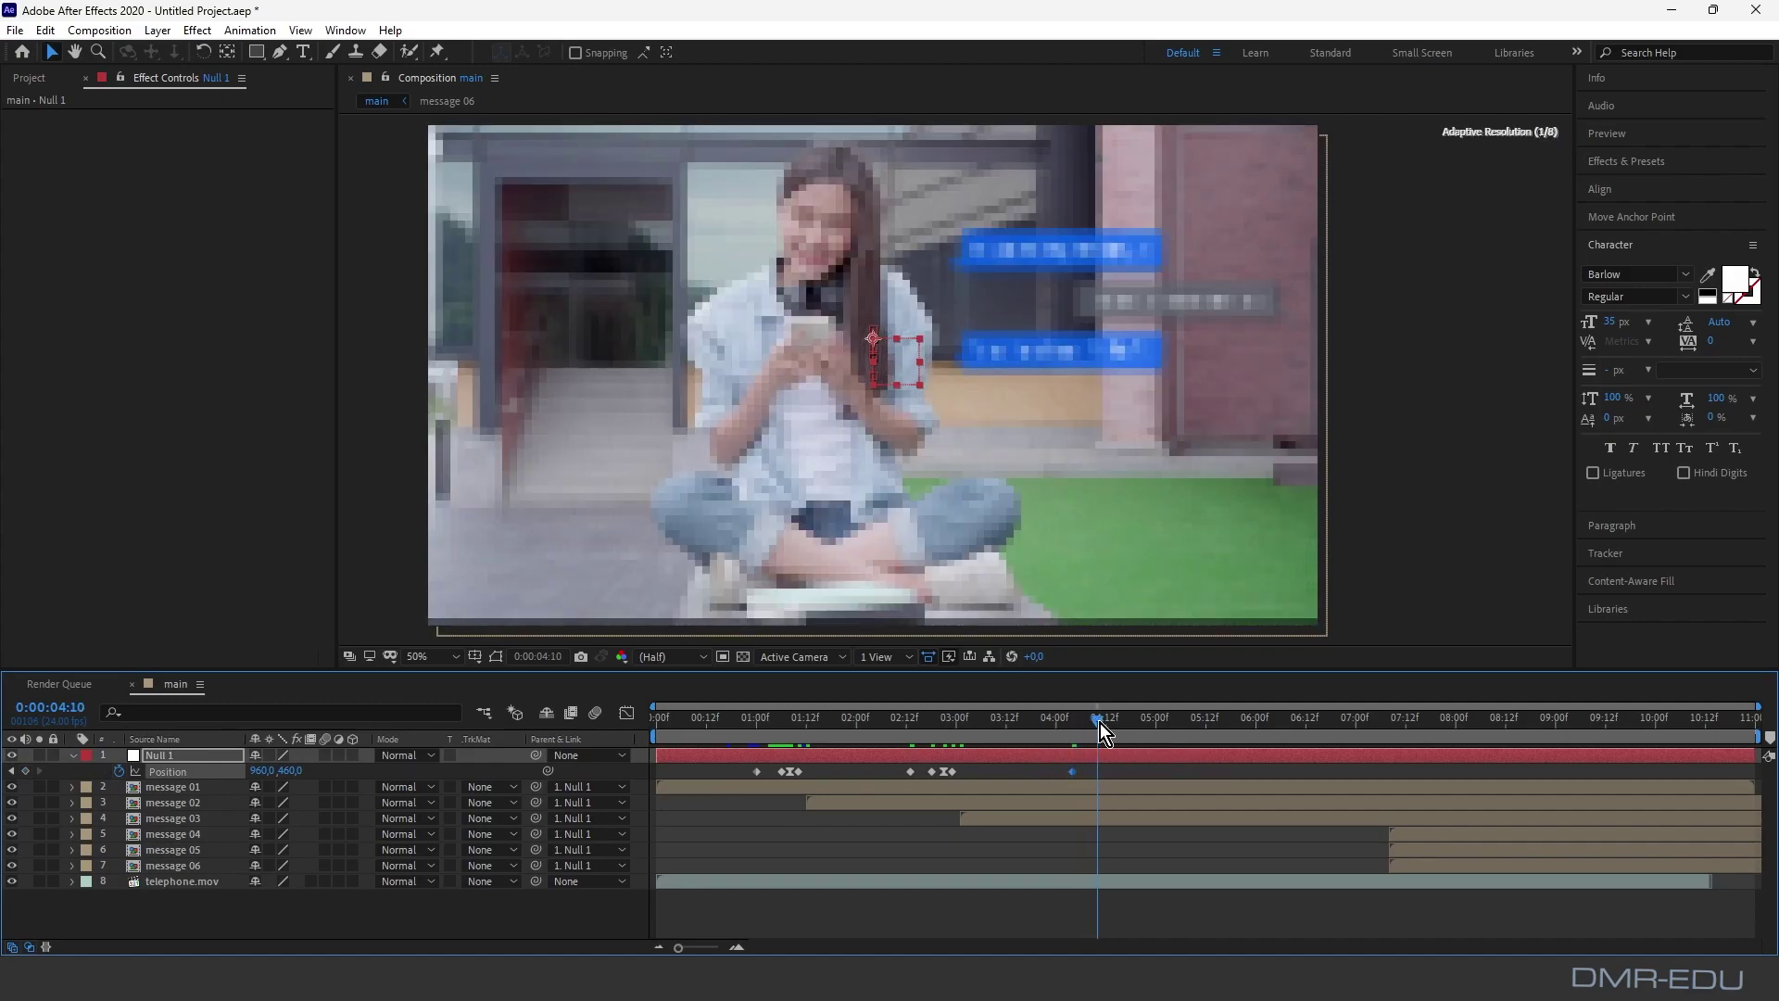
pyautogui.click(289, 771)
pyautogui.write('420')
pyautogui.press('Return')
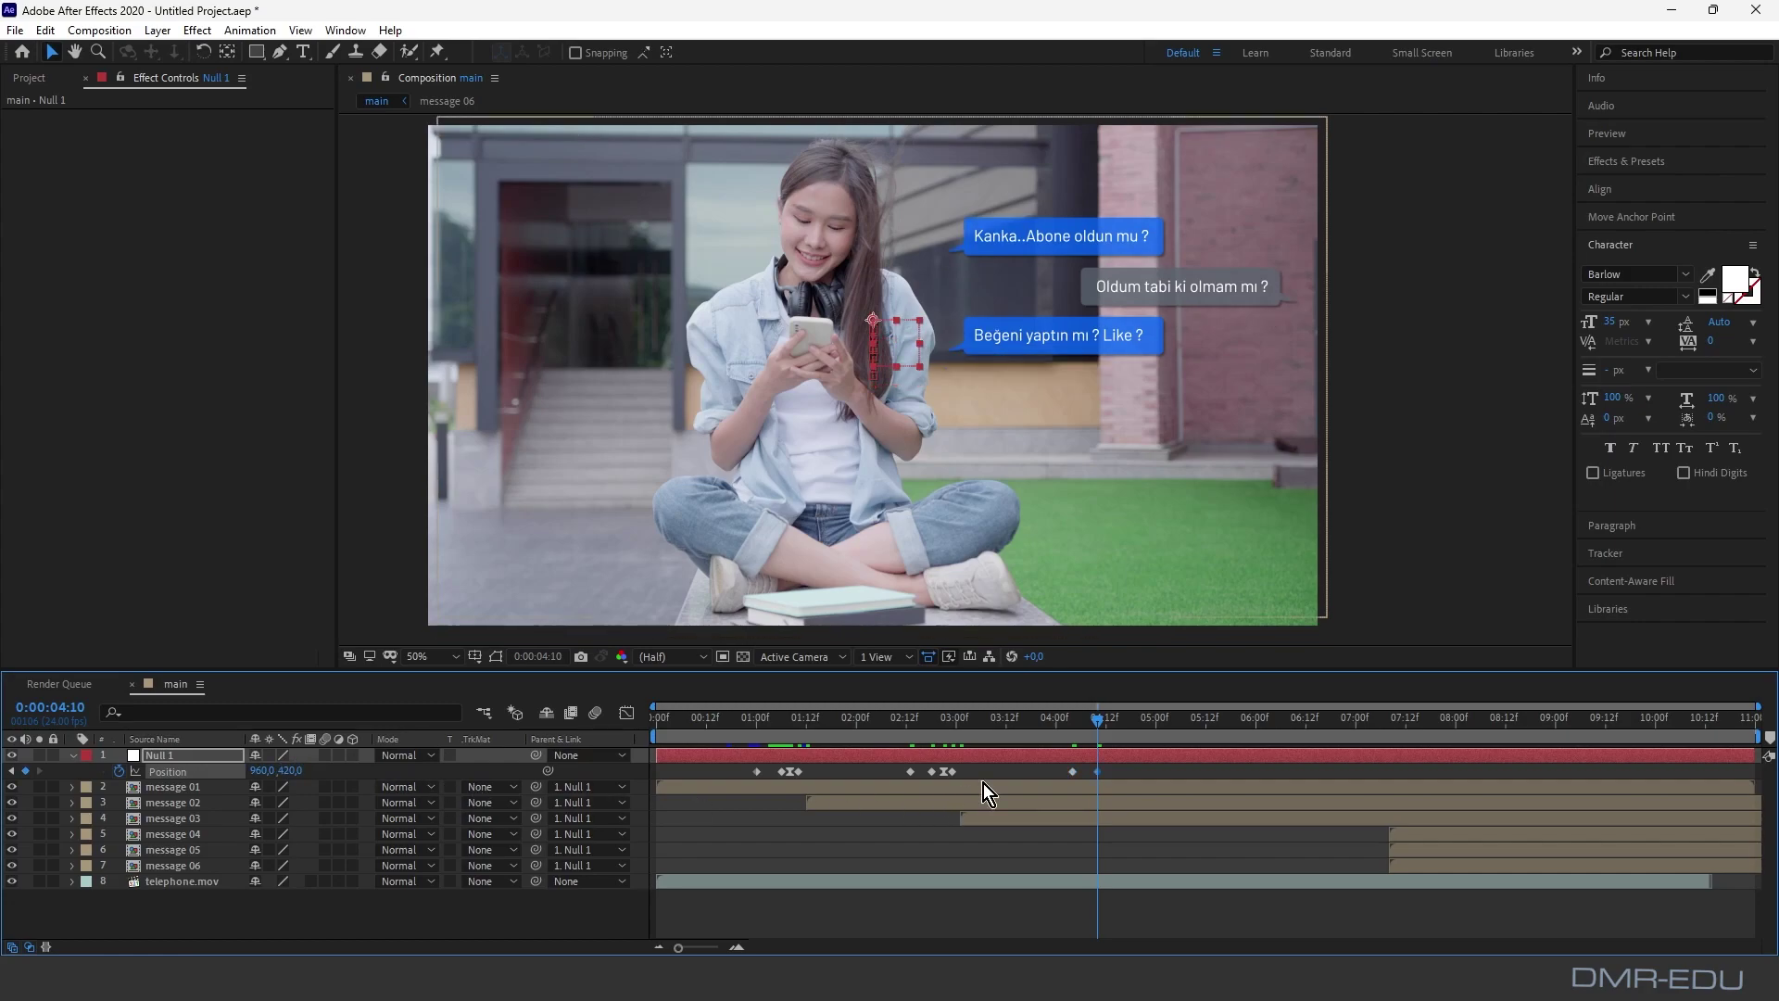
# Step: Add Null 1 position keyframes with a Y value of 400 at 0:00:04:12 and 420 at 0:00:04:14
pyautogui.moveTo(1096, 720); pyautogui.dragTo(1104, 720)
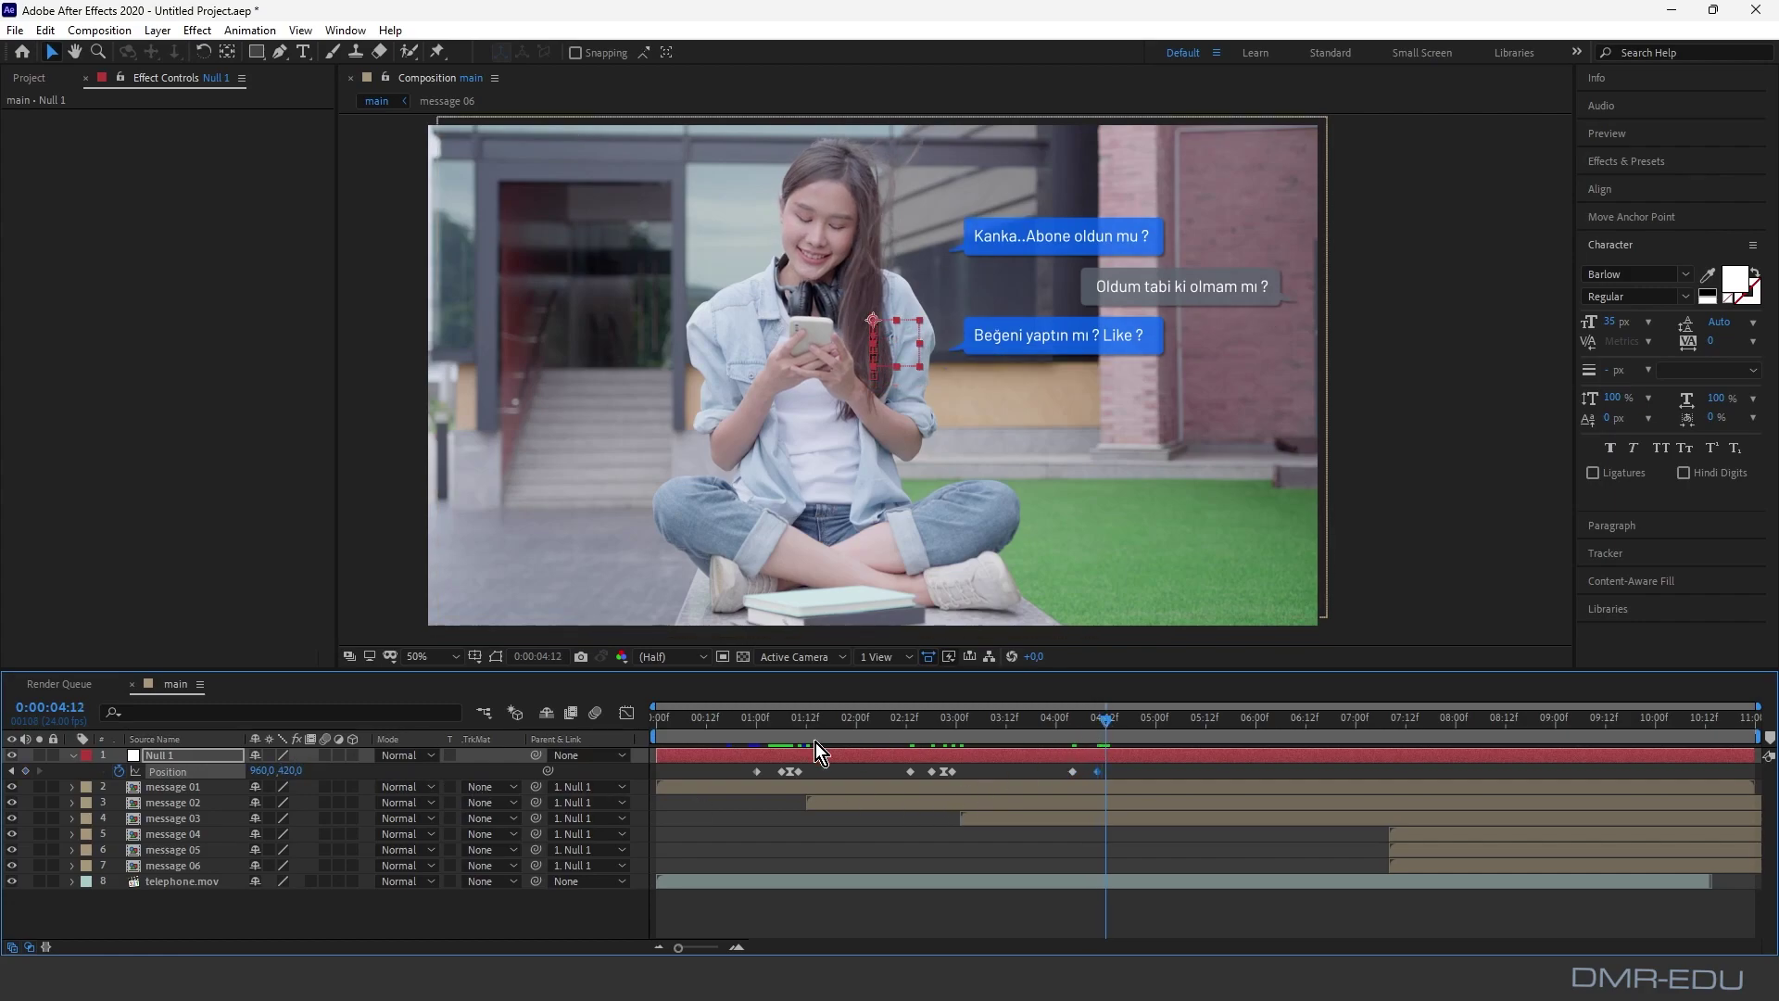
pyautogui.click(288, 770)
pyautogui.write('400')
pyautogui.press('Return')
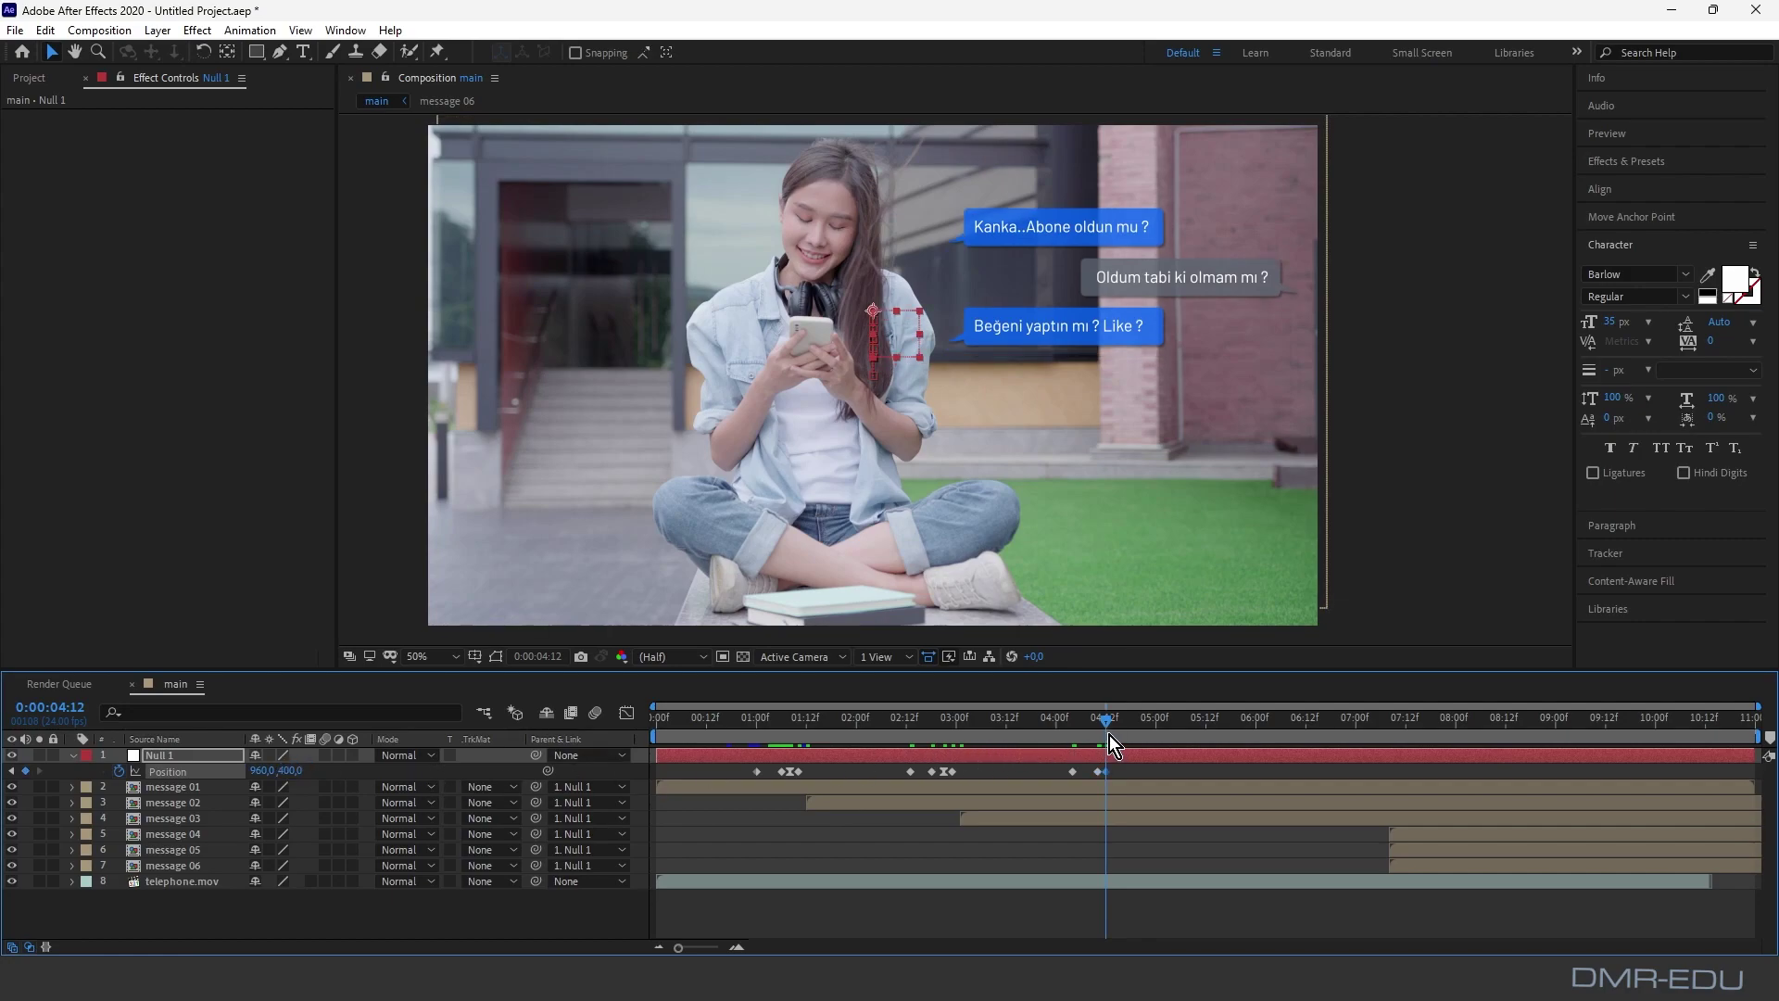
pyautogui.moveTo(1108, 722); pyautogui.dragTo(1114, 721)
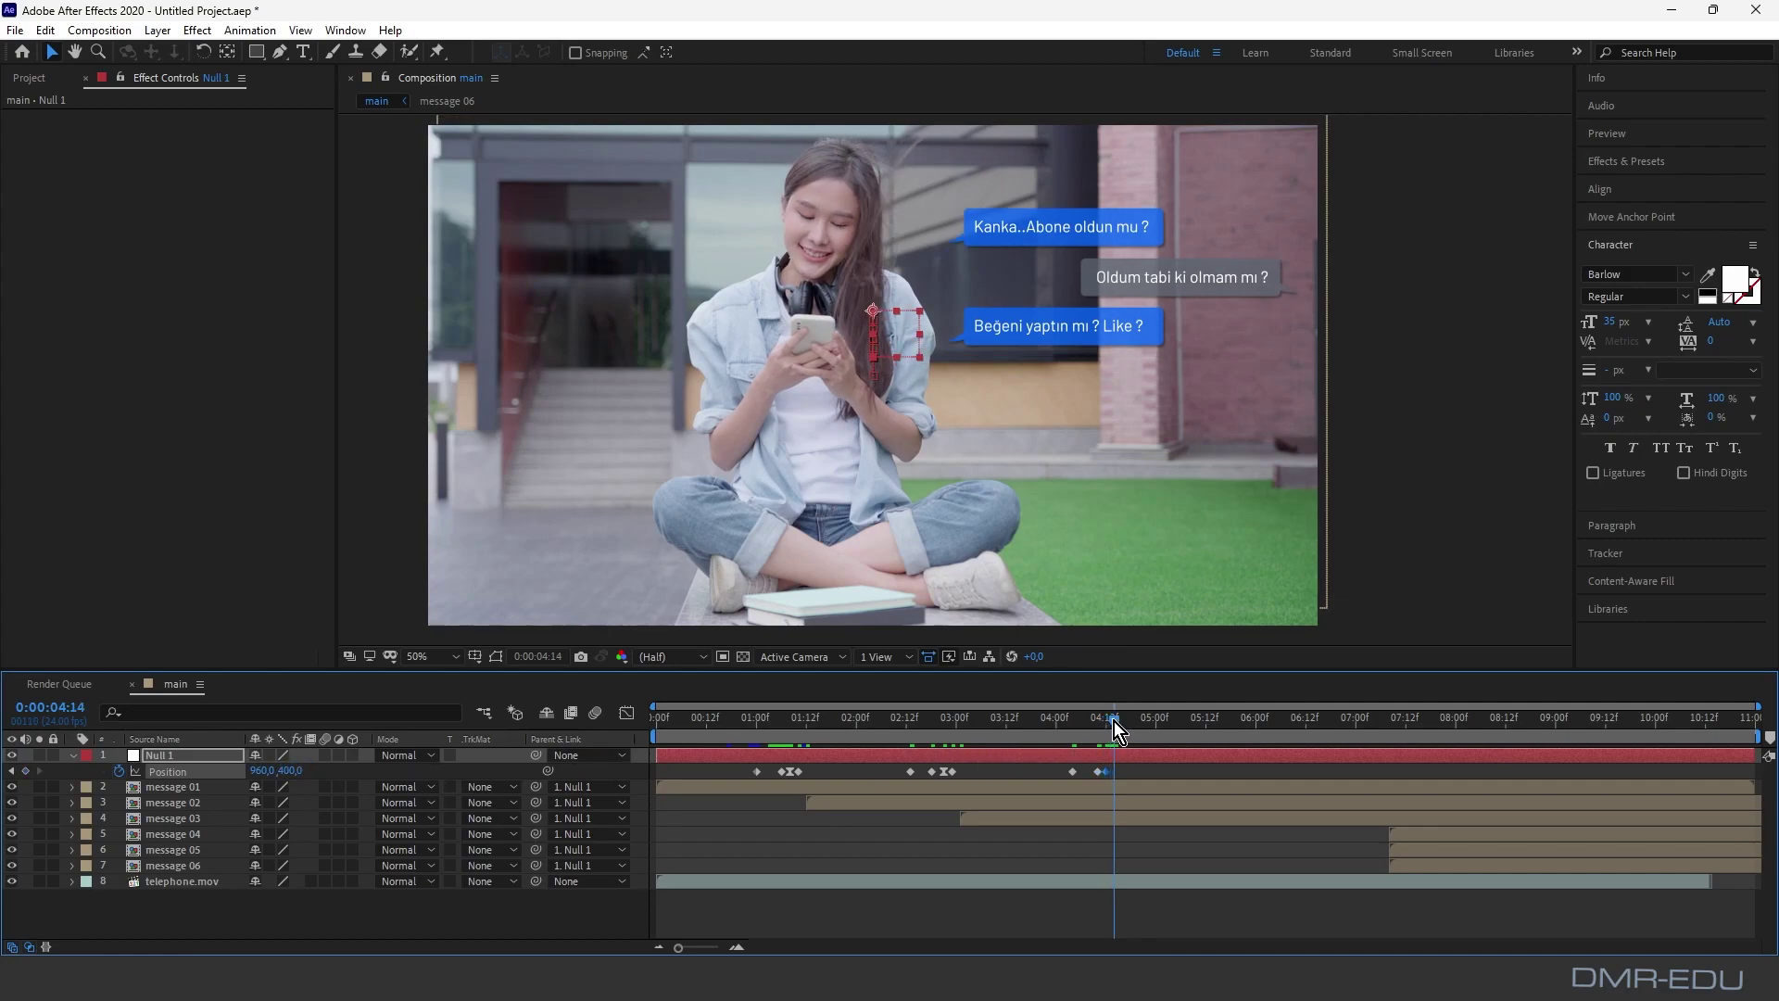
pyautogui.click(291, 771)
pyautogui.write('420')
pyautogui.press('Return')
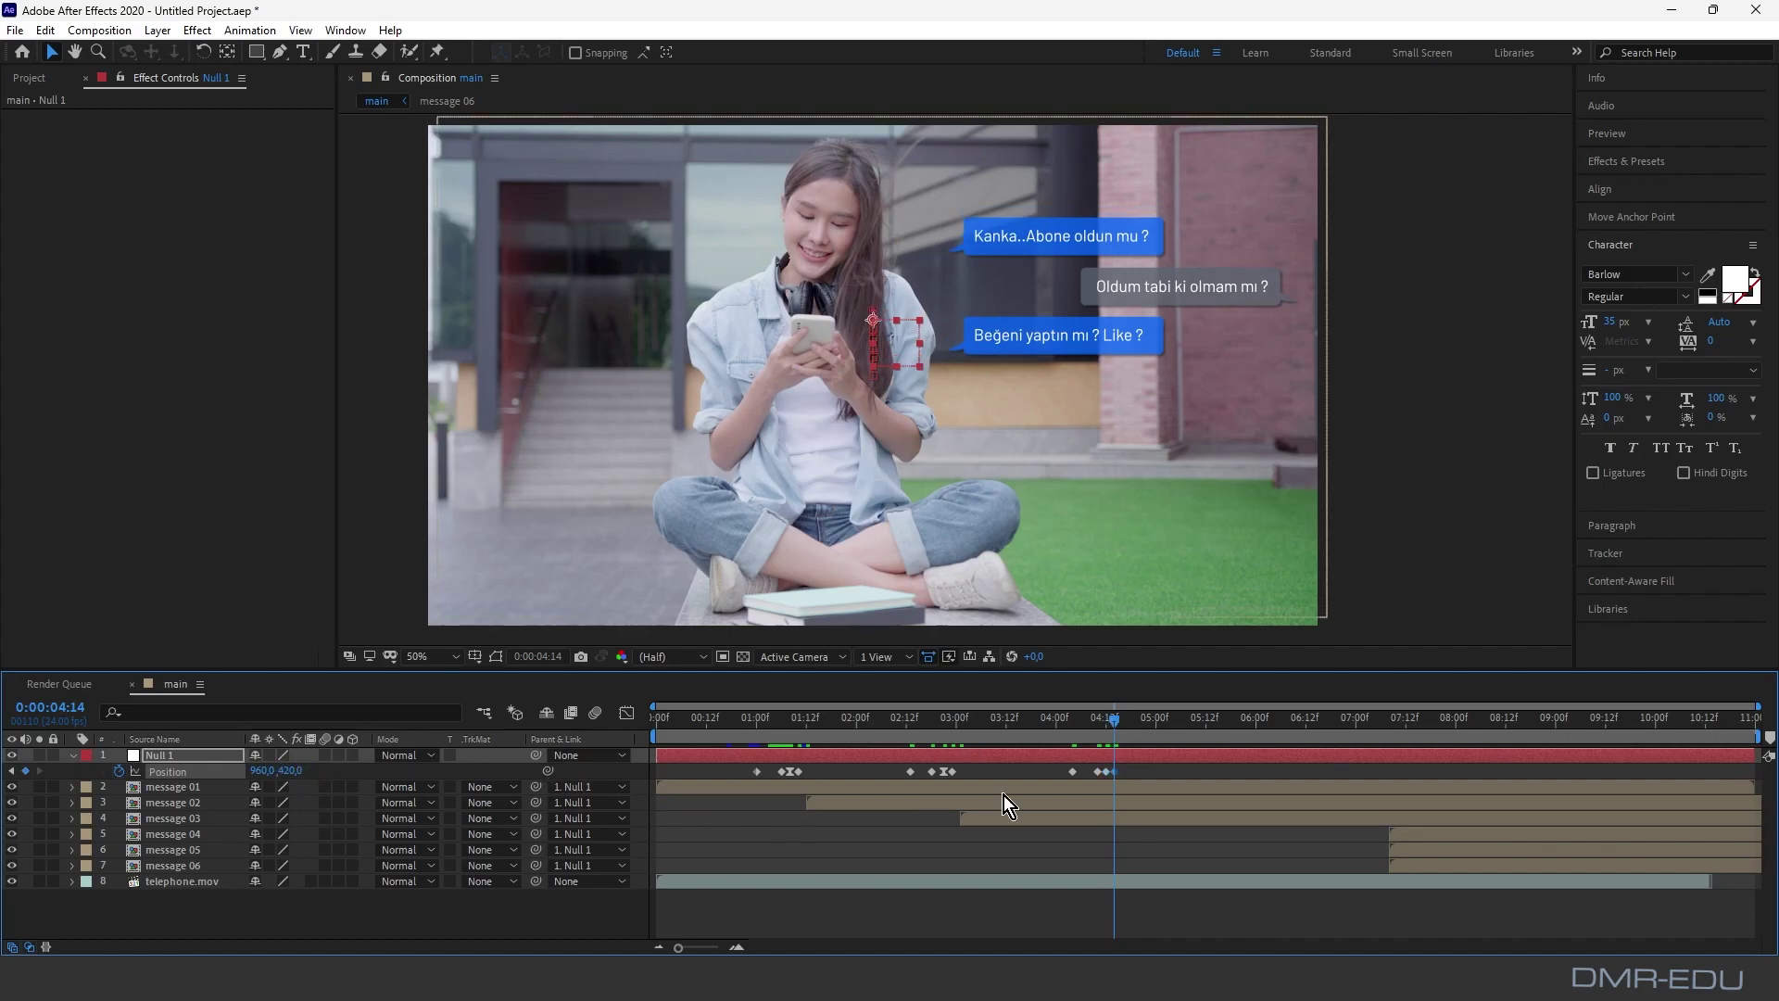
# Step: Apply Easy Ease to Null 1's position keyframe at 0:00:04:12
pyautogui.rightClick(1105, 776)
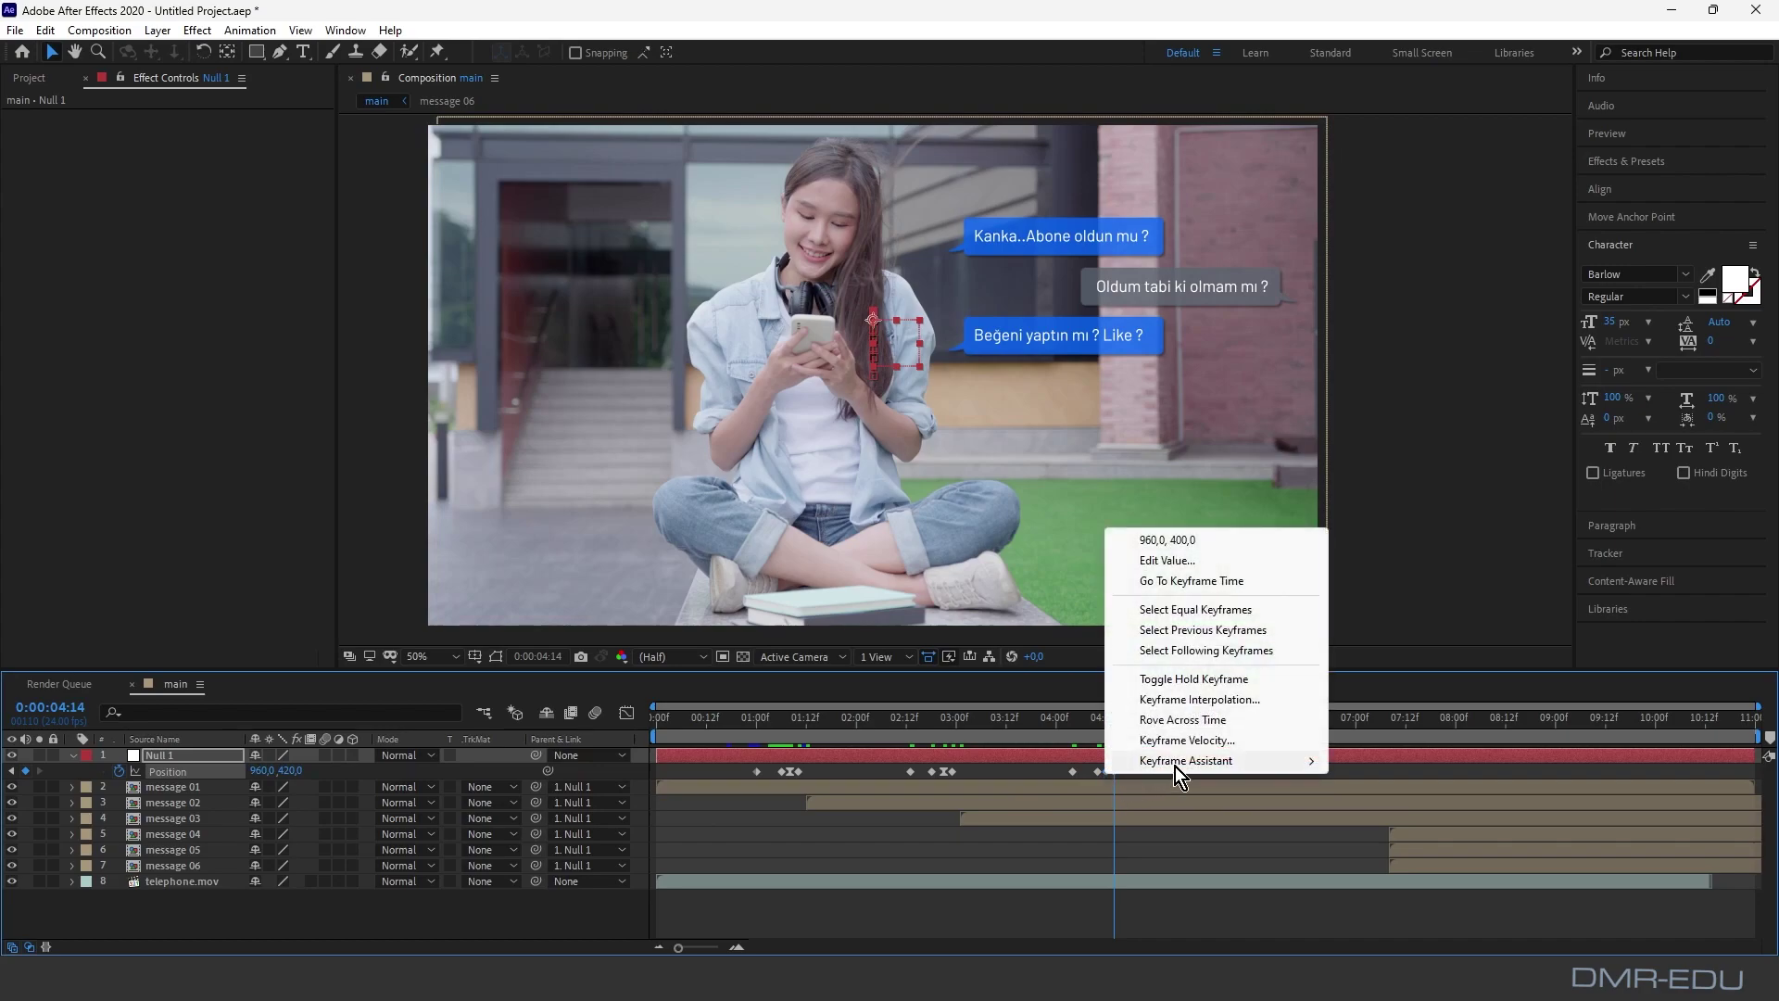
pyautogui.moveTo(1177, 761)
pyautogui.click(1380, 821)
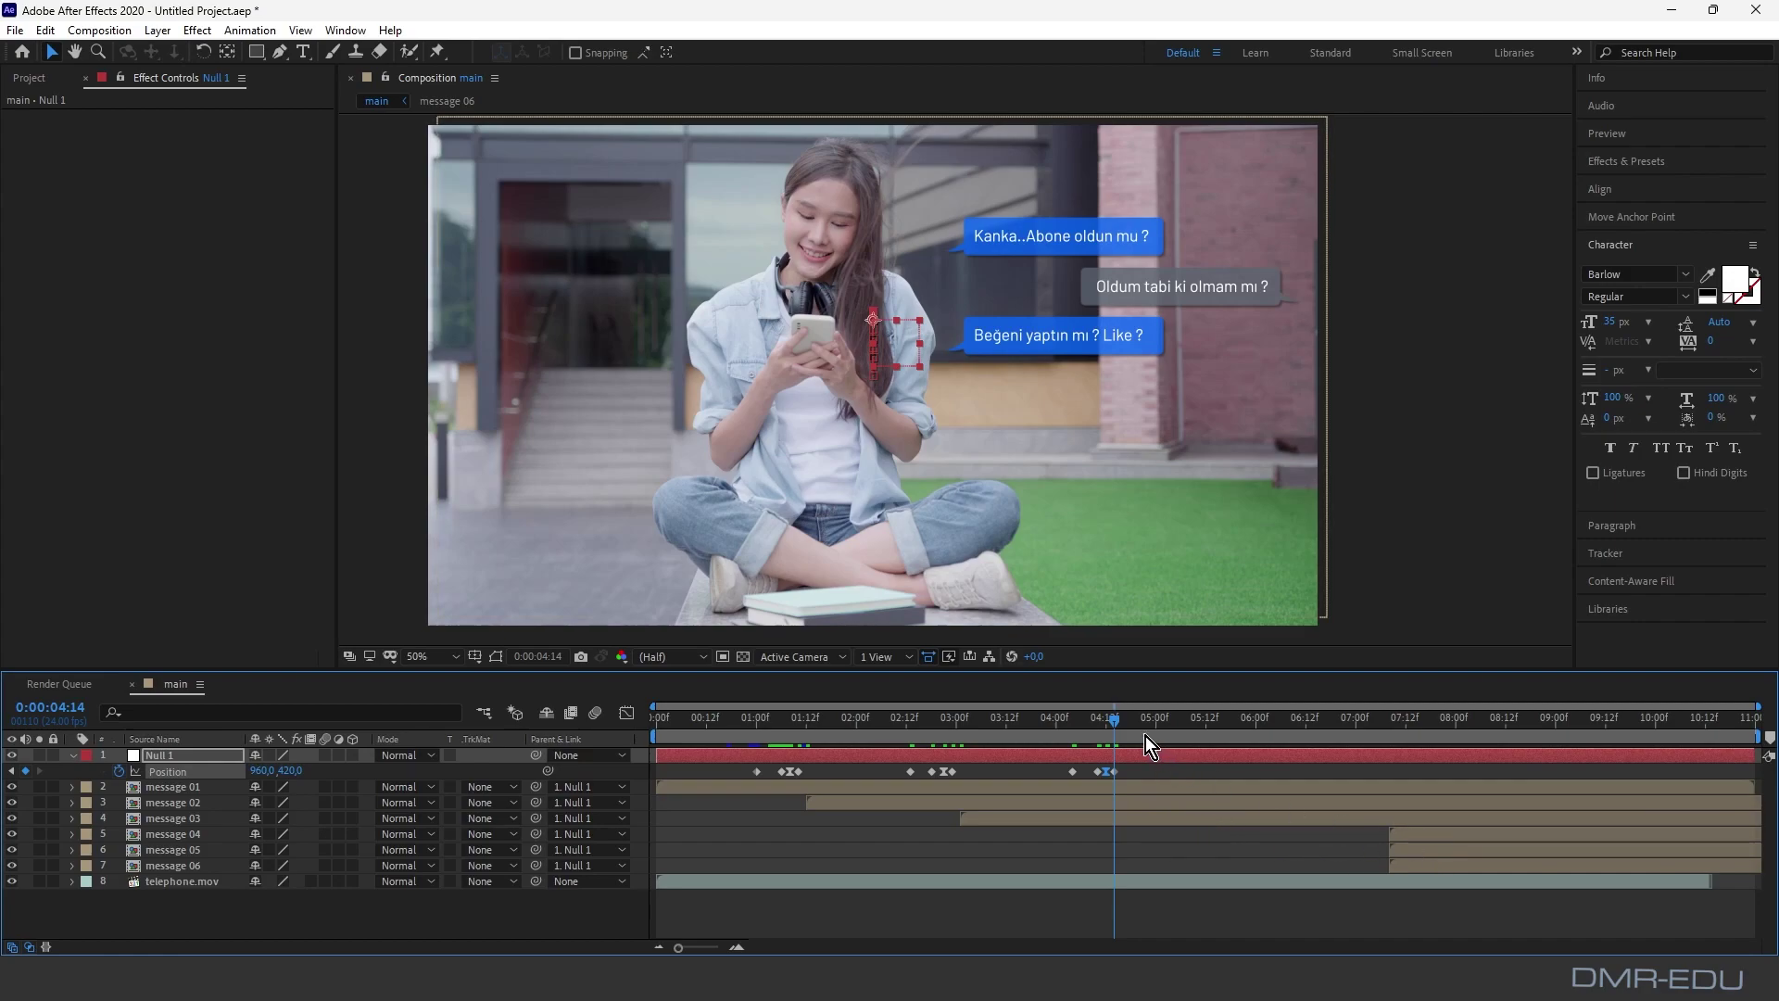
# Step: Move the message 04 layer in the timeline so it starts at 0:00:04:16
pyautogui.moveTo(1114, 717); pyautogui.dragTo(1123, 717)
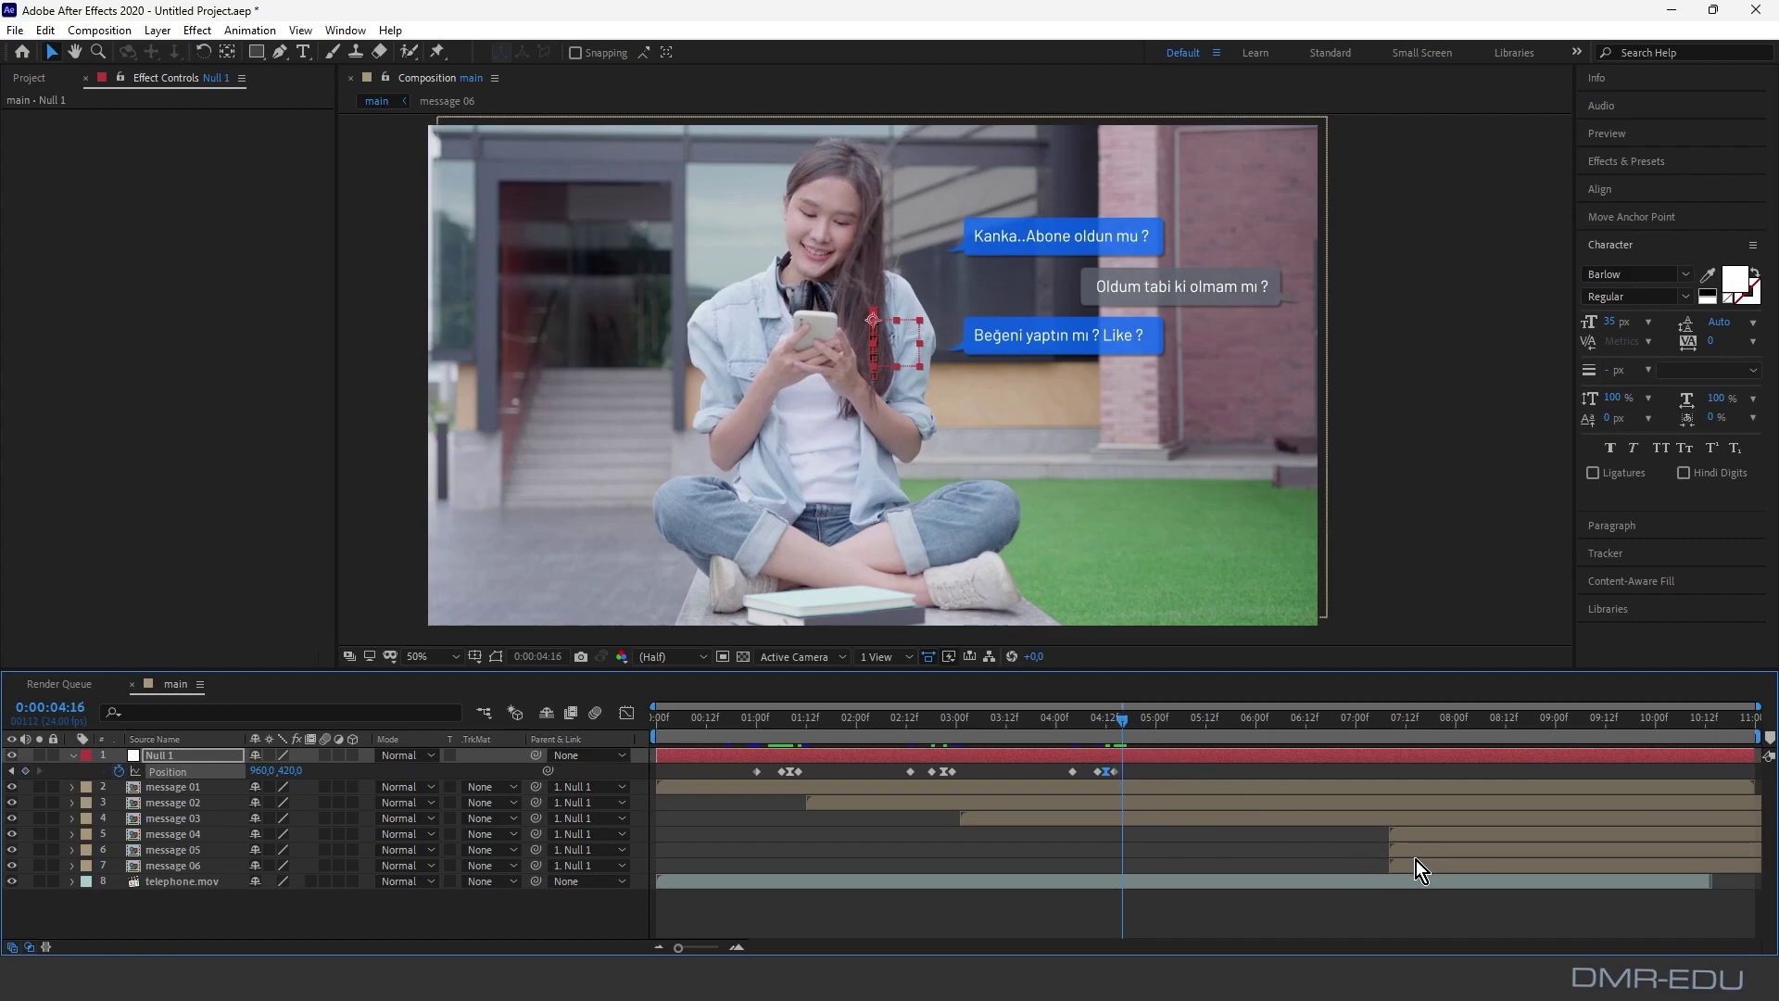
pyautogui.moveTo(1449, 833); pyautogui.dragTo(1202, 834)
# Step: Add a Null 1 position keyframe holding the current value at 0:00:05:22 and one with Y 380 at 0:00:06:03
pyautogui.moveTo(1124, 717); pyautogui.dragTo(1252, 719)
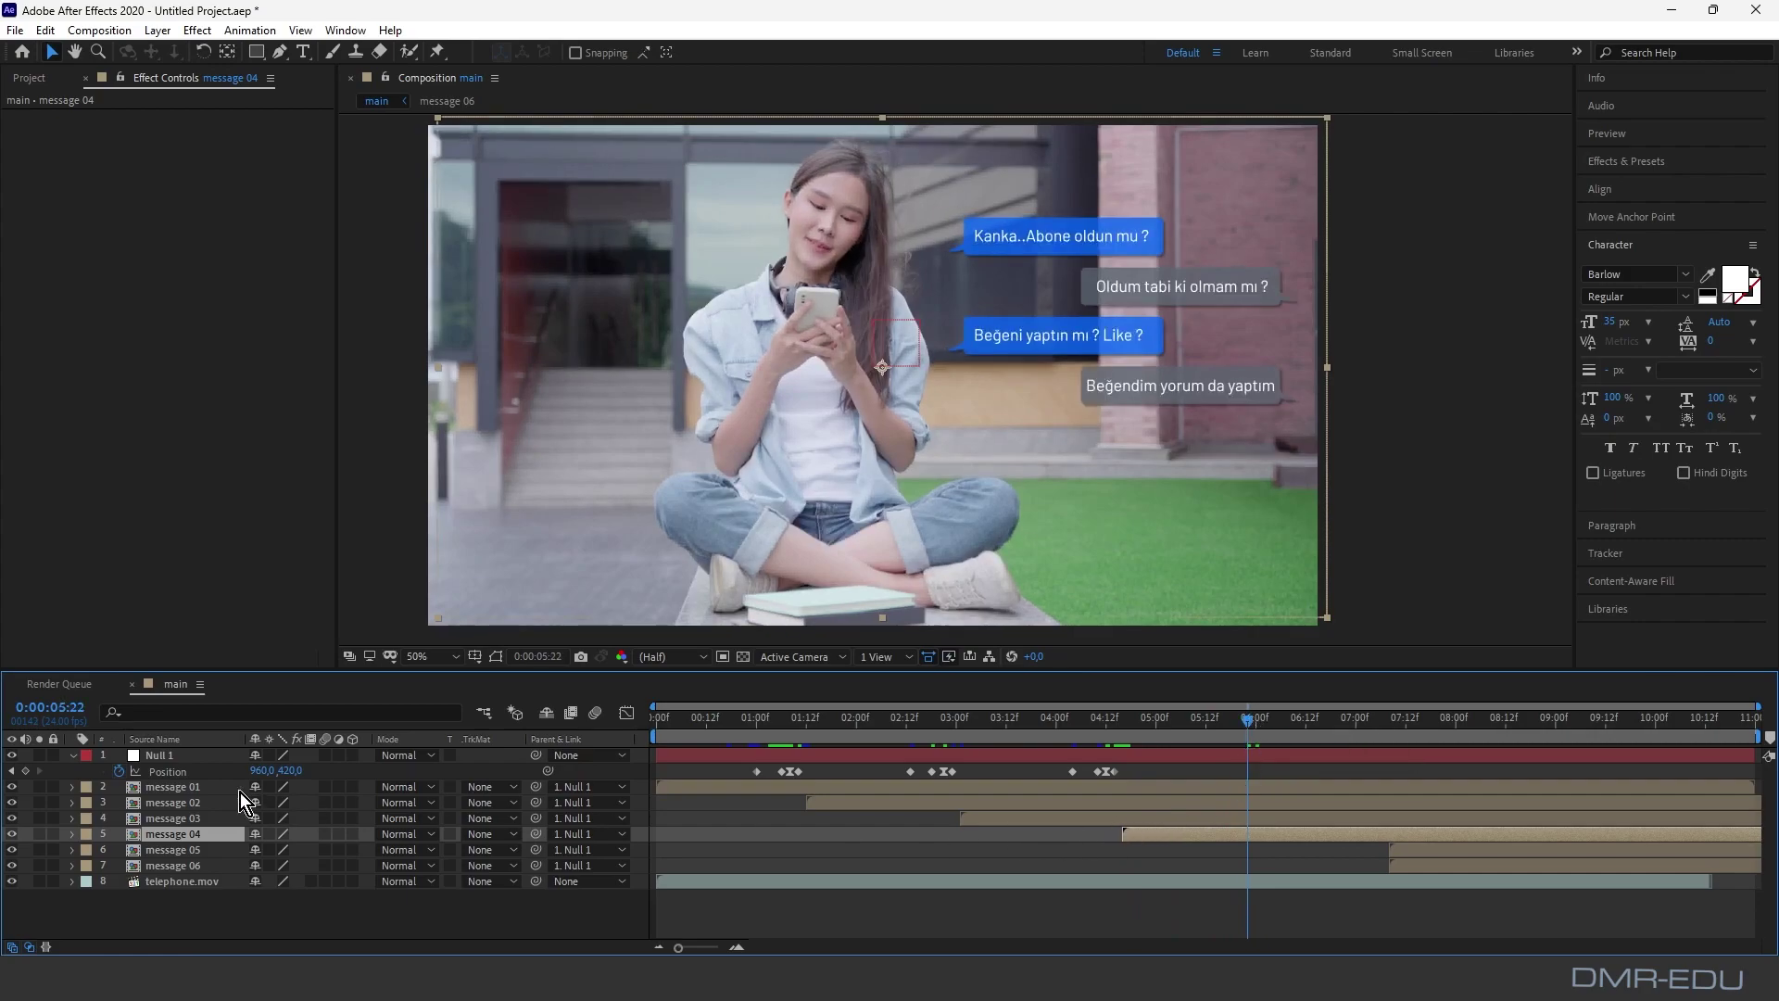
pyautogui.click(27, 771)
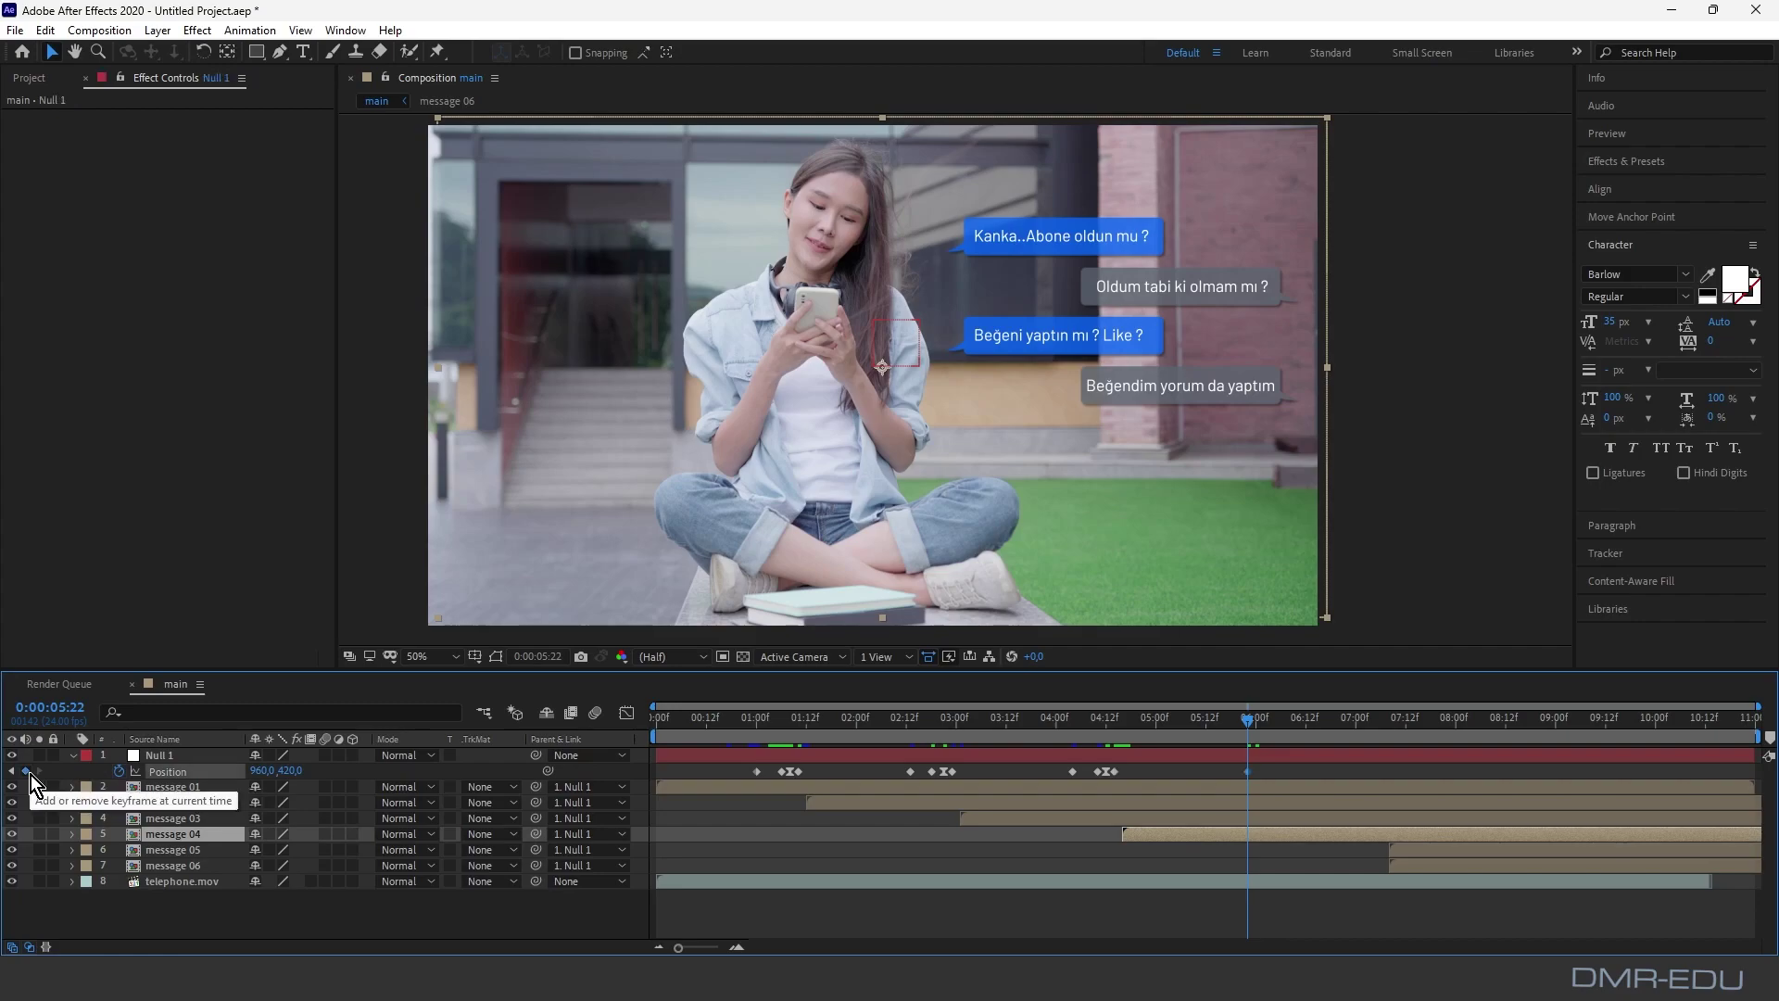
pyautogui.moveTo(1250, 721); pyautogui.dragTo(1273, 720)
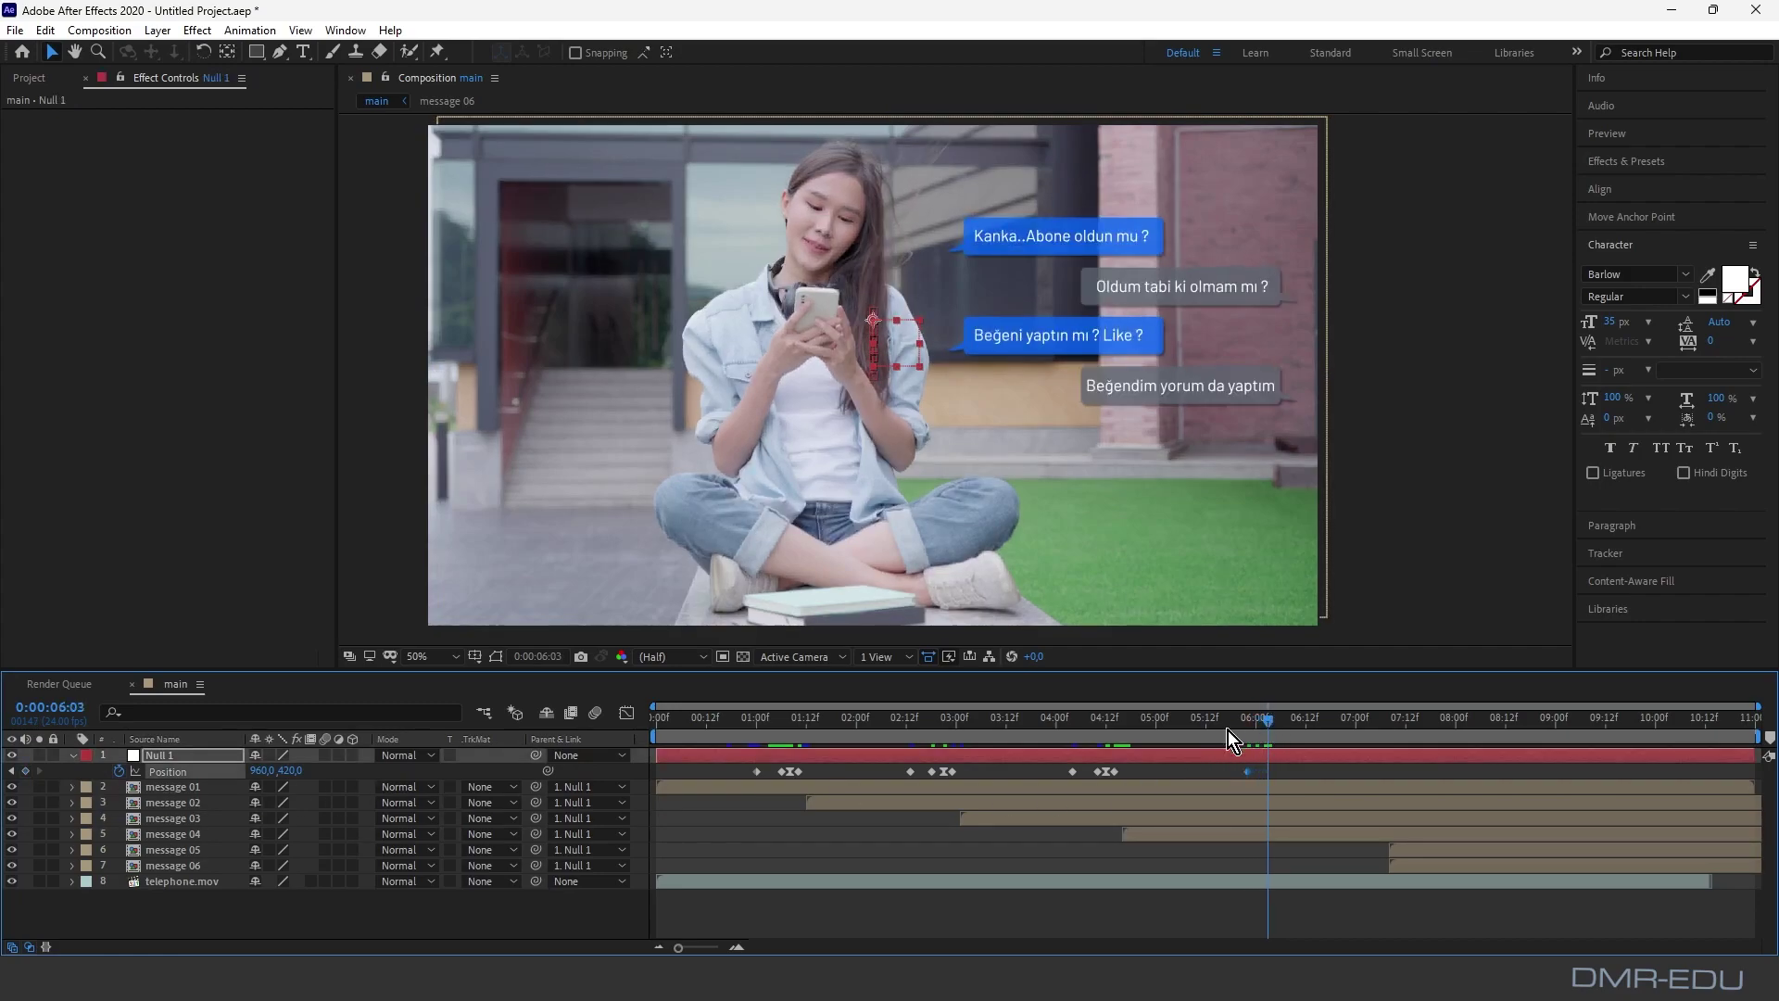
pyautogui.click(289, 770)
pyautogui.write('380')
pyautogui.press('Return')
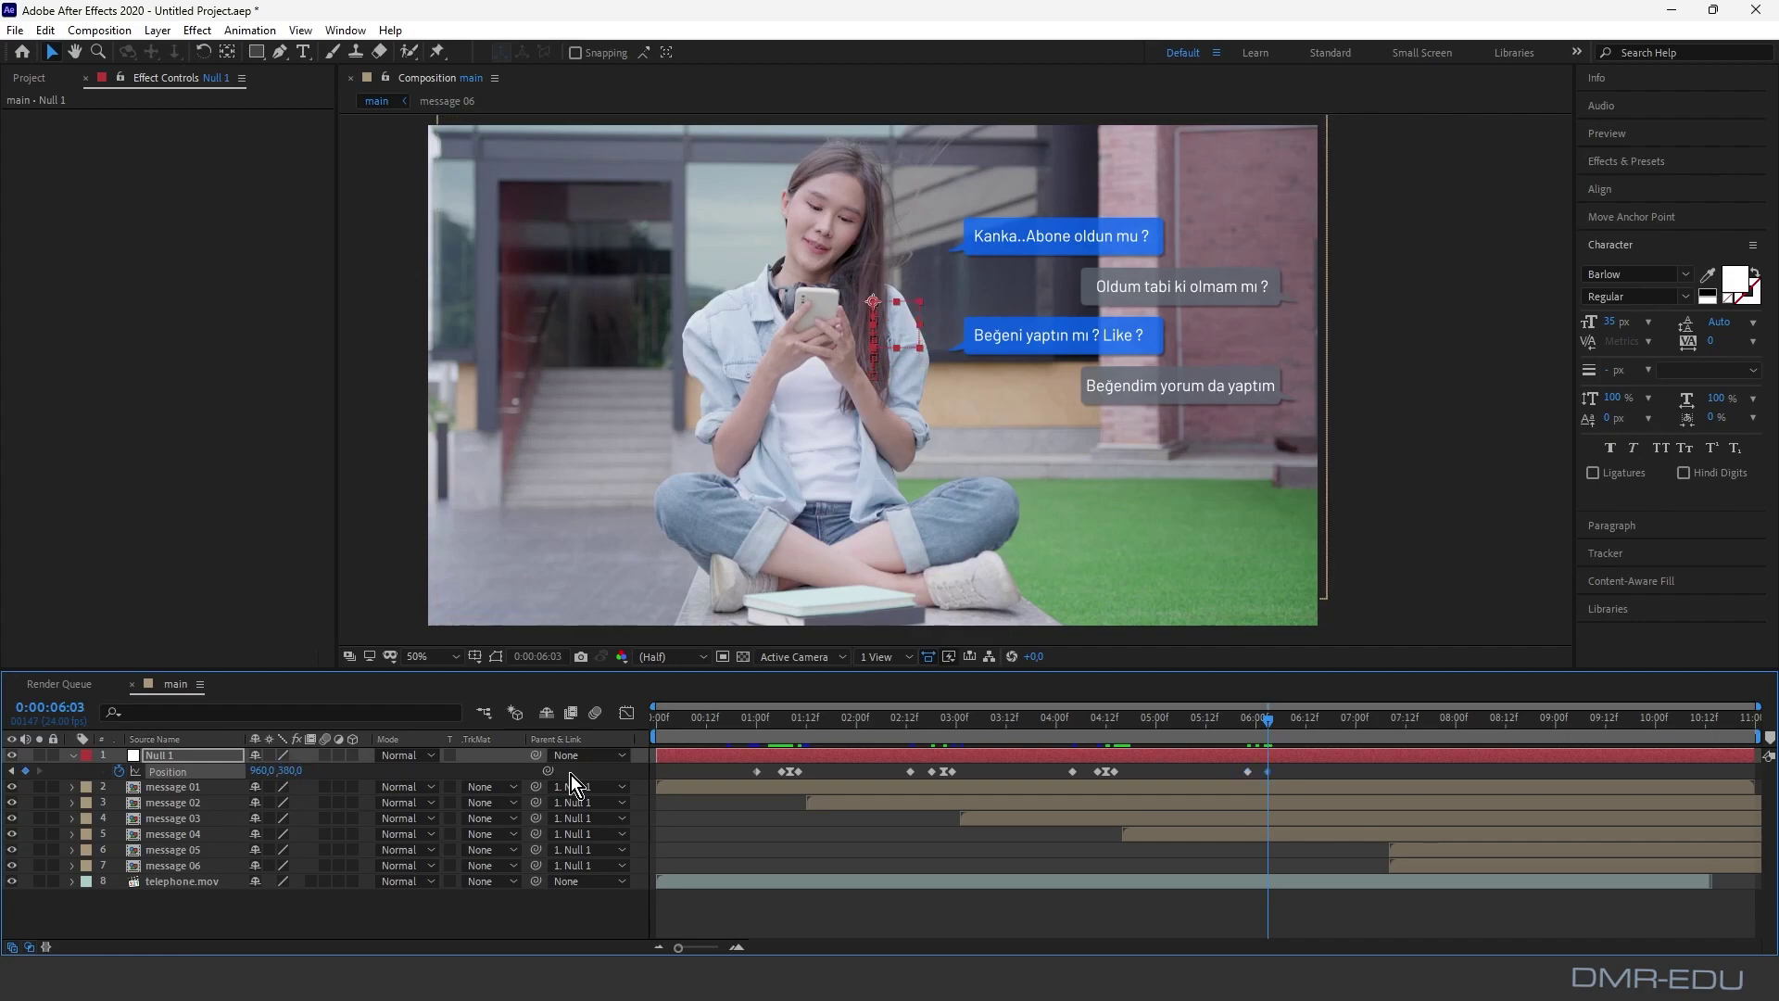
# Step: Add Null 1 position keyframes with a Y value of 360 at 0:00:06:05 and 380 at 0:00:06:07
pyautogui.moveTo(1270, 721); pyautogui.dragTo(1279, 721)
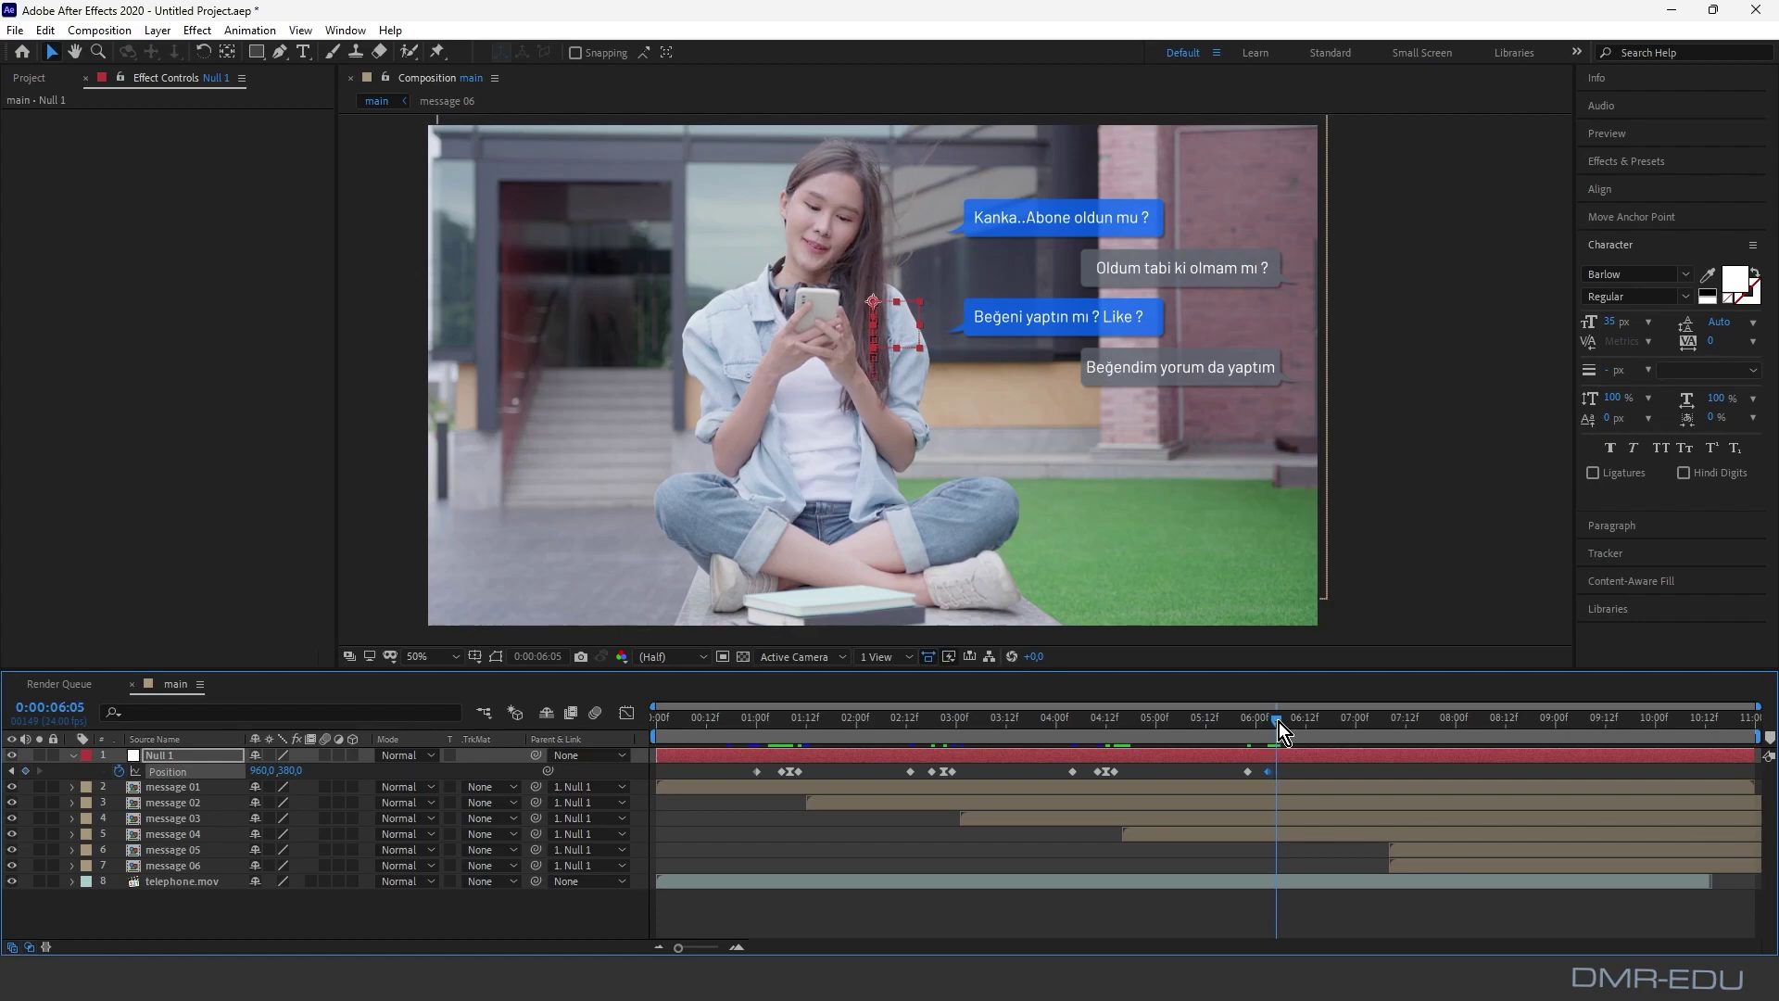
pyautogui.click(290, 770)
pyautogui.write('360')
pyautogui.press('Return')
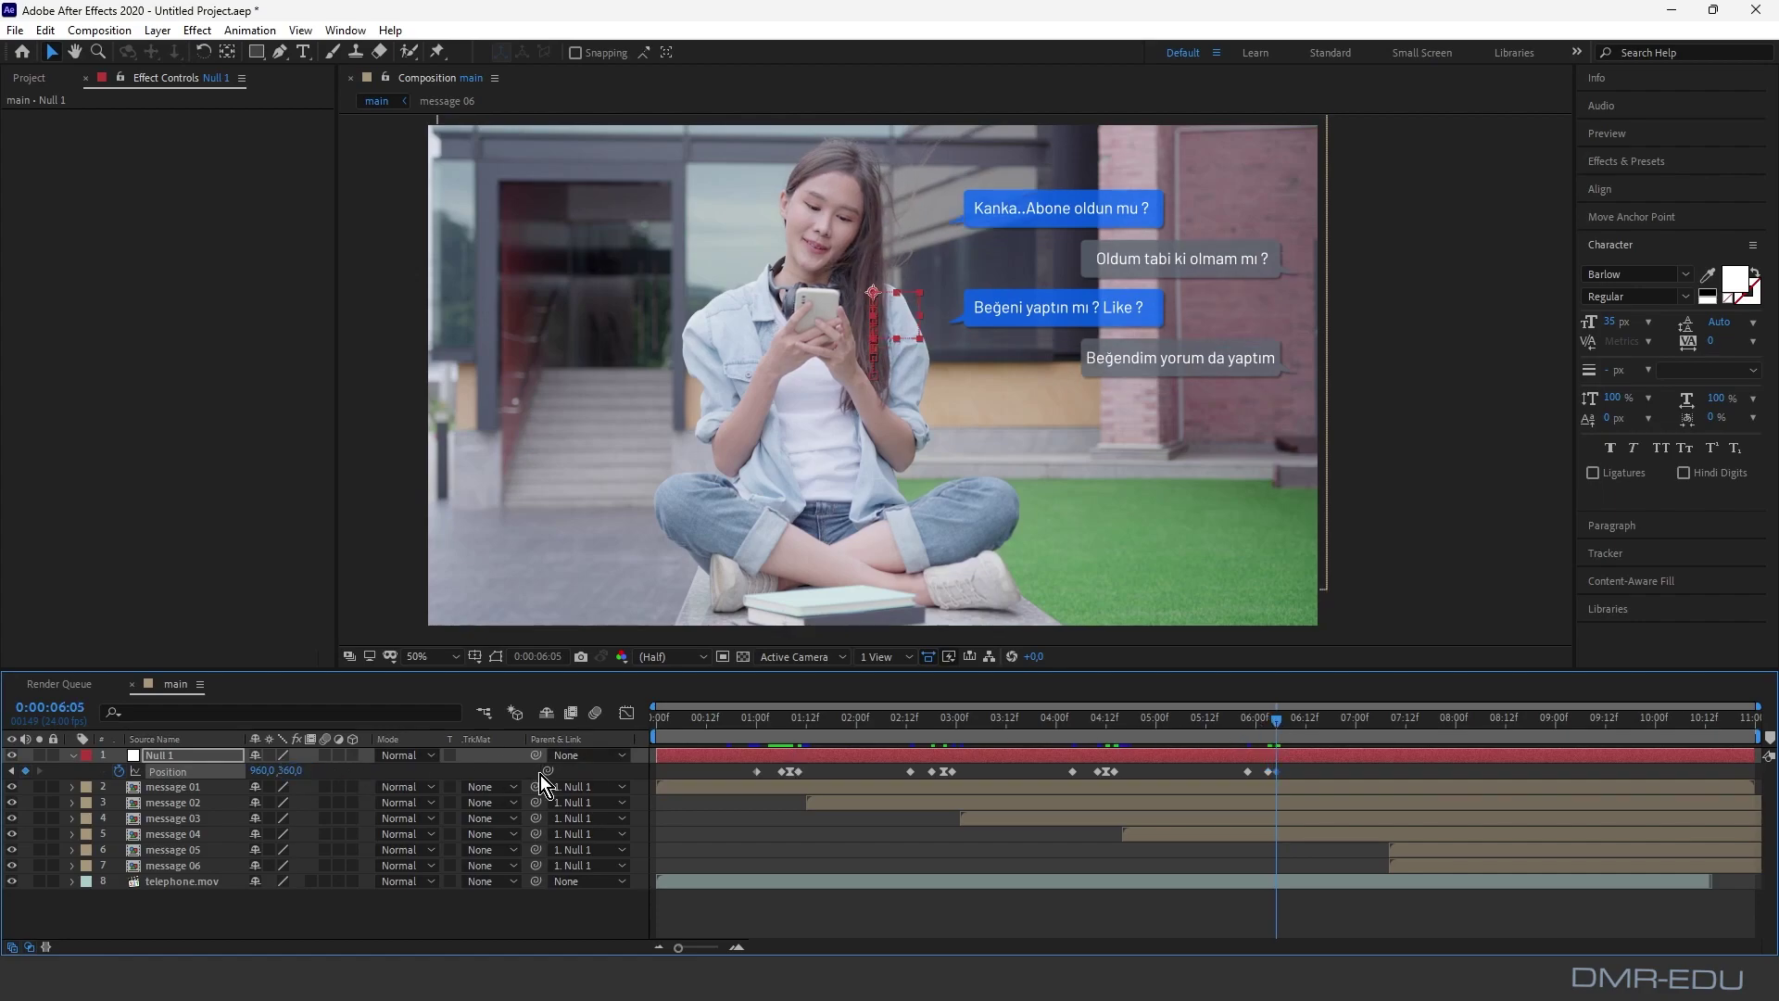
pyautogui.moveTo(1276, 719); pyautogui.dragTo(1285, 719)
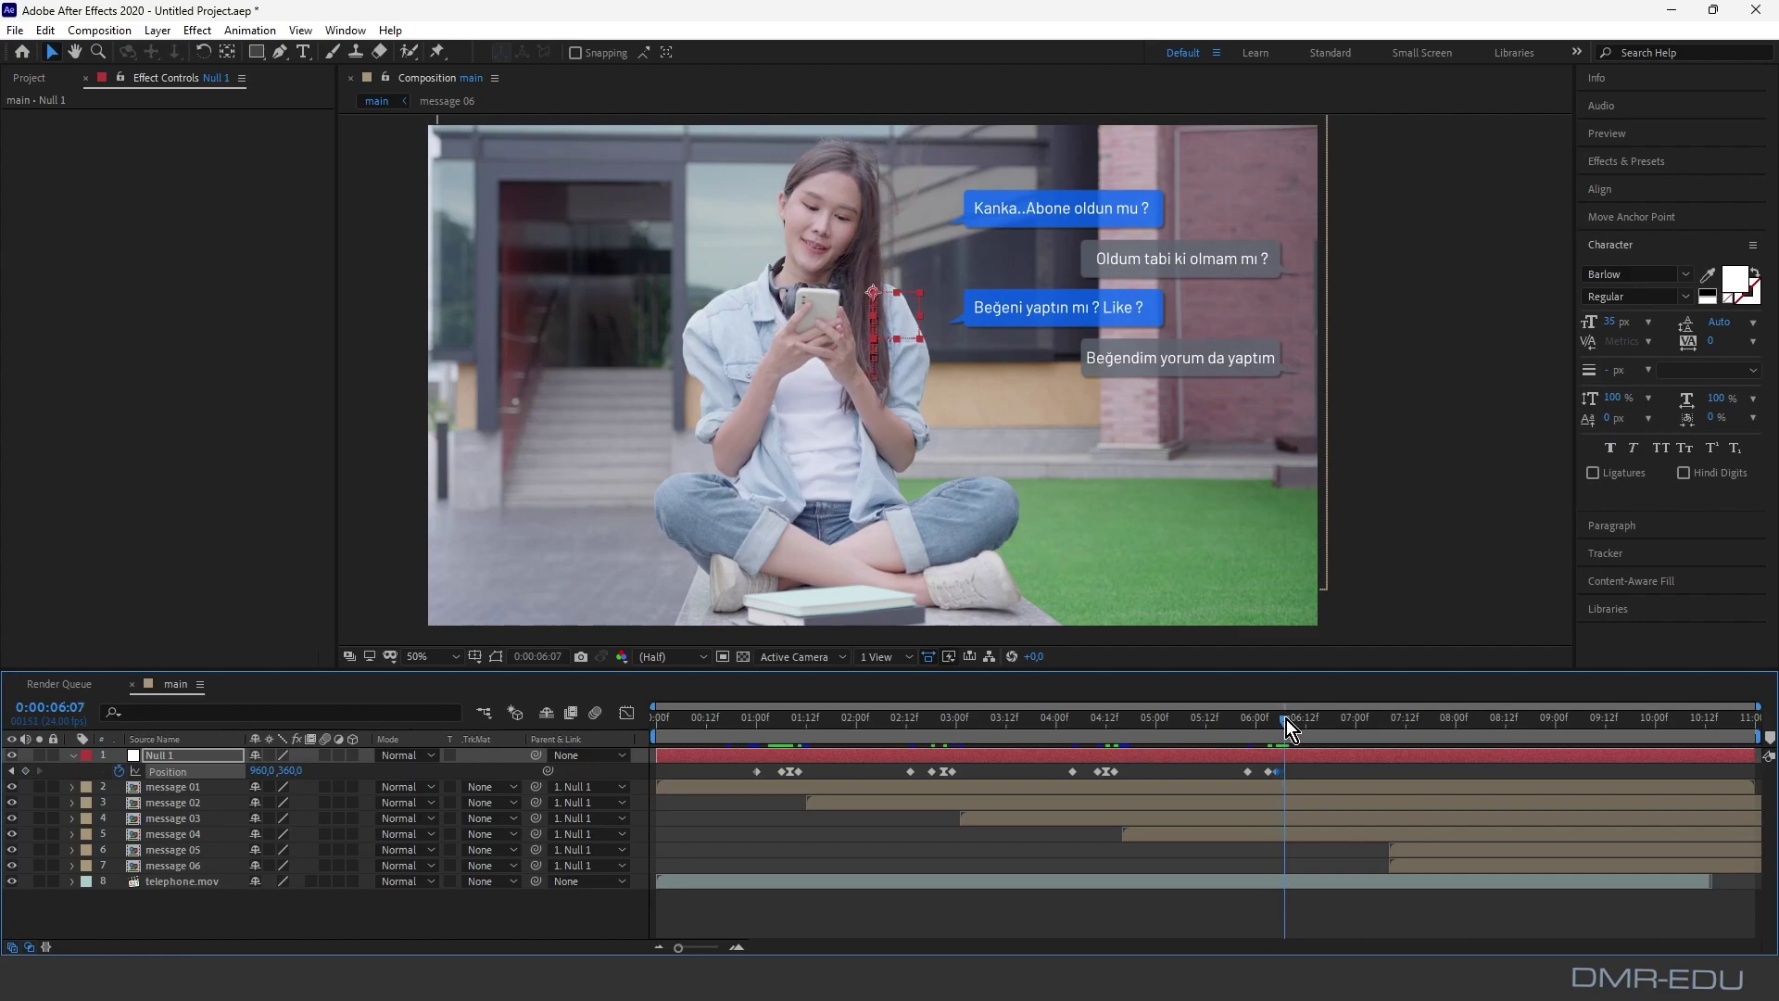
pyautogui.click(290, 771)
pyautogui.write('380')
pyautogui.press('Return')
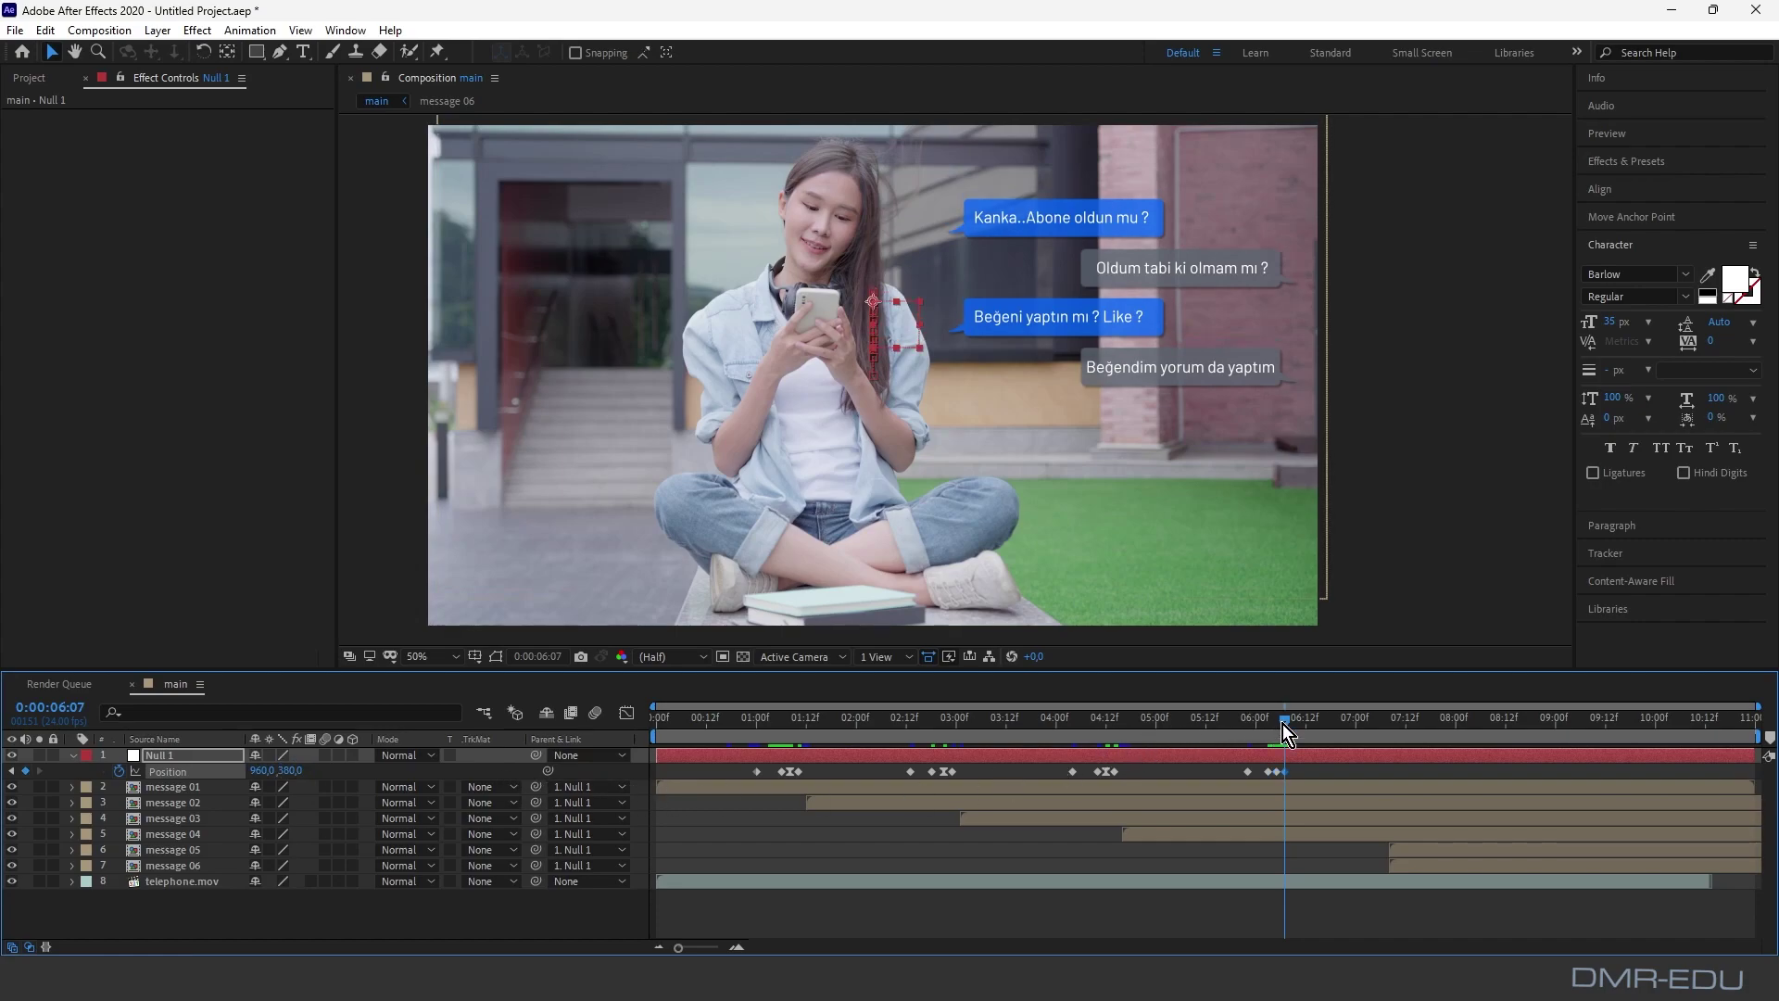
# Step: Apply Easy Ease to Null 1's position keyframe at 0:00:06:05
pyautogui.rightClick(1278, 774)
pyautogui.moveTo(1365, 760)
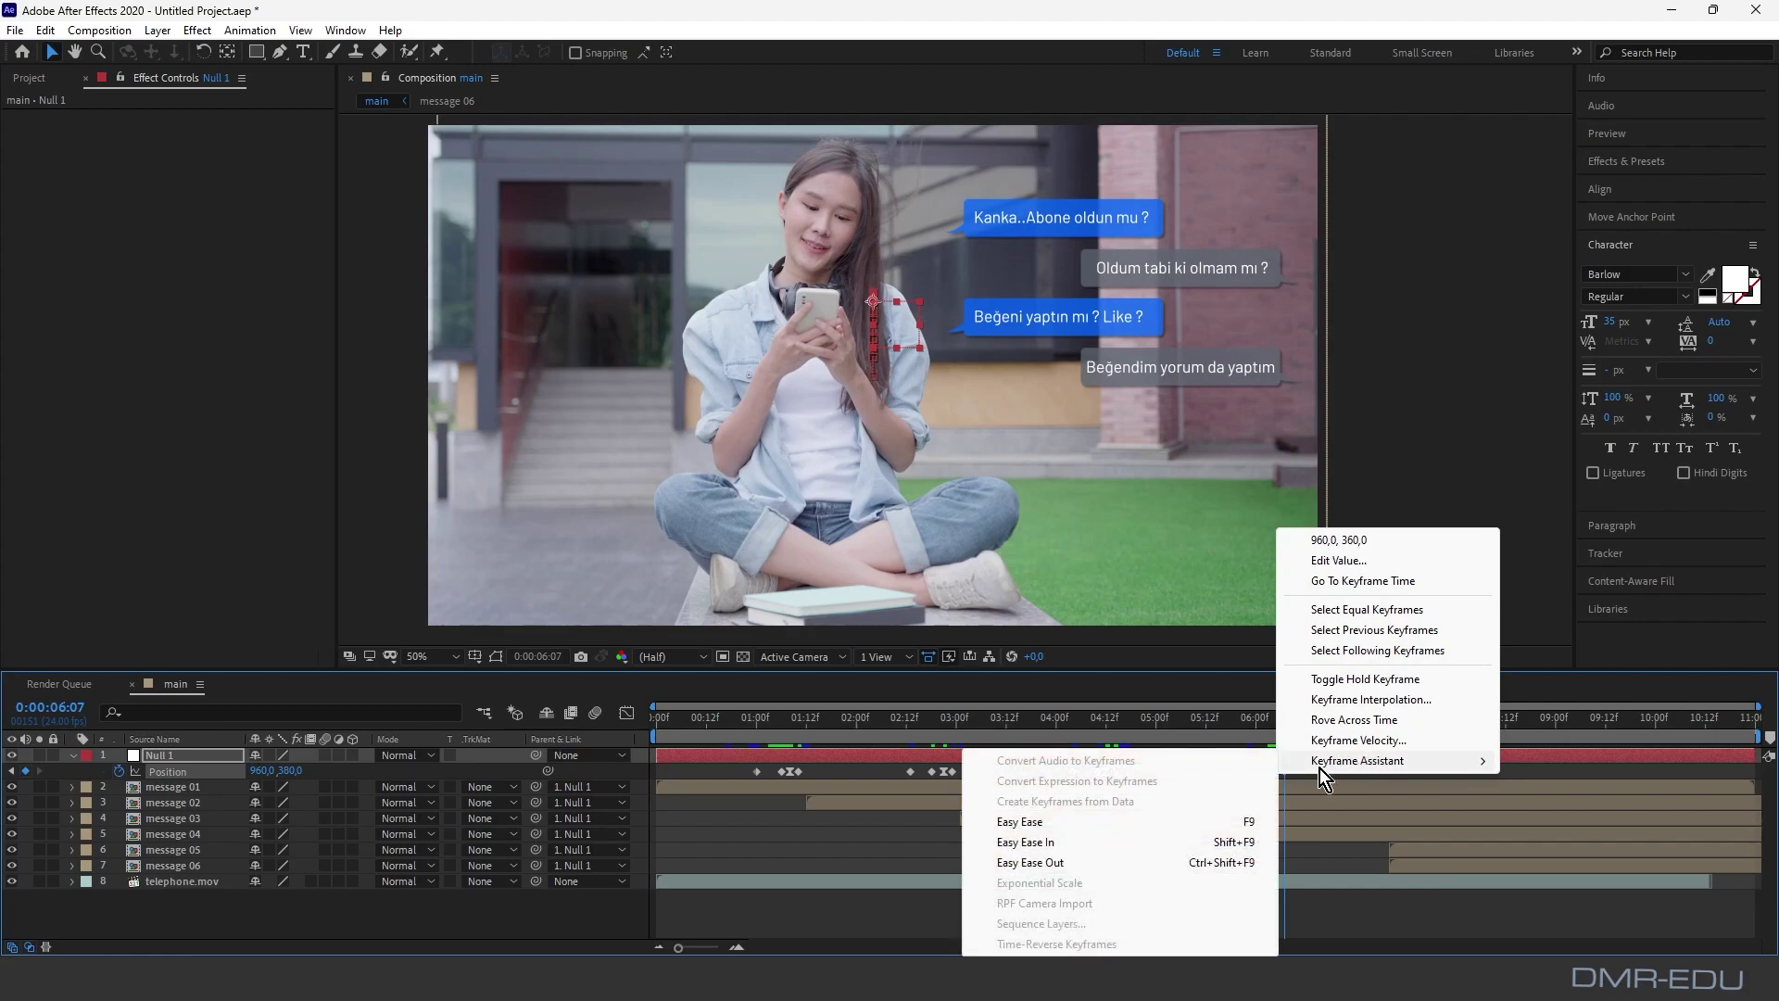
pyautogui.click(1047, 834)
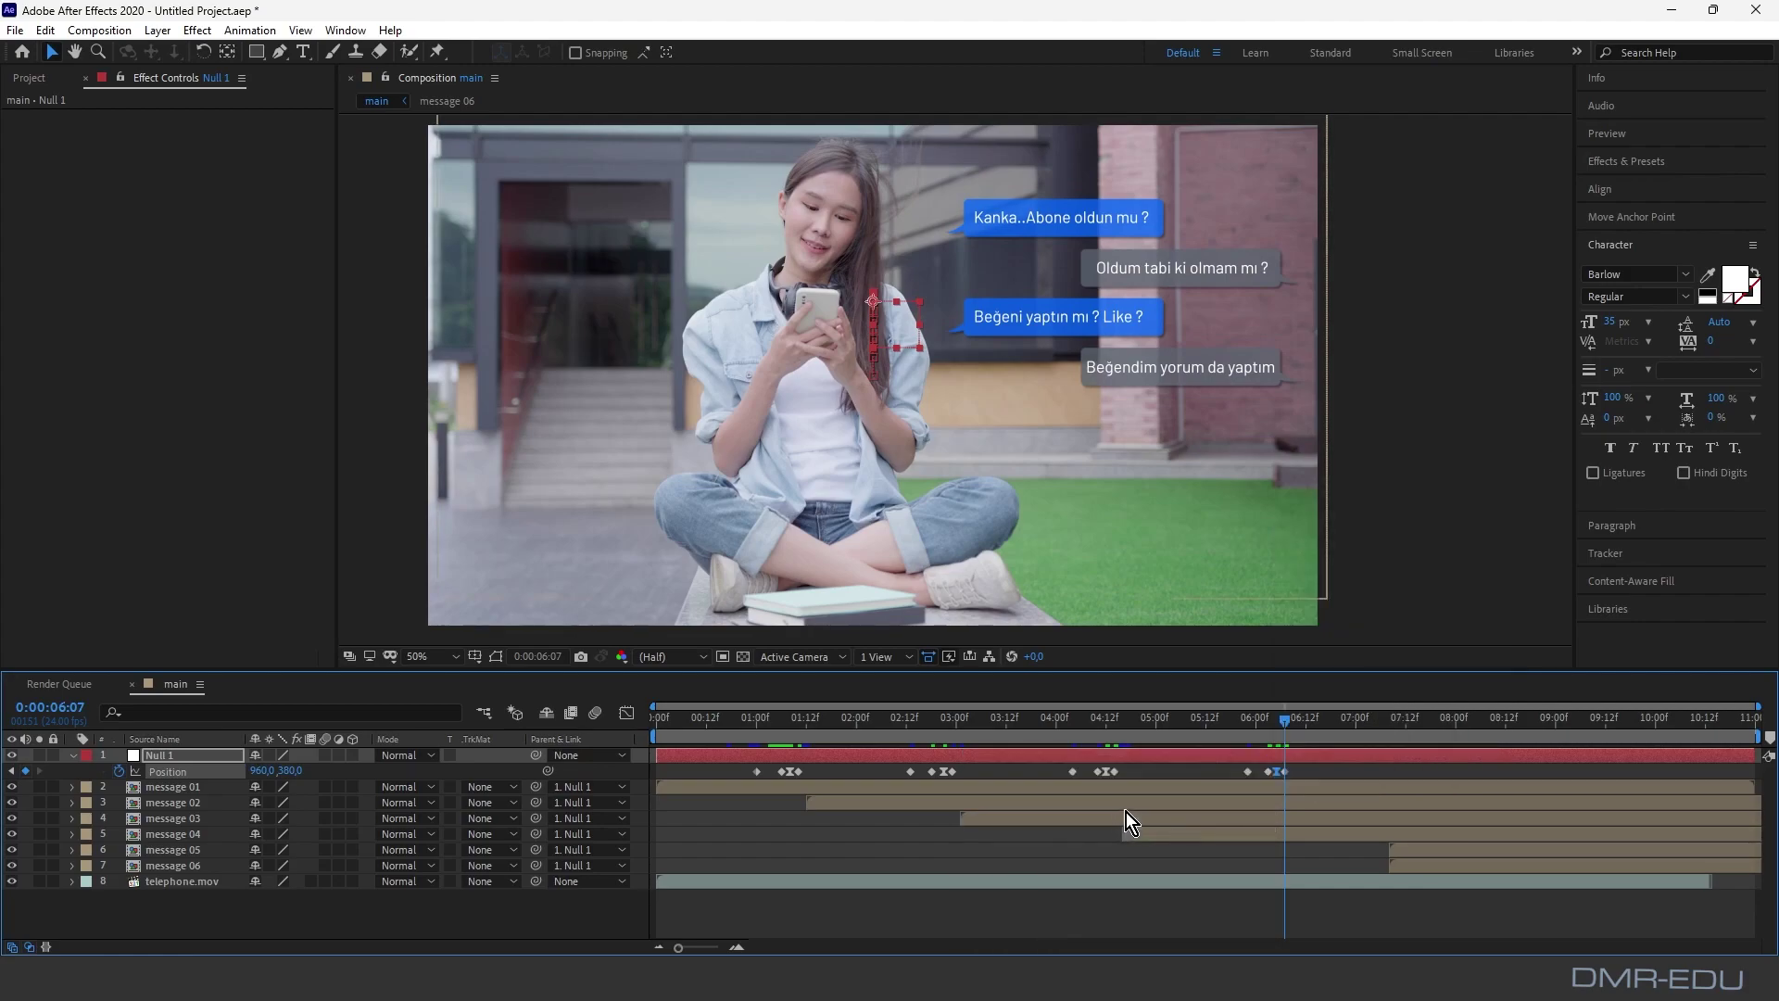
# Step: Move the message 05 layer in the timeline so it starts at 0:00:06:10
pyautogui.click(1431, 847)
pyautogui.moveTo(1287, 720); pyautogui.dragTo(1297, 721)
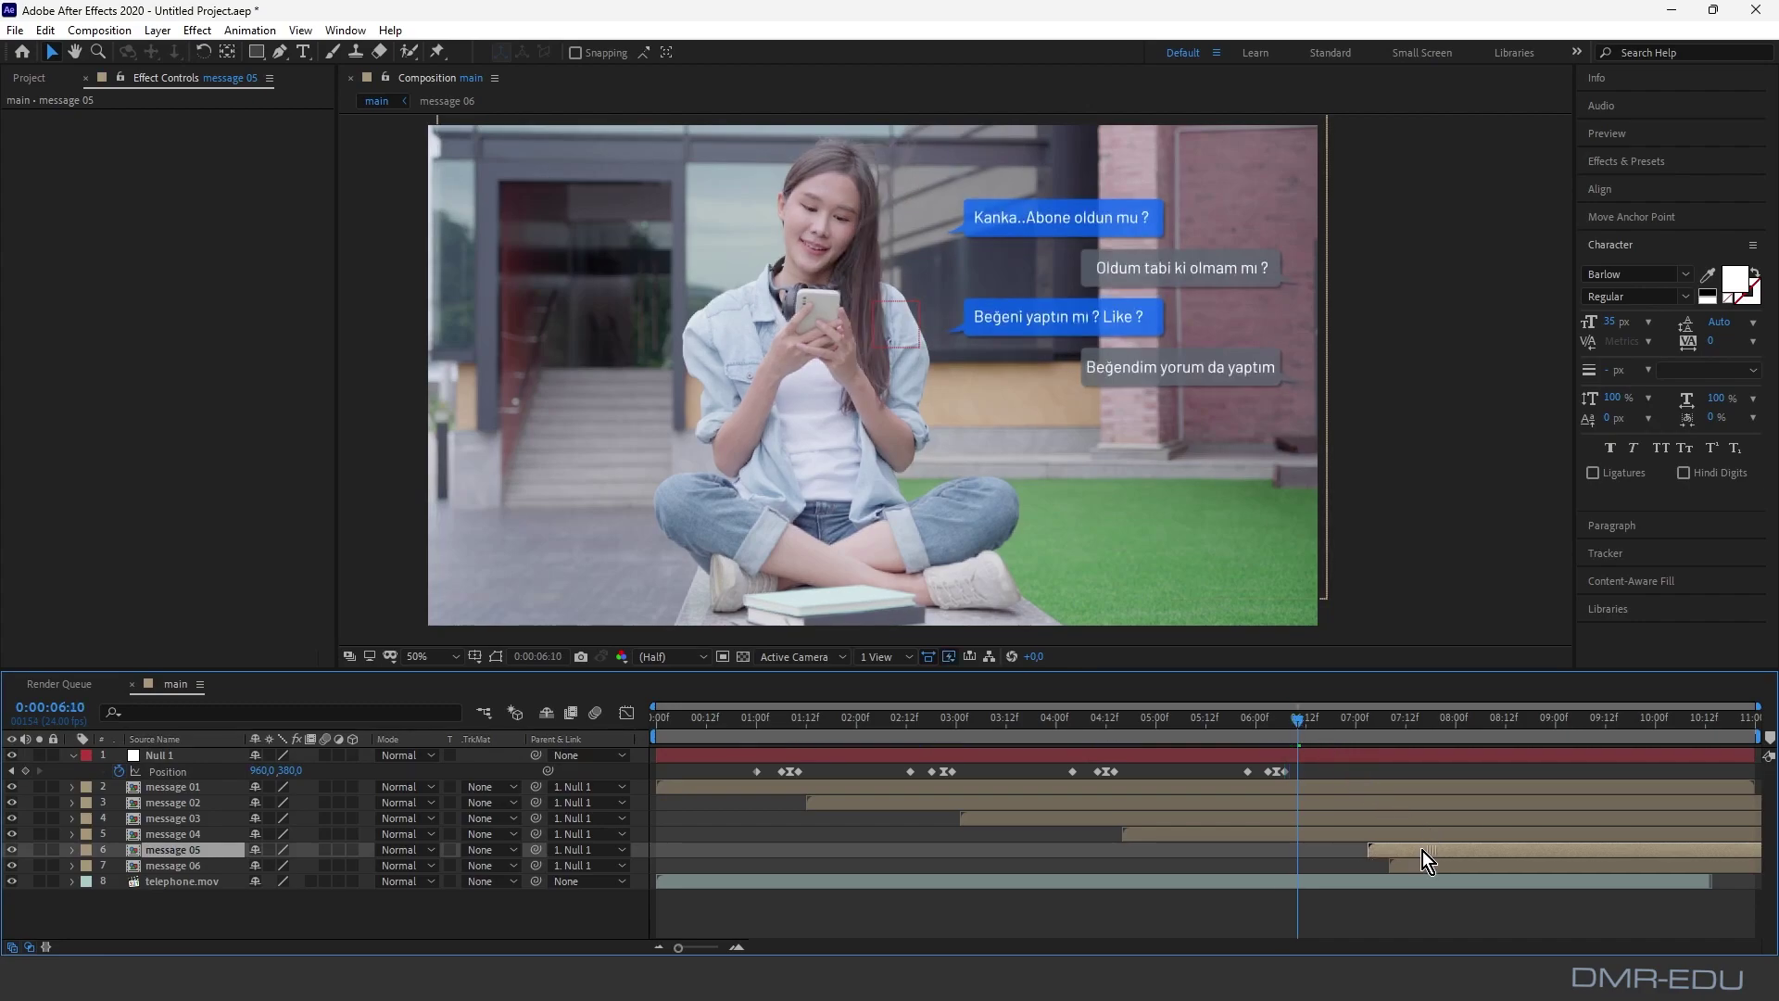
pyautogui.moveTo(1435, 850); pyautogui.dragTo(1362, 851)
# Step: Set the current time to 0:00:07:11 and move the message 06 layer so it starts past the nine-second mark
pyautogui.moveTo(1302, 721); pyautogui.dragTo(1404, 720)
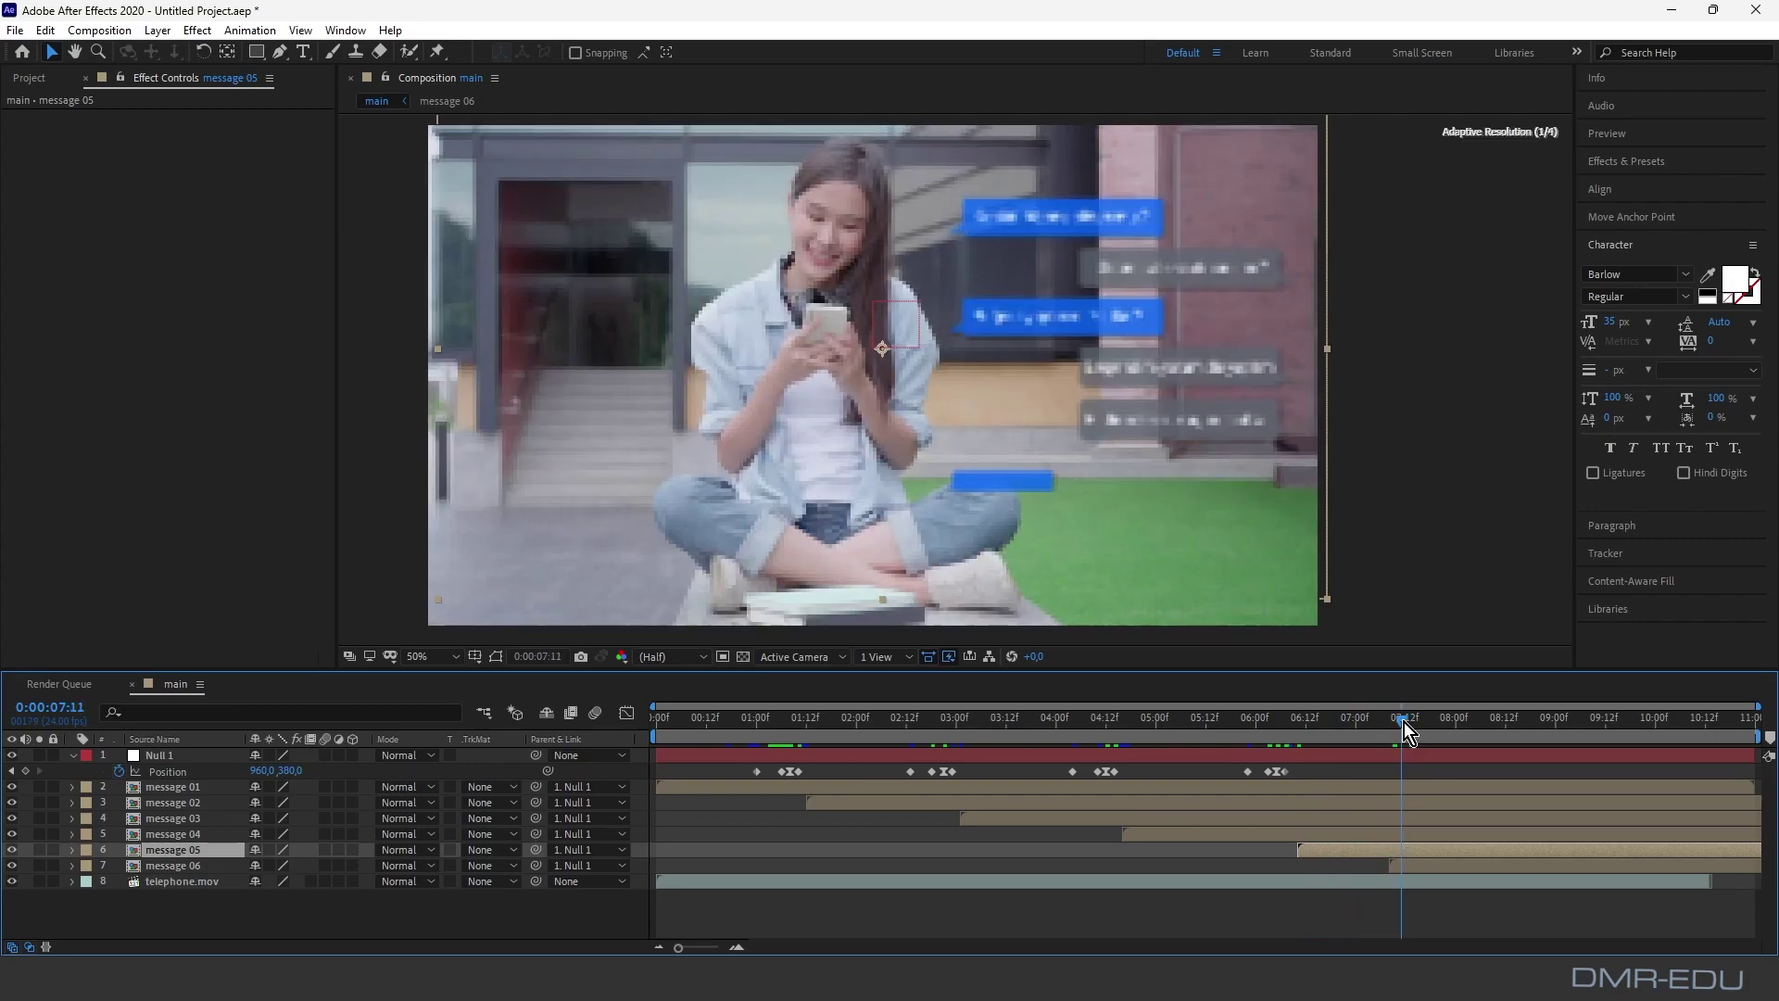
pyautogui.moveTo(1438, 865); pyautogui.dragTo(1648, 864)
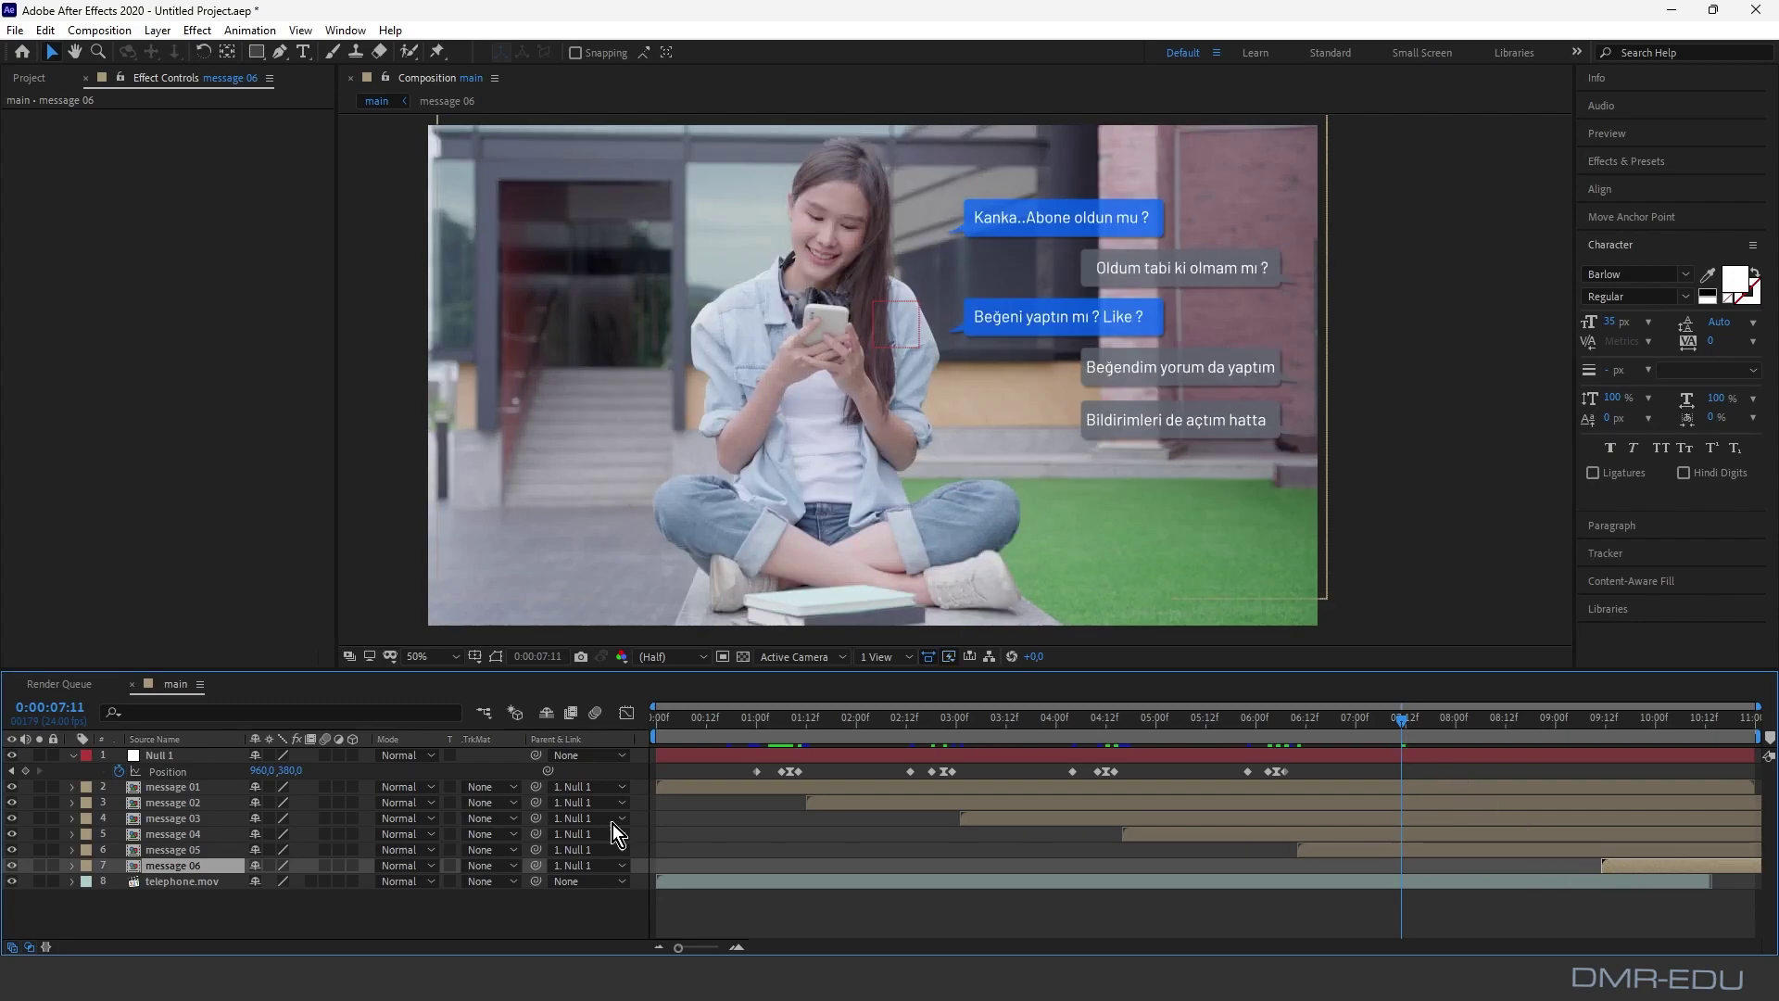
# Step: Add a Null 1 position keyframe holding the current value at 0:00:07:11 and one with Y 340 at 0:00:07:16
pyautogui.click(25, 772)
pyautogui.moveTo(1399, 717); pyautogui.dragTo(1423, 717)
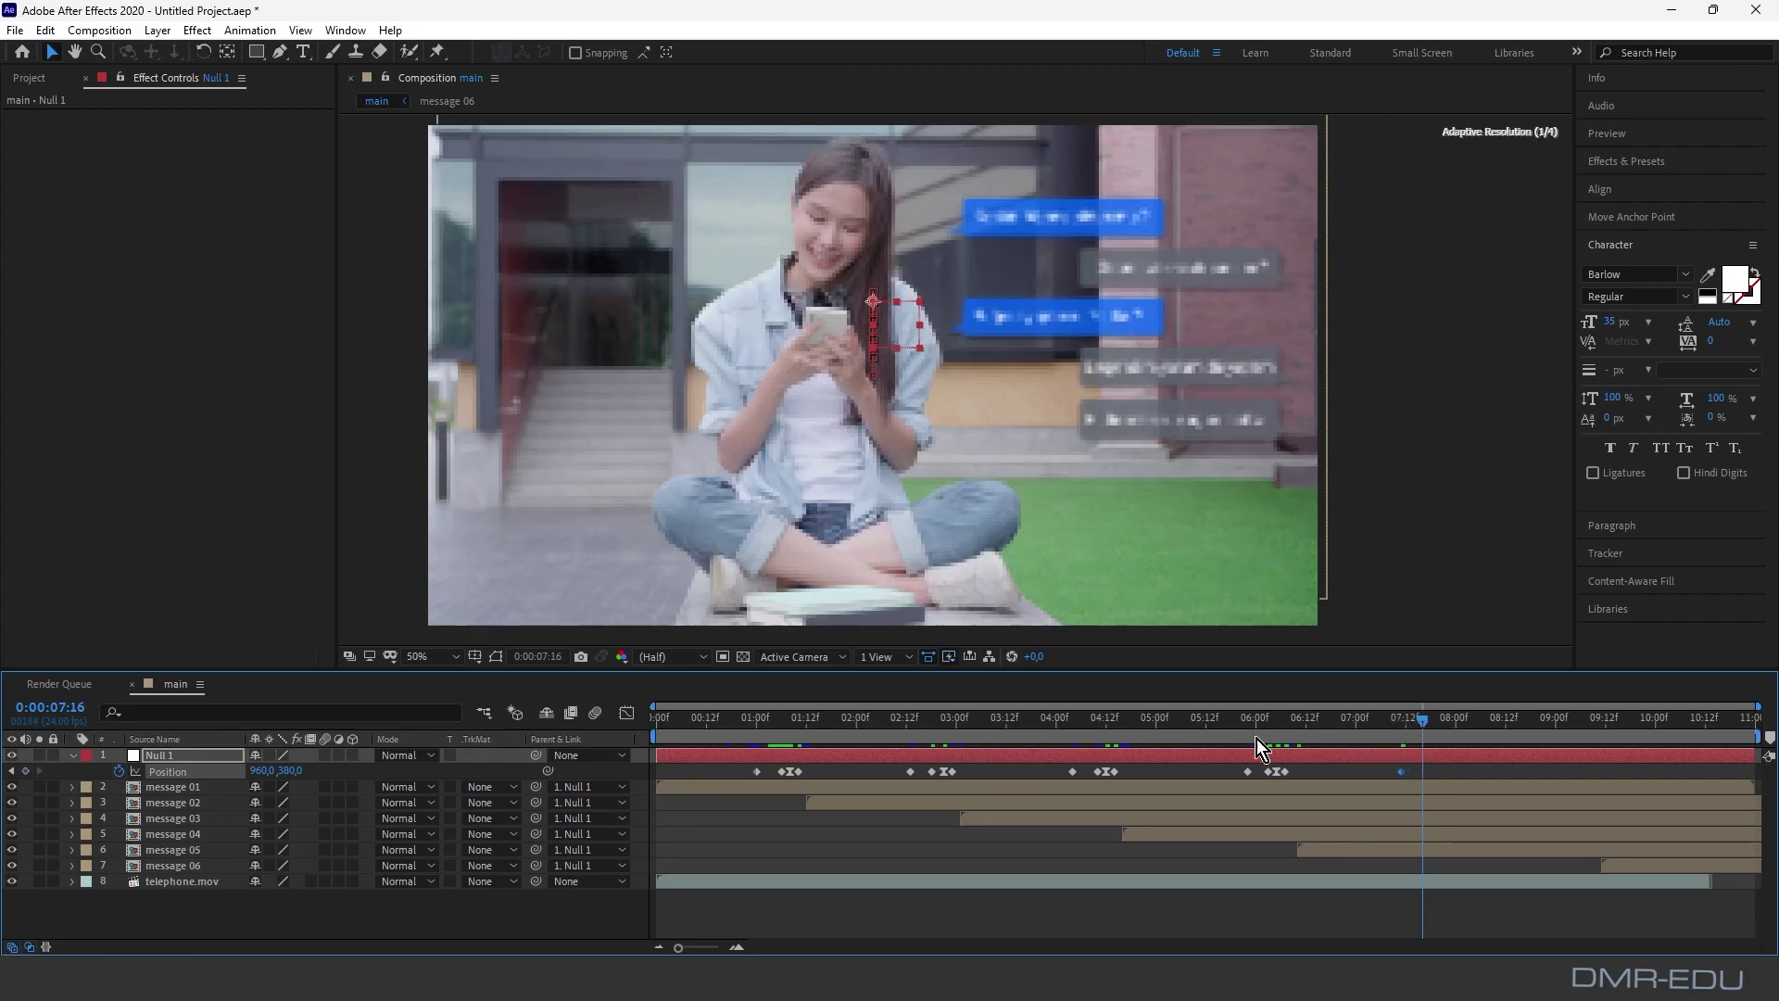
pyautogui.click(292, 770)
pyautogui.write('340')
pyautogui.press('Return')
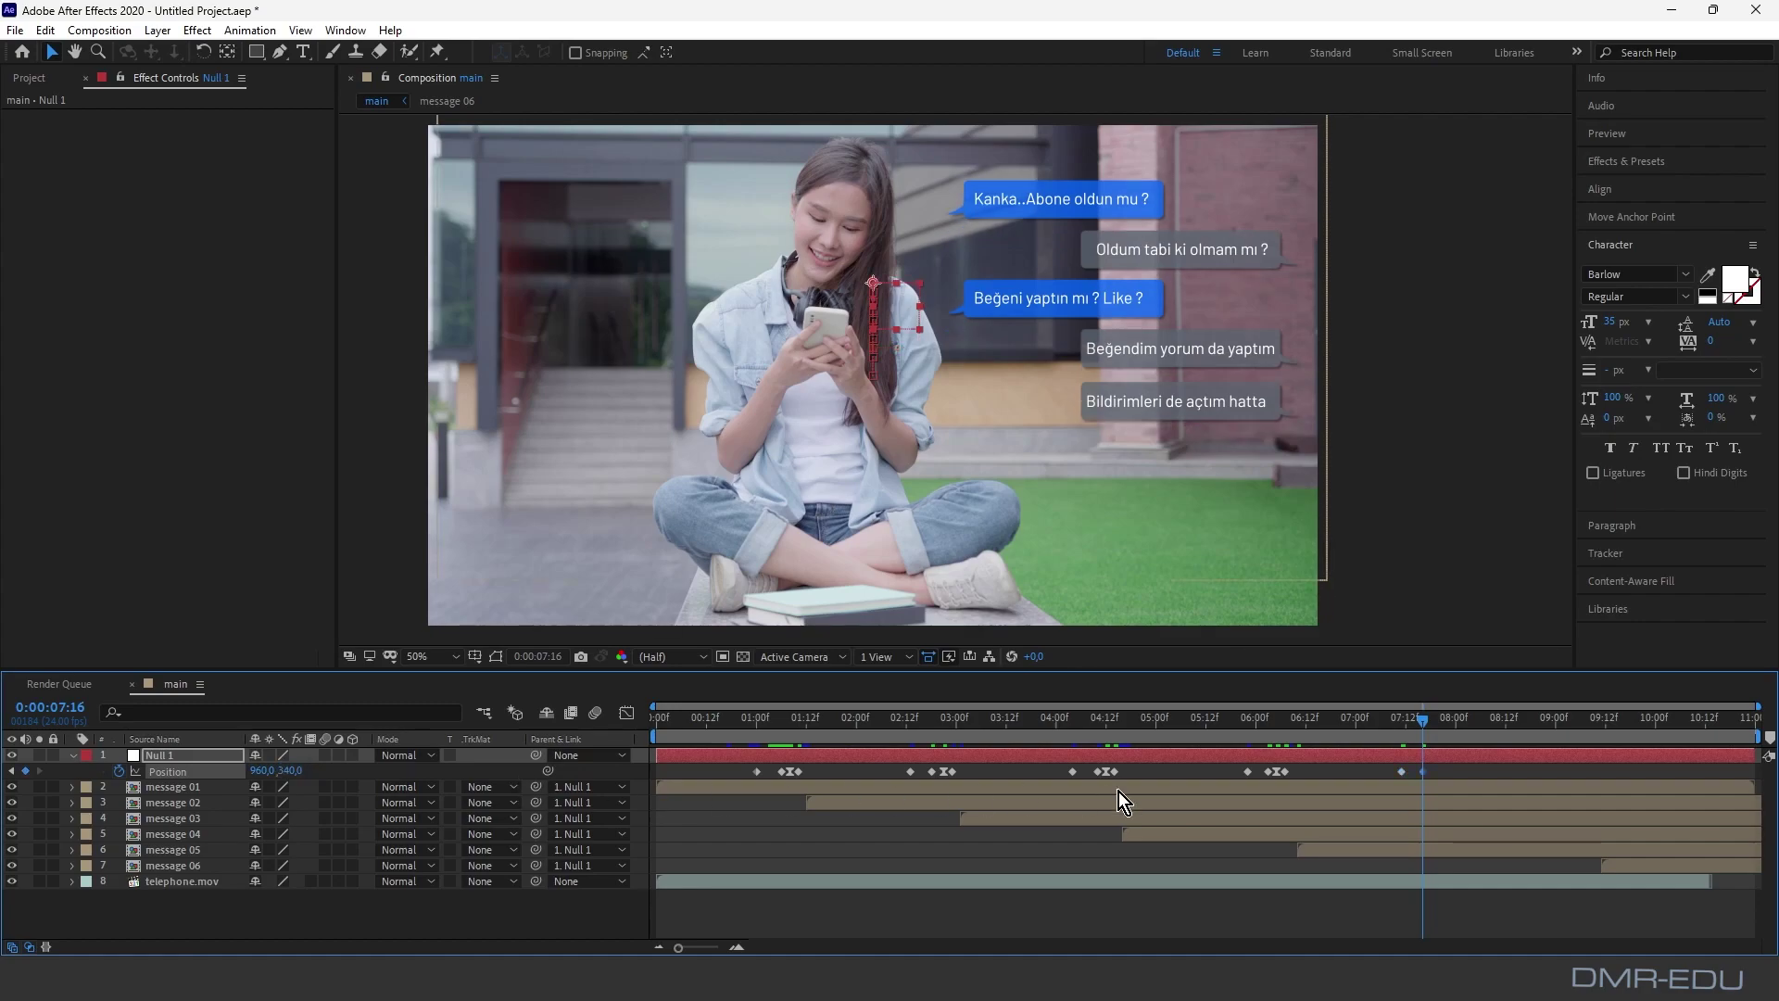
# Step: Add Null 1 position keyframes with a Y value of 320 at 0:00:07:18 and 340 at 0:00:07:20
pyautogui.moveTo(1422, 726); pyautogui.dragTo(1431, 728)
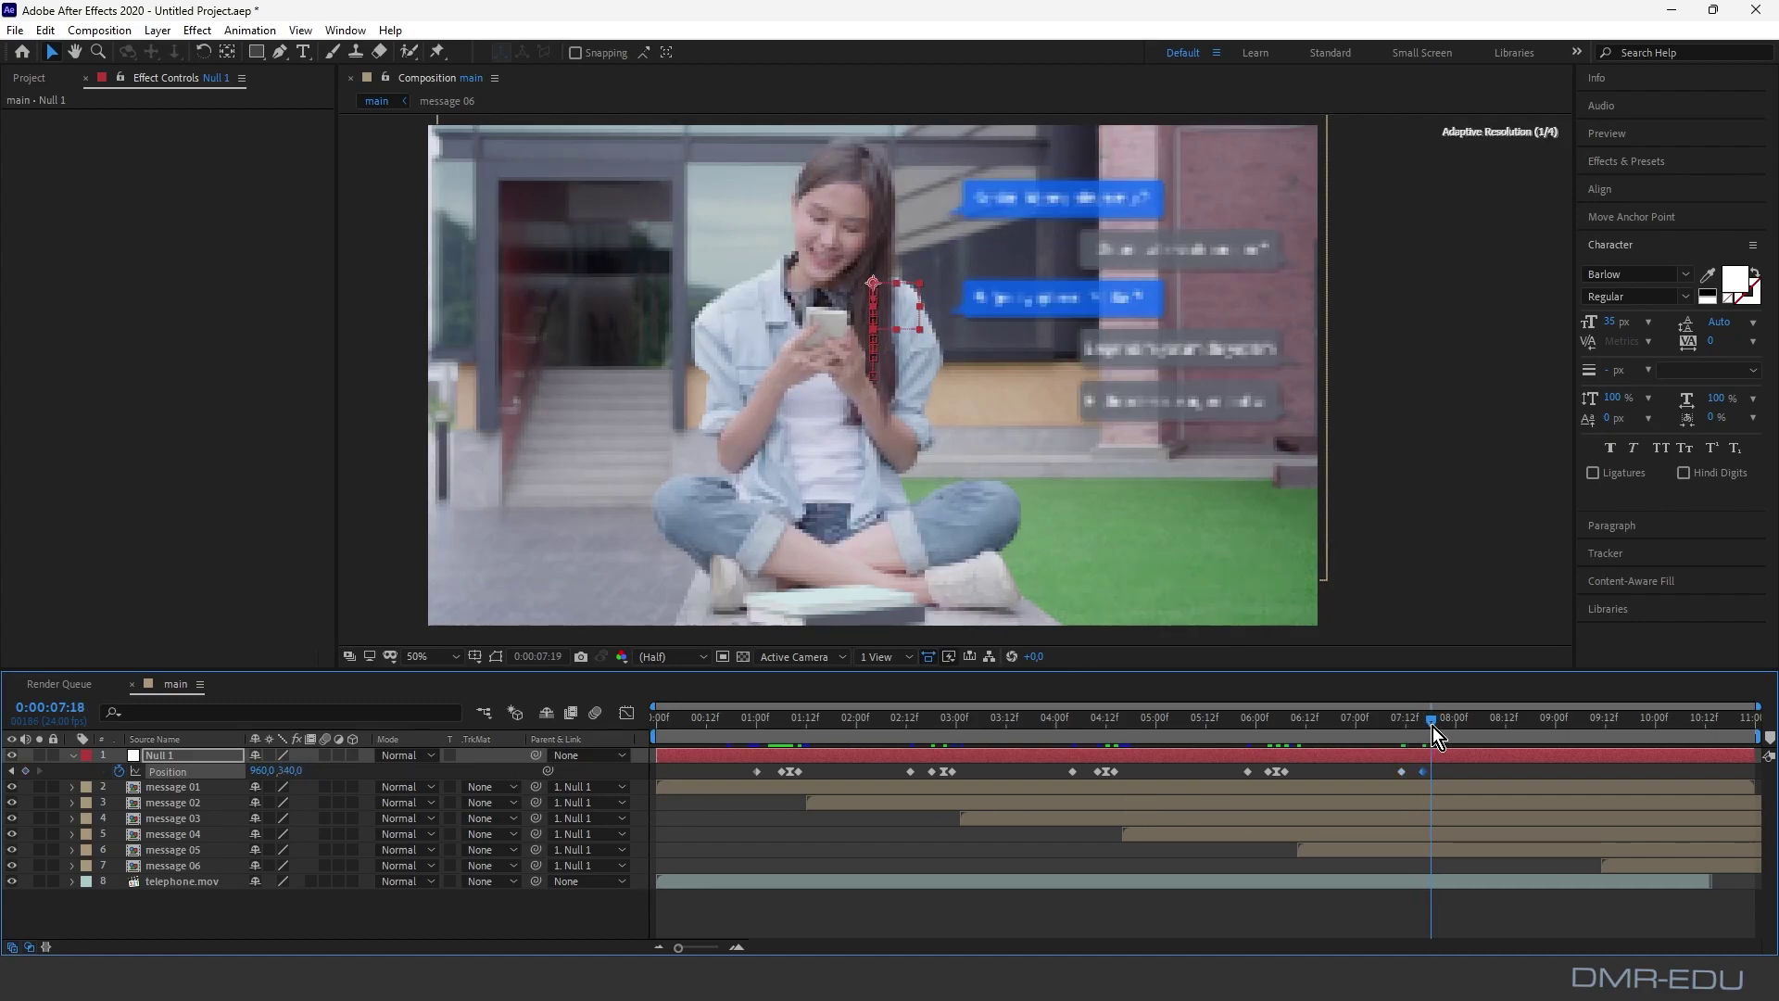
pyautogui.click(288, 770)
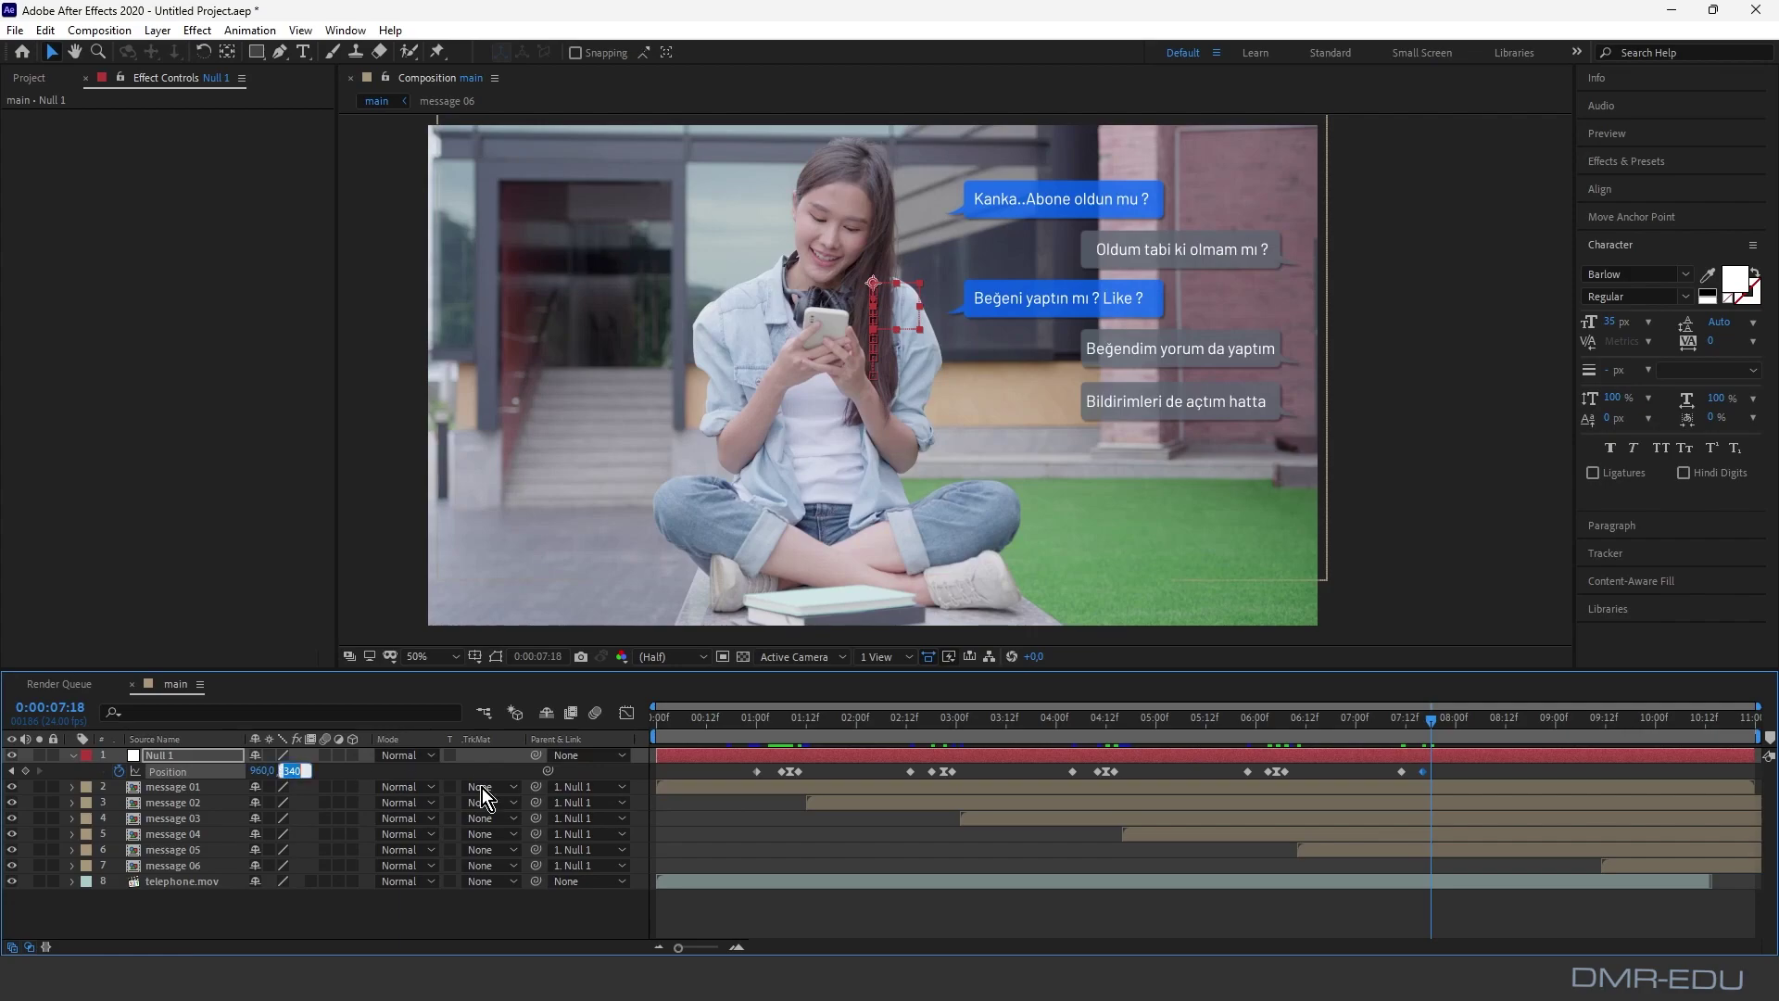
pyautogui.write('320')
pyautogui.press('Return')
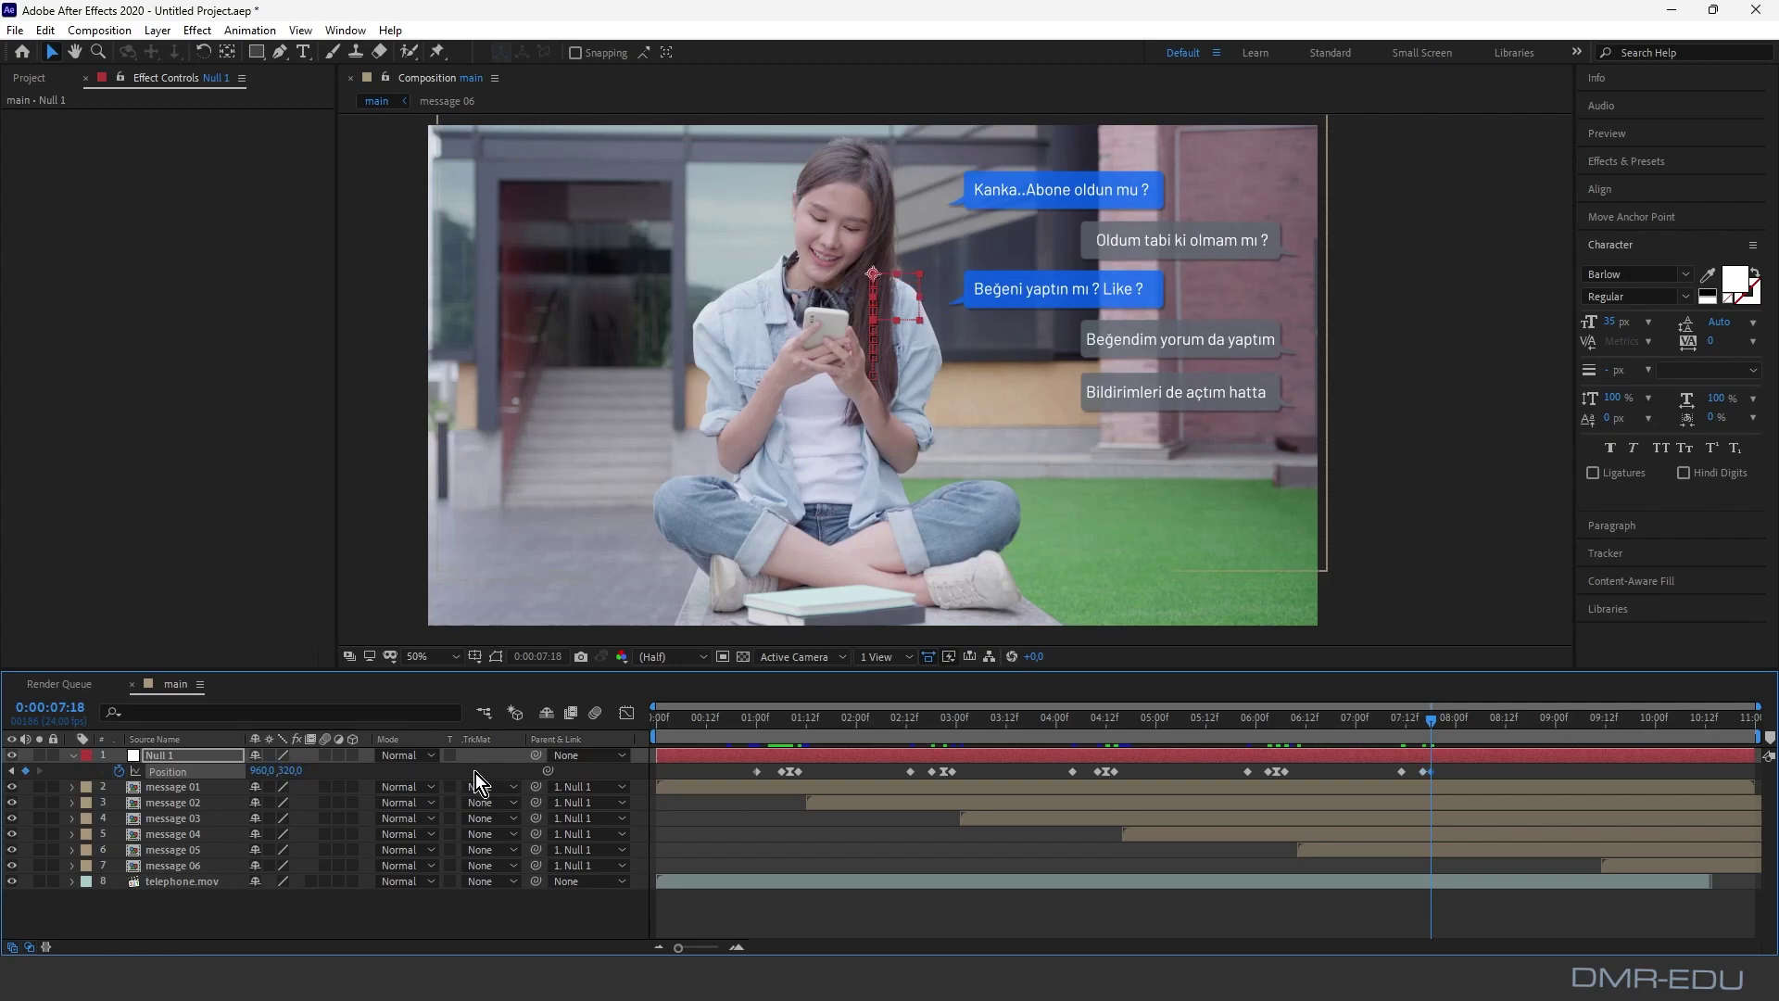
pyautogui.moveTo(1432, 721); pyautogui.dragTo(1440, 721)
pyautogui.click(291, 770)
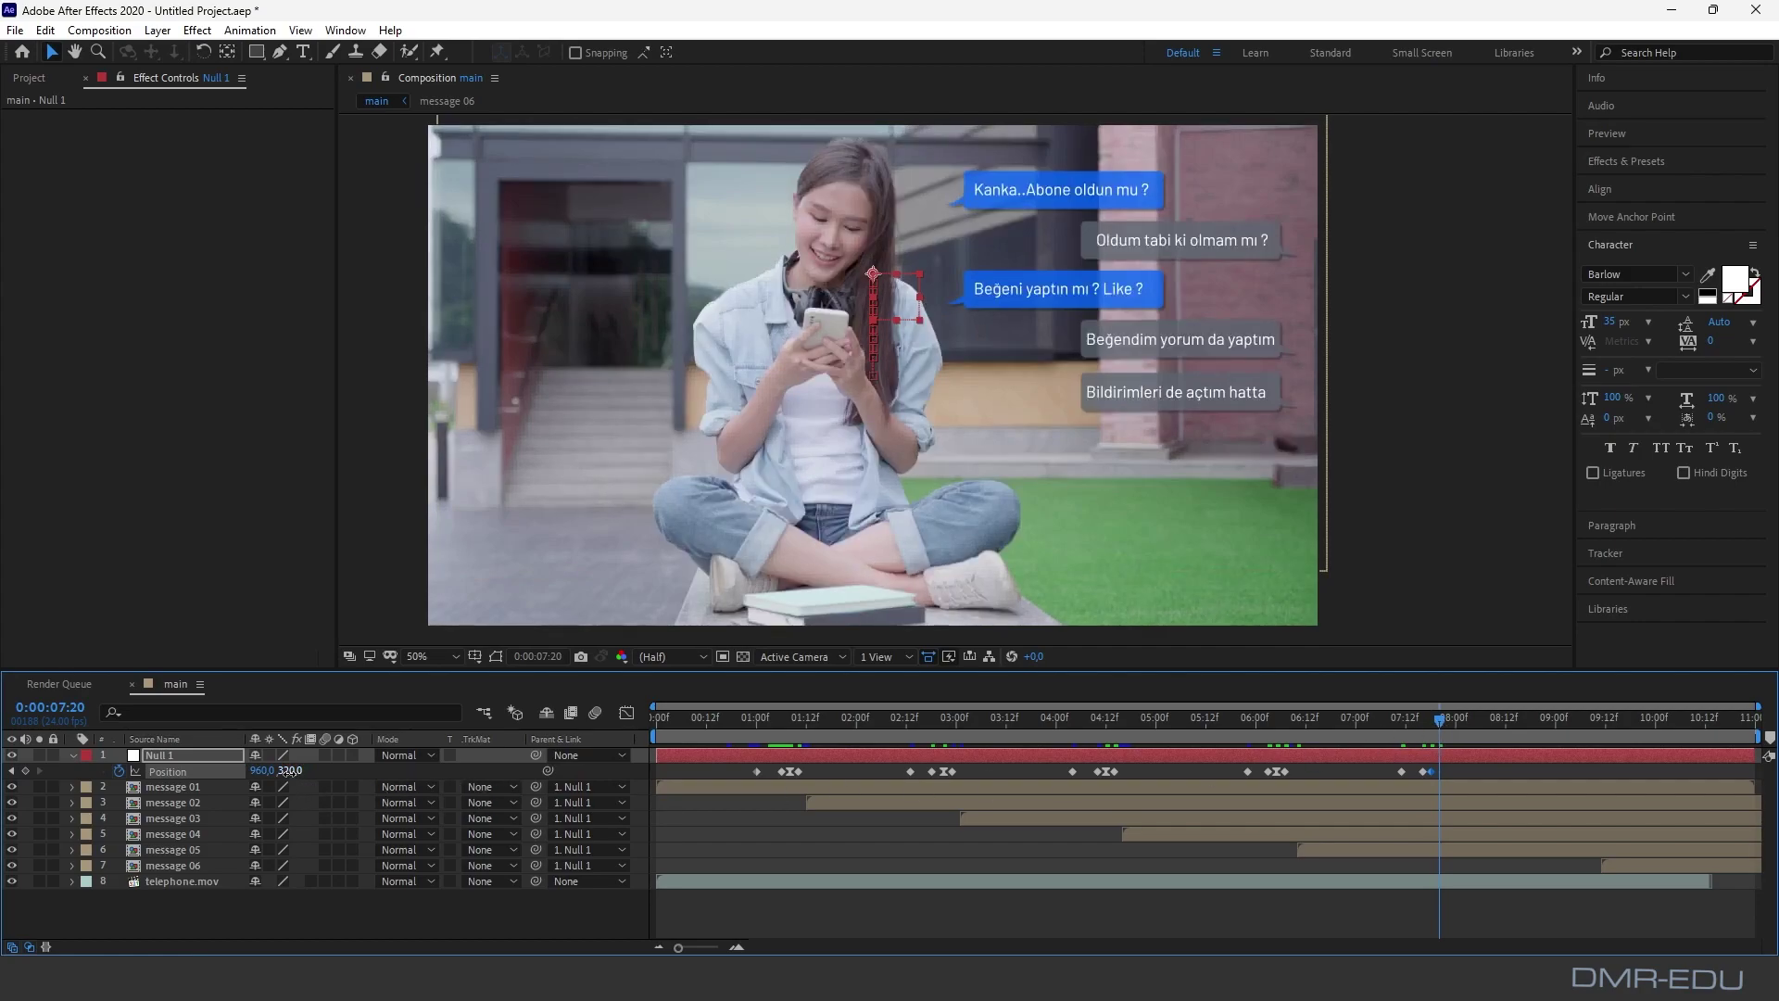
pyautogui.write('340')
pyautogui.press('Return')
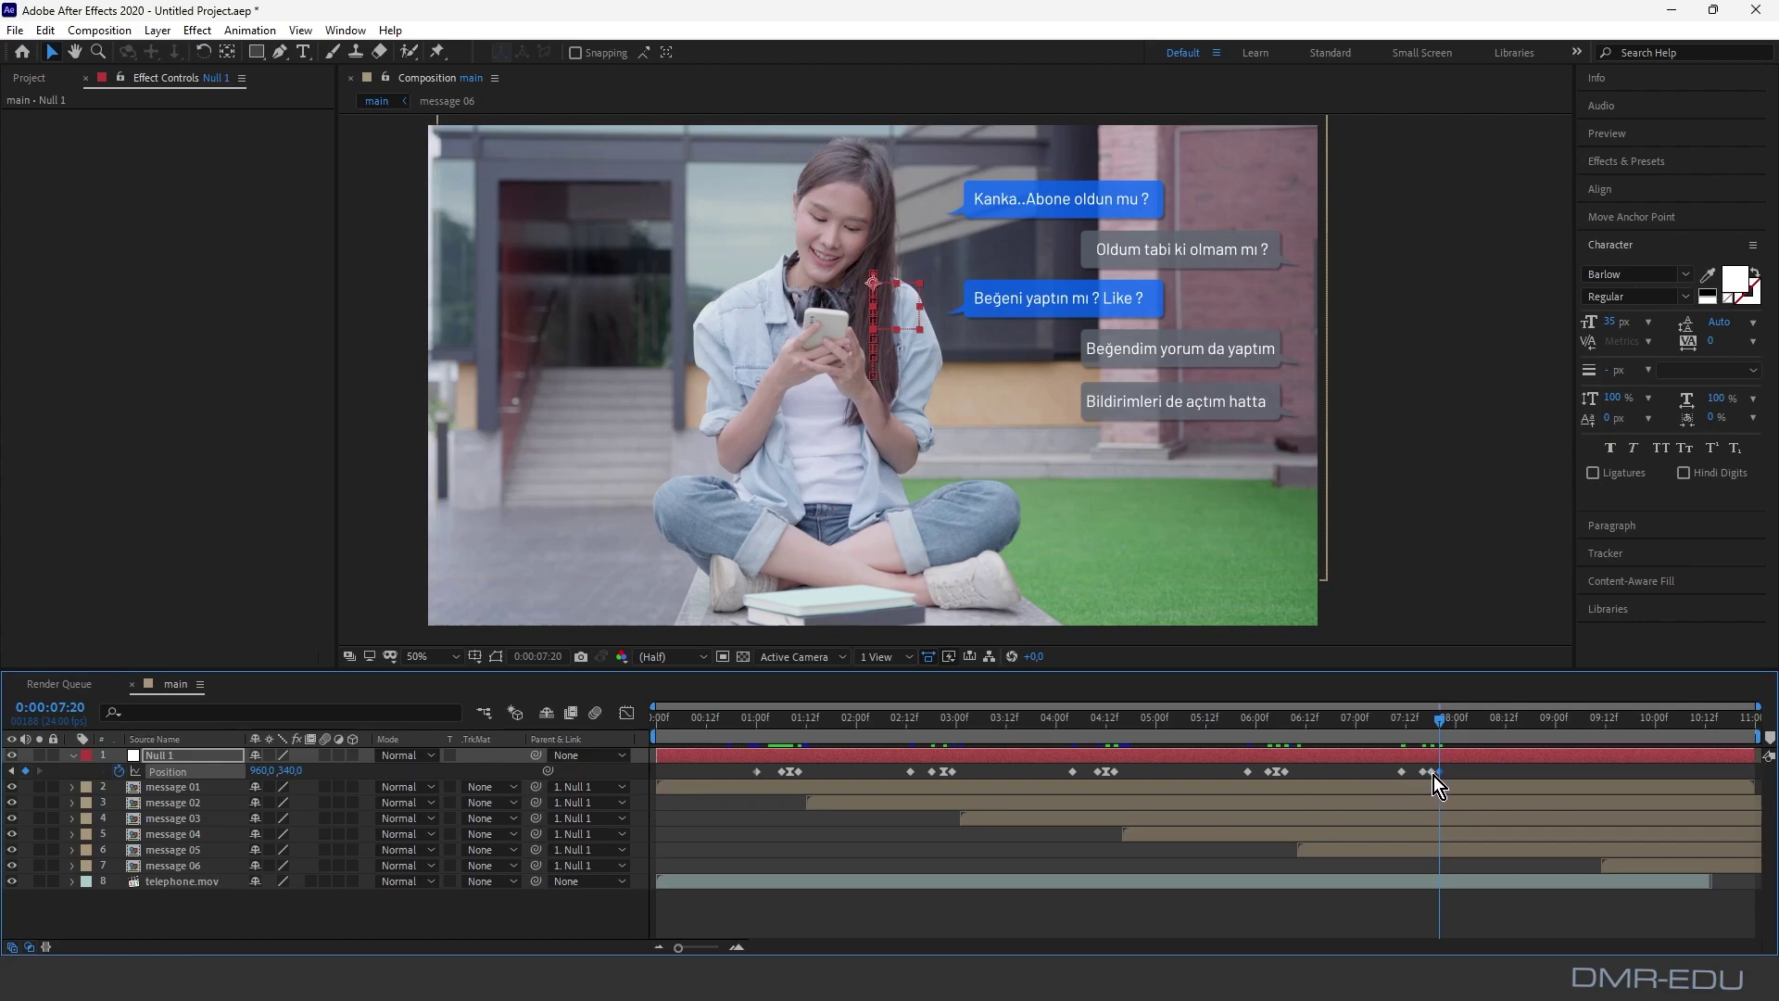
# Step: Apply Easy Ease to Null 1's position keyframe at 0:00:07:18
pyautogui.rightClick(1432, 772)
pyautogui.moveTo(1491, 761)
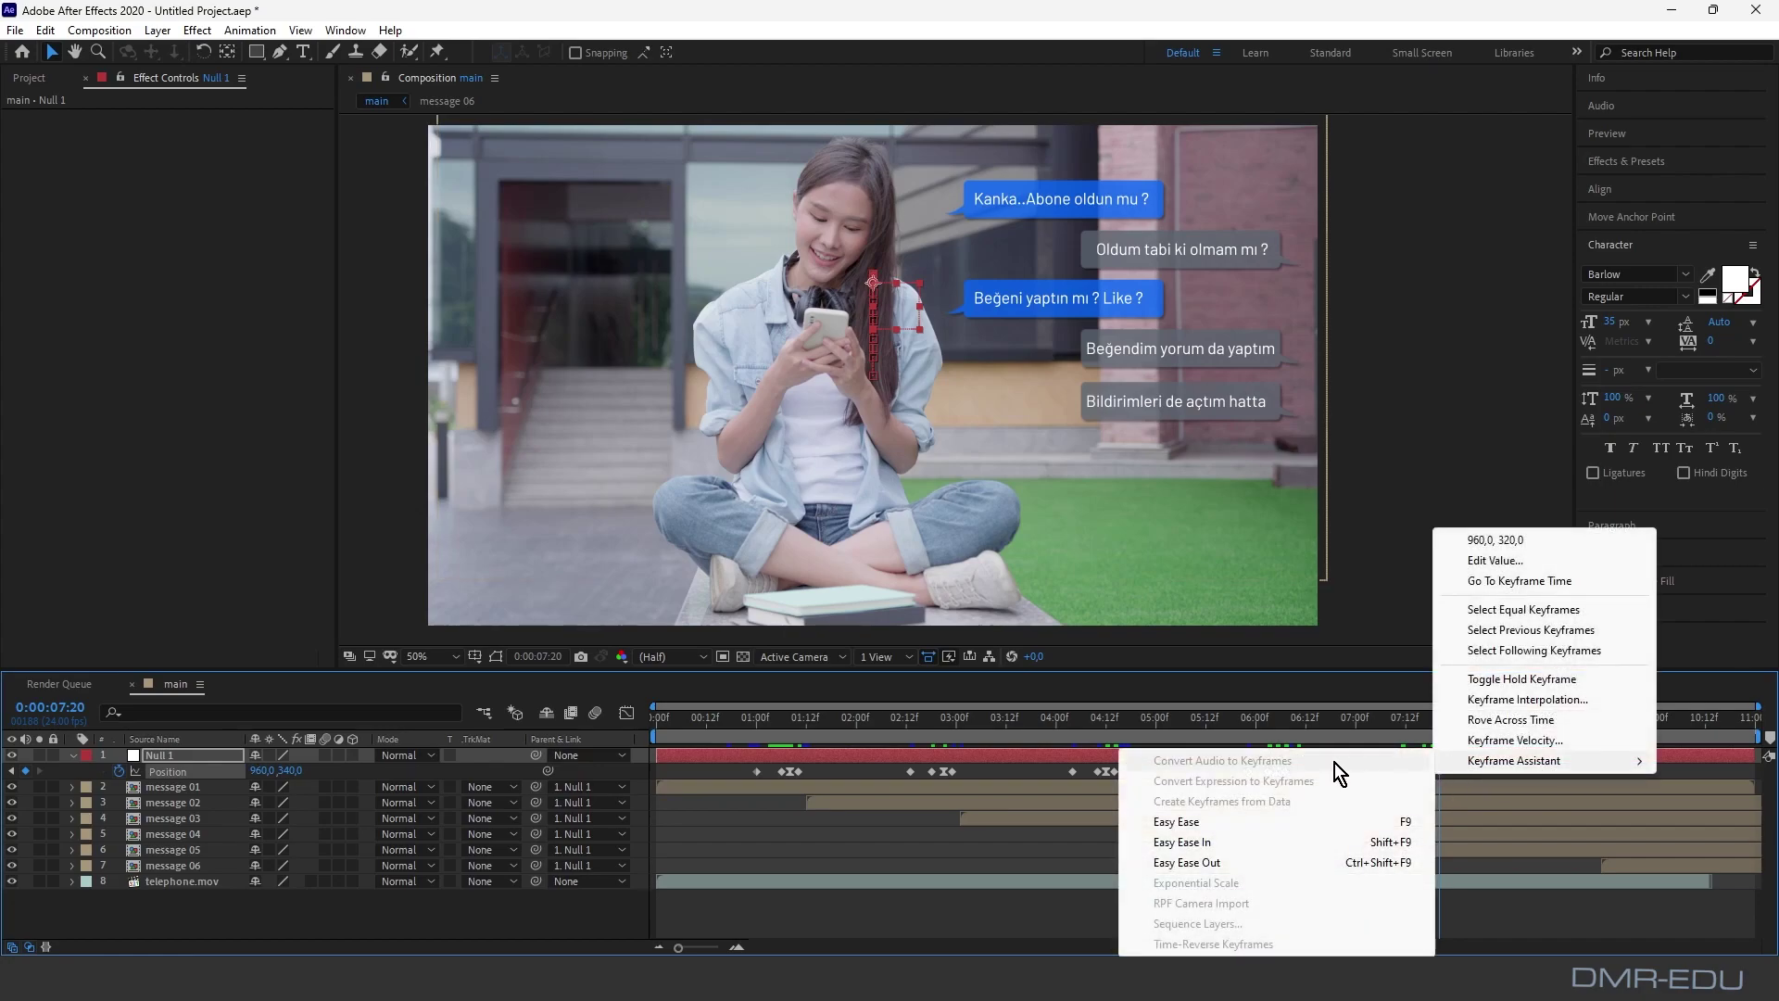
pyautogui.click(1183, 824)
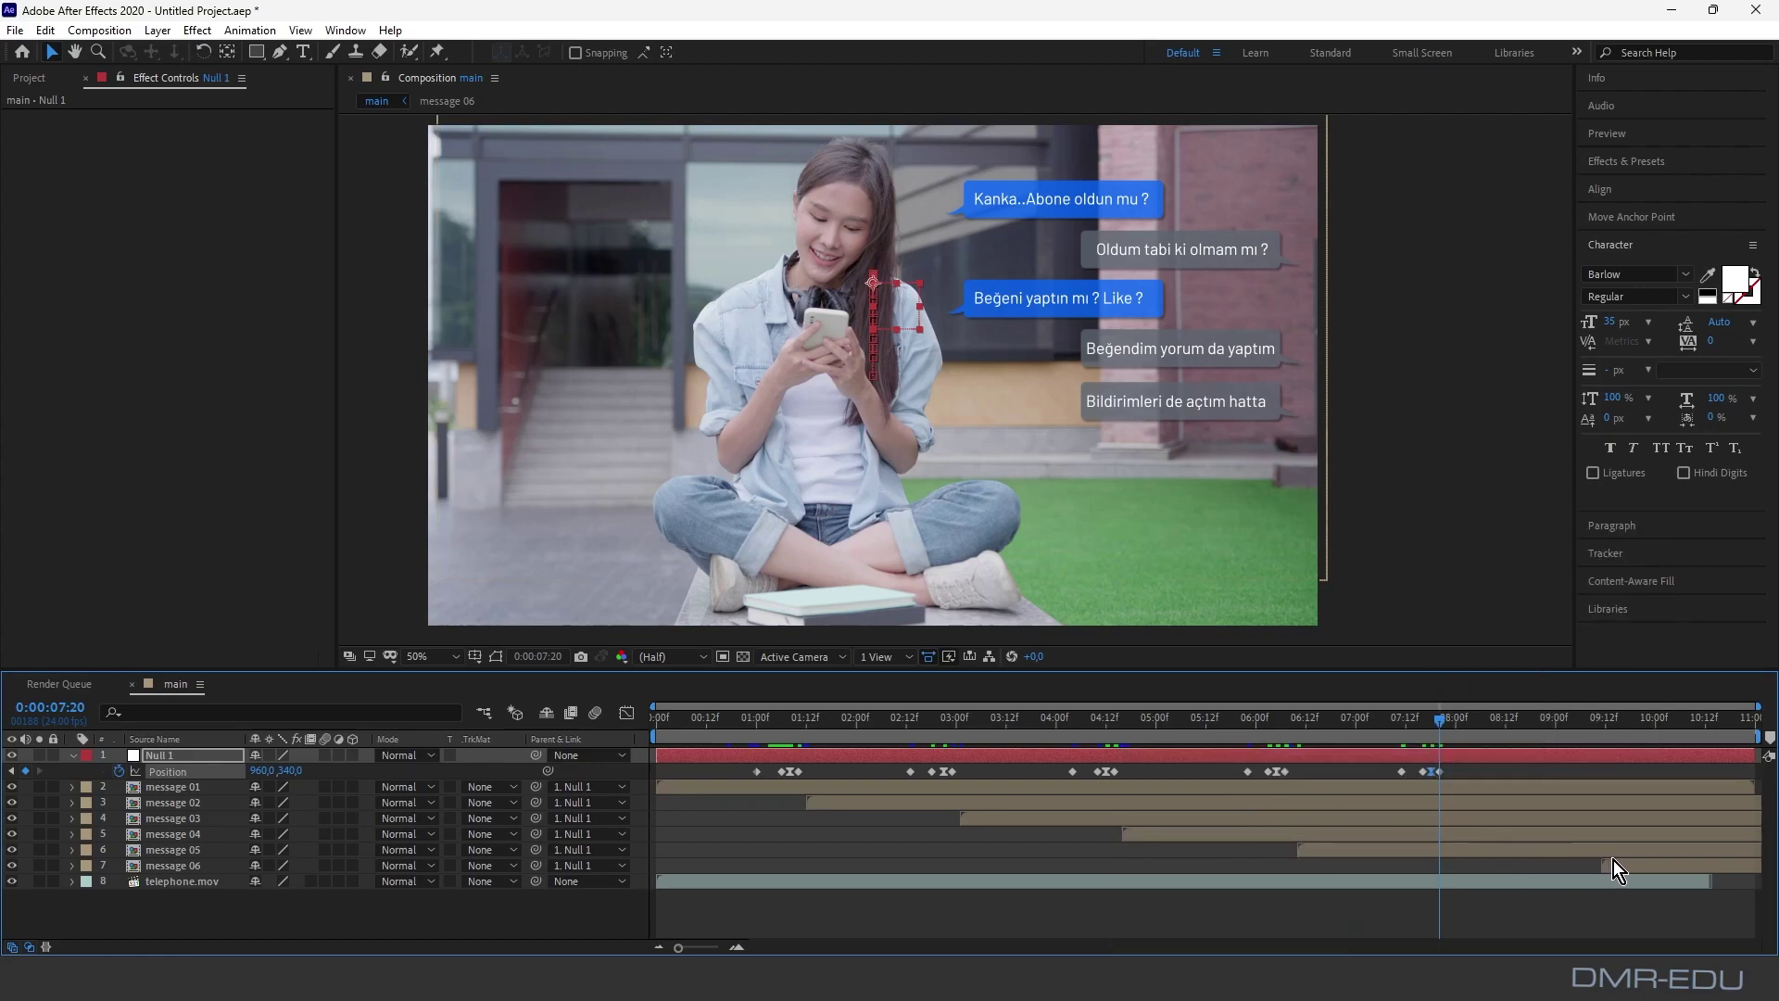
# Step: Move the message 06 layer so it starts at 0:00:07:22, and set the current time to 0:00:09:02
pyautogui.moveTo(1438, 730); pyautogui.dragTo(1447, 723)
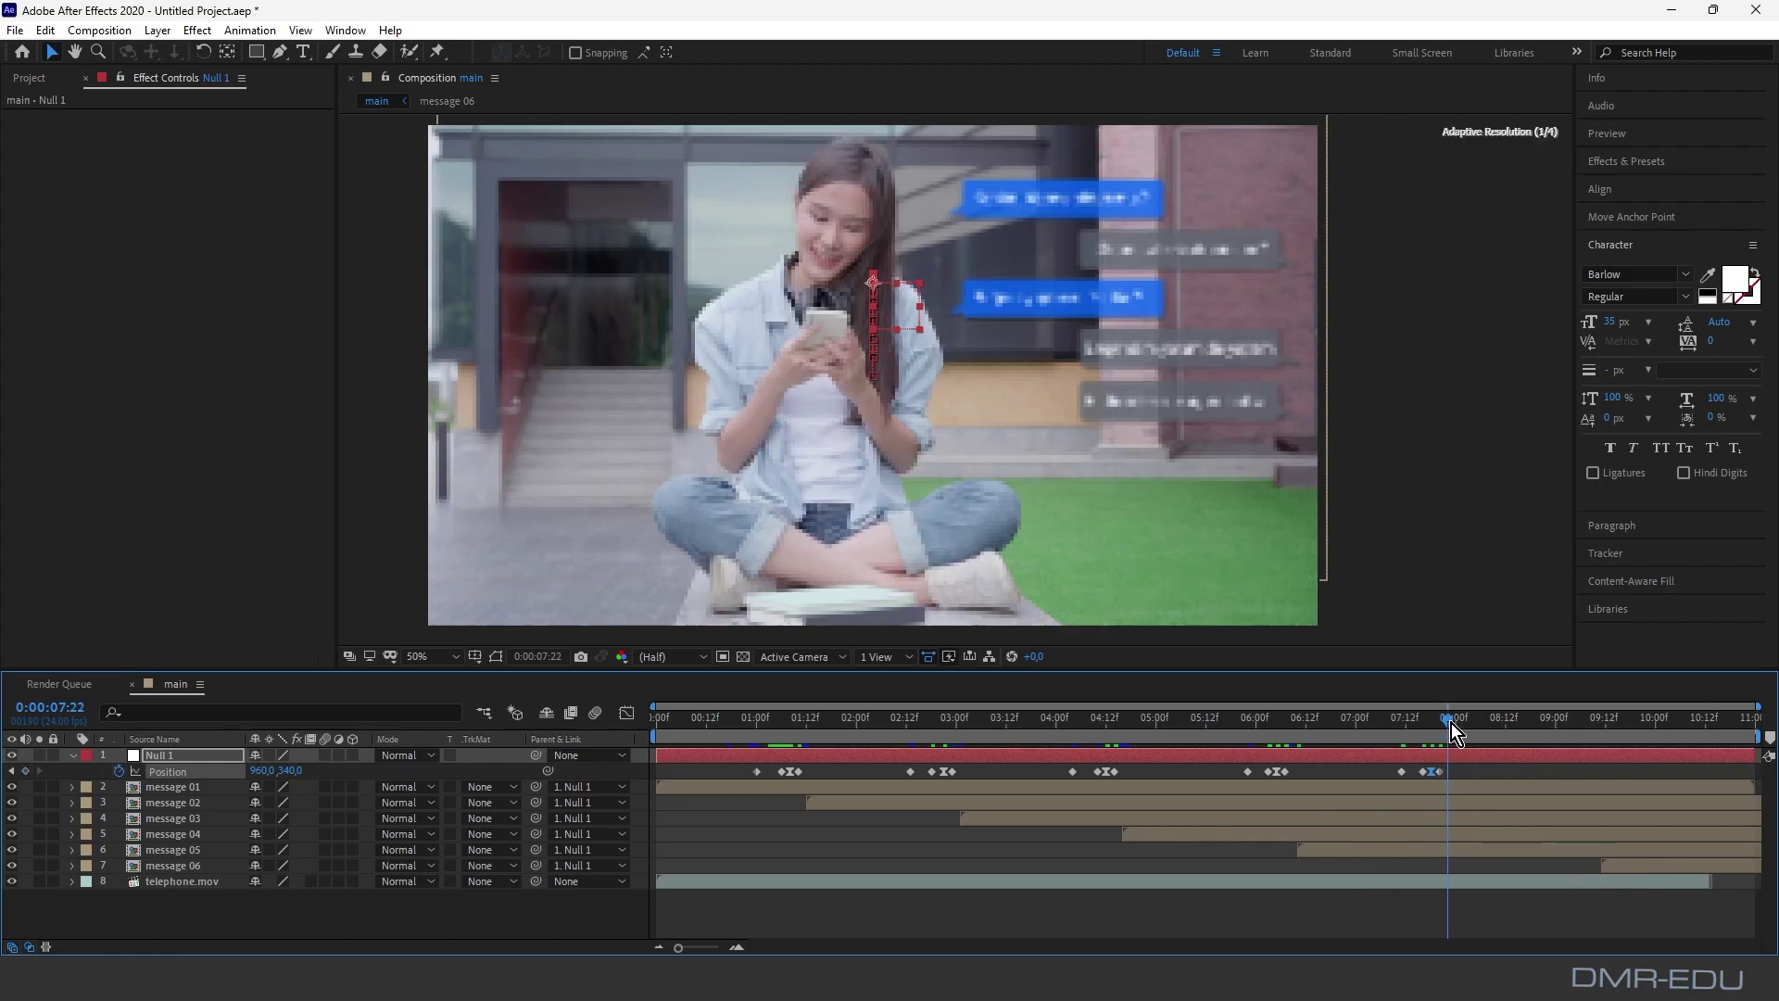
pyautogui.moveTo(1659, 865); pyautogui.dragTo(1504, 866)
pyautogui.moveTo(1453, 724); pyautogui.dragTo(1569, 724)
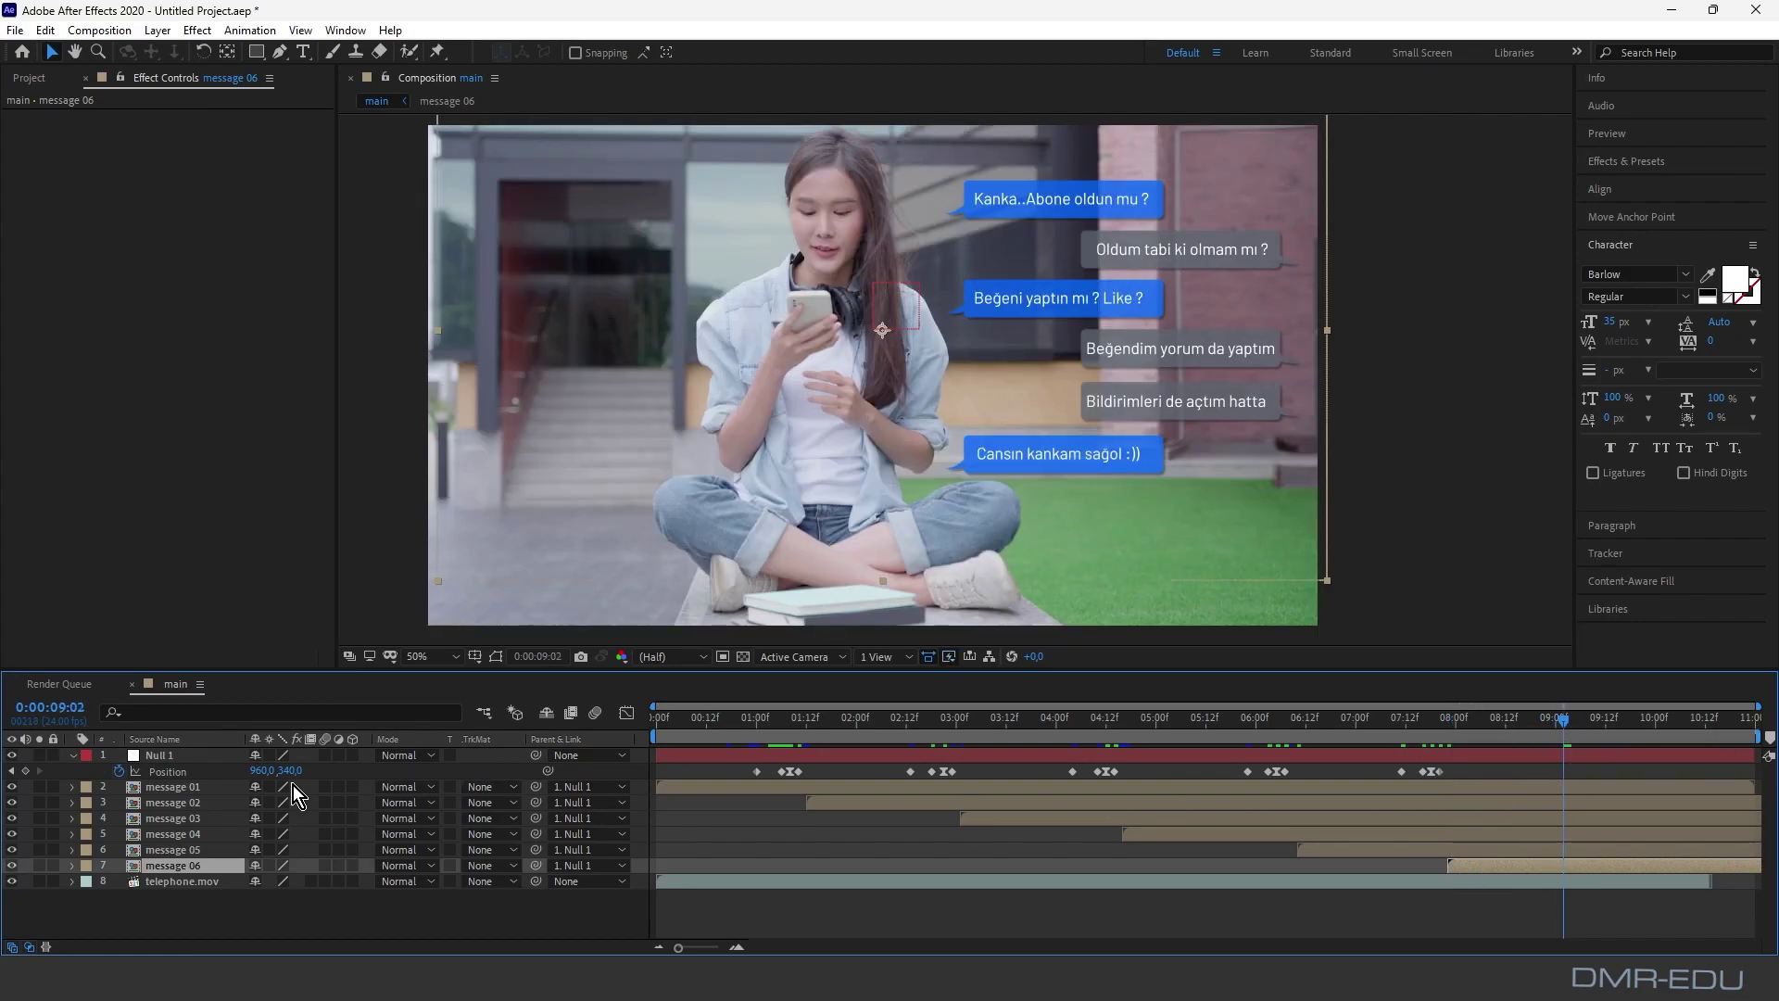
# Step: Add a Null 1 position keyframe holding the current value at 0:00:09:02 and one with Y 300 at 0:00:09:06
pyautogui.click(26, 771)
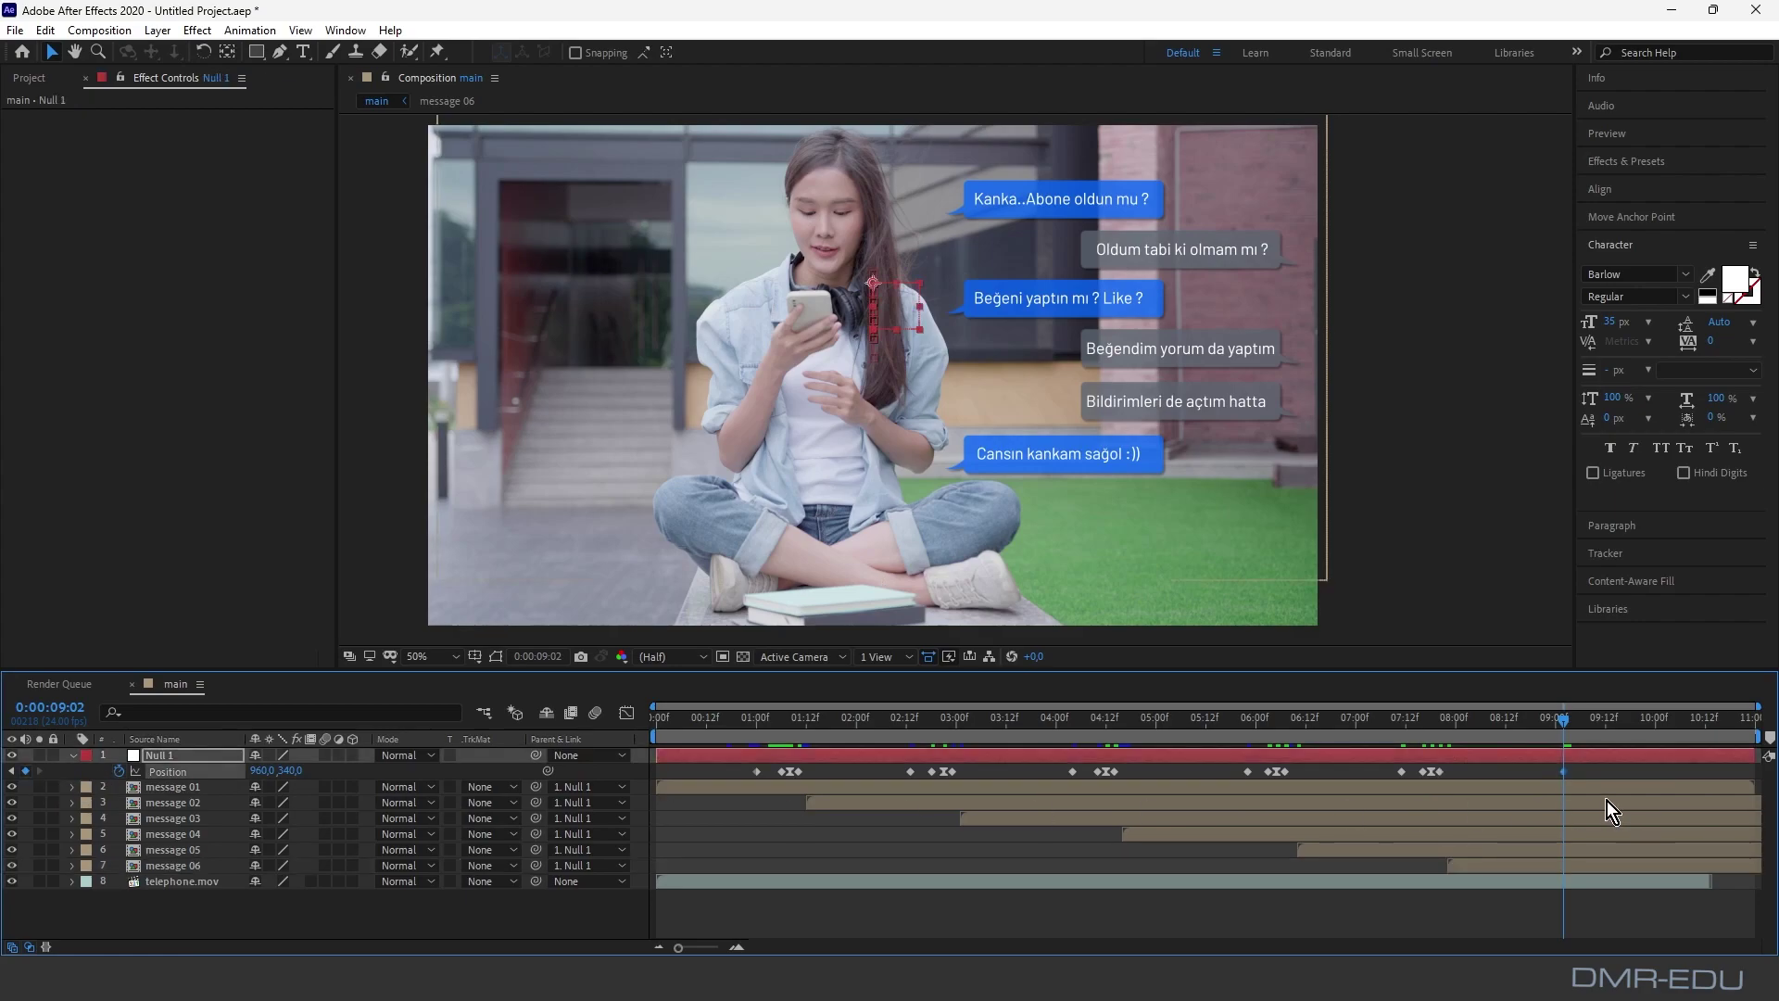
pyautogui.moveTo(1565, 717); pyautogui.dragTo(1580, 717)
pyautogui.click(289, 772)
pyautogui.write('300')
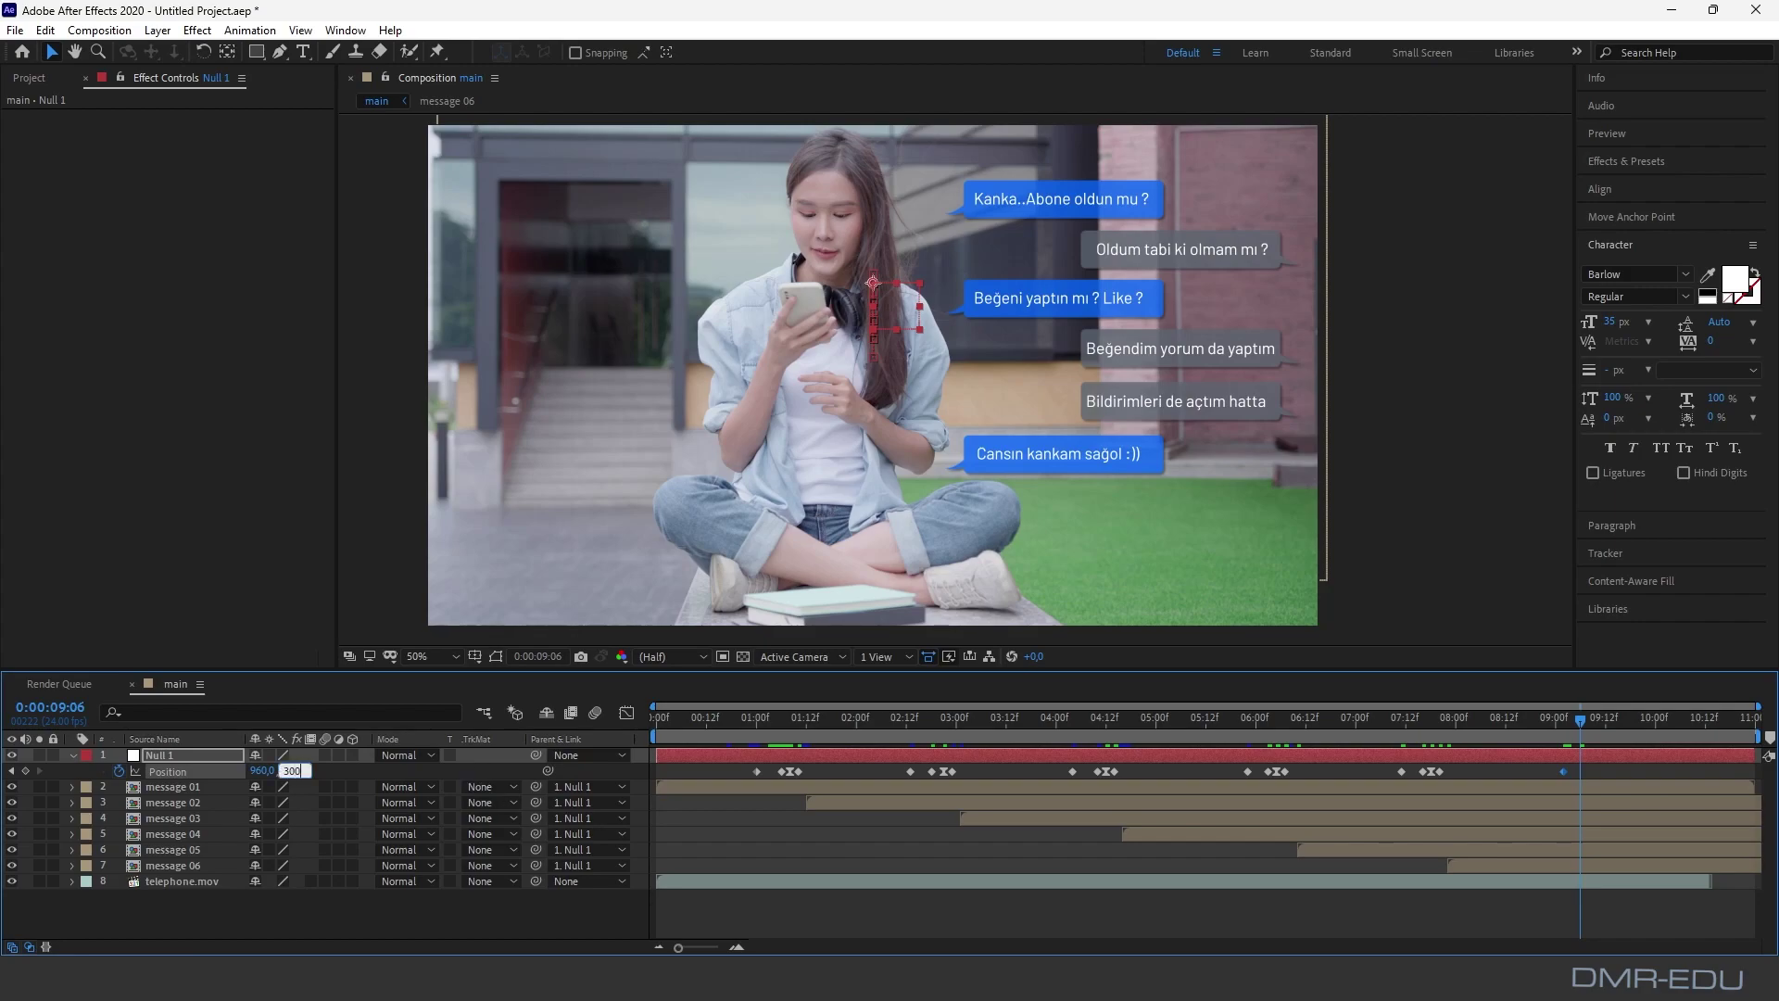
pyautogui.press('Return')
# Step: Add Null 1 position keyframes with a Y value of 280 at 0:00:09:08 and 300 at 0:00:09:10
pyautogui.moveTo(1584, 727); pyautogui.dragTo(1594, 726)
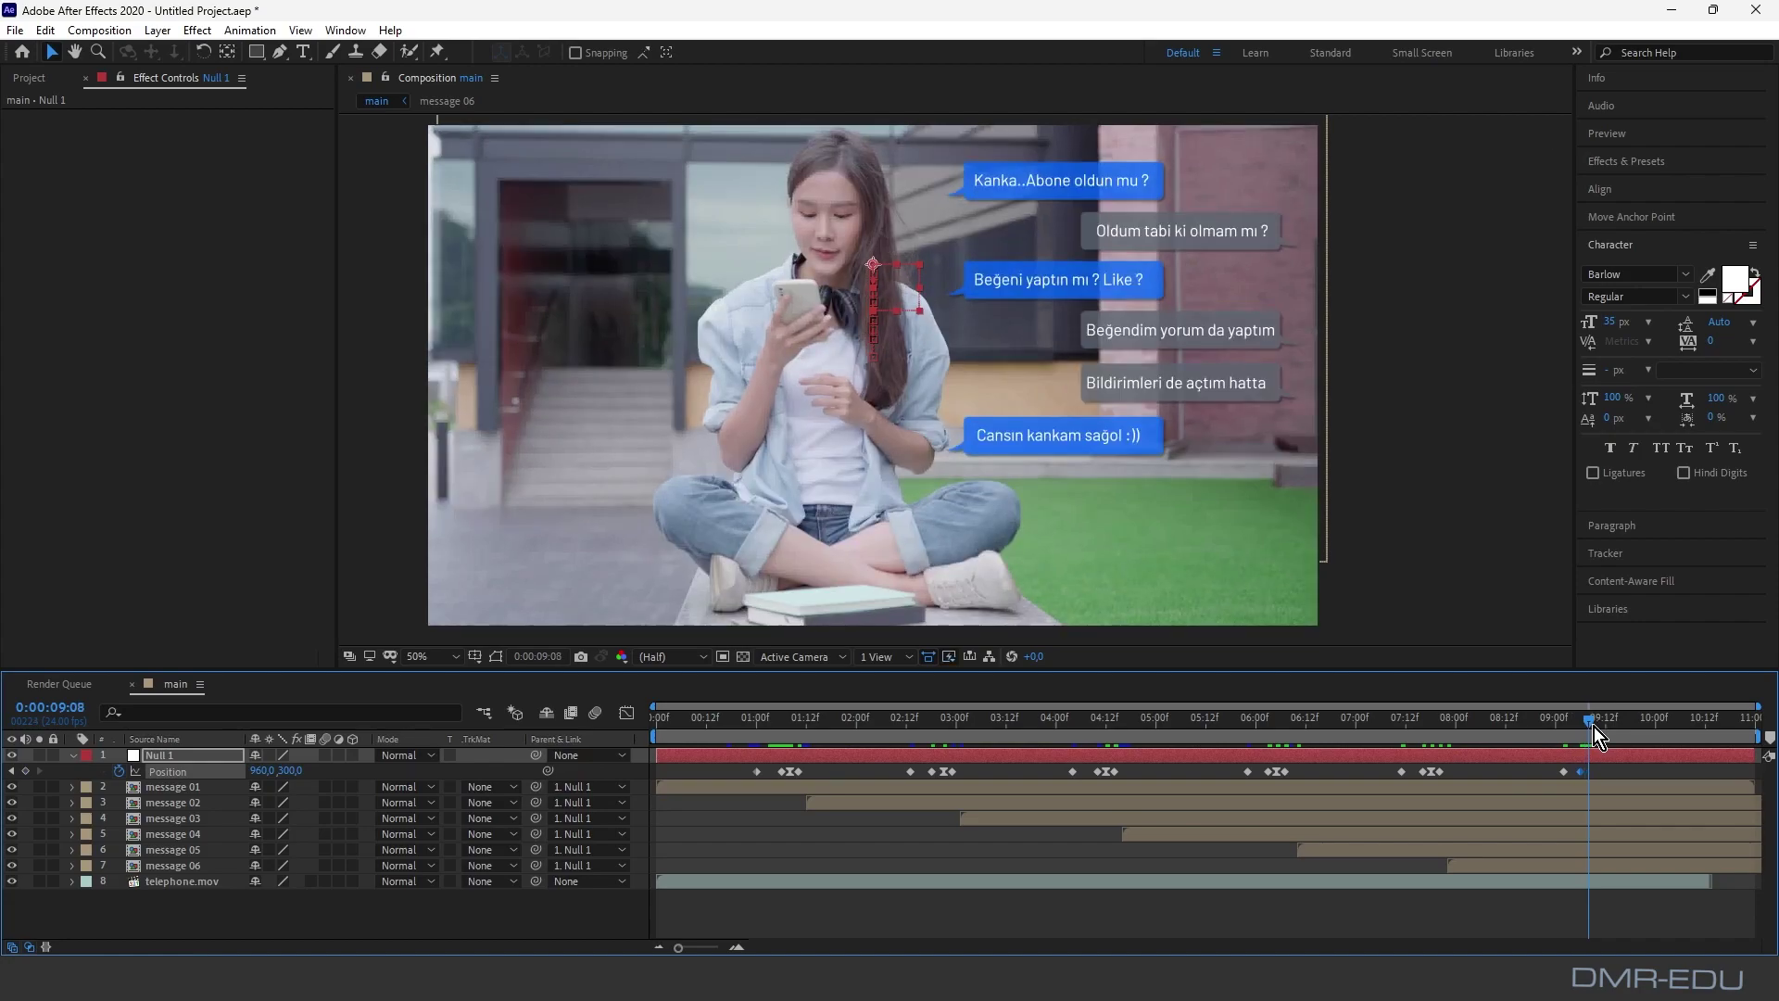
pyautogui.click(293, 770)
pyautogui.write('280')
pyautogui.press('Return')
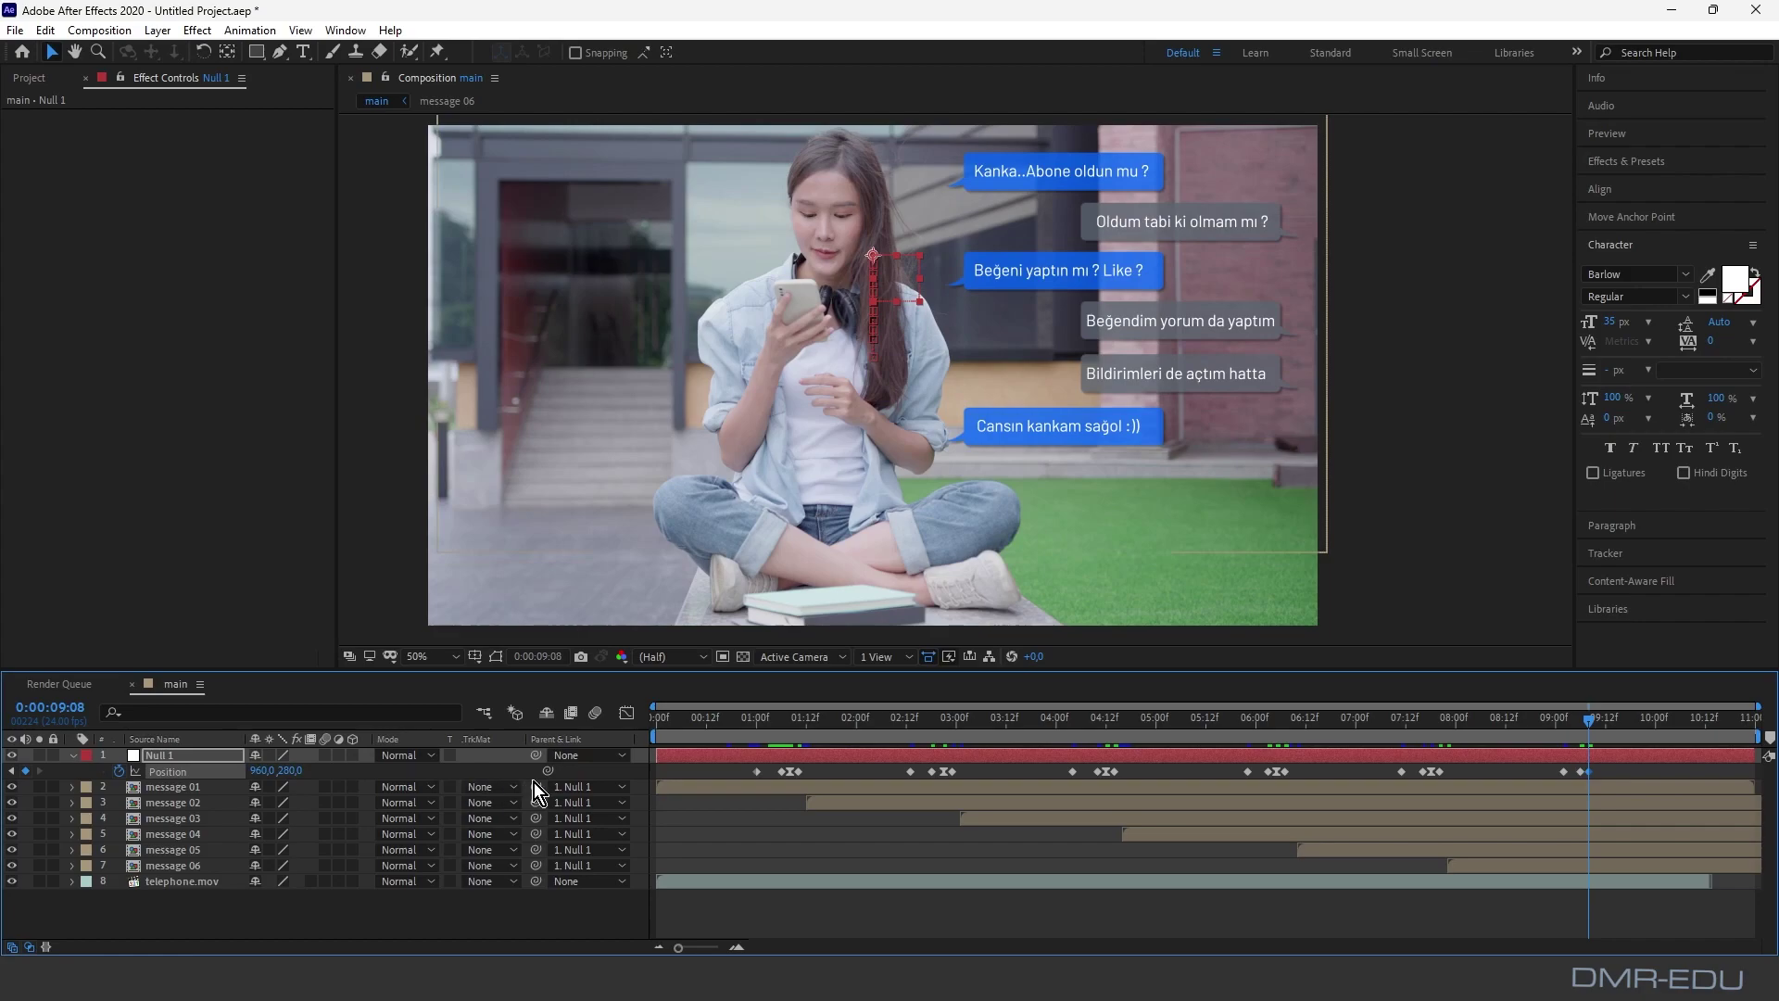
pyautogui.moveTo(1589, 721); pyautogui.dragTo(1597, 721)
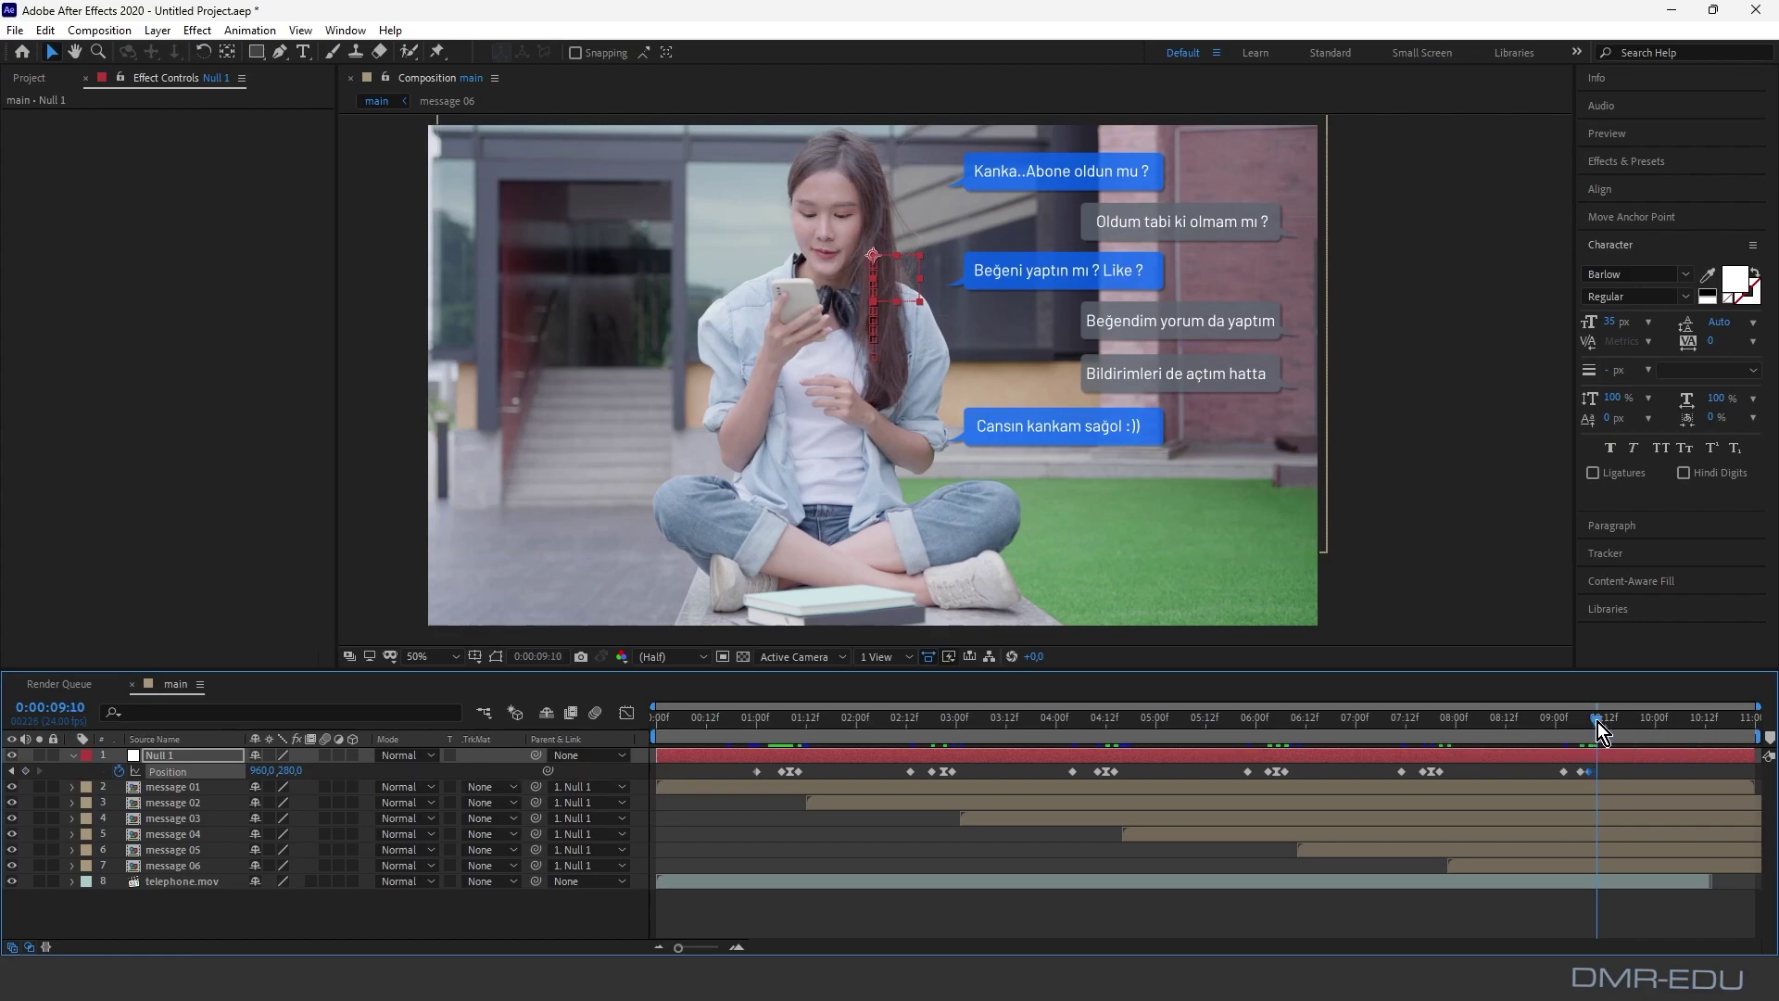
pyautogui.click(287, 770)
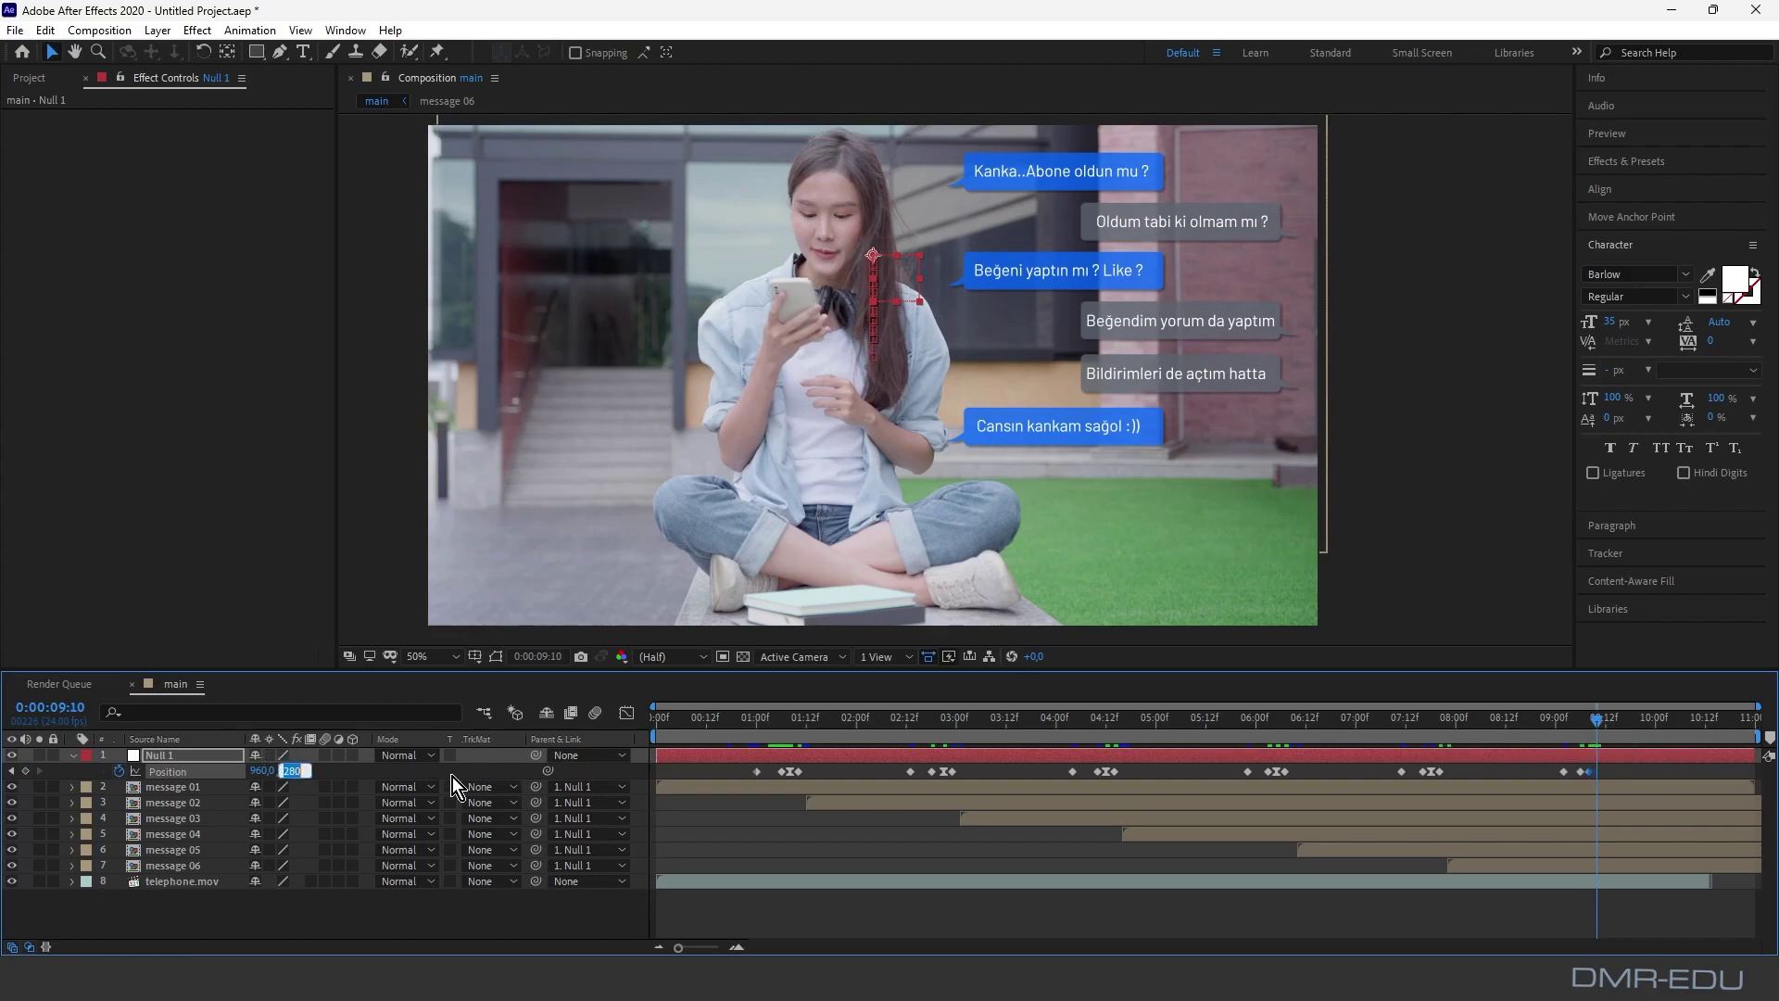
pyautogui.write('300')
pyautogui.press('Return')
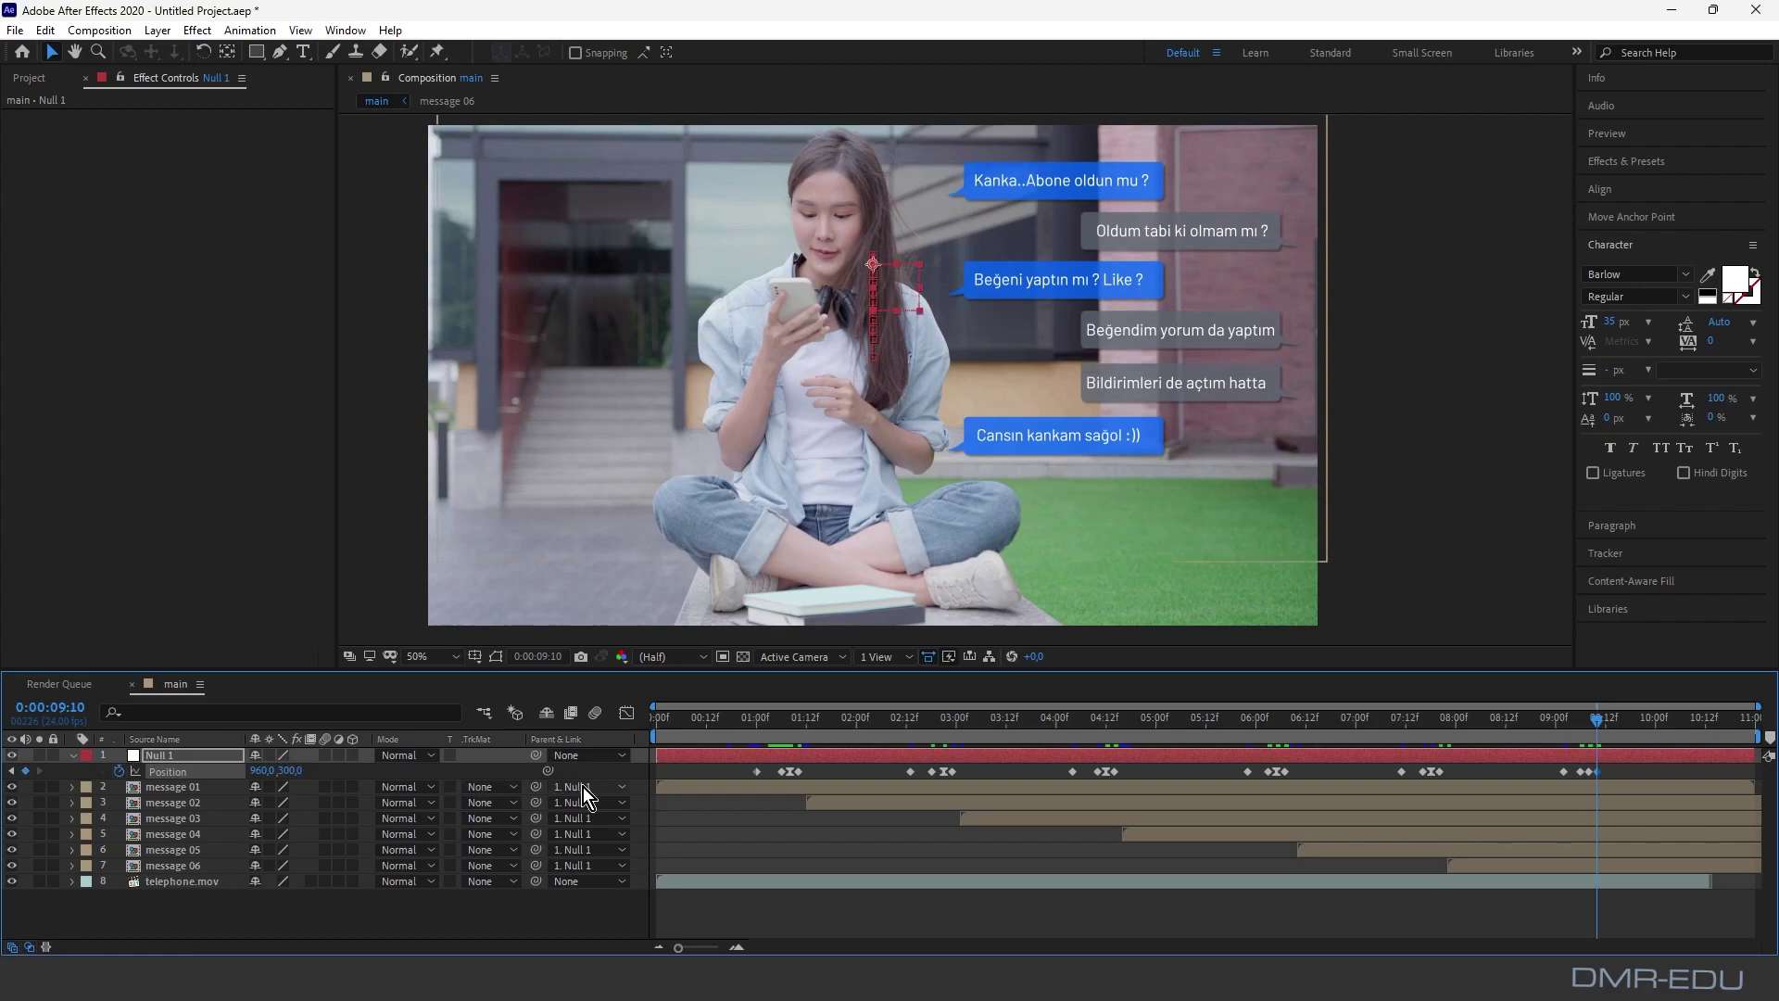
# Step: Apply Easy Ease to Null 1's position keyframe at 0:00:09:08 and clear the selection
pyautogui.rightClick(1589, 774)
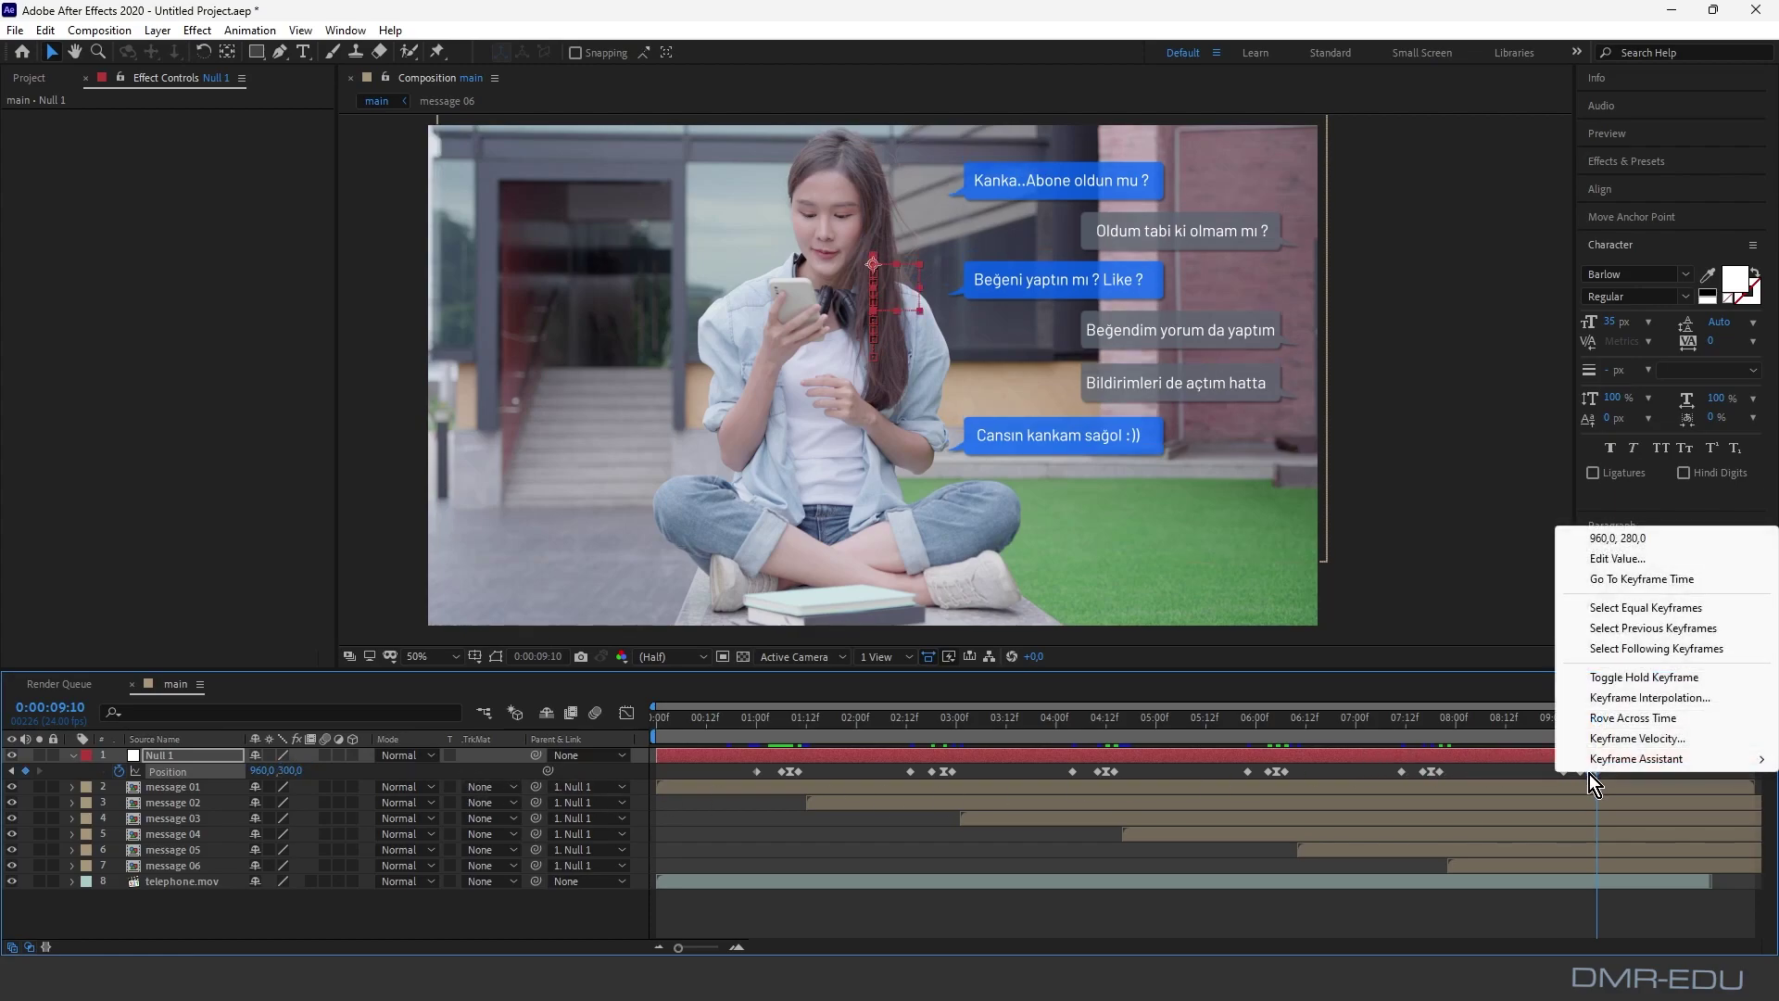
pyautogui.moveTo(1602, 759)
pyautogui.click(1307, 821)
pyautogui.click(1108, 911)
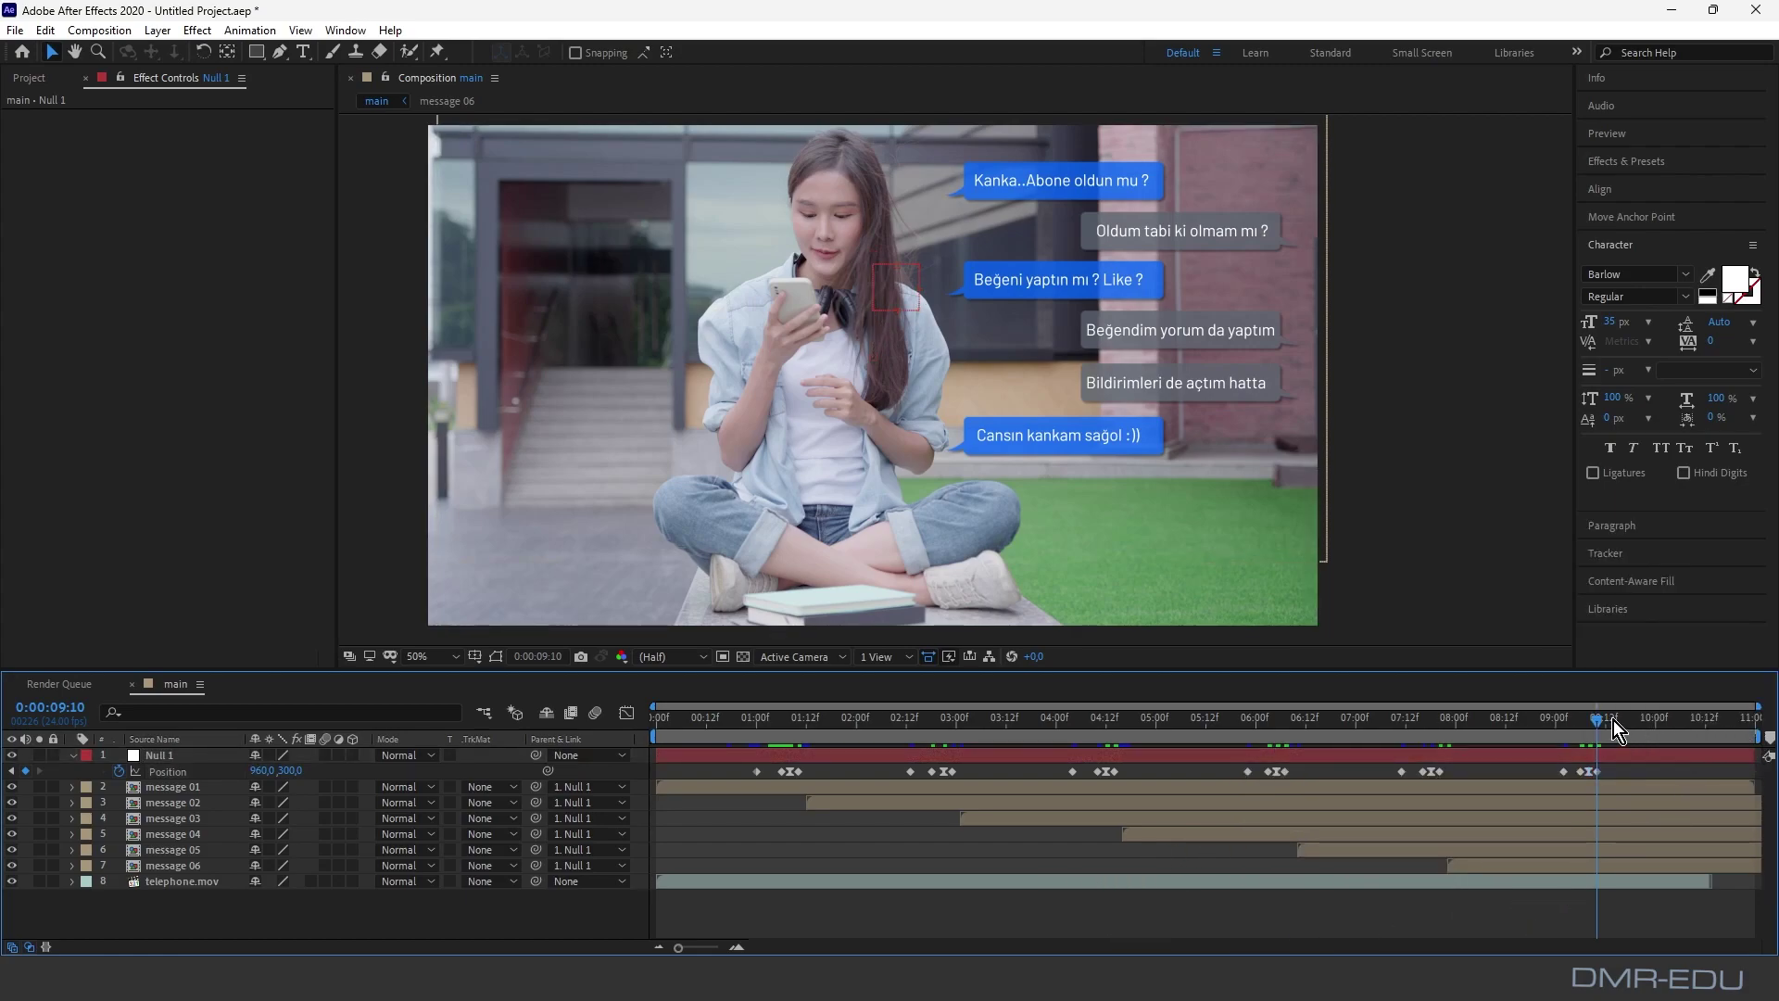
# Step: End the work area at 0:00:10:09 and trim the main composition to the work area
pyautogui.moveTo(1603, 720); pyautogui.dragTo(1694, 721)
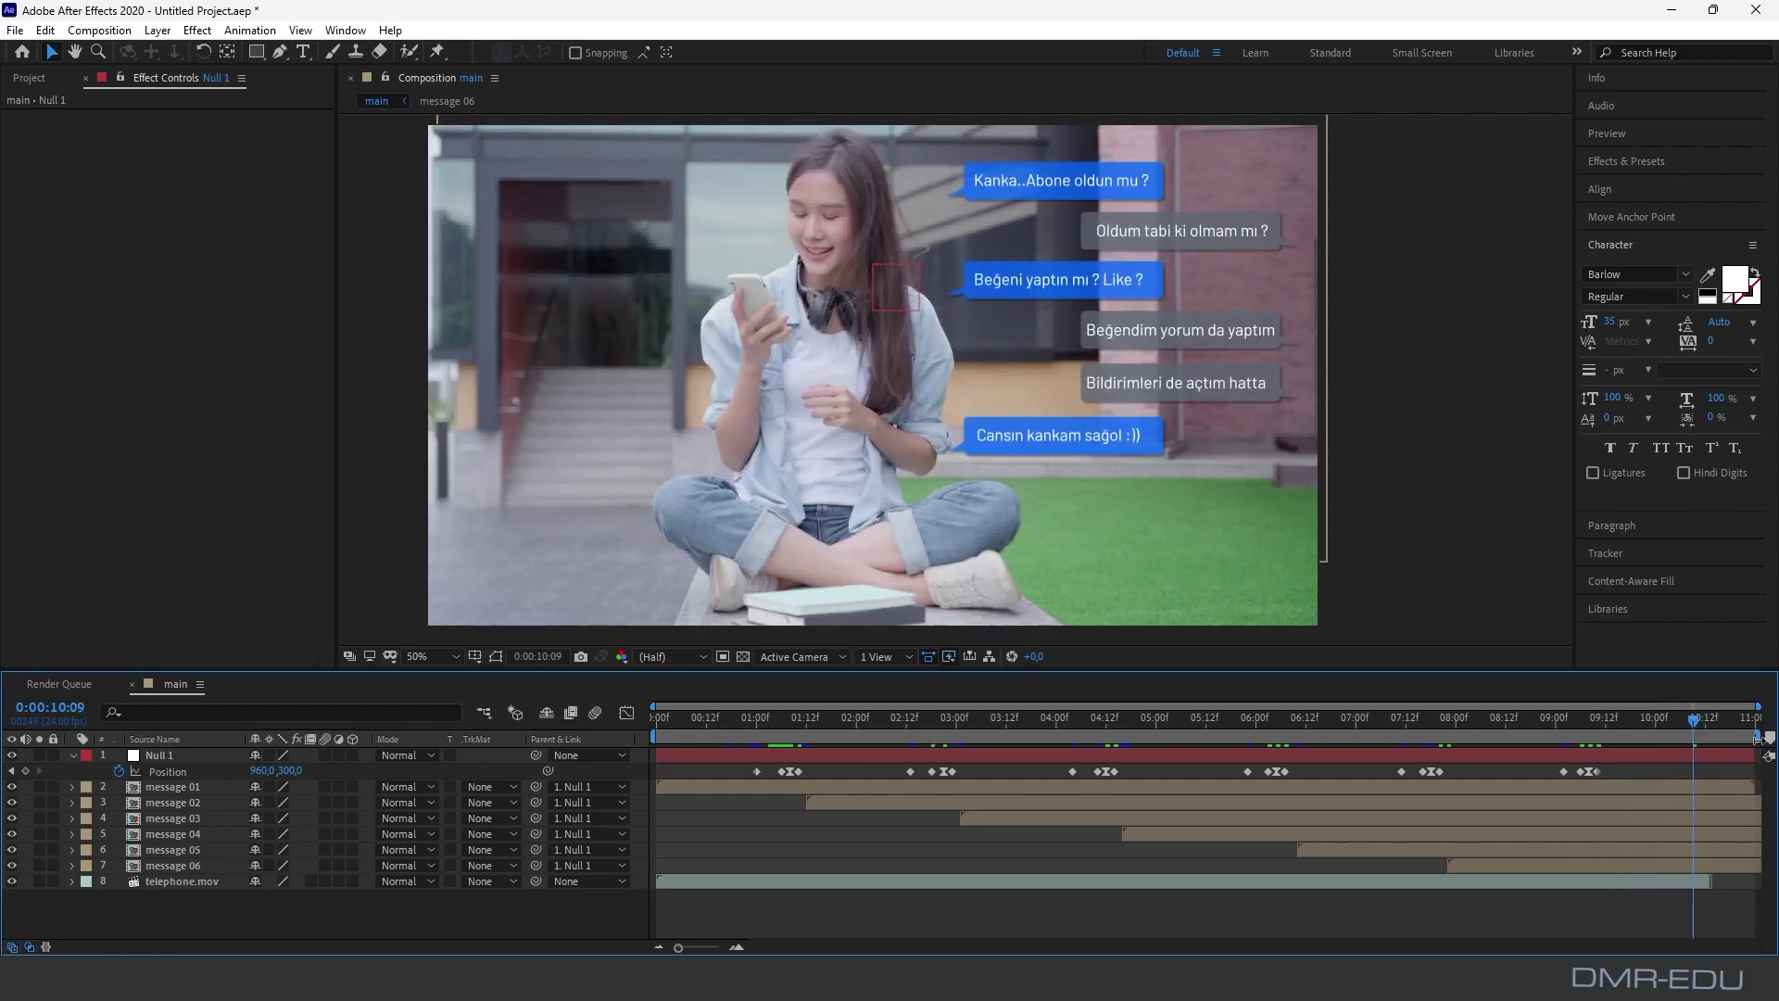
pyautogui.moveTo(1757, 739); pyautogui.dragTo(1695, 739)
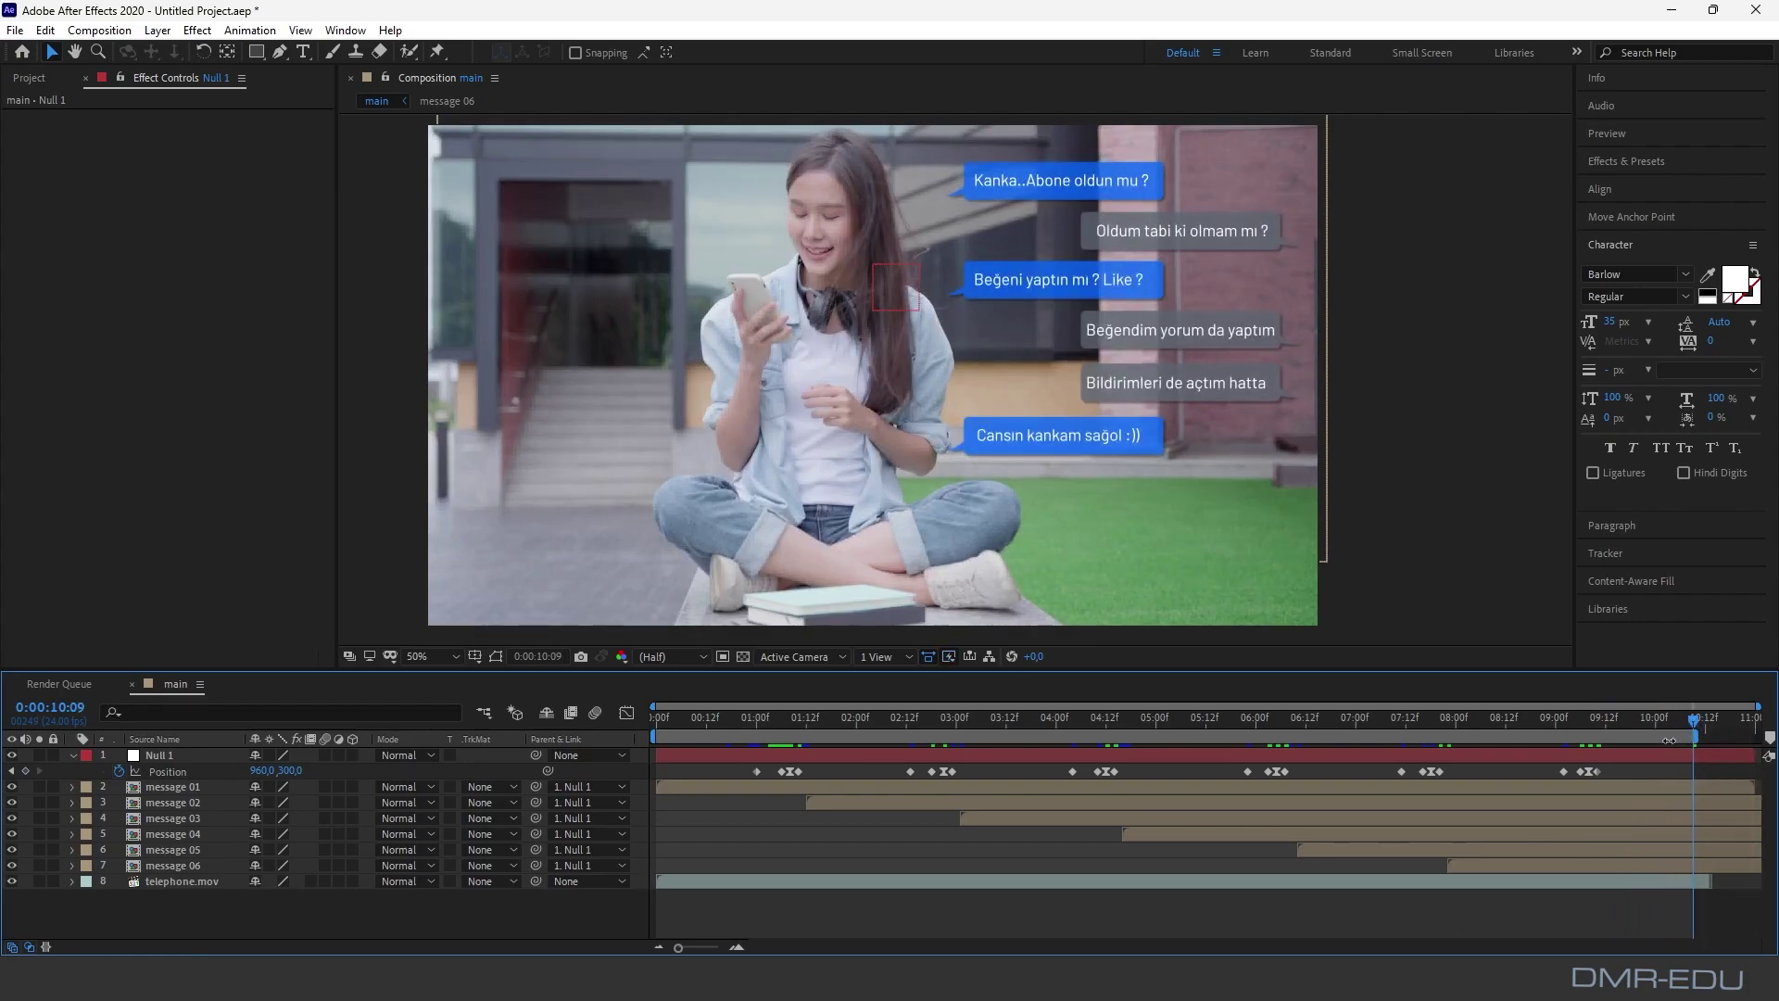
pyautogui.rightClick(1670, 740)
pyautogui.click(1581, 793)
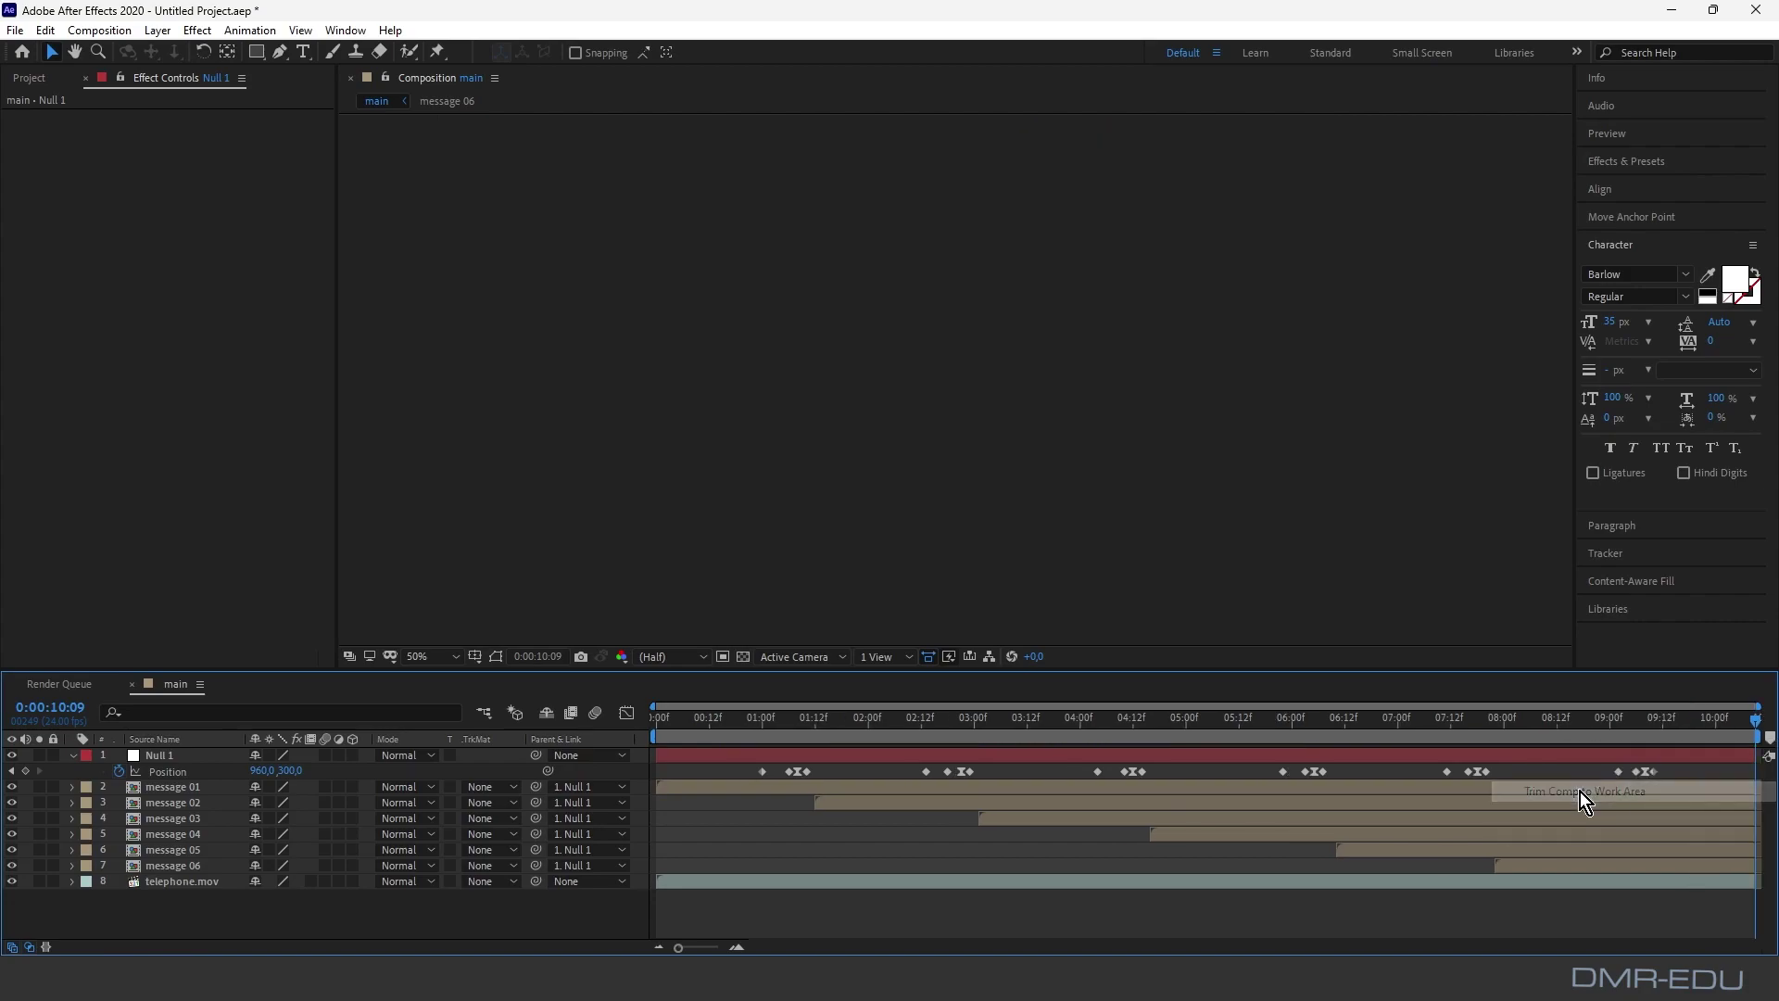